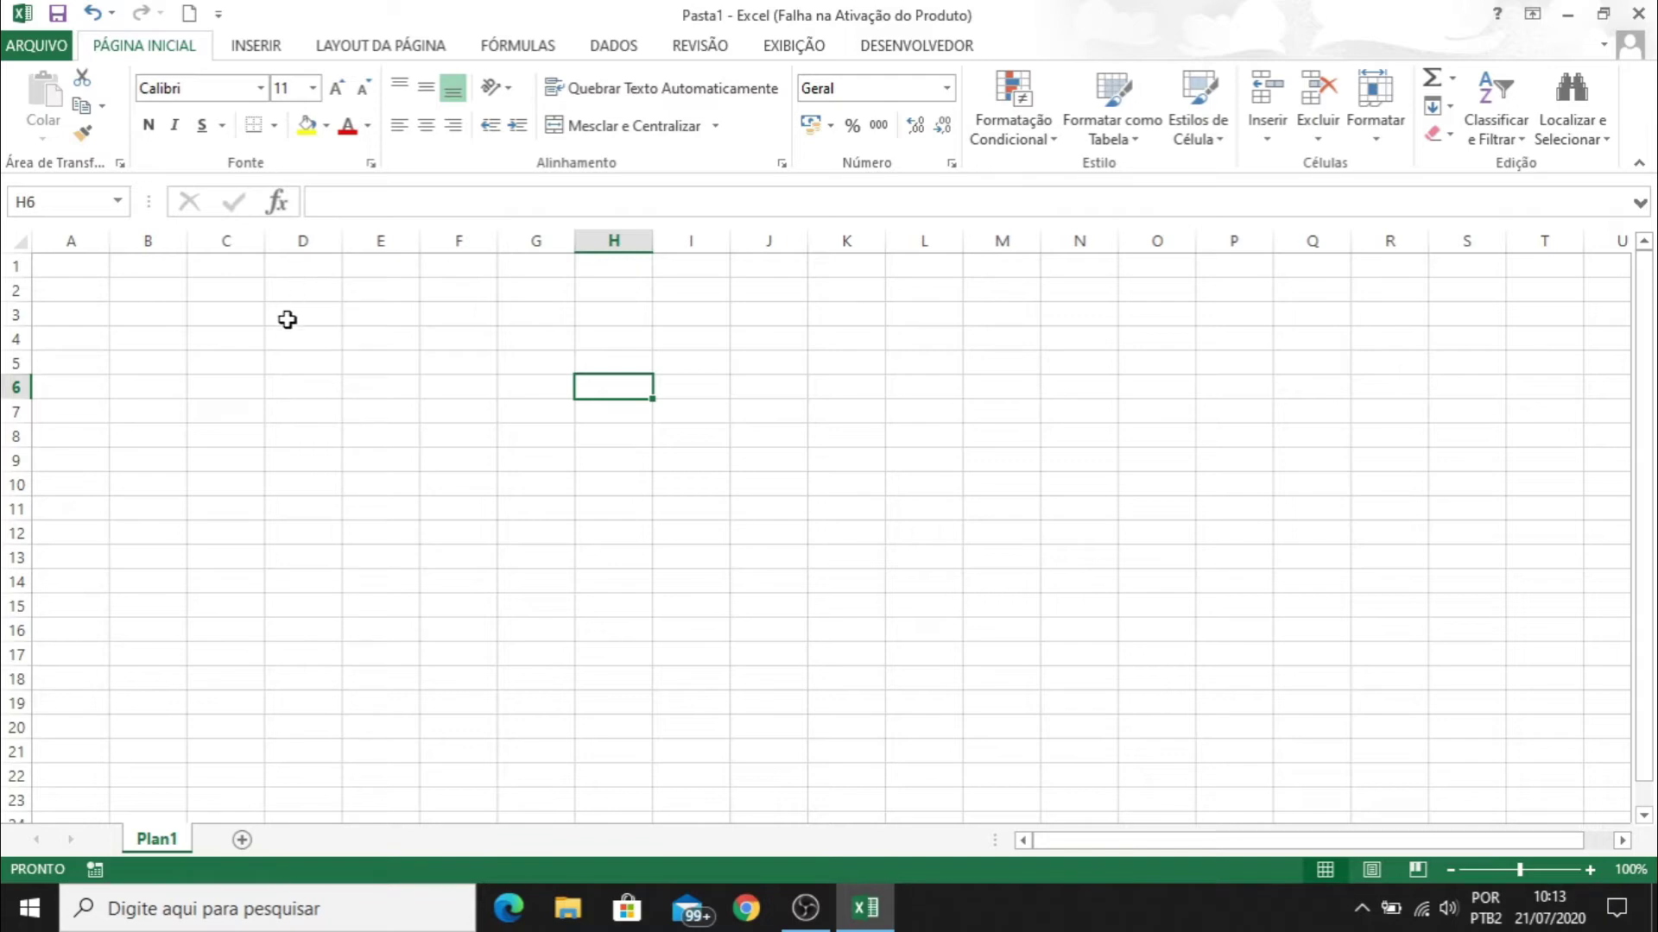
key("Left")
key("Left")
key("Left")
key("Left")
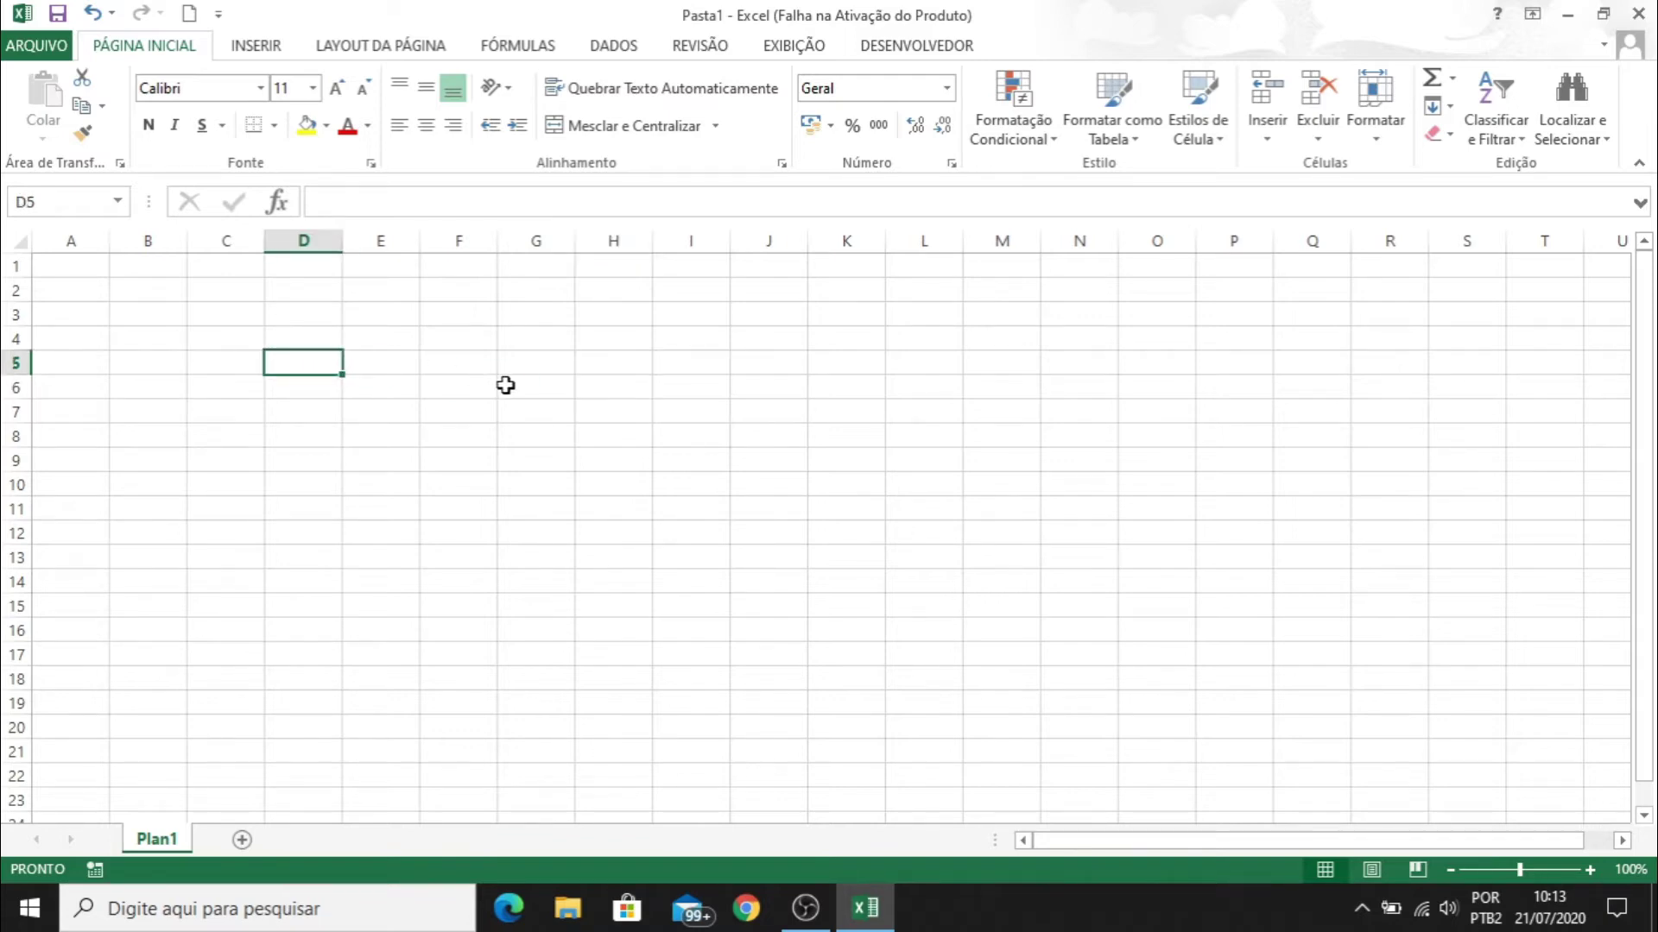
left_click(505, 385)
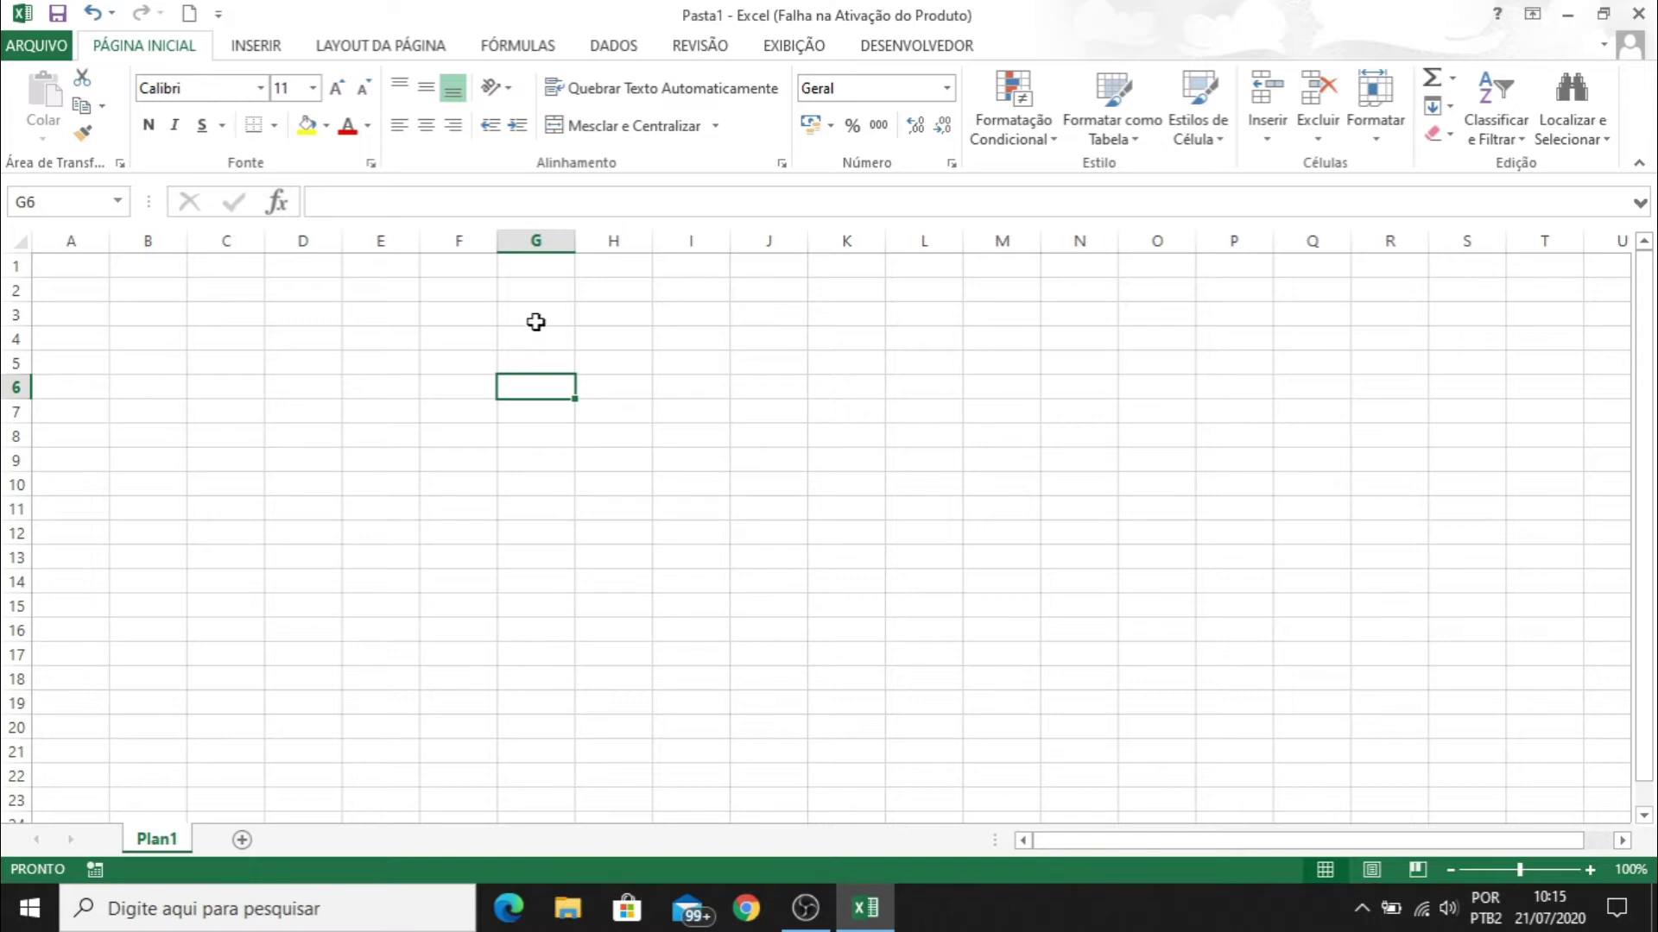
left_click_drag(484, 366, 609, 436)
Start a list of people in column F by entering three first names in cells F6 to F8
left_click(466, 382)
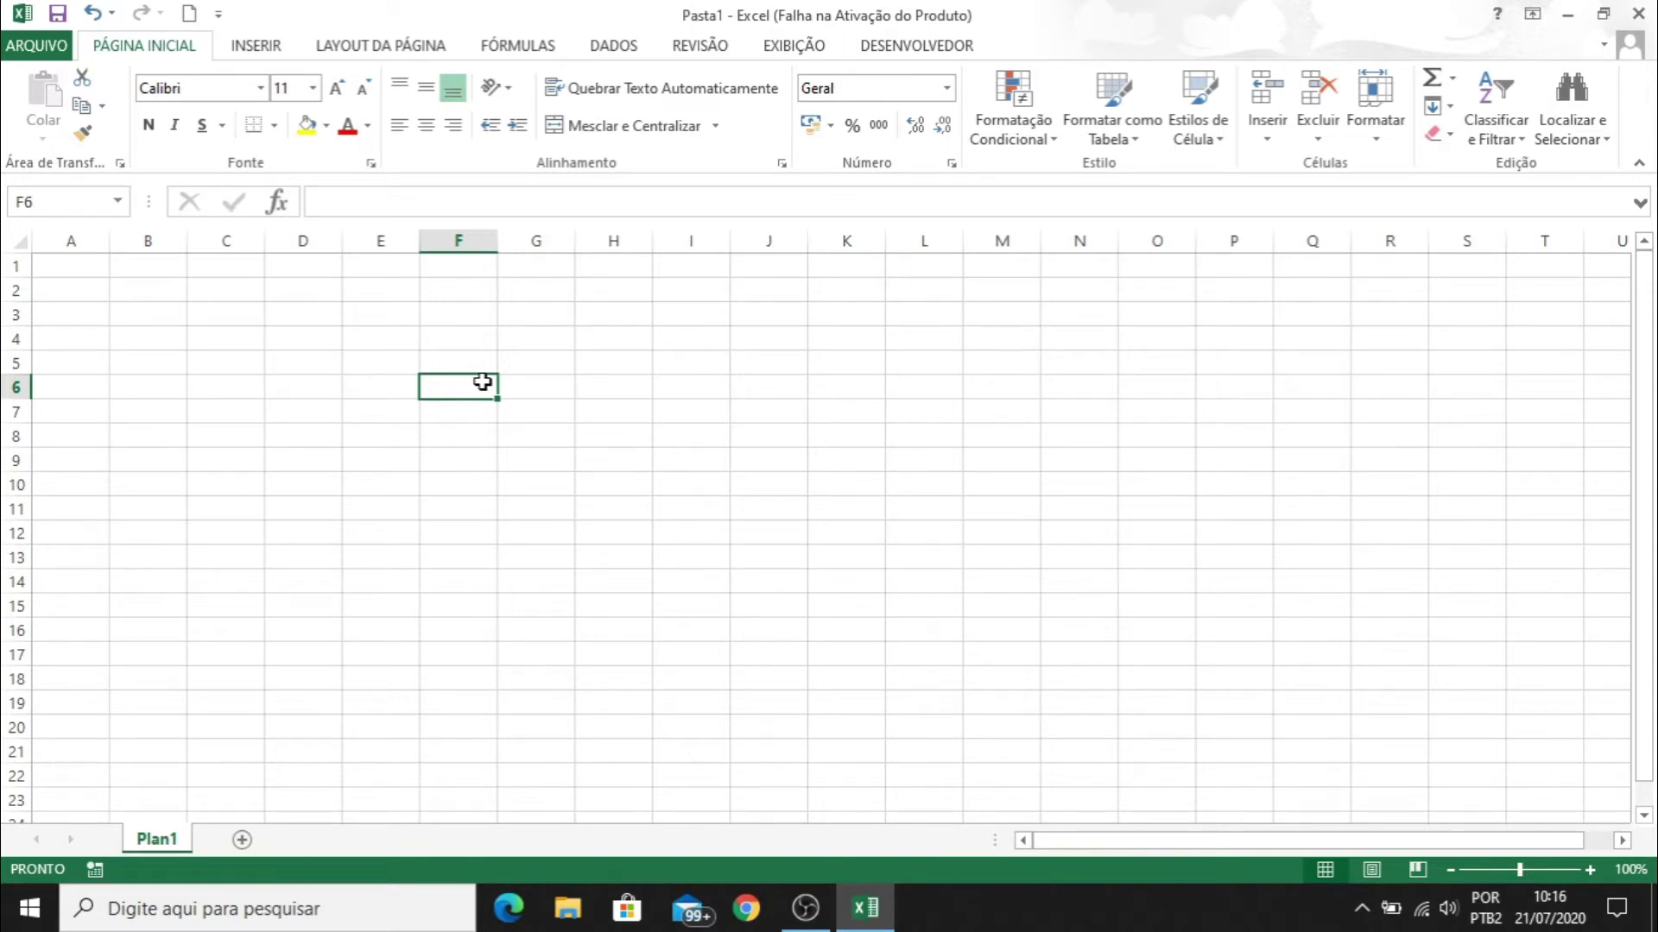
type("Andr")
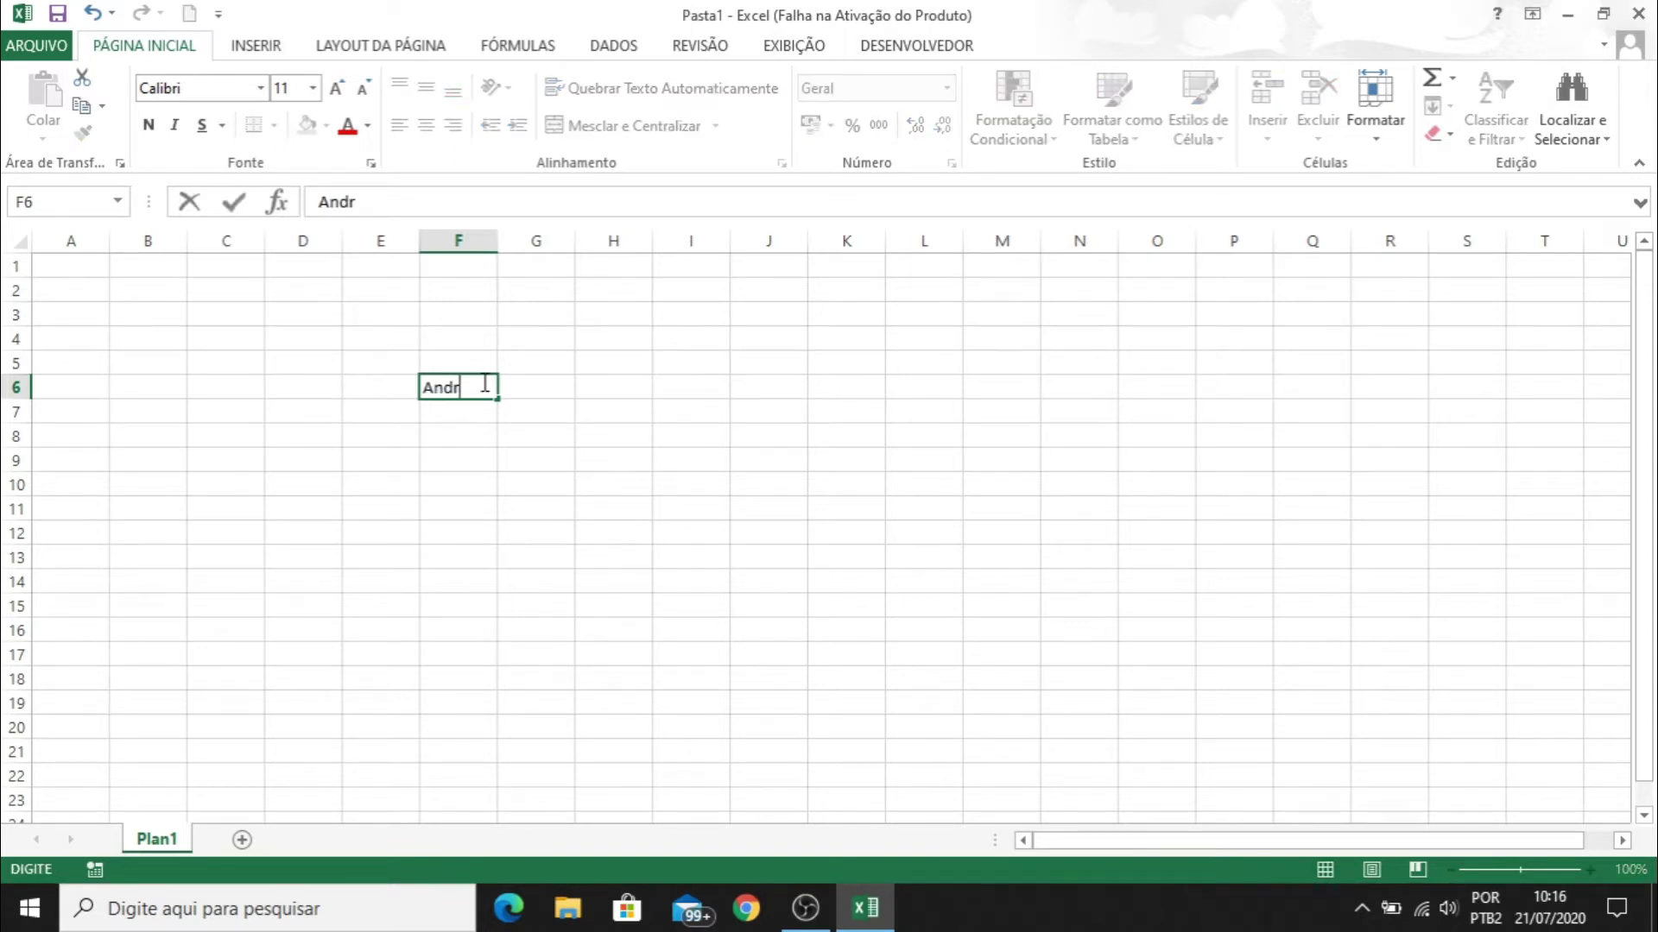
type("é")
key("Return")
type("G")
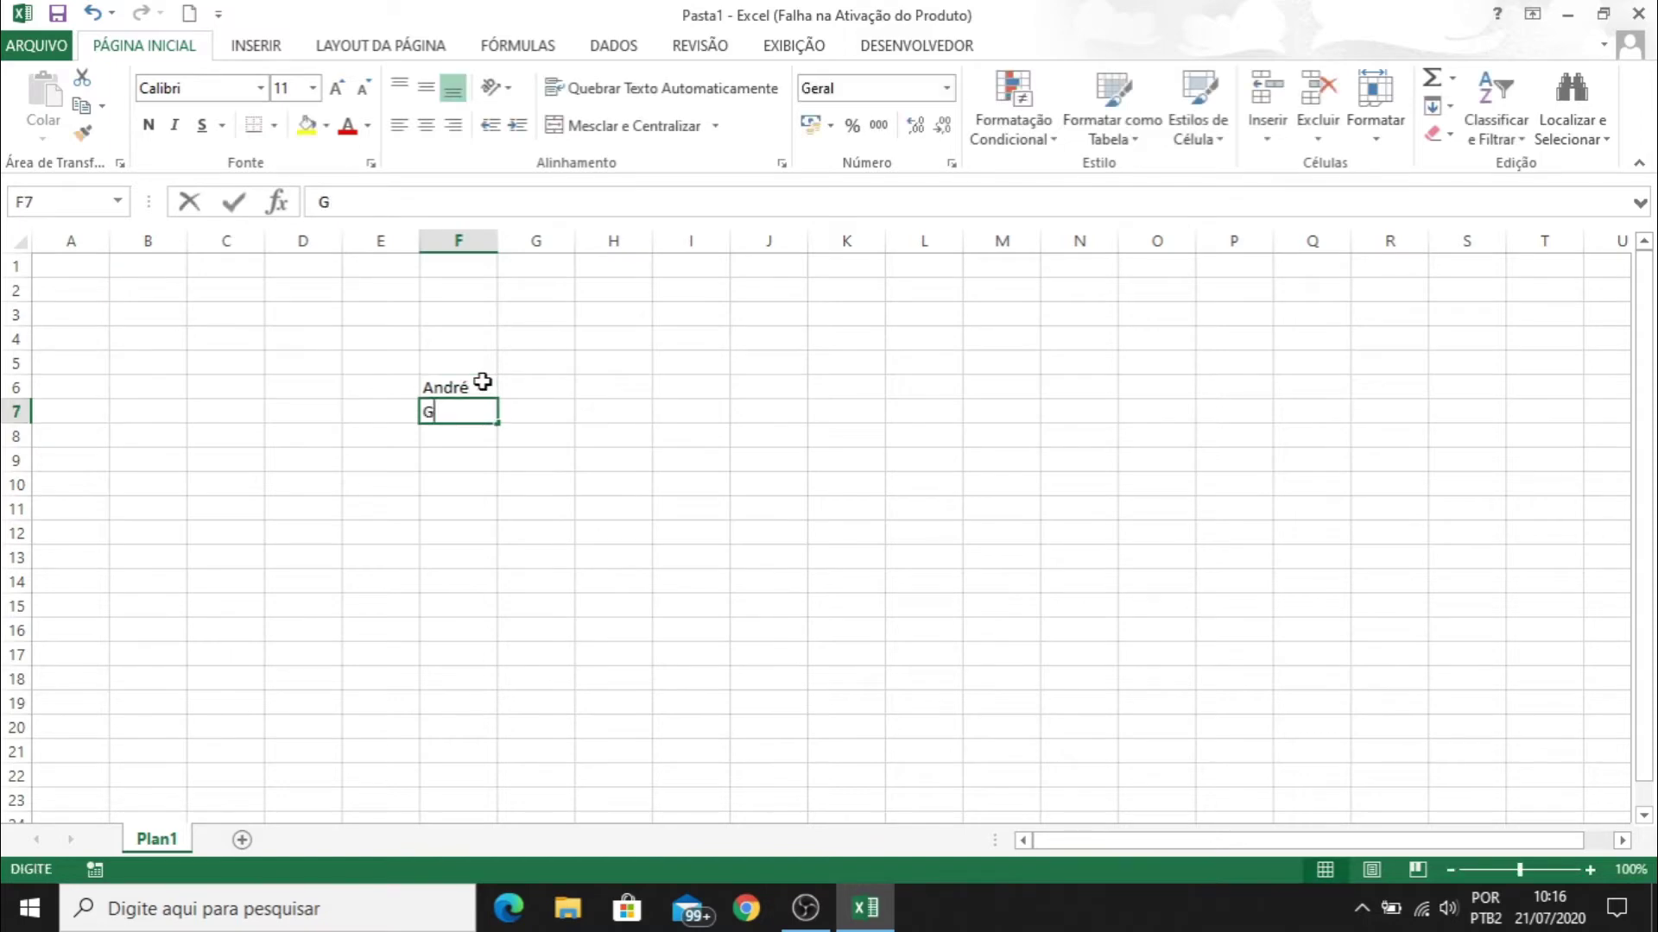
type("Abriel")
key("Return")
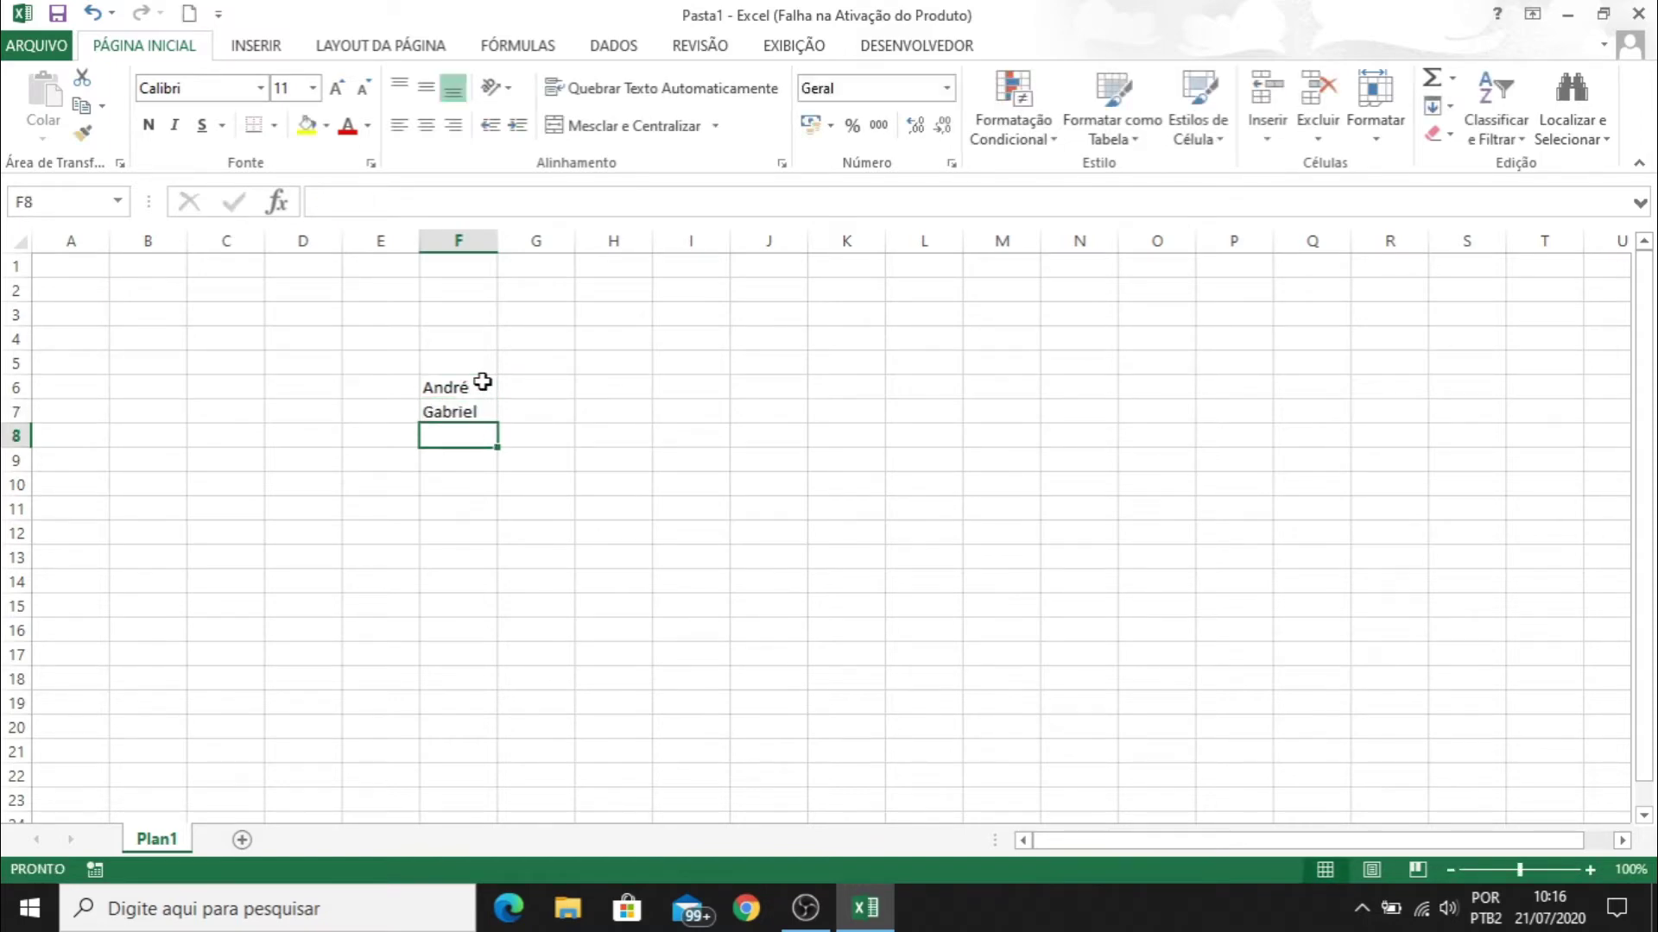
type("Ana")
key("Return")
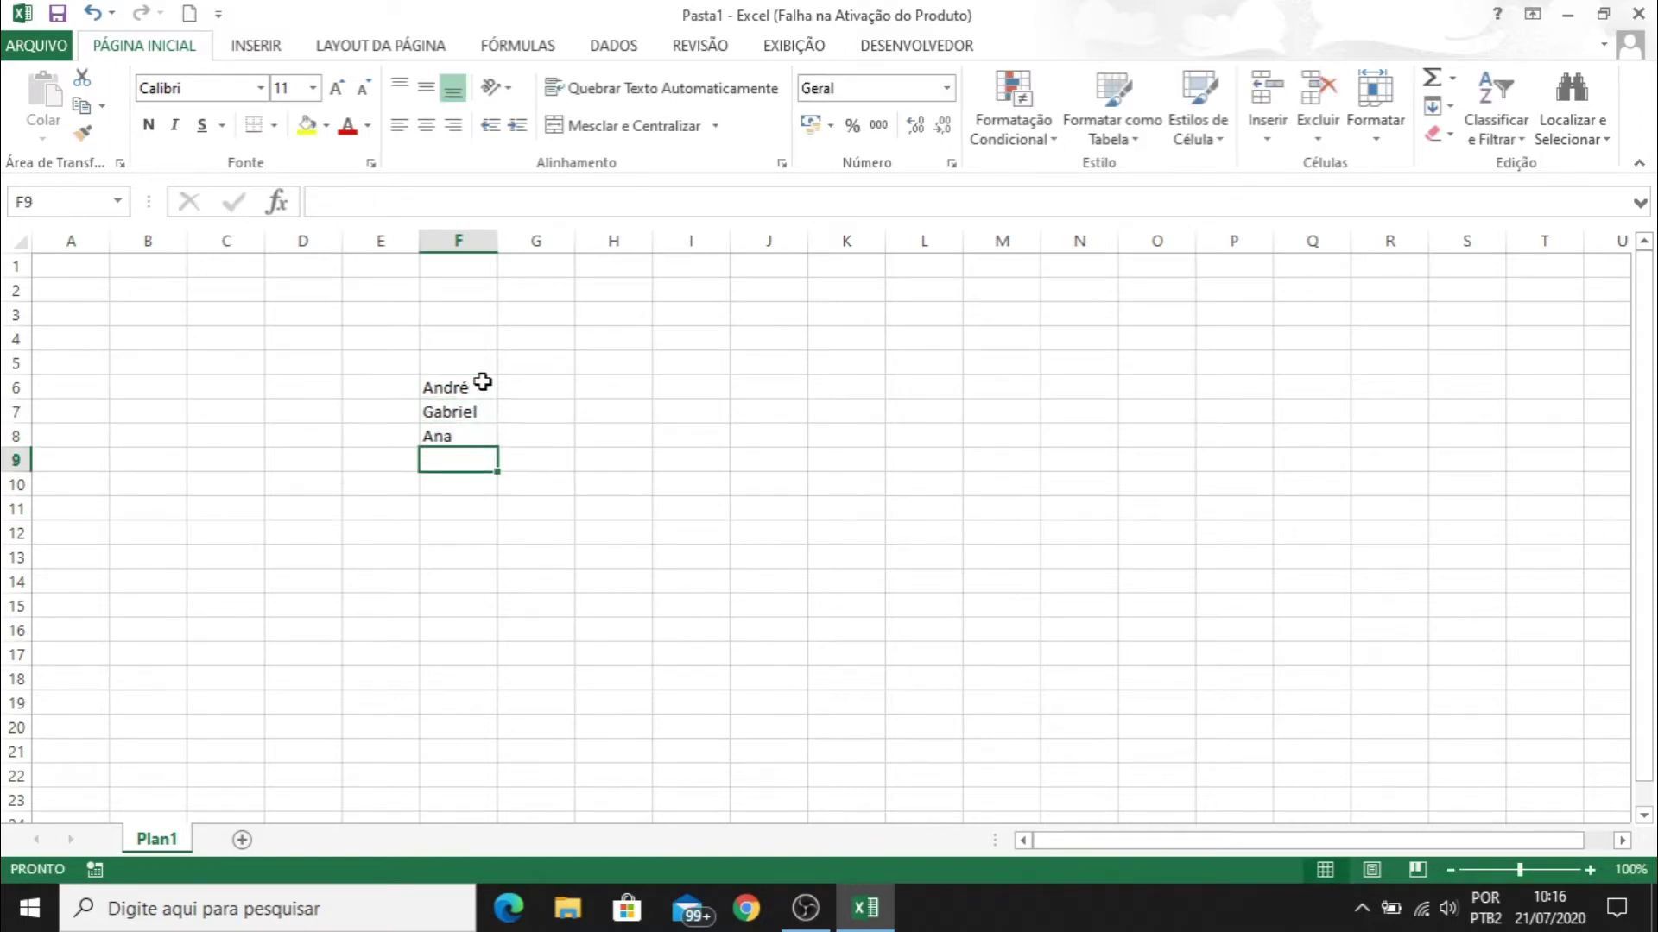
Complete the list of people by entering four more first names in cells F9 to F12
type("Karol")
key("Return")
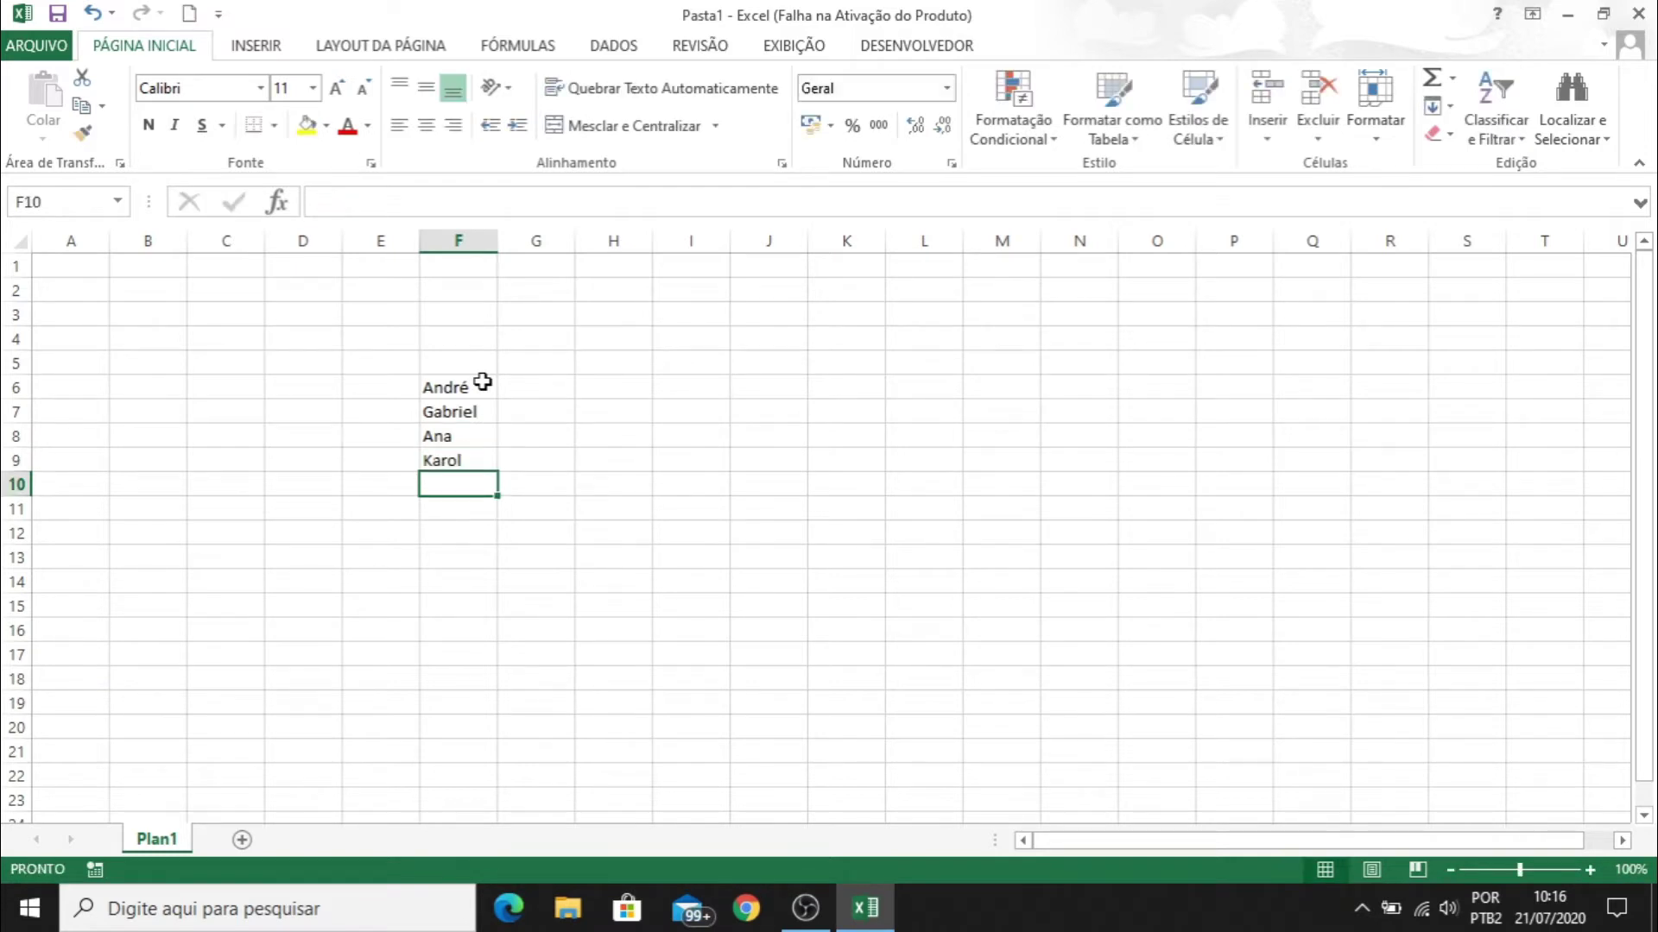
type("Elizeu")
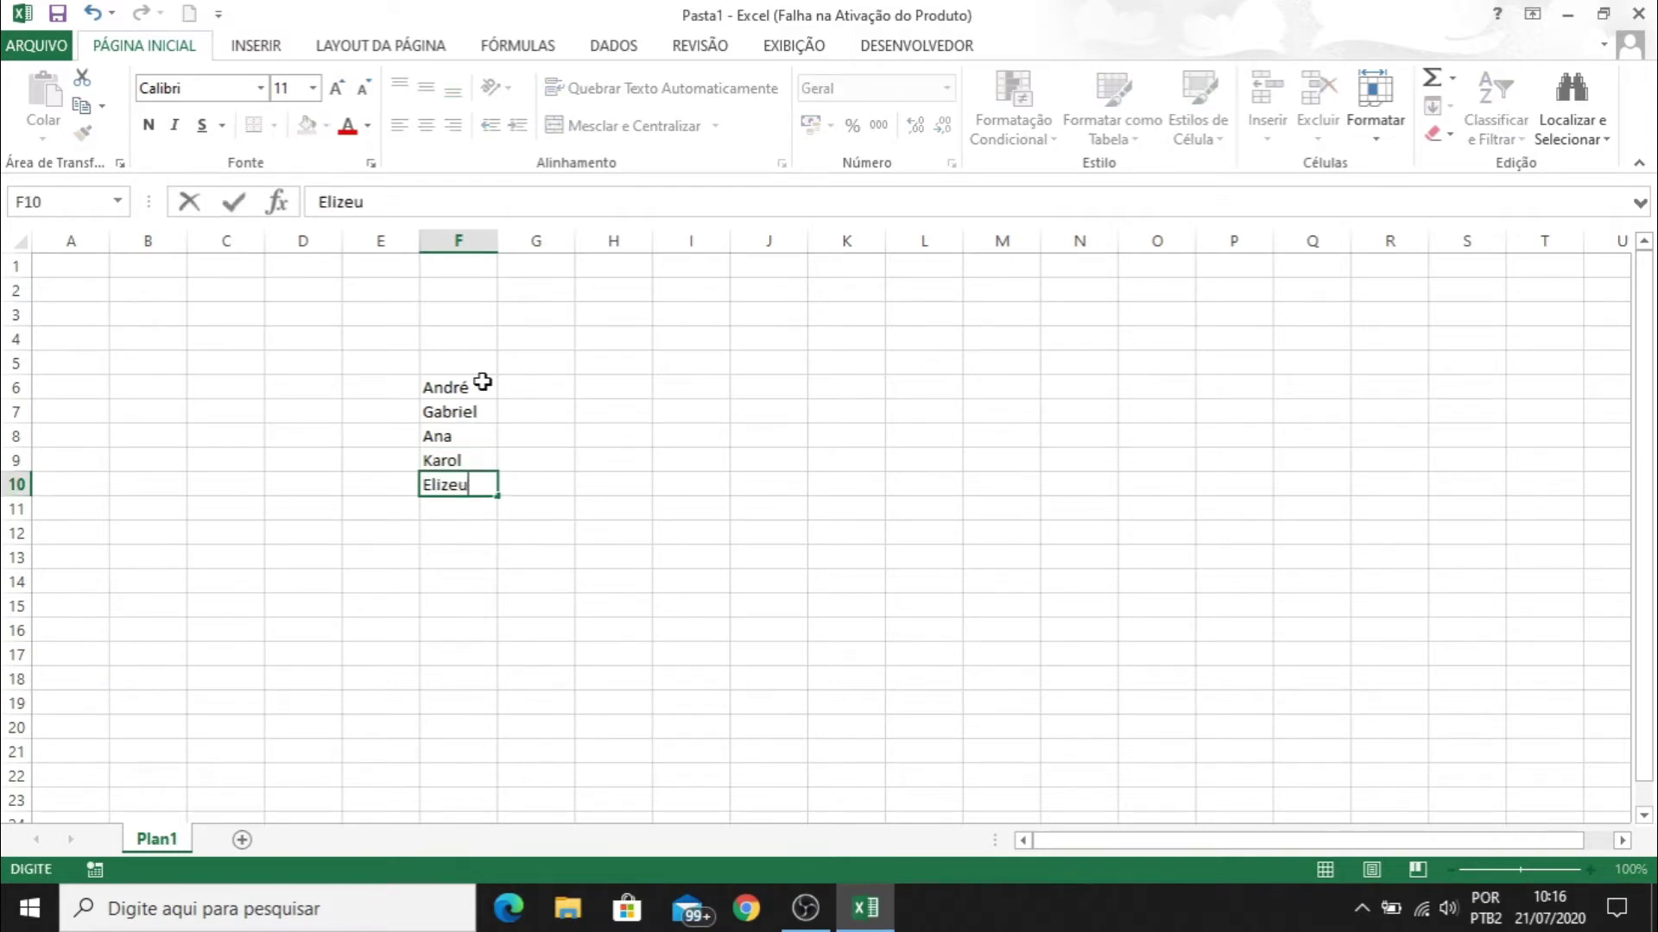
key("Return")
type("Rose")
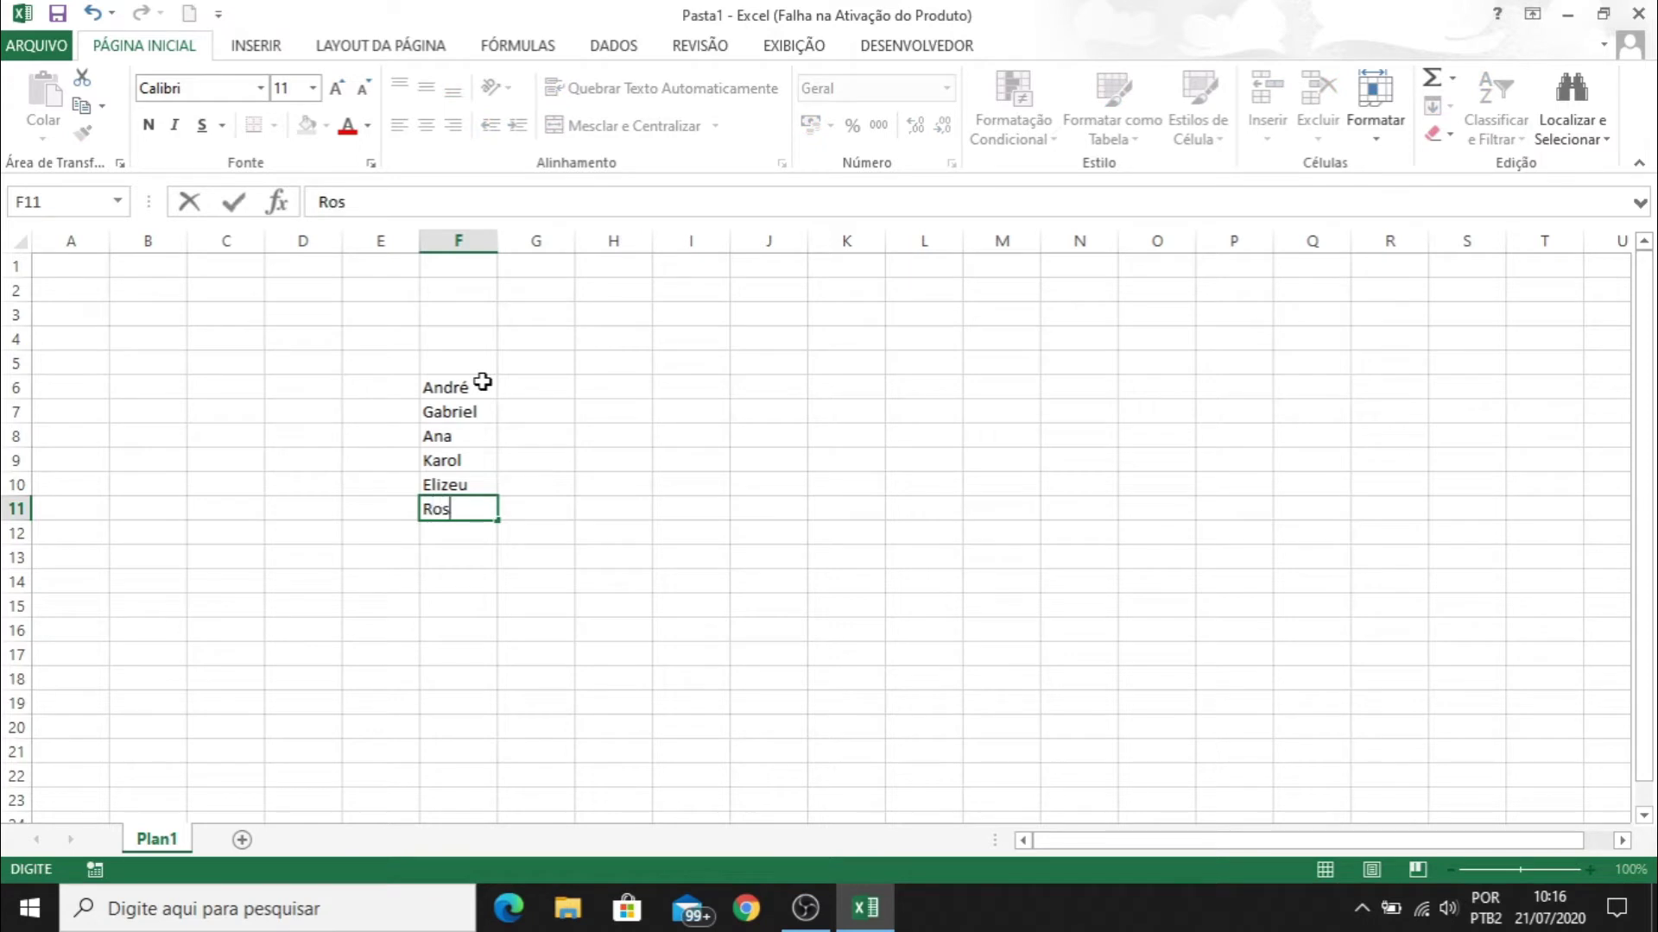
key("Return")
type("Wesley")
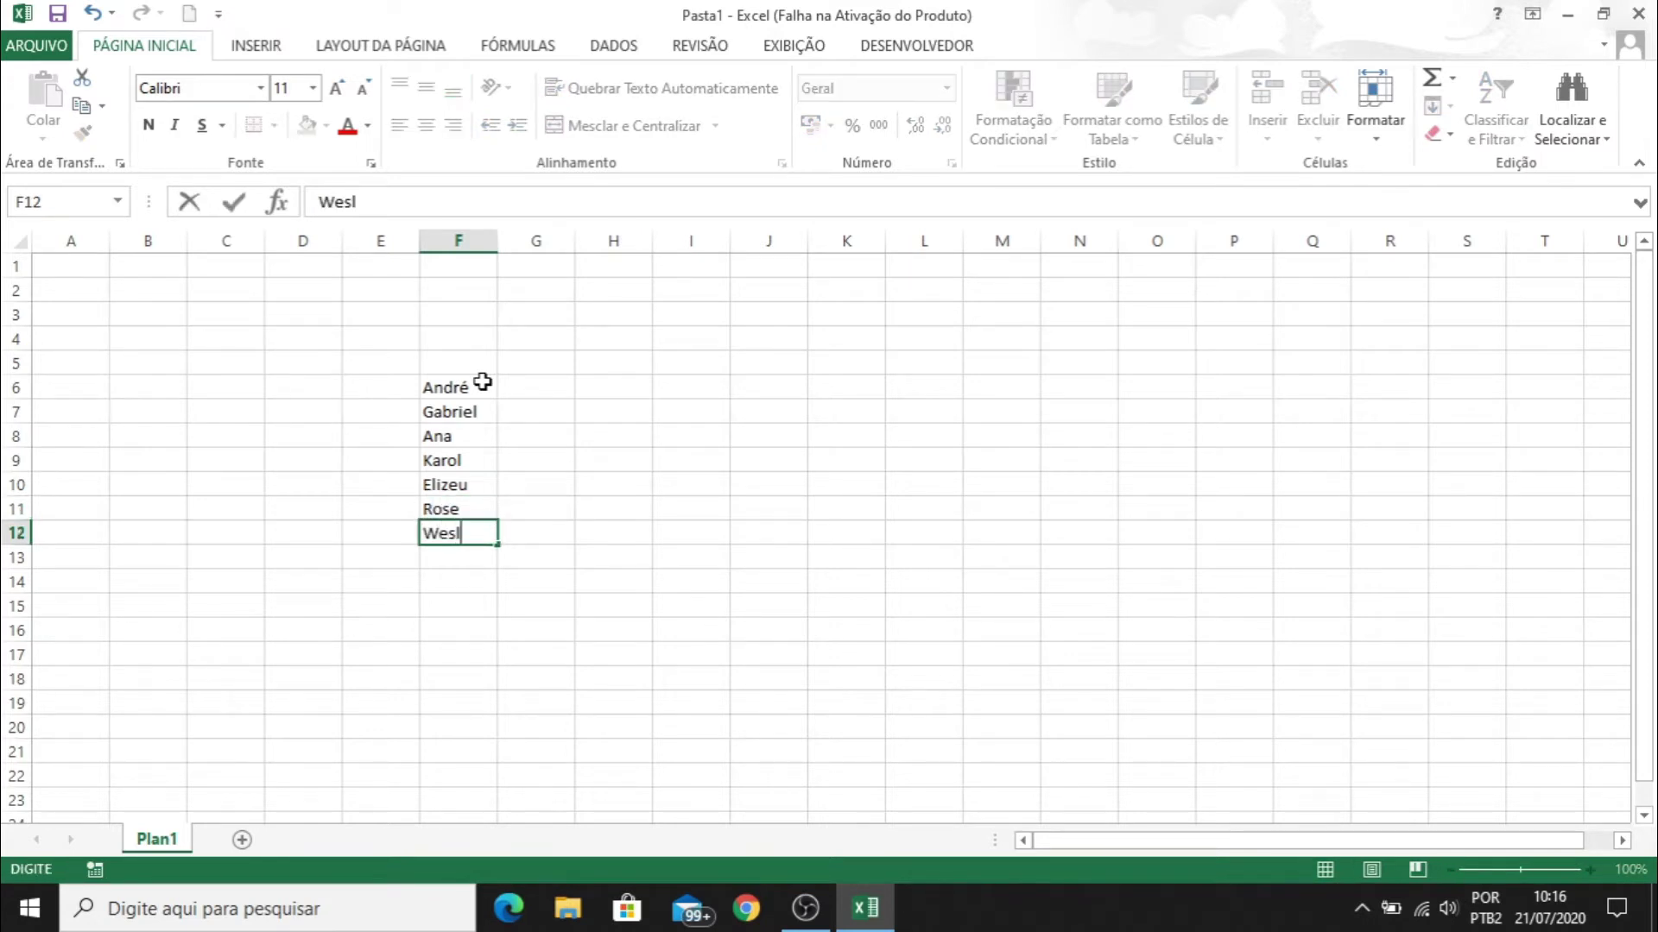
key("Up")
key("Up")
key("Up")
key("Up")
key("Up")
key("Up")
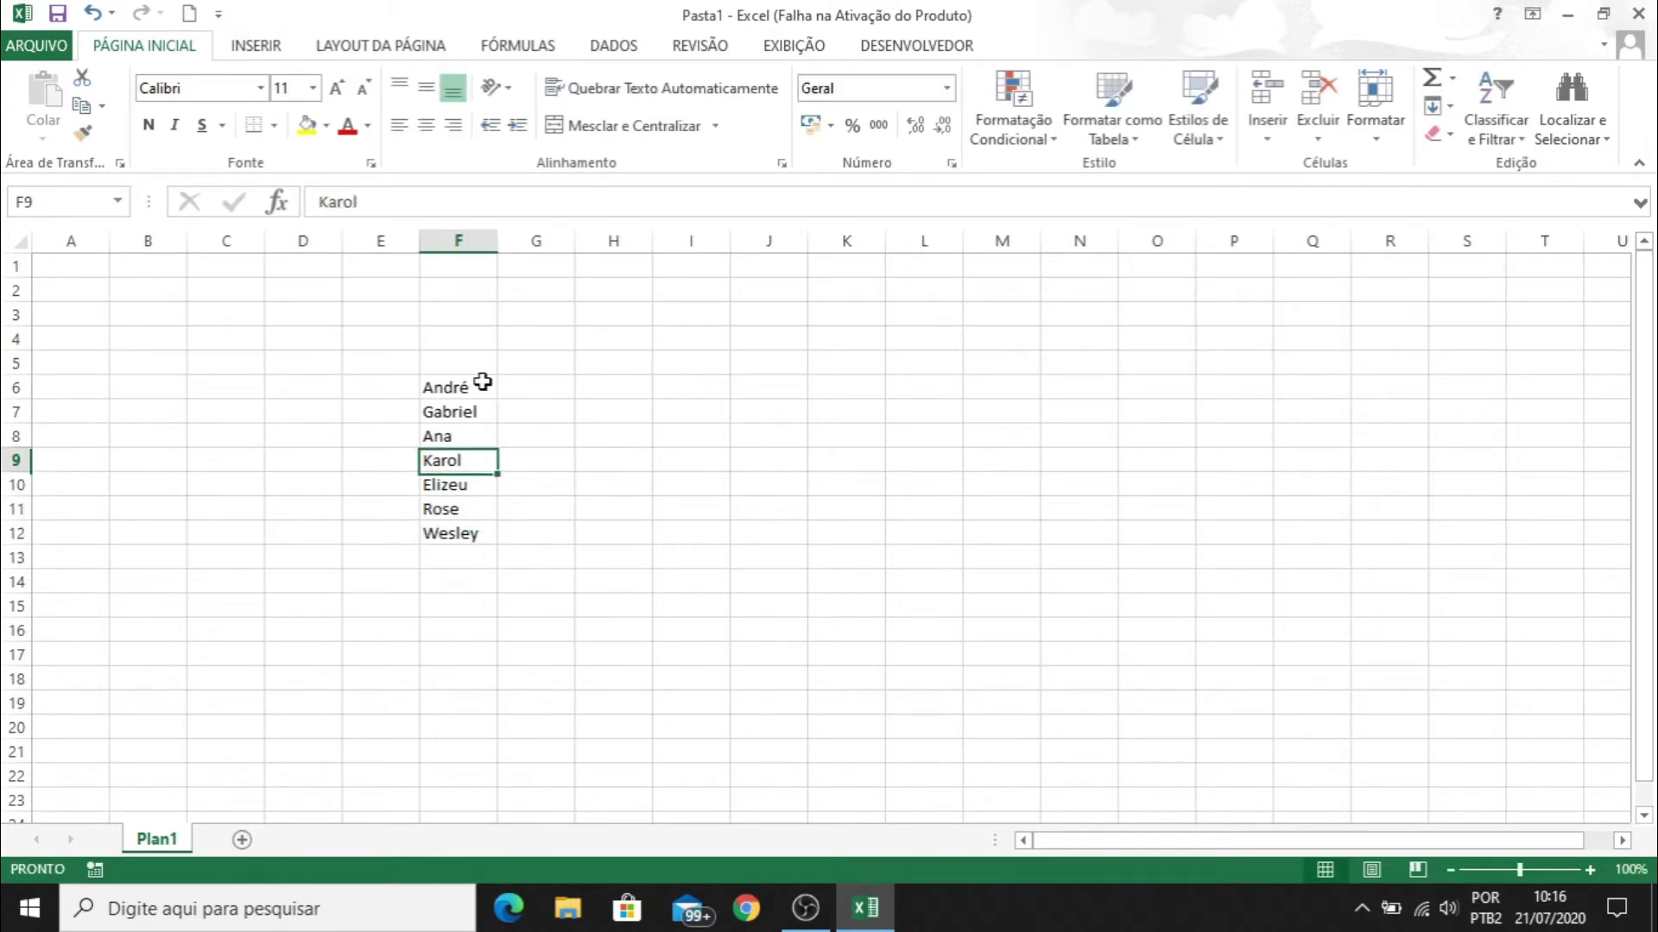
key("Right")
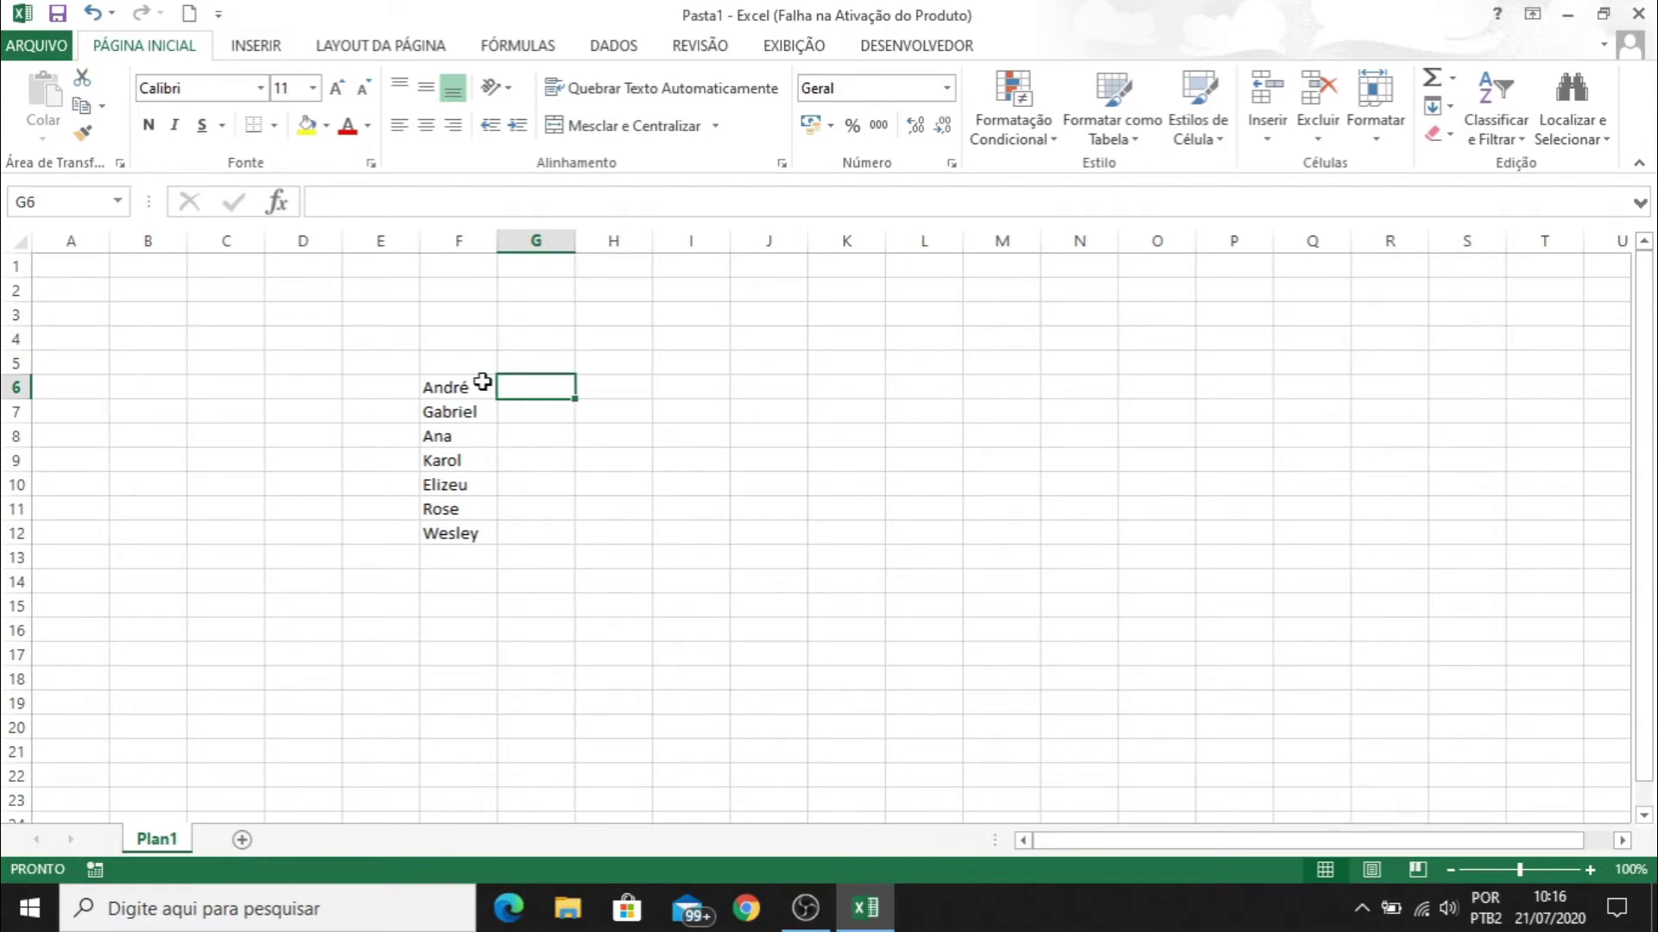
type("20000")
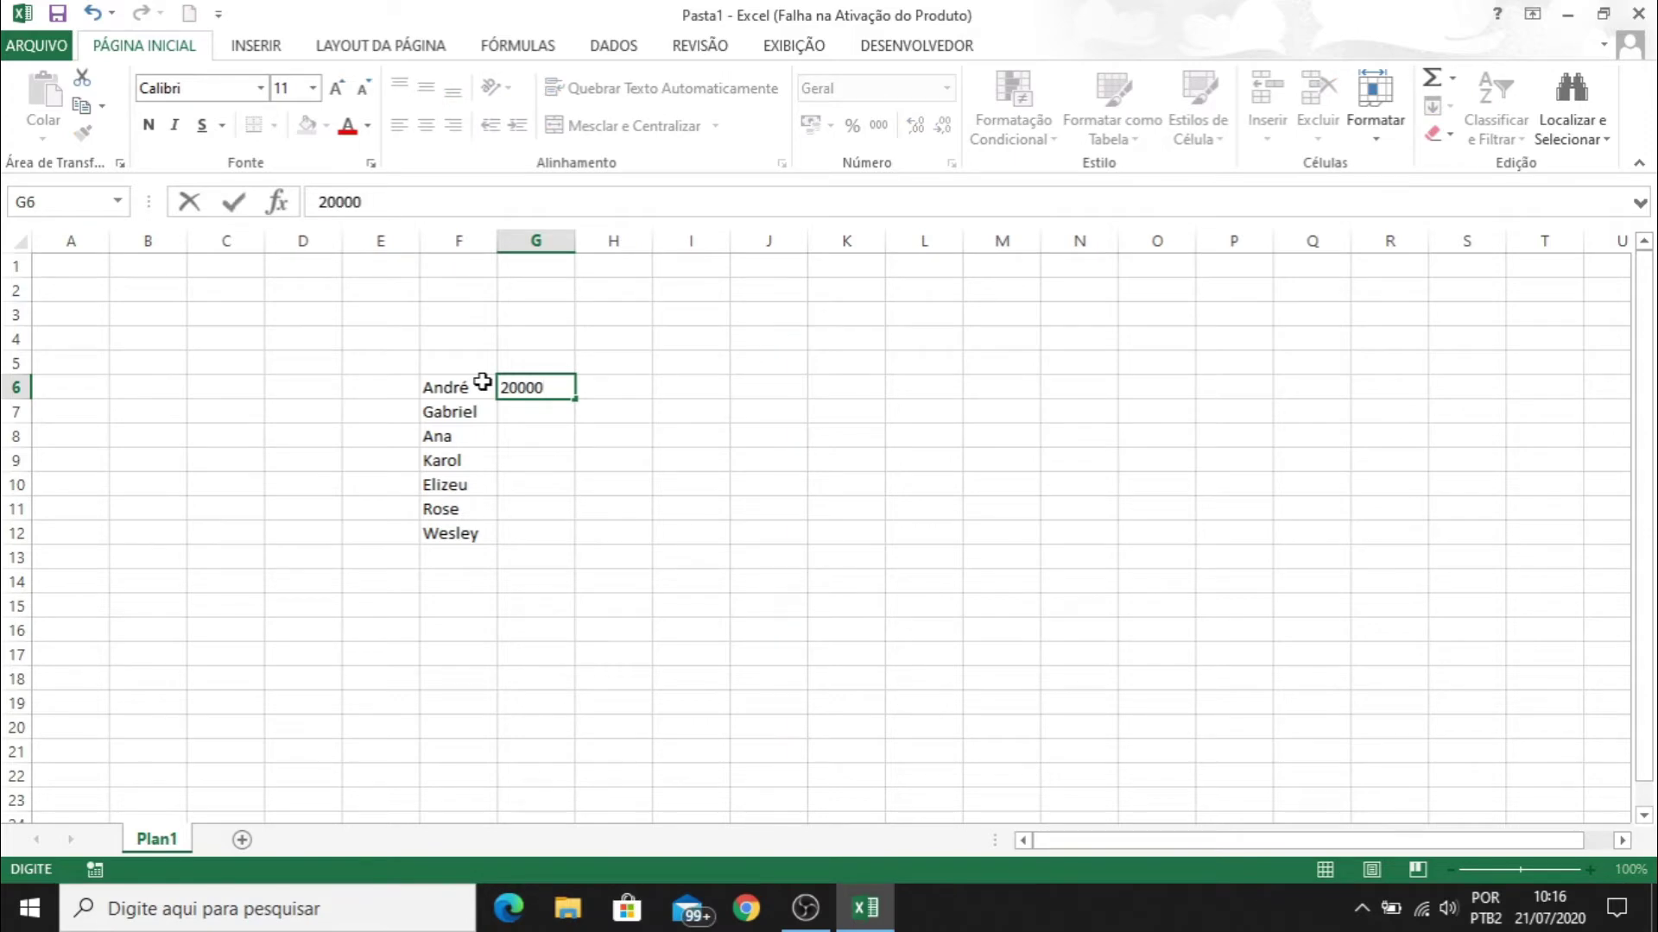
key("BackSpace")
key("BackSpace")
key("BackSpace")
key("BackSpace")
key("BackSpace")
Enter the column headings 1, 2 and 3 in cells G5, H5 and I5 above the value columns
key("Up")
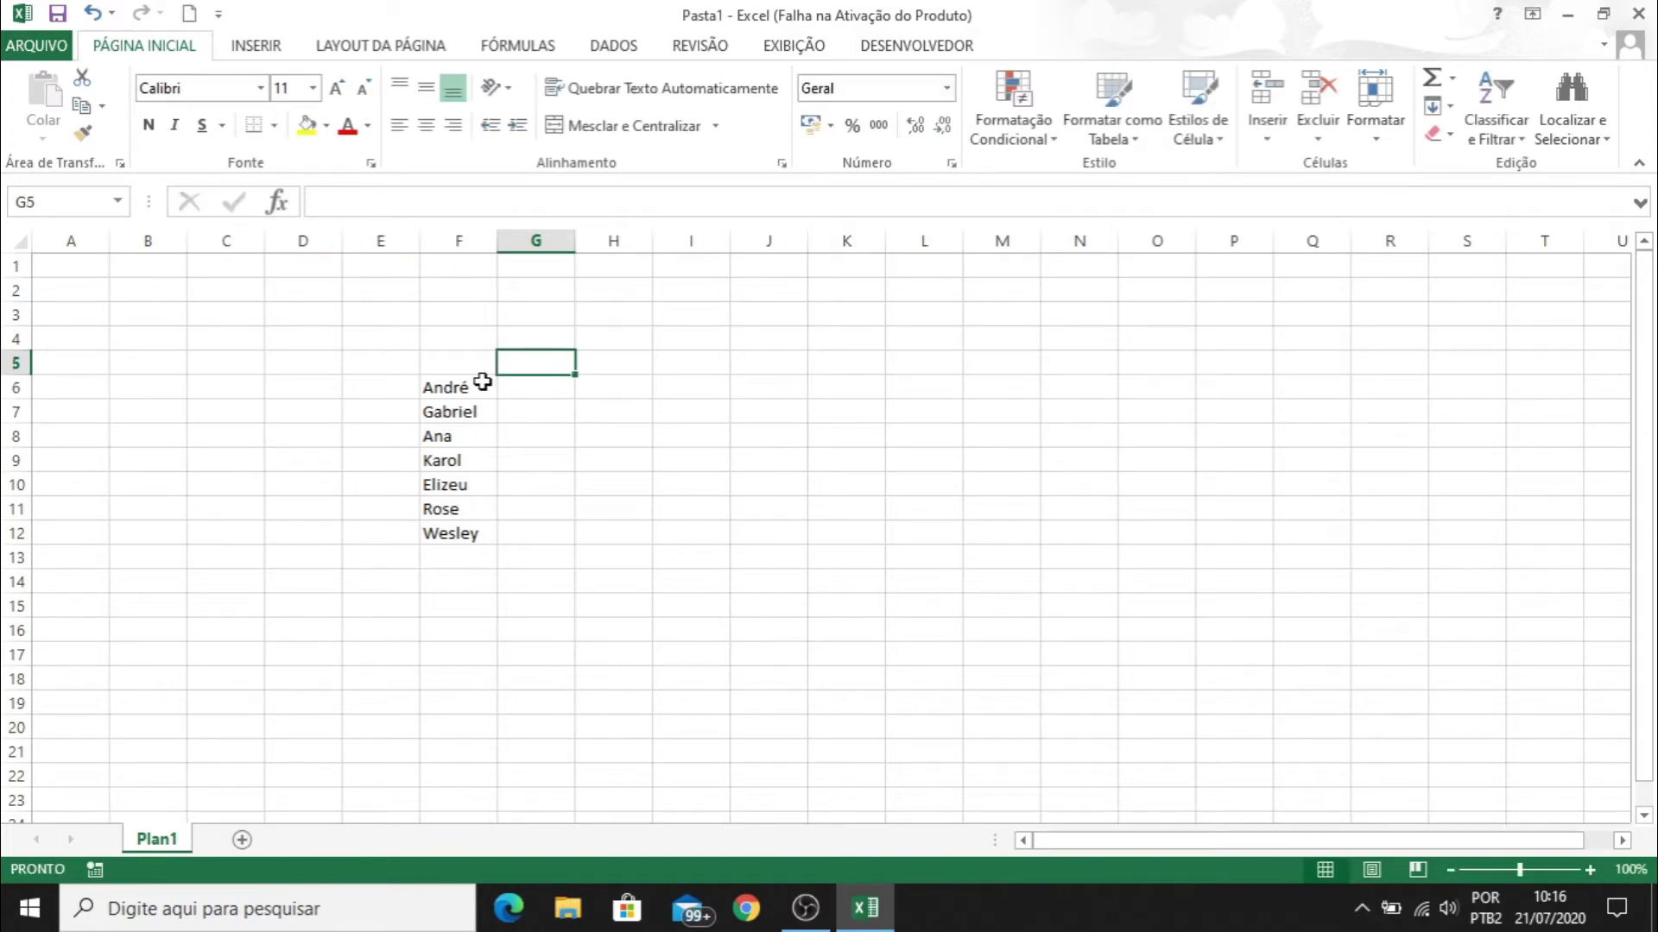
type("1")
key("Tab")
type("2")
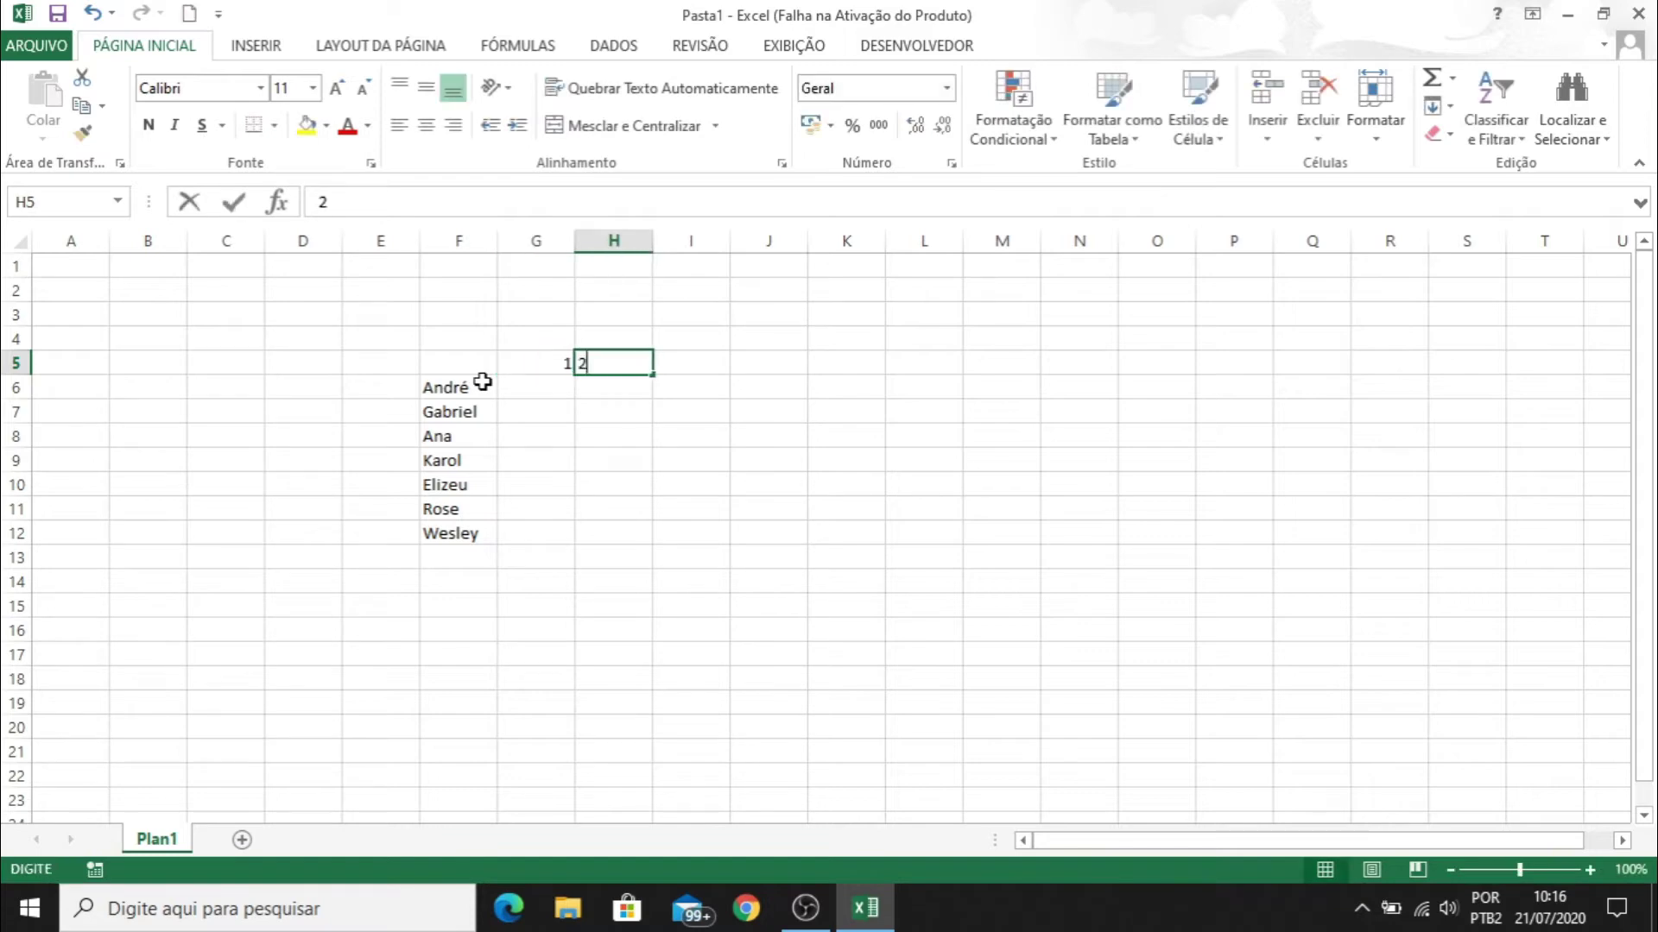
key("Tab")
type("3")
key("Return")
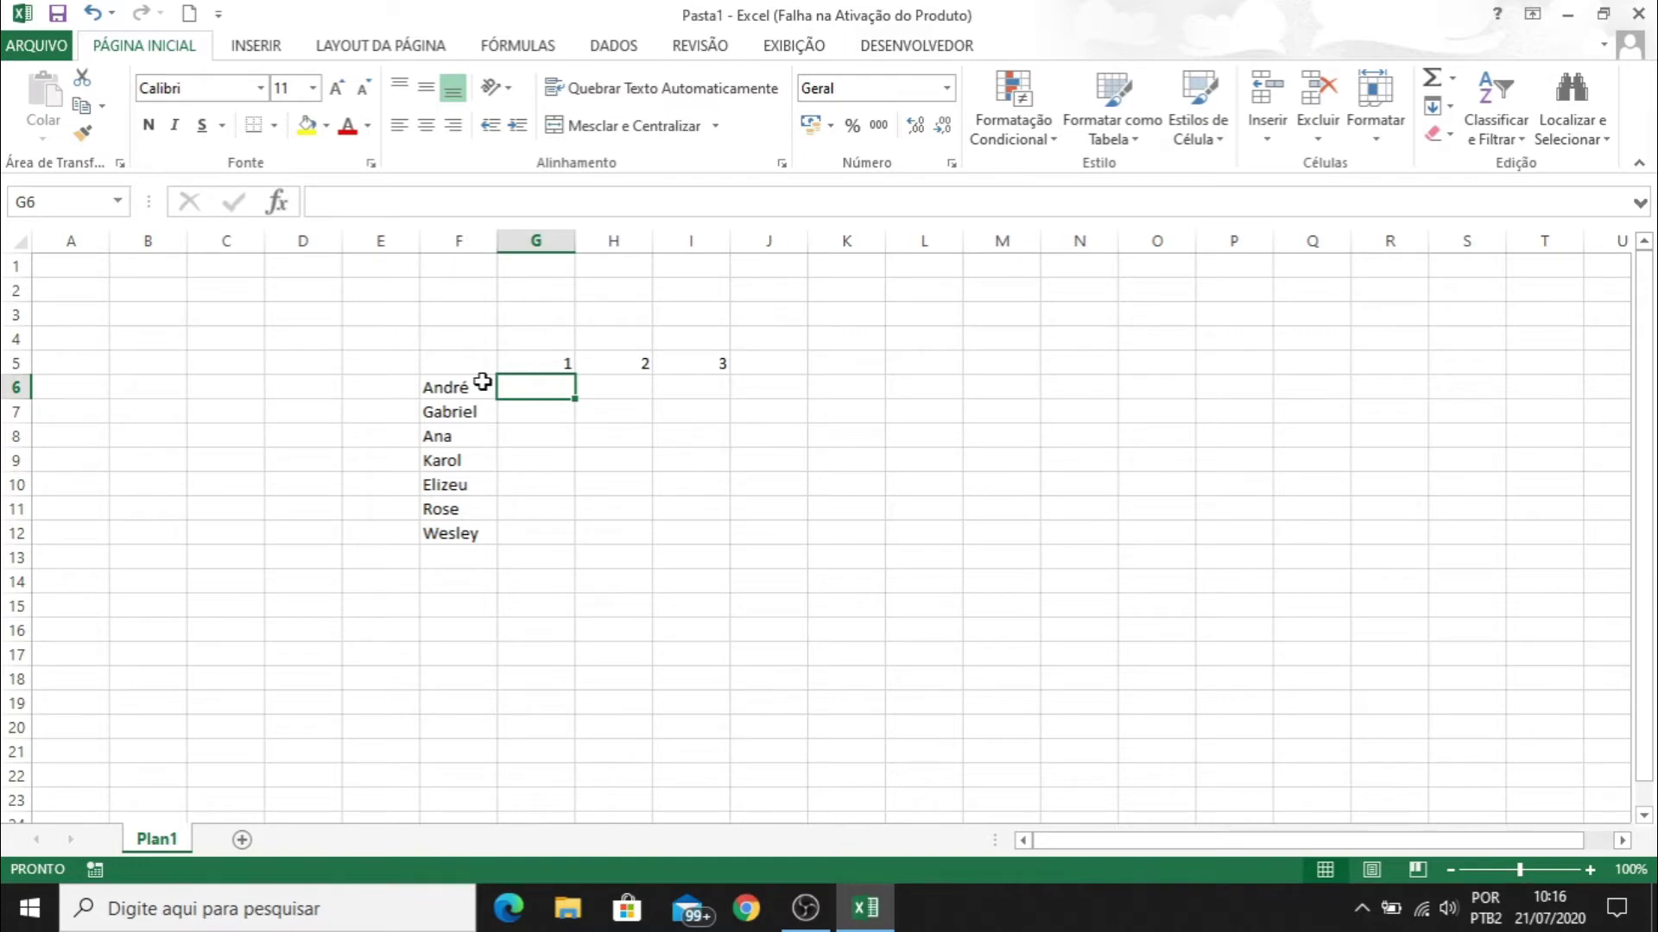
Enter the values 20000, 10000, 30000 and 22000 in cells G6 to G9 under heading 1
type("20000")
key("Return")
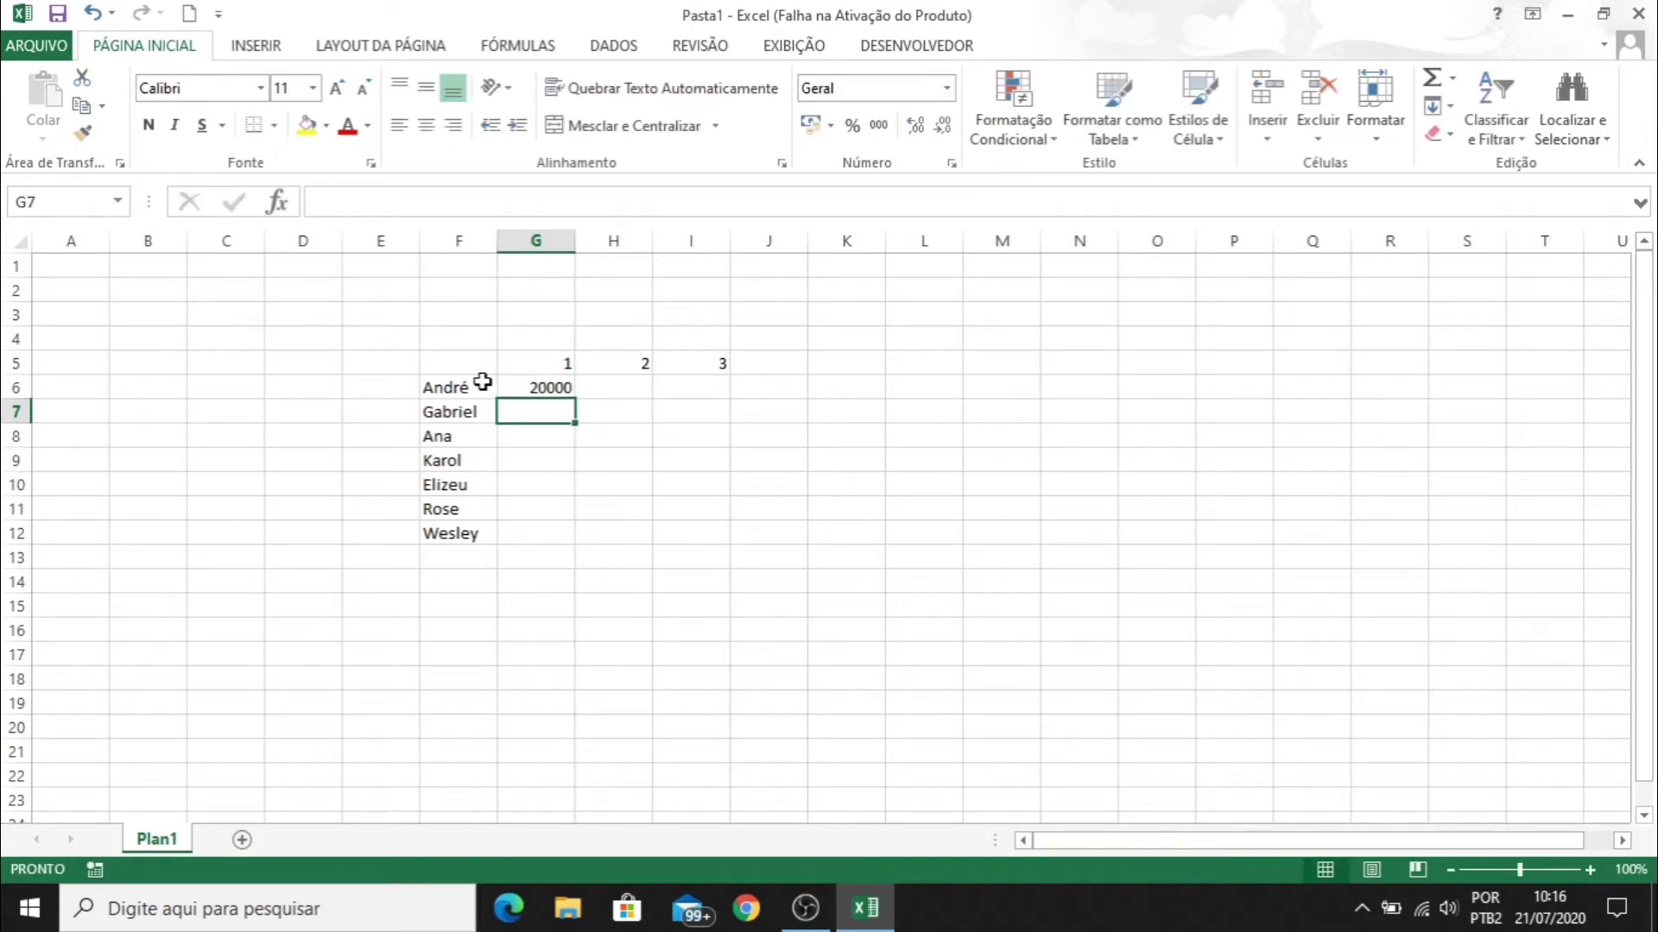
type("10000")
key("Return")
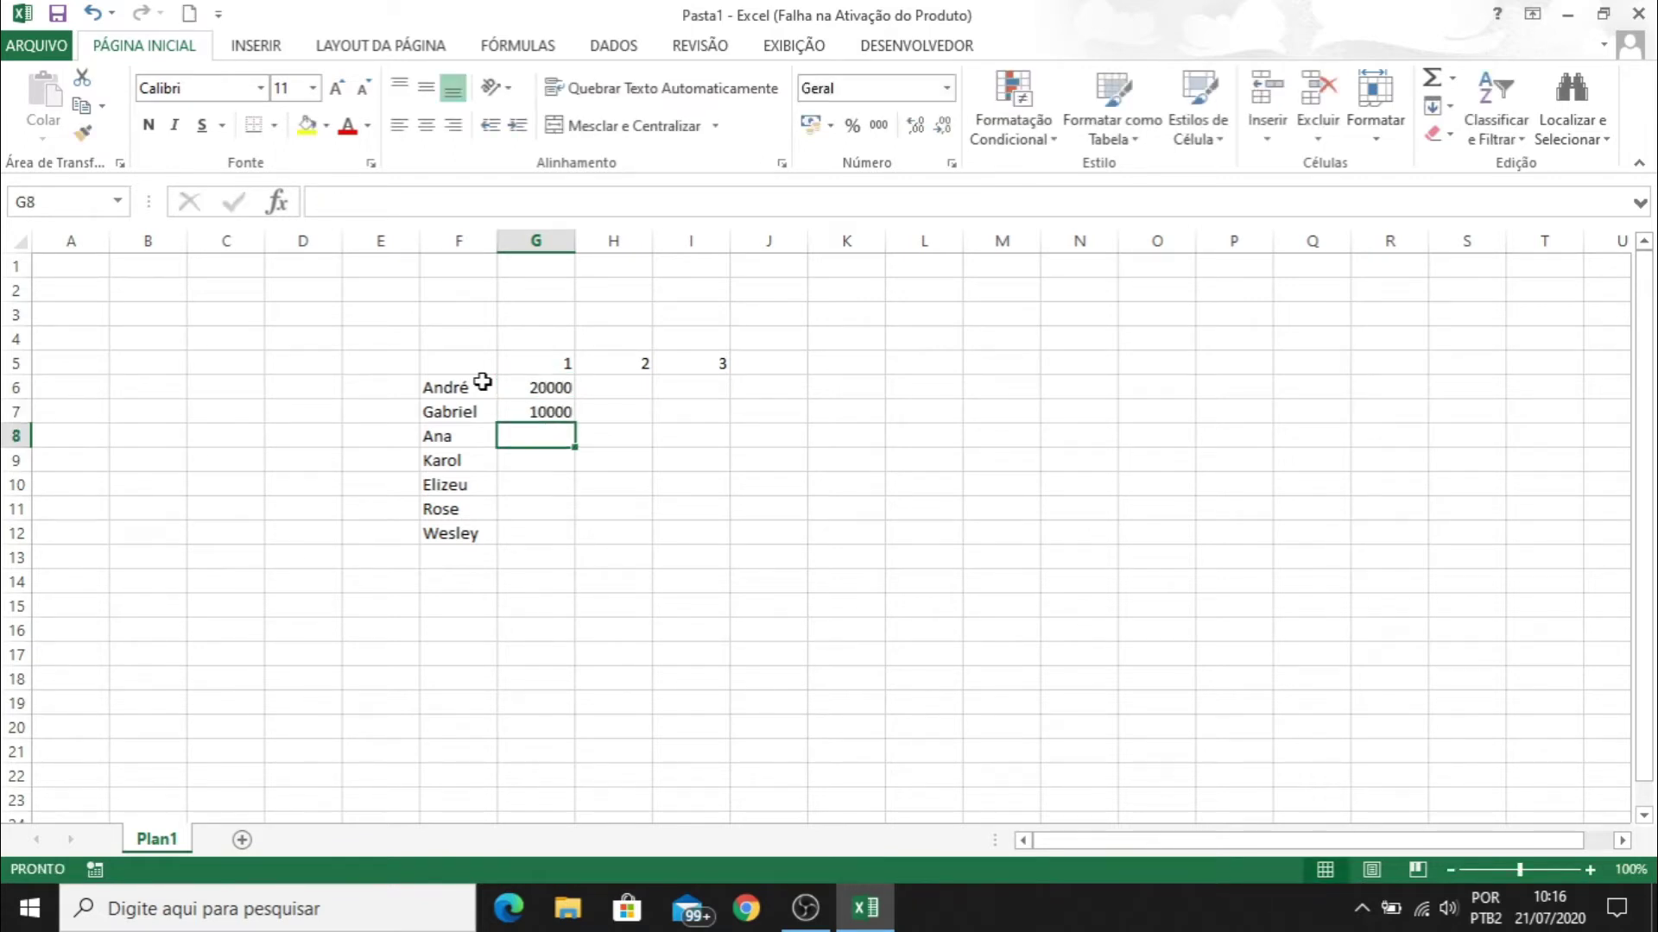
type("3000")
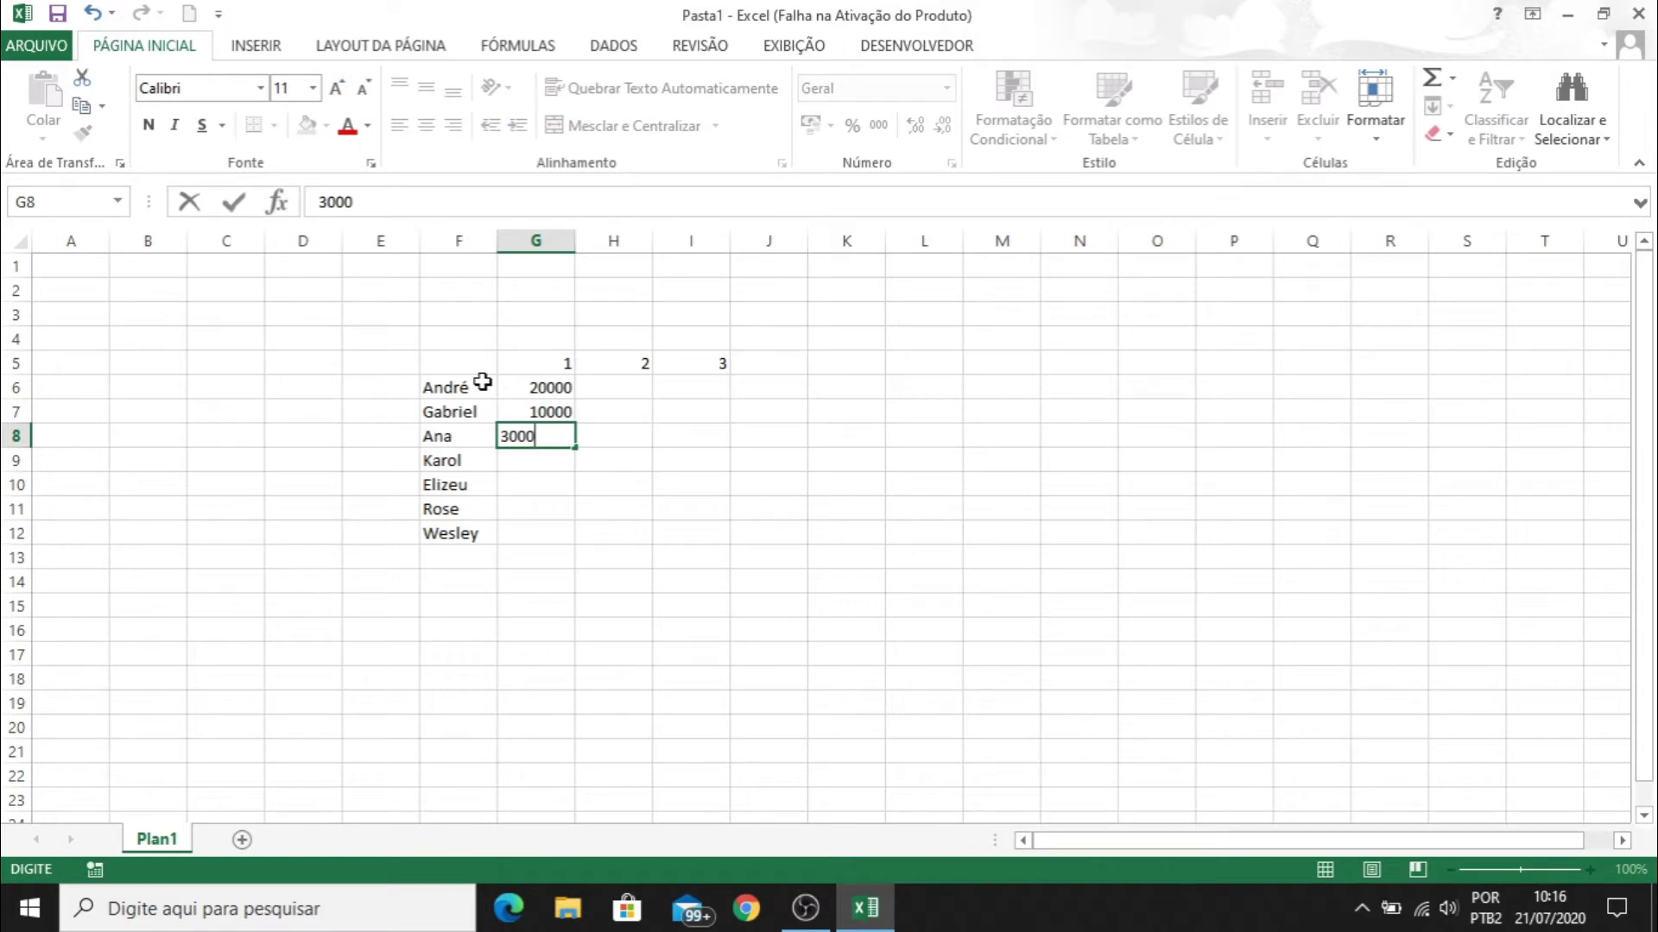
type("0")
key("Return")
type("22")
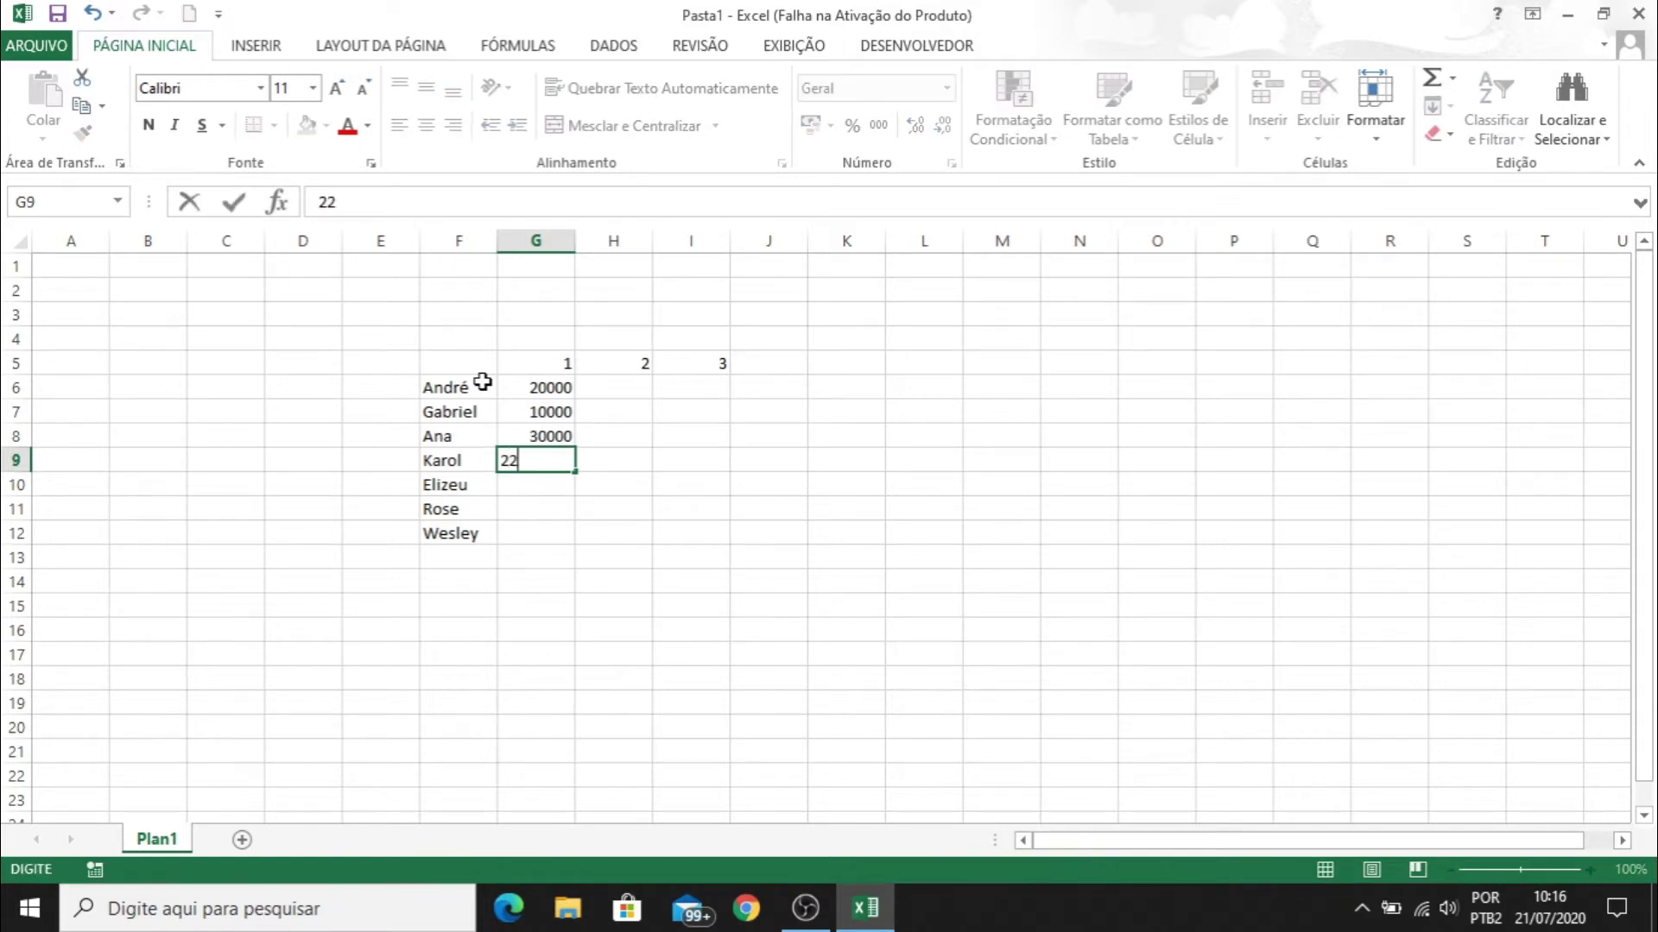
key("Return")
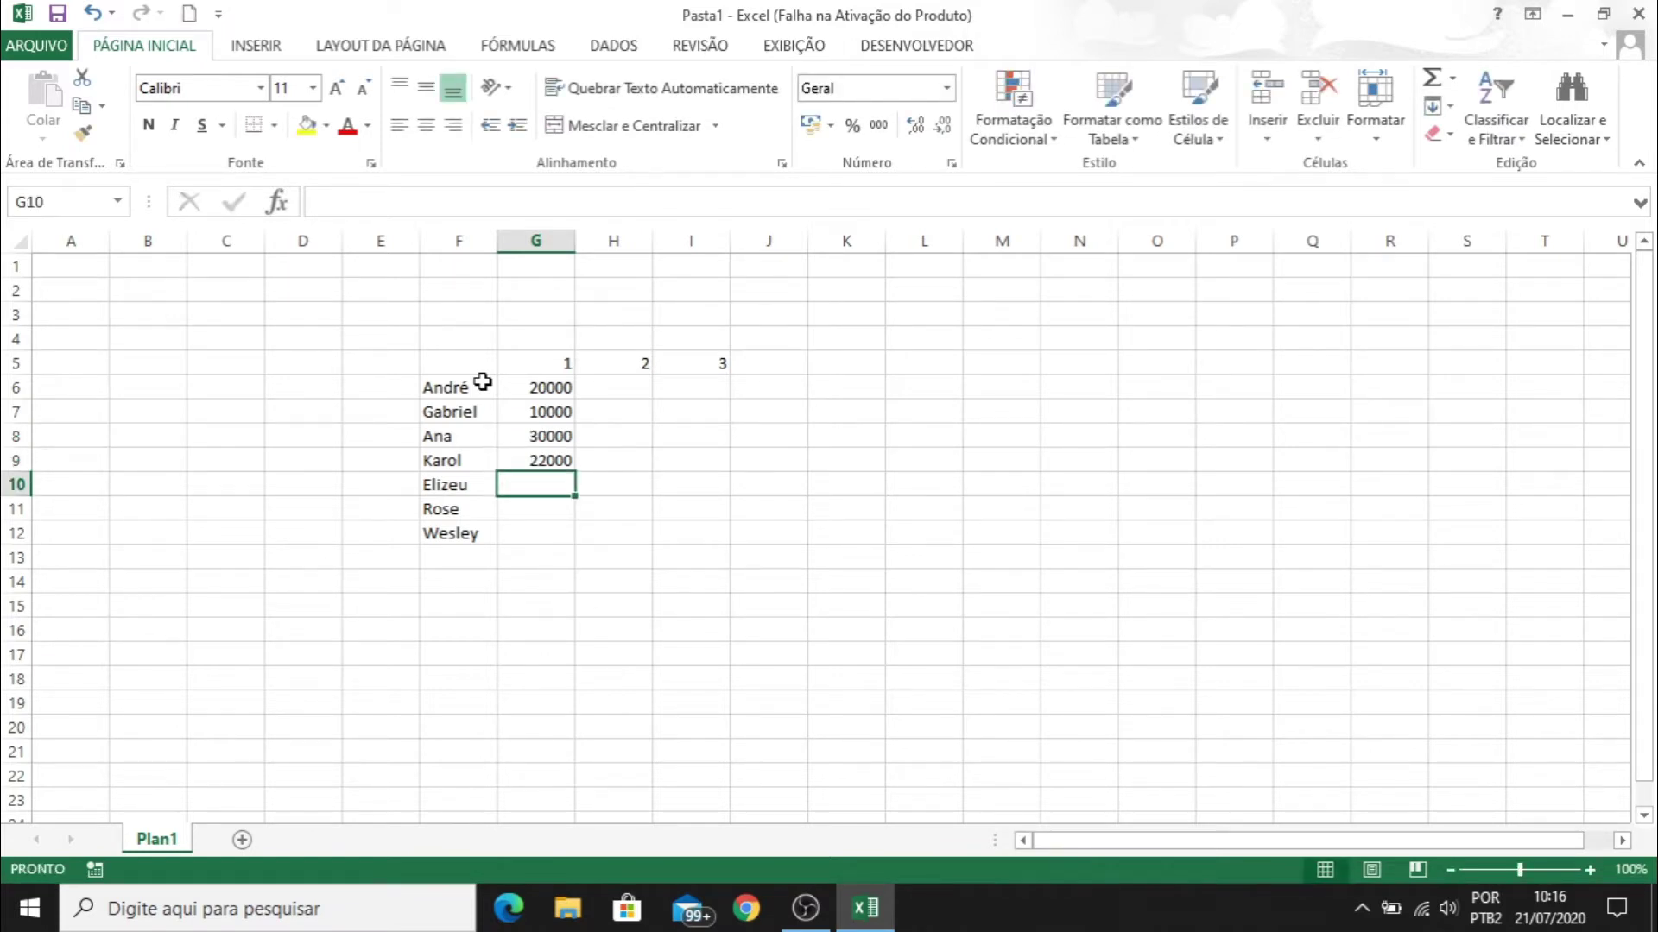
Fill the rest of column 1 with 29000, 40000 and 33000 in cells G10 to G12
type("29000")
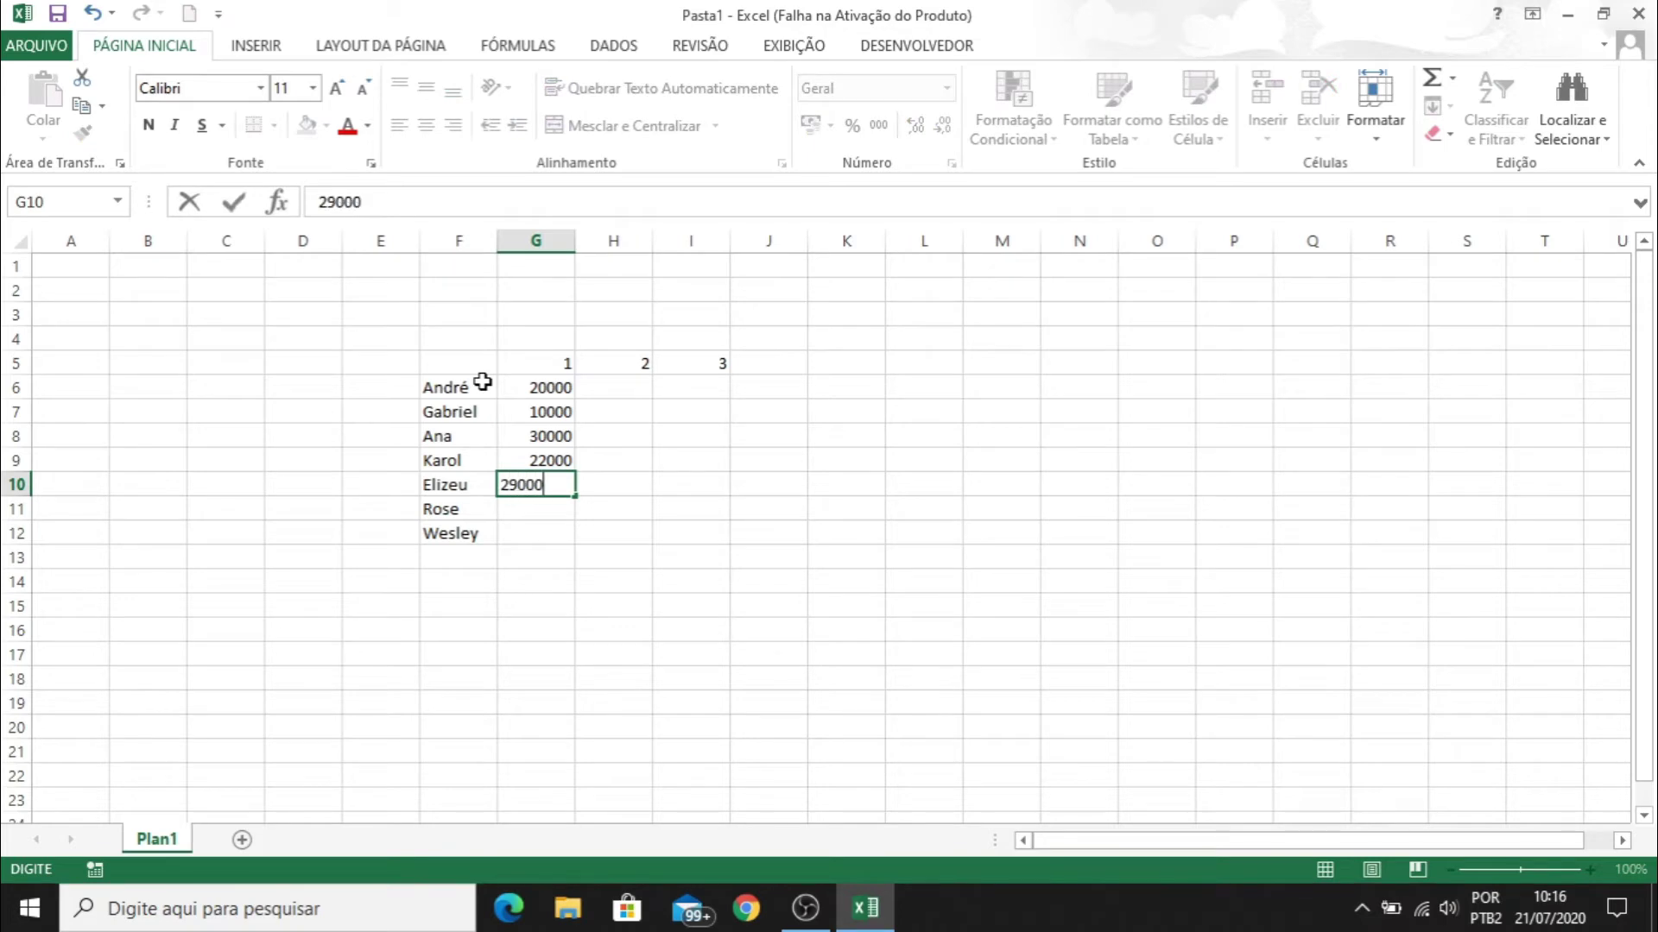
key("Return")
type("5")
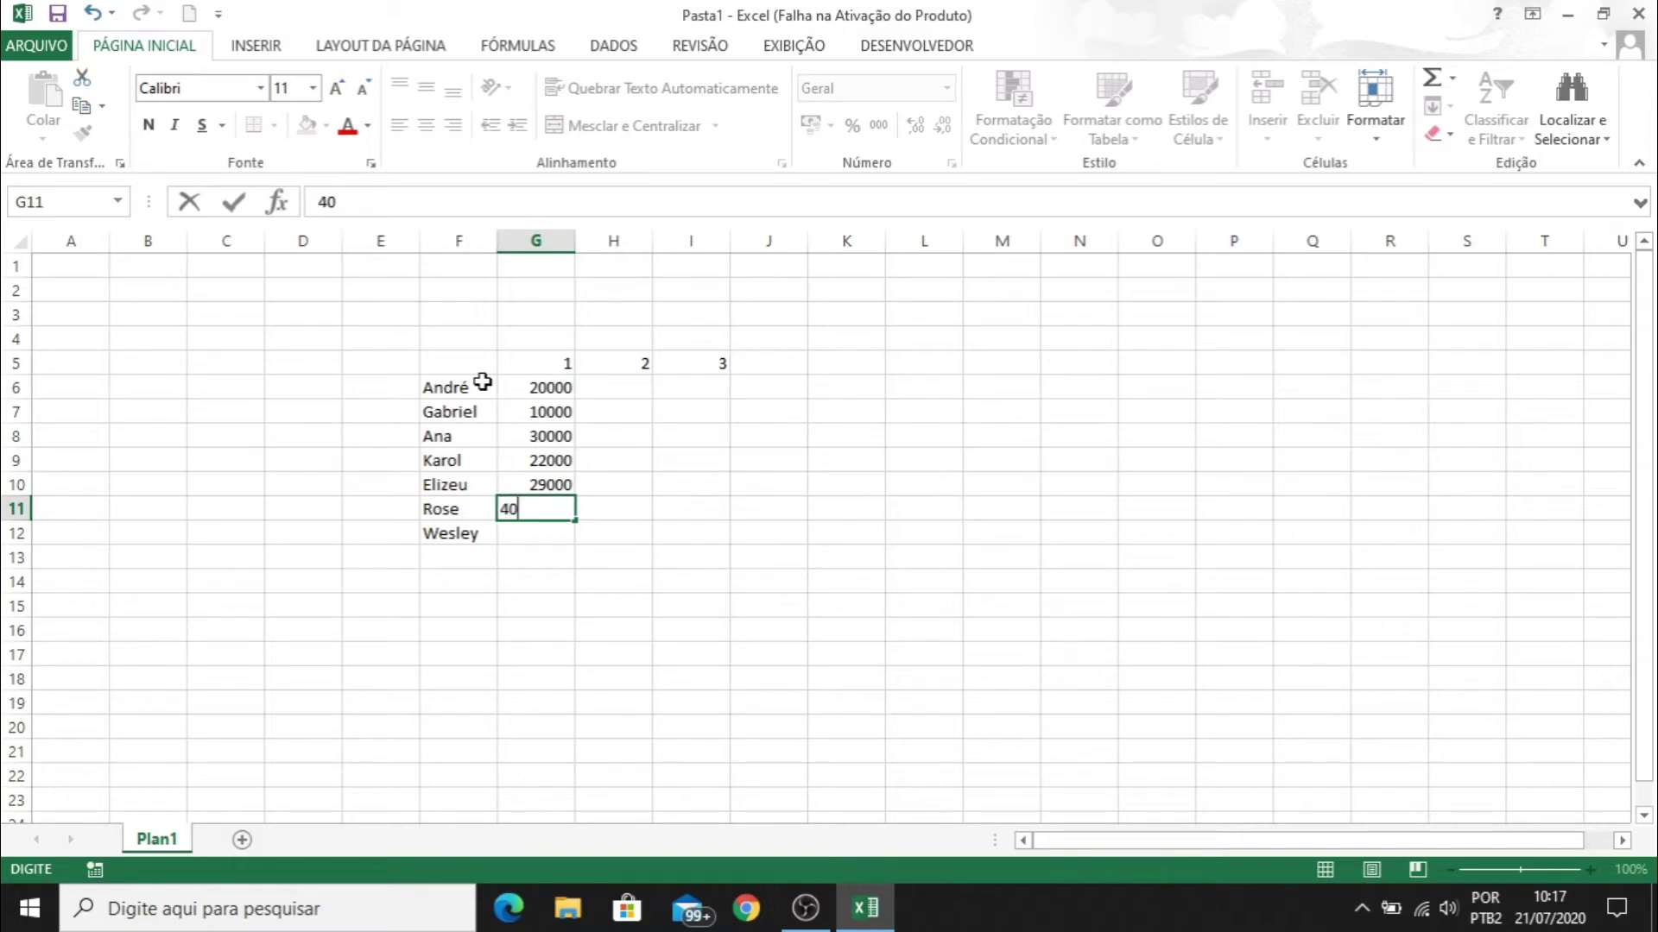
type("00")
key("Return")
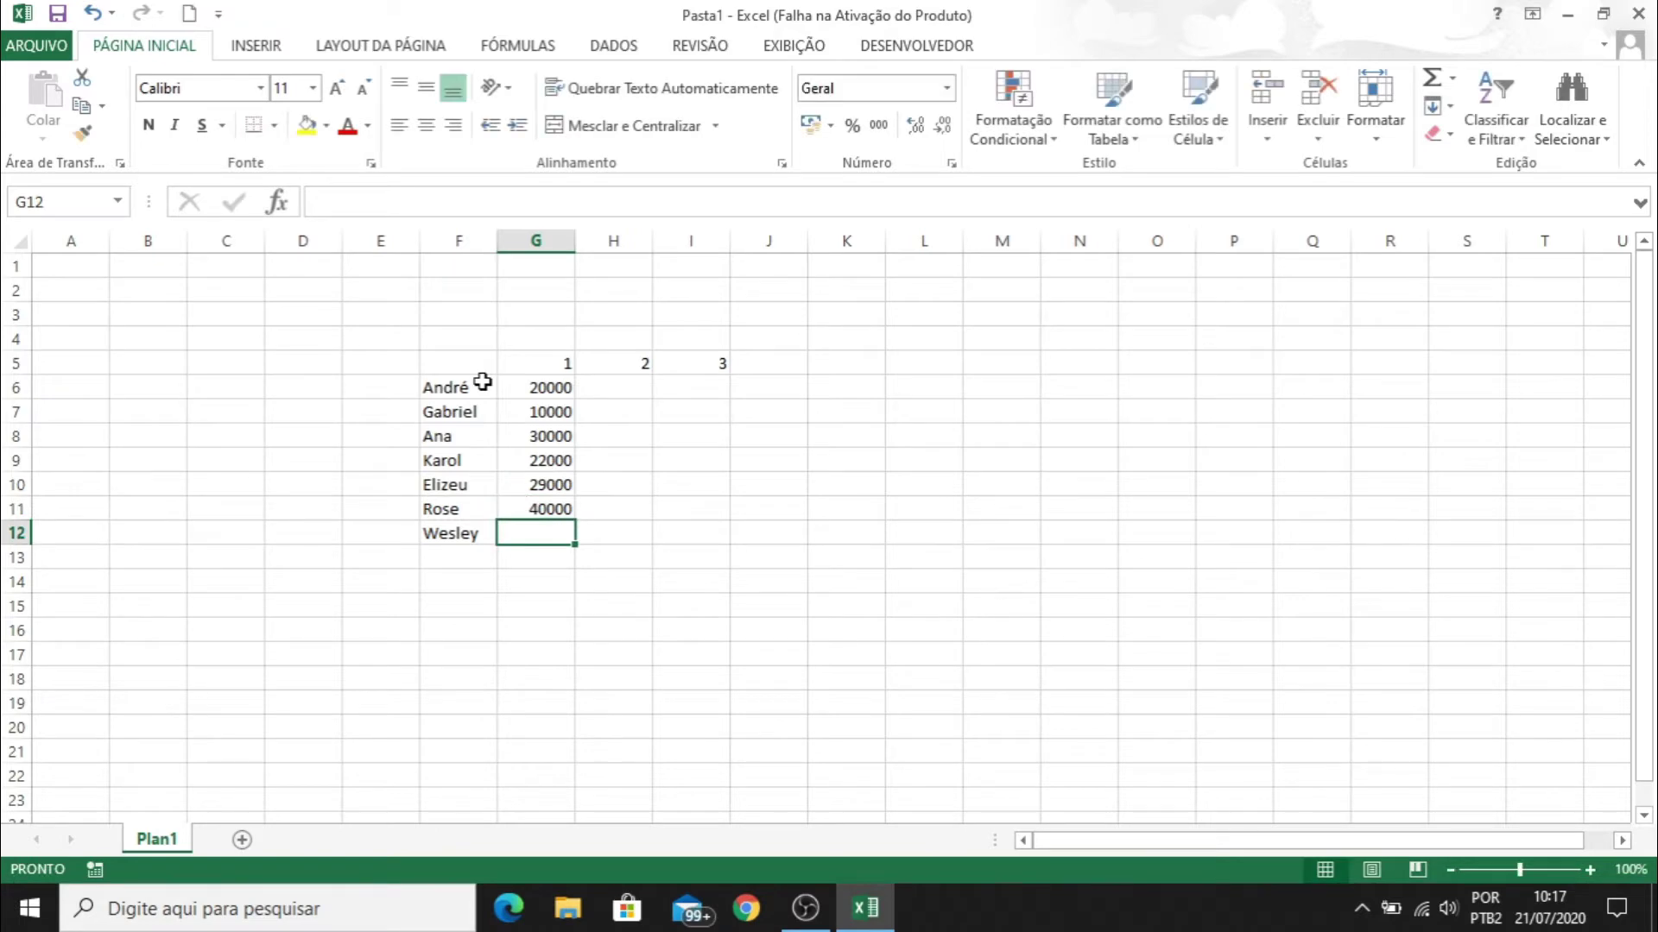
type("33000")
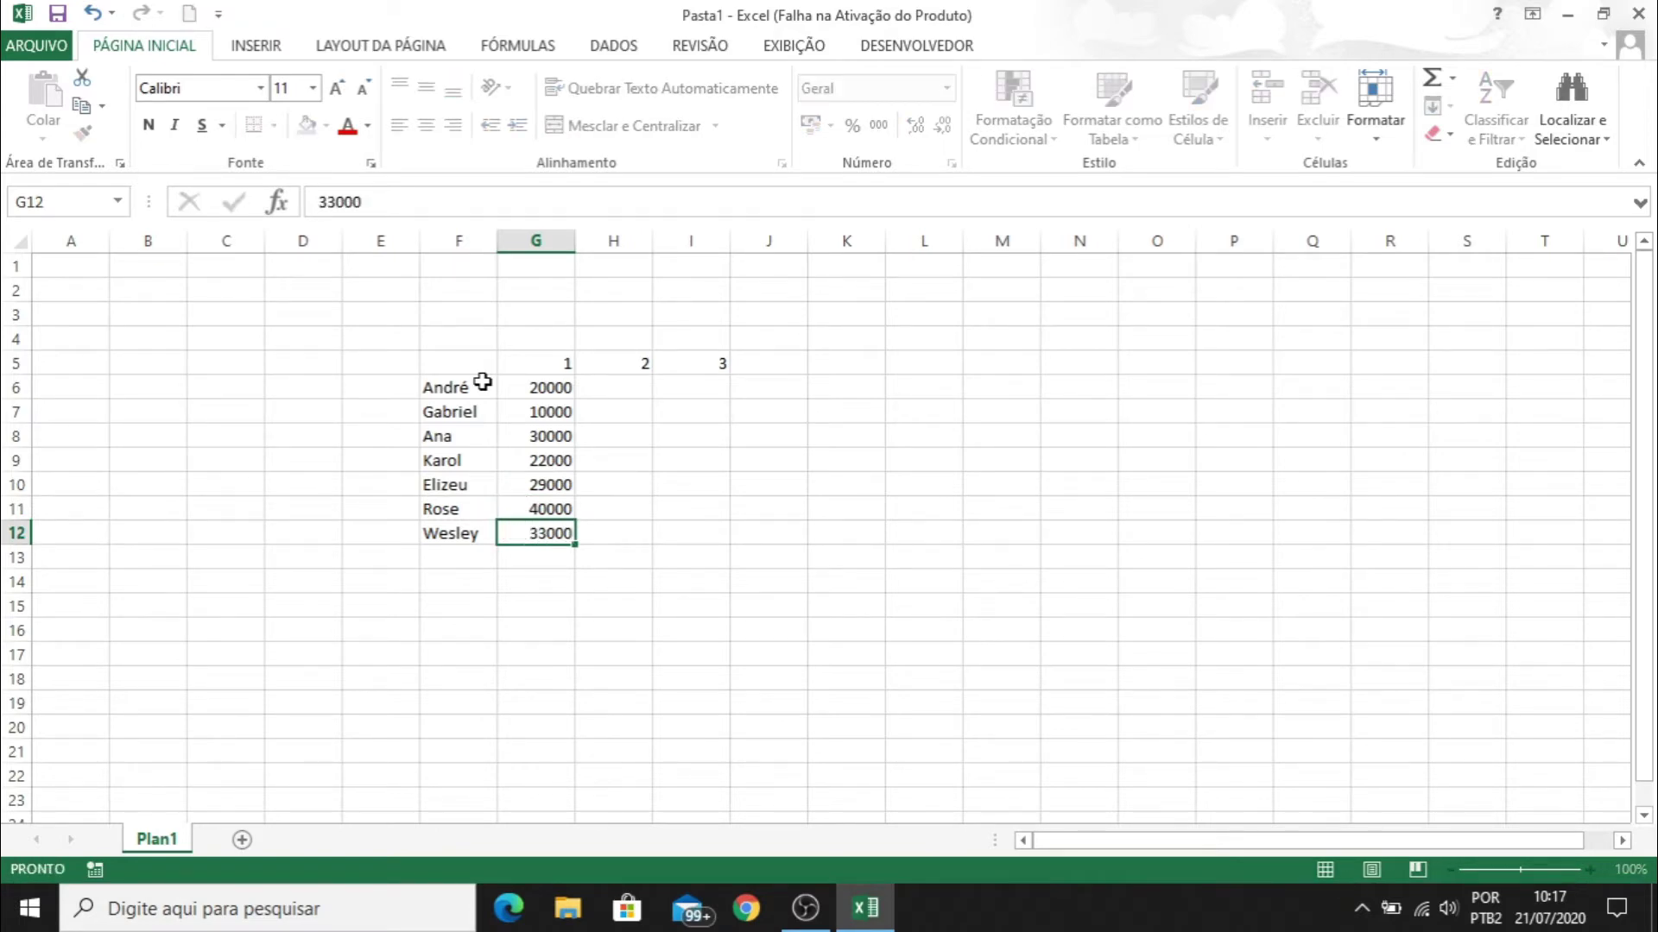
key("Return")
Enter the values 22151 and 21512 in cells H6 and H7 under heading 2
key("Up")
key("Up")
key("Up")
key("Up")
key("Up")
key("Up")
key("Up")
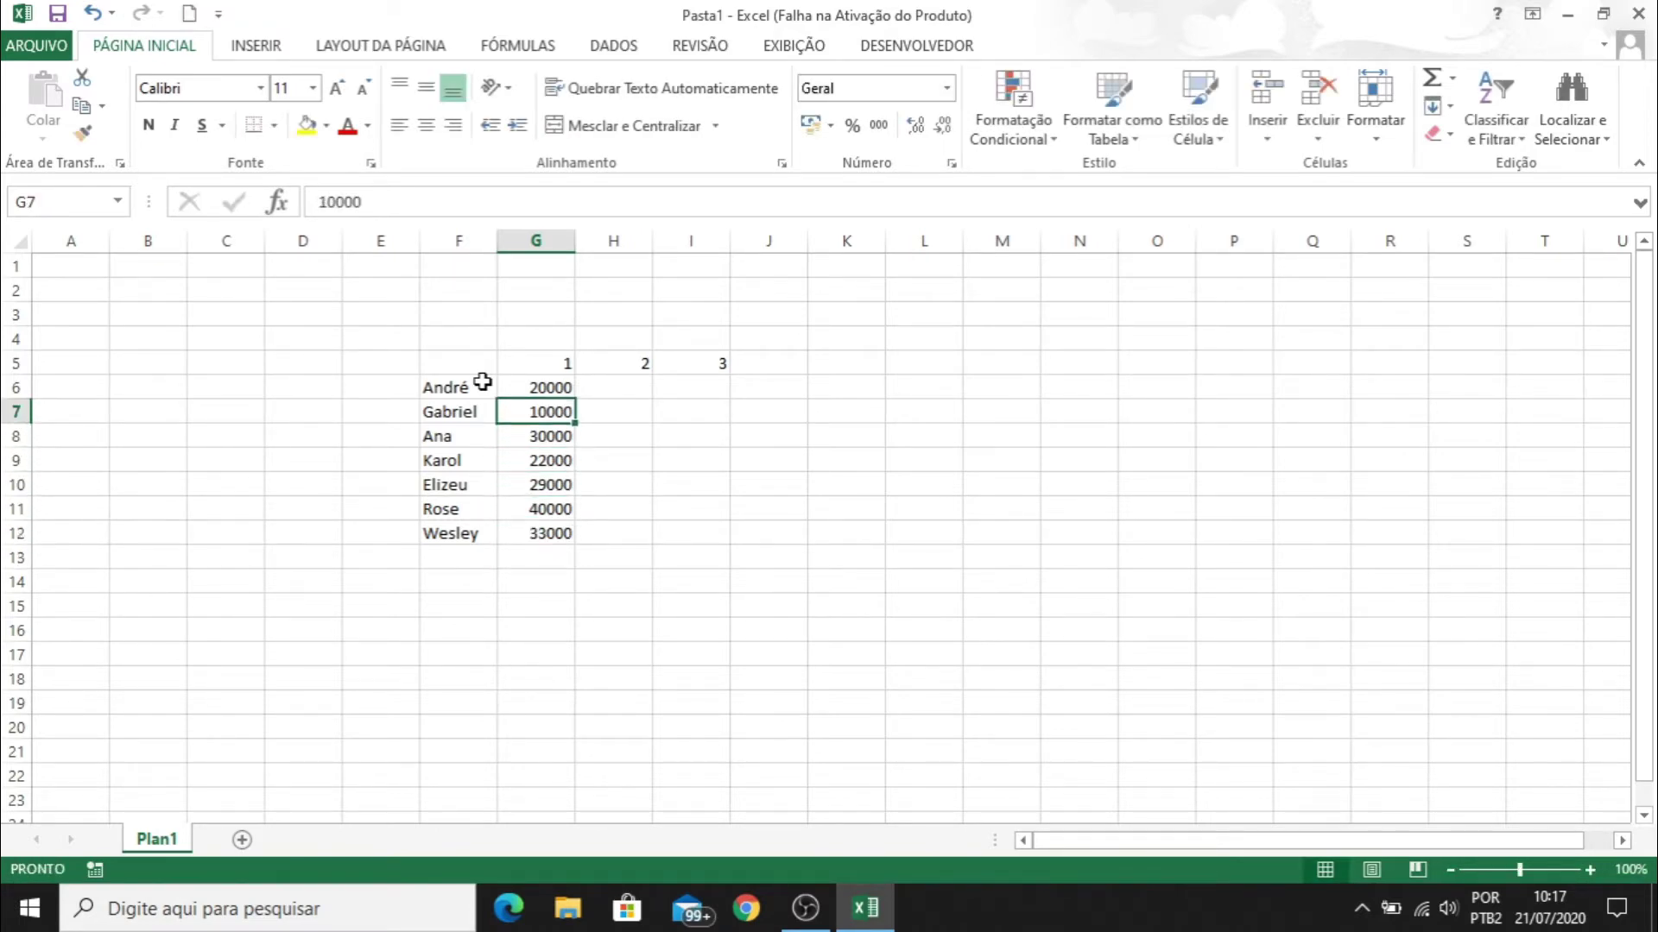
key("Right")
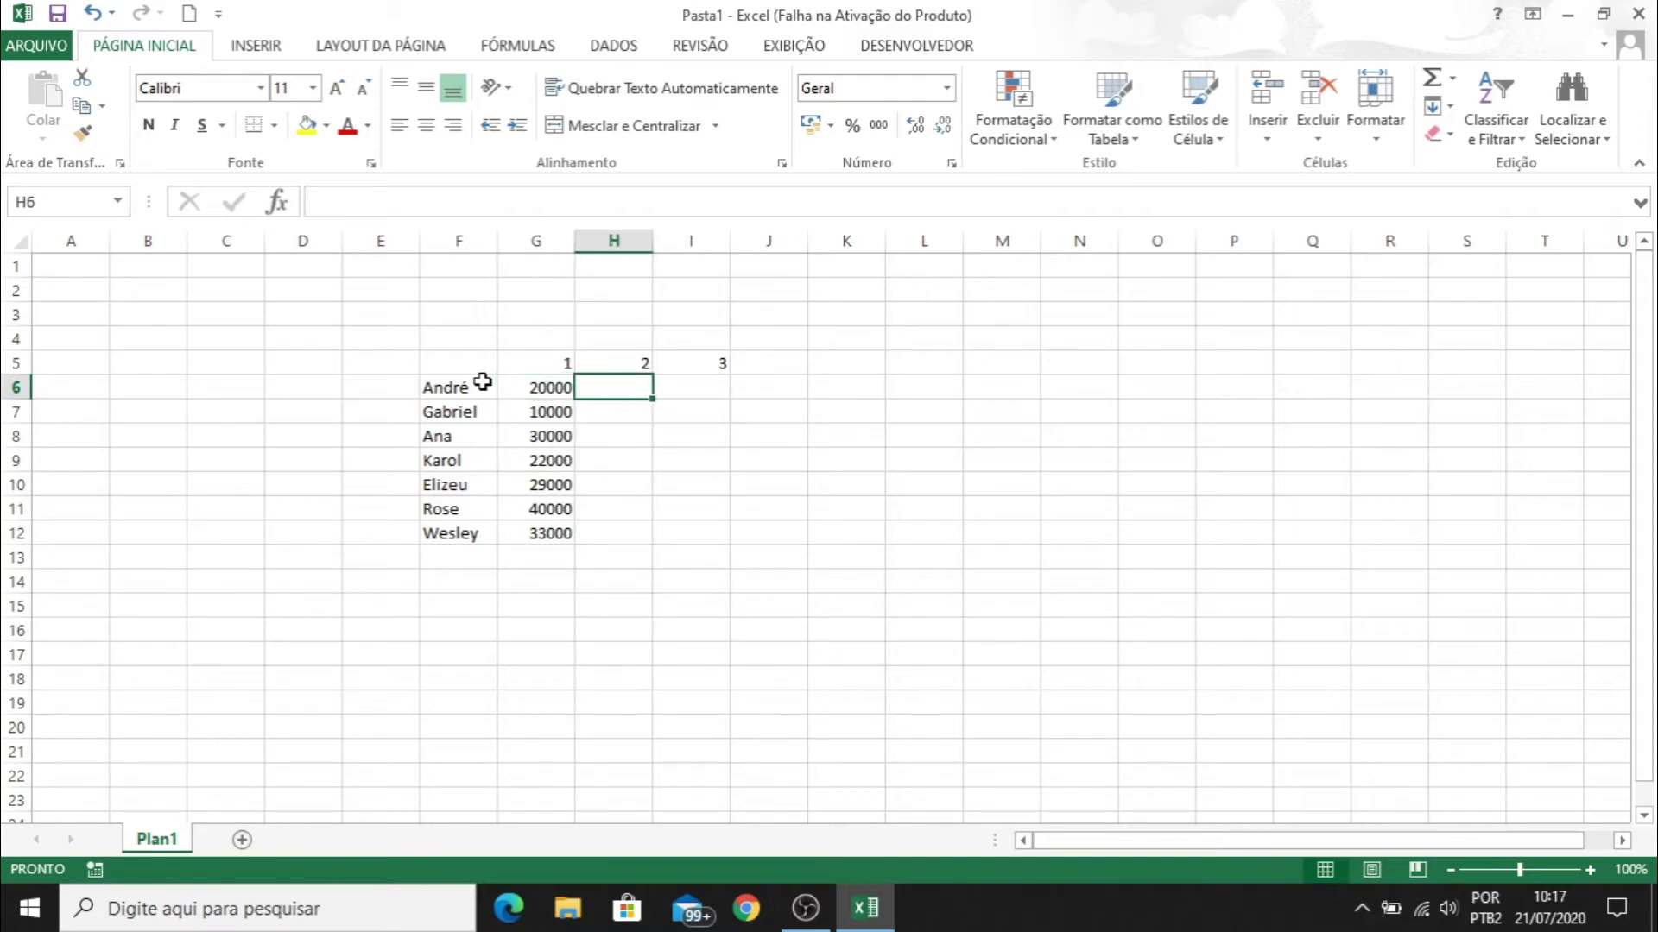
type("22")
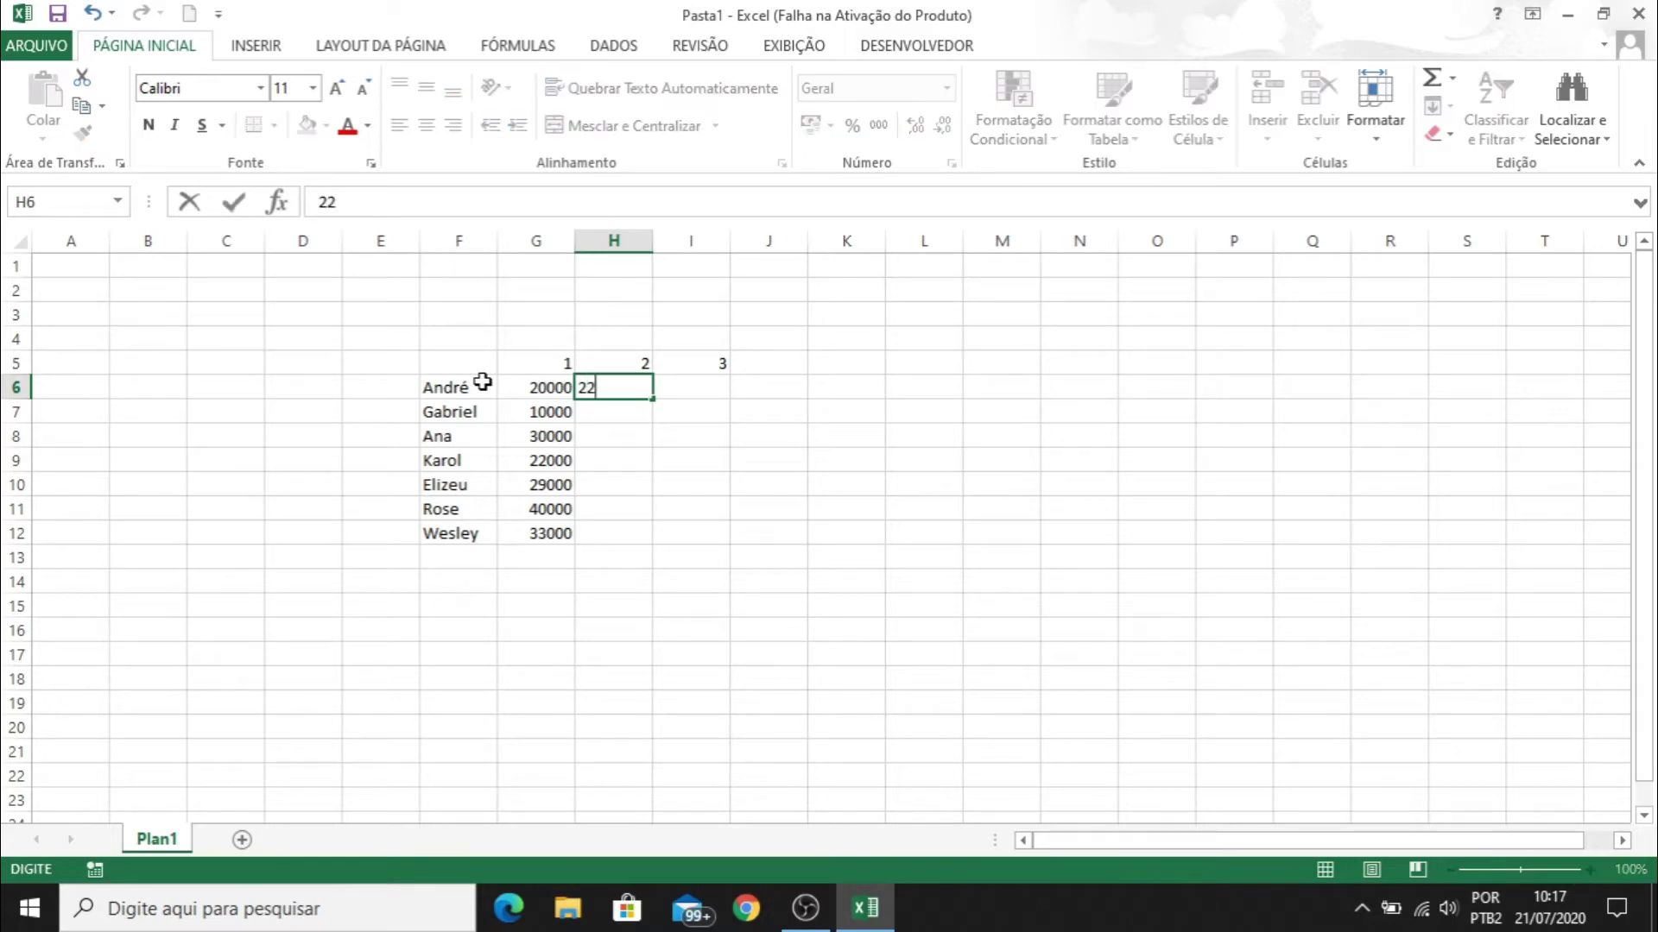
type("151")
key("Return")
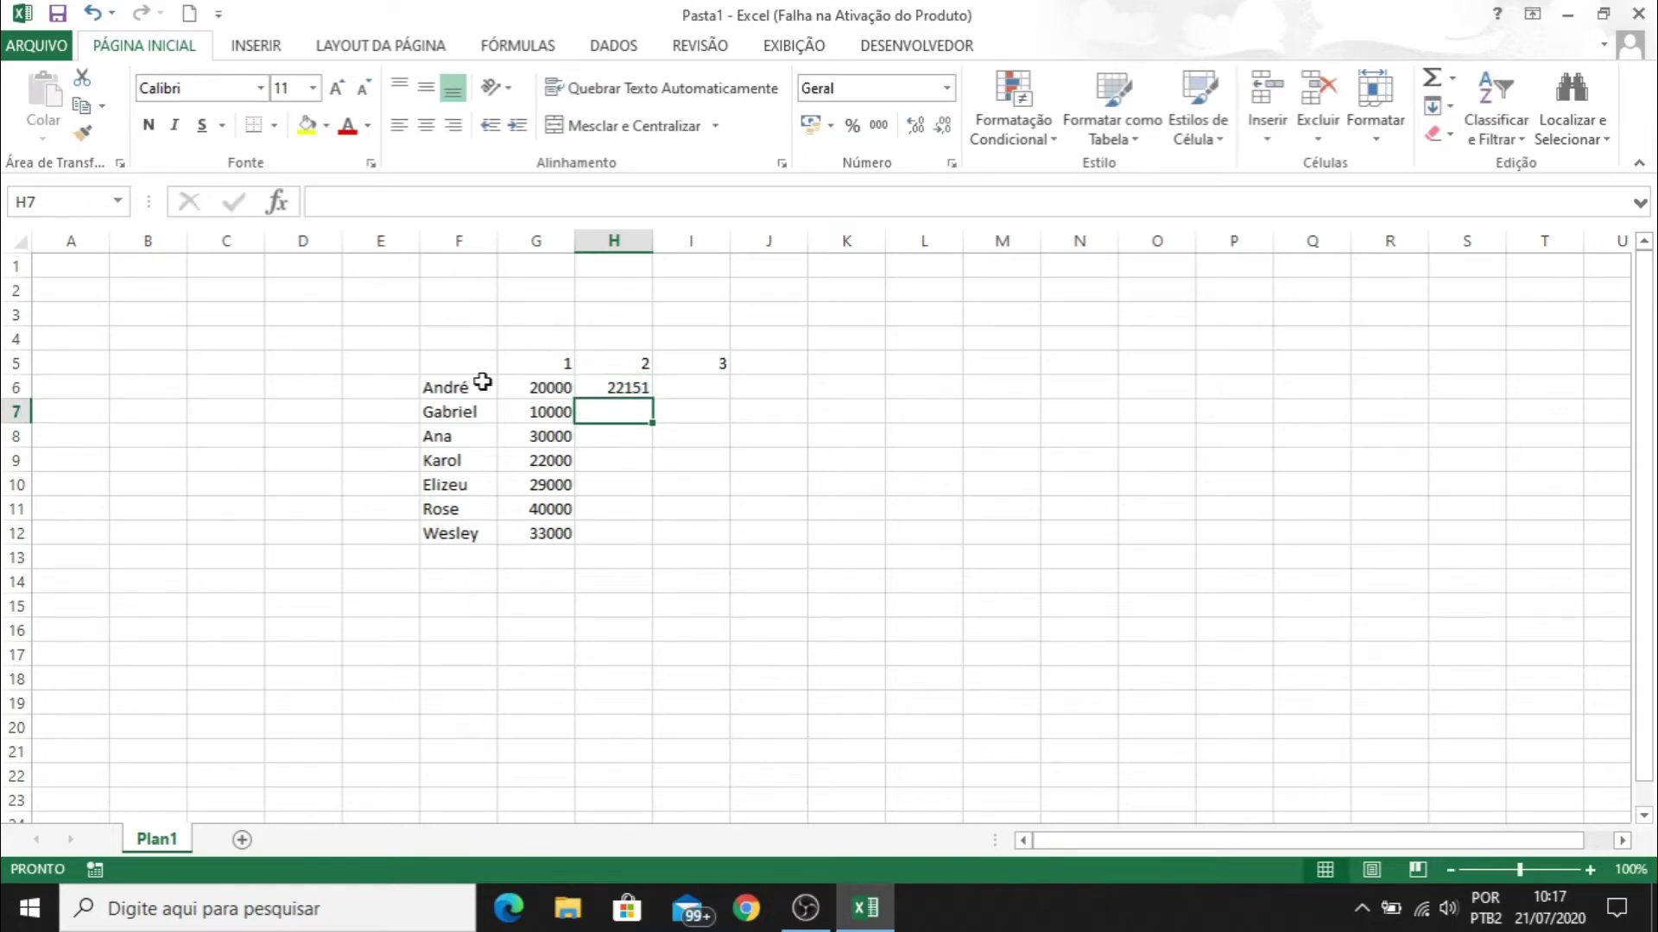
type("21512")
key("Return")
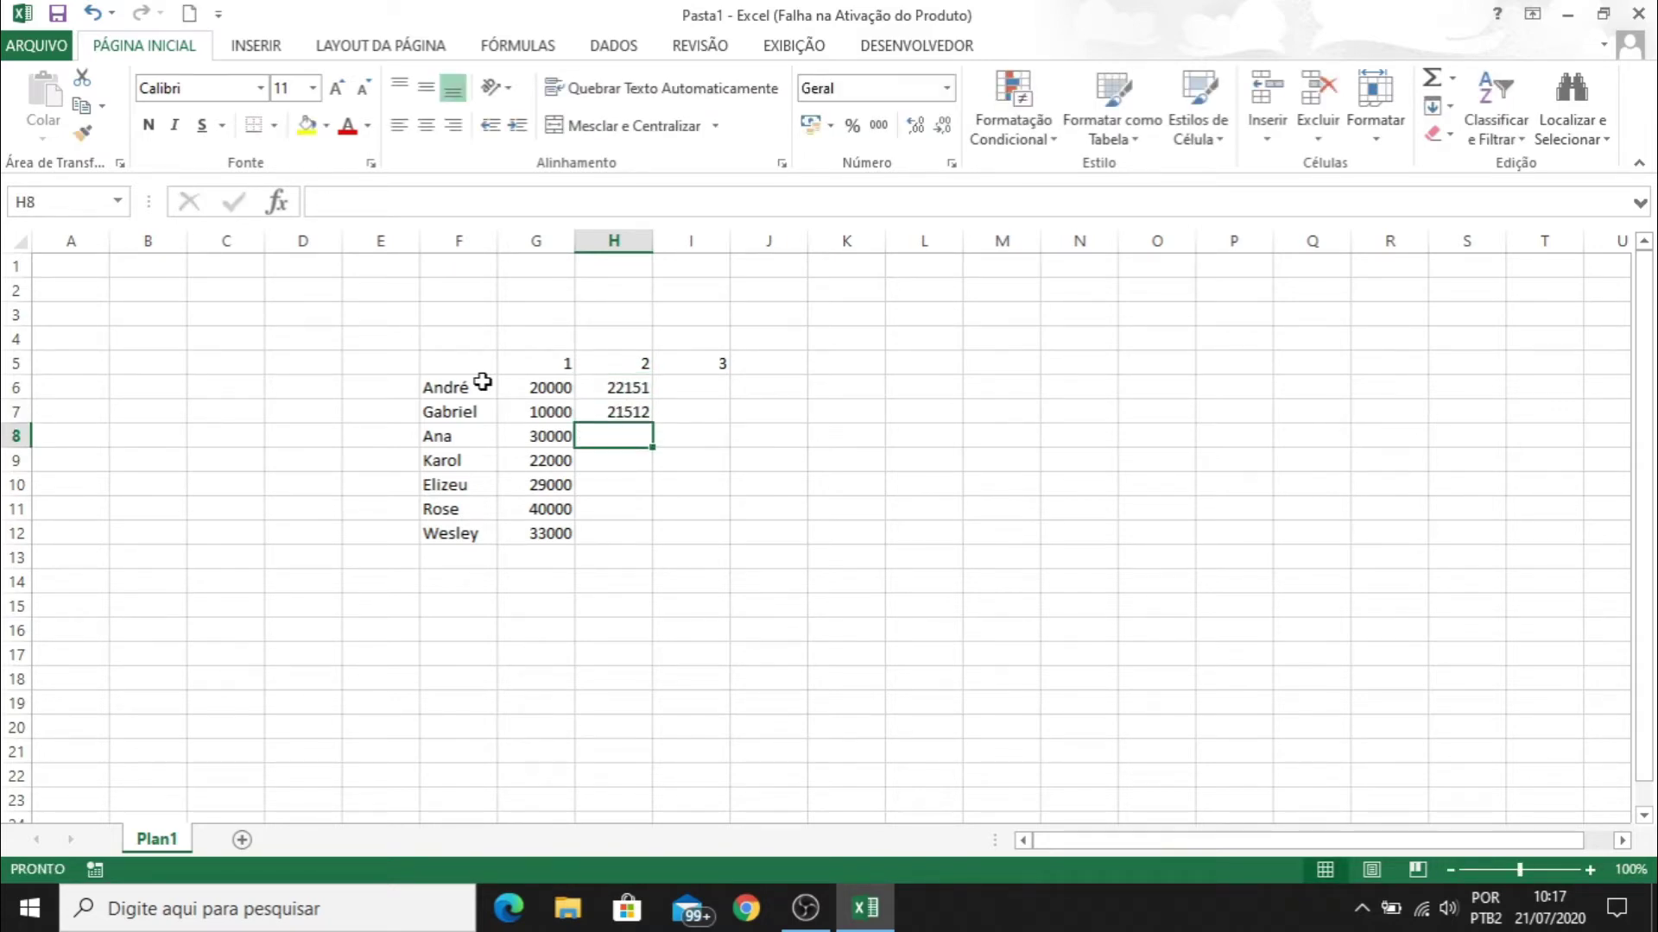
Enter the values 15513, 1511 and 15158 in cells H8 to H10 under heading 2
type("155")
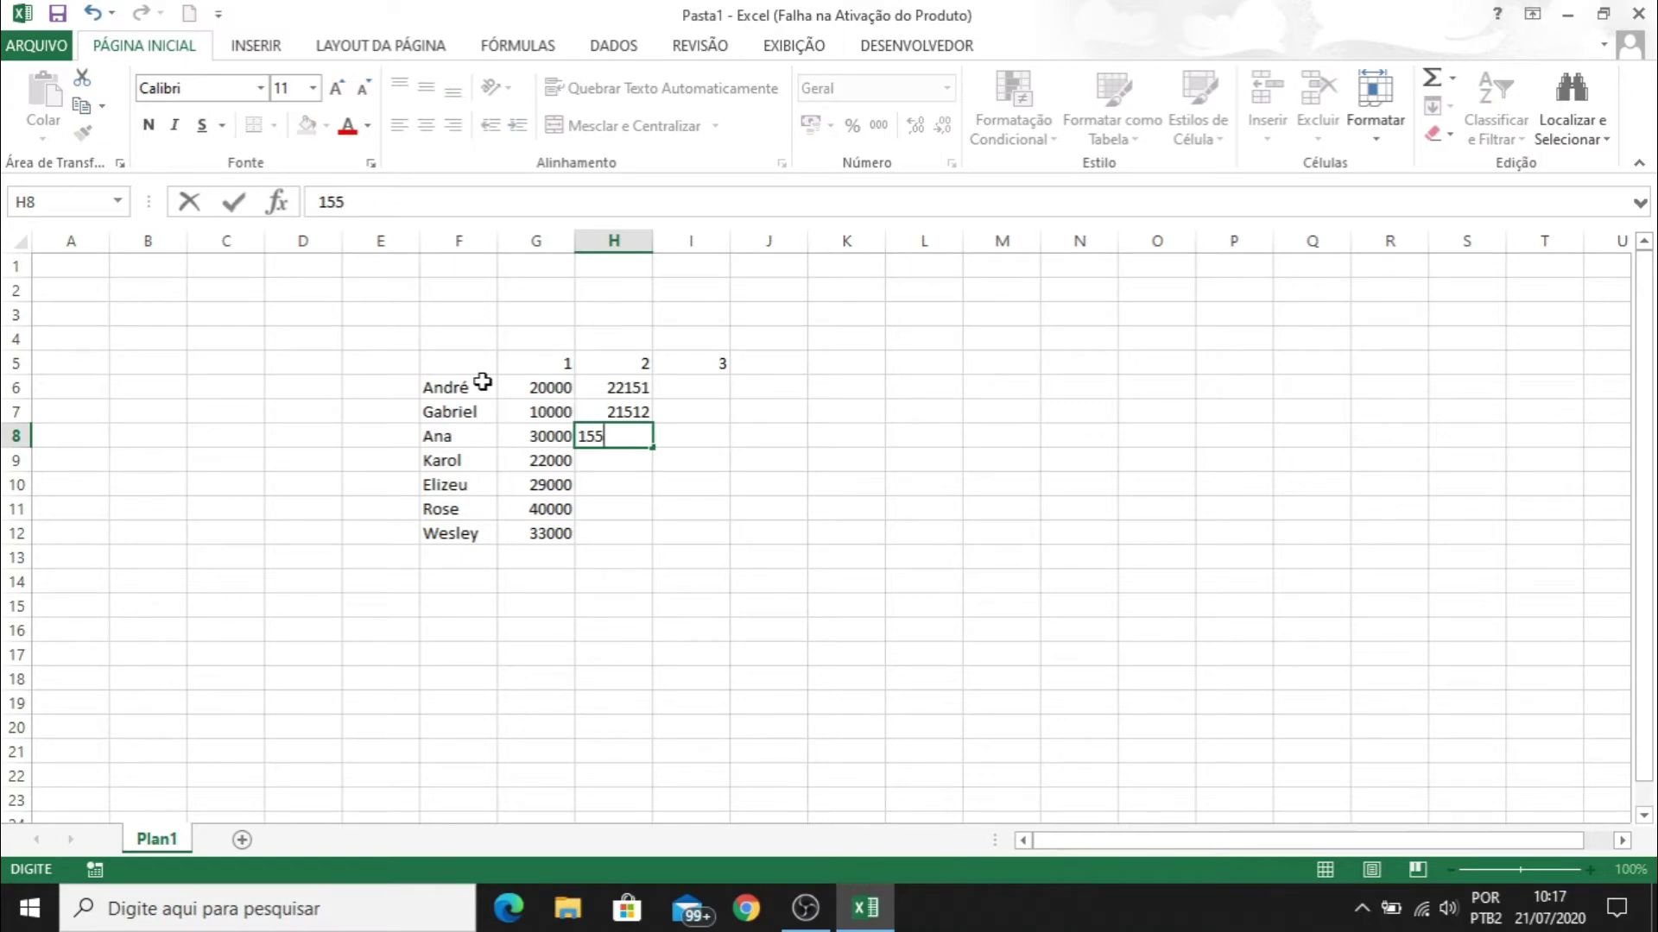
type("13")
key("Return")
type("1")
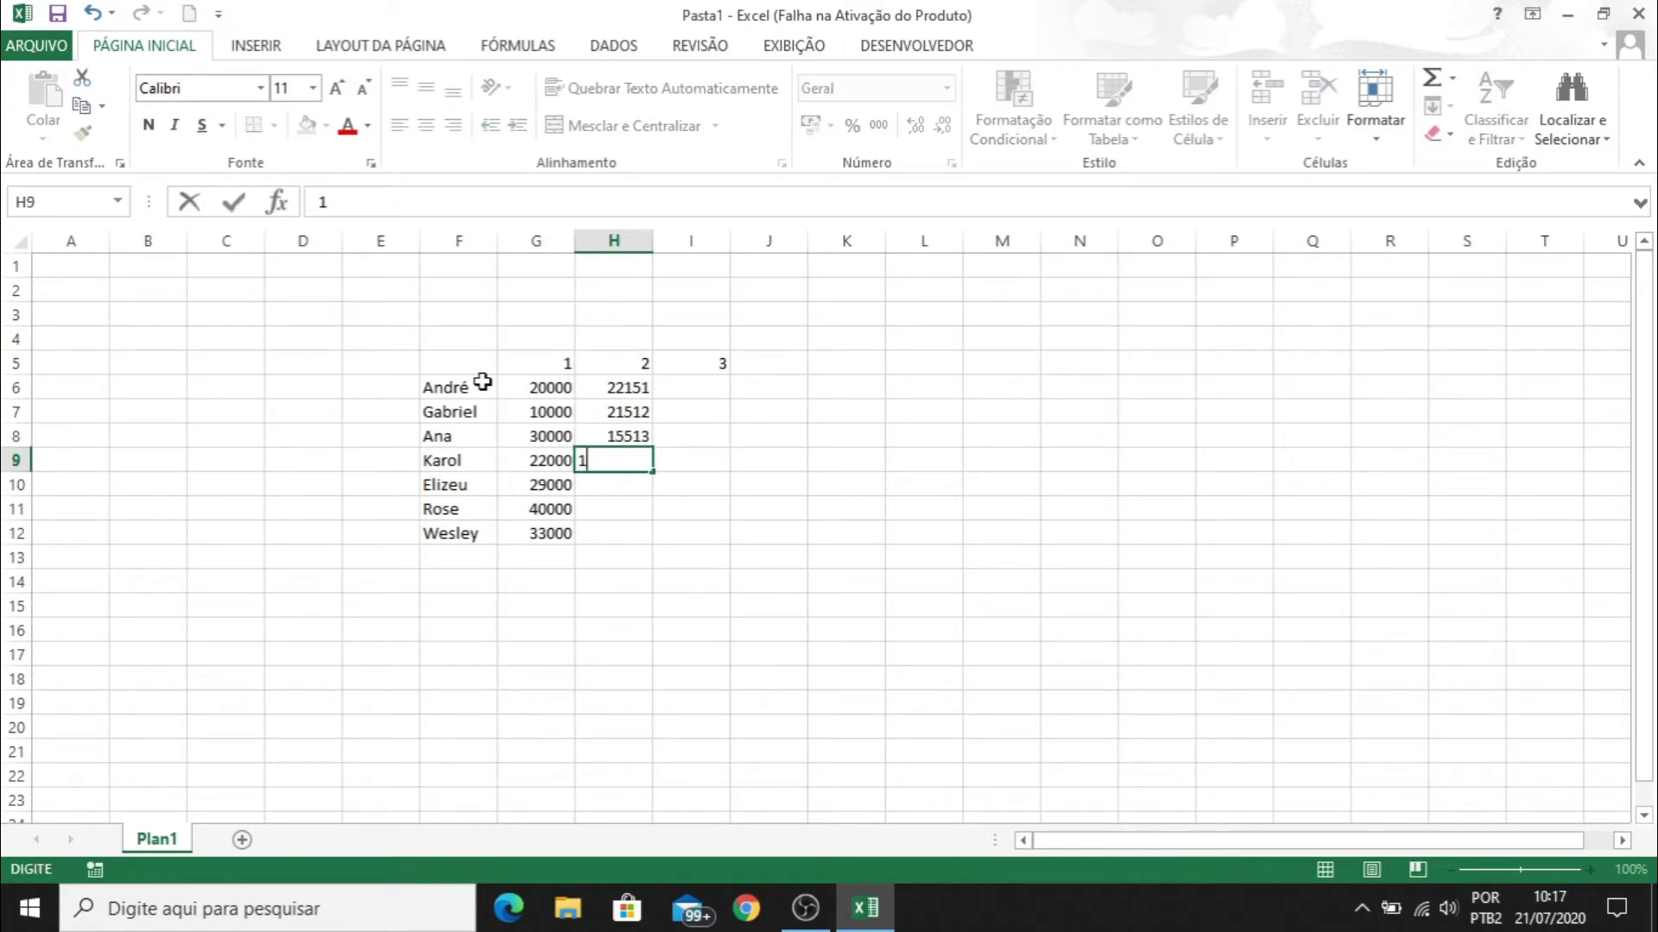
type("511")
key("Return")
type("15158")
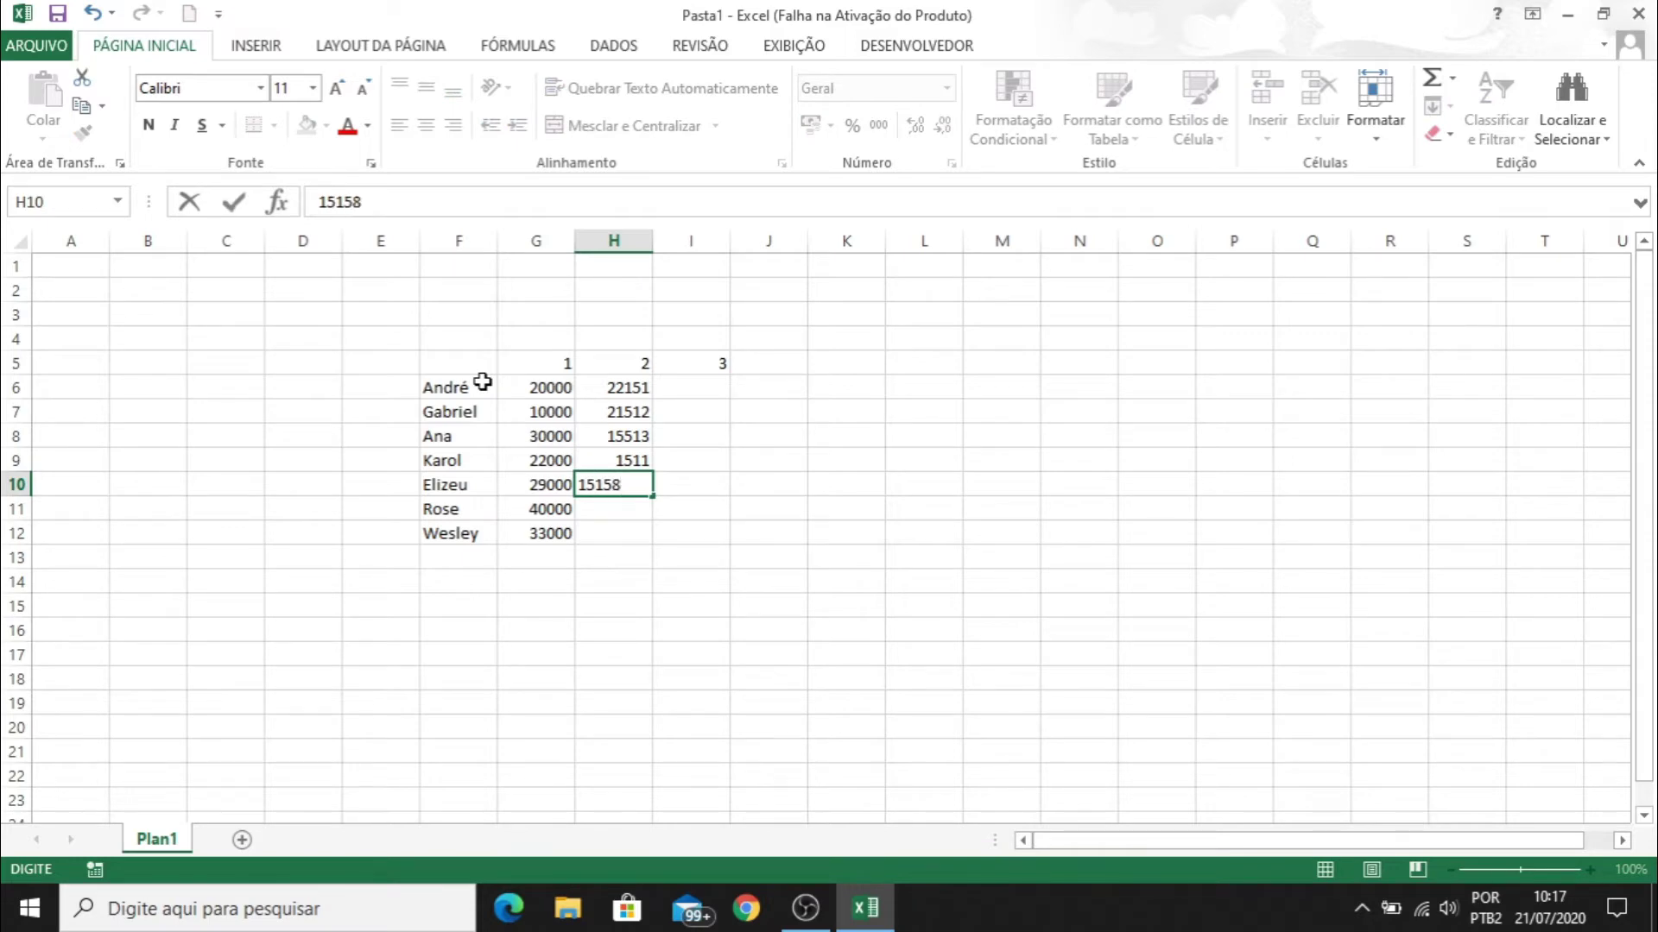
key("Return")
Complete column 2 with the values 15182 and 15122 in cells H11 and H12
type("15182")
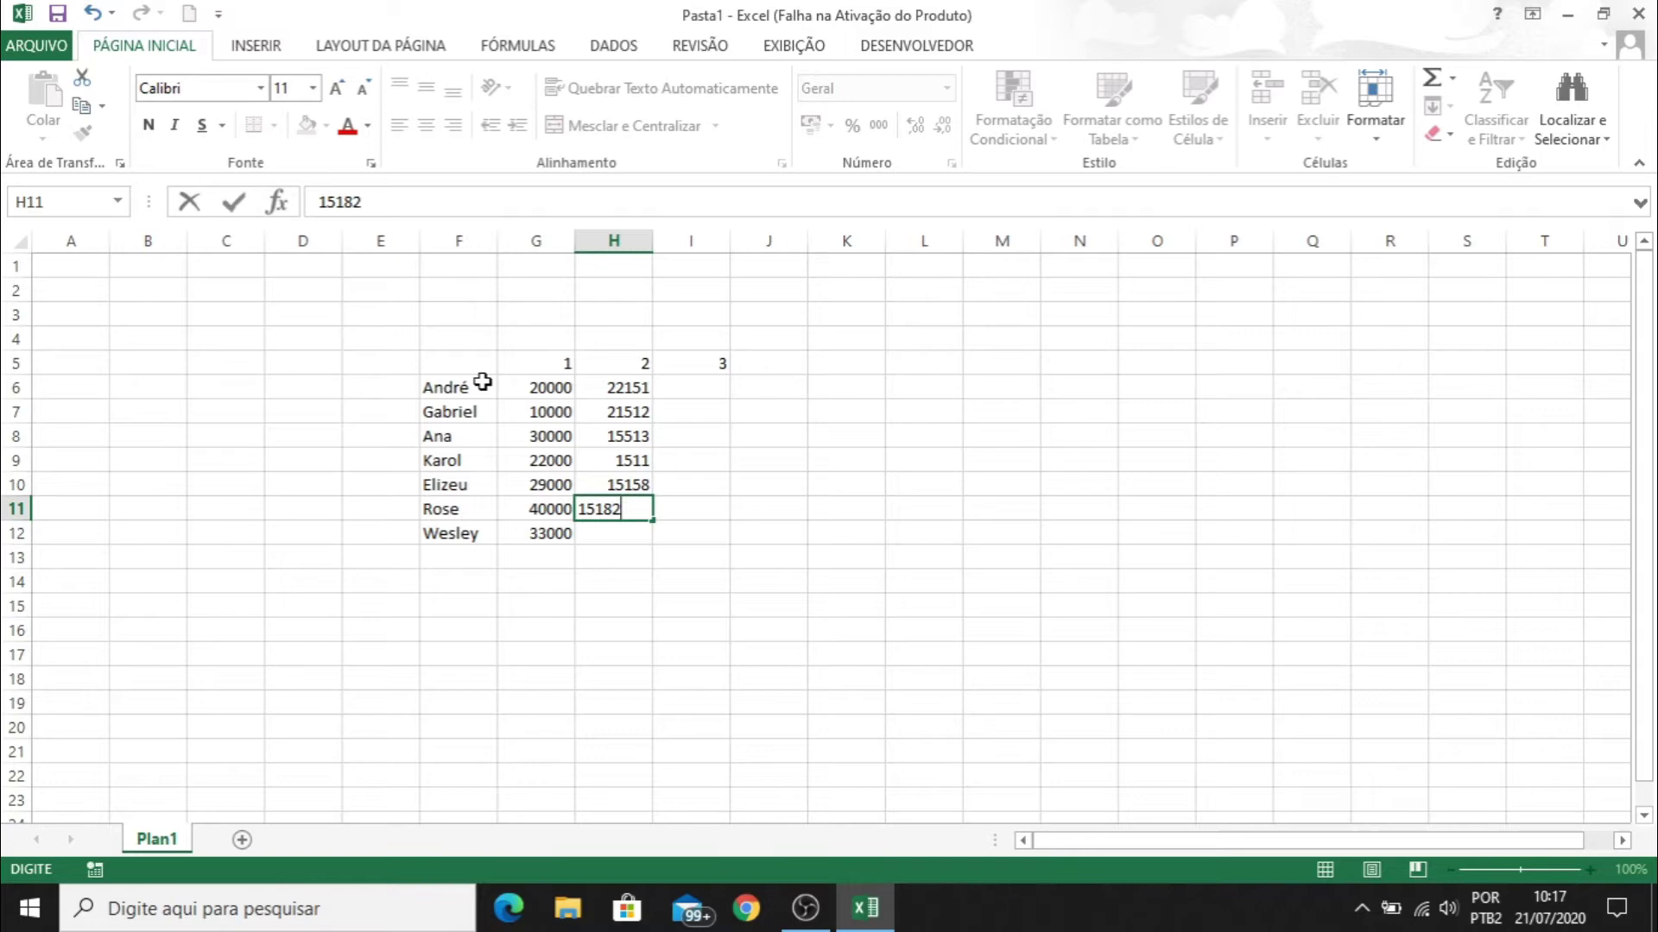
key("Return")
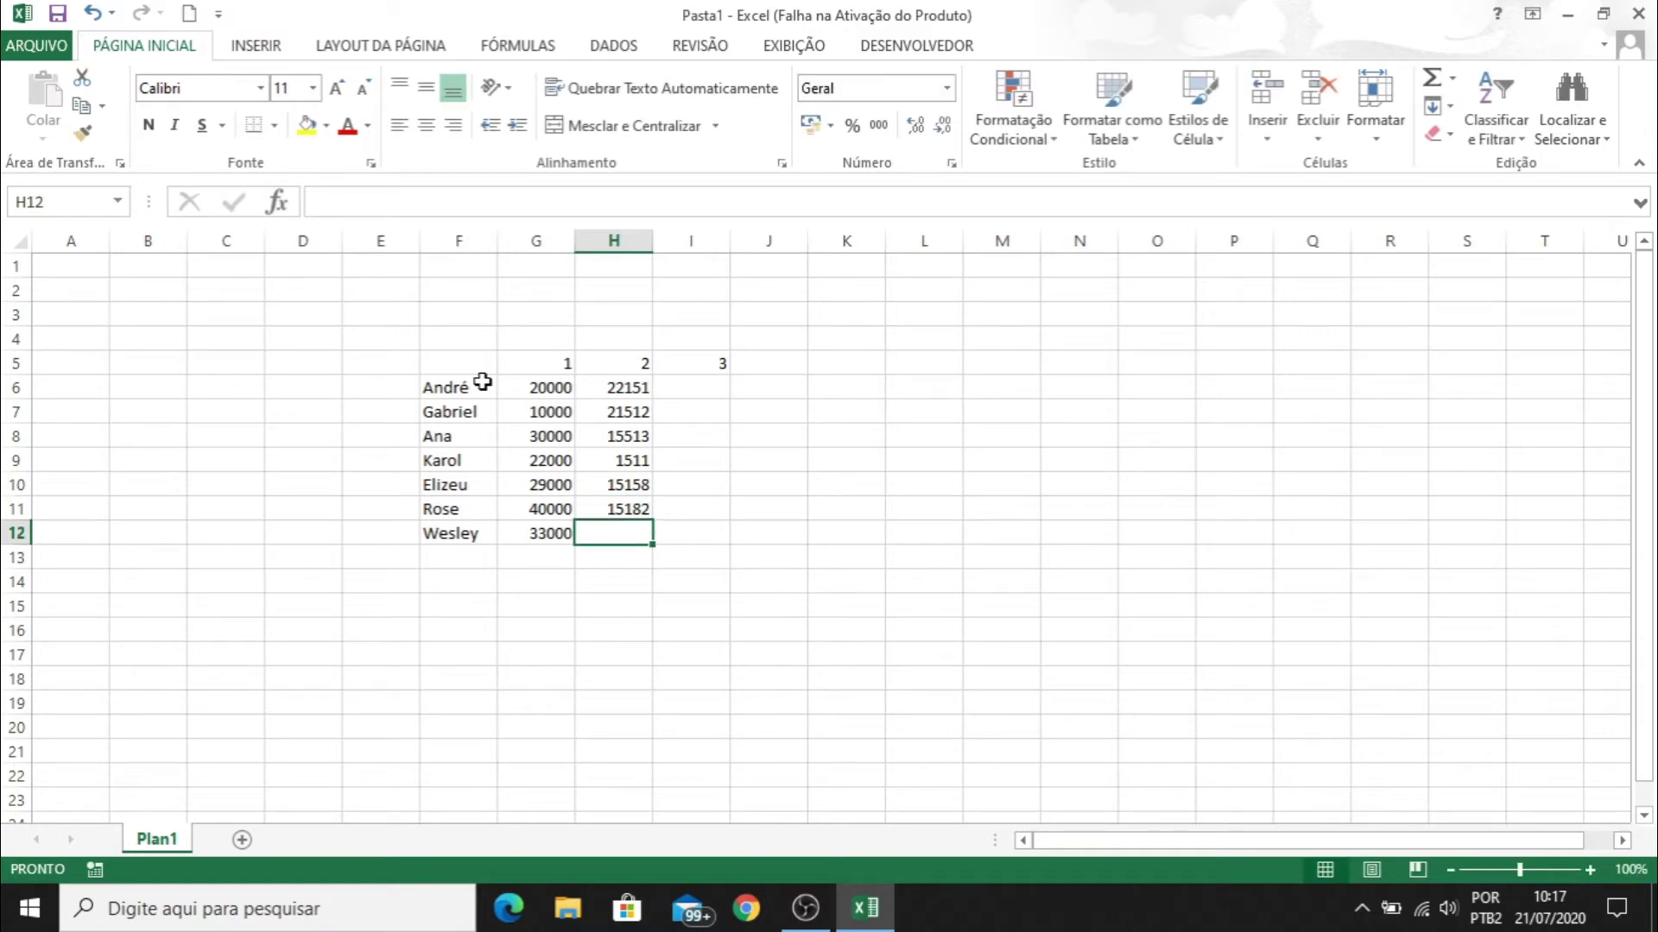
type("15")
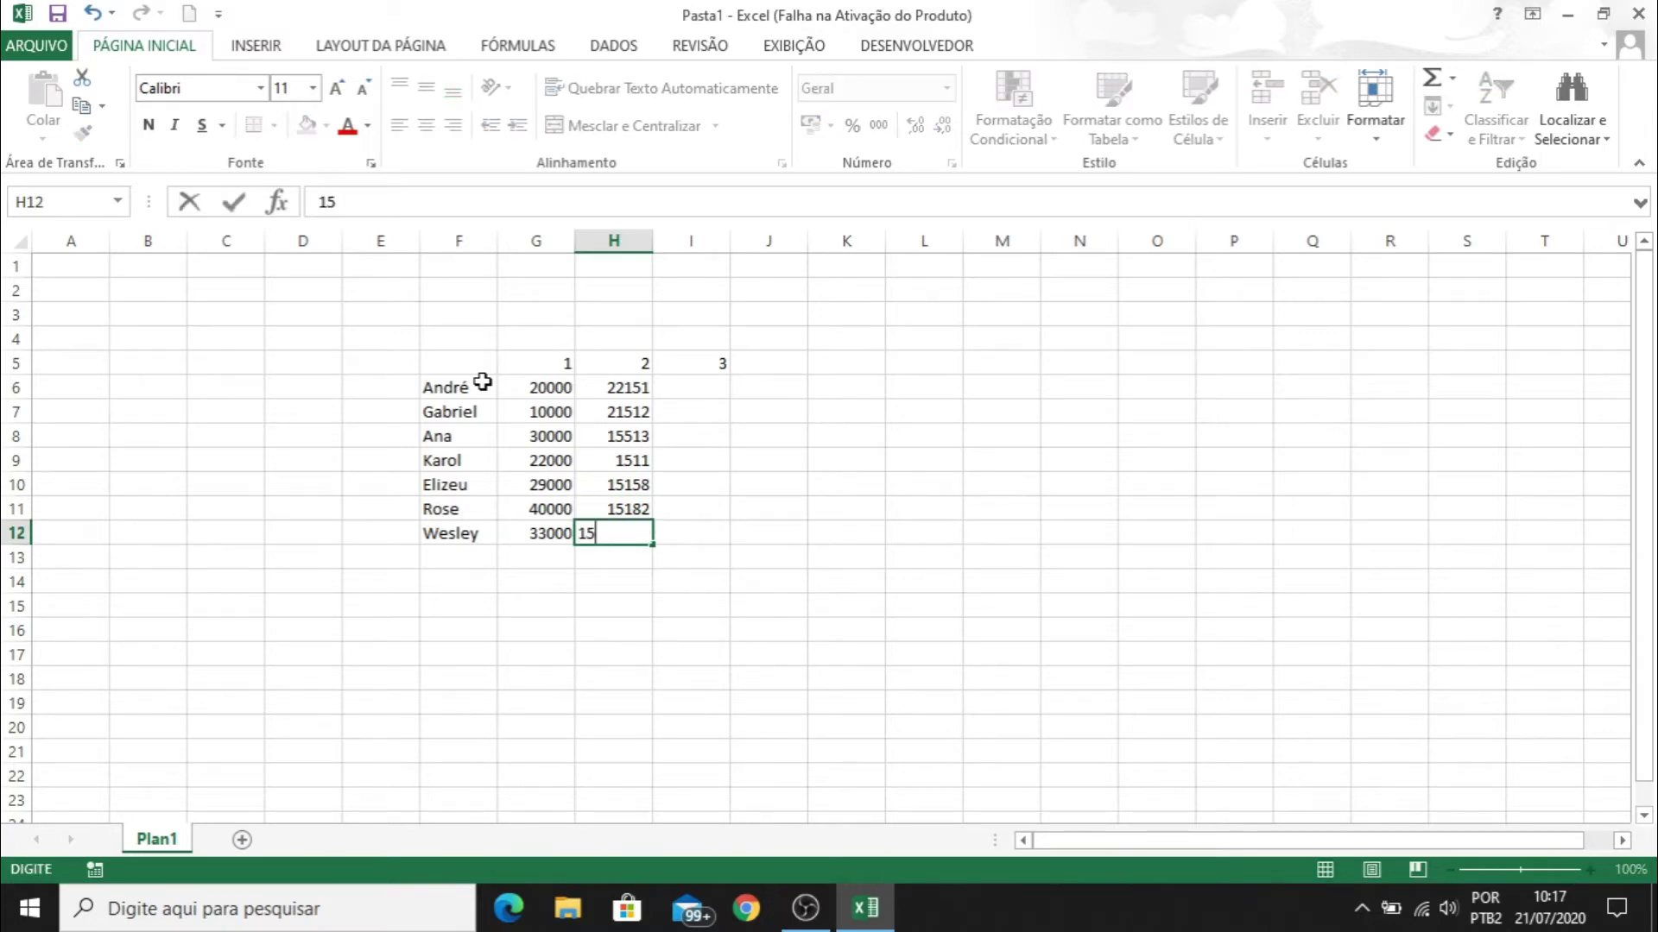
type("122")
key("Return")
Enter the values 22355 and 54522 in cells I6 and I7 under heading 3
key("Up")
key("Up")
key("Up")
key("Up")
key("Up")
key("Up")
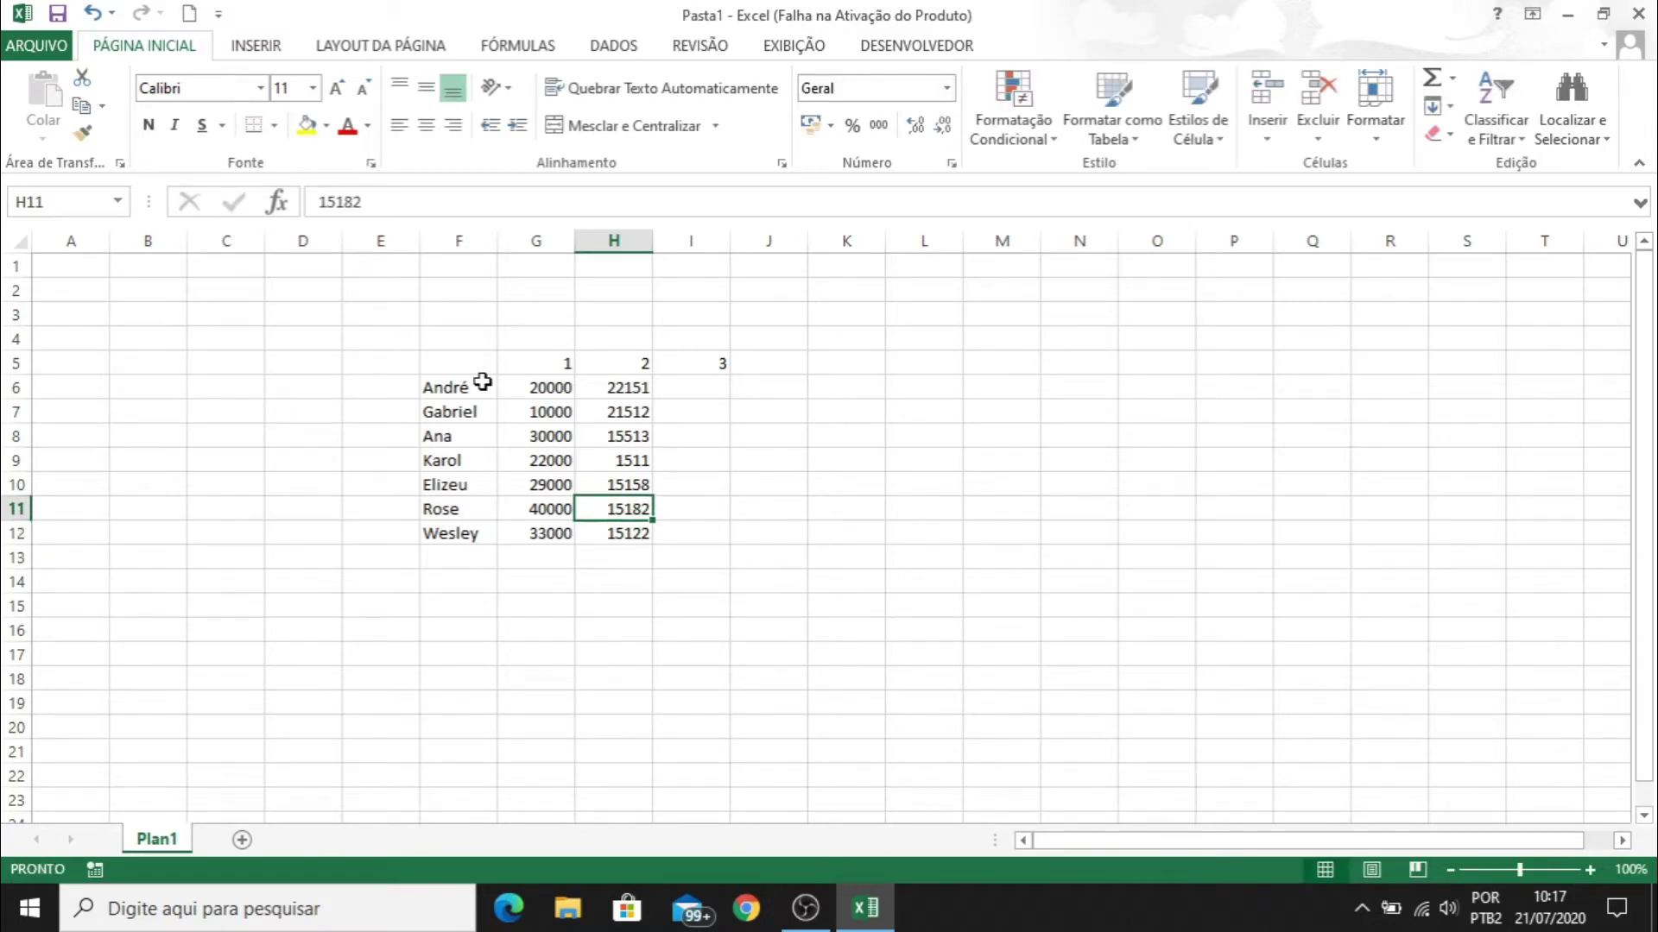
key("Up")
key("Right")
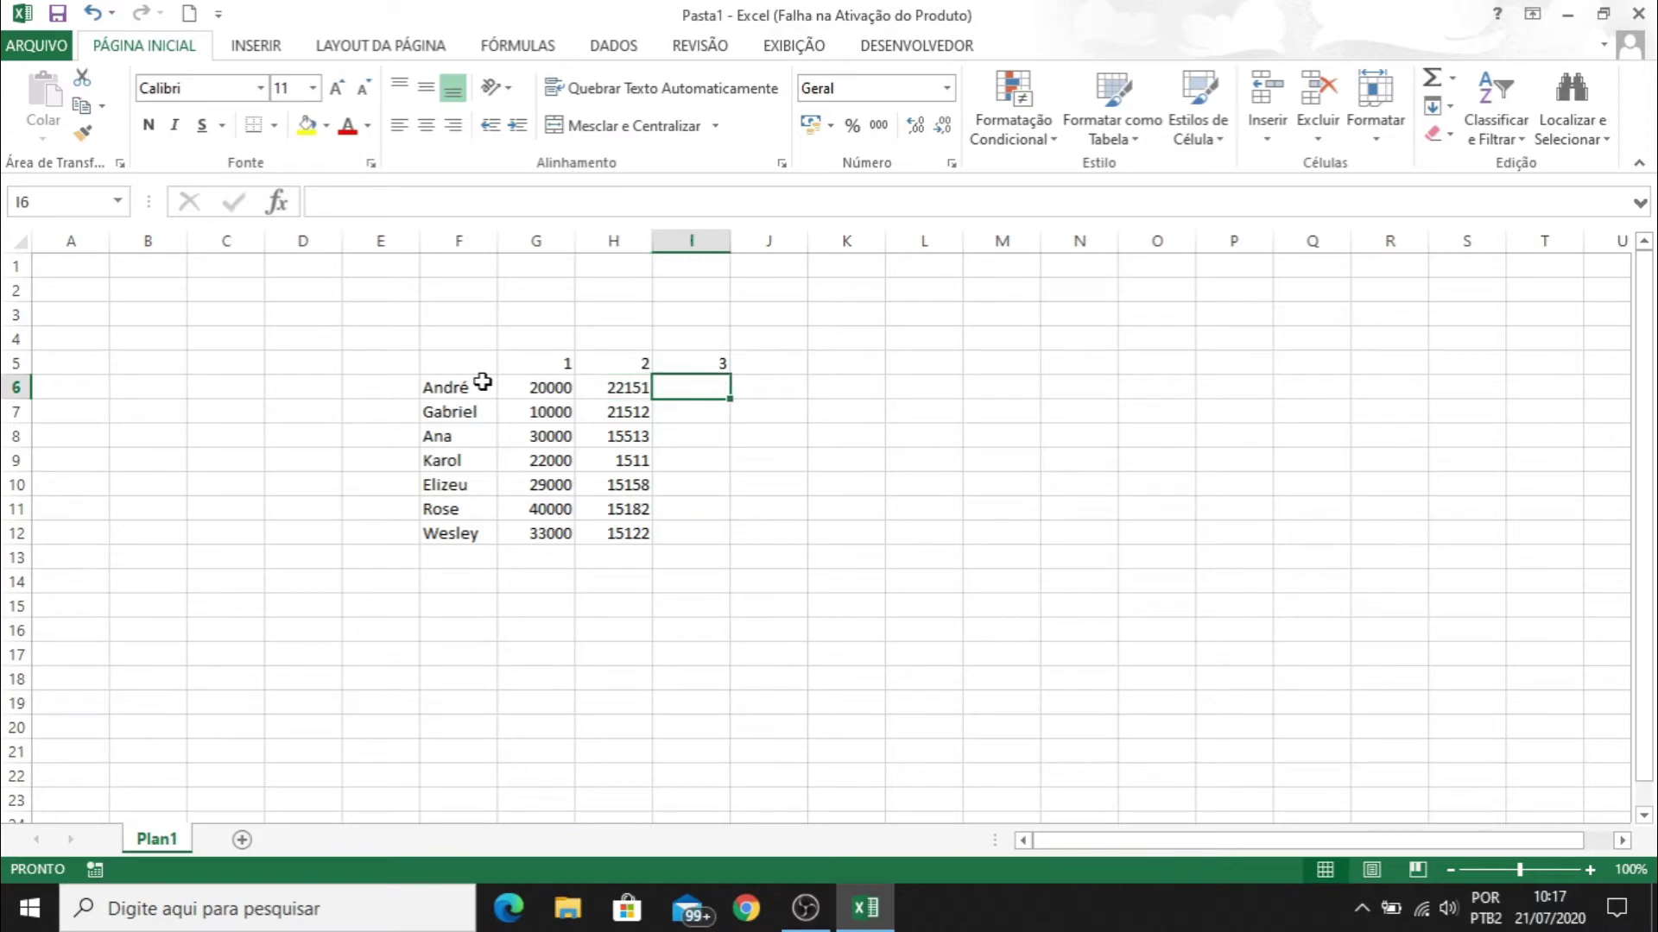
type("22")
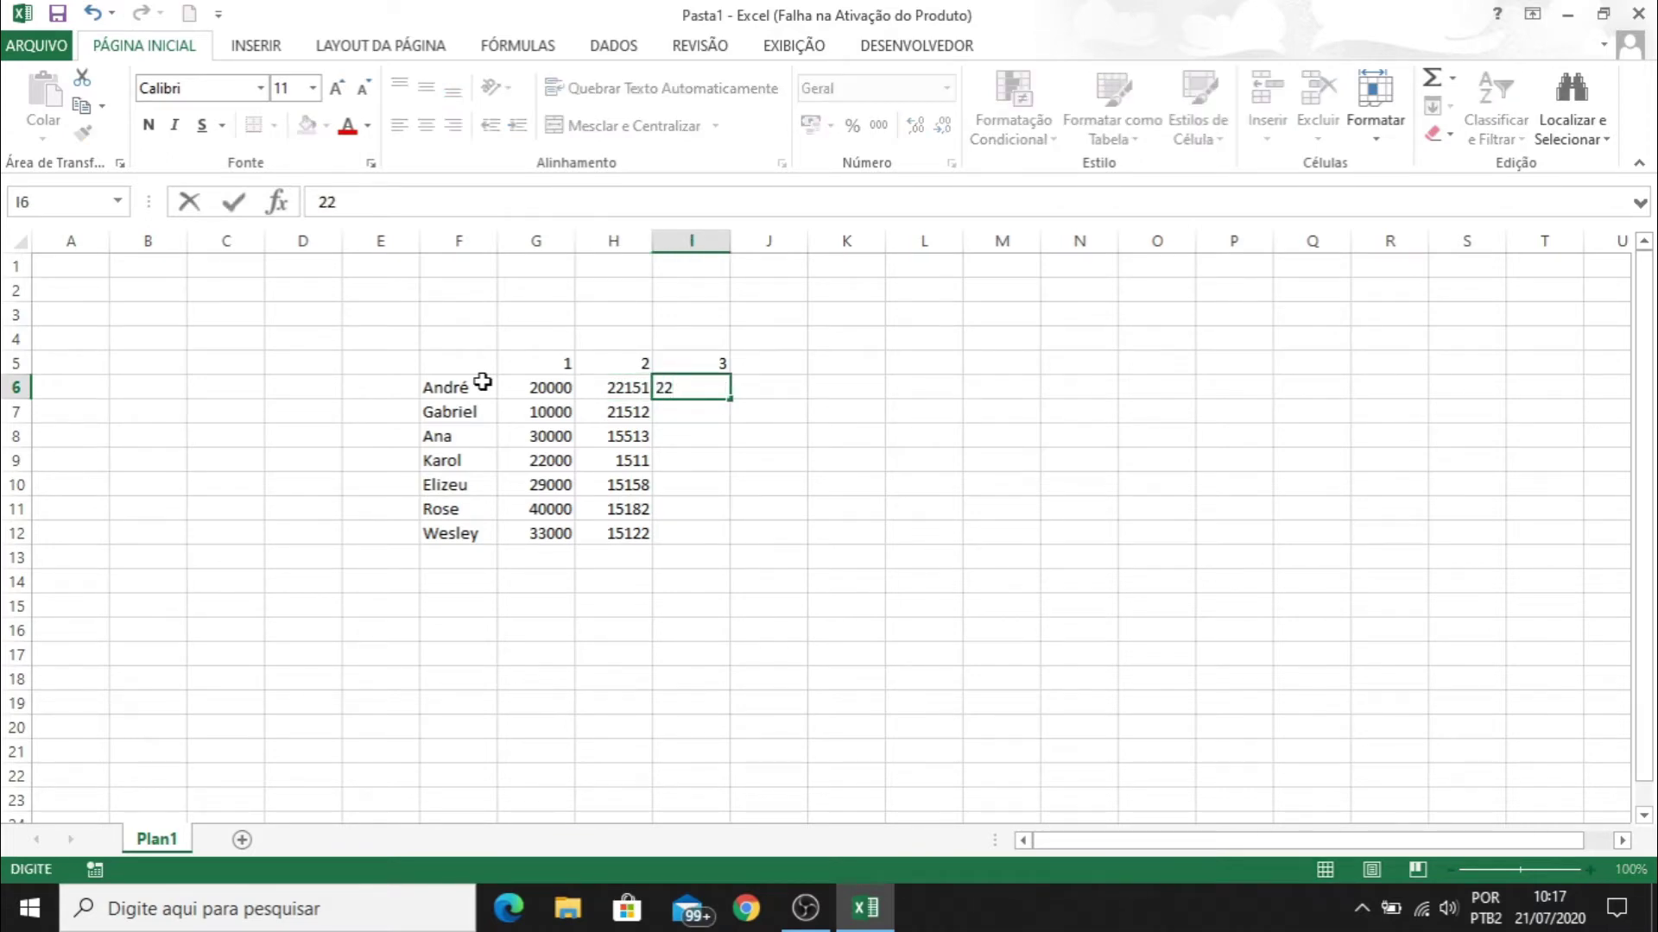
type("355")
key("Return")
type("54")
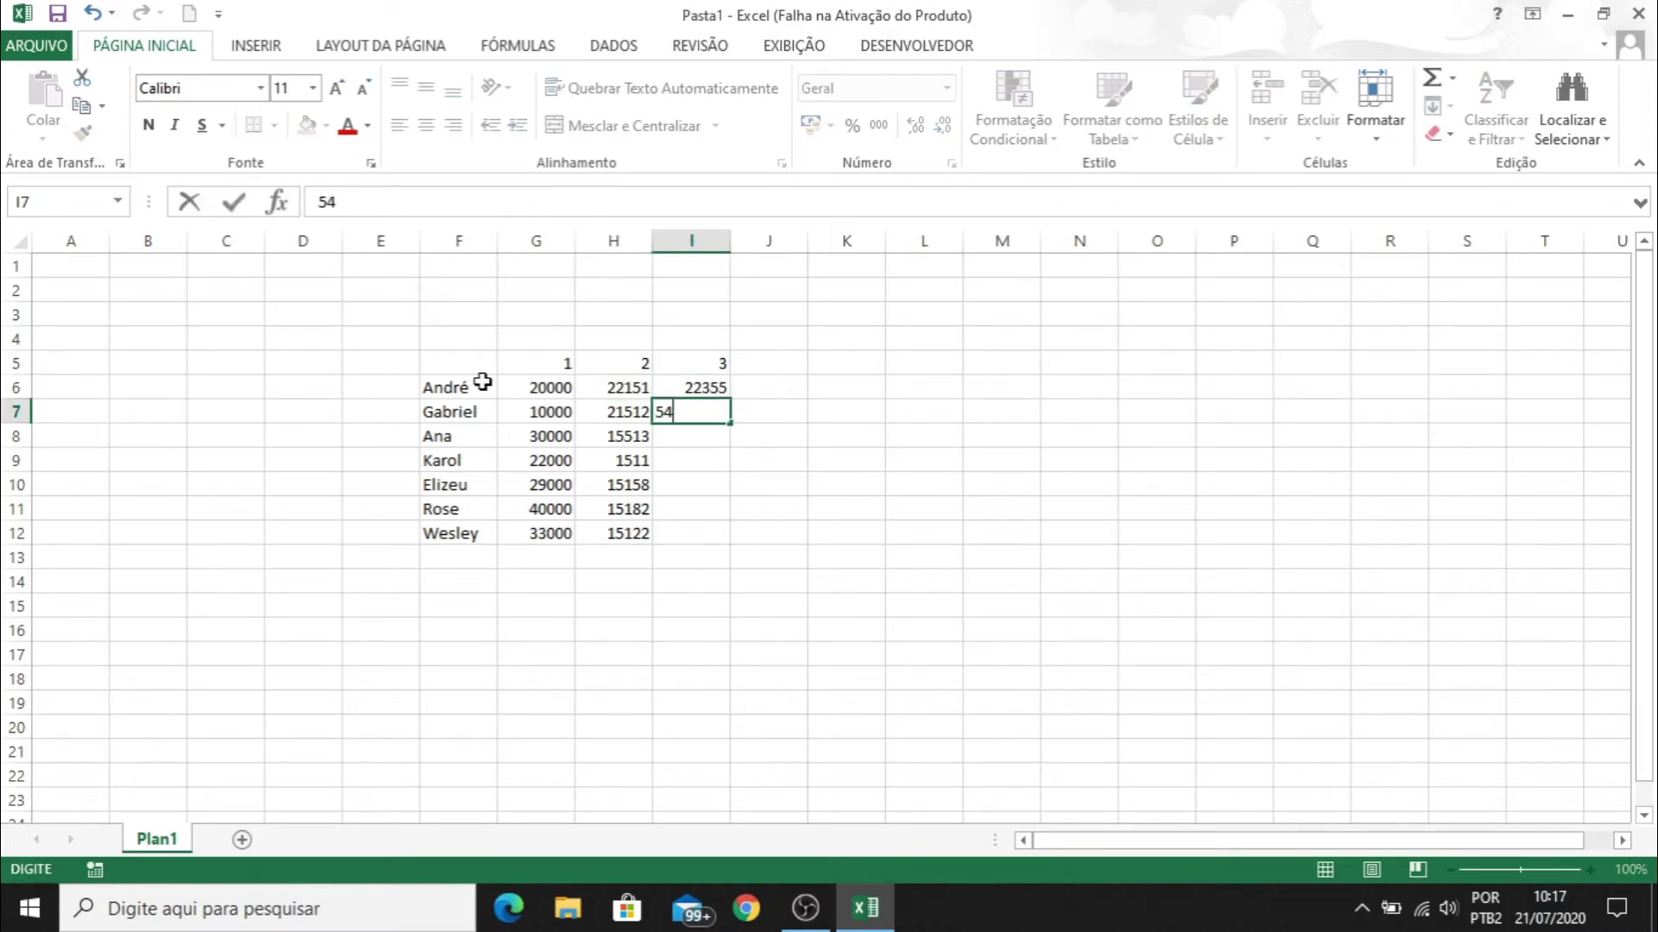
type("522")
key("Return")
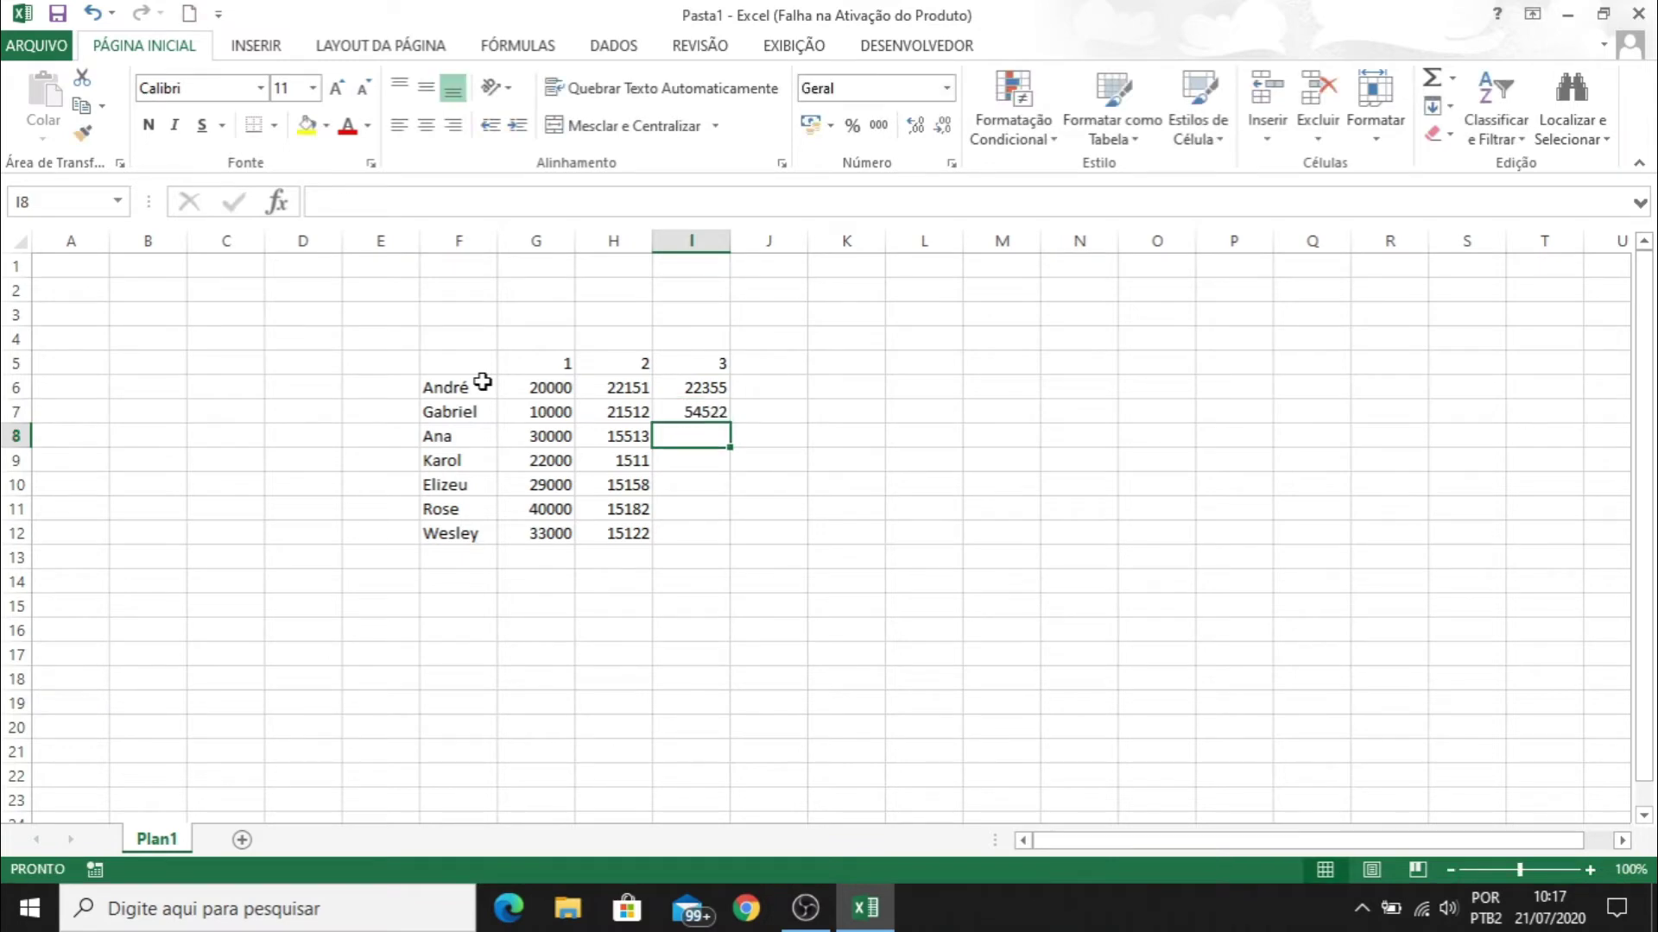
Enter the values 12233, 20000 and 50000 in cells I8 to I10 under heading 3
type("12233")
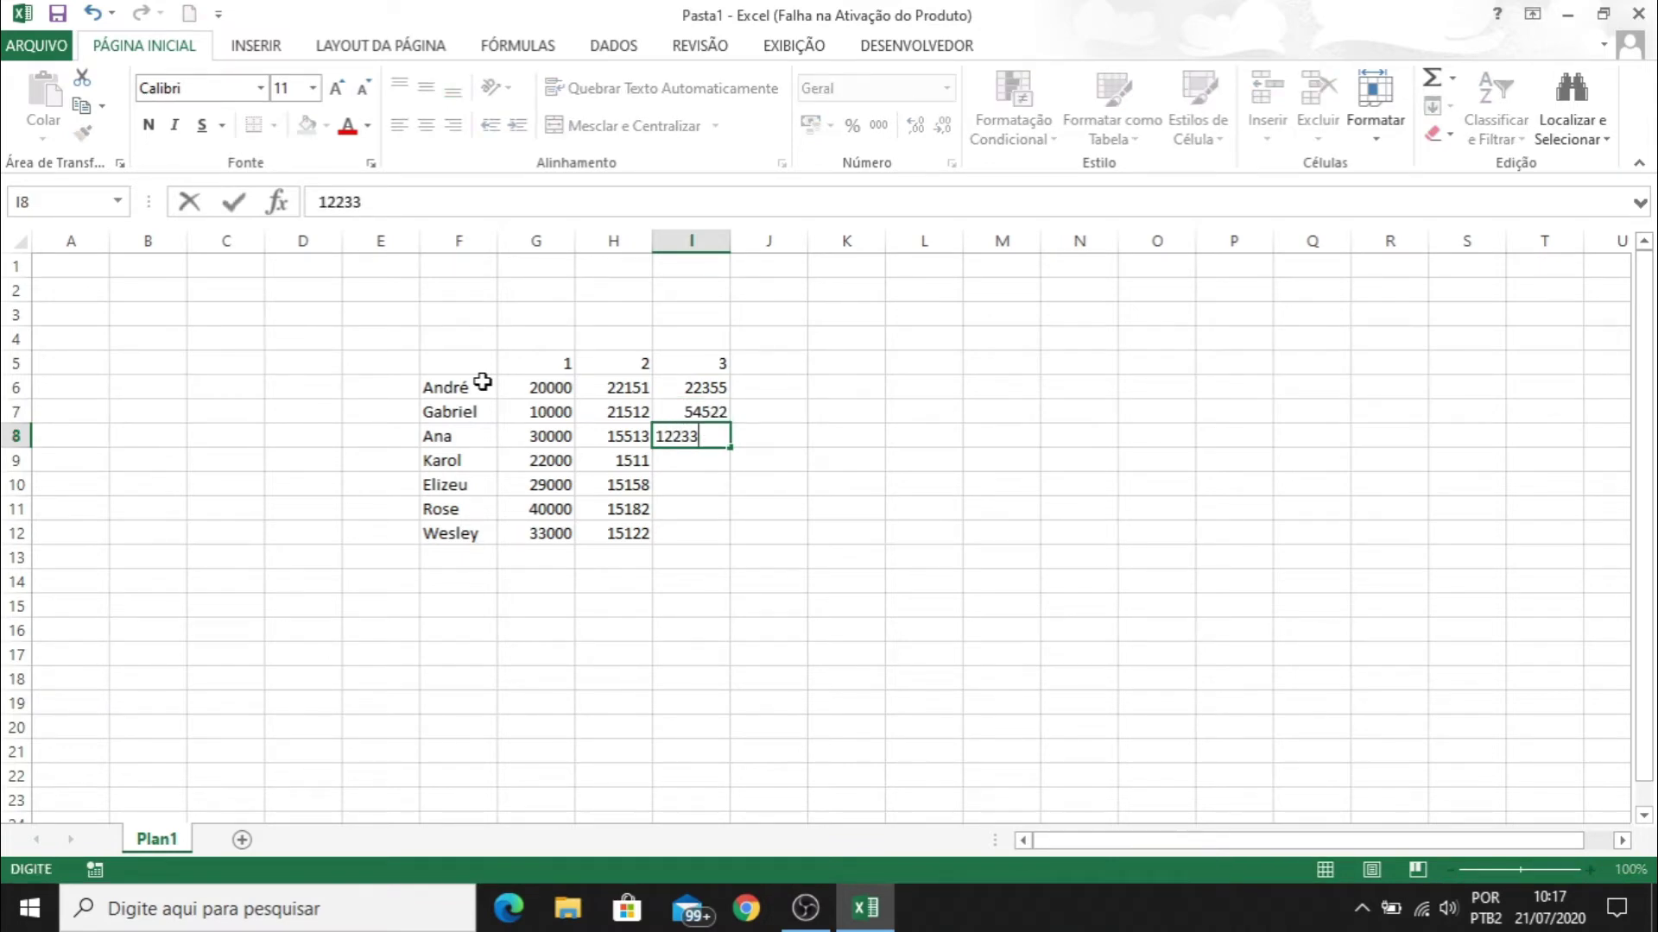
key("Return")
type("200")
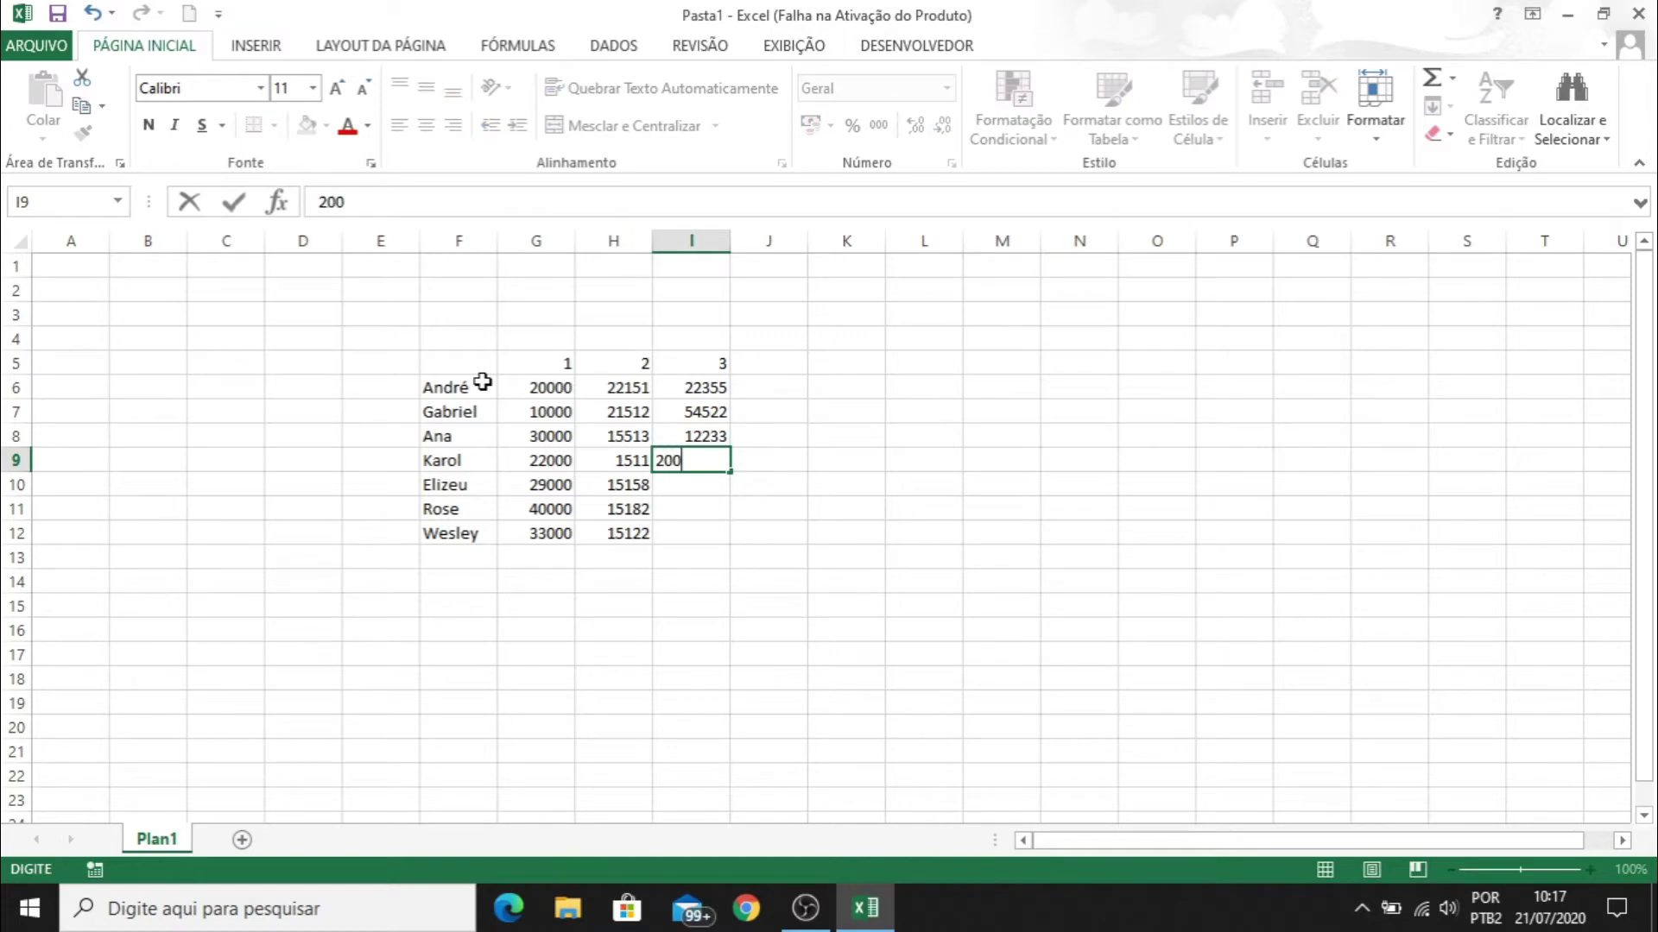
type("00")
key("Return")
type("50000")
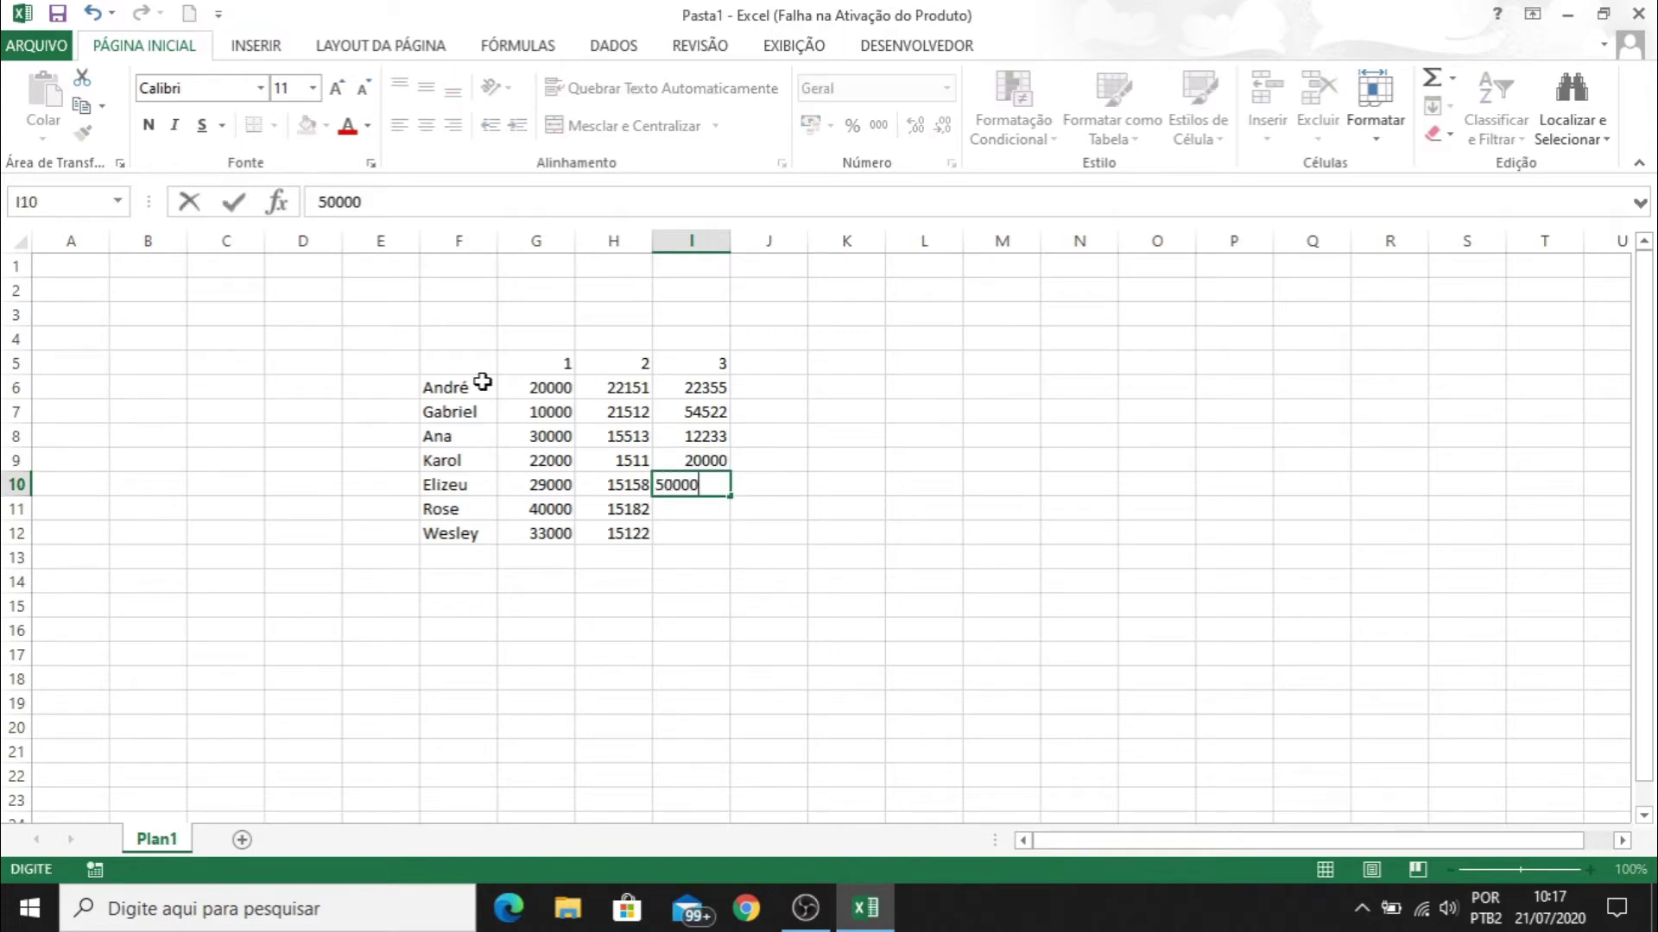
key("Return")
Complete column 3 with the values 33000 and 22000 in cells I11 and I12
type("33000")
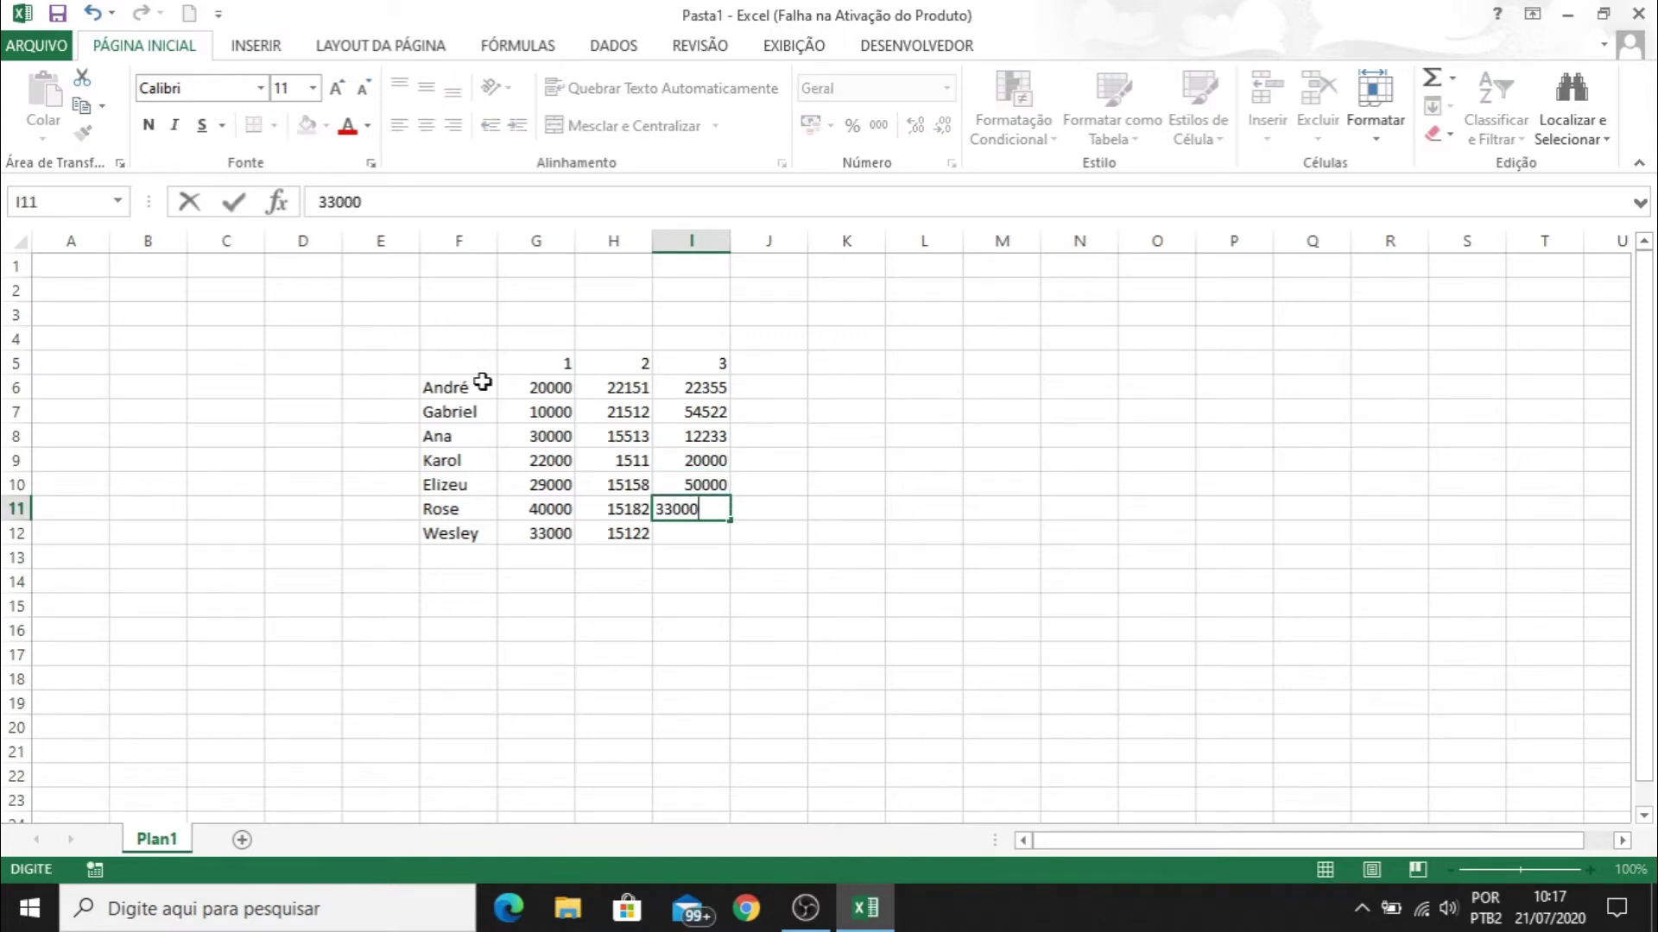
key("Return")
type("220")
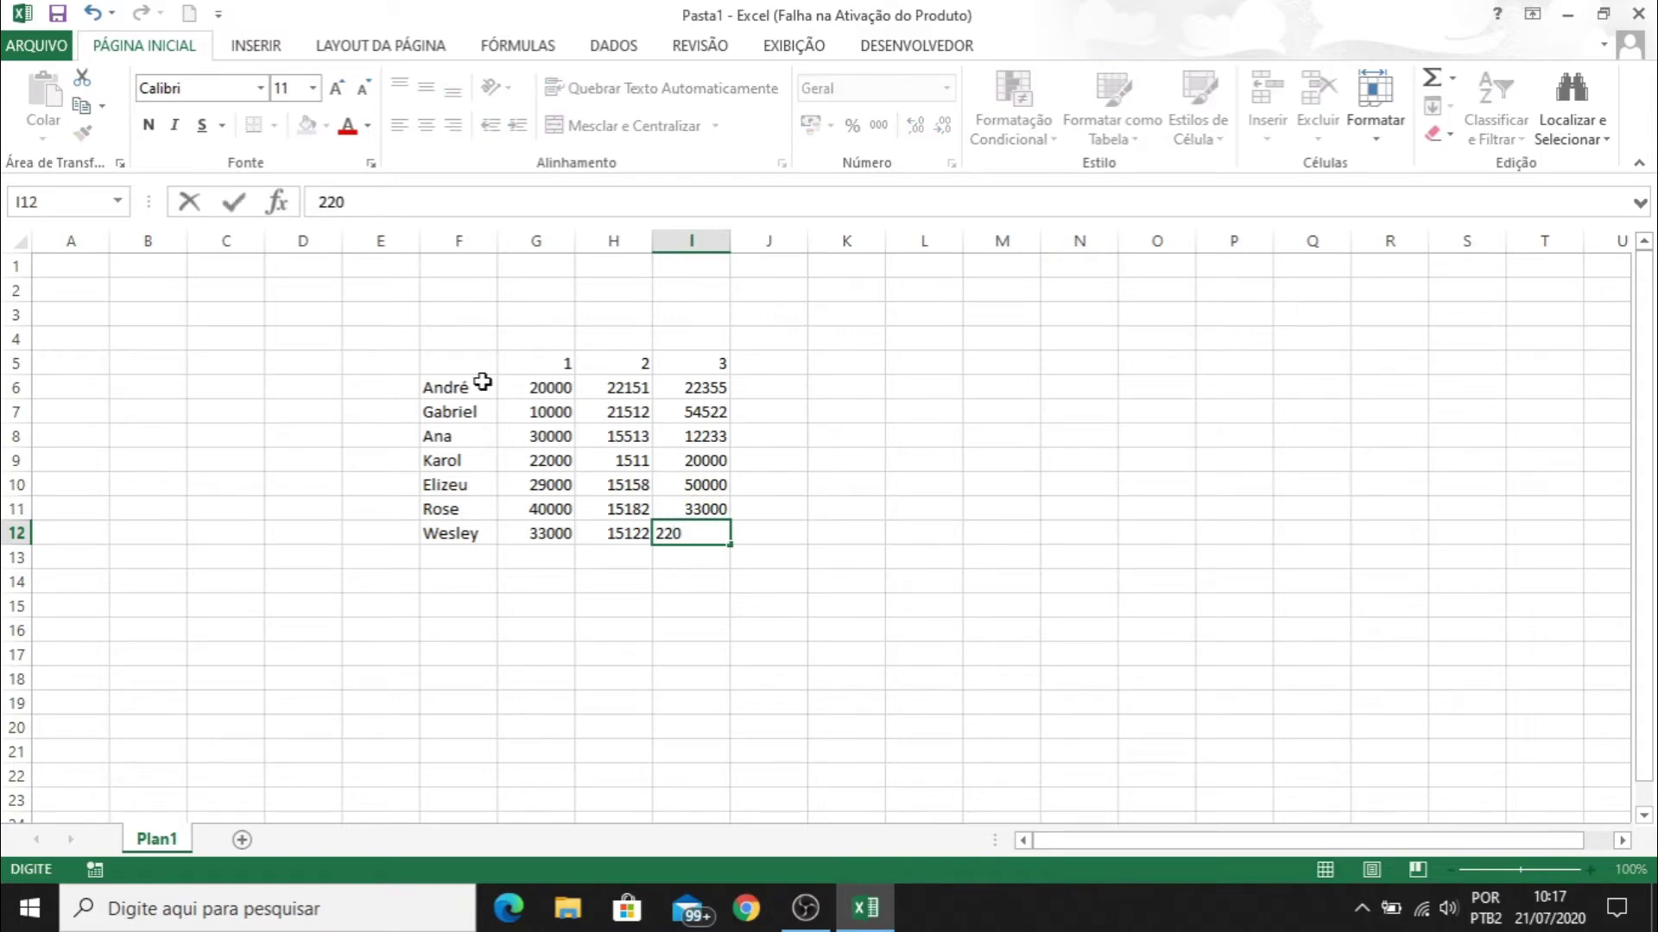
type("00")
key("Return")
Apply the R$ accounting number format to all the values in cells G6 to I12
left_click_drag(544, 385, 692, 533)
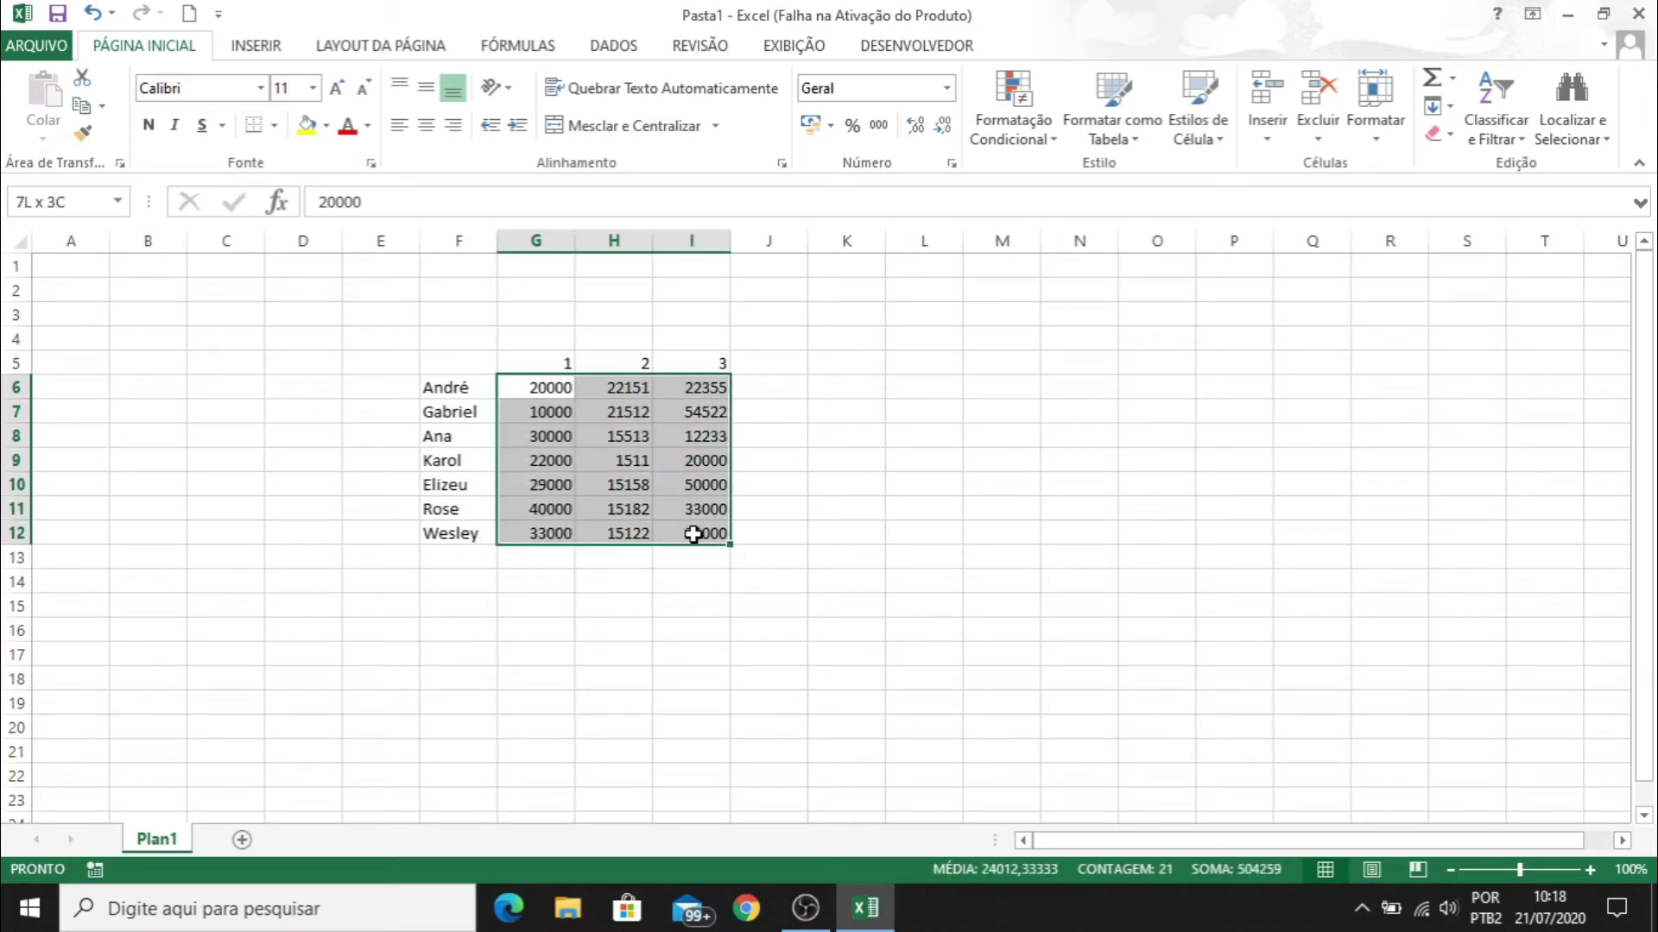
left_click(815, 125)
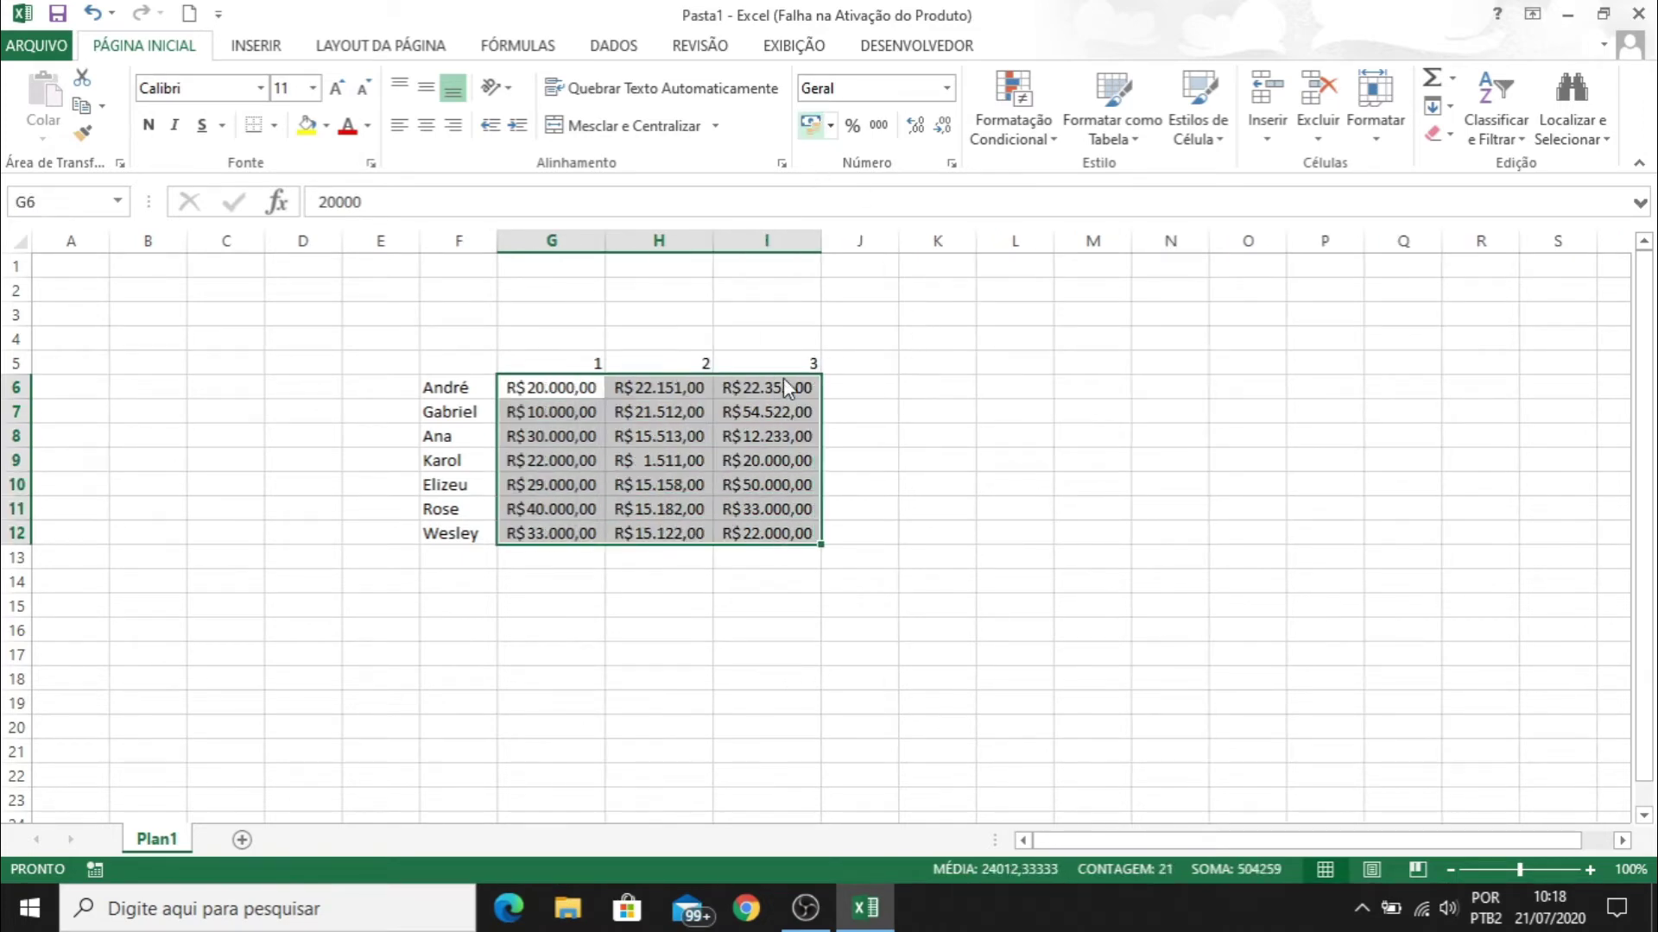
key("Right")
key("Right")
key("Right")
key("Right")
left_click_drag(451, 360, 770, 535)
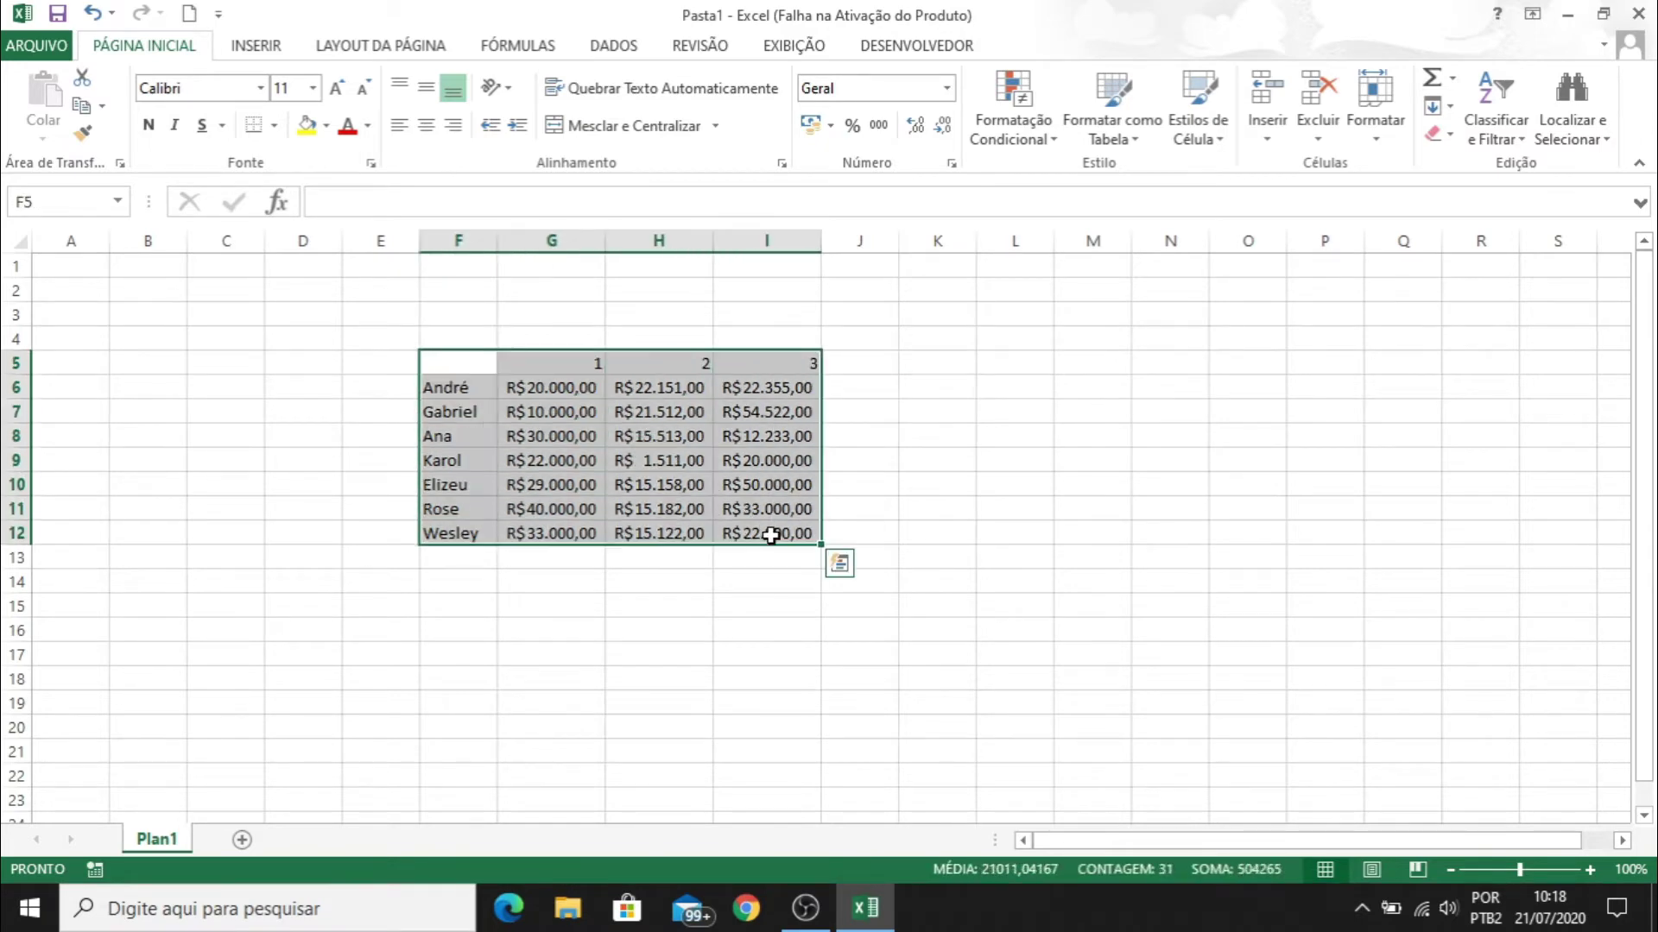
left_click(274, 125)
left_click(621, 331)
Widen columns F, G, H and I so the names and currency values have more room
left_click_drag(494, 243, 556, 243)
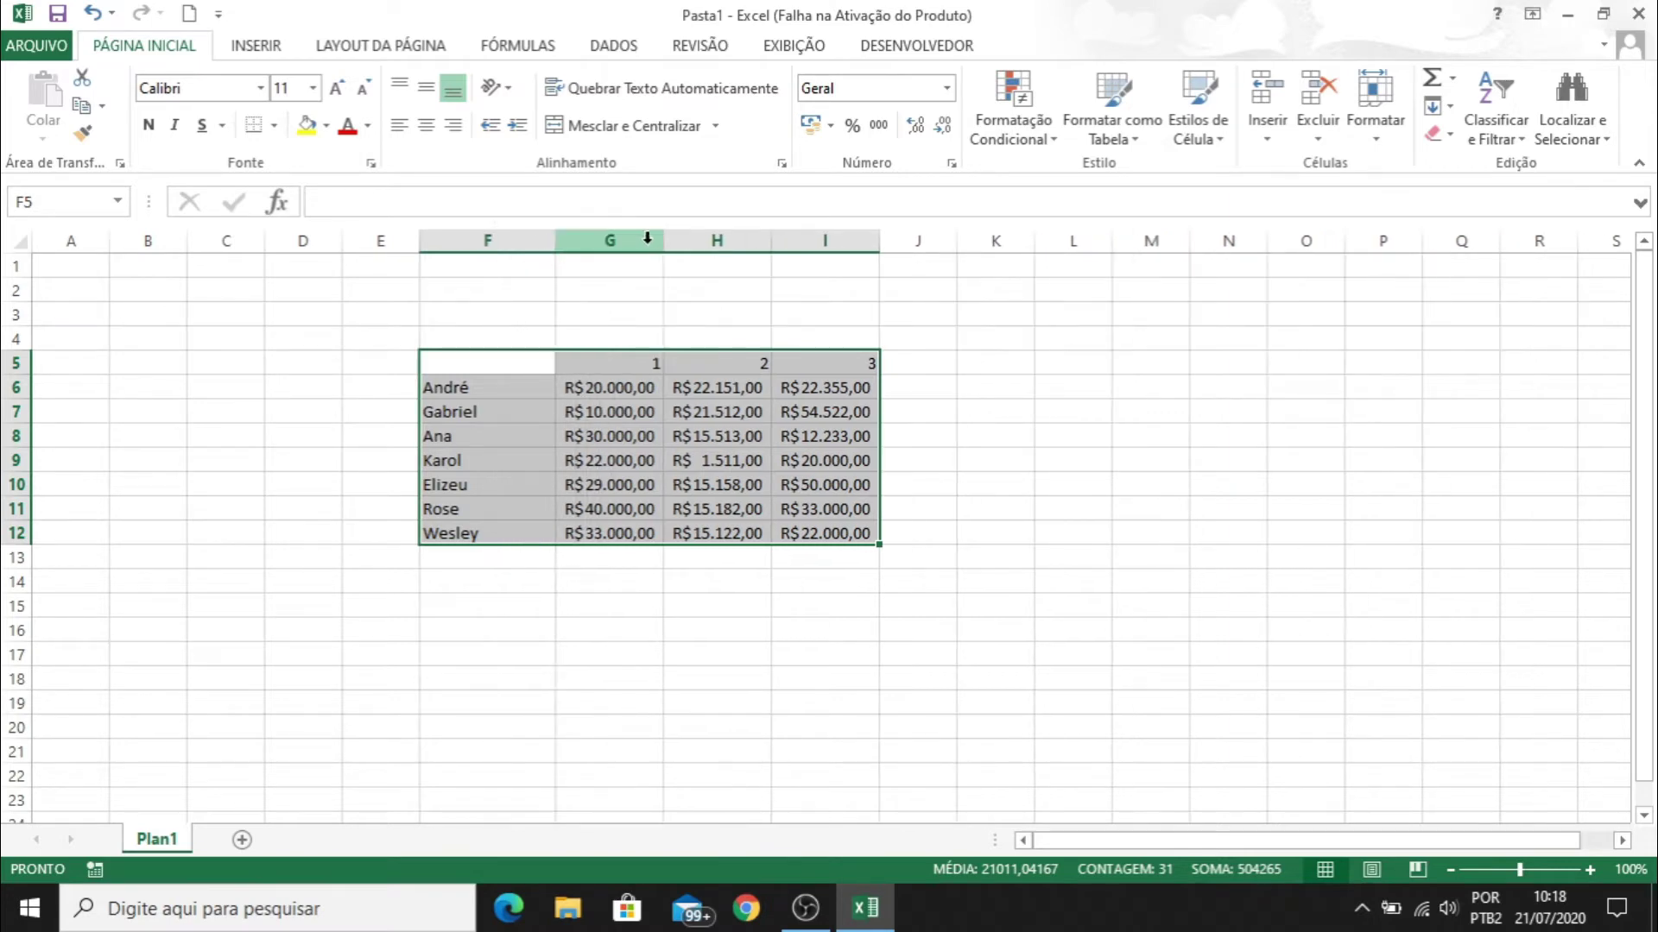
left_click_drag(666, 241, 696, 241)
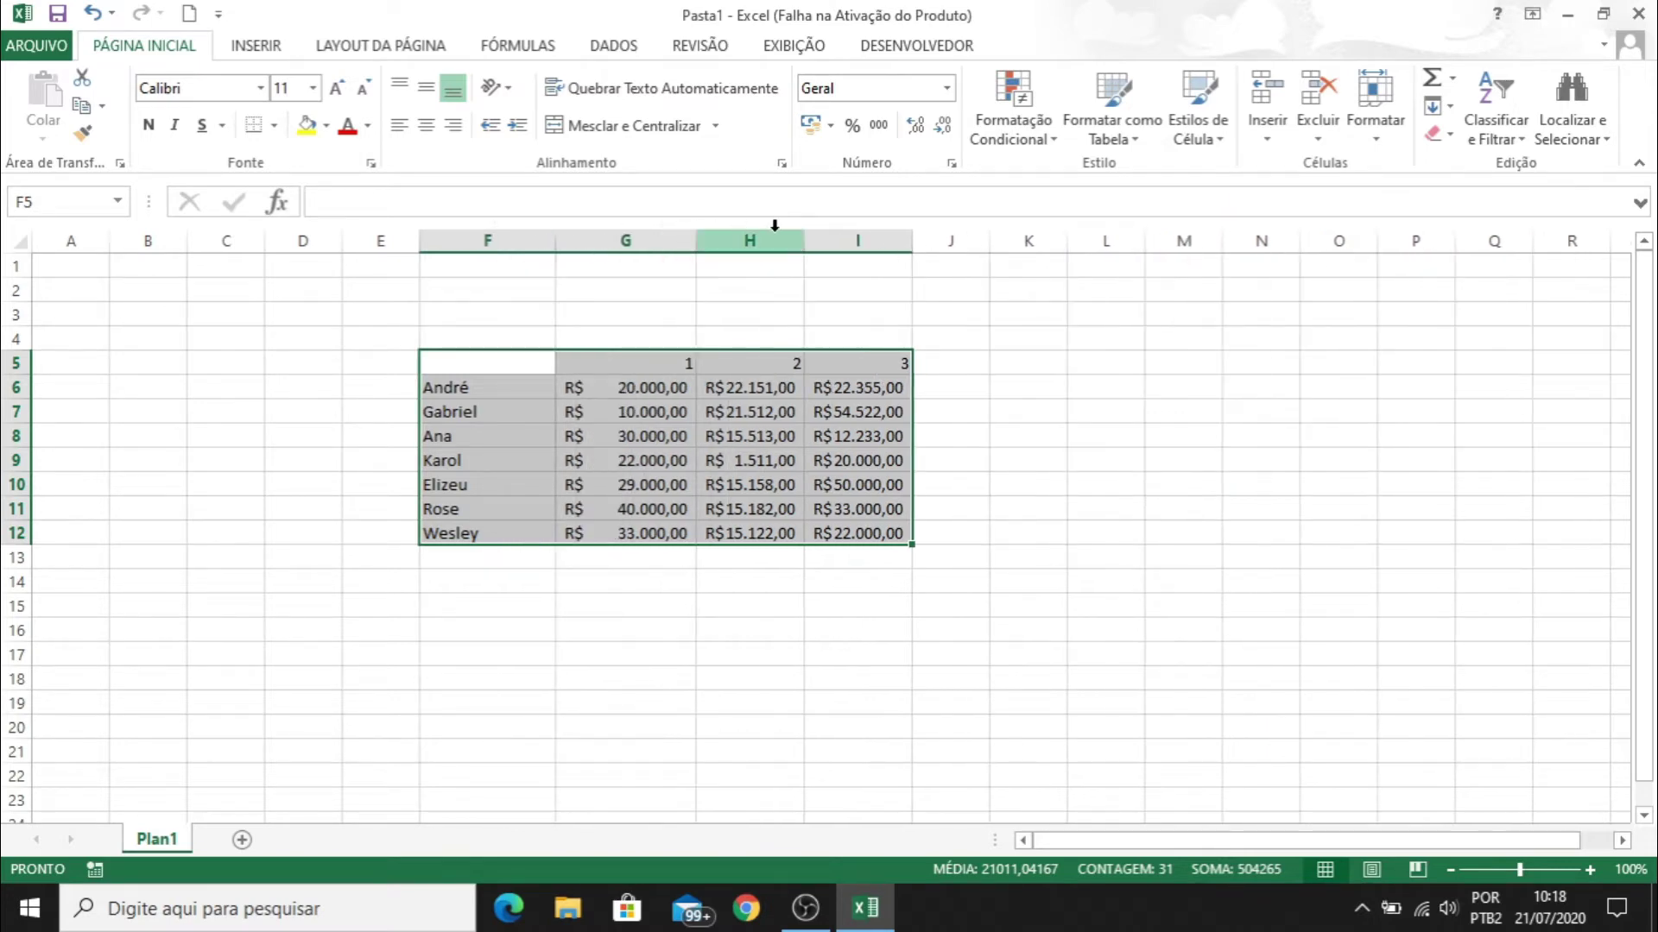
left_click_drag(809, 241, 837, 241)
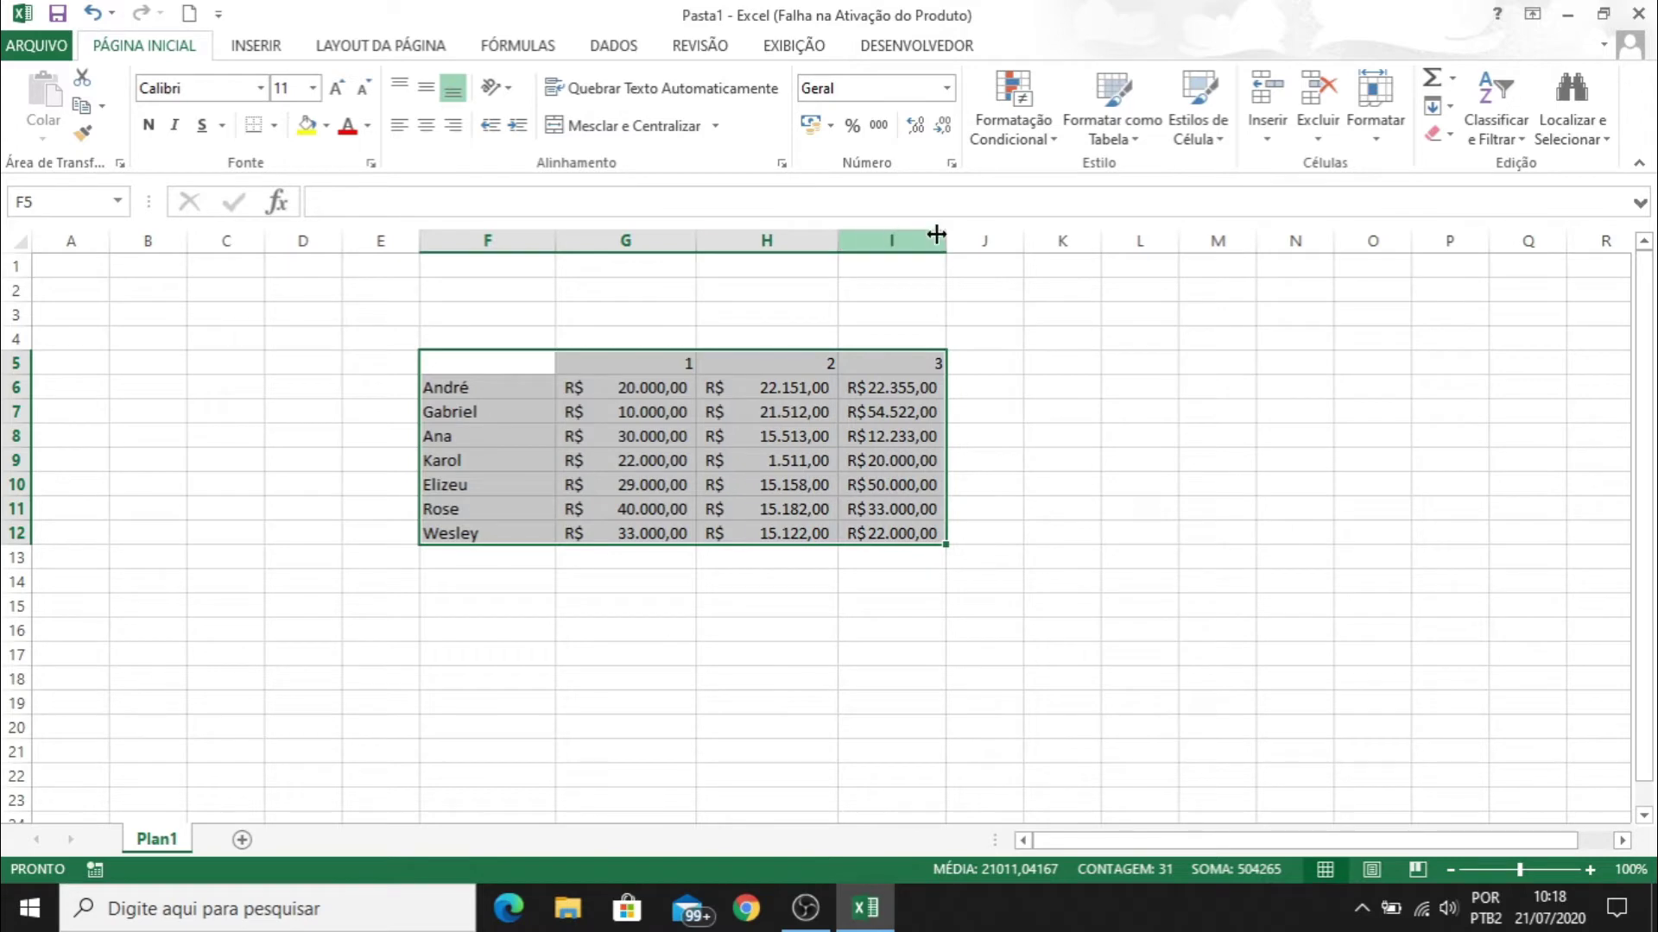
left_click_drag(941, 236, 968, 236)
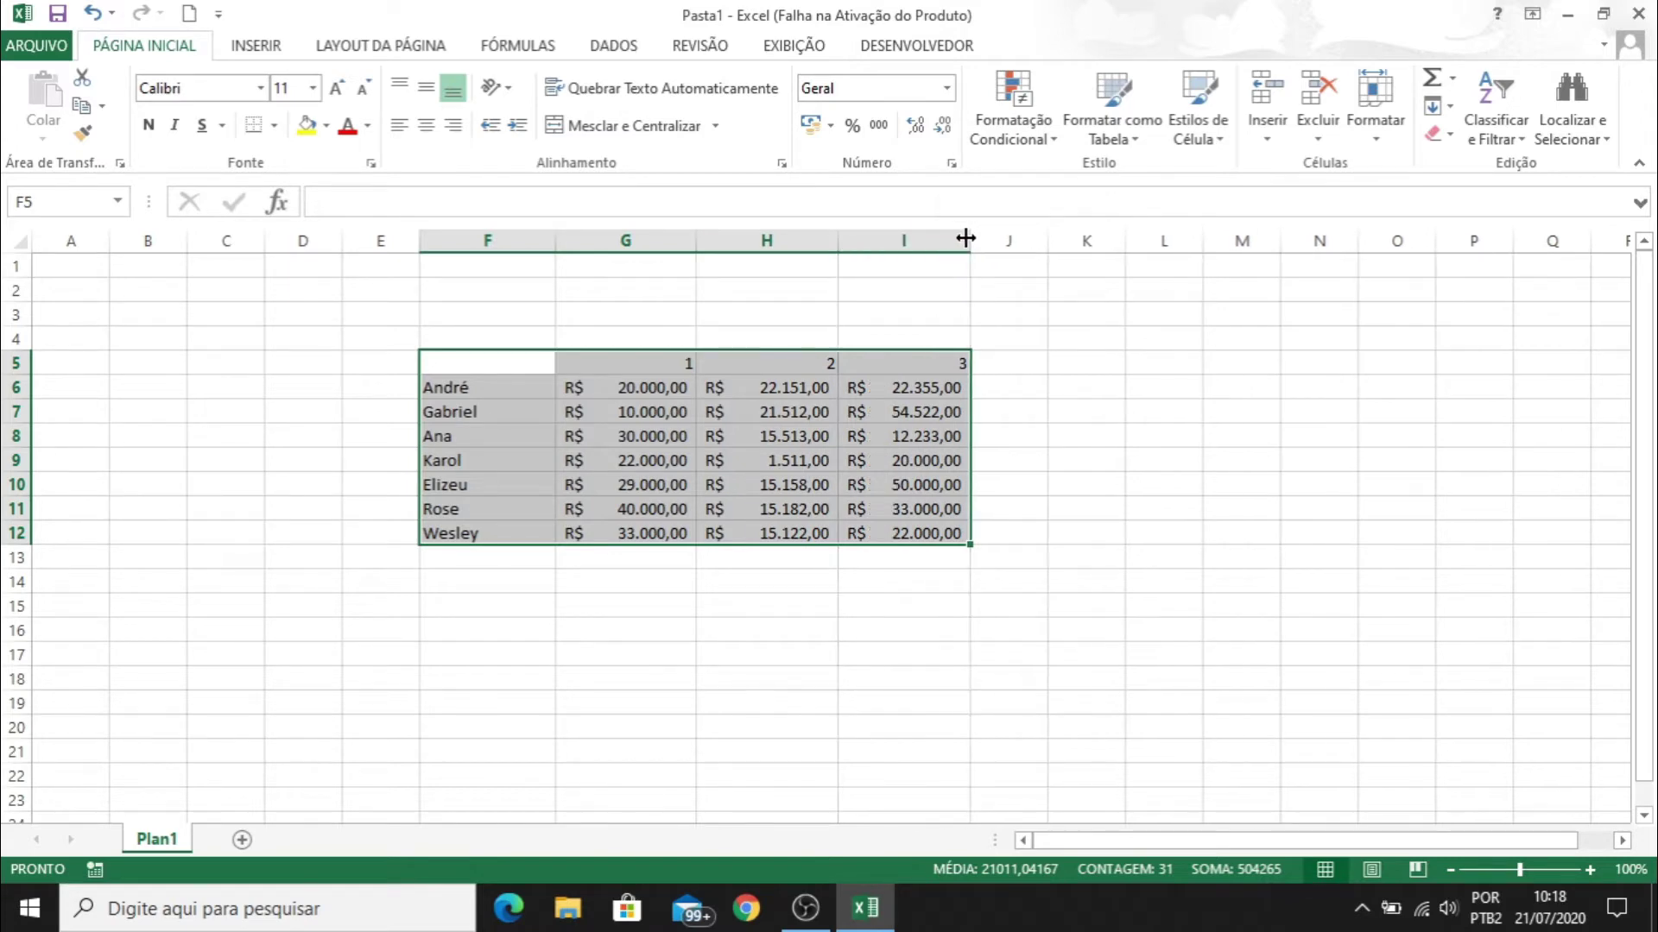
Enter the row label Total in cell F13 below the last name
left_click(504, 559)
type("Tota")
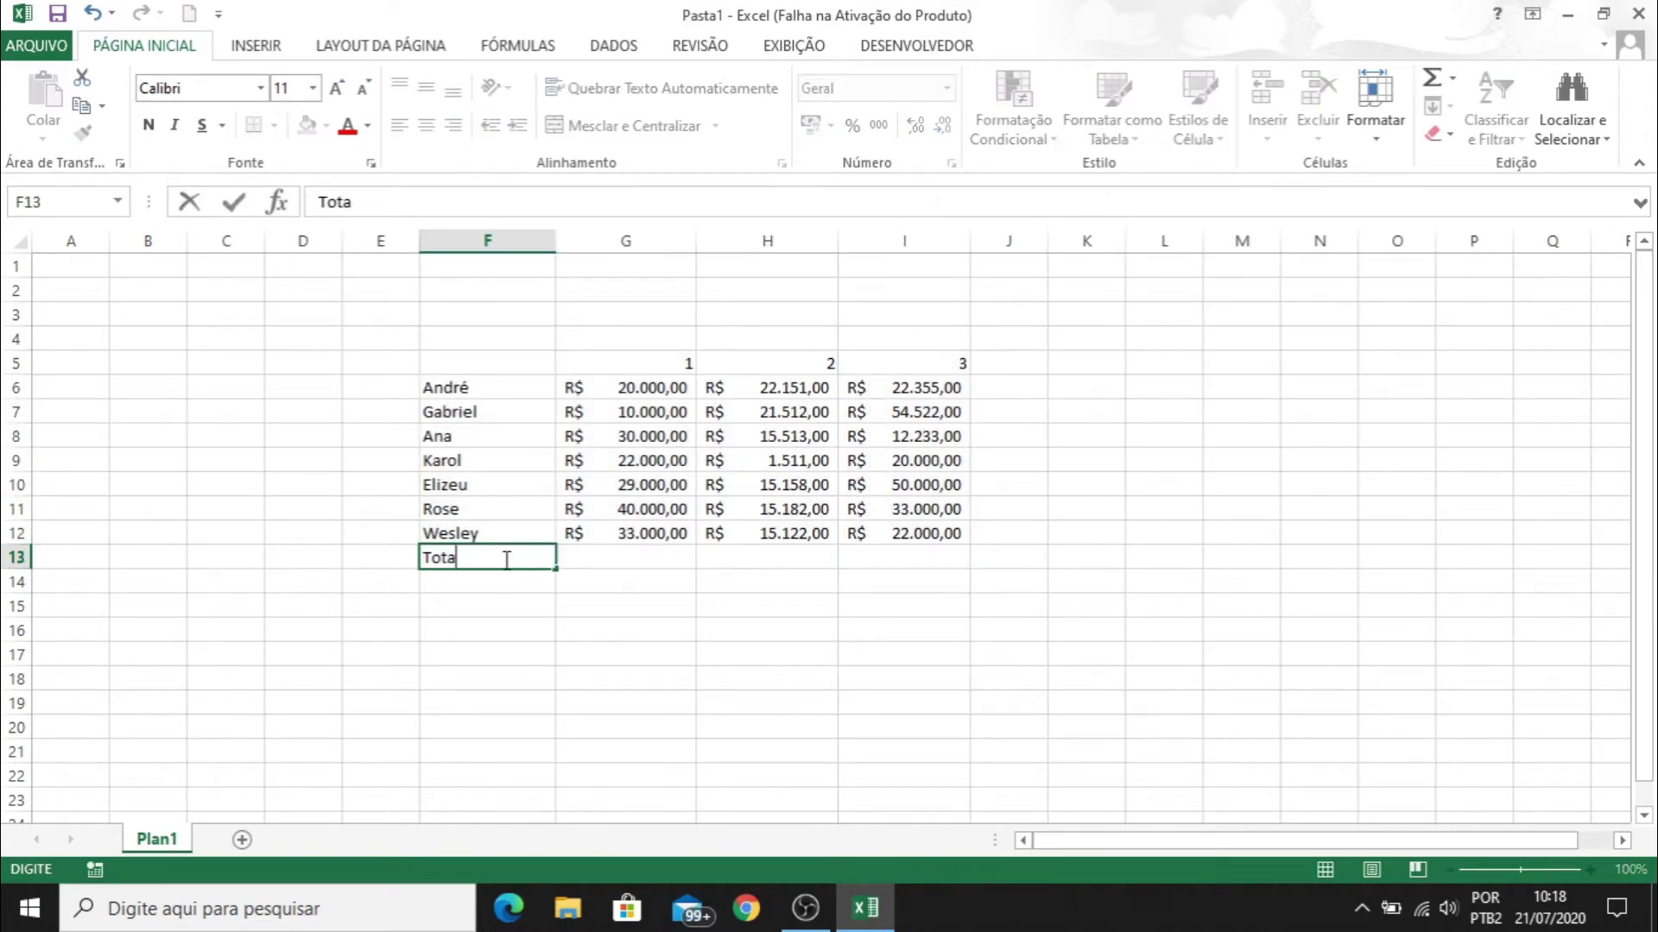
type("l")
key("Return")
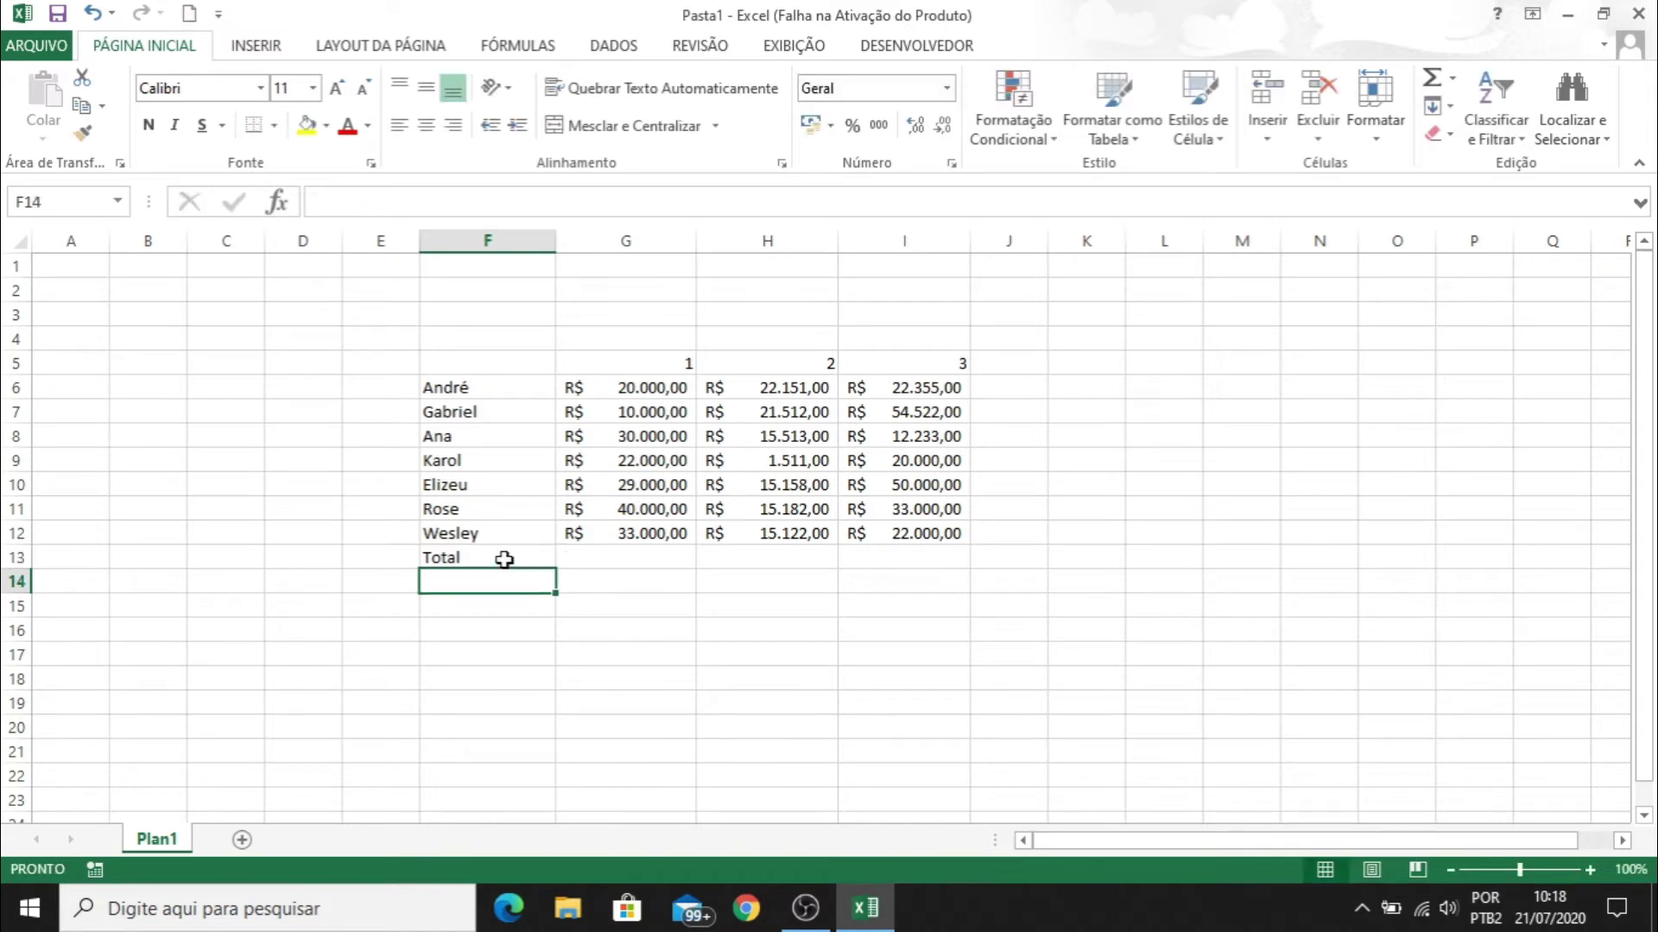
key("Up")
key("Right")
key("Right")
key("Right")
key("Right")
key("Right")
key("Right")
key("Up")
key("Up")
key("Up")
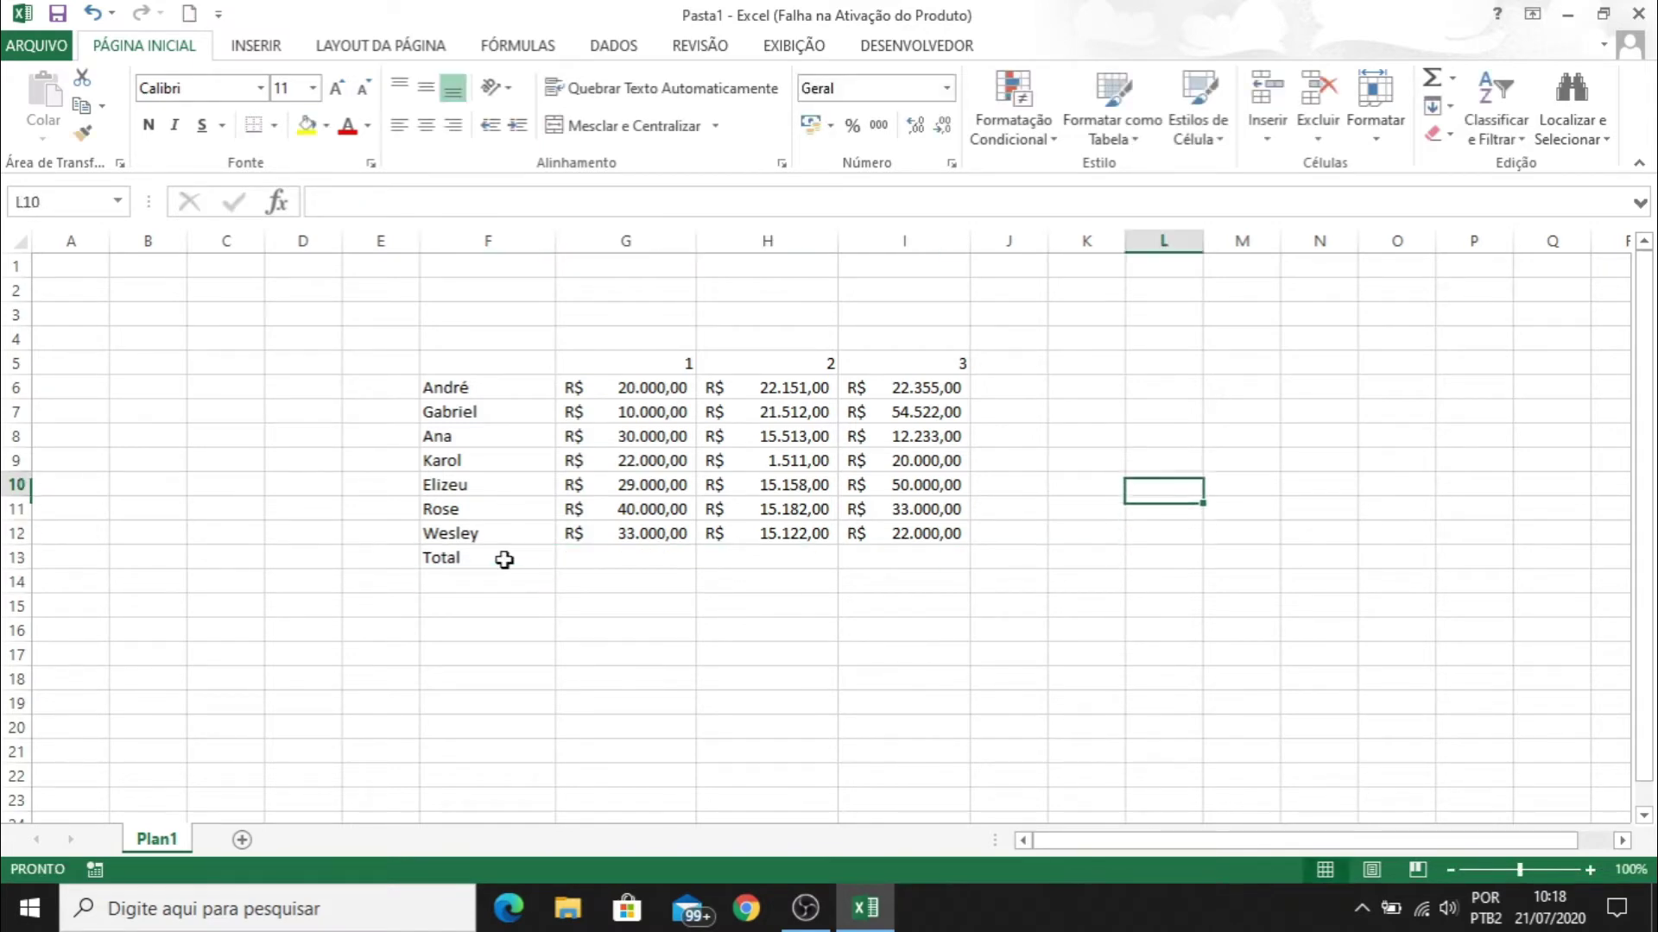
key("Up")
key("Left")
key("Left")
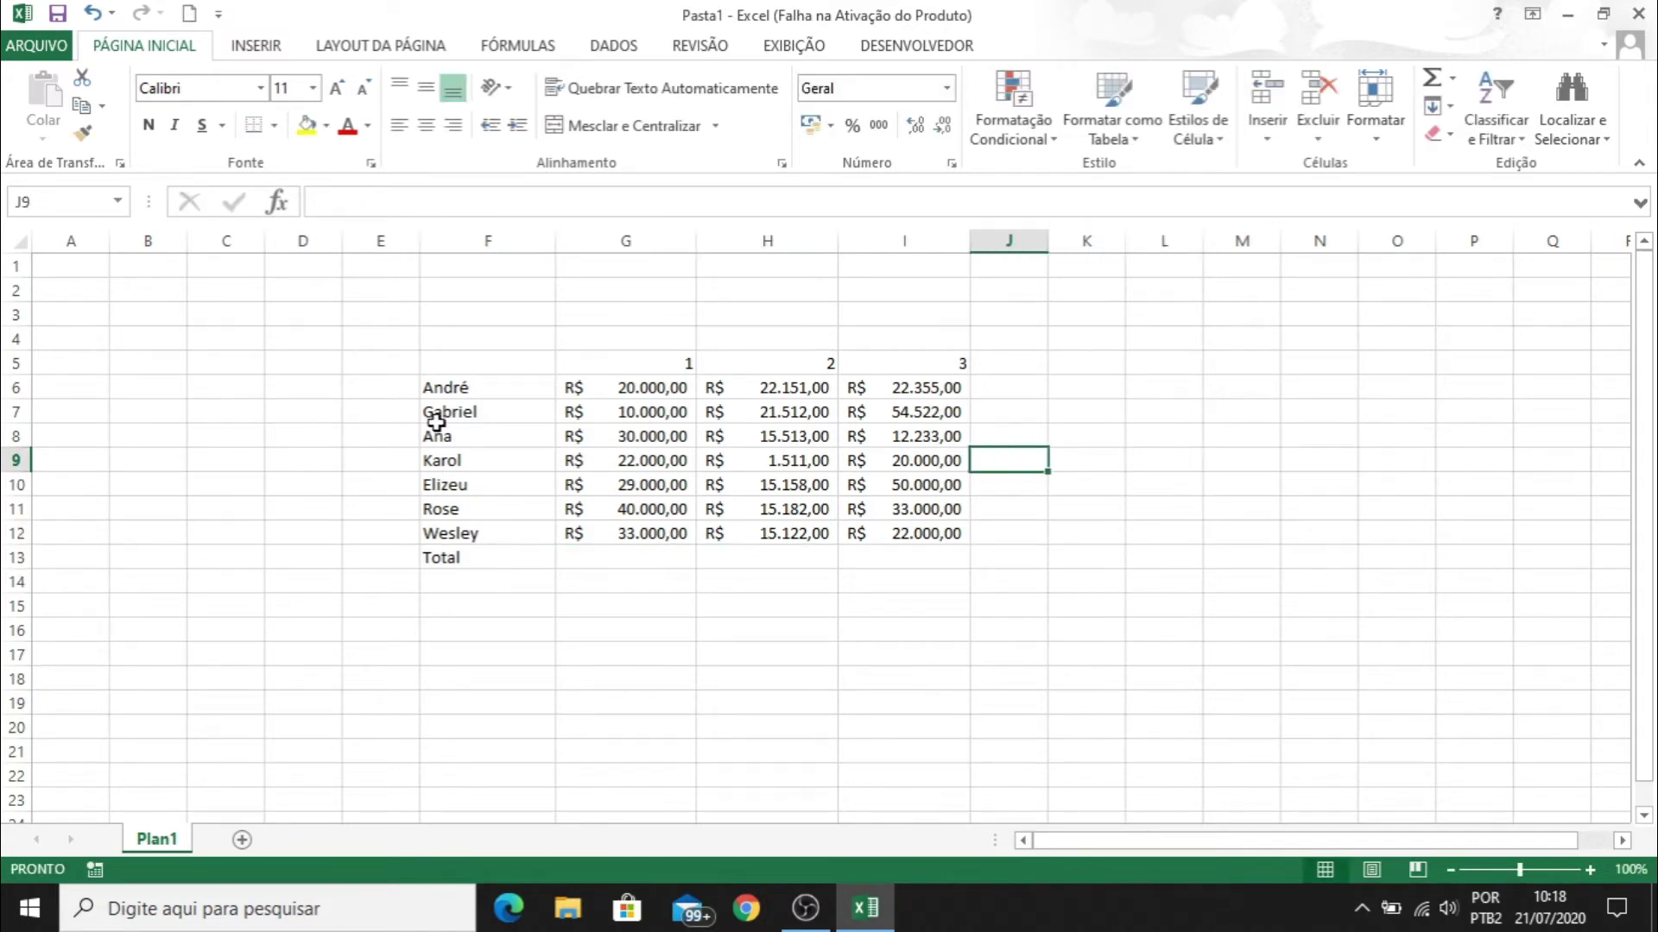
Total column 1 in cell G13 with the SOMA function over the range G6:G12
left_click(630, 559)
type("=")
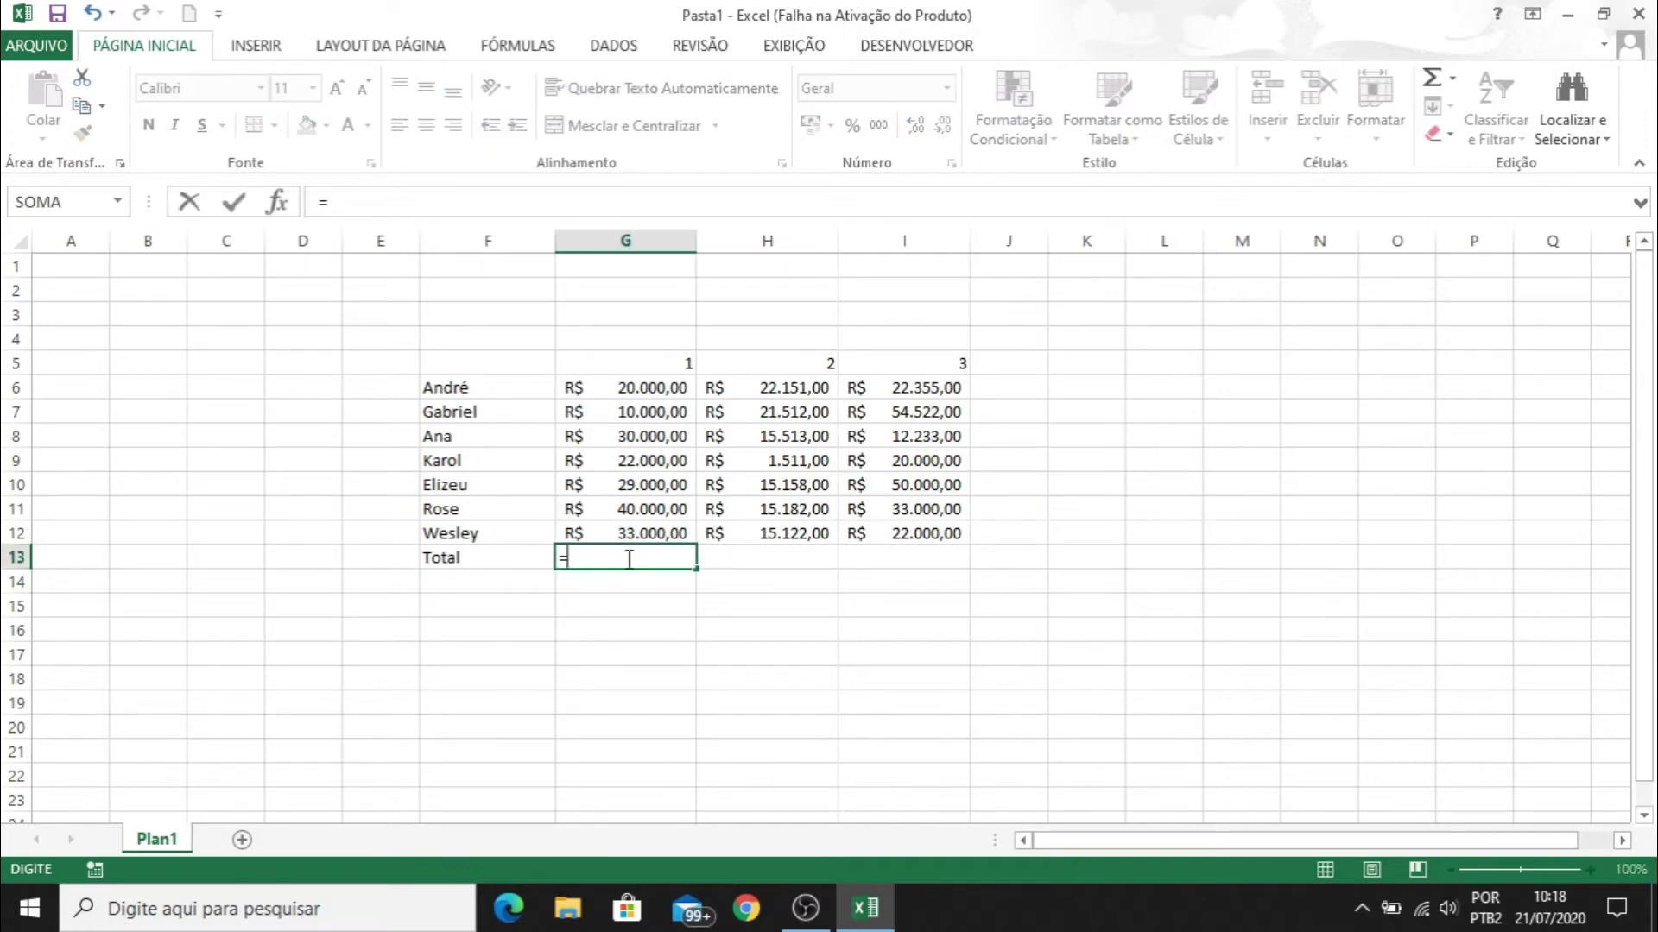
type("soma")
key("Tab")
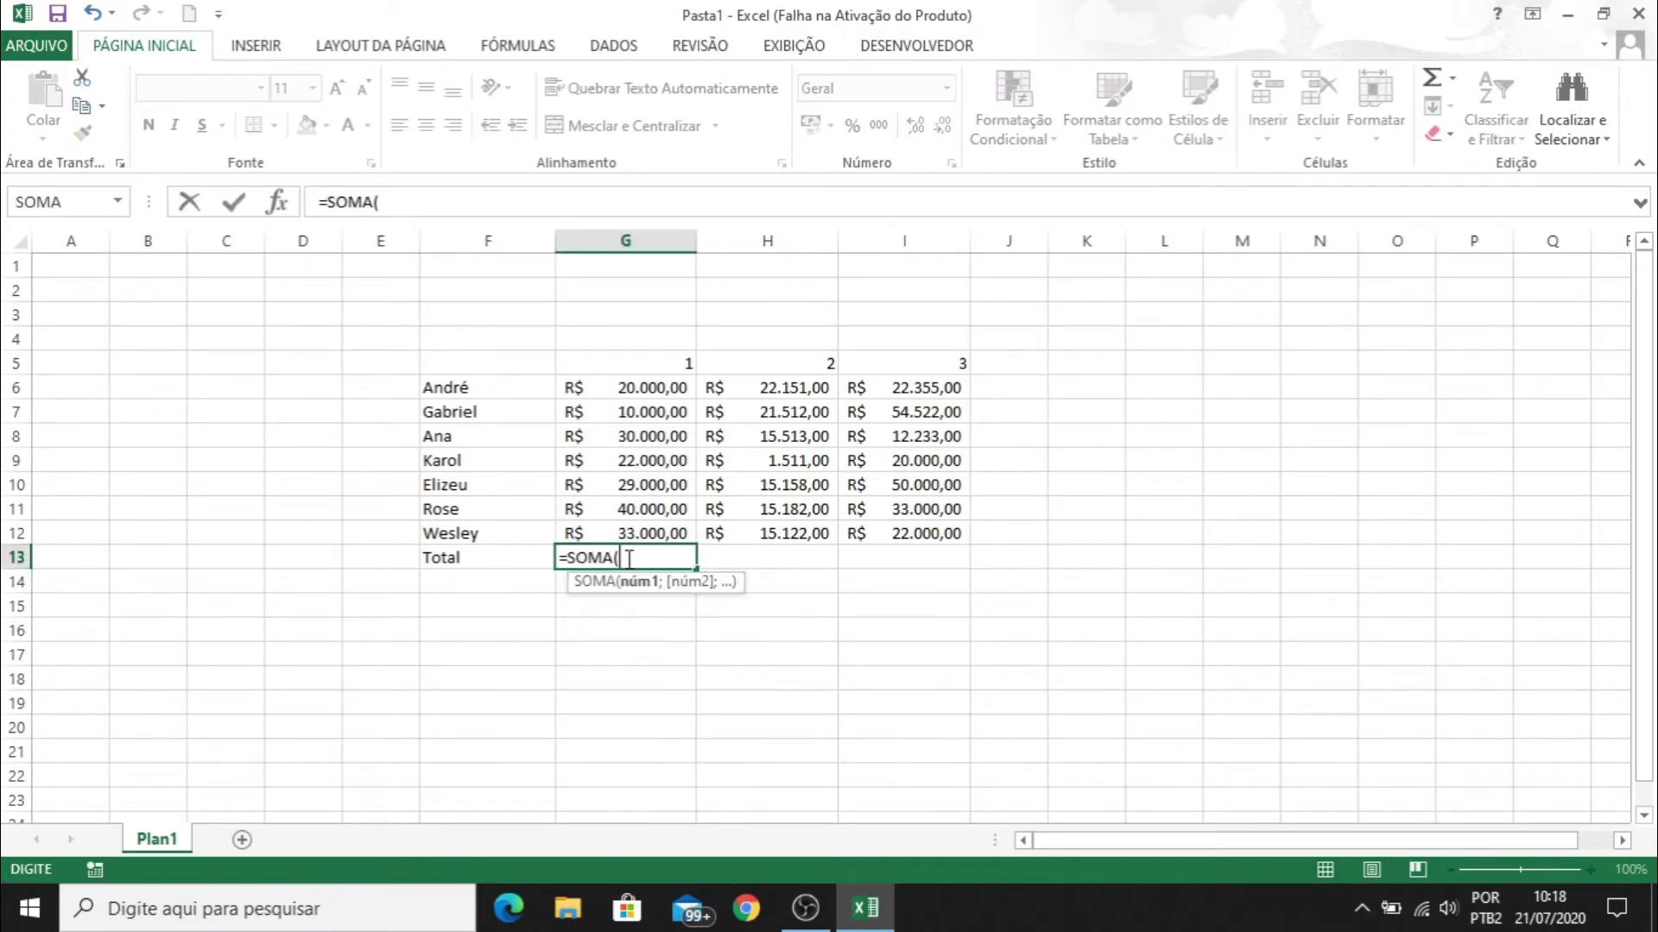
left_click_drag(633, 386, 622, 528)
key("Return")
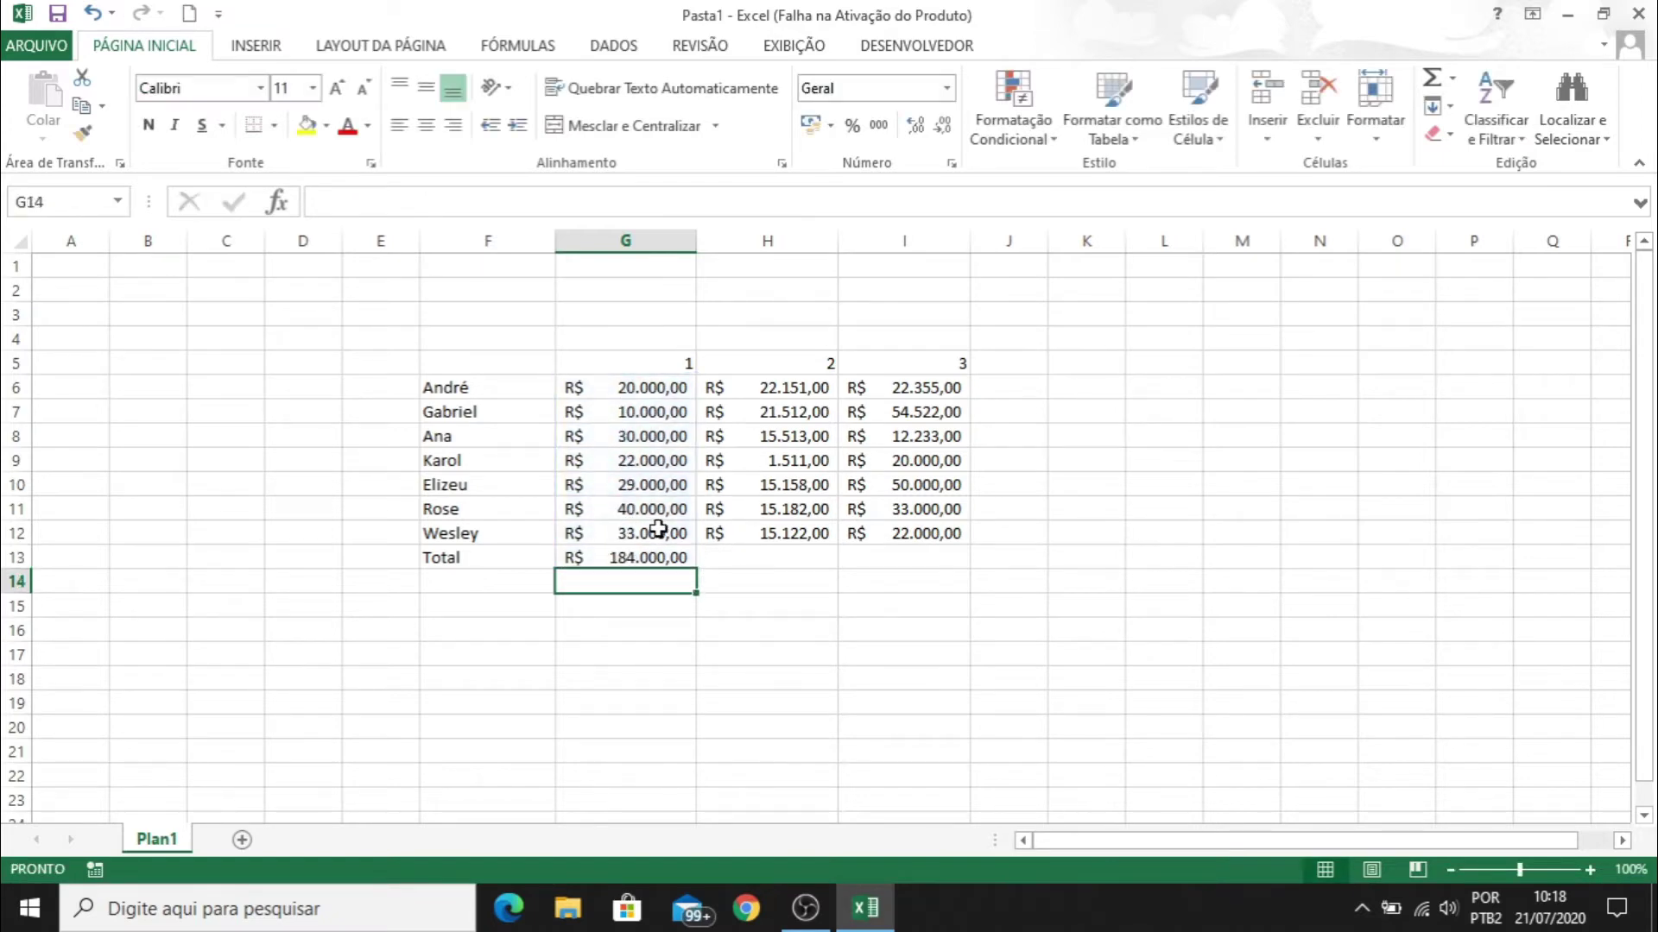
left_click(668, 557)
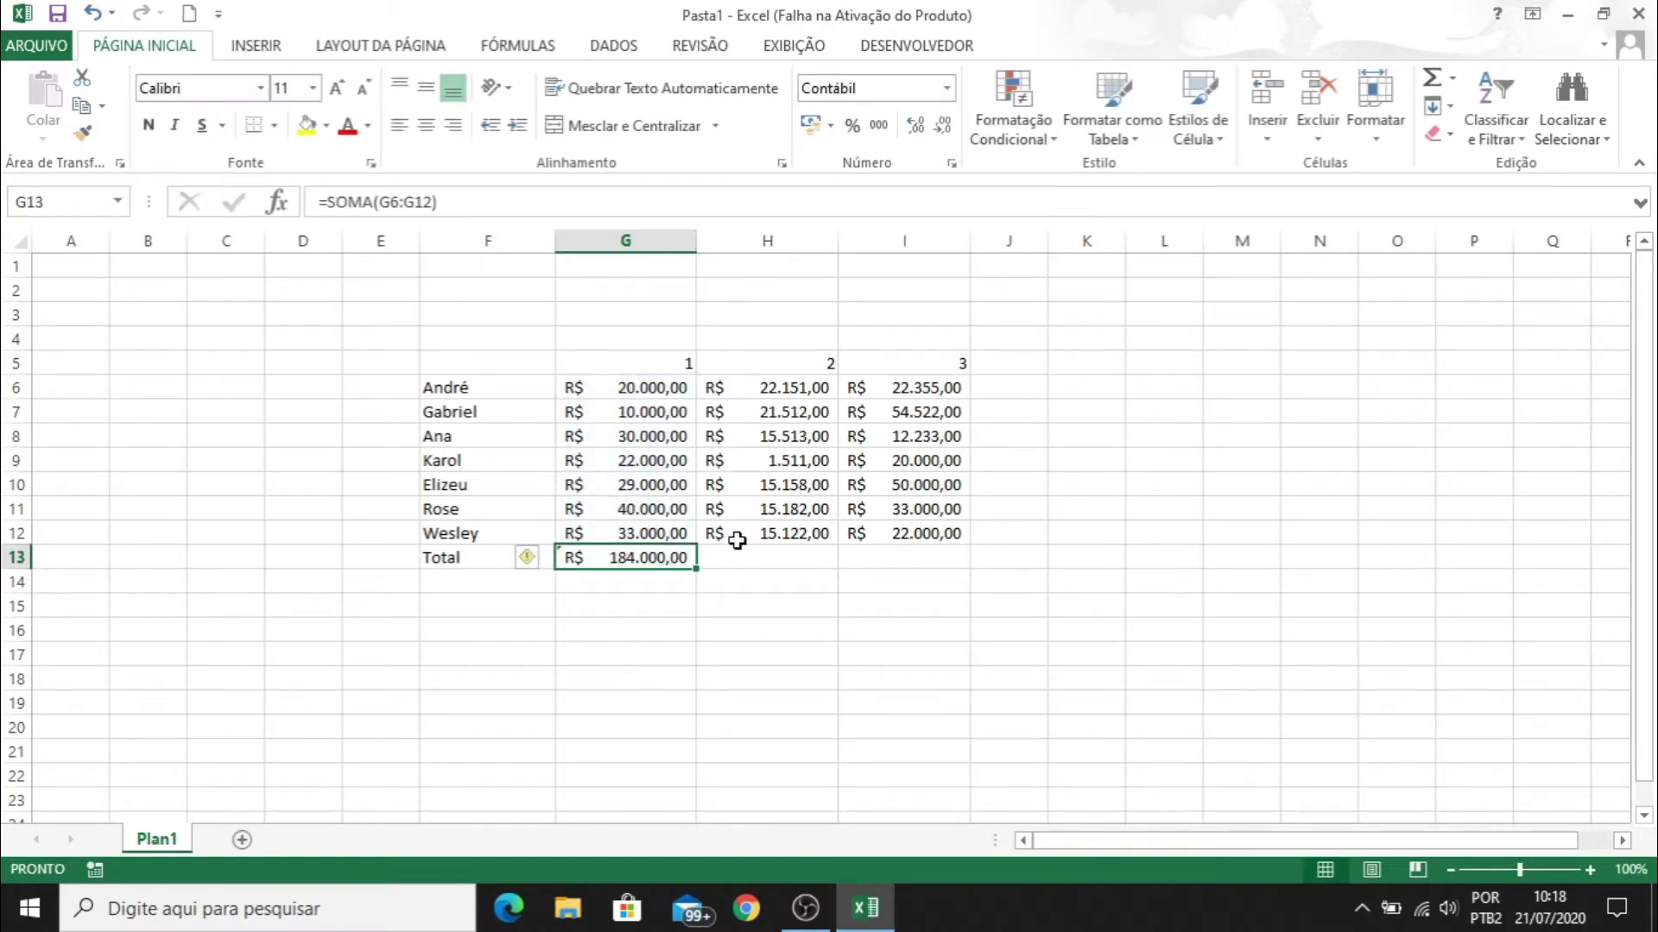
Total column 2 in cell H13 with the SOMA function over the range H6:H12
left_click(730, 565)
type("=som")
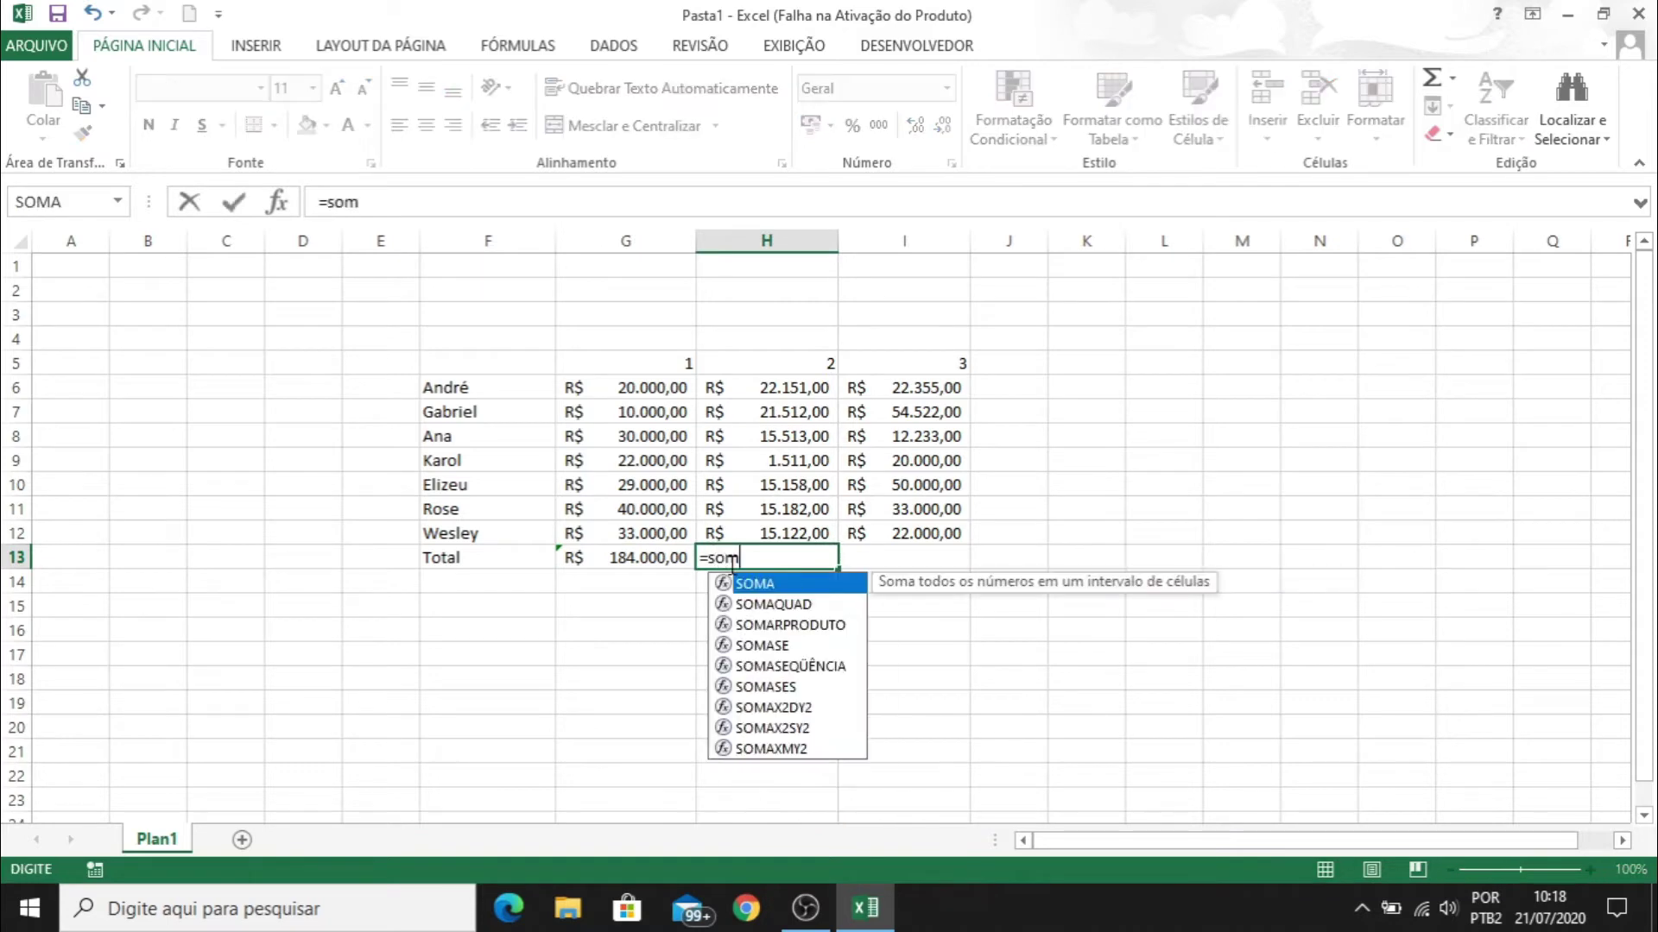
key("Tab")
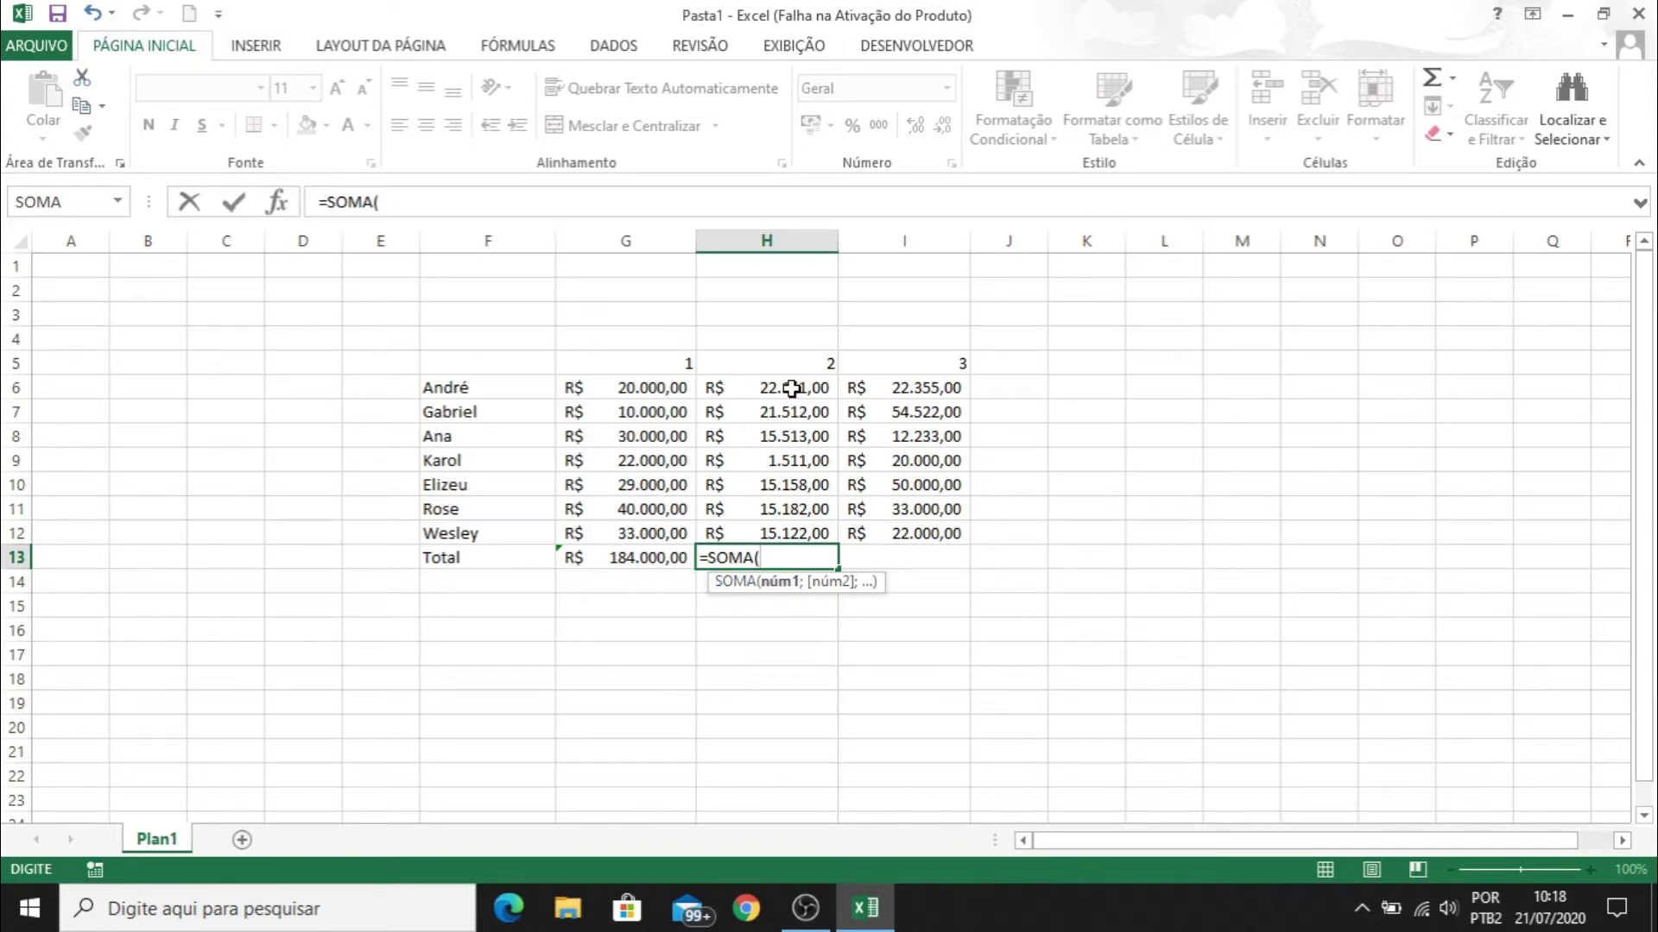
left_click_drag(792, 388, 792, 531)
key("Return")
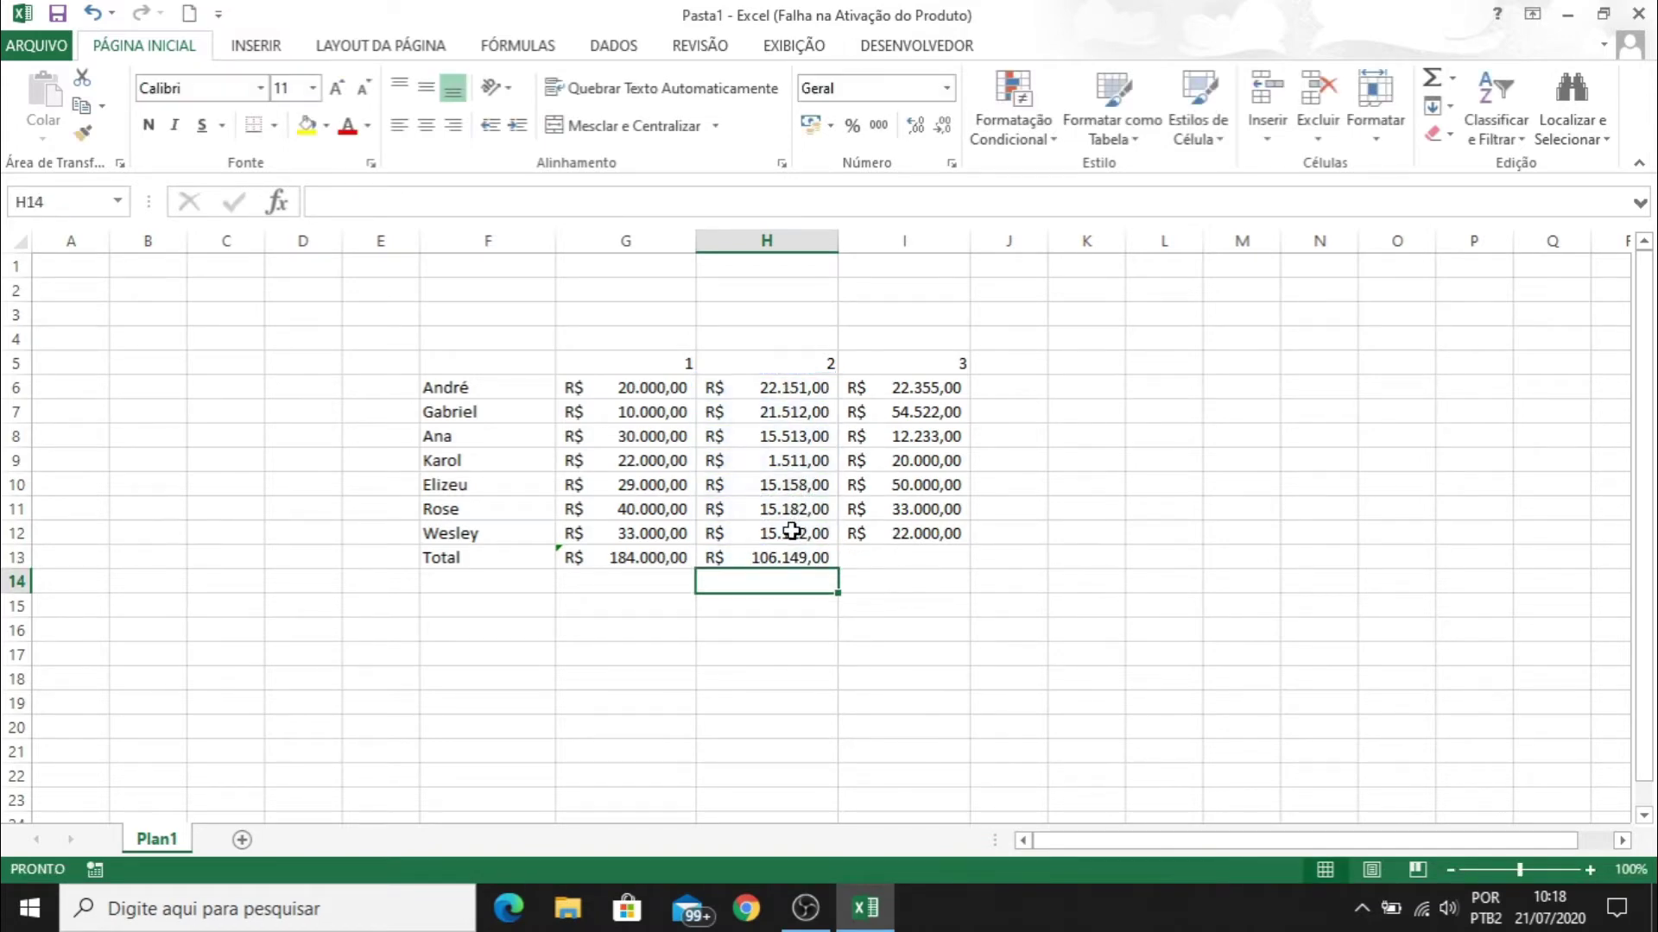
Enter a SOMA formula in cell I13 that adds only the separate cells G8 and I11
left_click(904, 561)
type("=so")
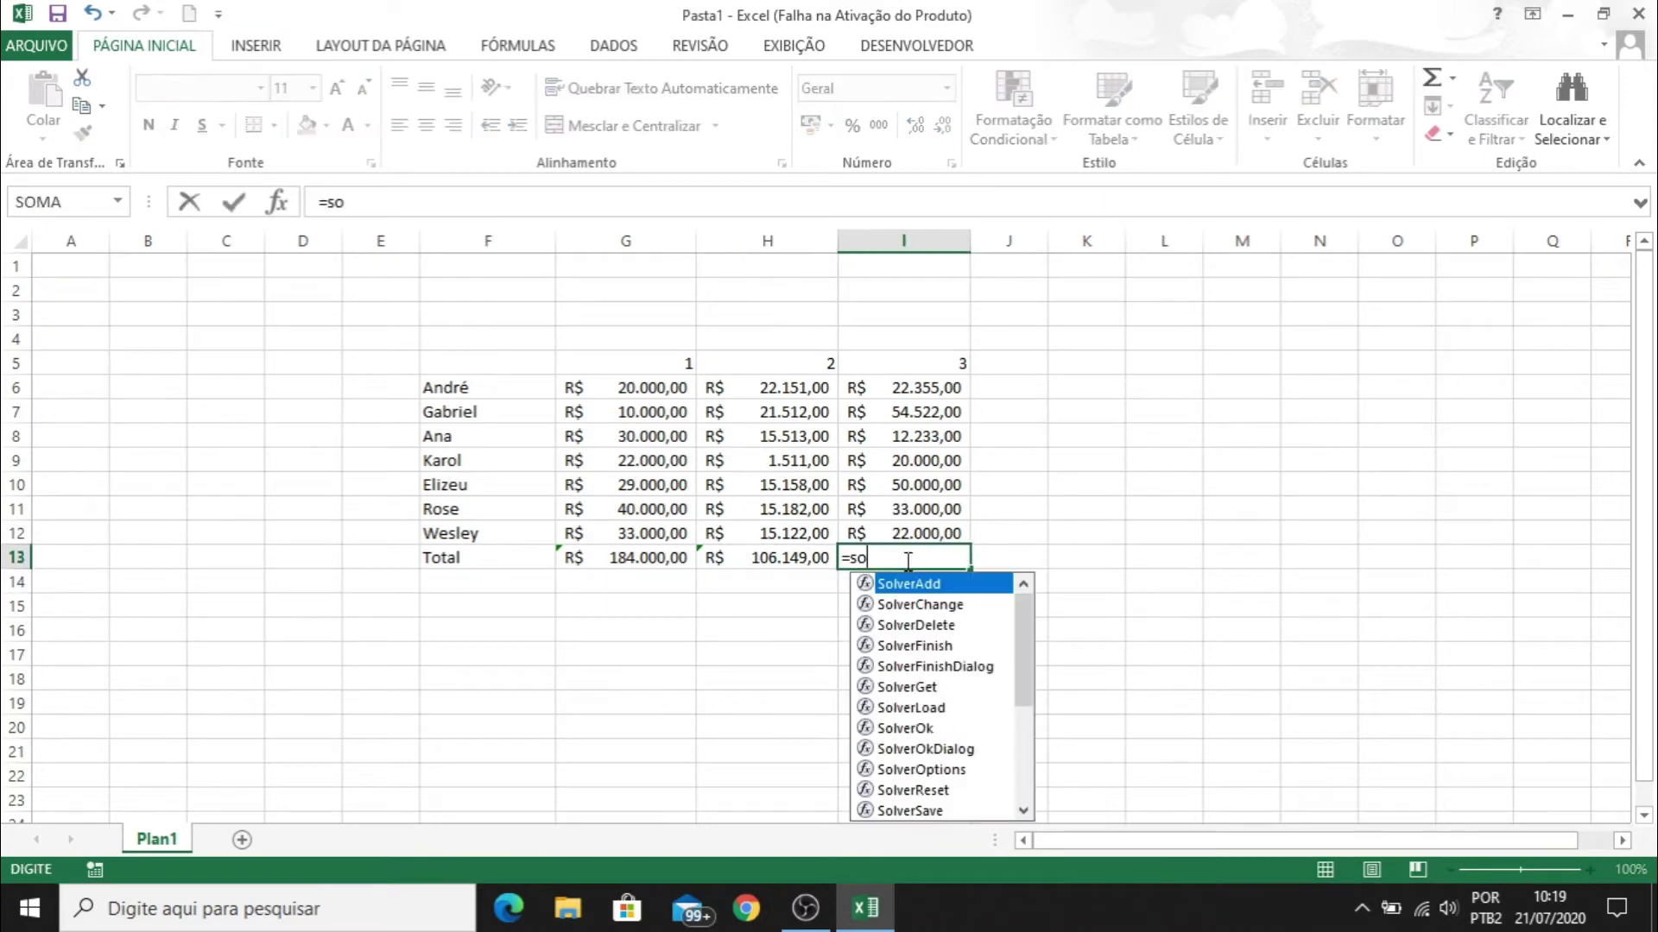
type("ma")
key("Tab")
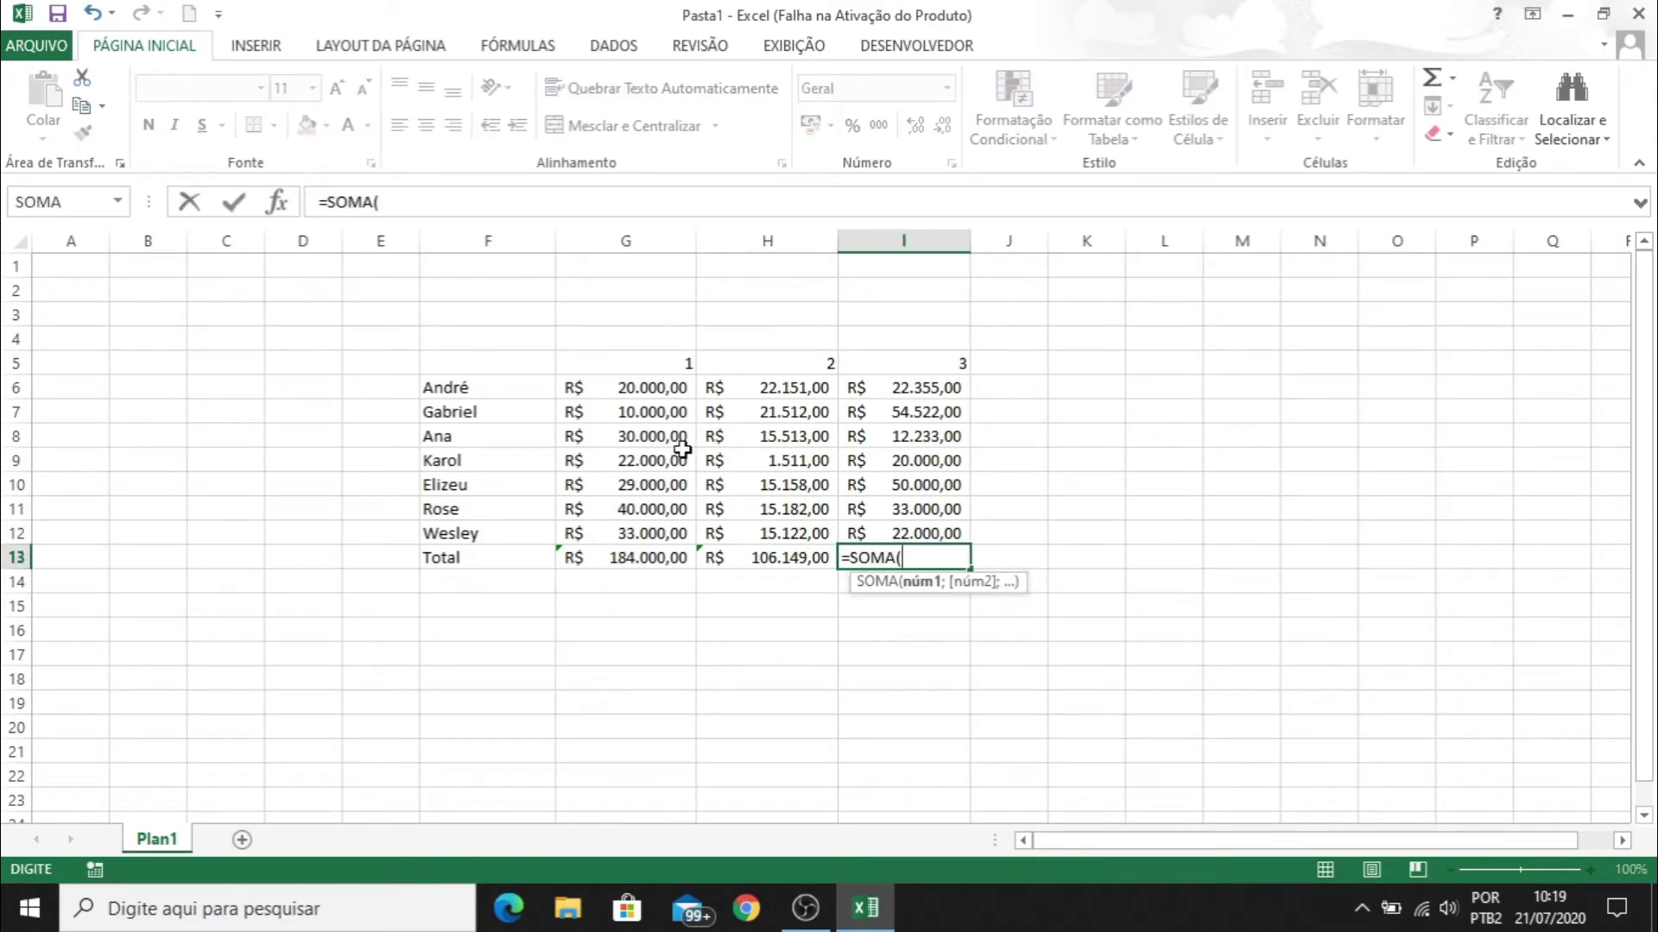
left_click(659, 436)
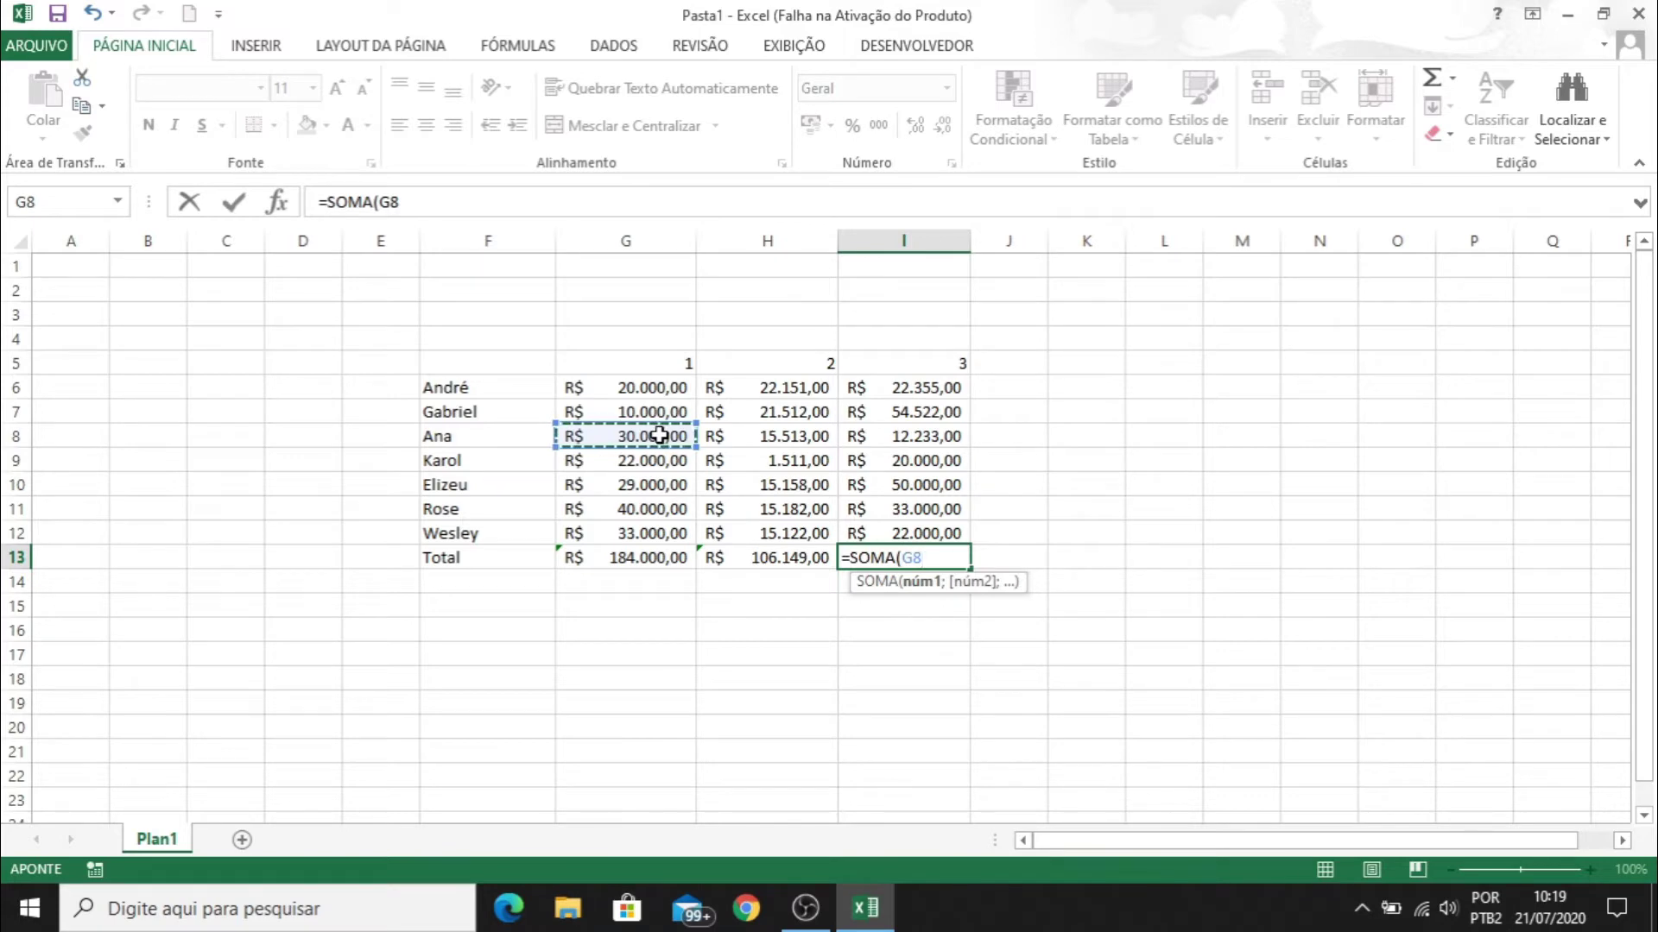
type(";")
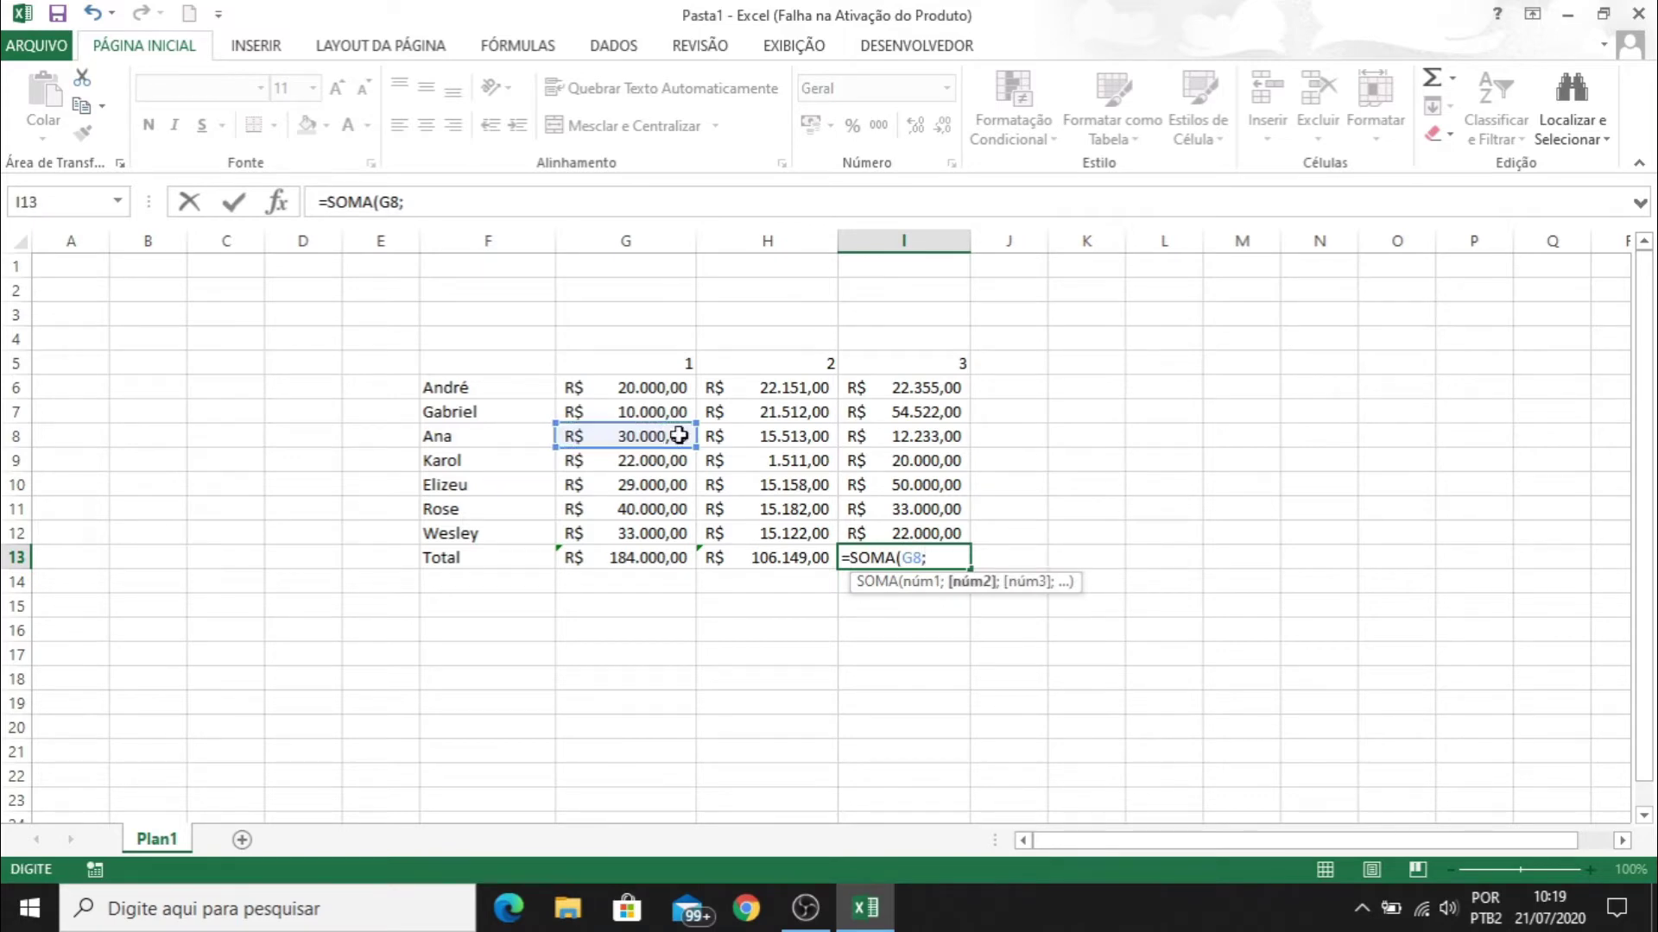
left_click(943, 511)
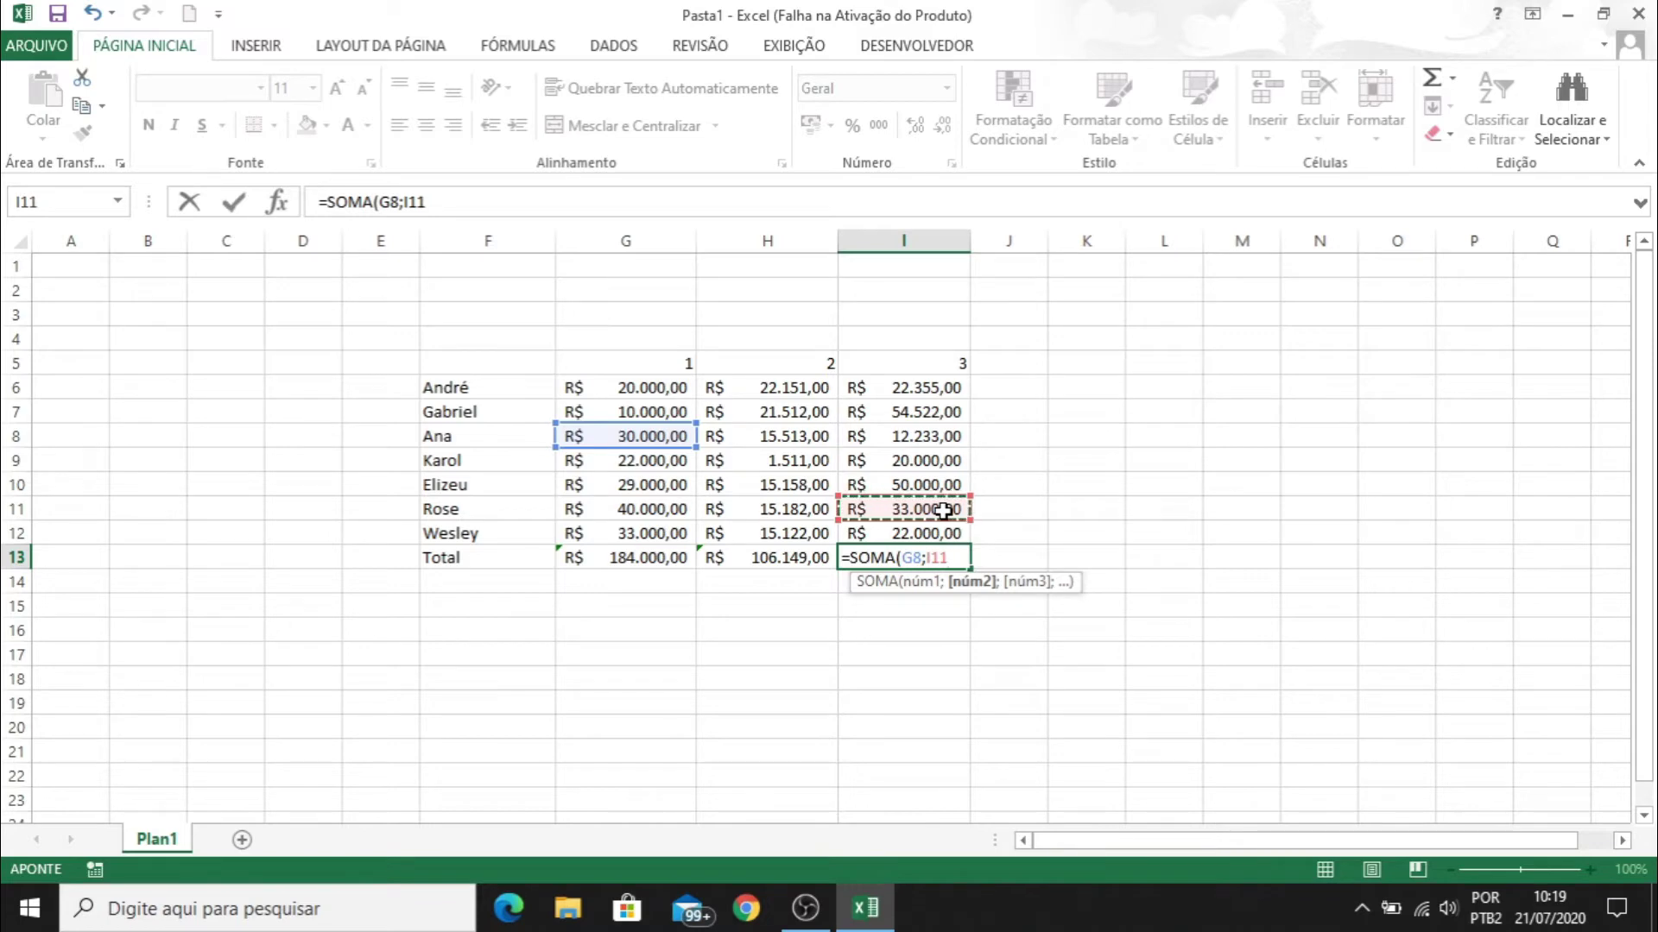
key("Return")
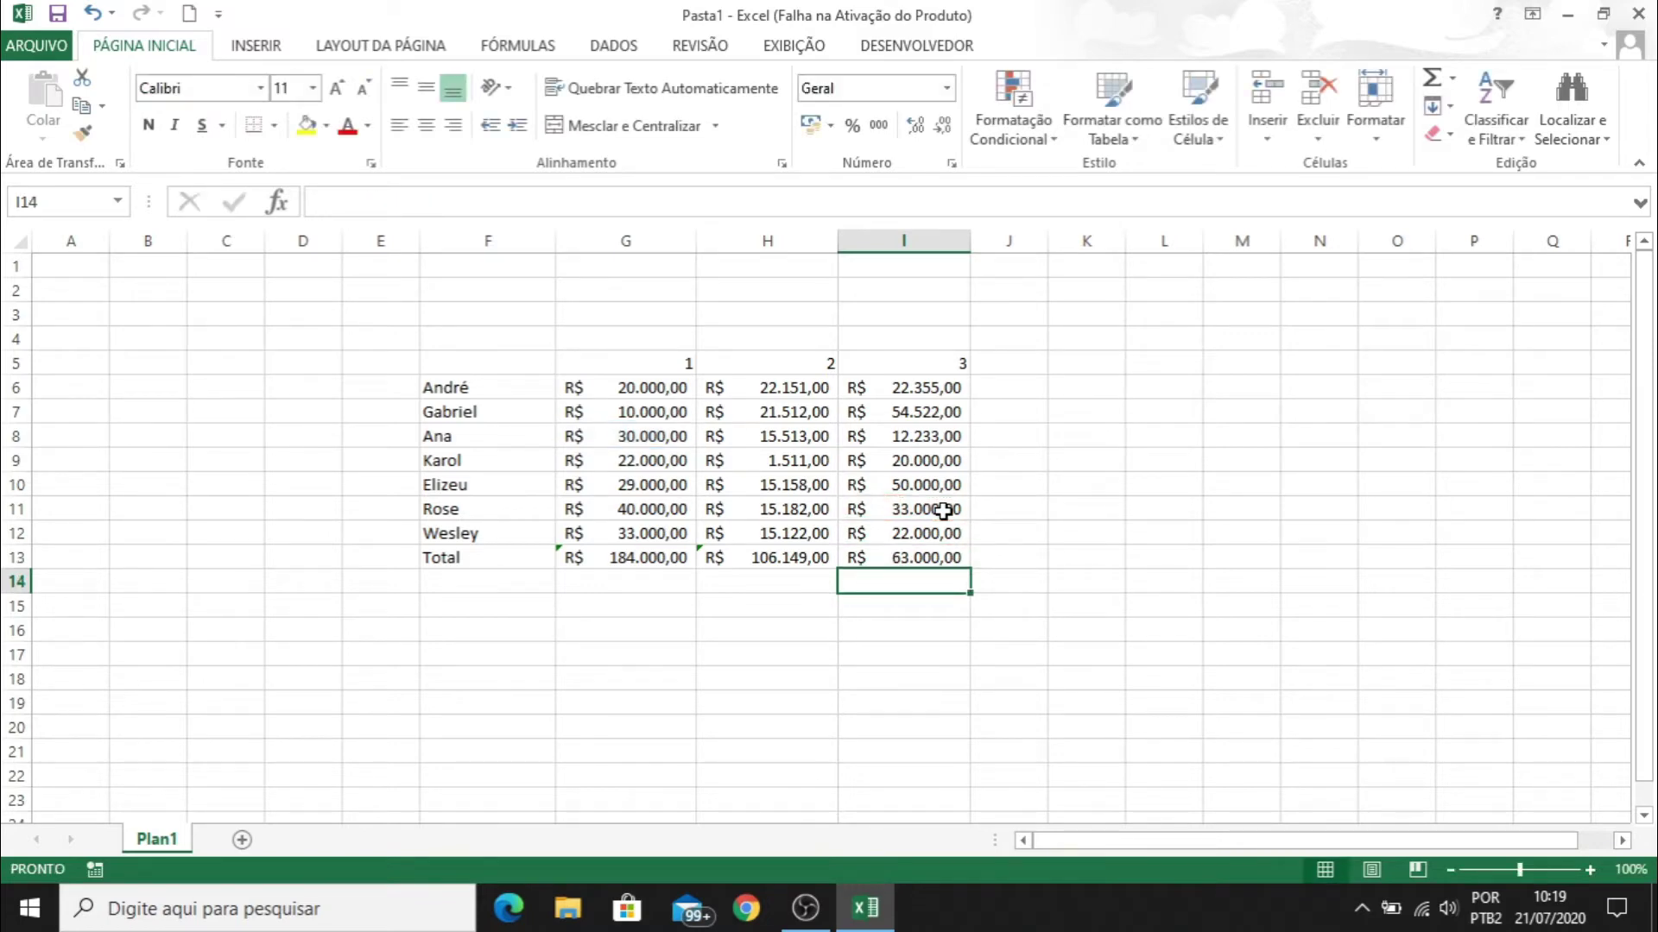
Total column 3 in cell I13 with the SOMA function over the range I6:I12
key("Up")
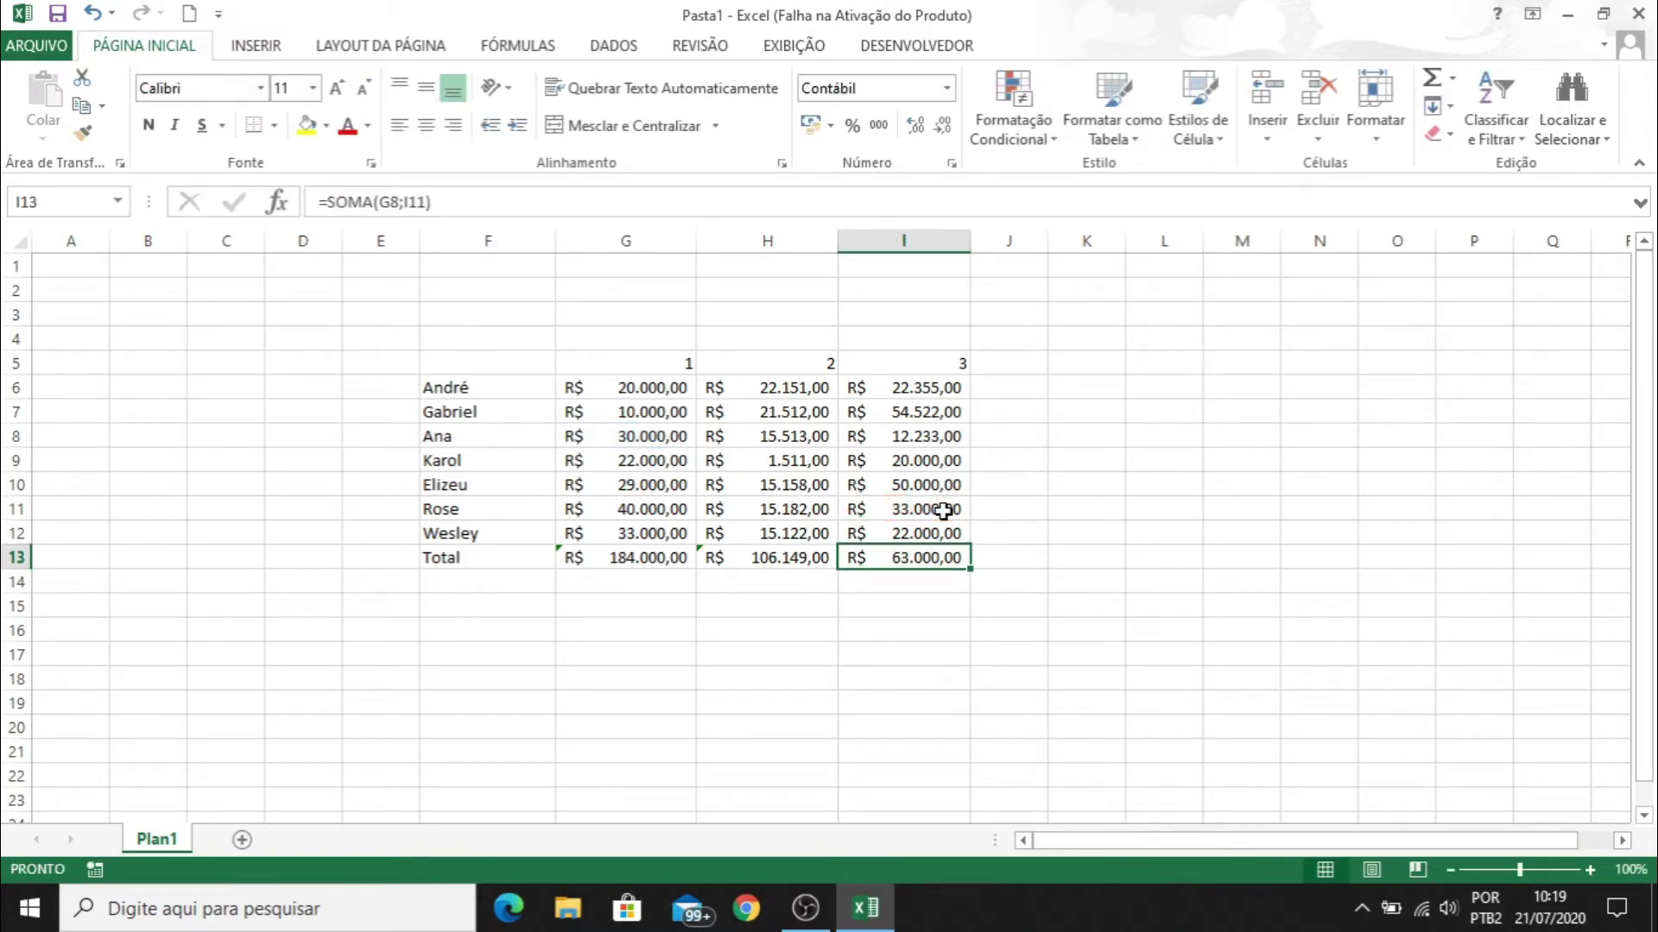
key("F2")
type("=soma")
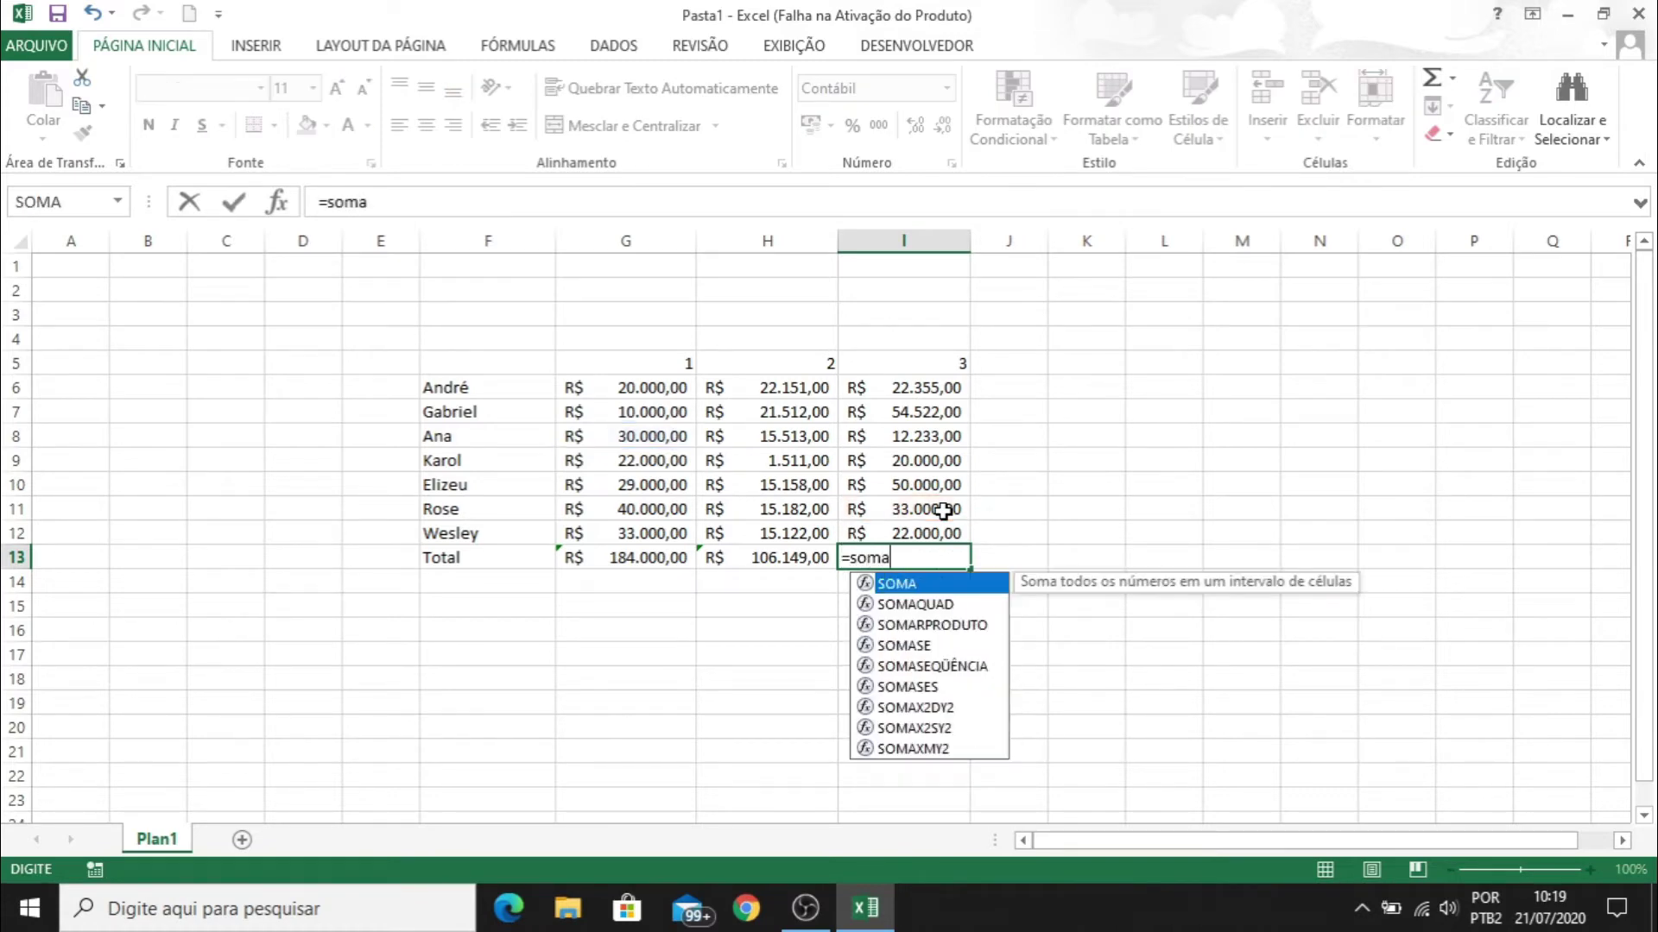
key("Tab")
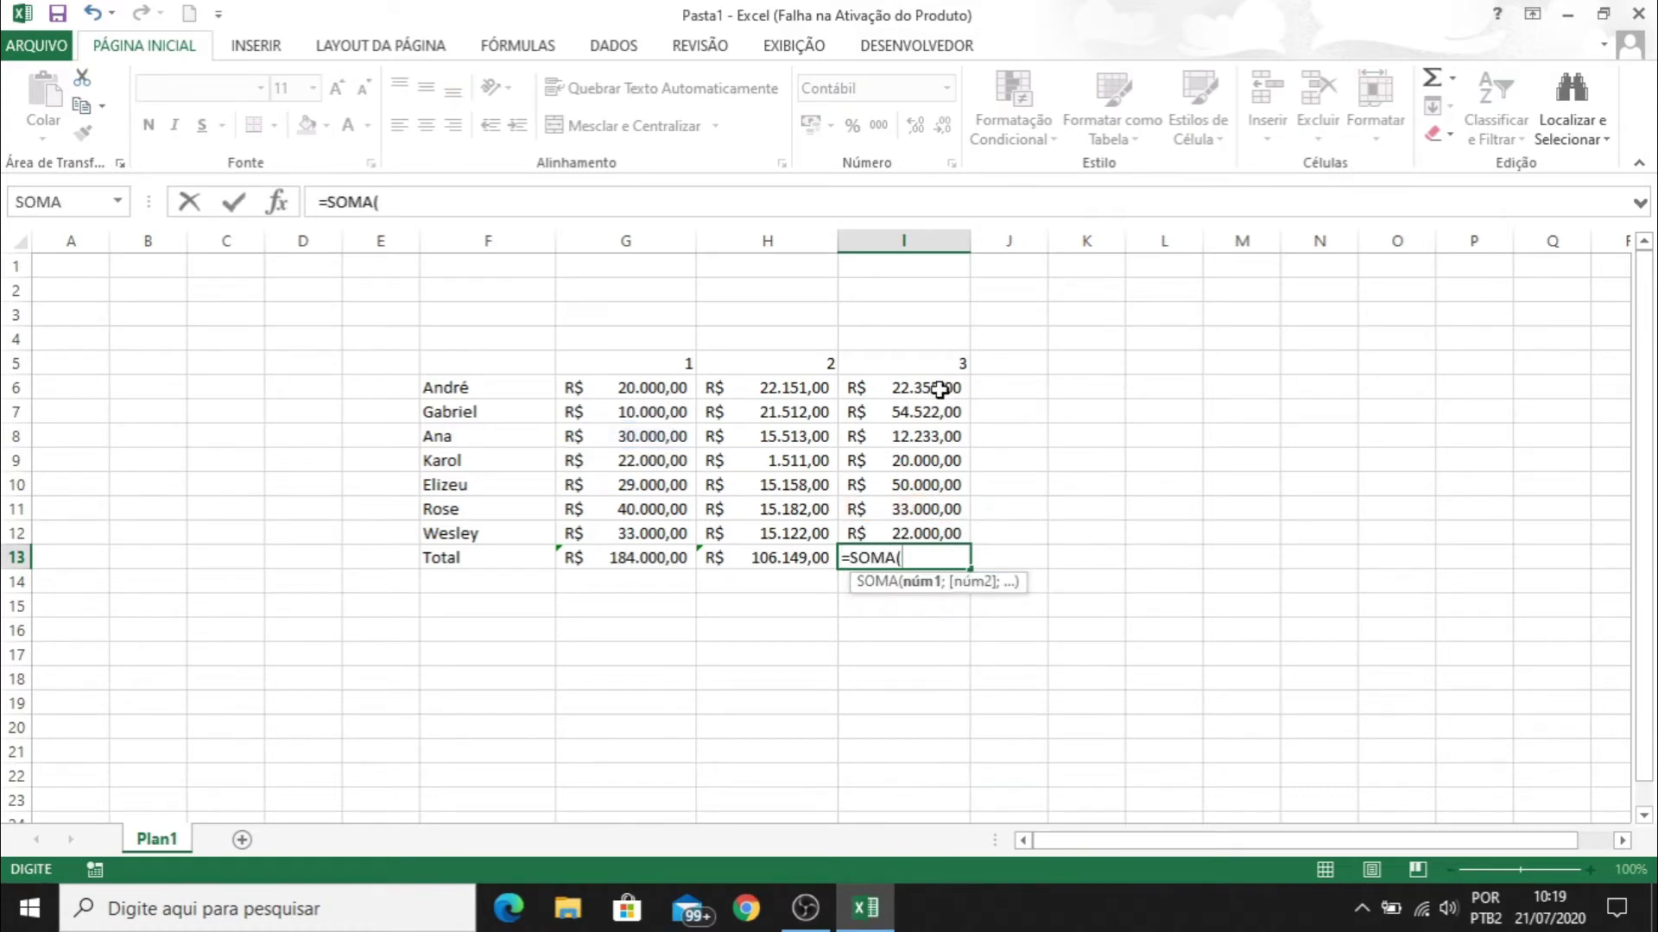
left_click_drag(939, 389, 910, 533)
key("Return")
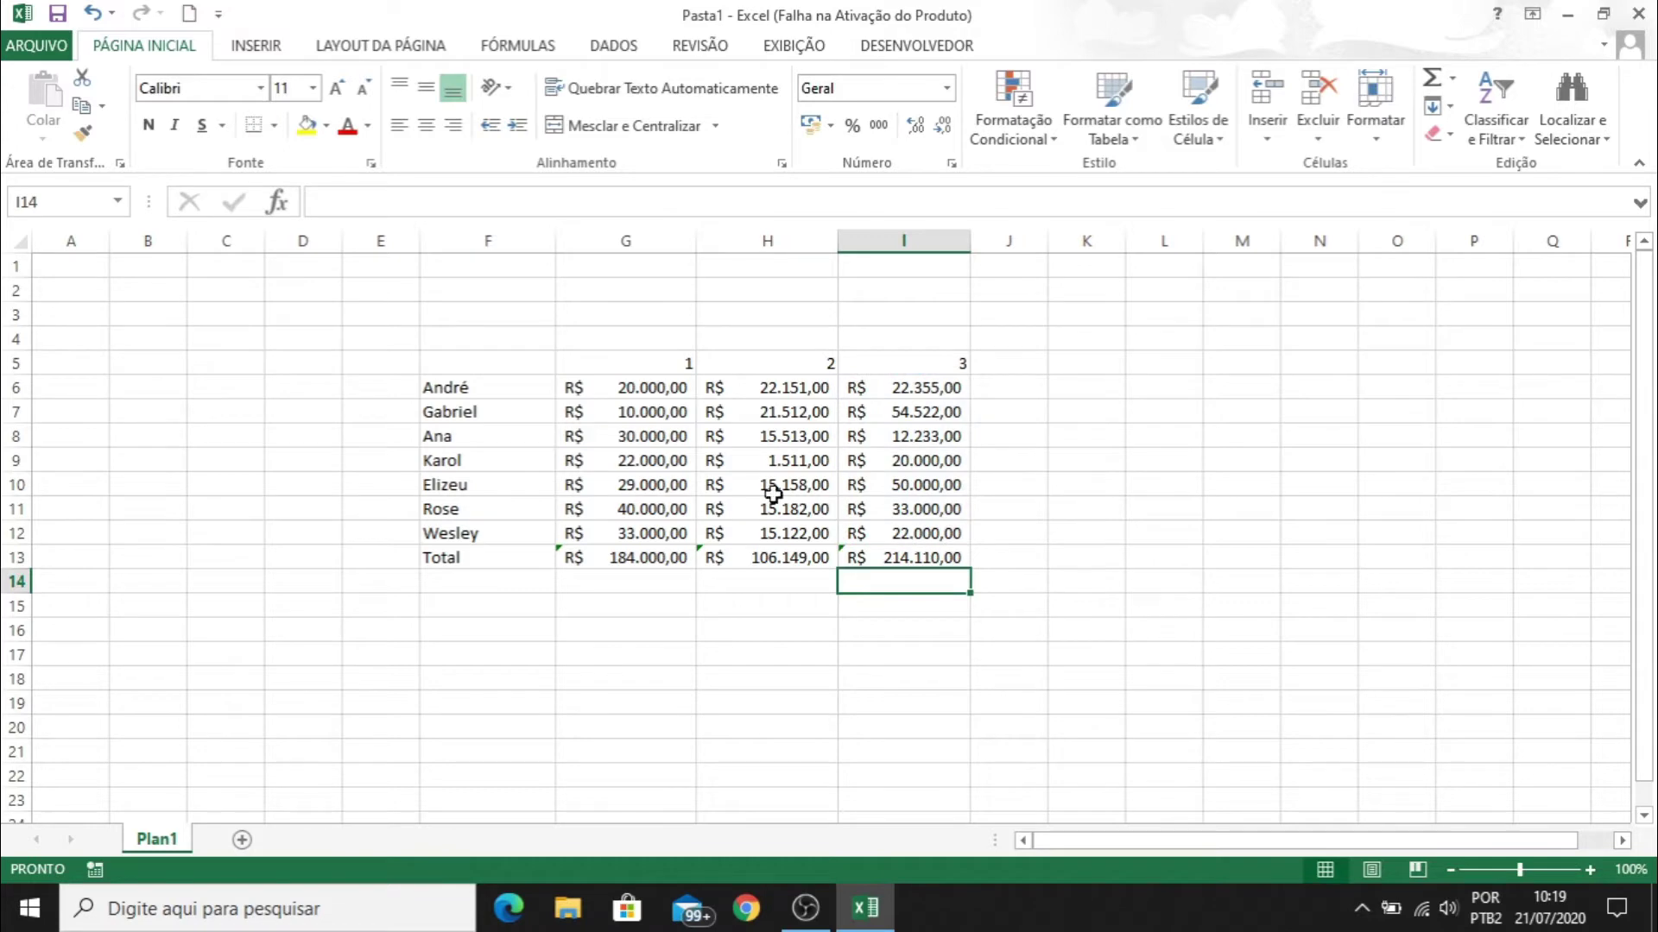
Apply all borders to the whole table in the range F5:I13
left_click_drag(540, 363, 914, 556)
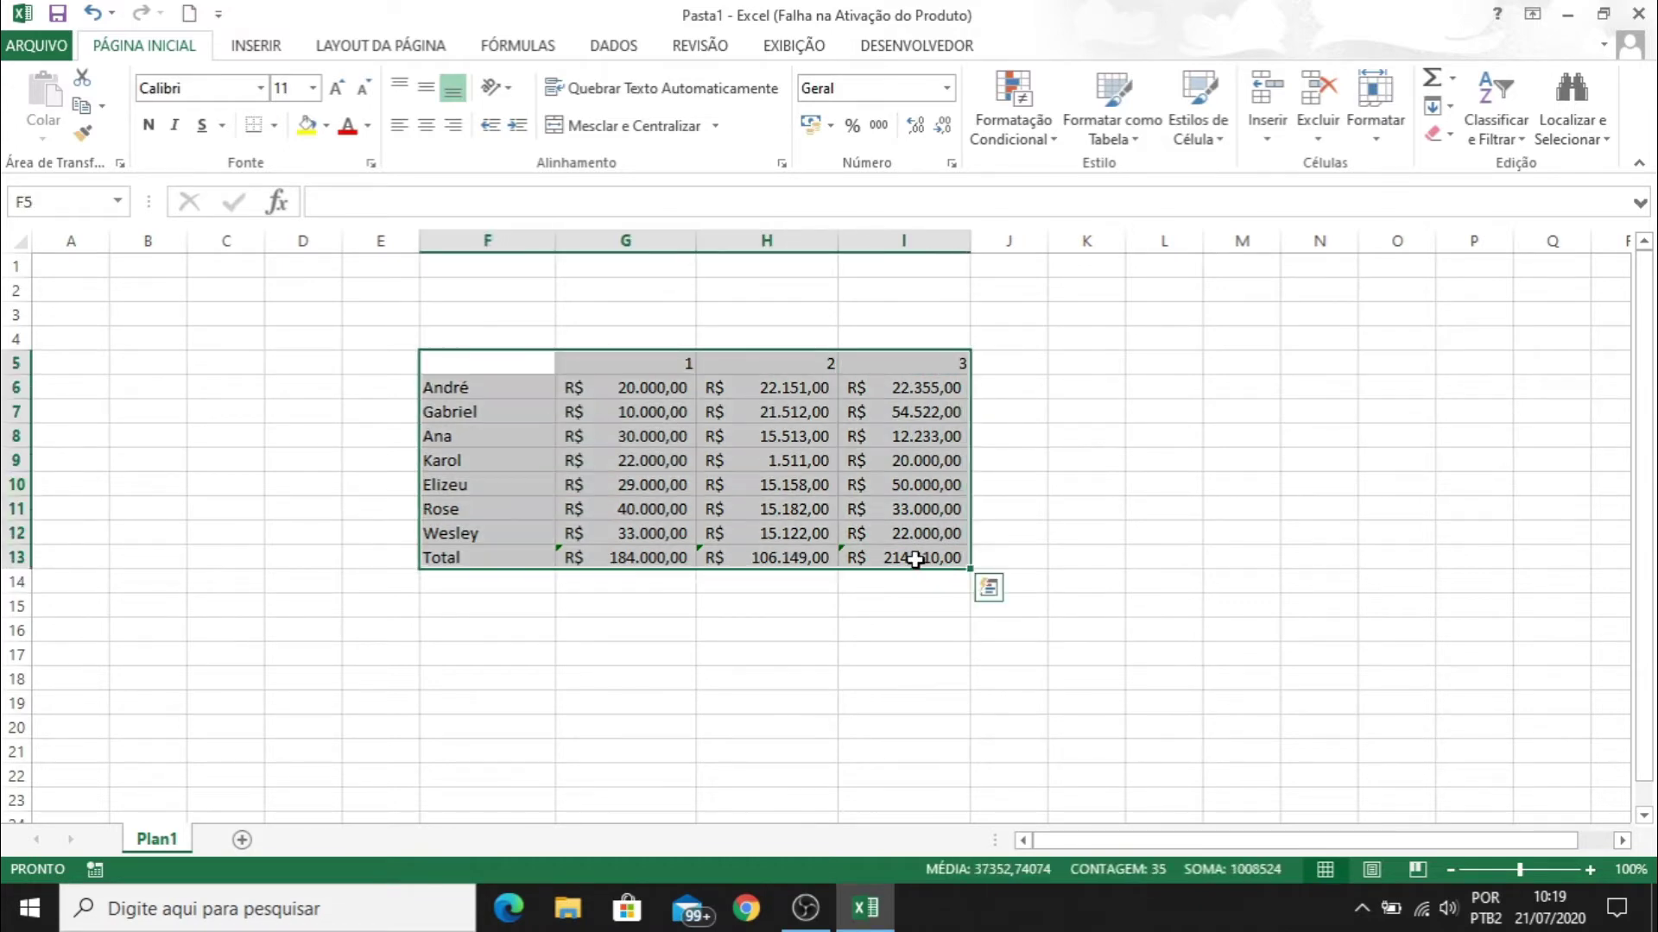
left_click(275, 126)
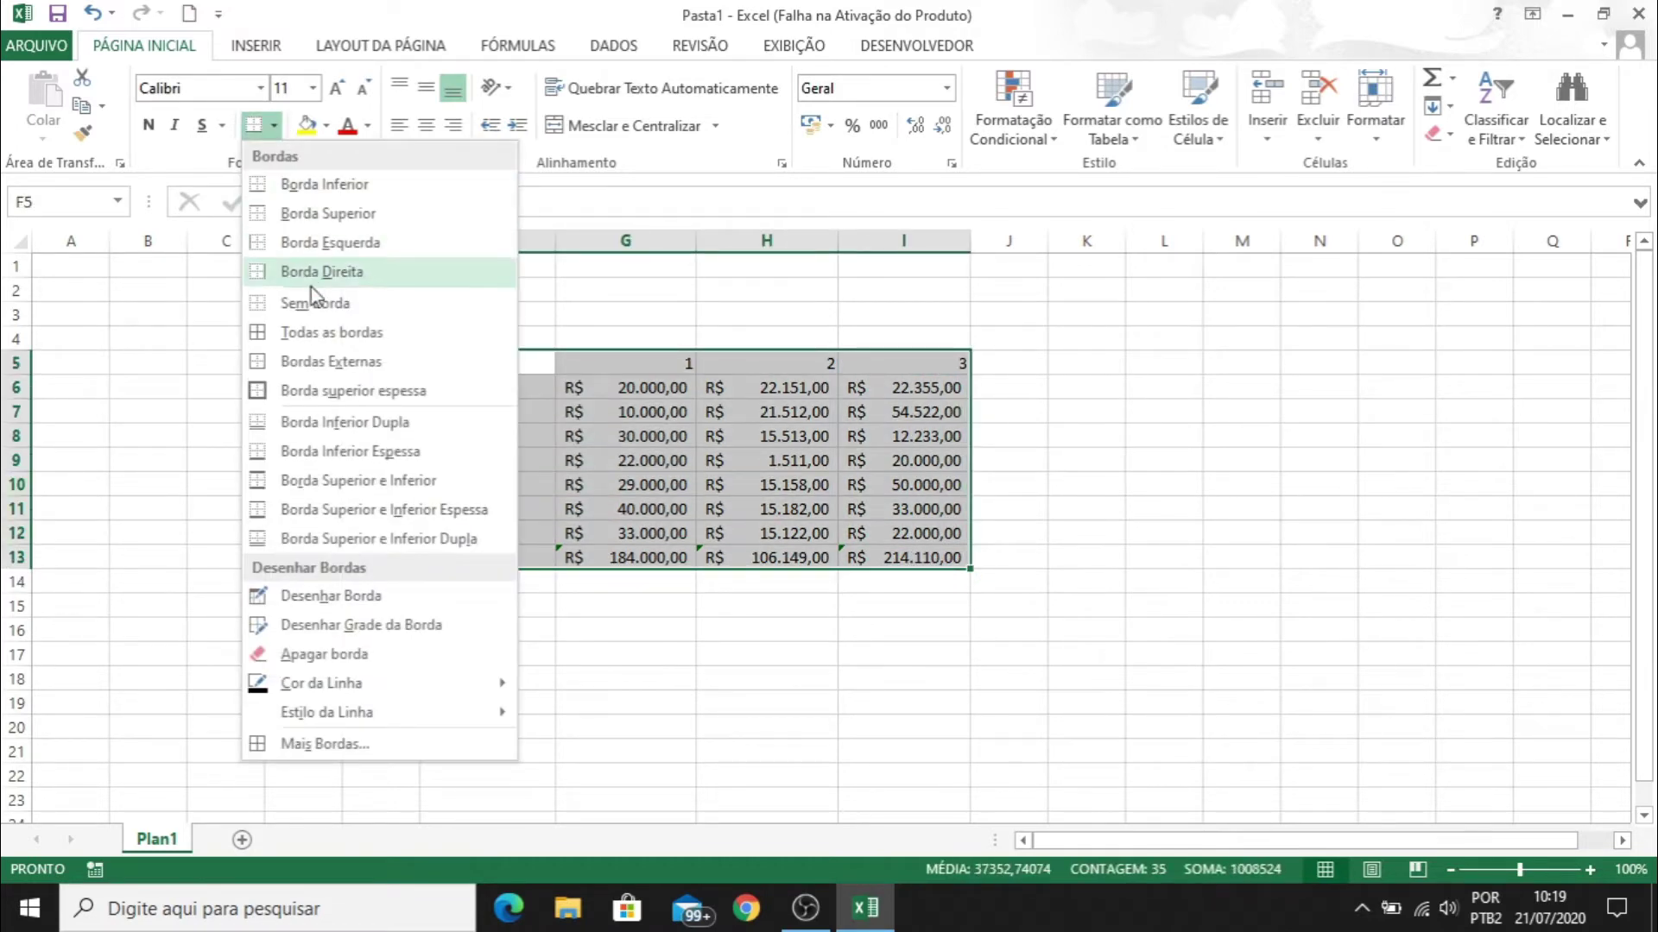
left_click(309, 334)
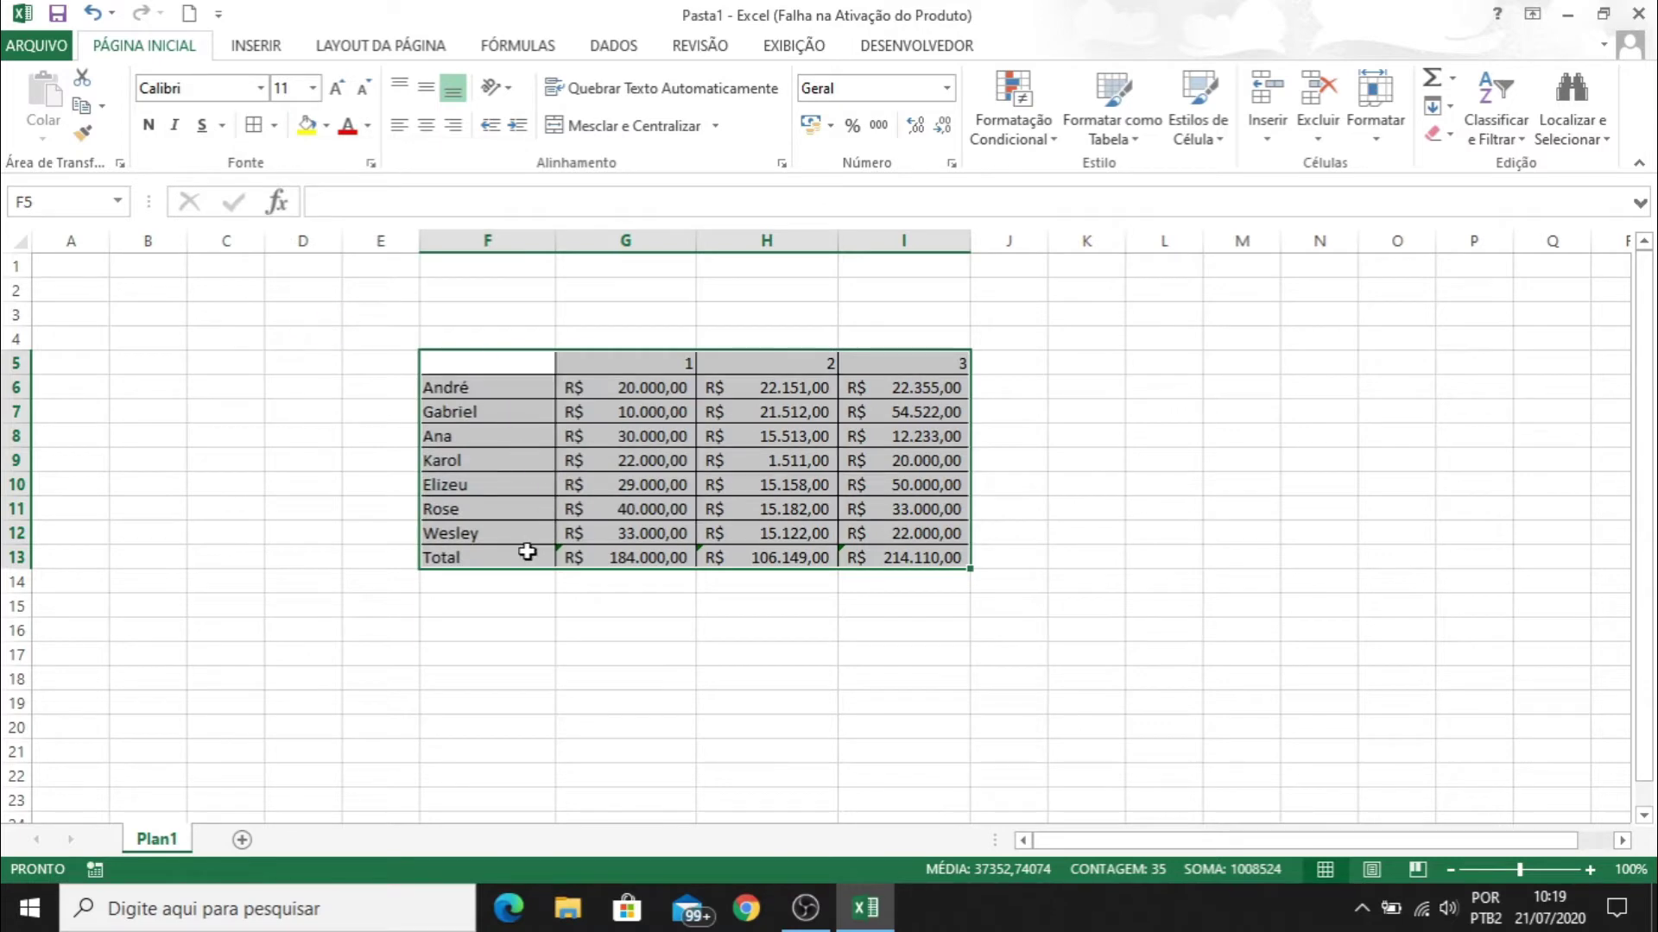
Fill the Total row, cells F13:I13, with a light blue theme color
left_click(518, 557)
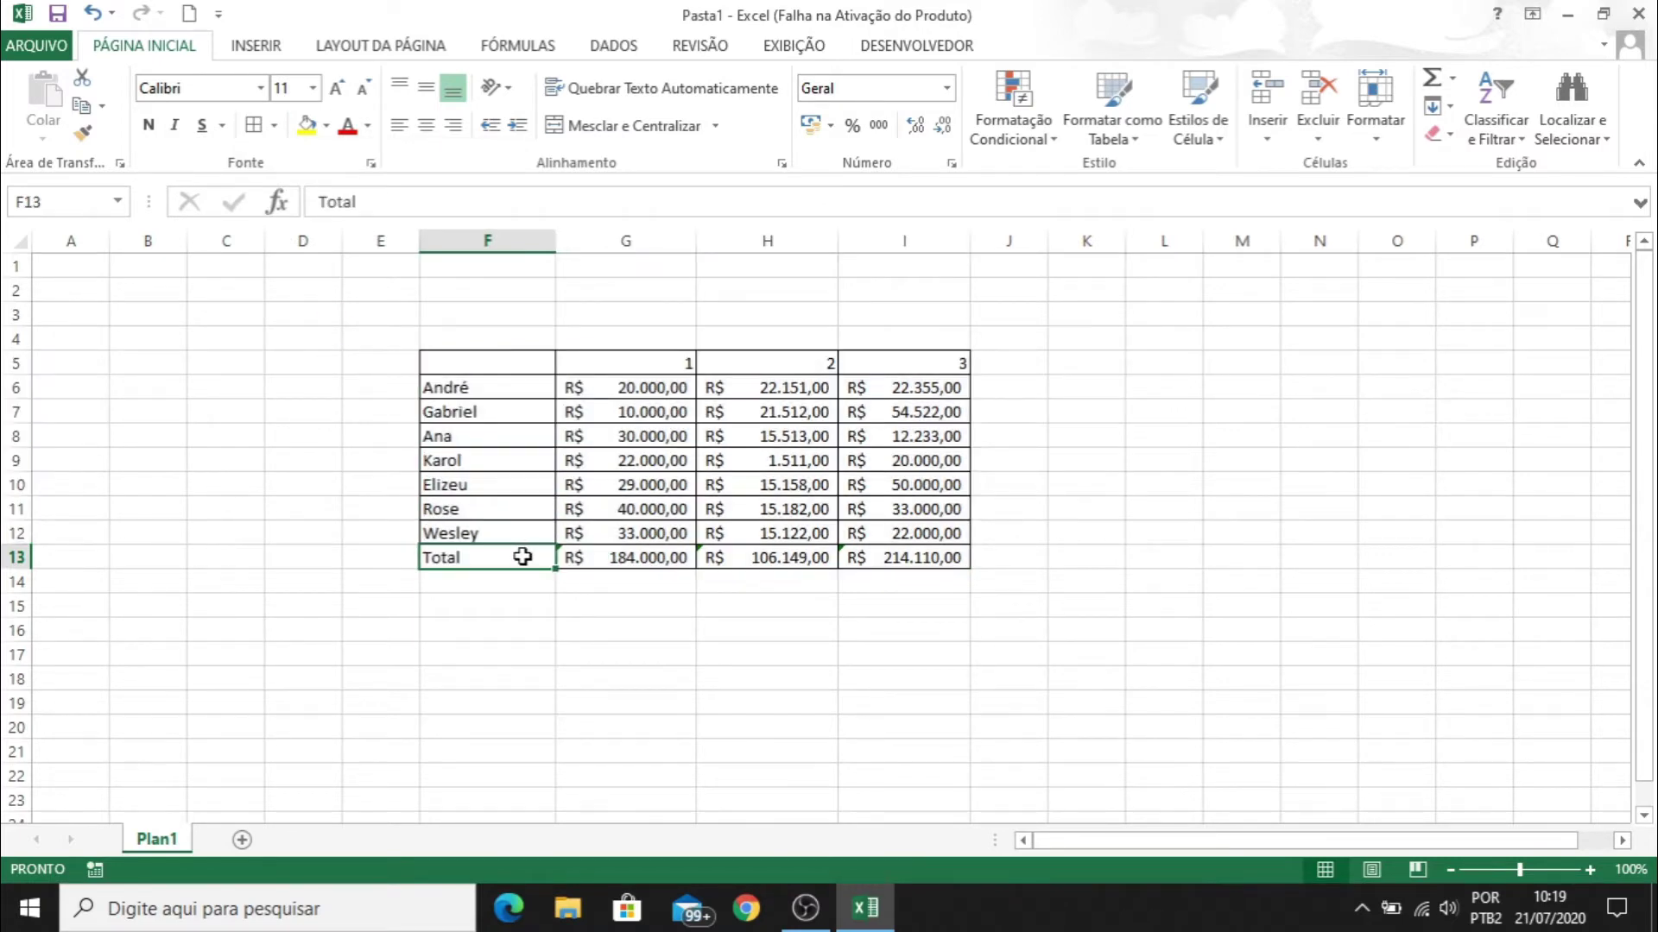
left_click_drag(523, 557, 915, 557)
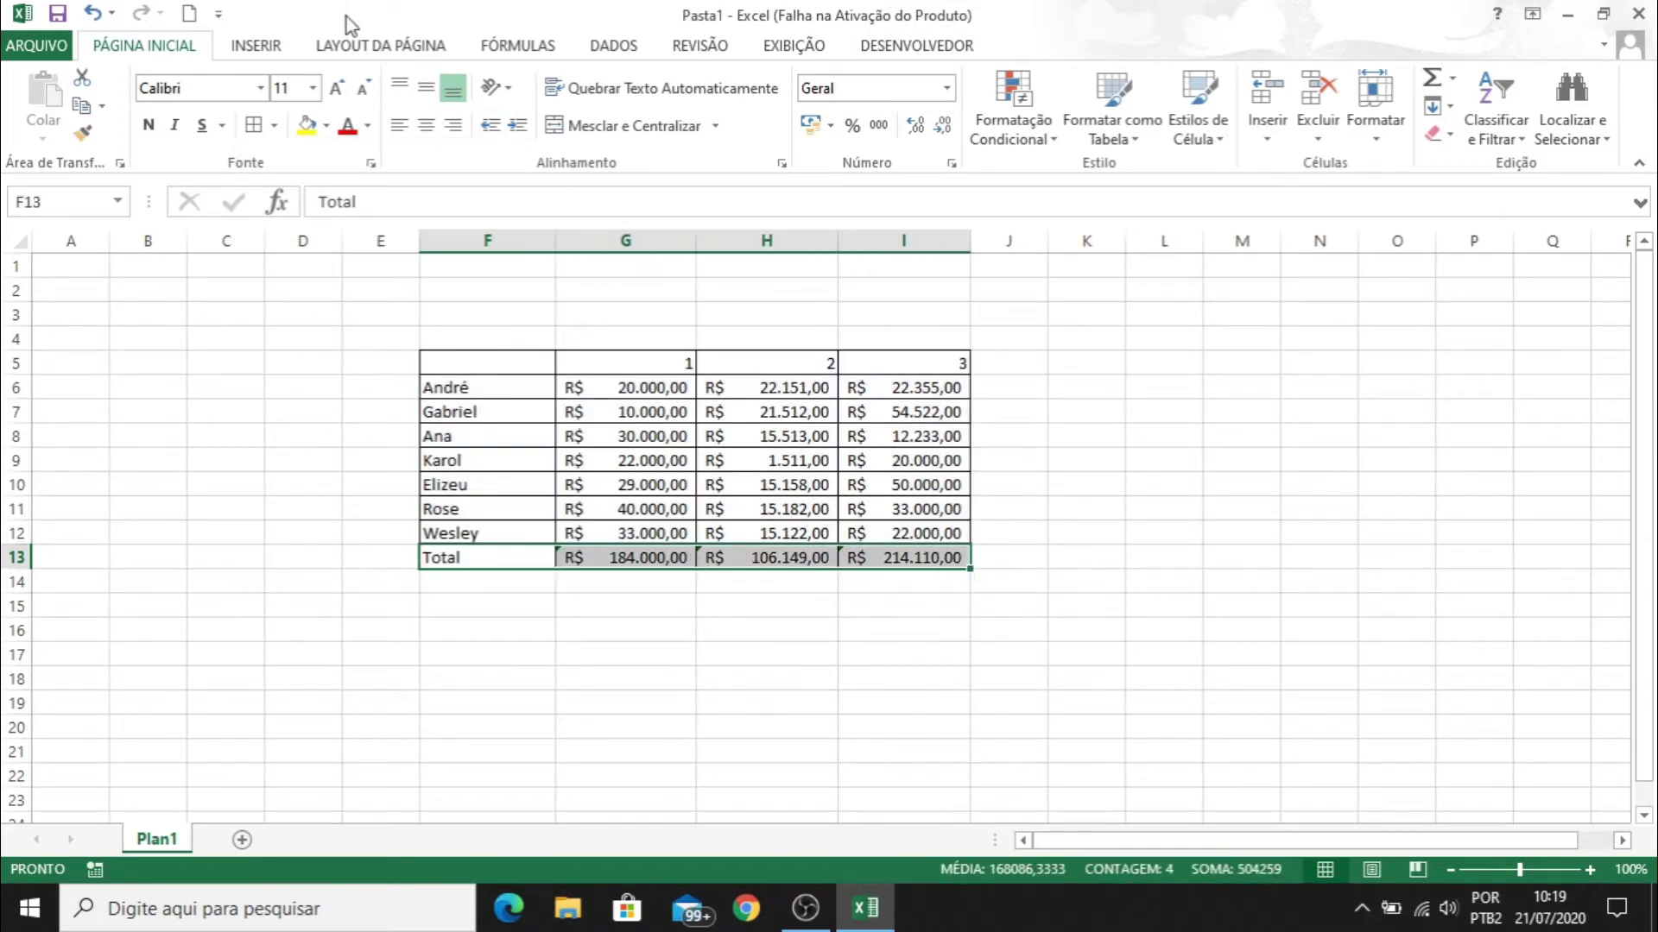
left_click(327, 127)
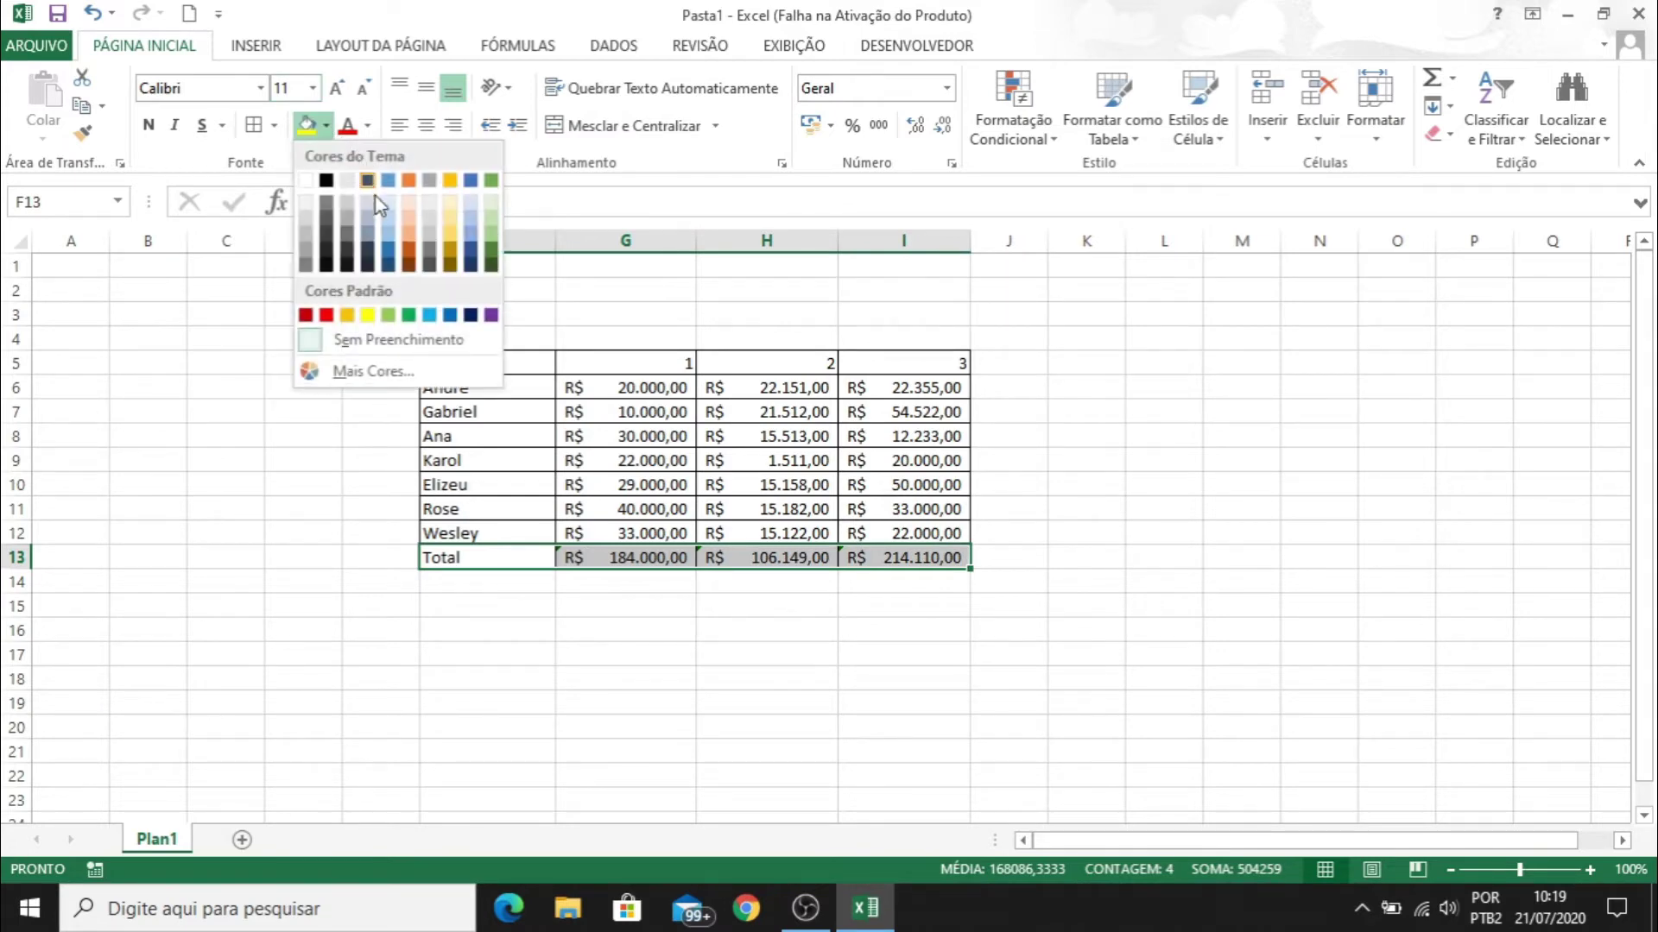
left_click(386, 245)
Fill the header row, cells F5:I5, with a darker blue theme color
left_click_drag(492, 366, 889, 369)
left_click(326, 127)
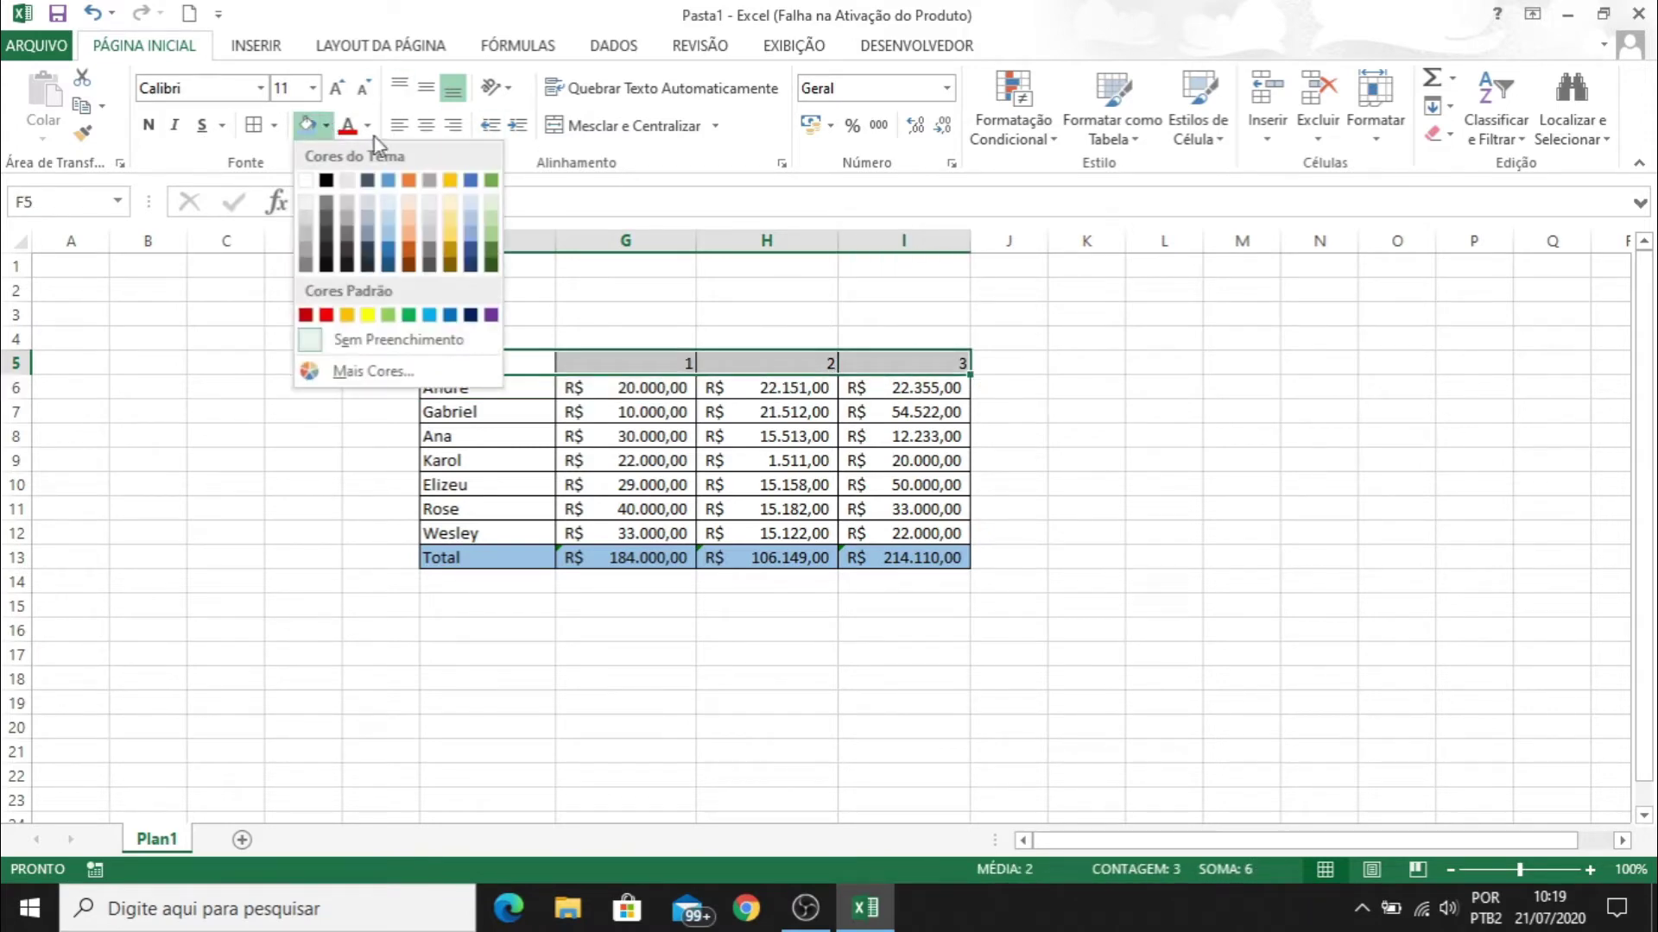
left_click(387, 249)
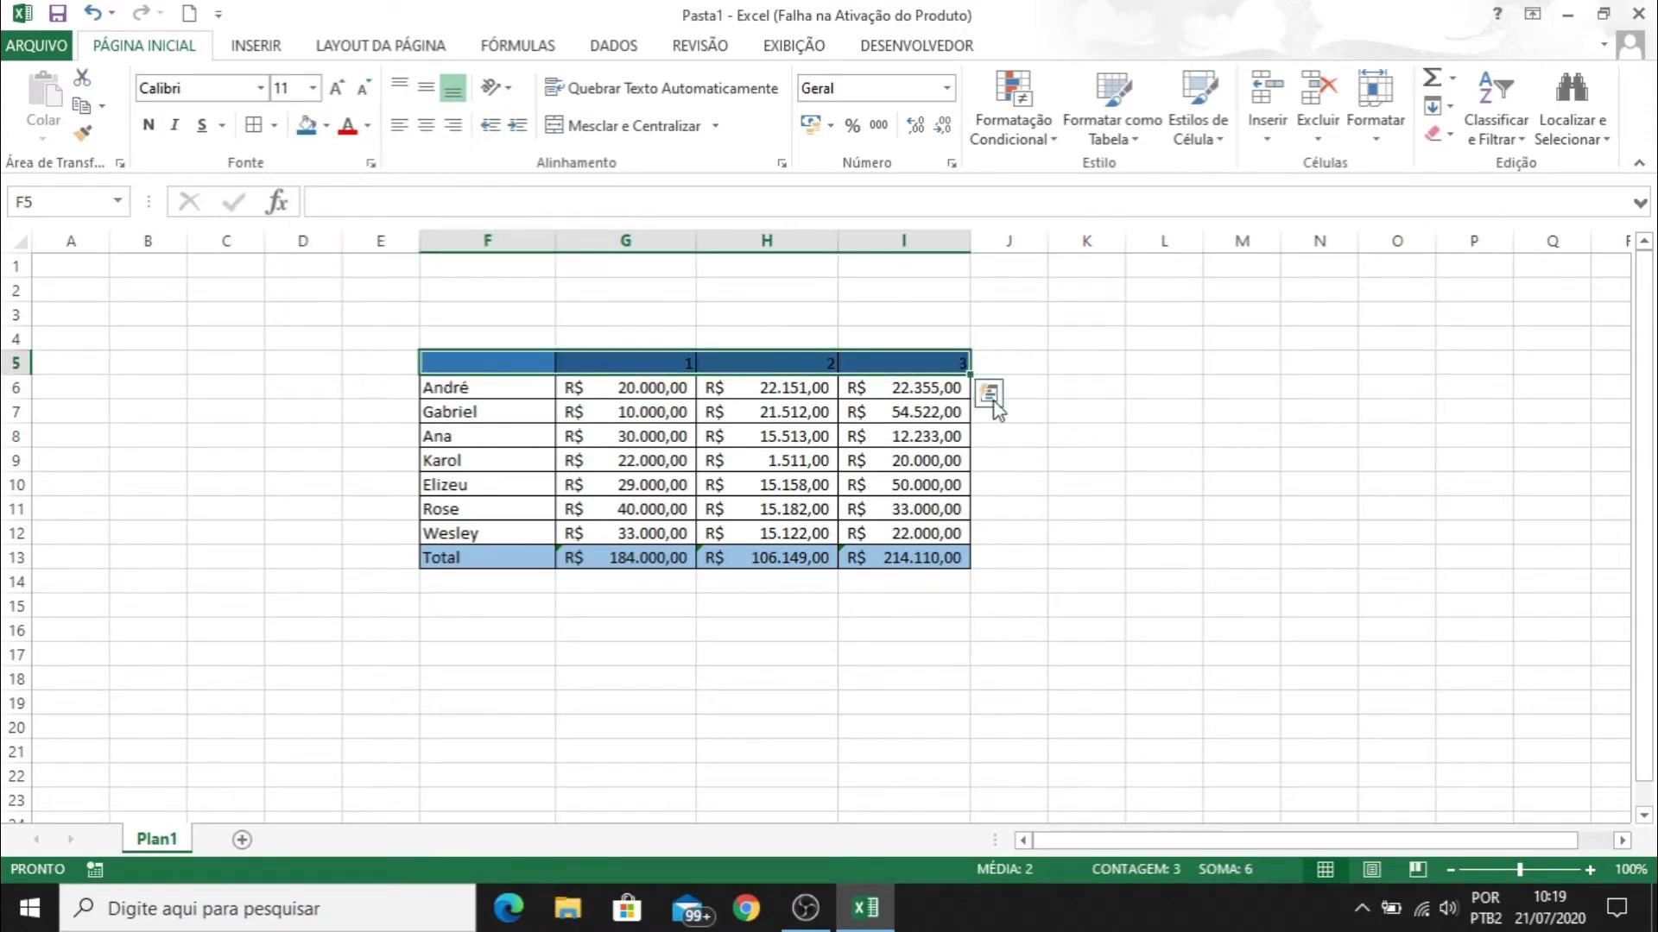
left_click(1004, 343)
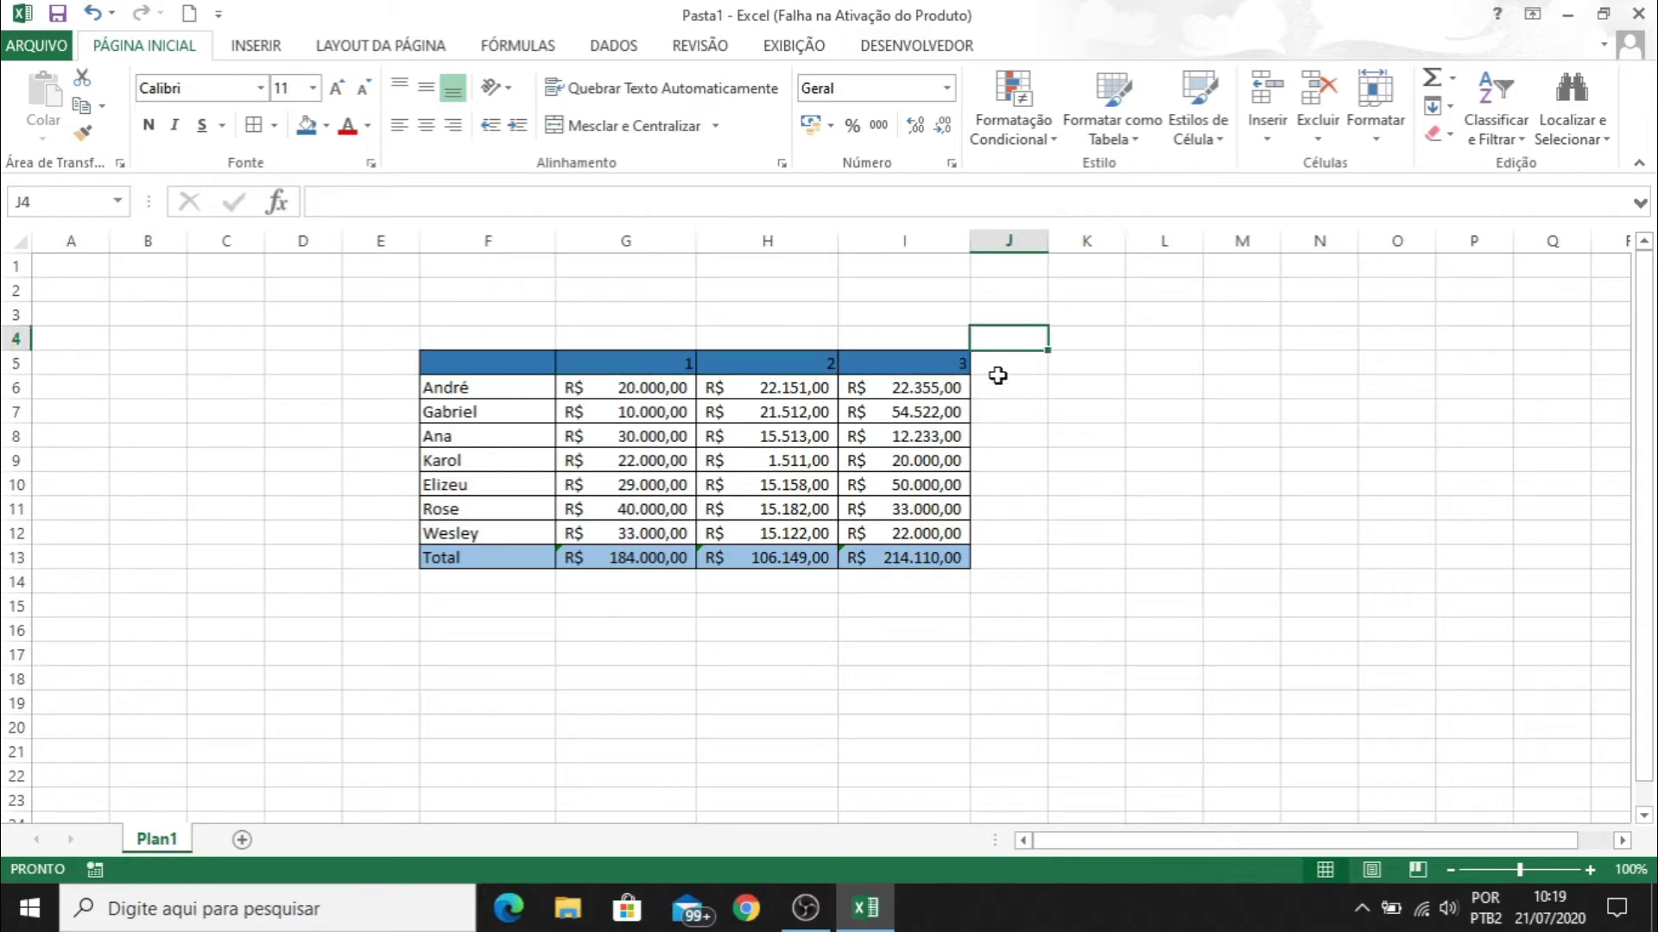
Widen column J and enter the header Total in cell J5
left_click(998, 366)
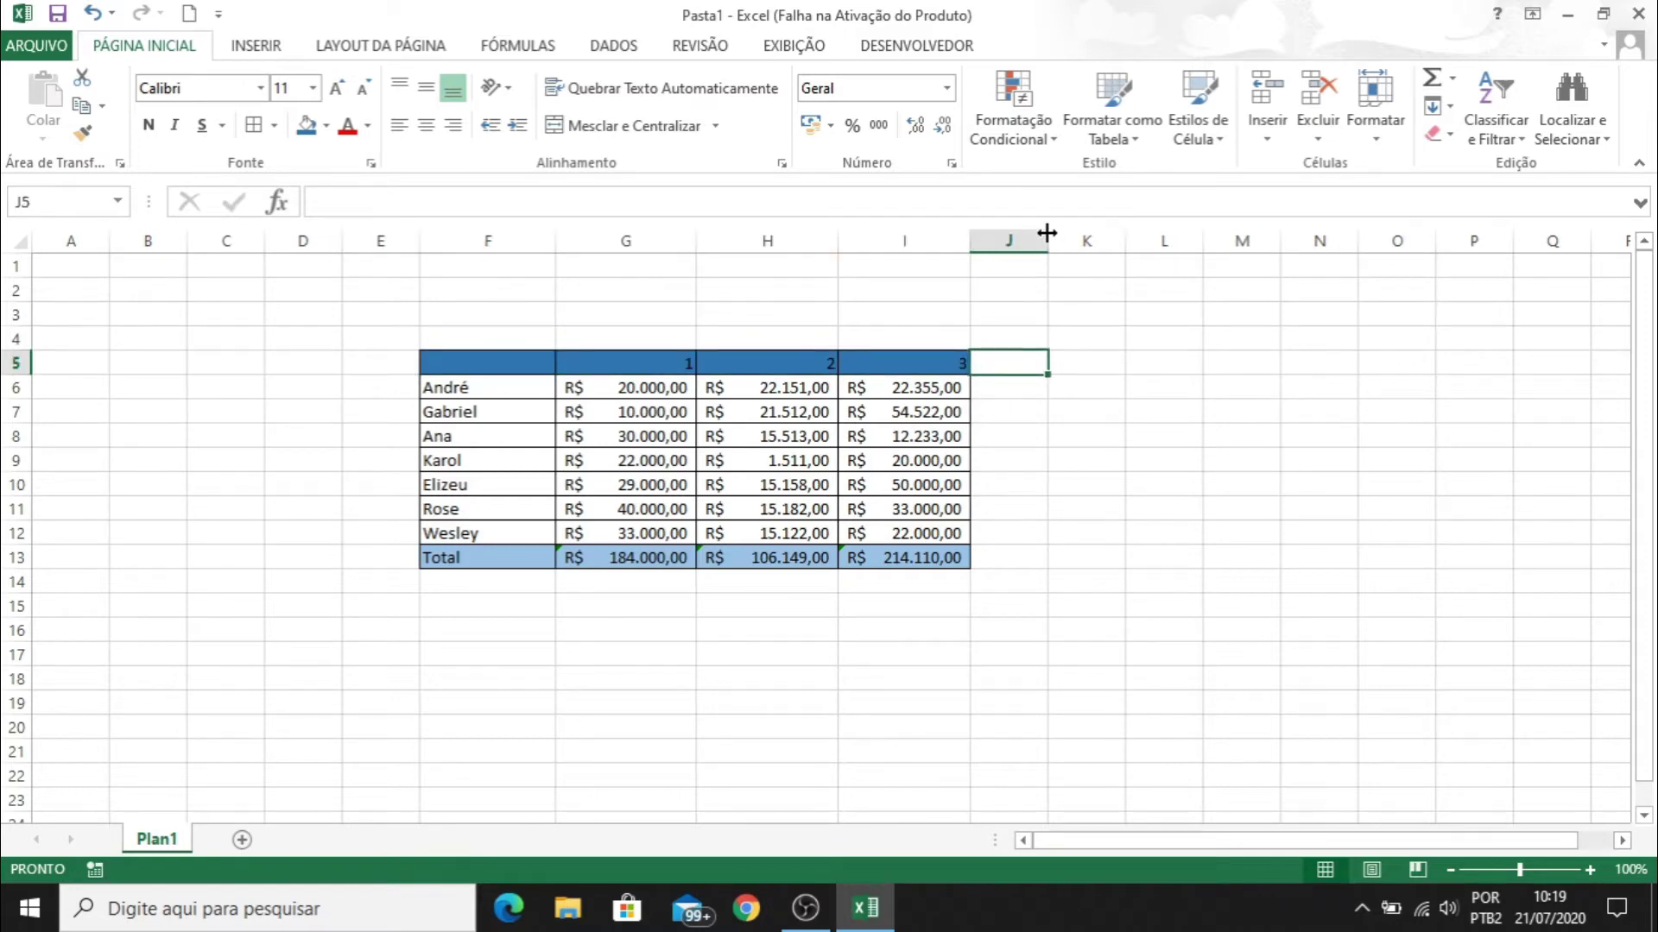
left_click_drag(1046, 233, 1132, 233)
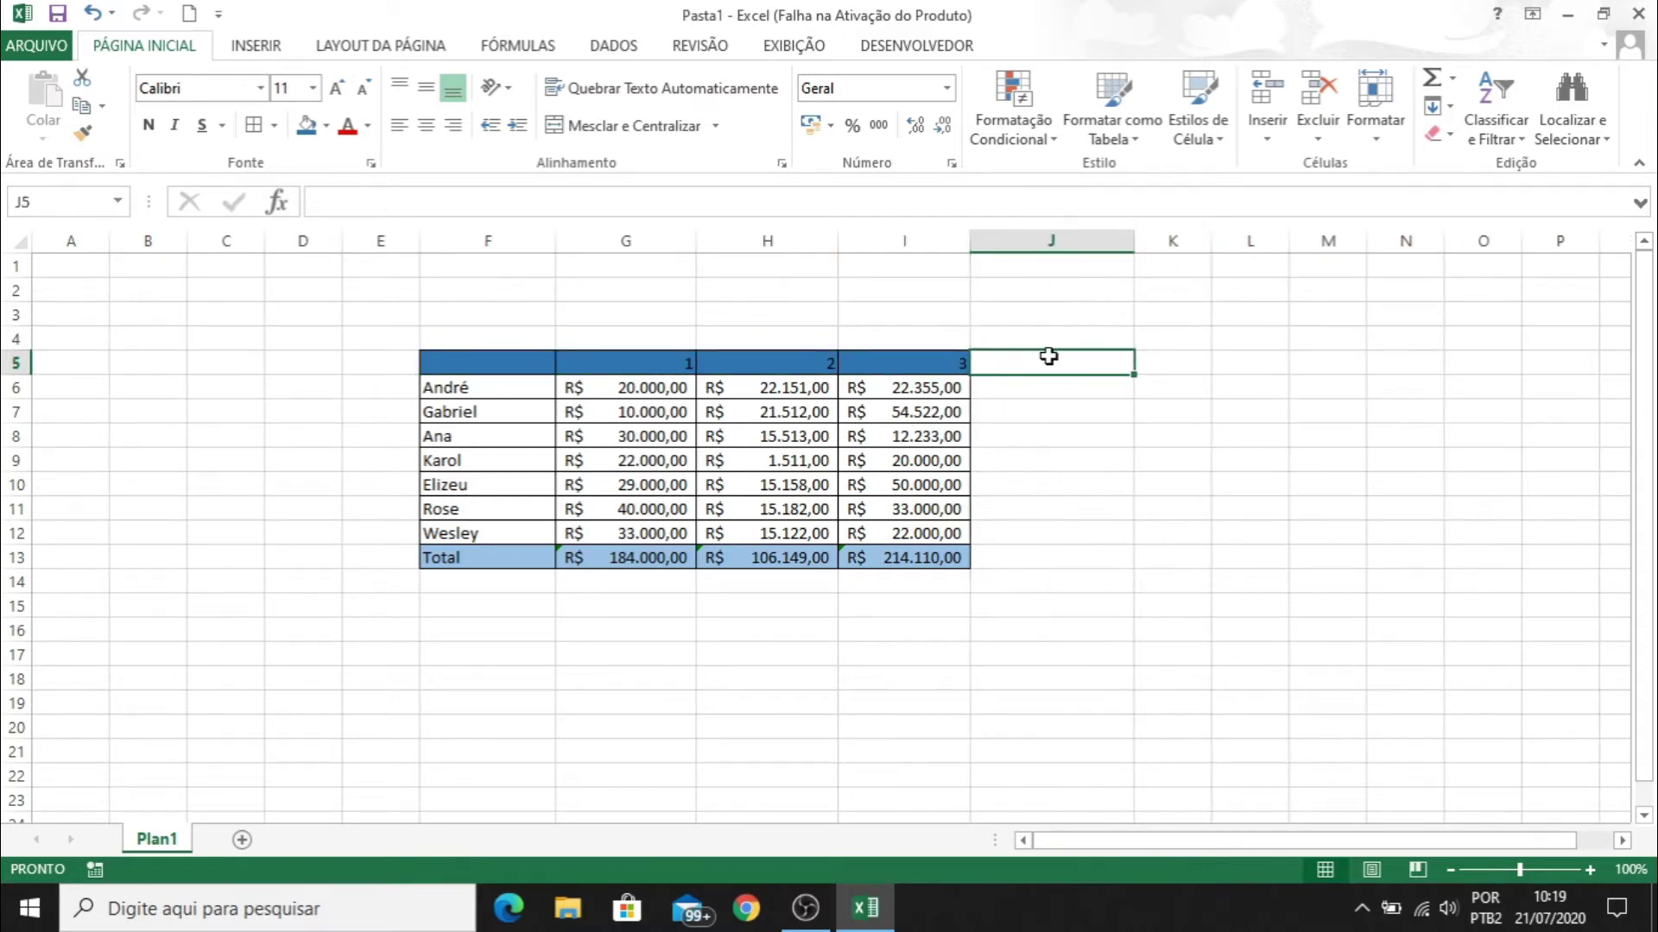
type("Total")
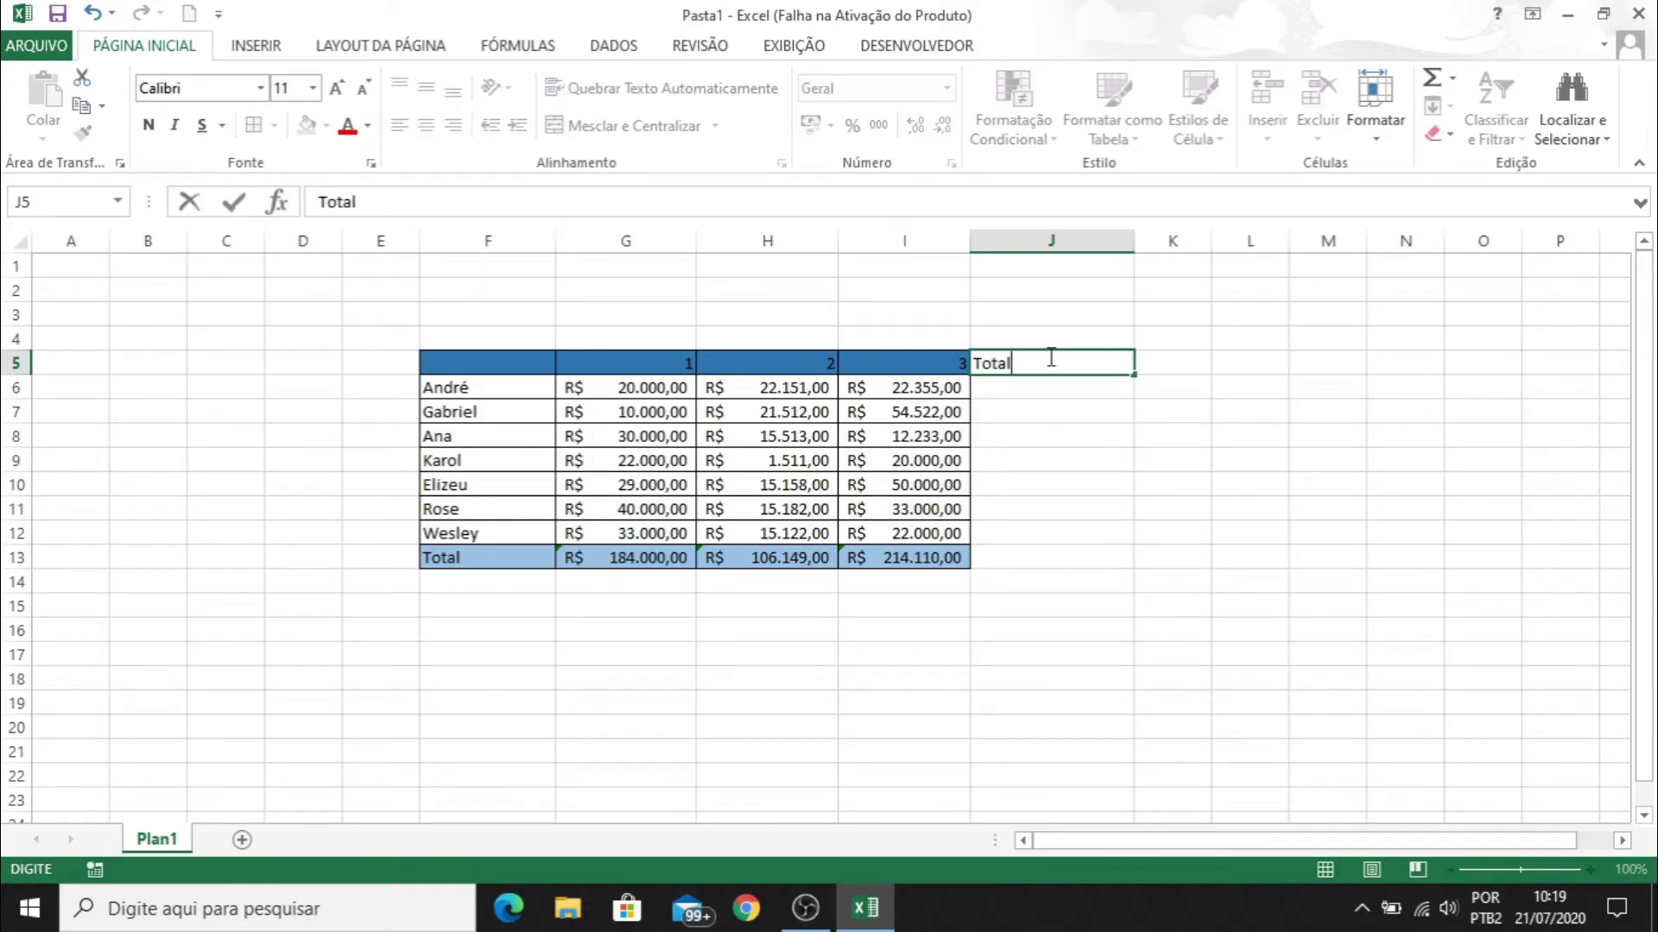
key("Return")
Total the first person's row in cell J6 with SOMA over G6:I6 and fill the formula down to J12
type("=soma")
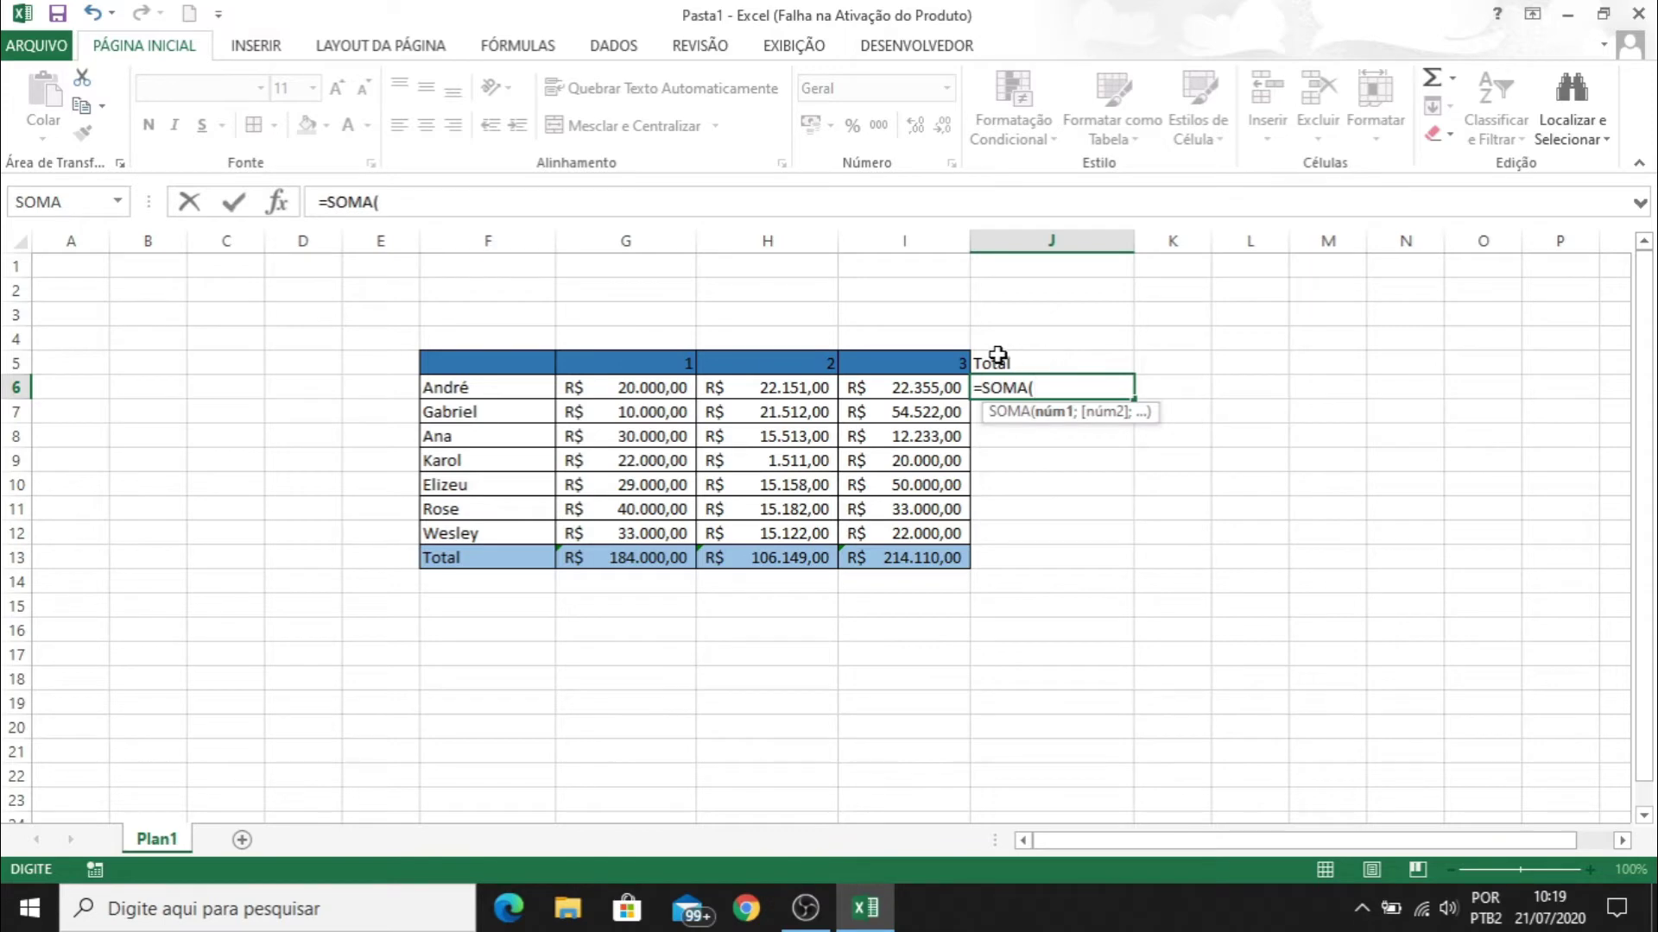
left_click_drag(646, 385, 908, 375)
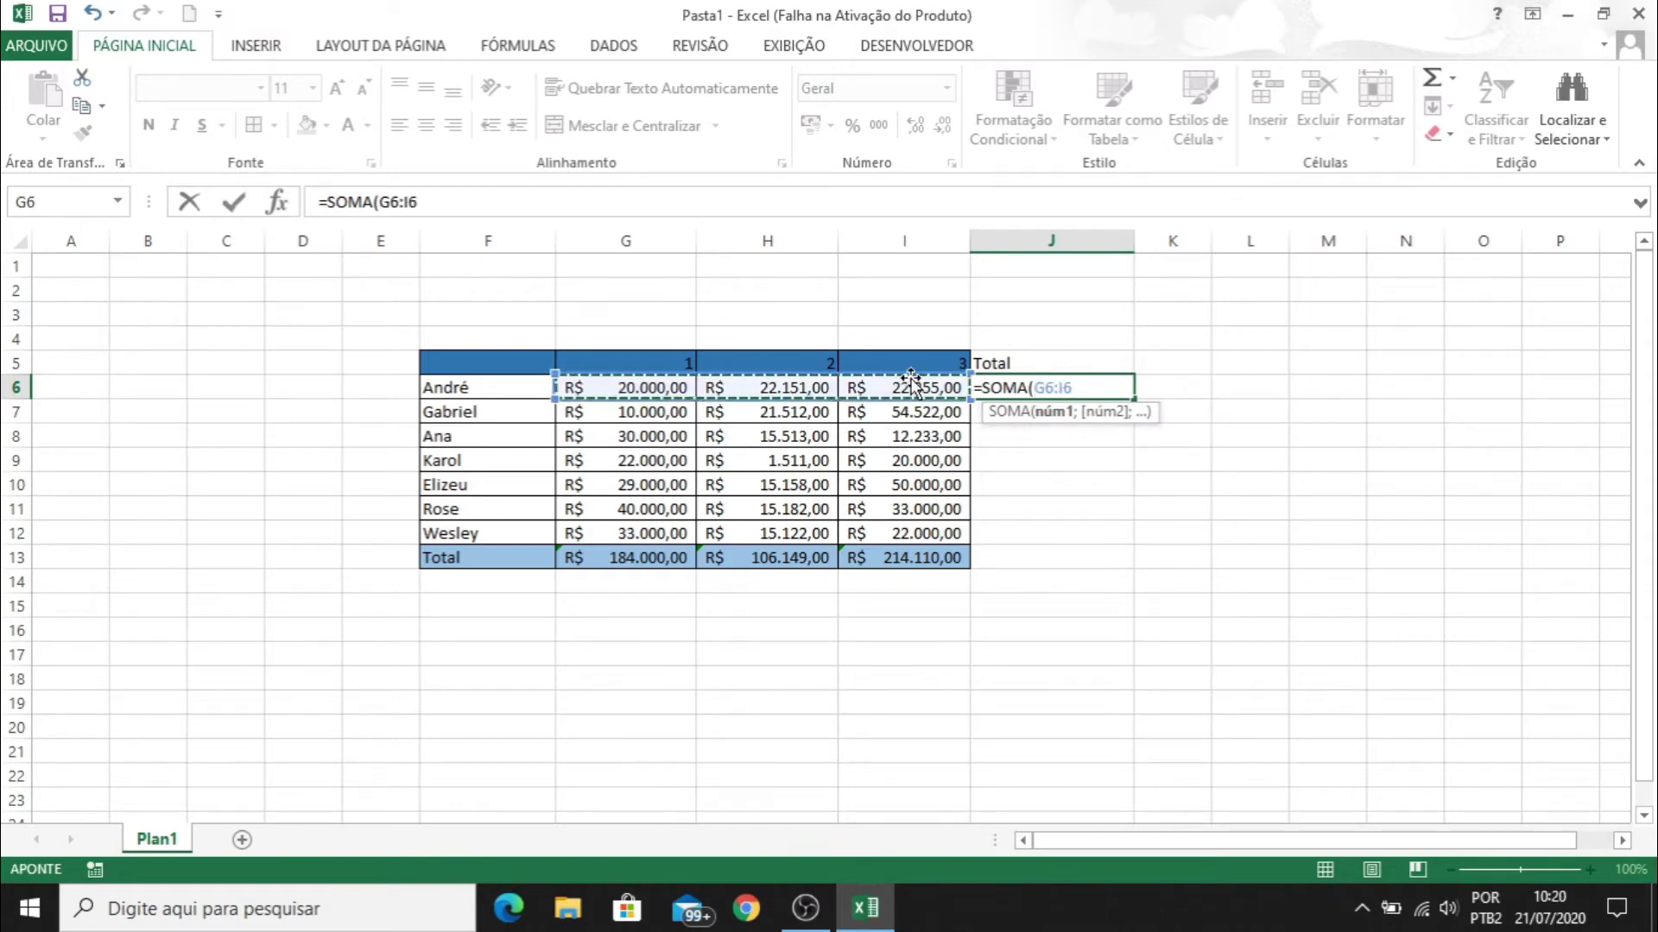
key("Return")
left_click(1107, 388)
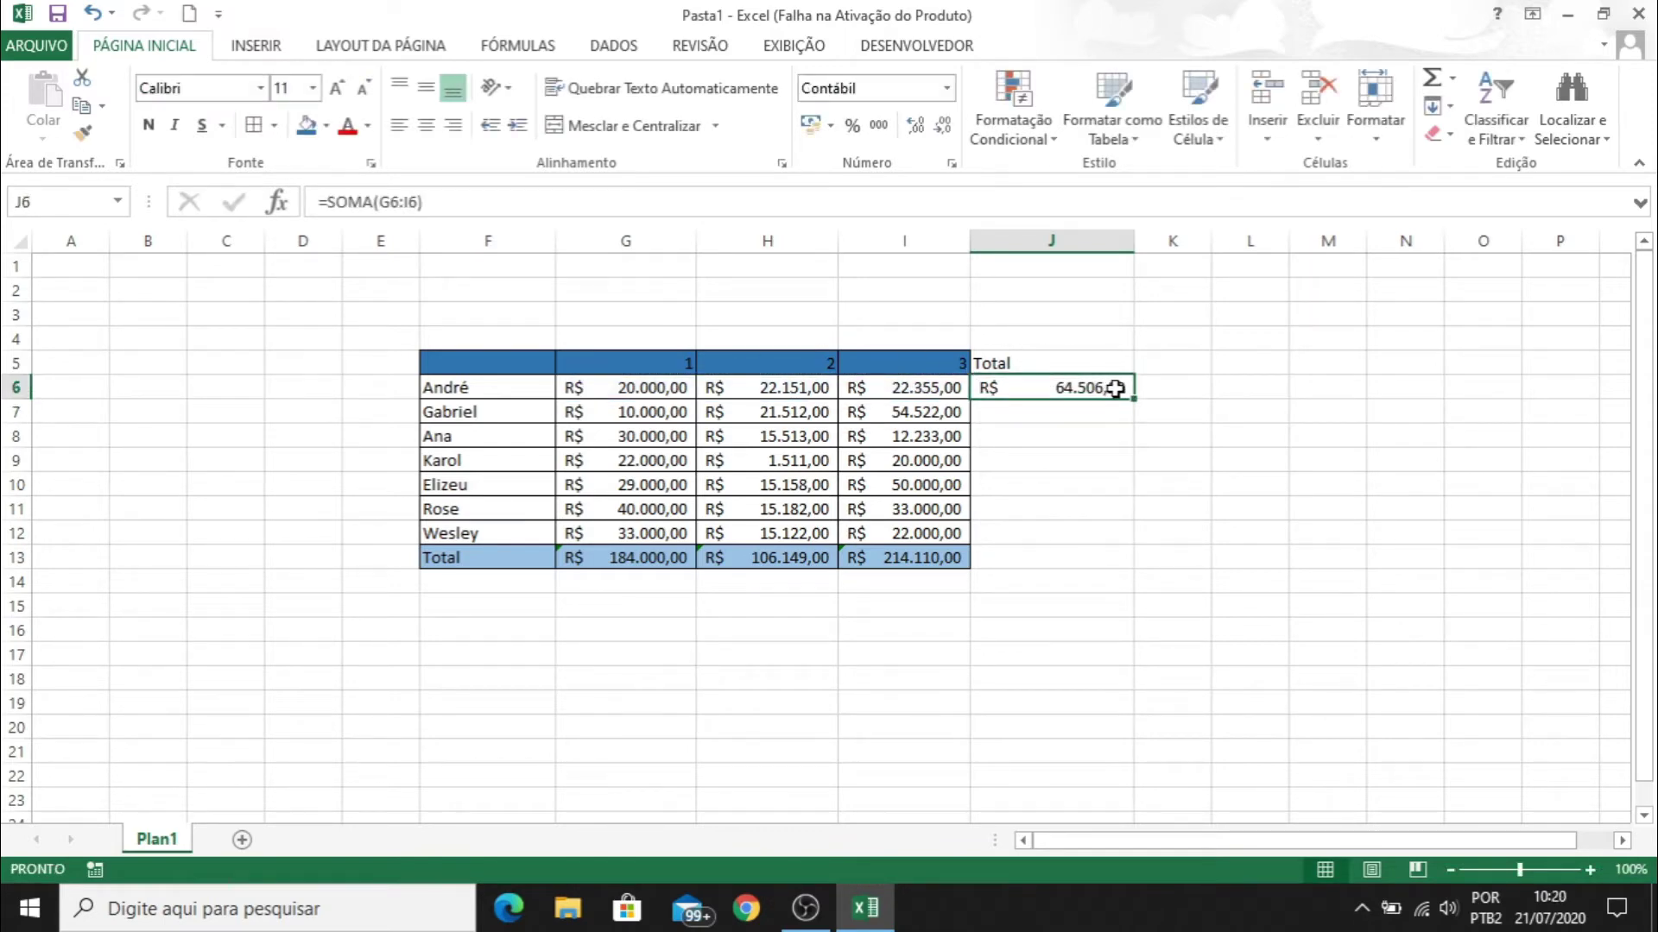
left_click_drag(1135, 398, 1110, 538)
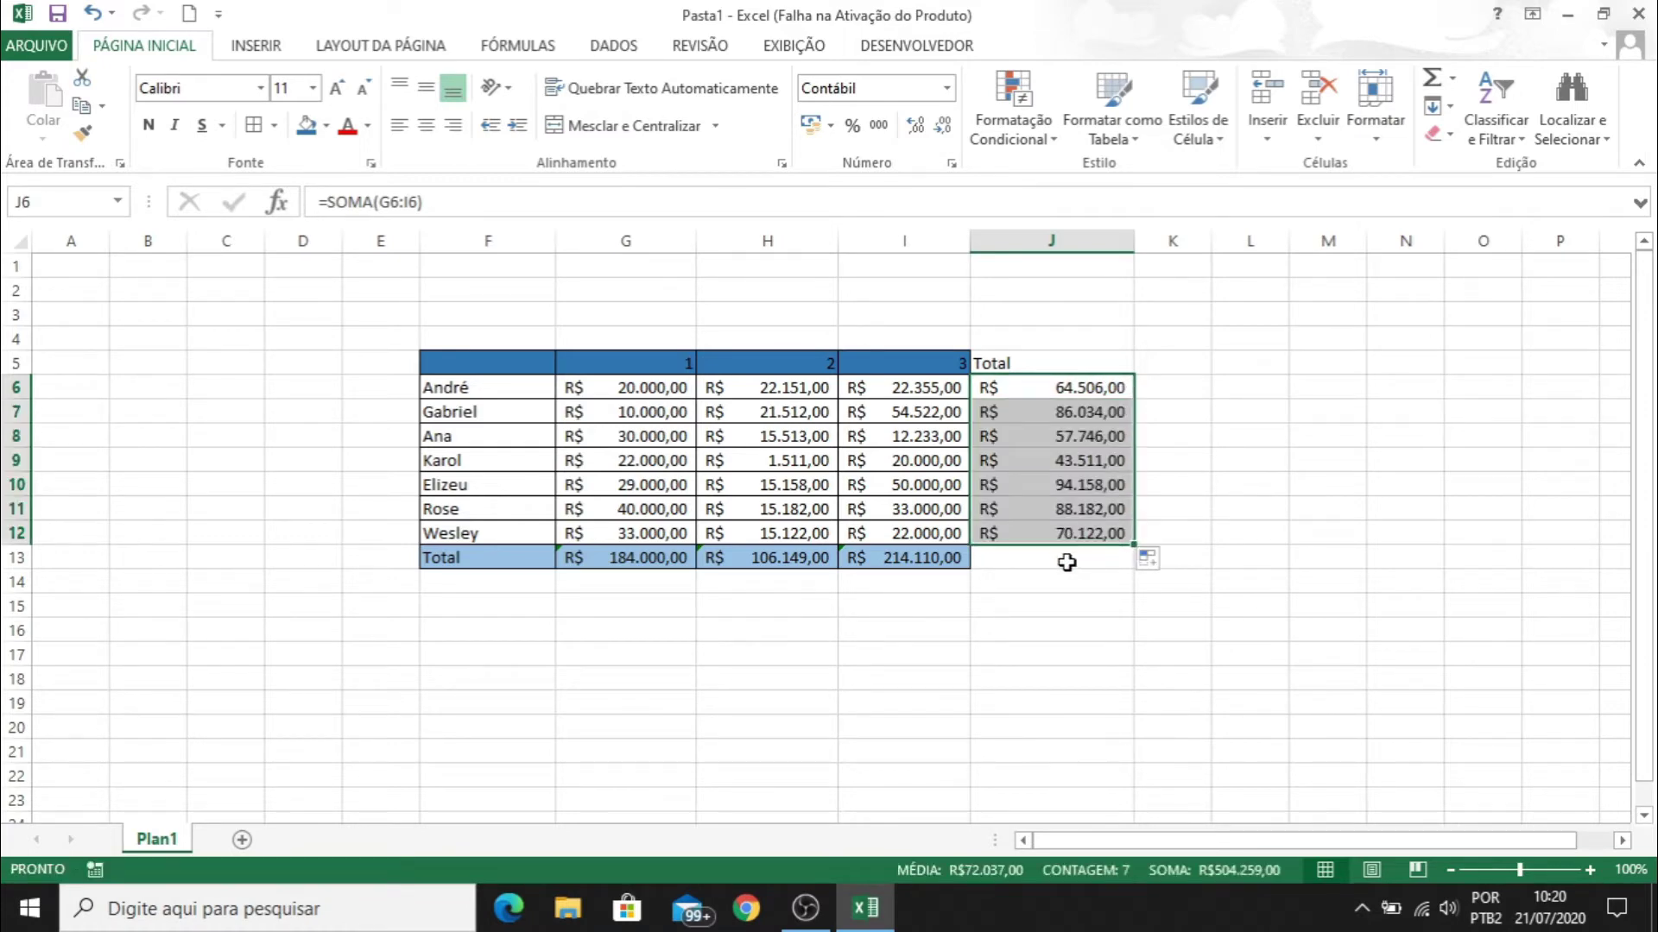
Add the grand total in cell J13 with the SOMA function over the range J6:J12
left_click(1069, 561)
type("=soma")
key("Tab")
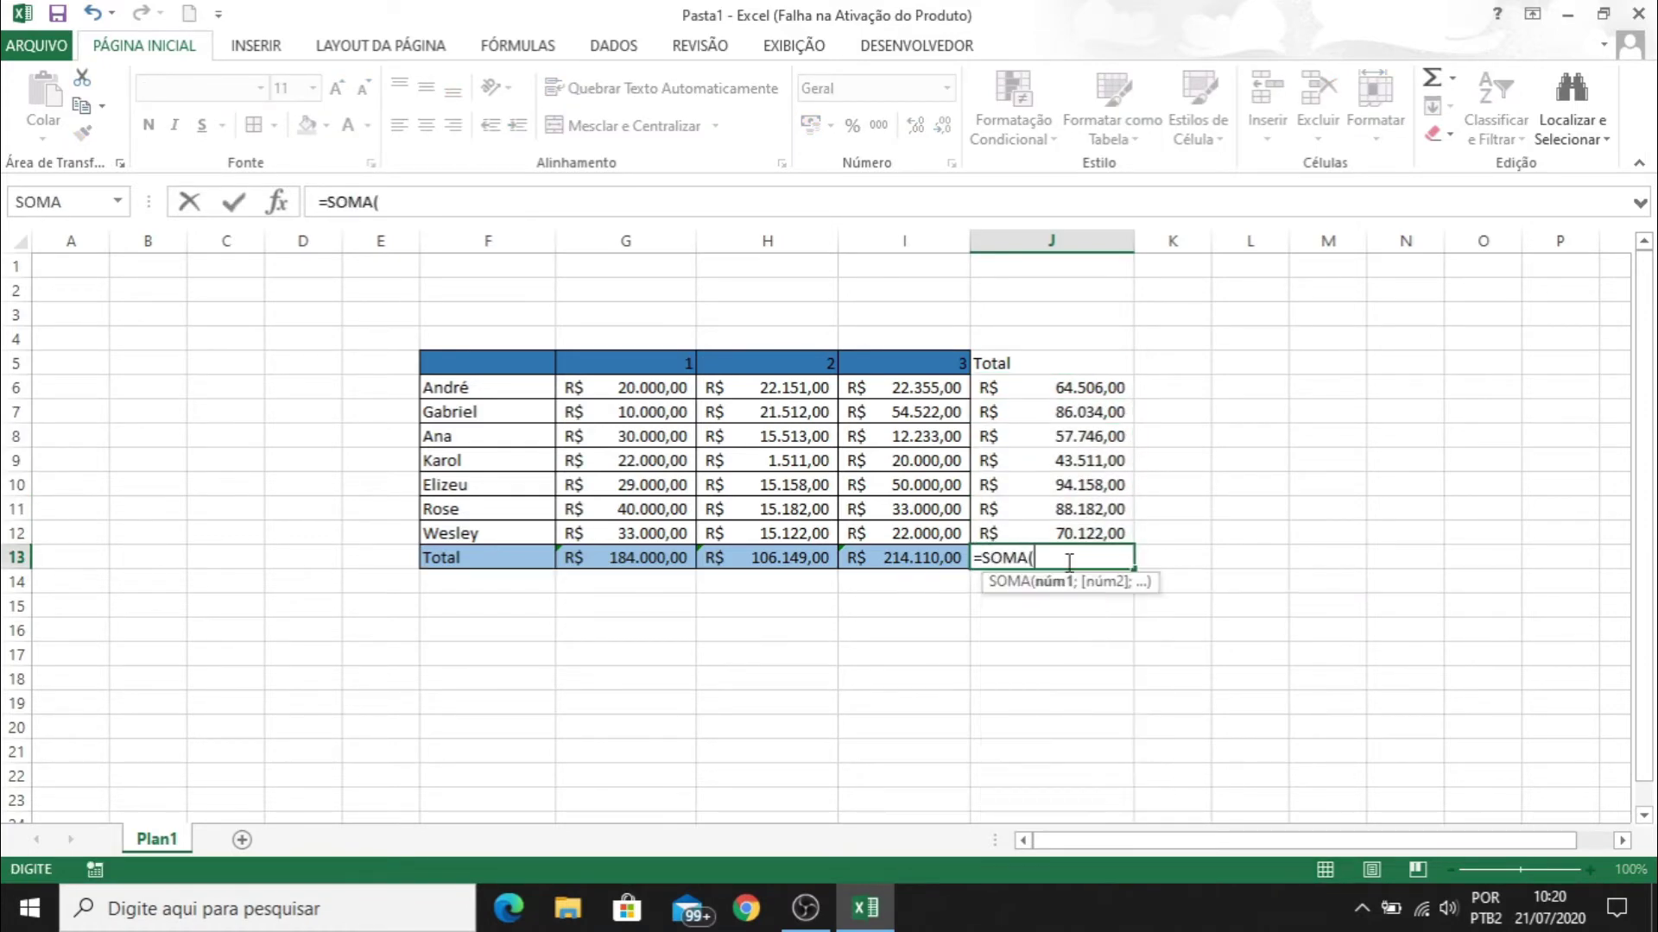
left_click(1058, 386)
left_click_drag(1058, 386, 1122, 533)
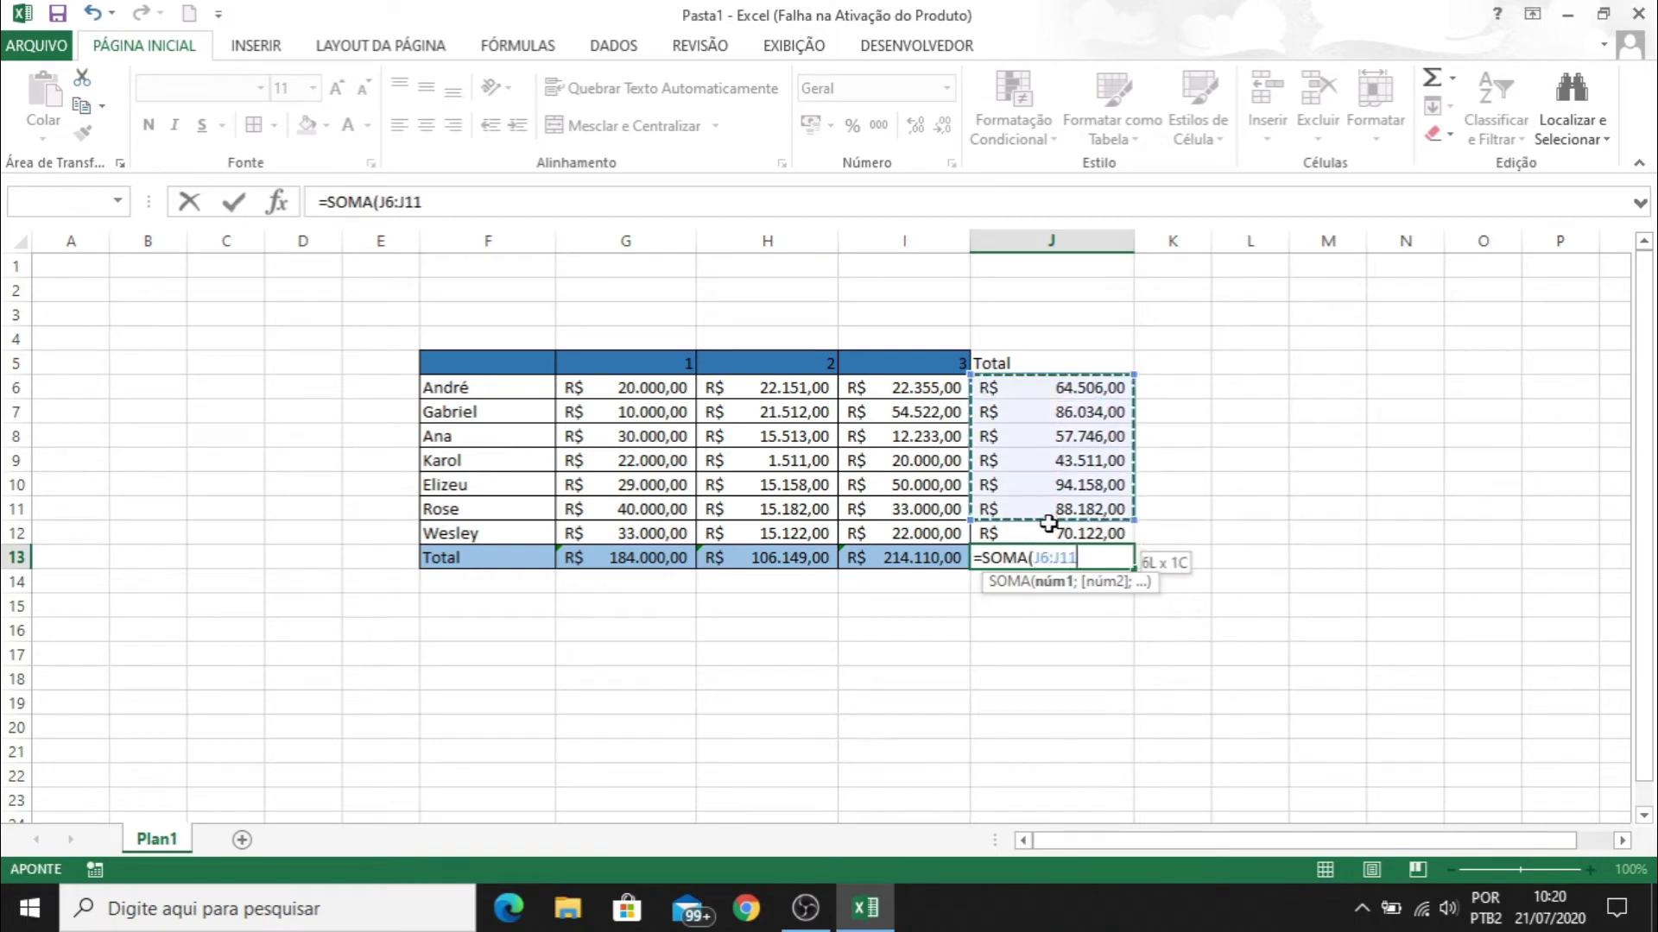
key("Return")
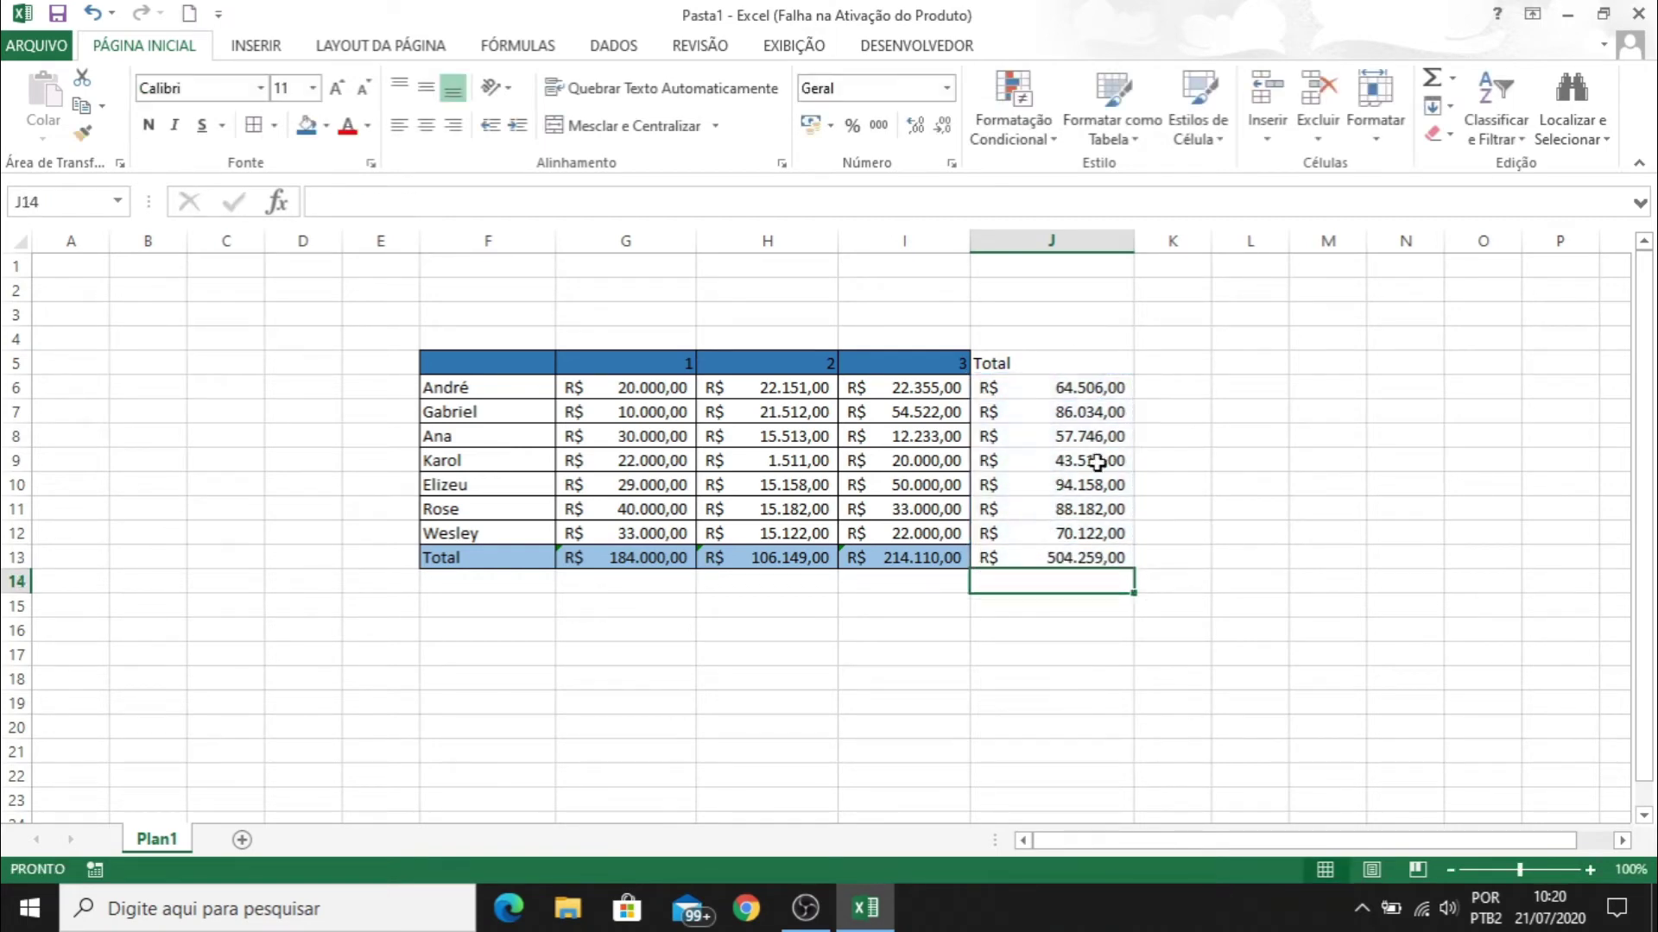
Enter the header Situação in cell K5 and widen column K
left_click(1177, 364)
type("Situação")
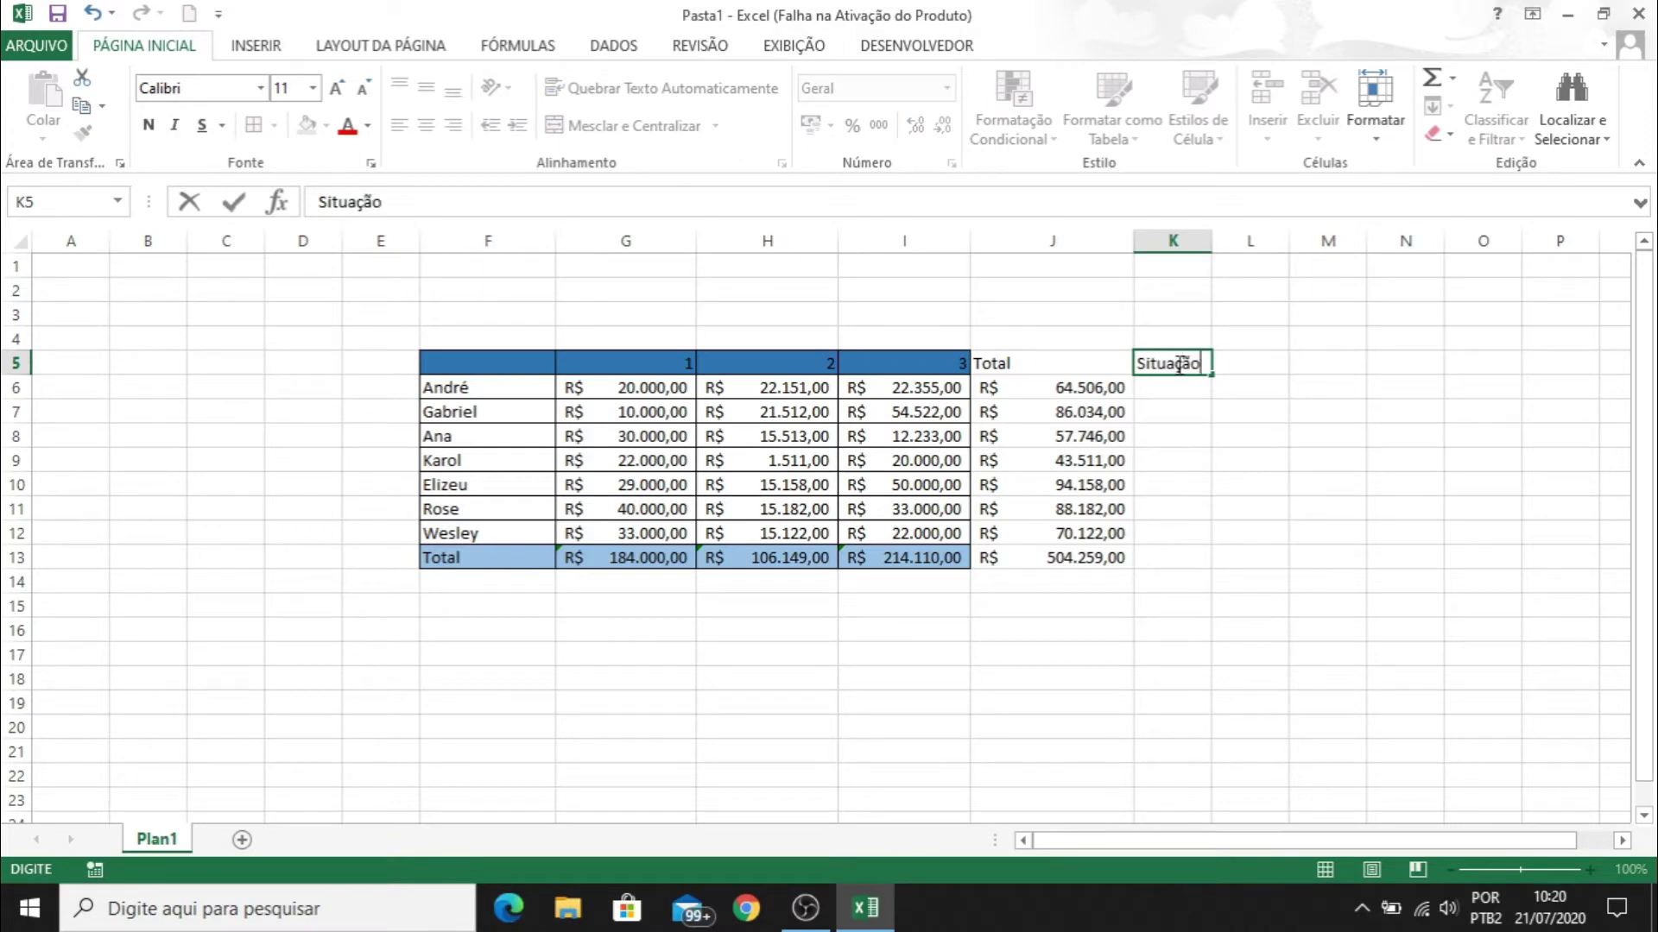
key("Return")
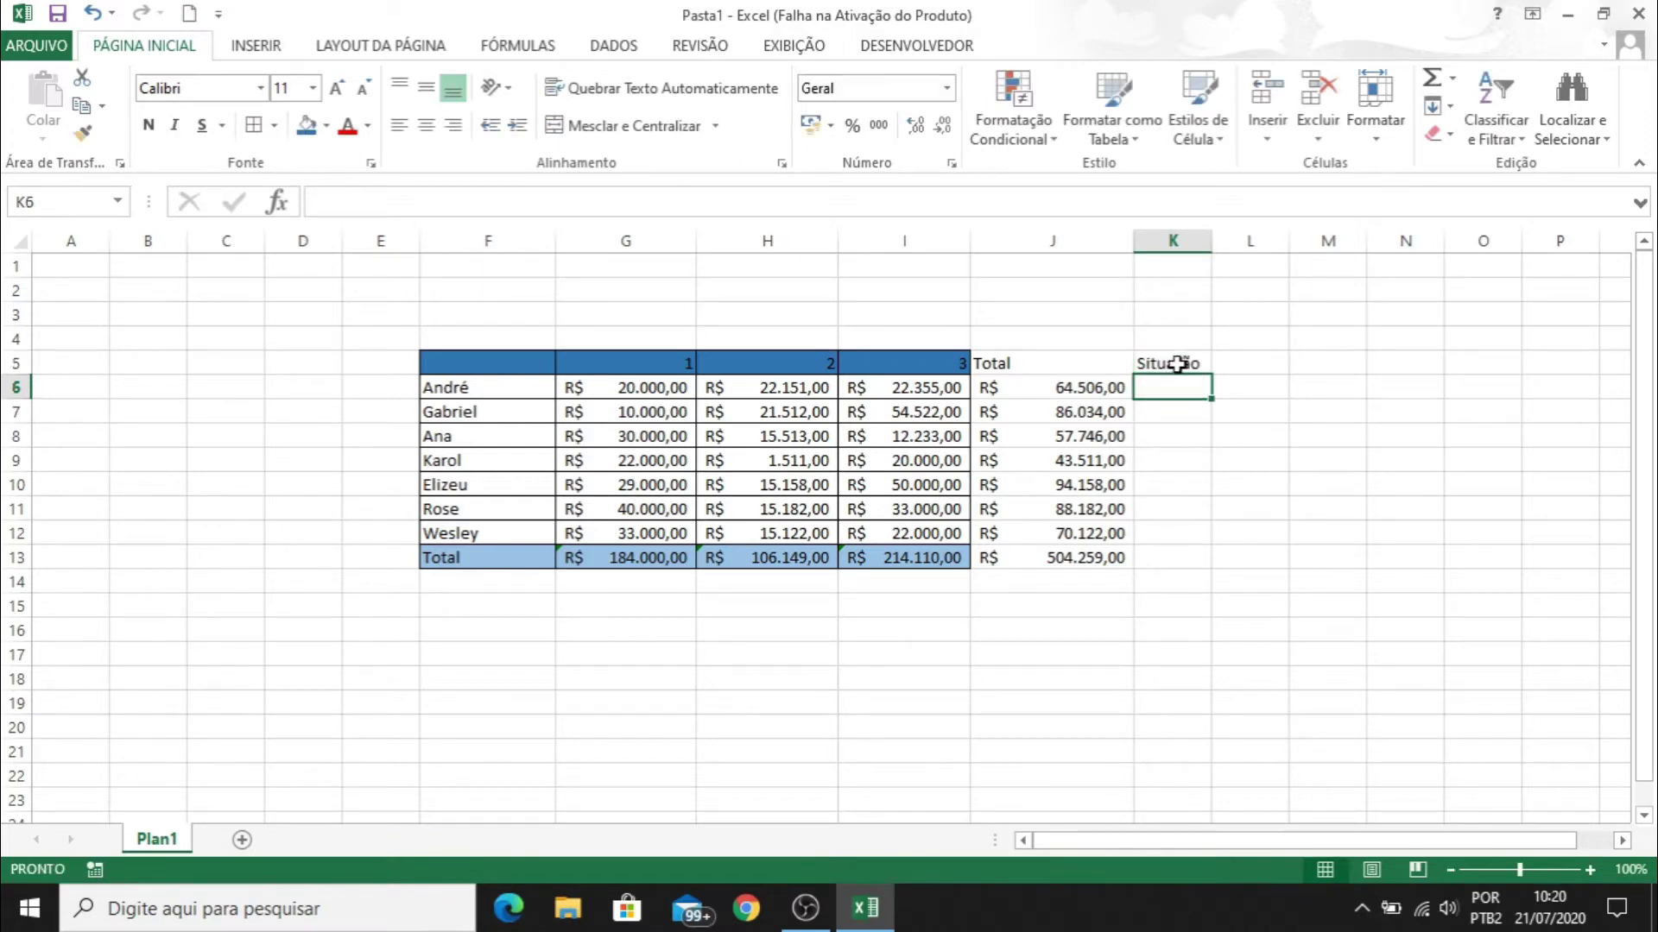
left_click_drag(1210, 243, 1263, 242)
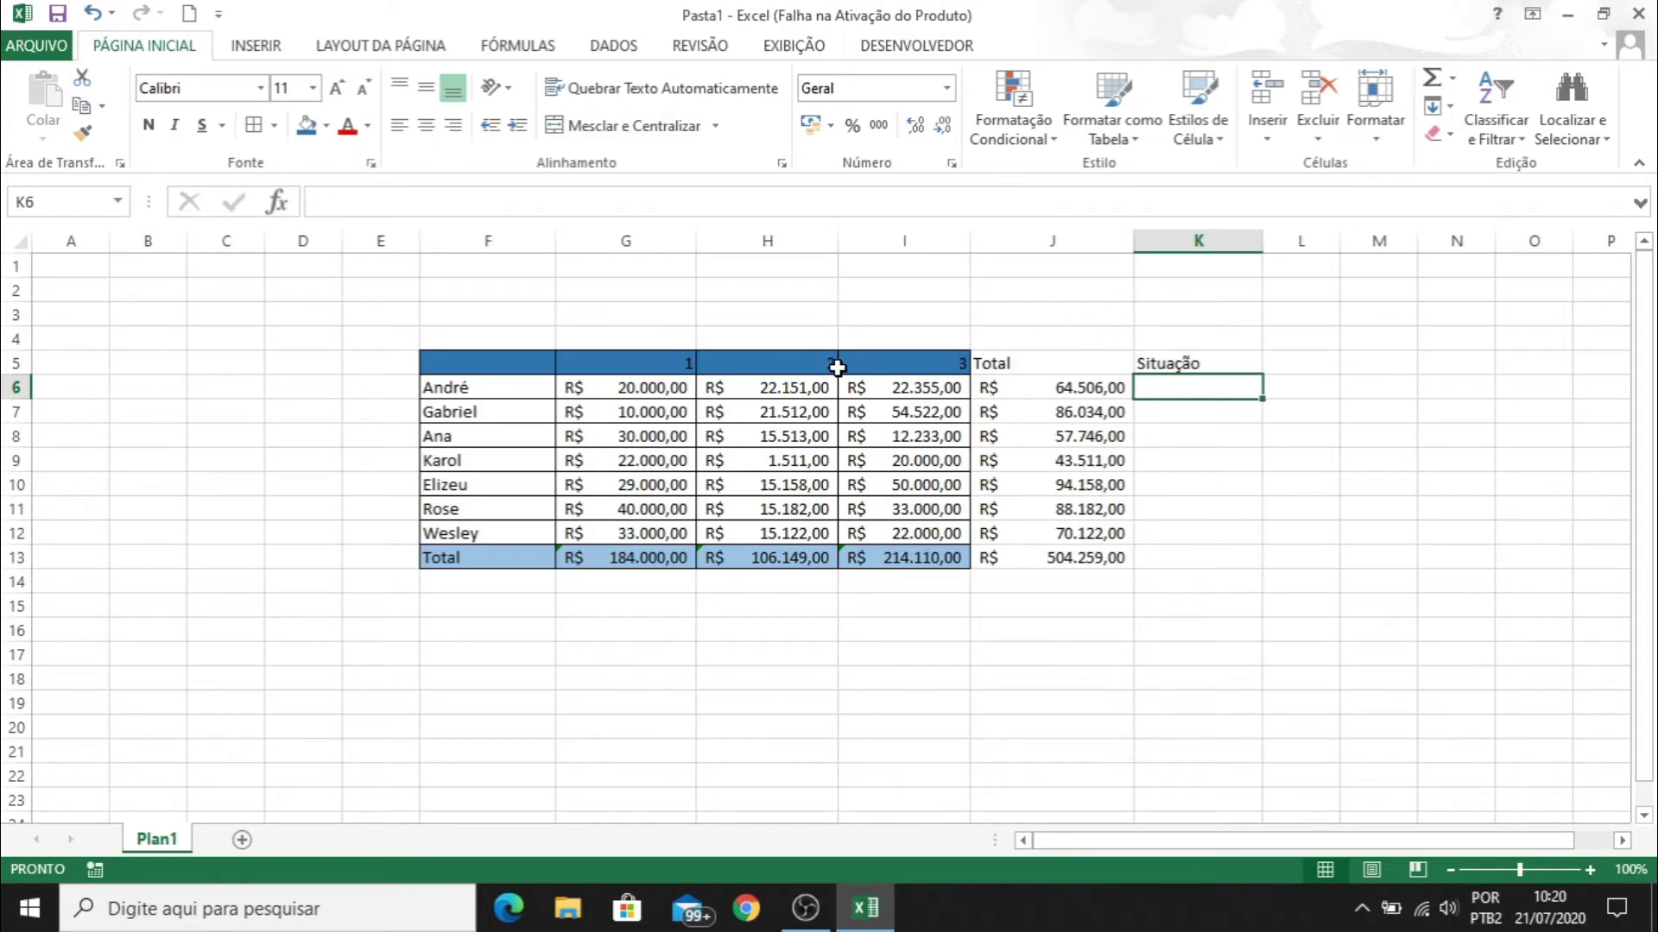
Copy the header formatting from cells H5:I5 onto the Total and Situação headers in J5:K5
left_click_drag(781, 362, 880, 359)
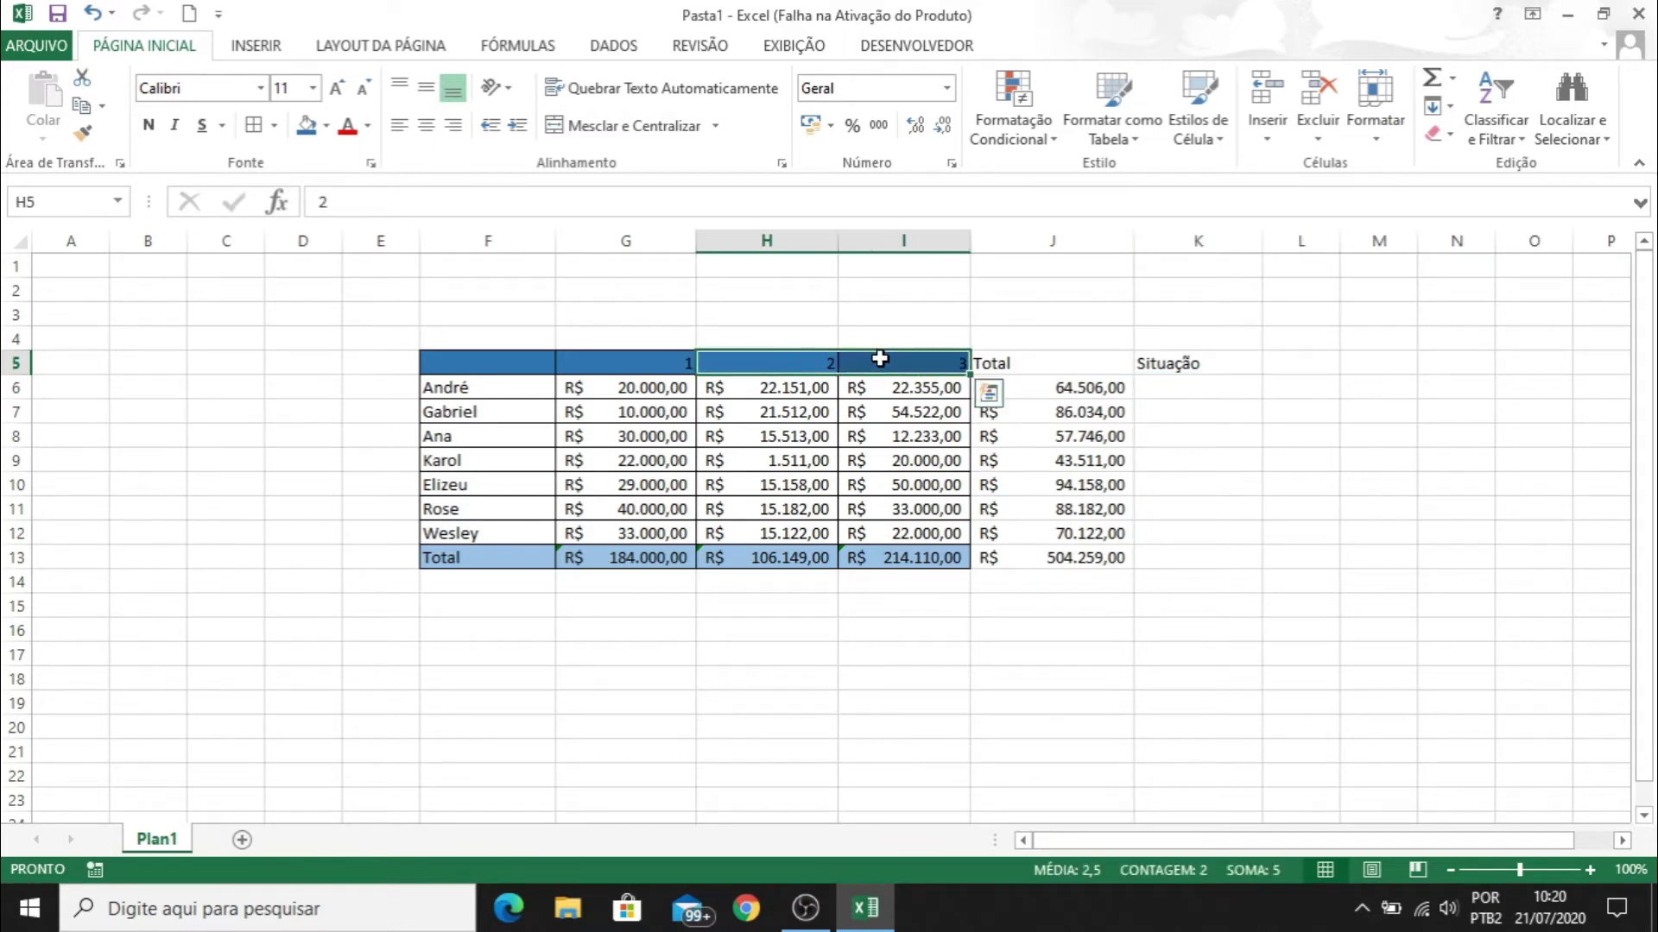
left_click(82, 132)
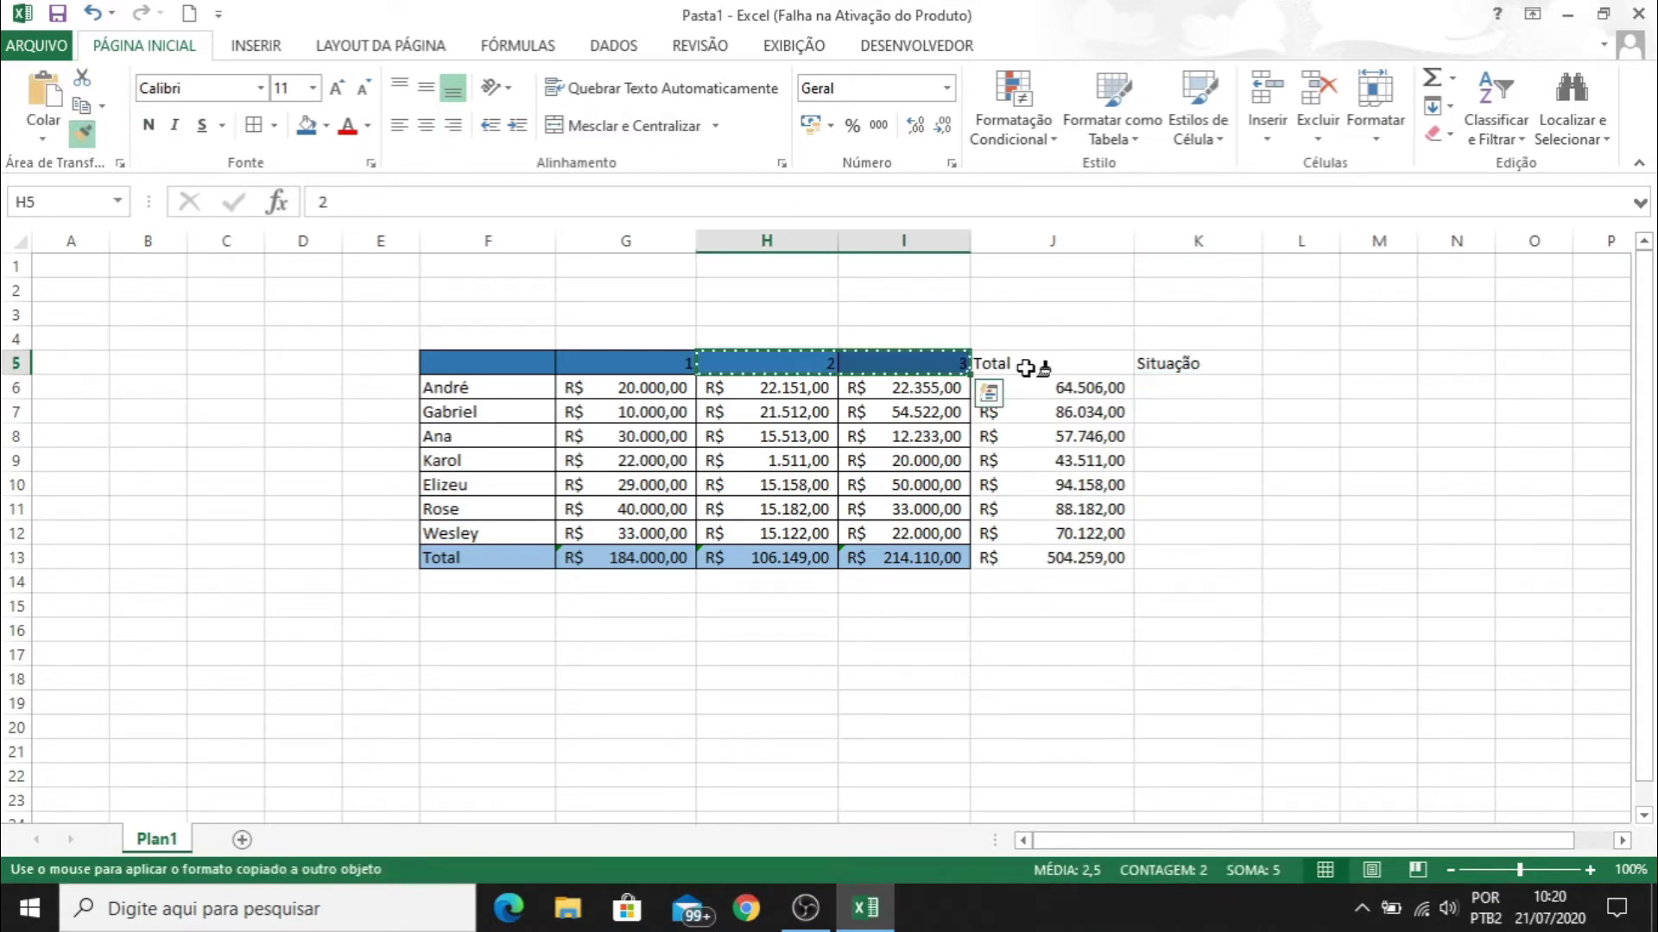
left_click_drag(1032, 362, 1162, 359)
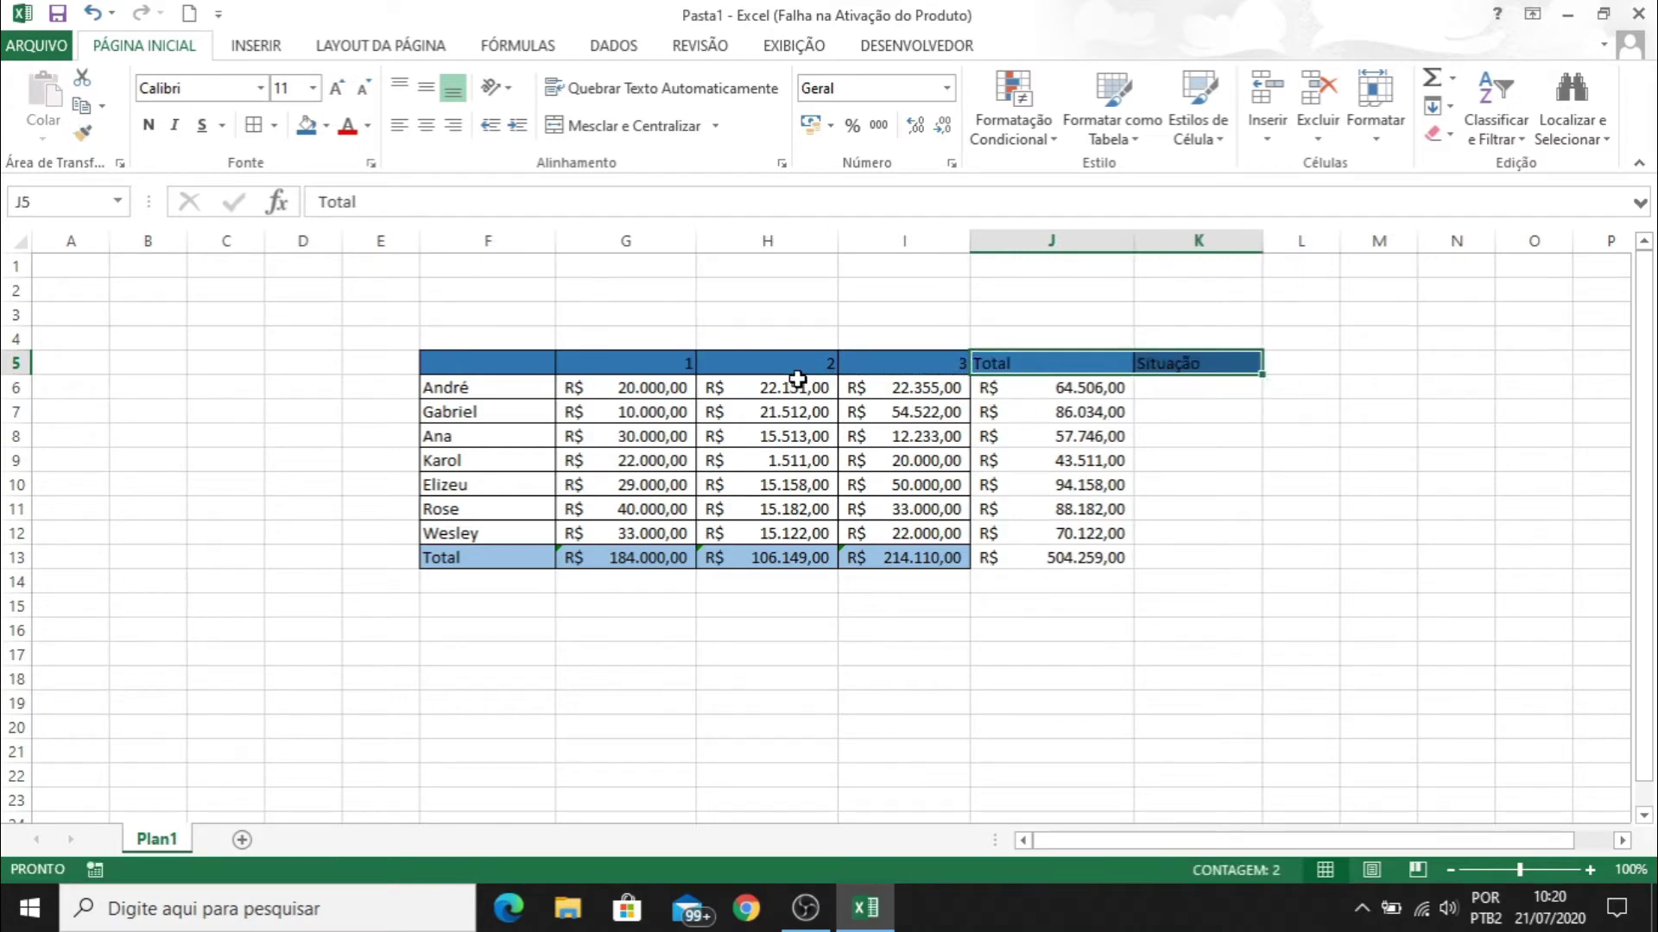
Copy the body and total row formatting from H6:I13 onto the Total and Situação cells in J6:K13
mouse_move(793, 386)
left_mouse_down()
mouse_move(913, 549)
mouse_move(918, 530)
mouse_move(911, 557)
left_mouse_up()
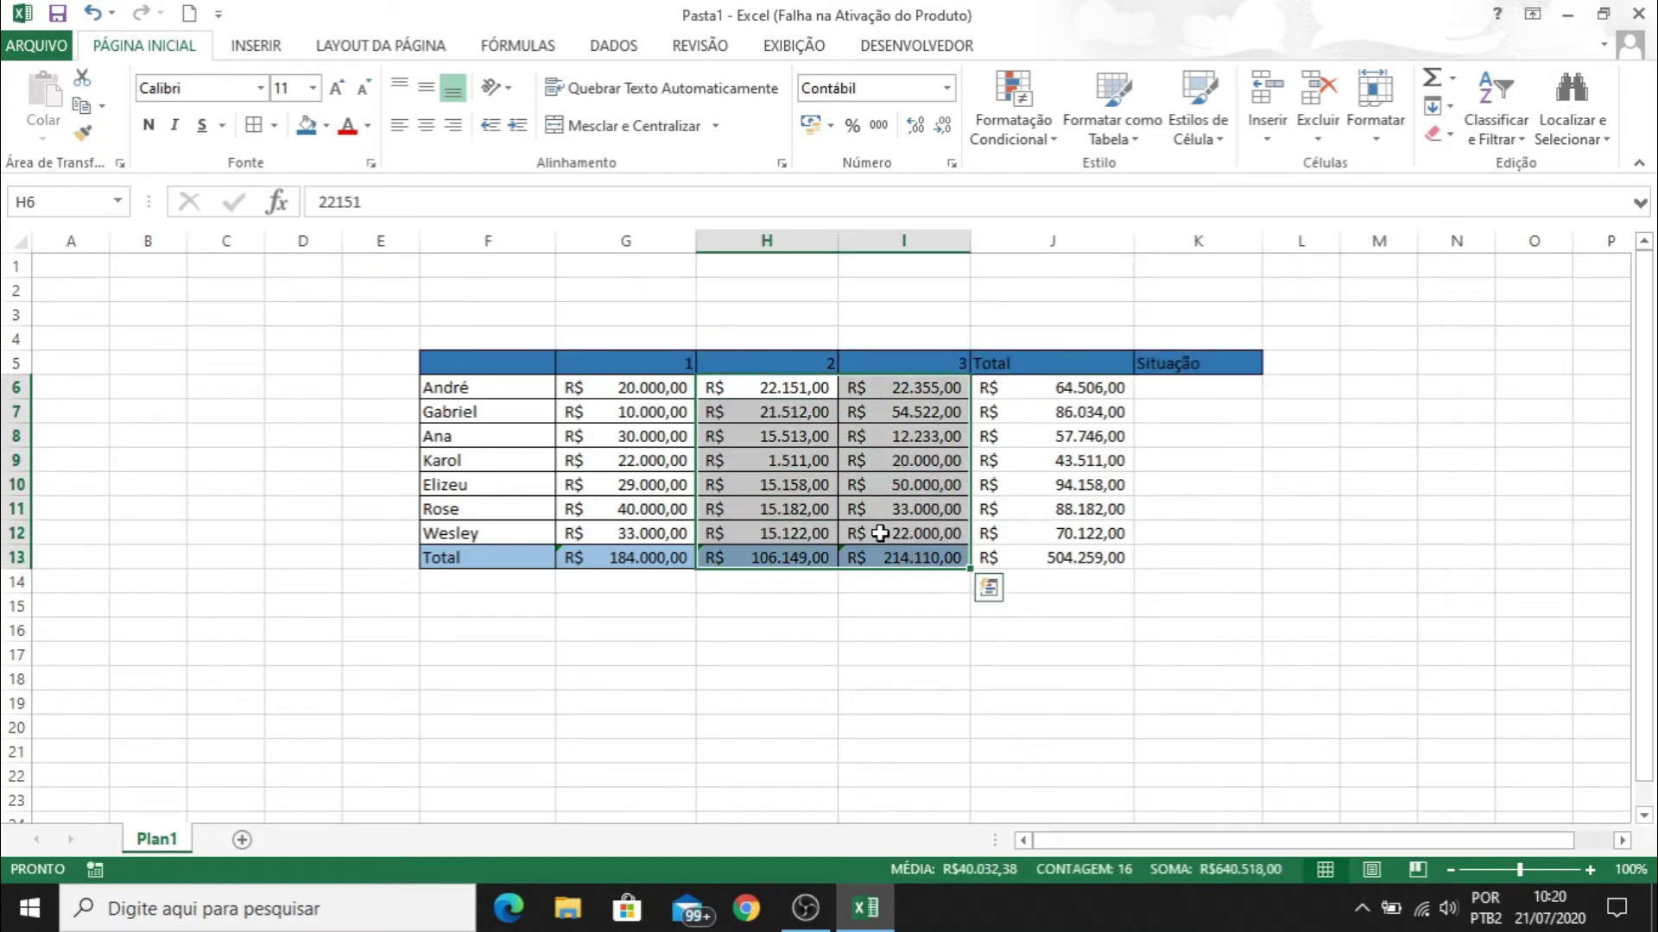
left_click(82, 132)
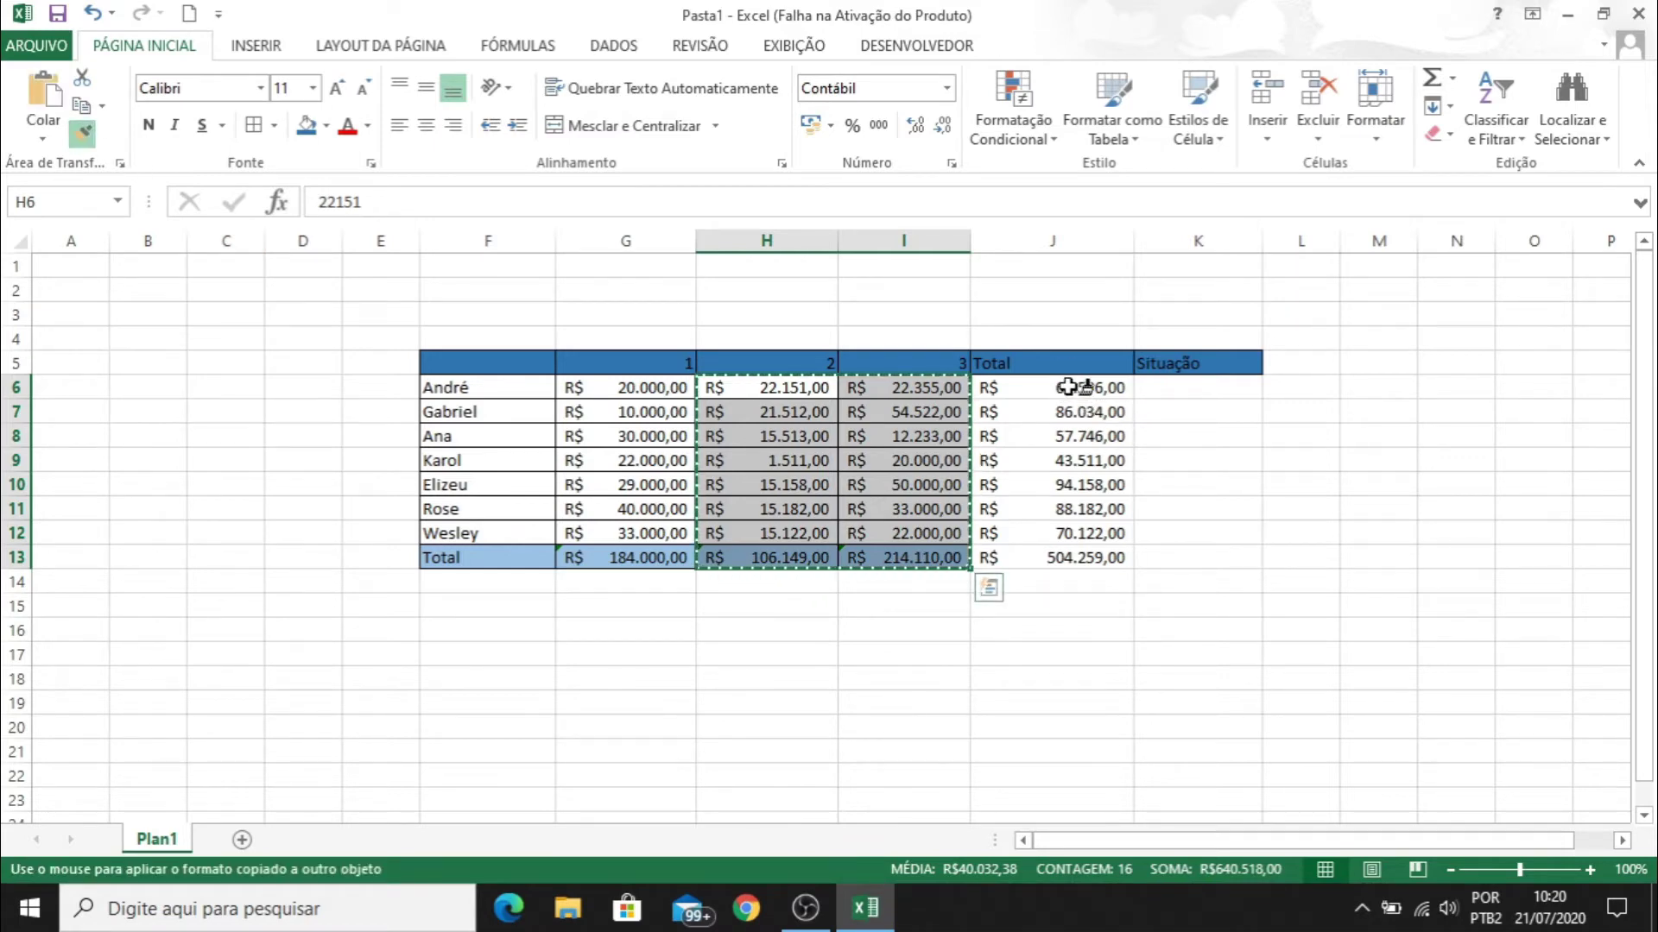
mouse_move(1073, 385)
left_mouse_down()
mouse_move(1151, 481)
mouse_move(1160, 556)
left_mouse_up()
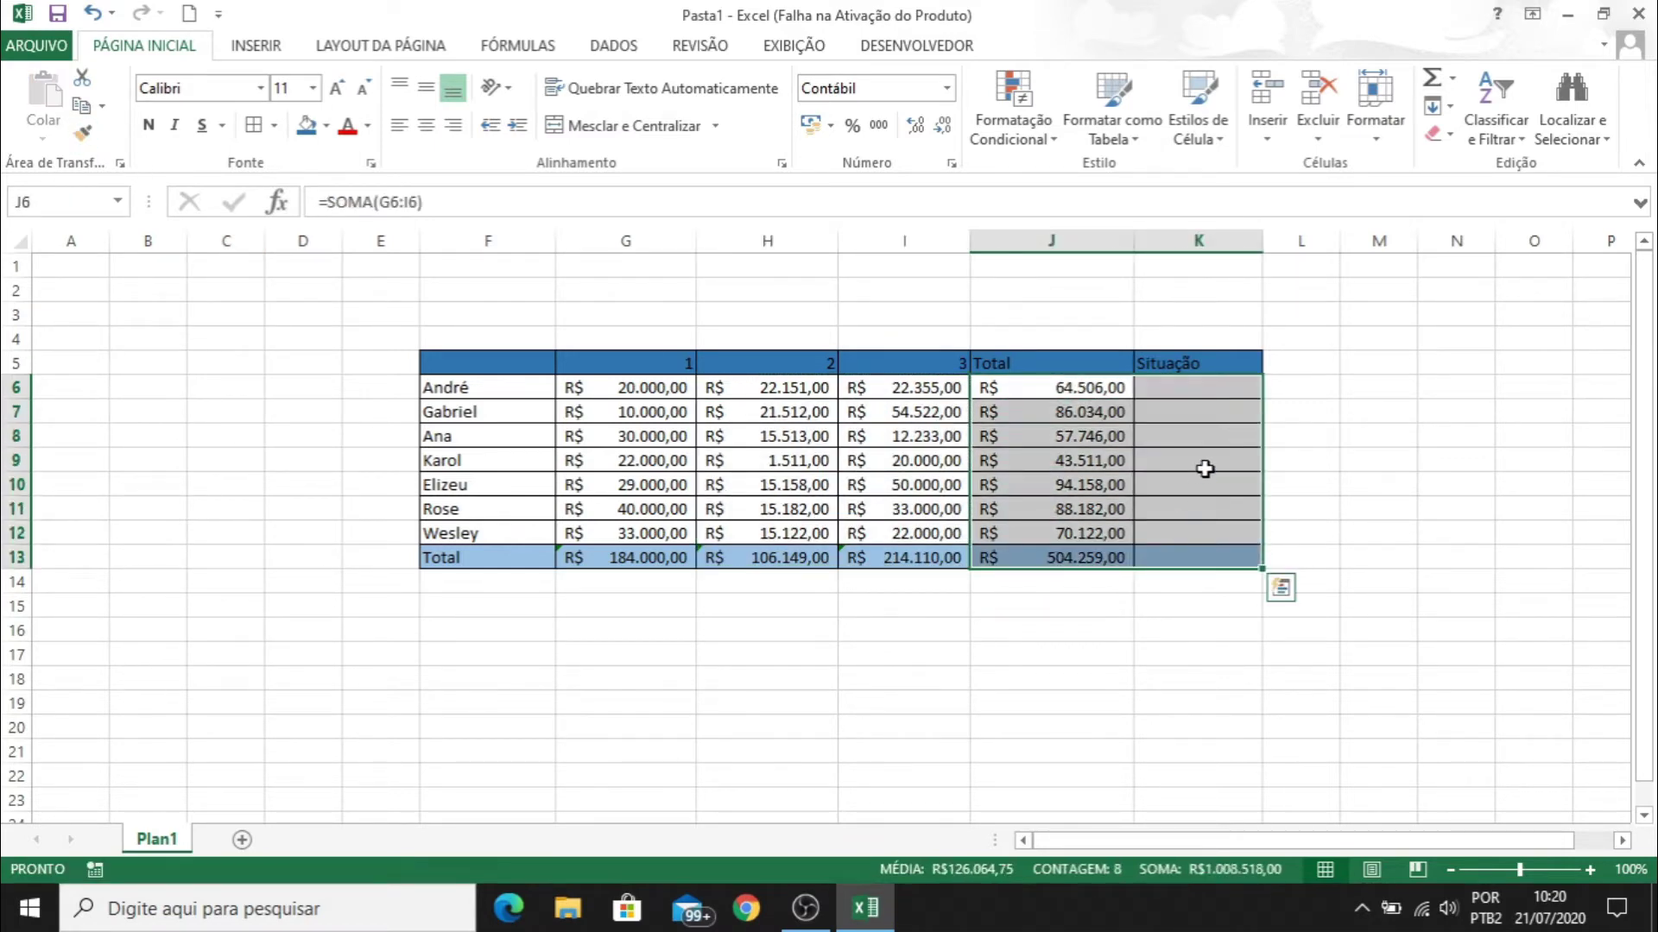
left_click(1155, 387)
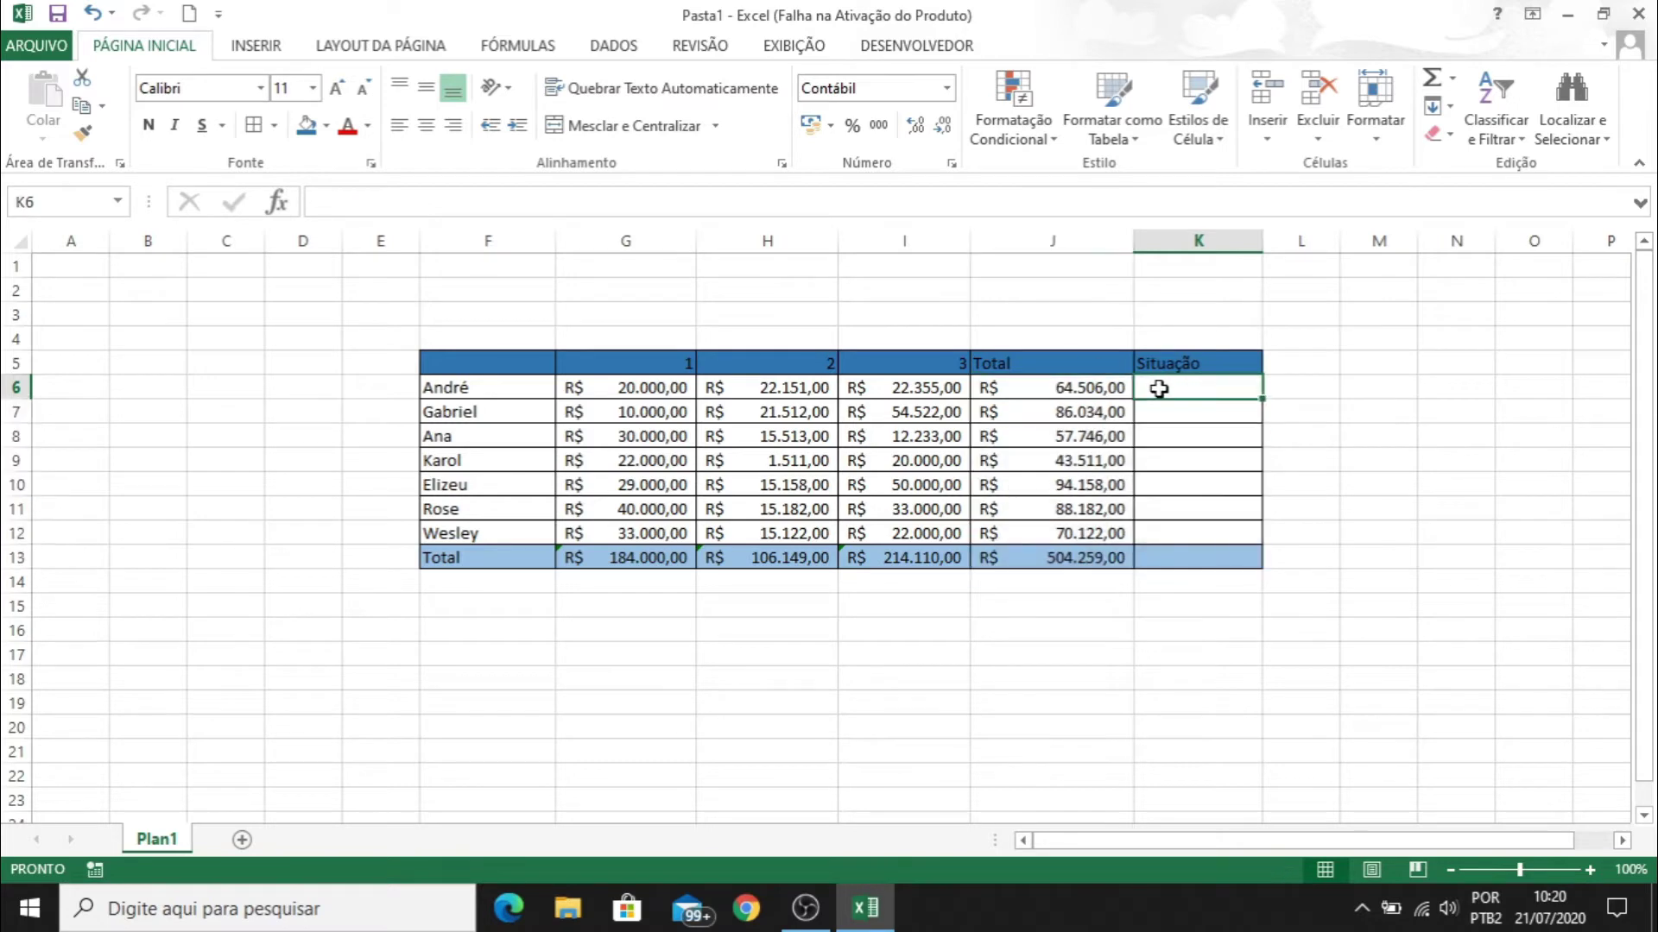
left_click(661, 387)
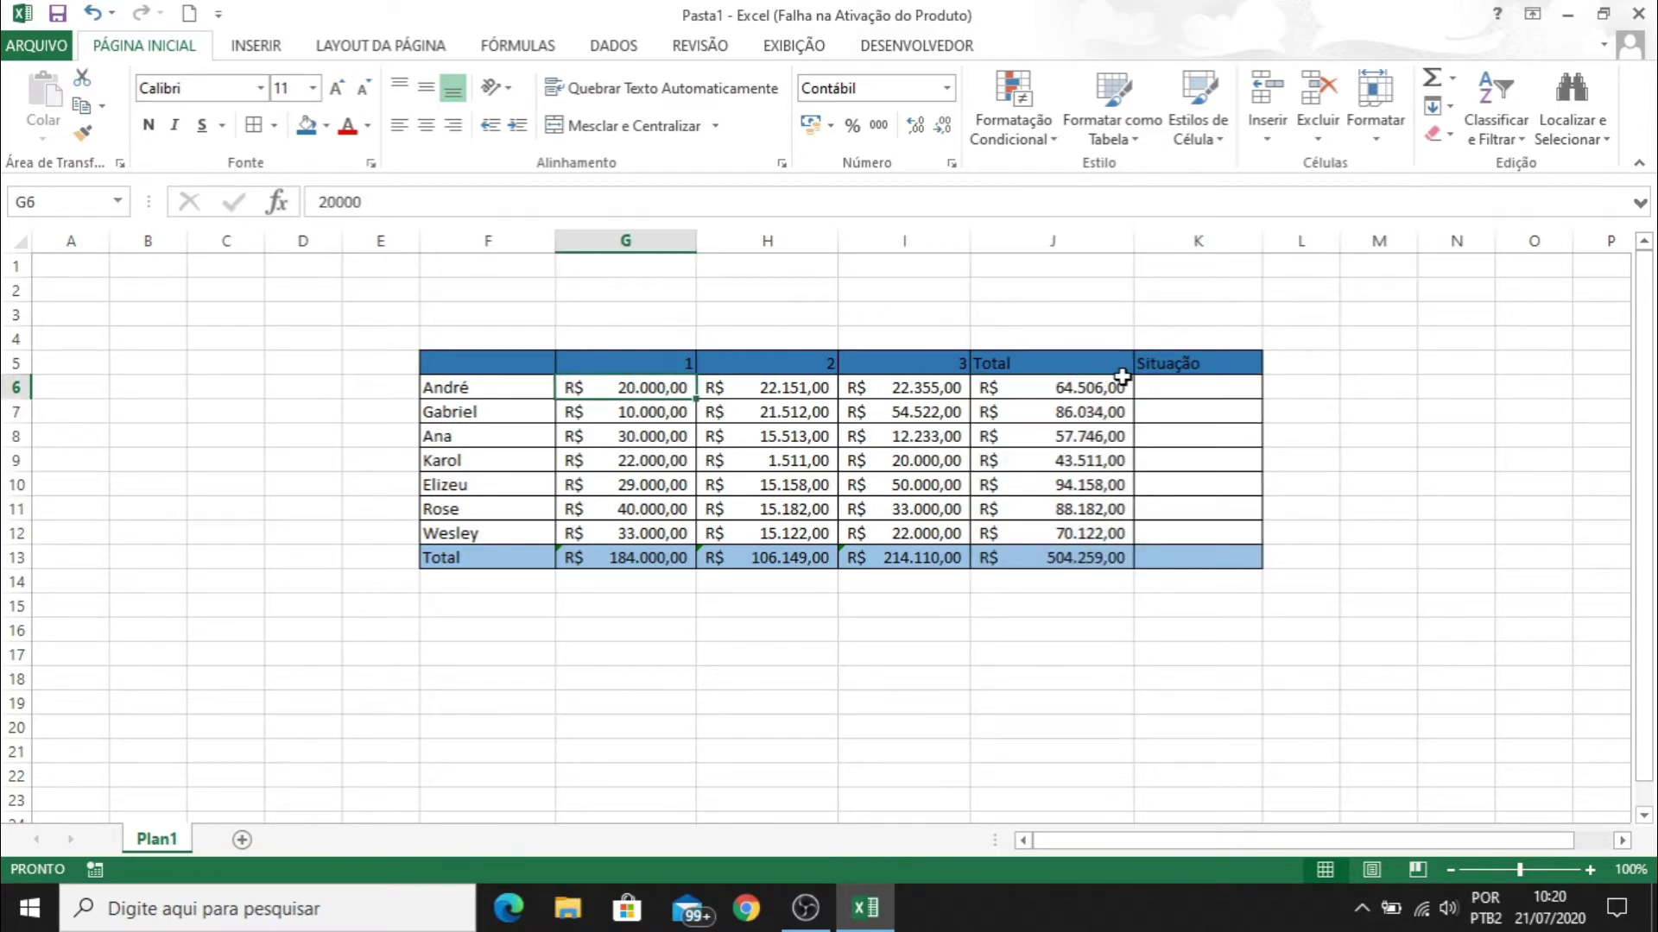
left_click(1208, 384)
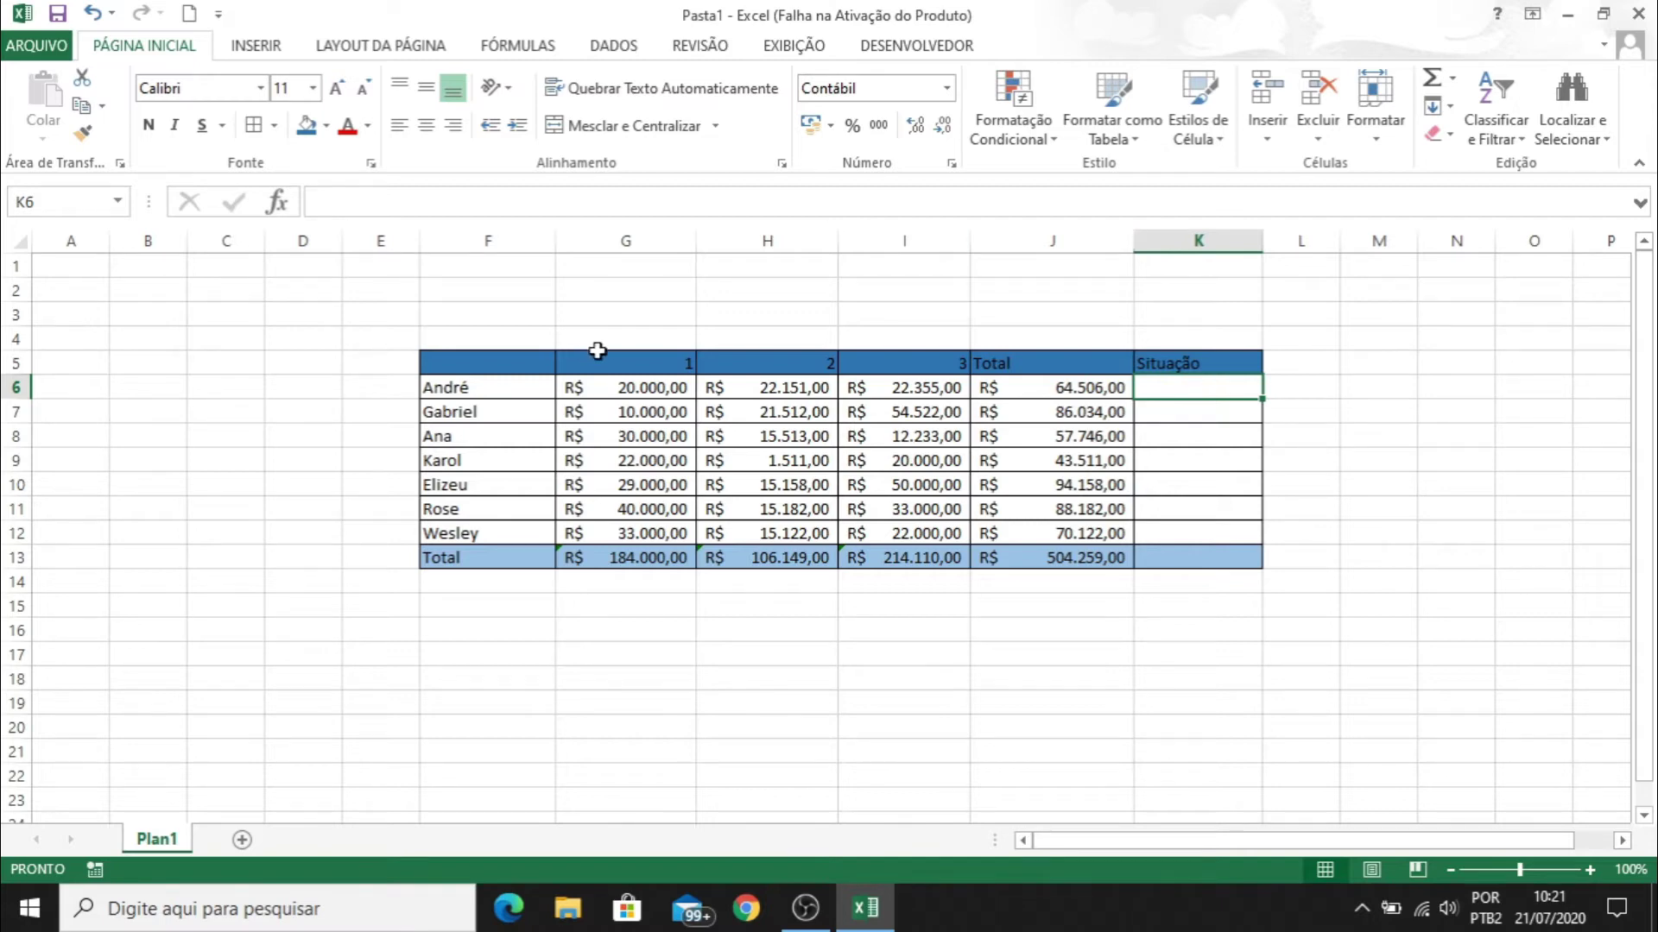
left_click(628, 389)
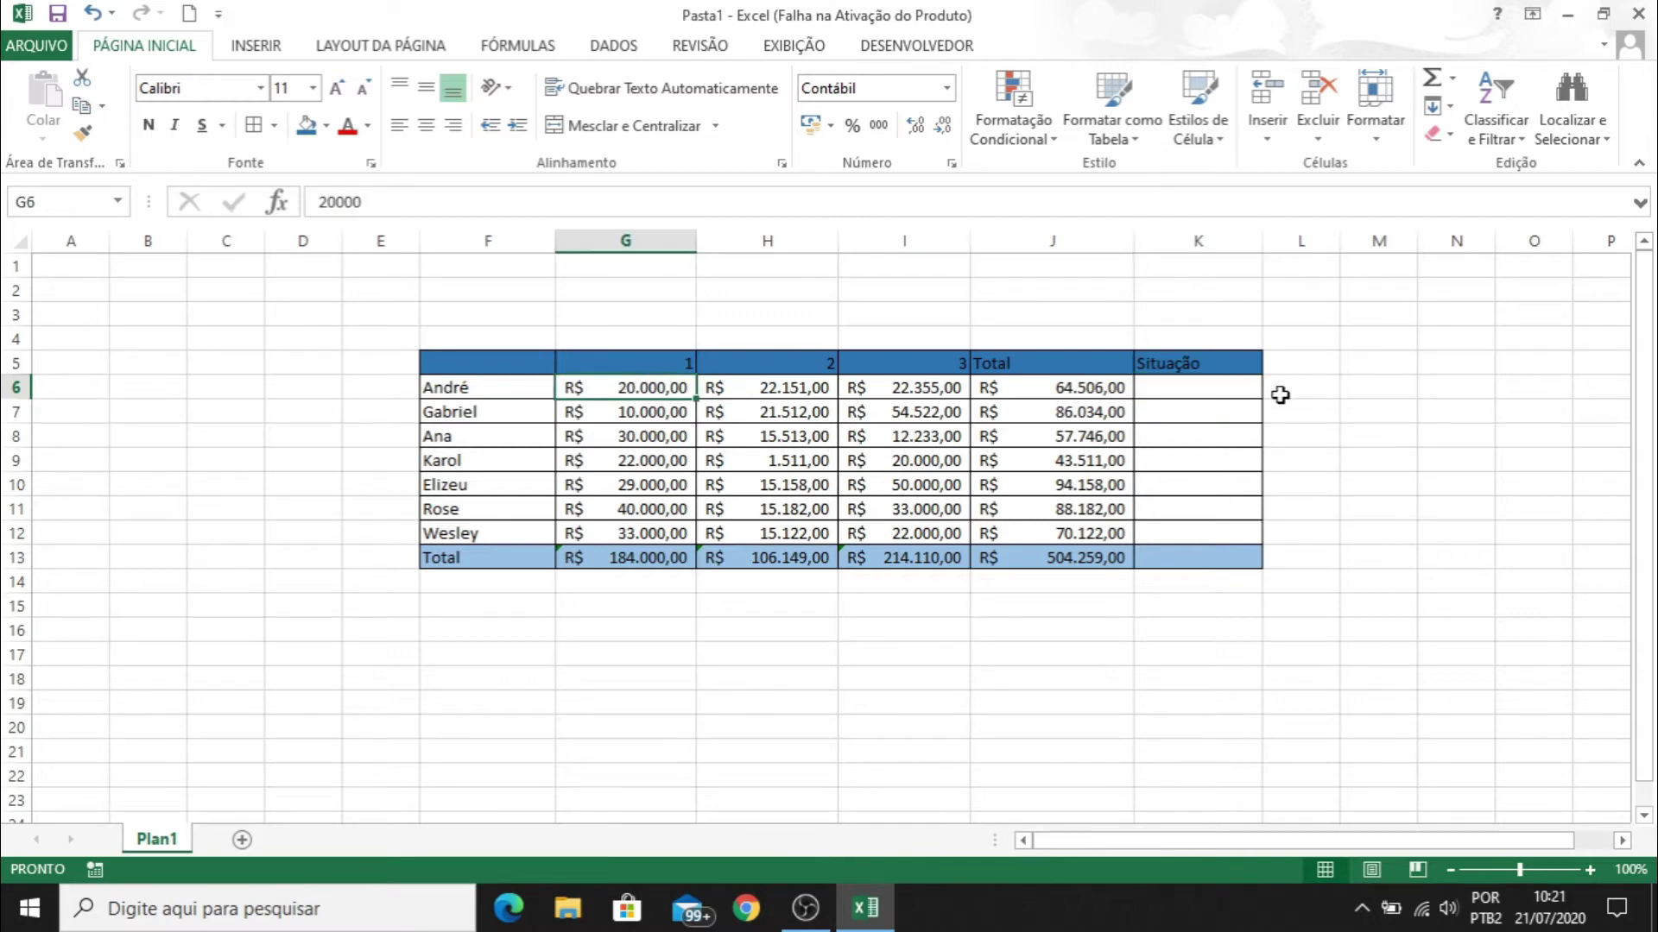
Start an SE formula in cell K6 with the logical test H6>=20000
left_click(1244, 388)
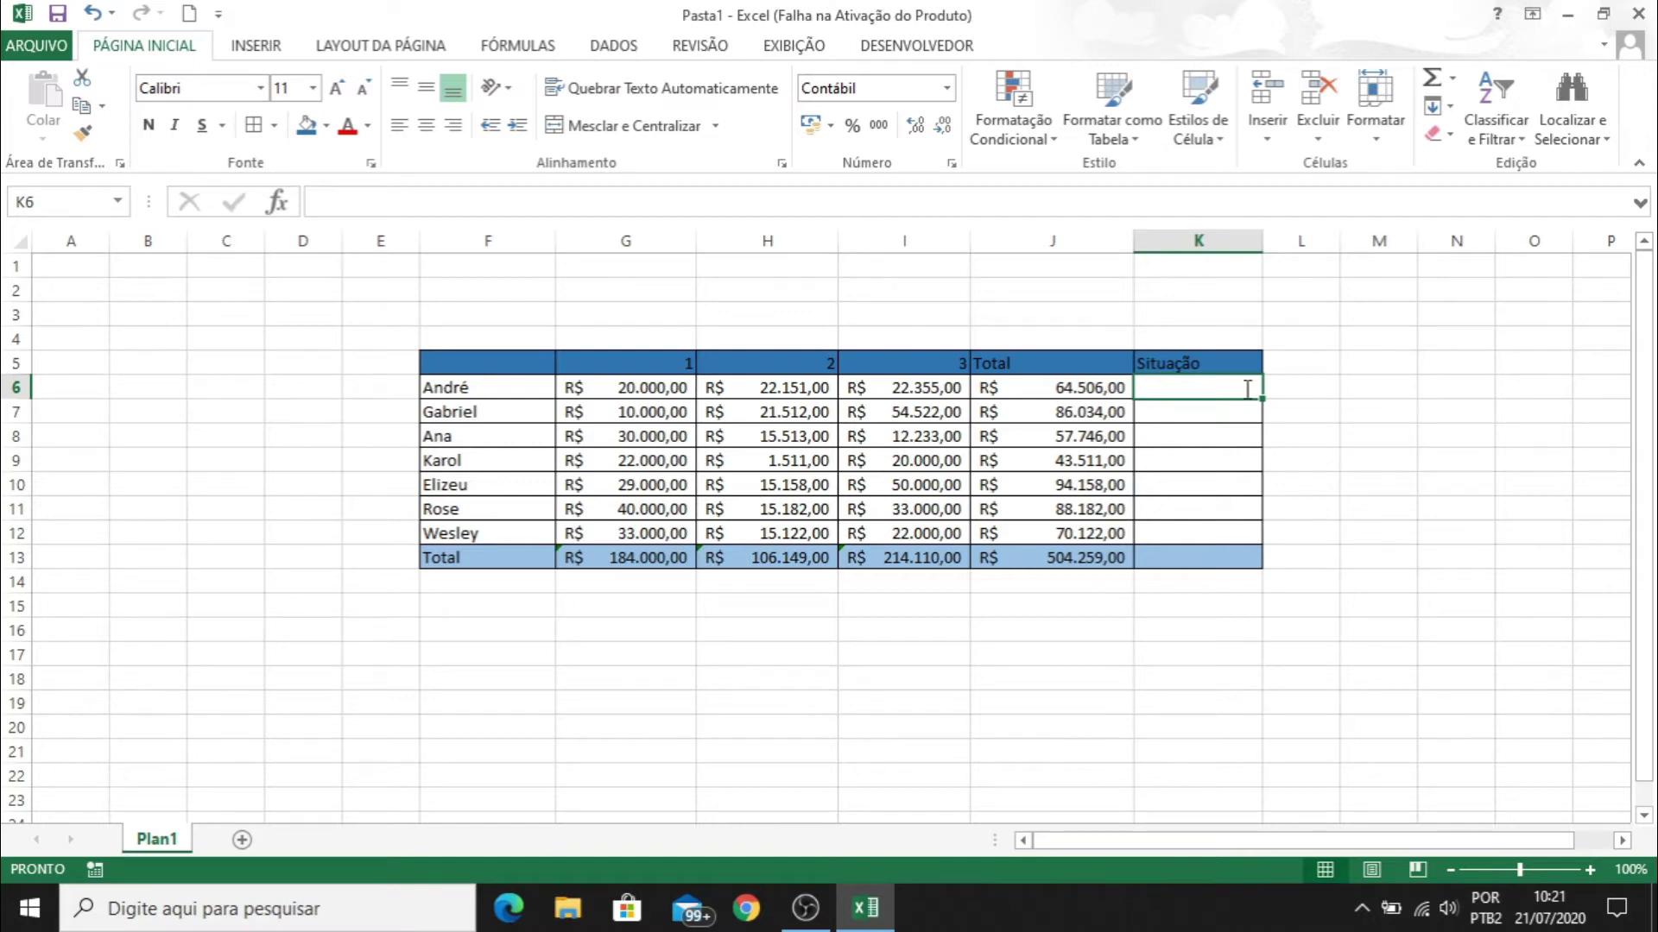
type("=SE(")
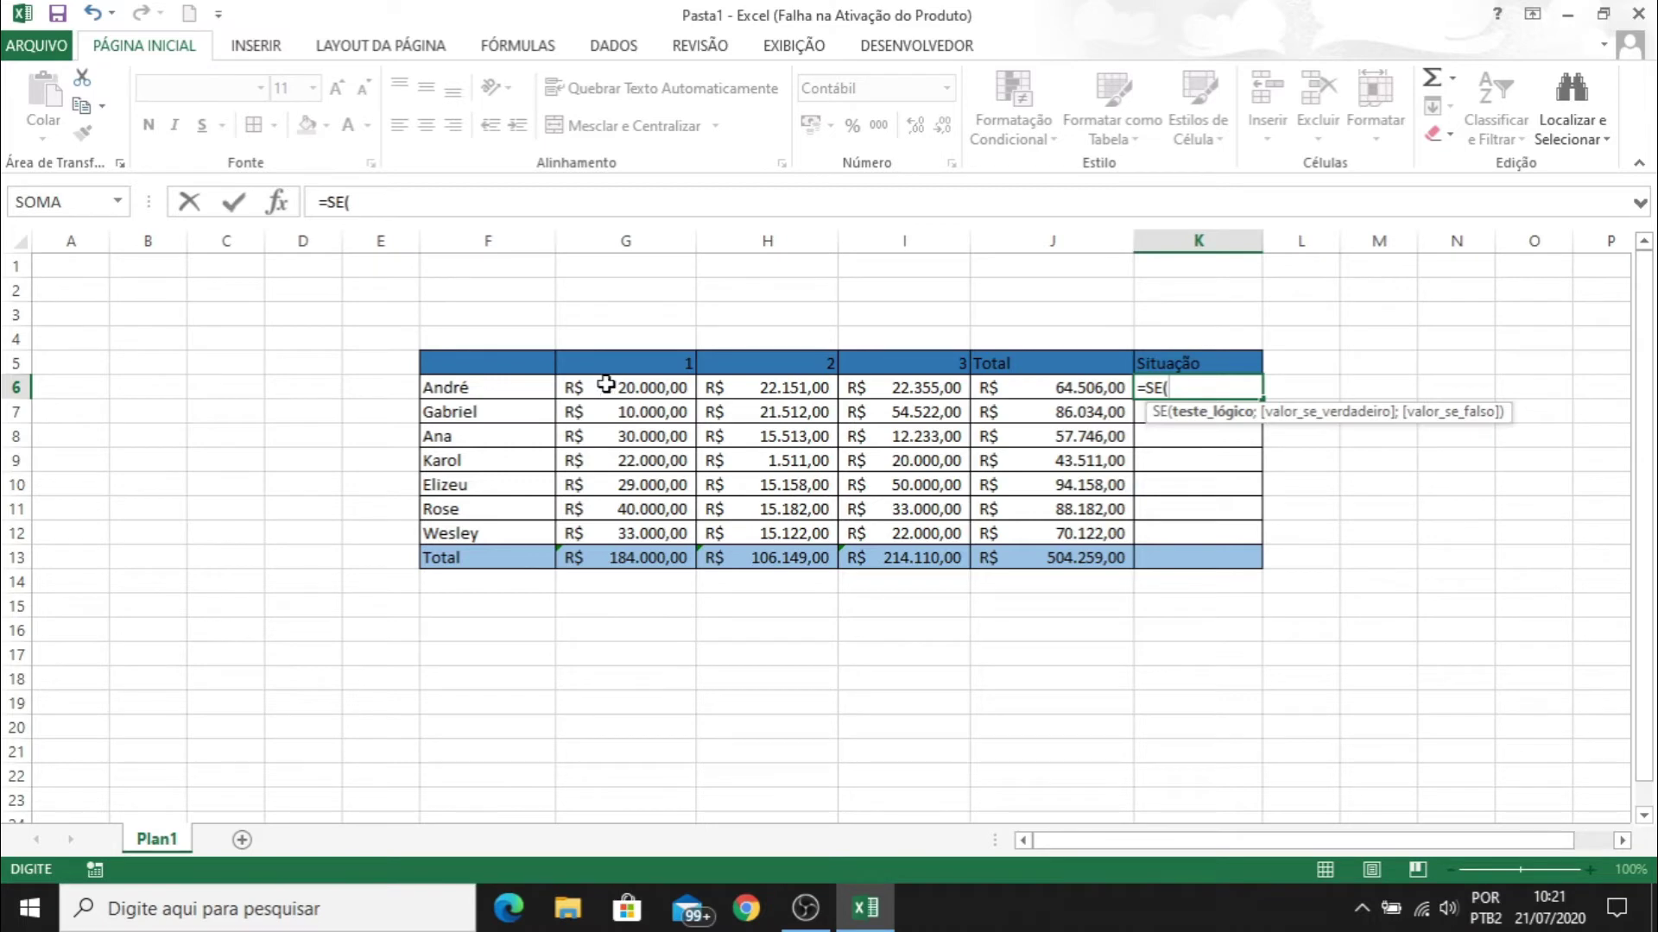
left_click(706, 386)
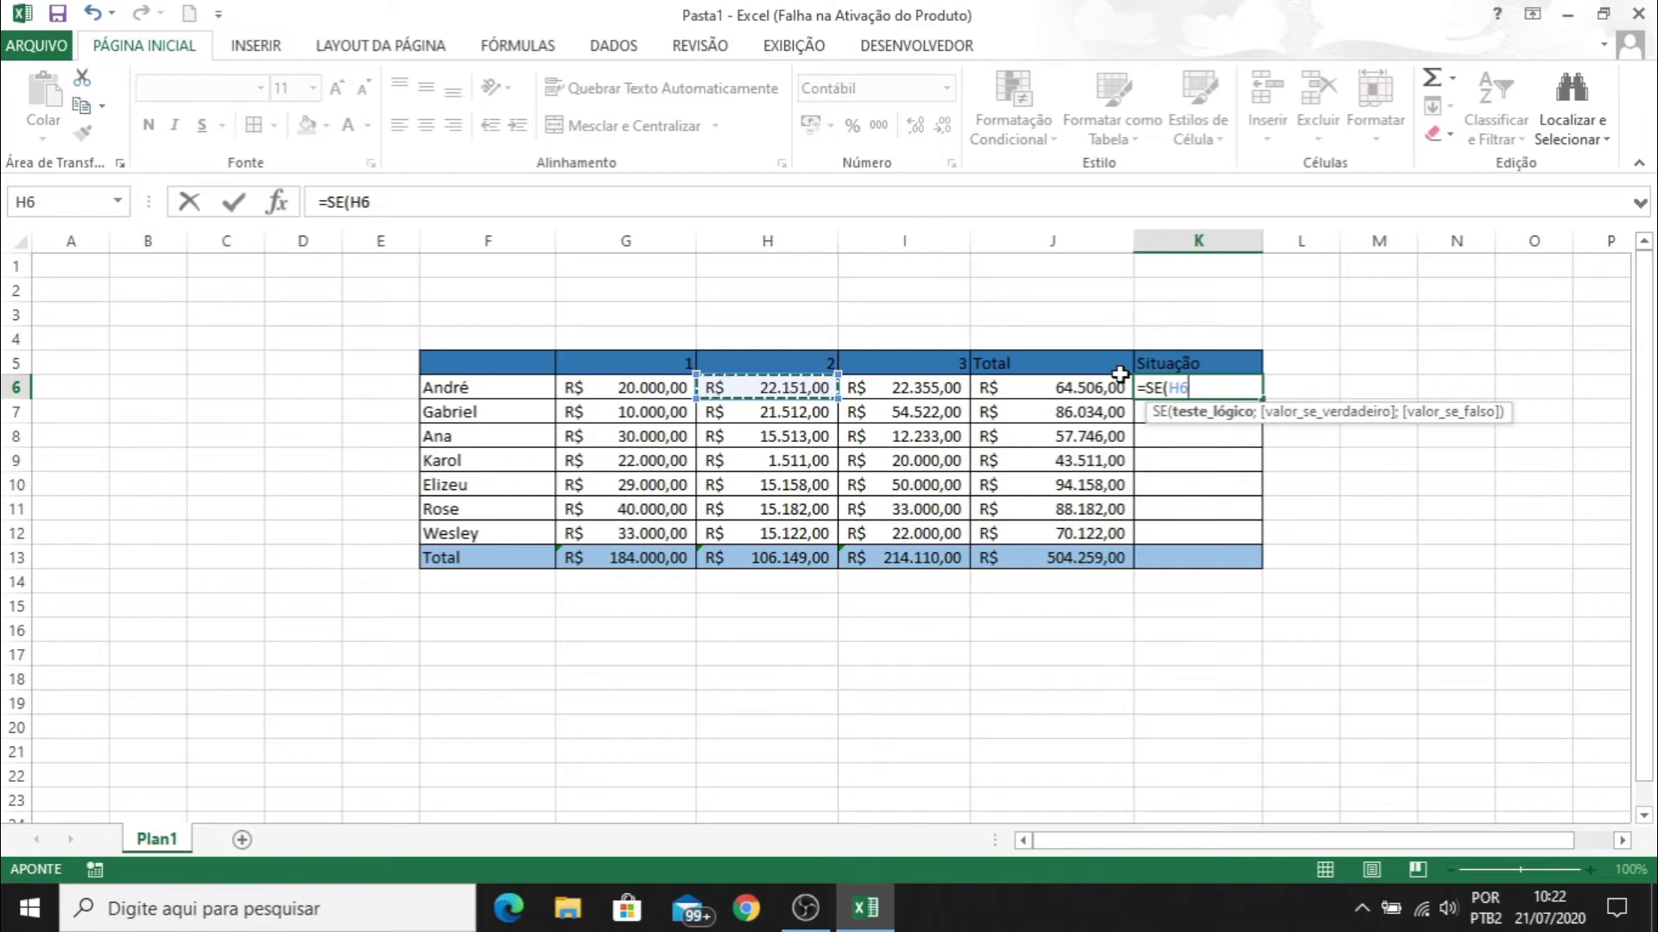
type(">")
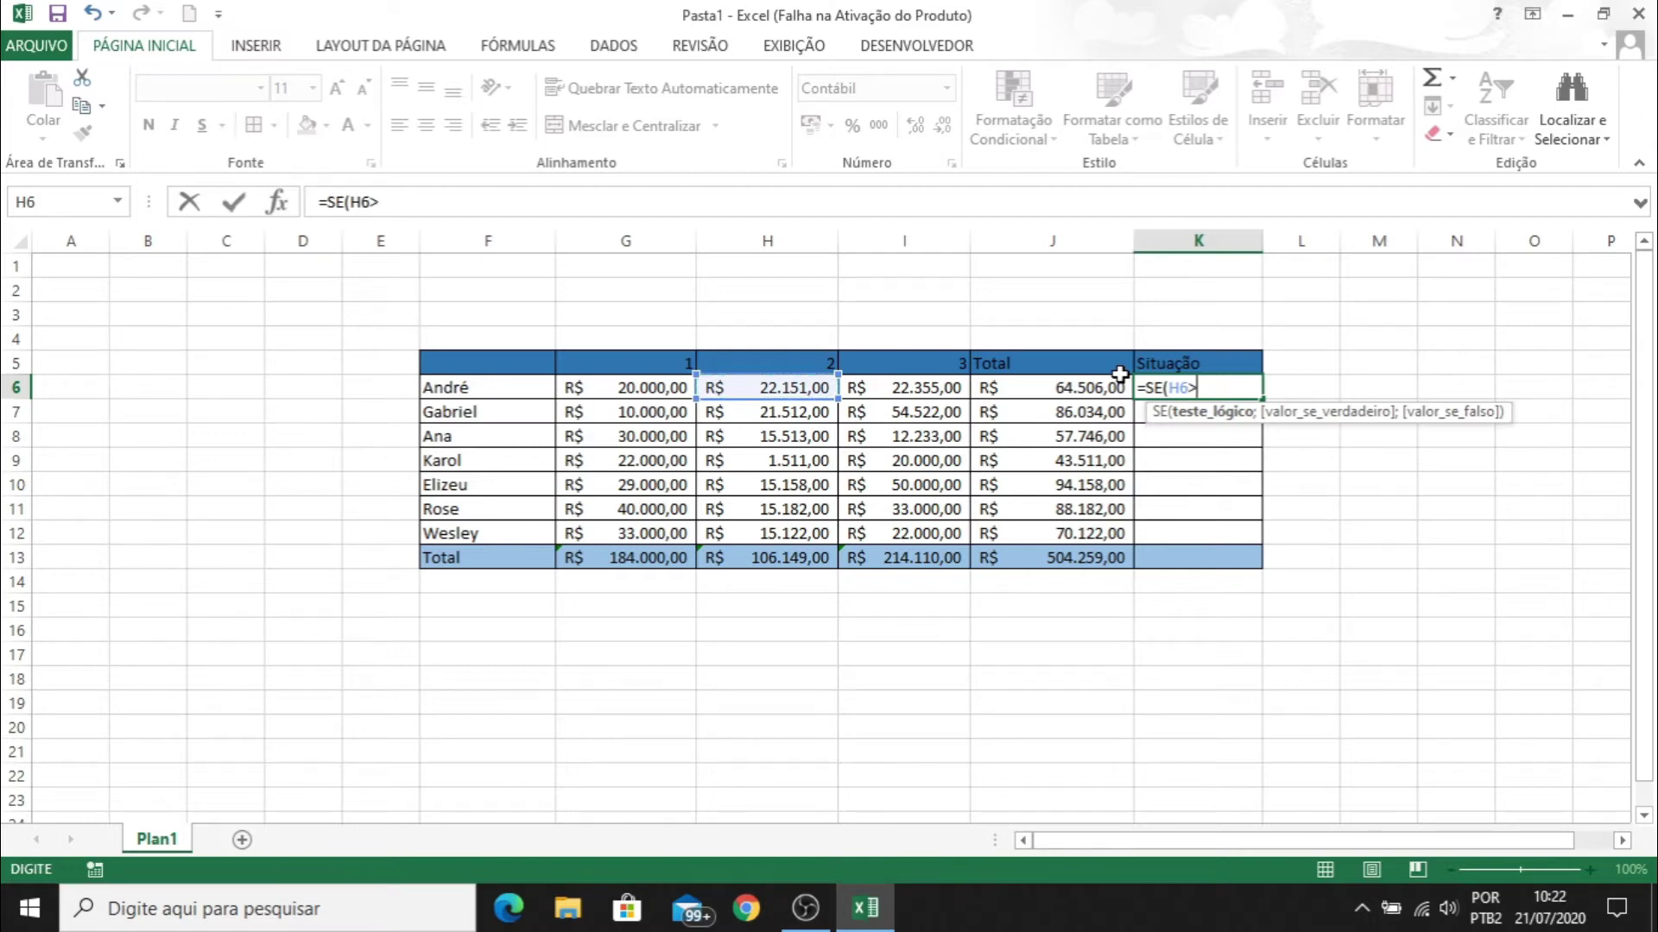
key("BackSpace")
type("=")
key("BackSpace")
key("BackSpace")
key("BackSpace")
type(">=20000")
type(";")
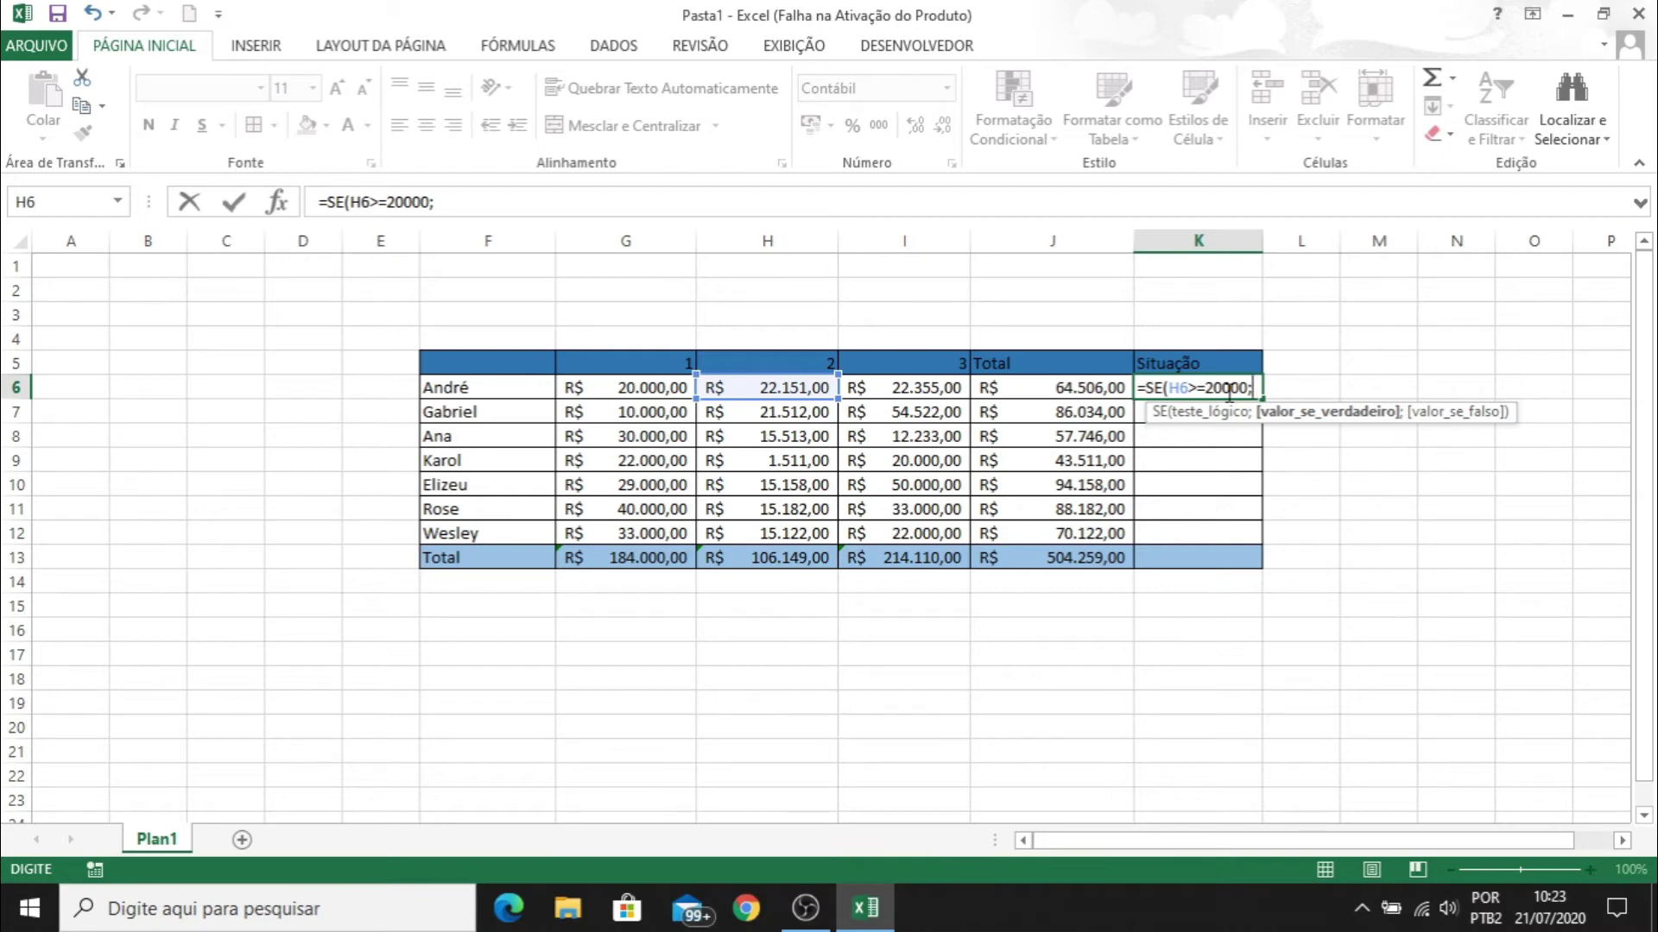
Complete the SE formula in K6 with 15% as the true value and 5% as the false value
type("15%")
type(";")
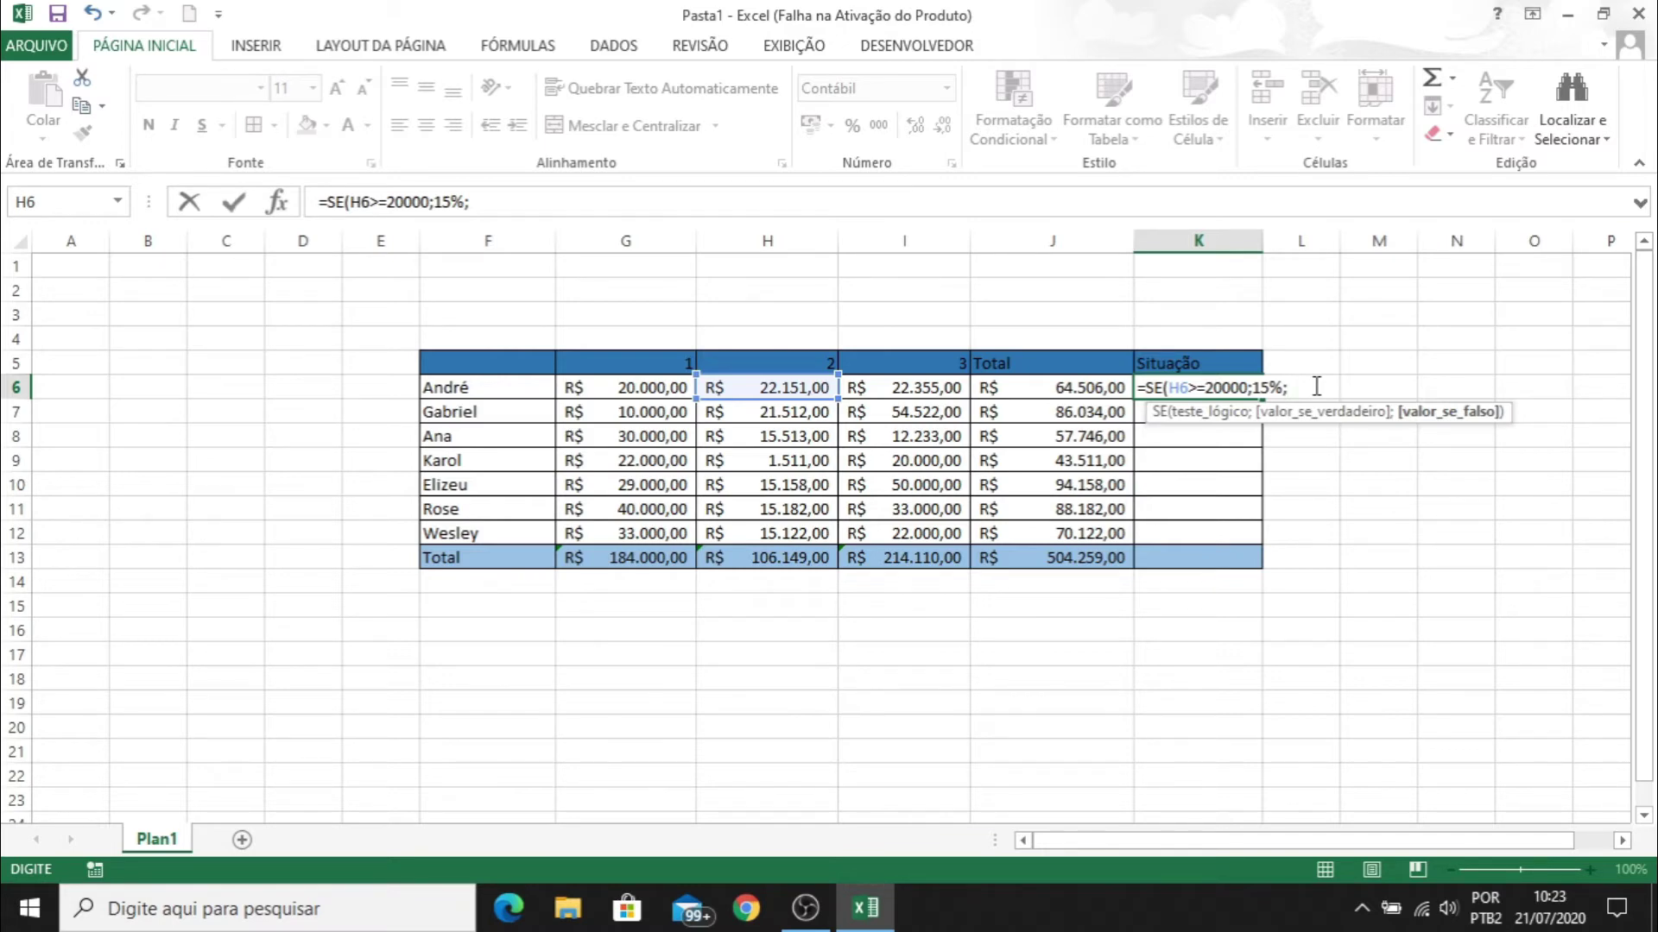
type("5%)")
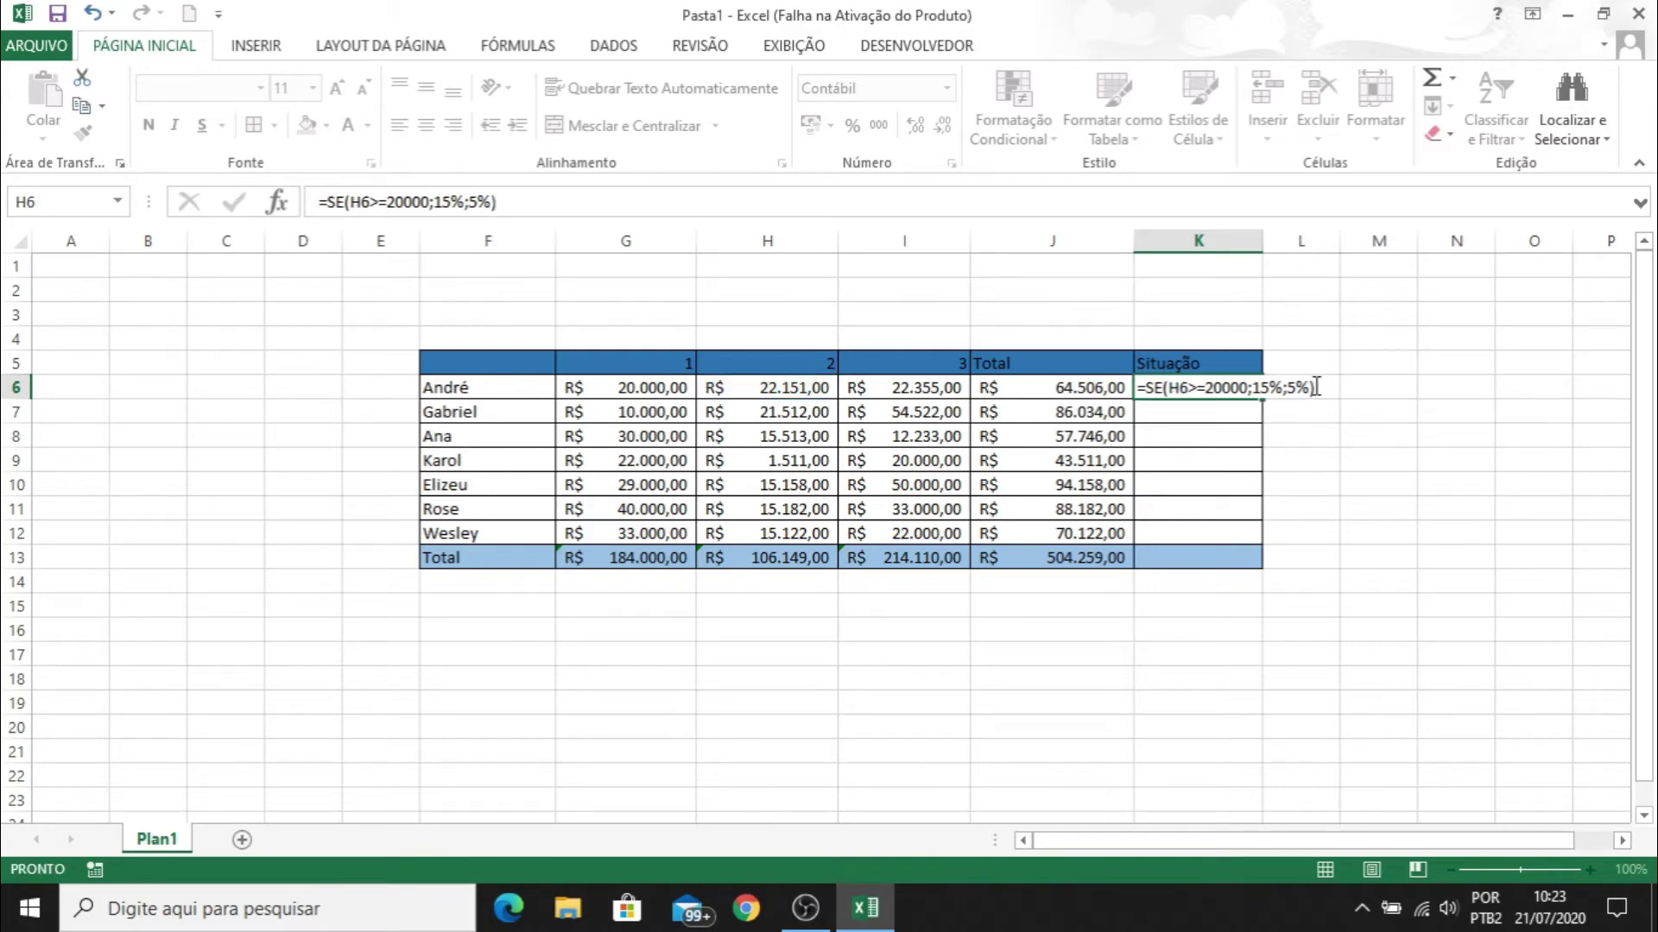
key("Return")
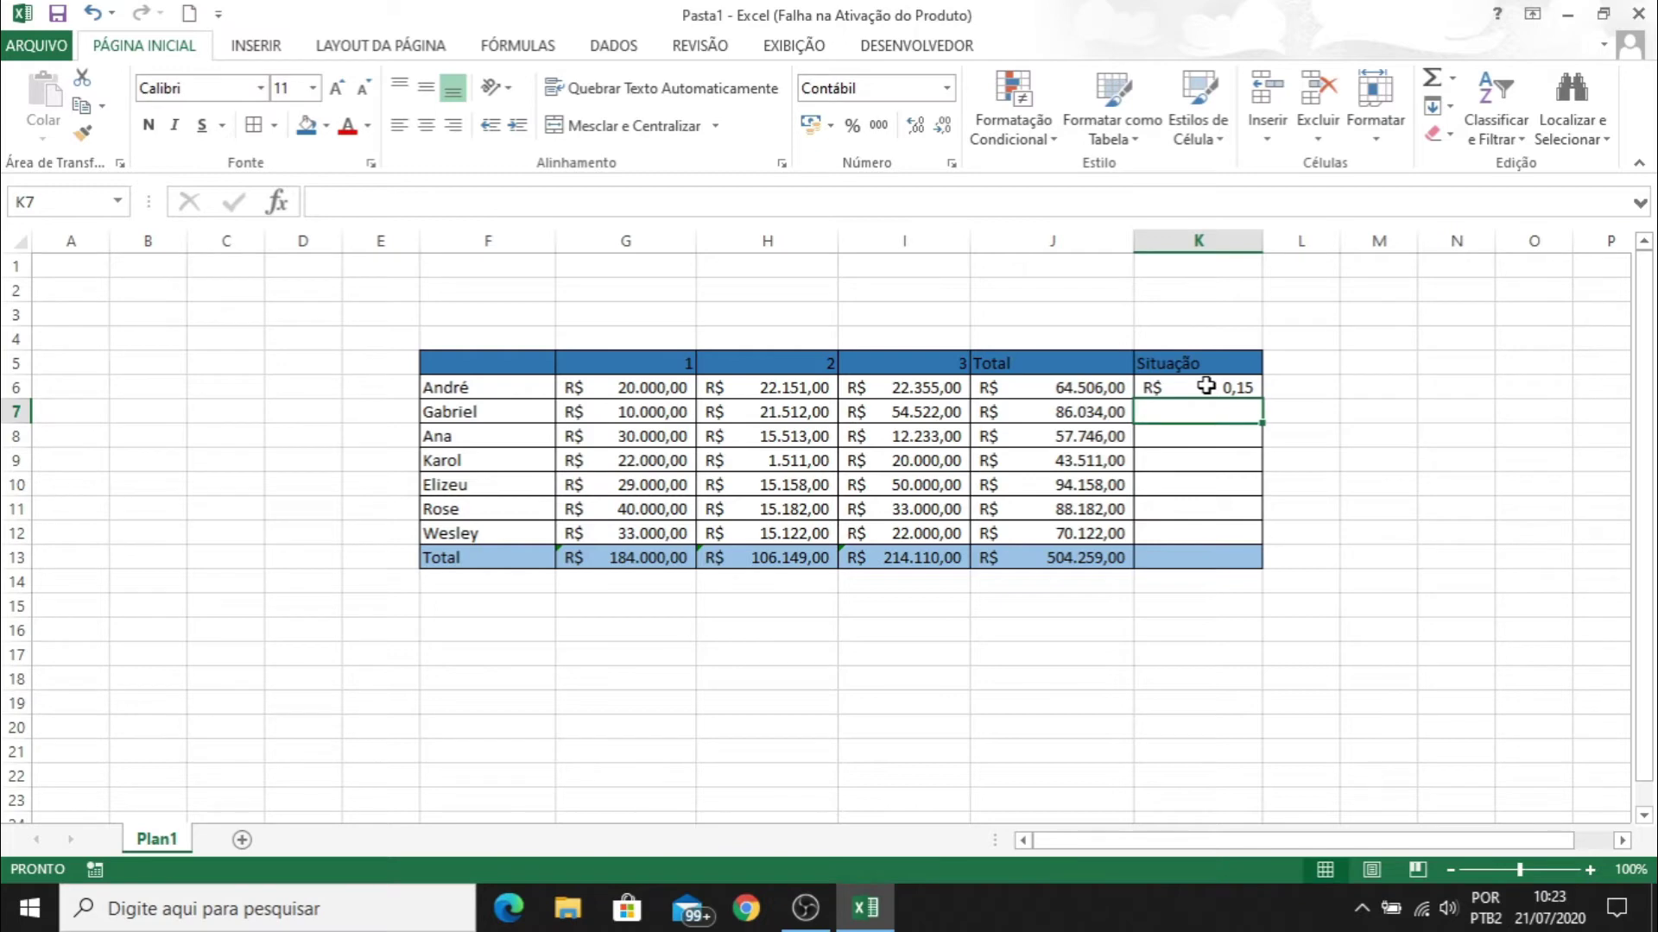
Format the Situação cells K6:K12 as percentages
left_click(1230, 382)
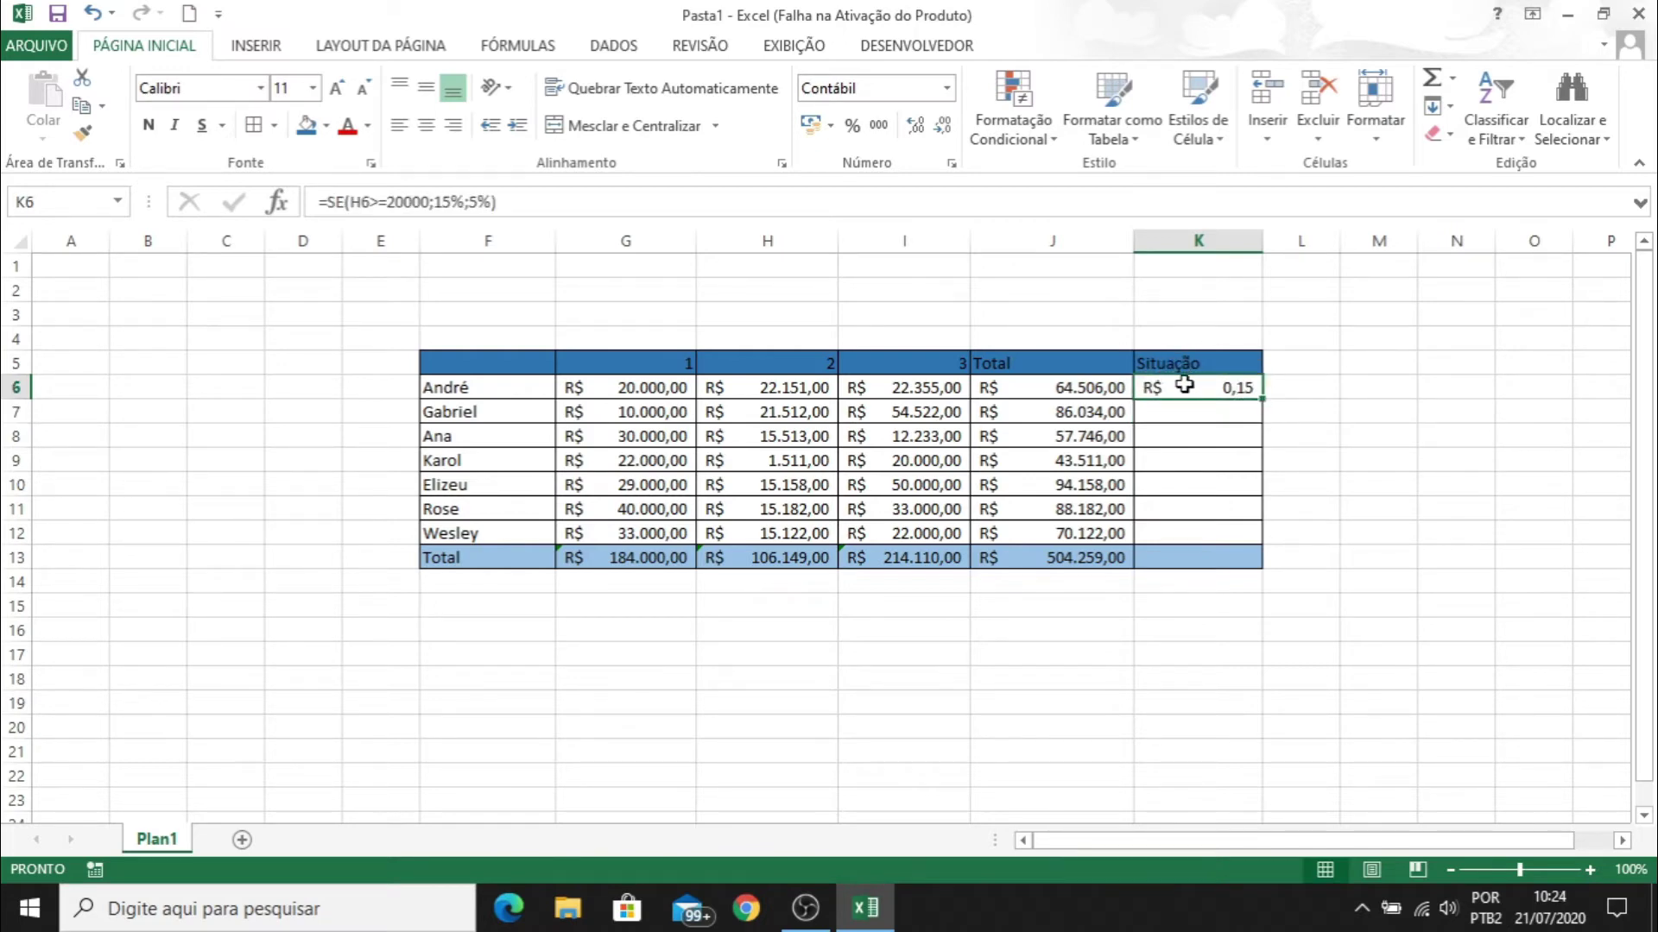
left_click(1299, 394)
left_click(1184, 388)
left_click_drag(1209, 385, 1199, 536)
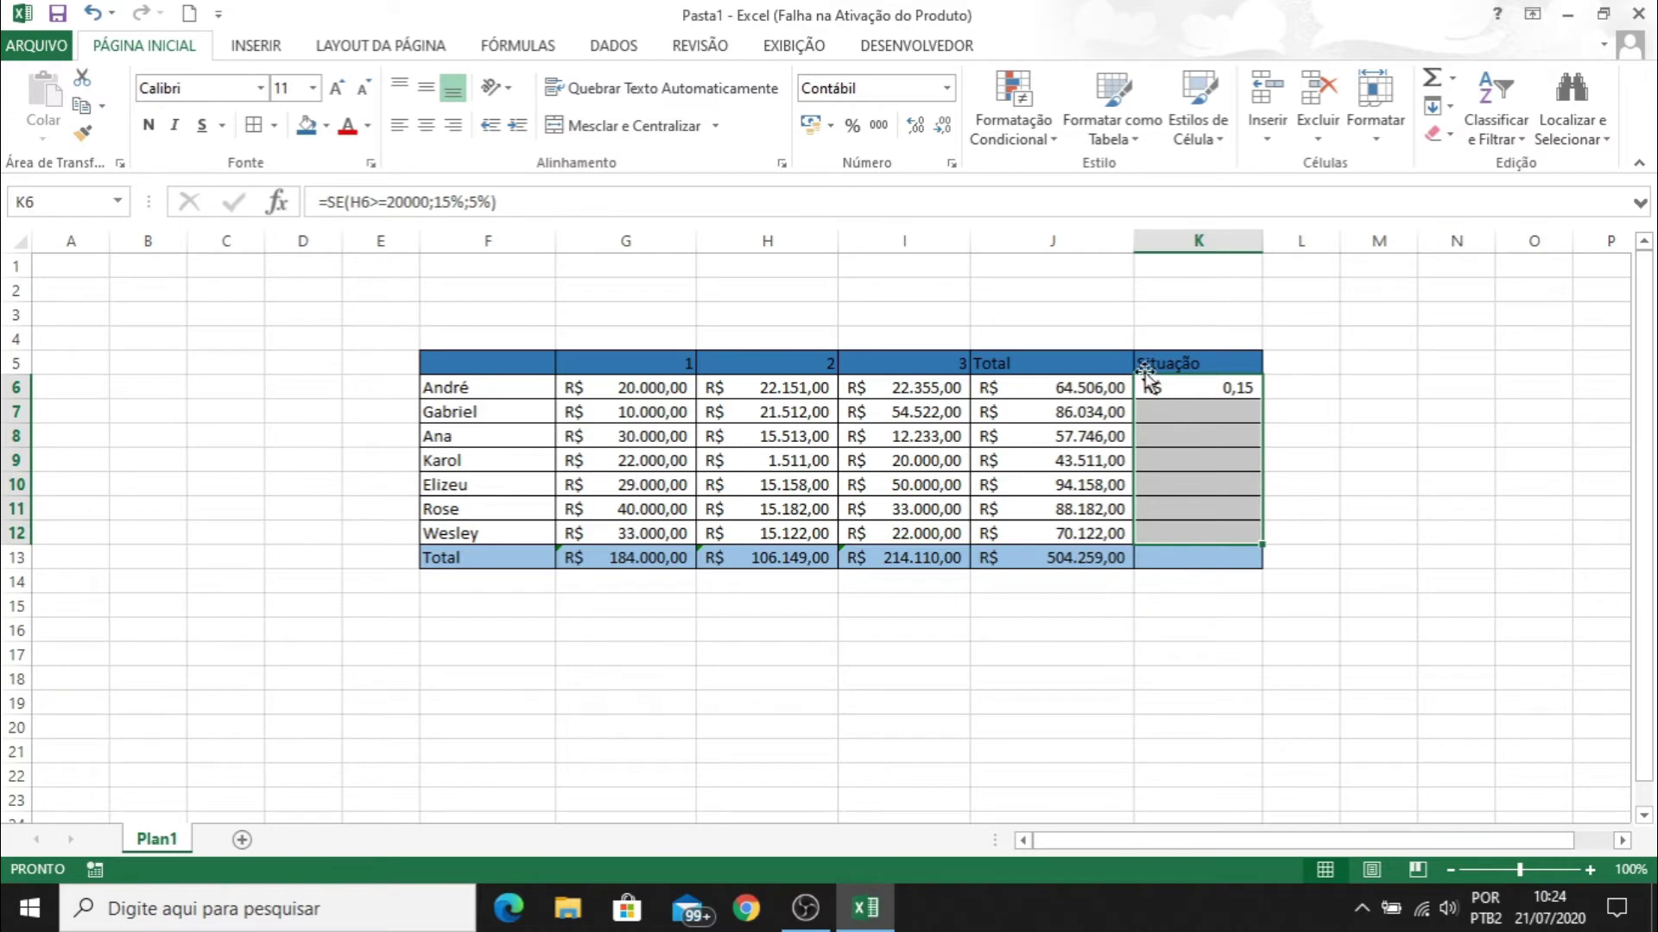
left_click(853, 130)
left_click(1192, 386)
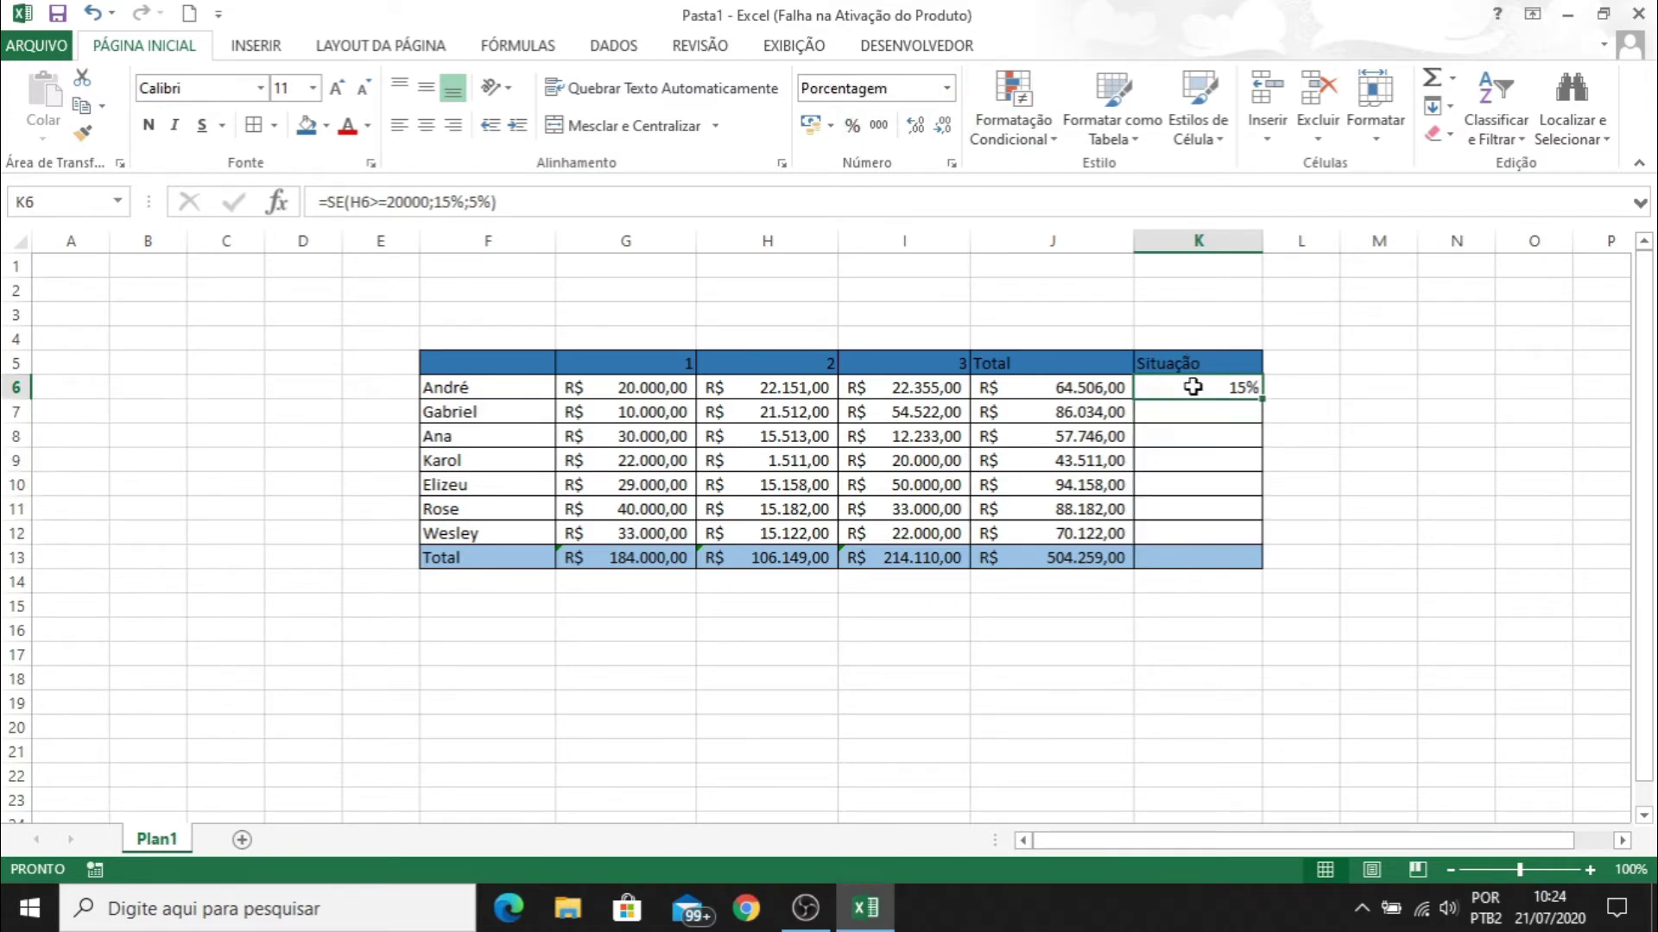
Test the SE formula by setting the first person's value in G6 to 19999 and 13000 in turn
left_click(640, 388)
type("19999")
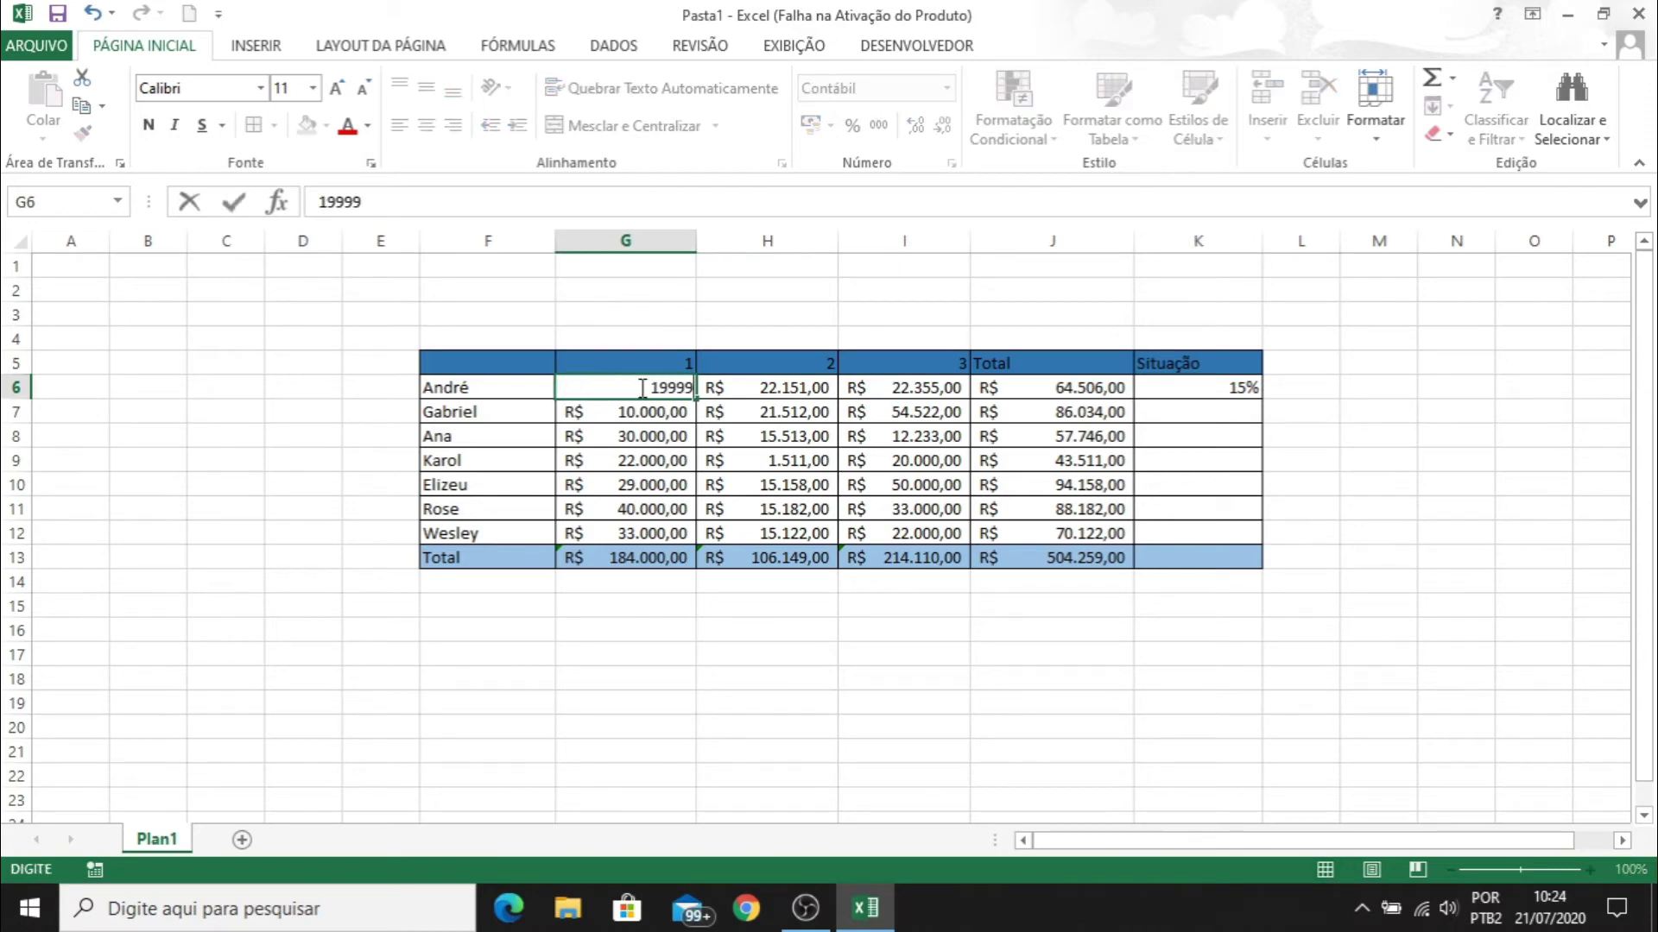
key("Return")
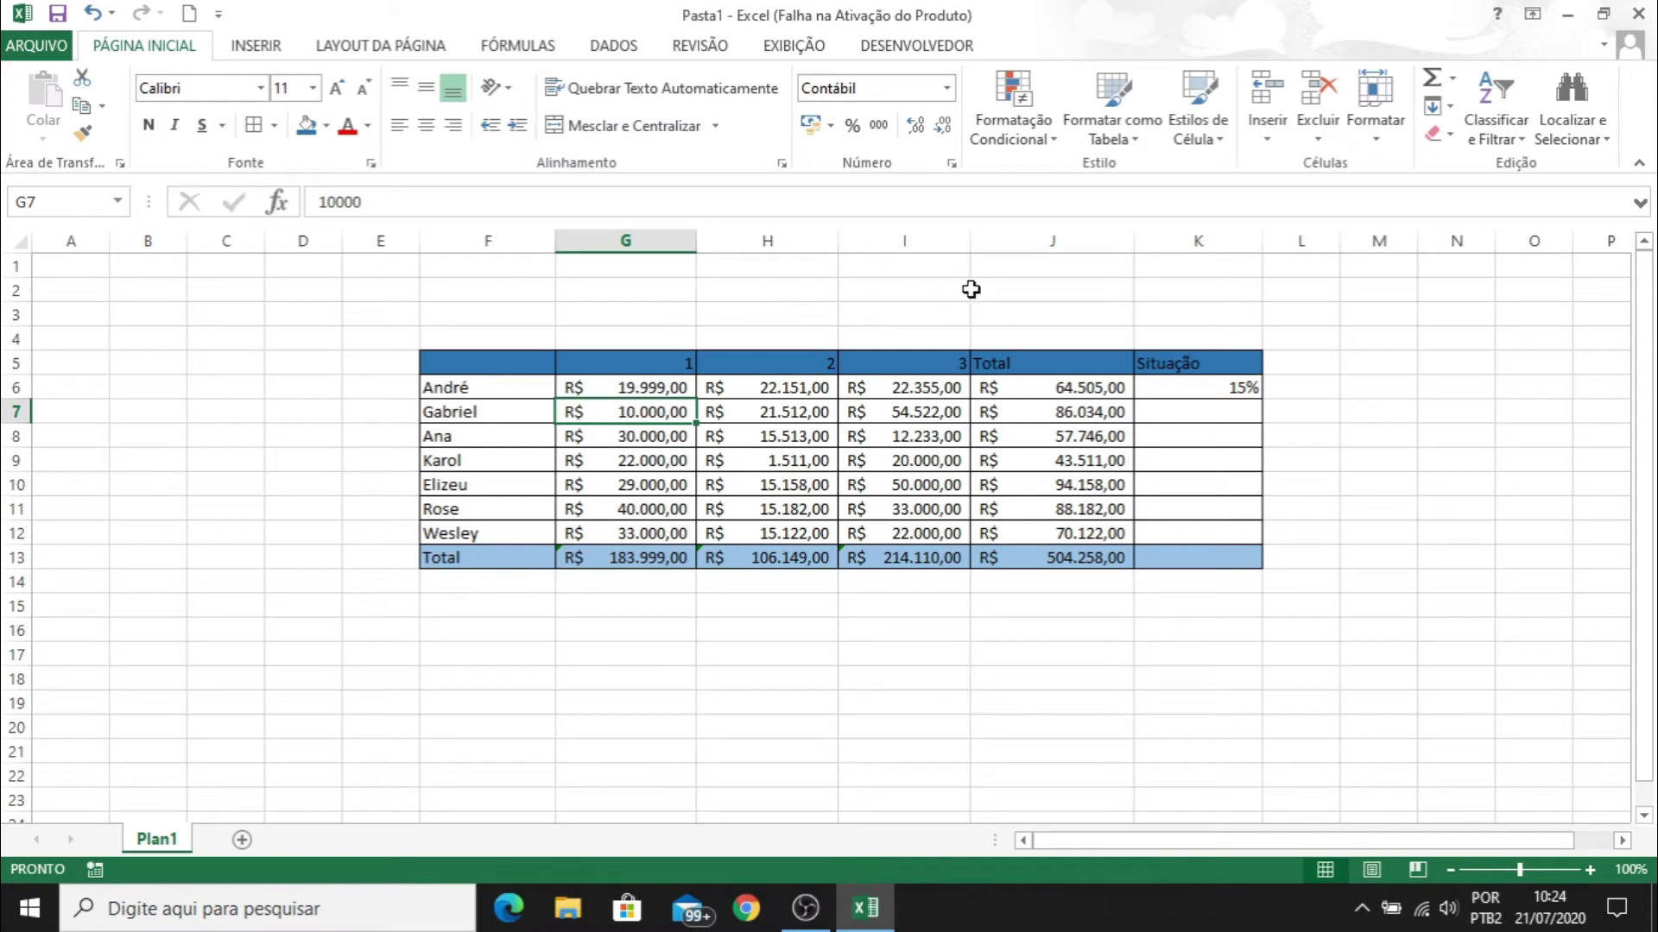
left_click(649, 386)
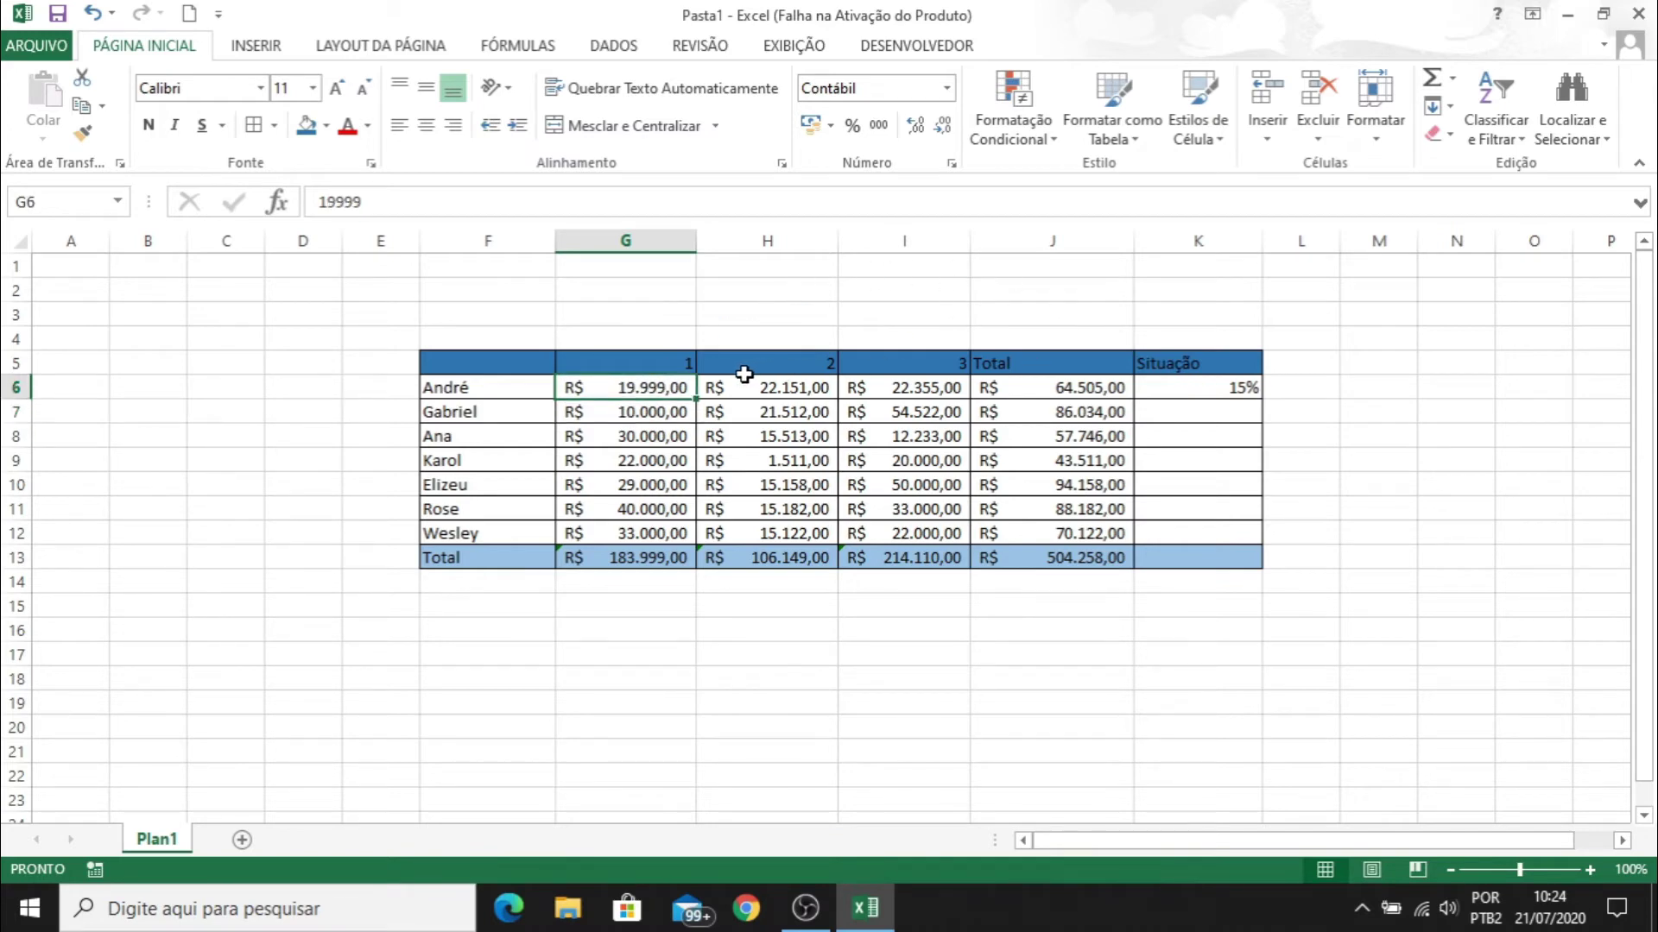
type("13000")
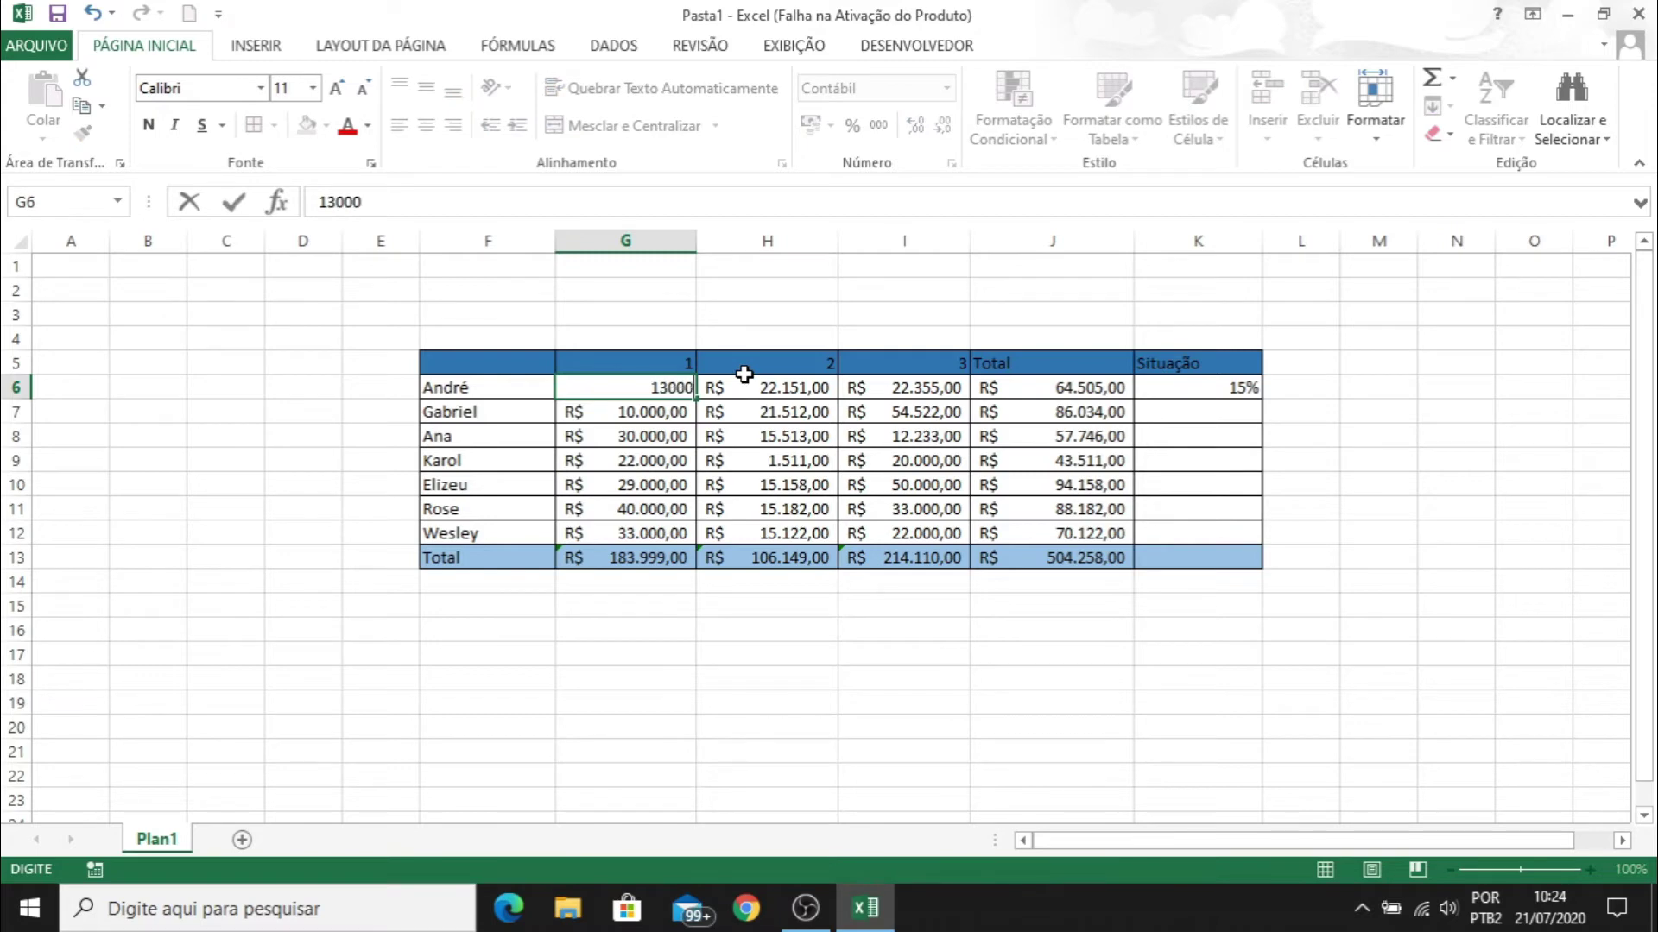
key("Return")
Change the cell reference in the K6 SE formula to G6, giving =SE(G6>=20000;15%;5%)
double_click(1213, 386)
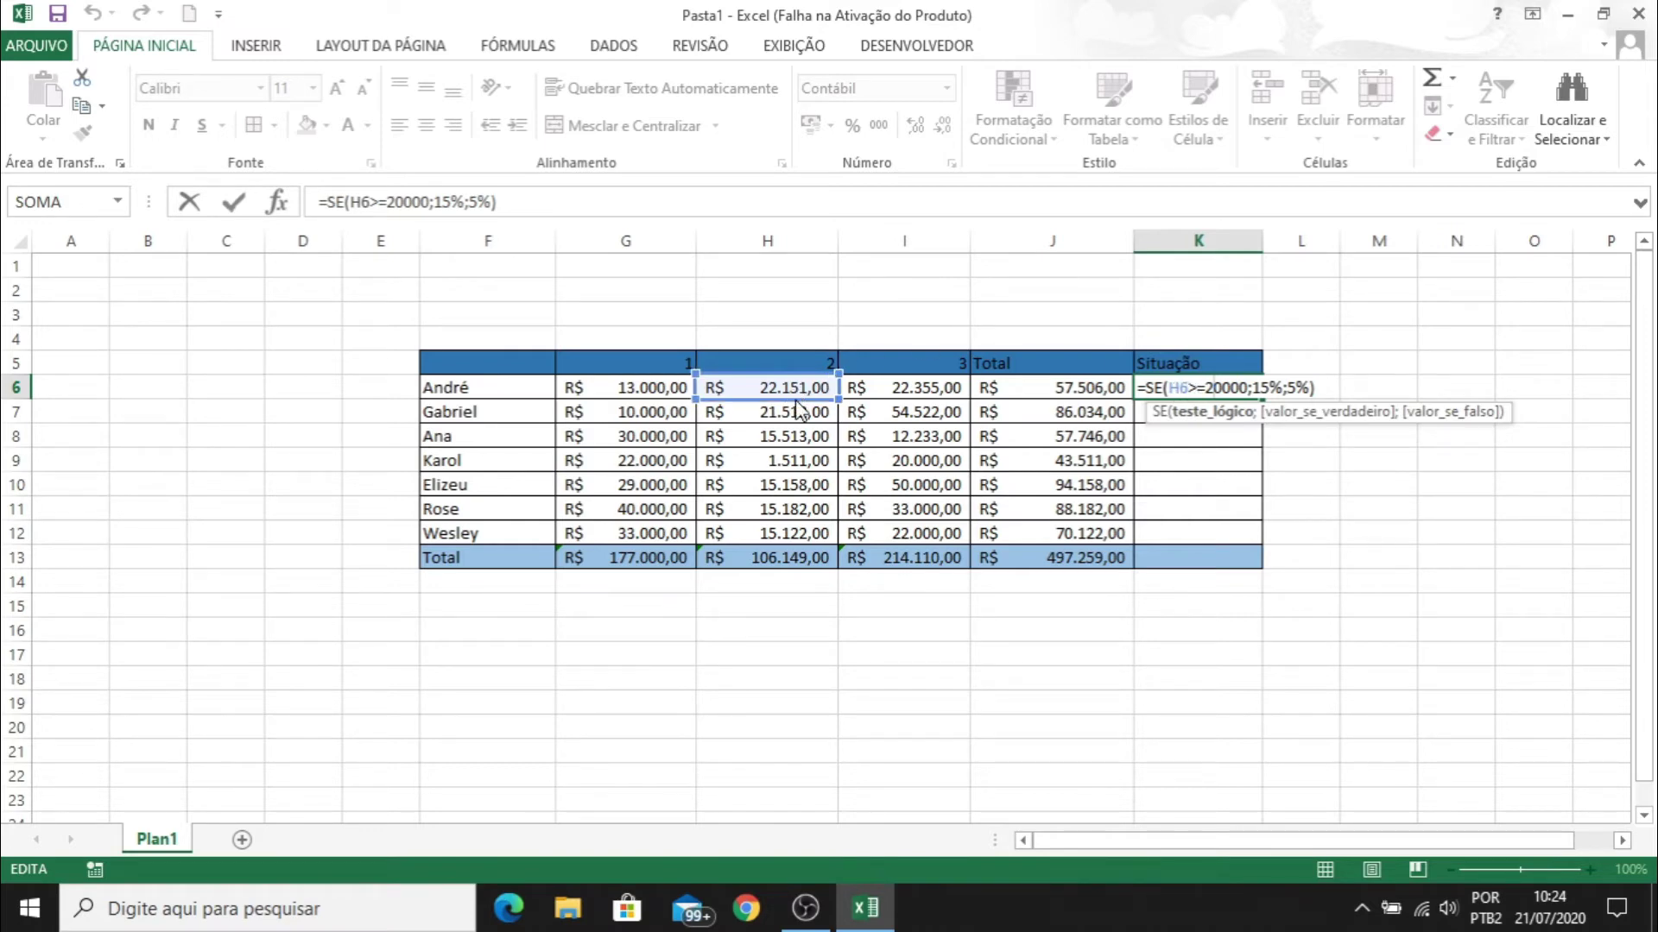
left_click_drag(796, 400, 649, 390)
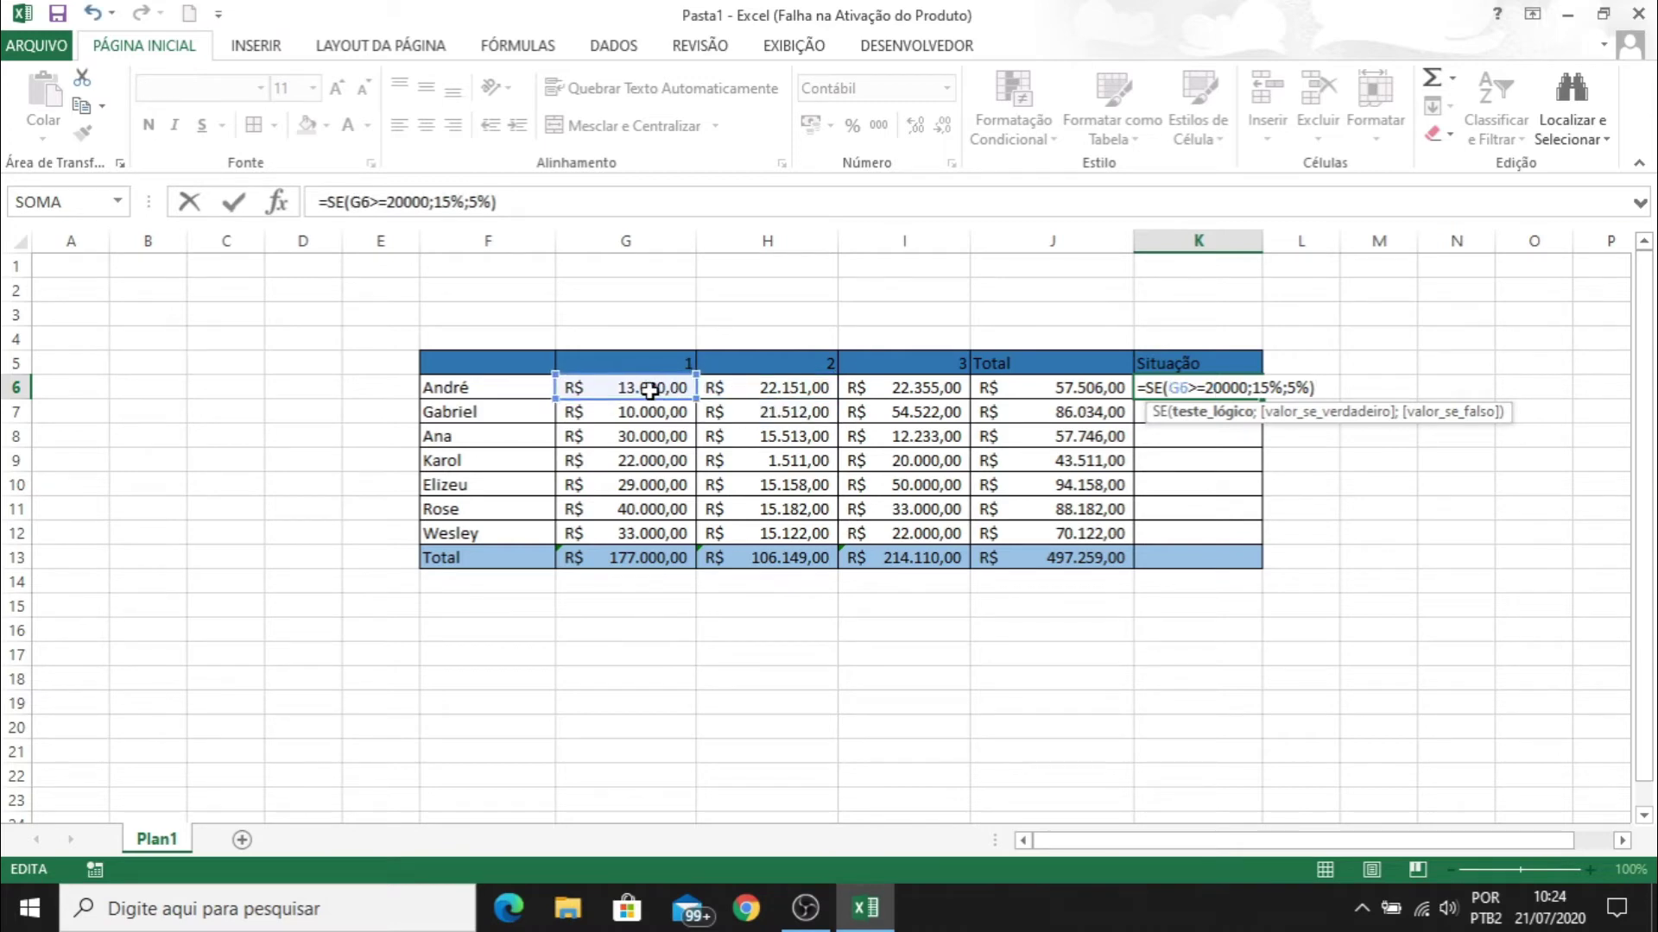
key("Return")
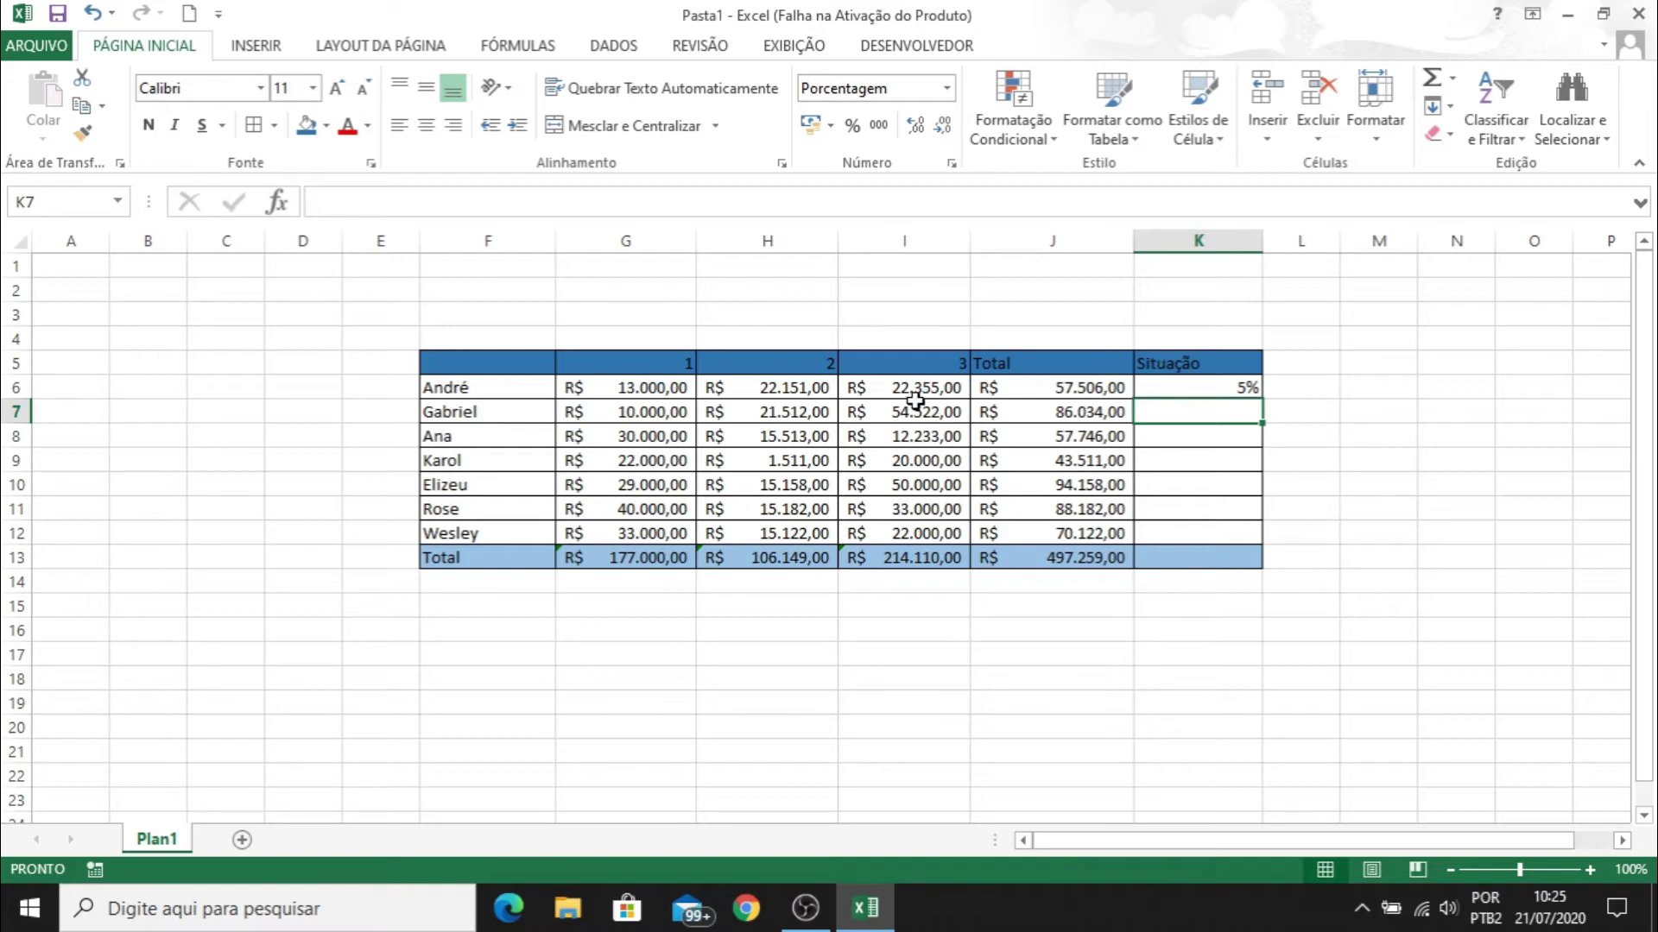
Test the corrected SE formula by setting G6 to 20000 and 19999 in turn
left_click(671, 386)
type("20000")
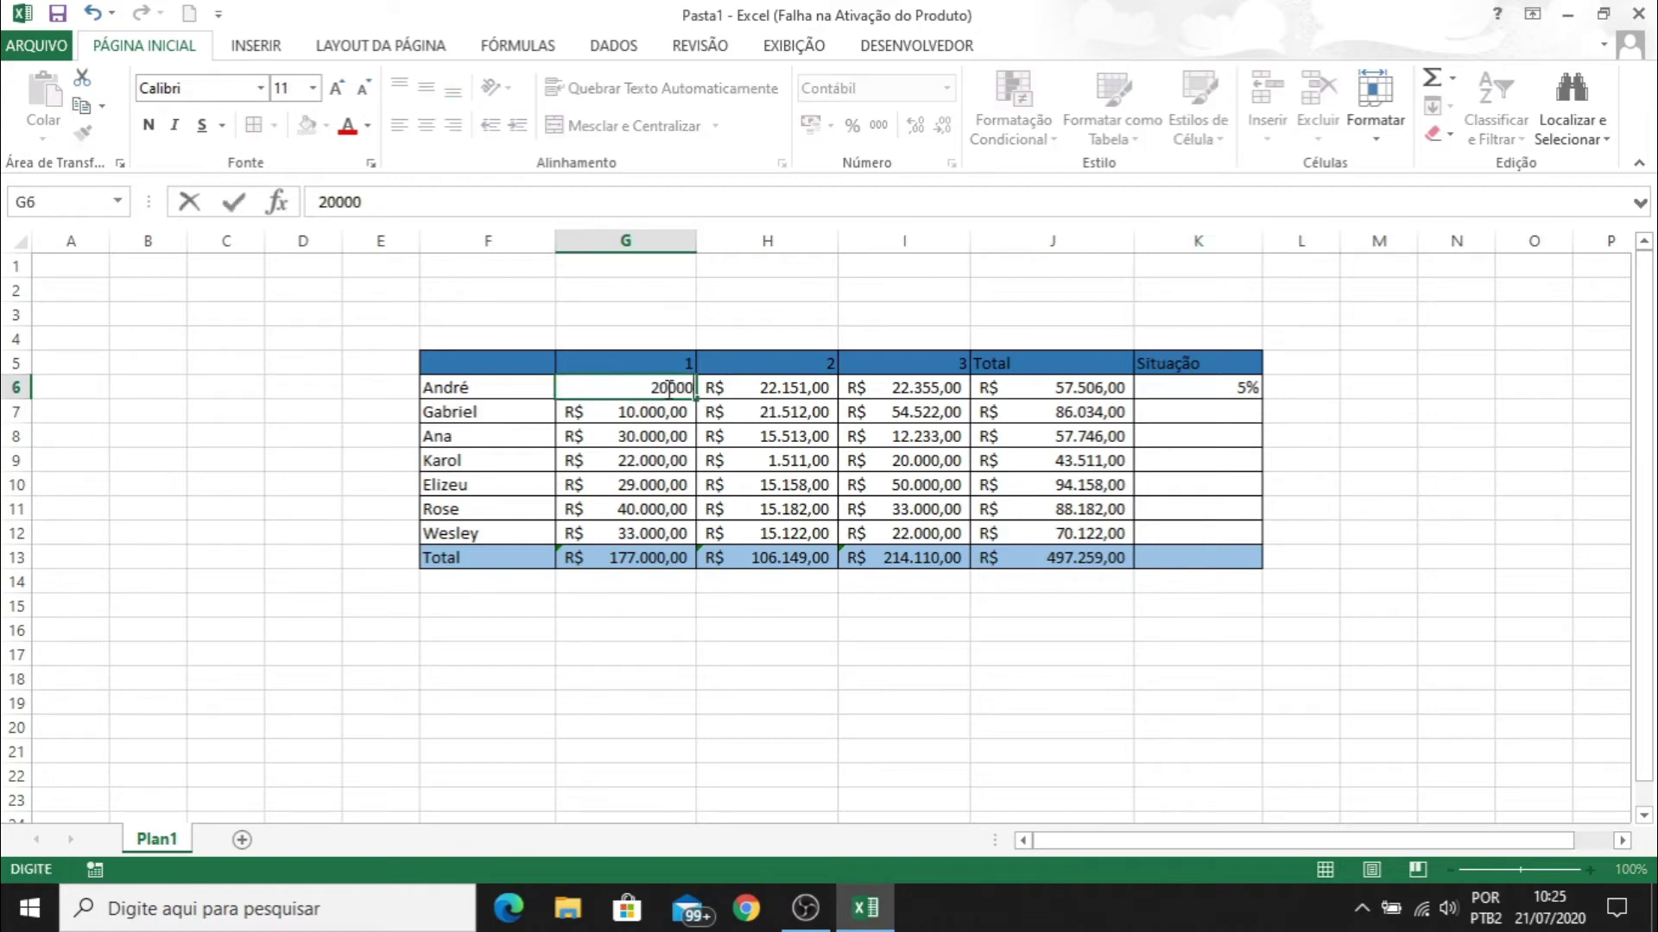
key("Return")
left_click(667, 388)
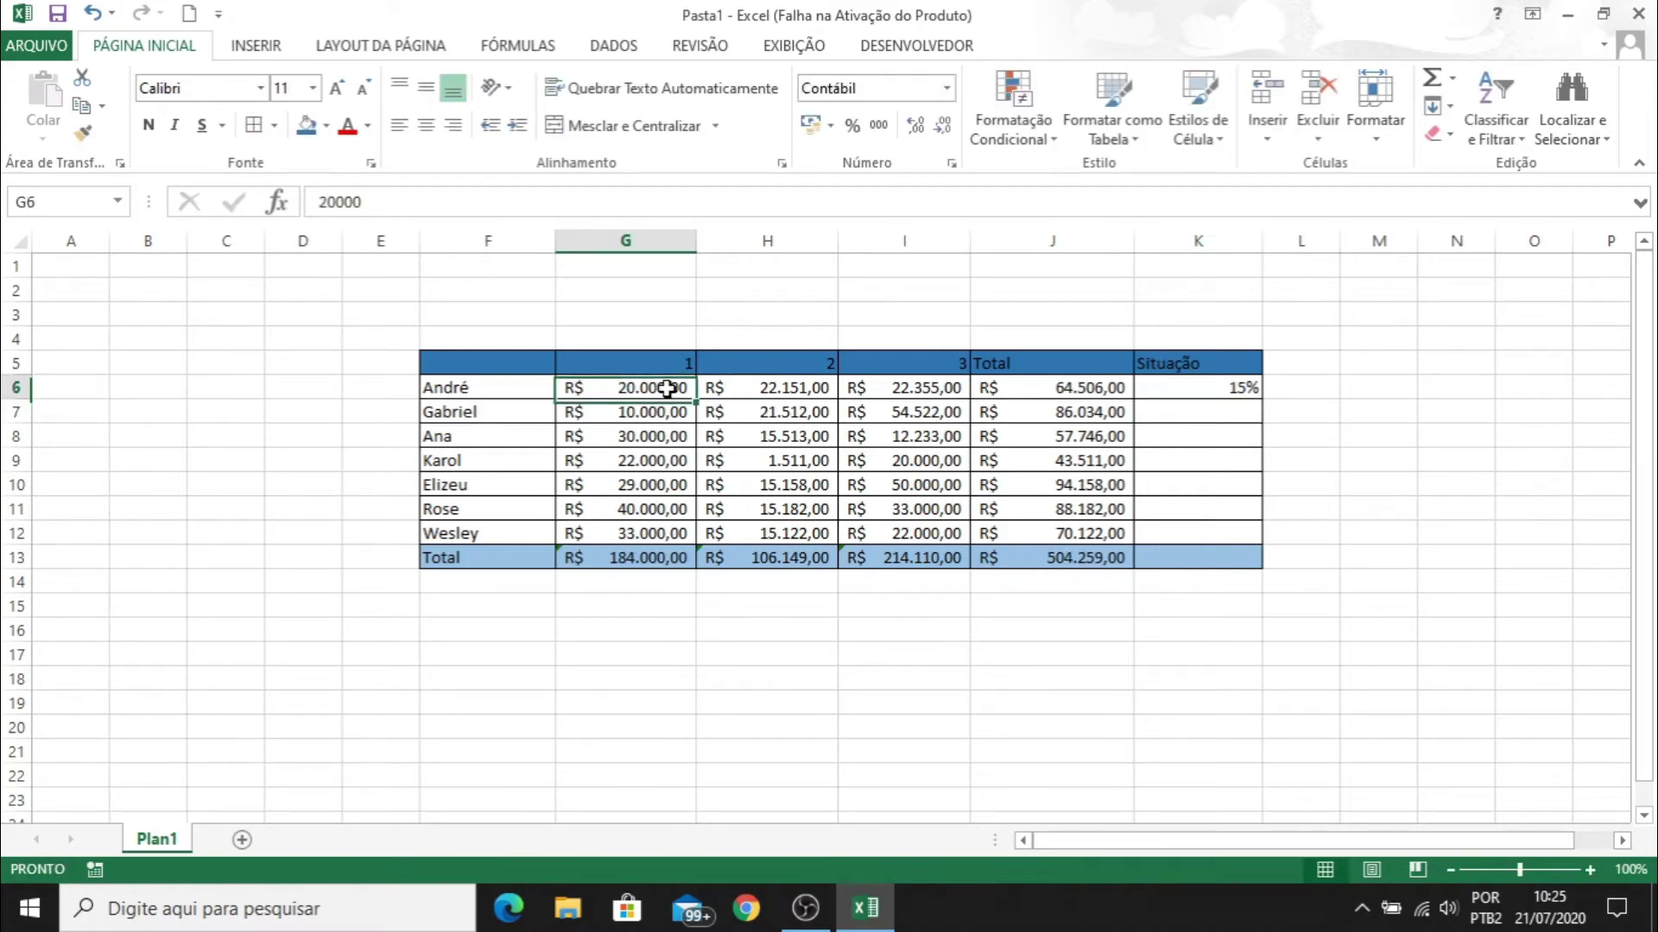
type("19999")
key("Return")
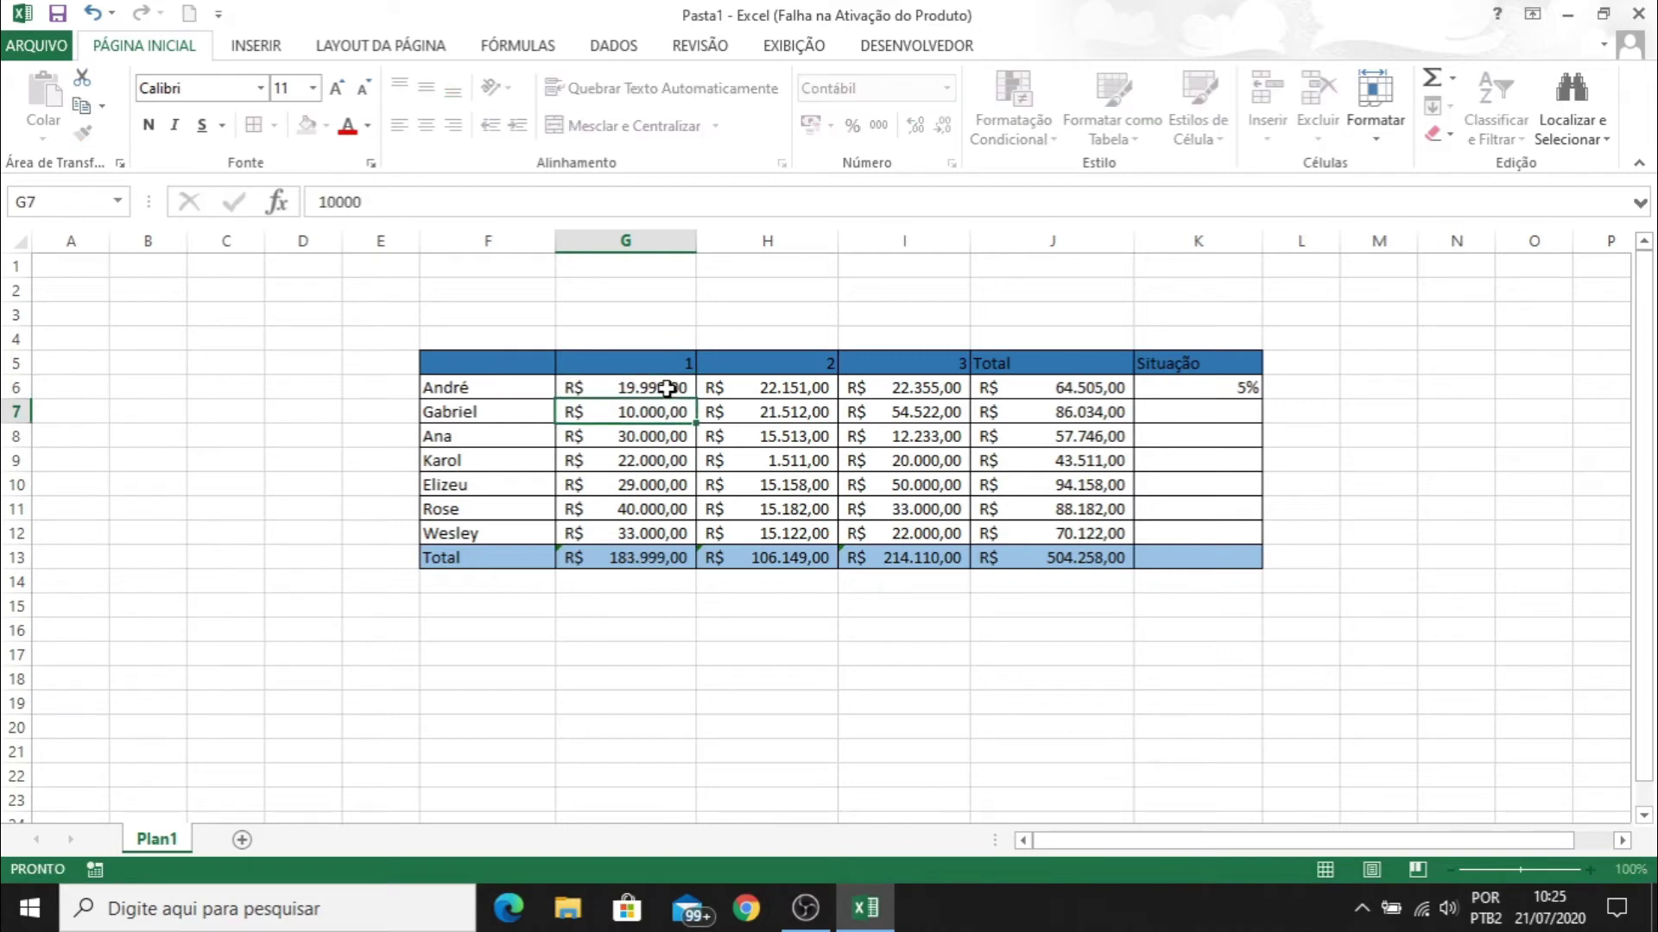
left_click(1251, 383)
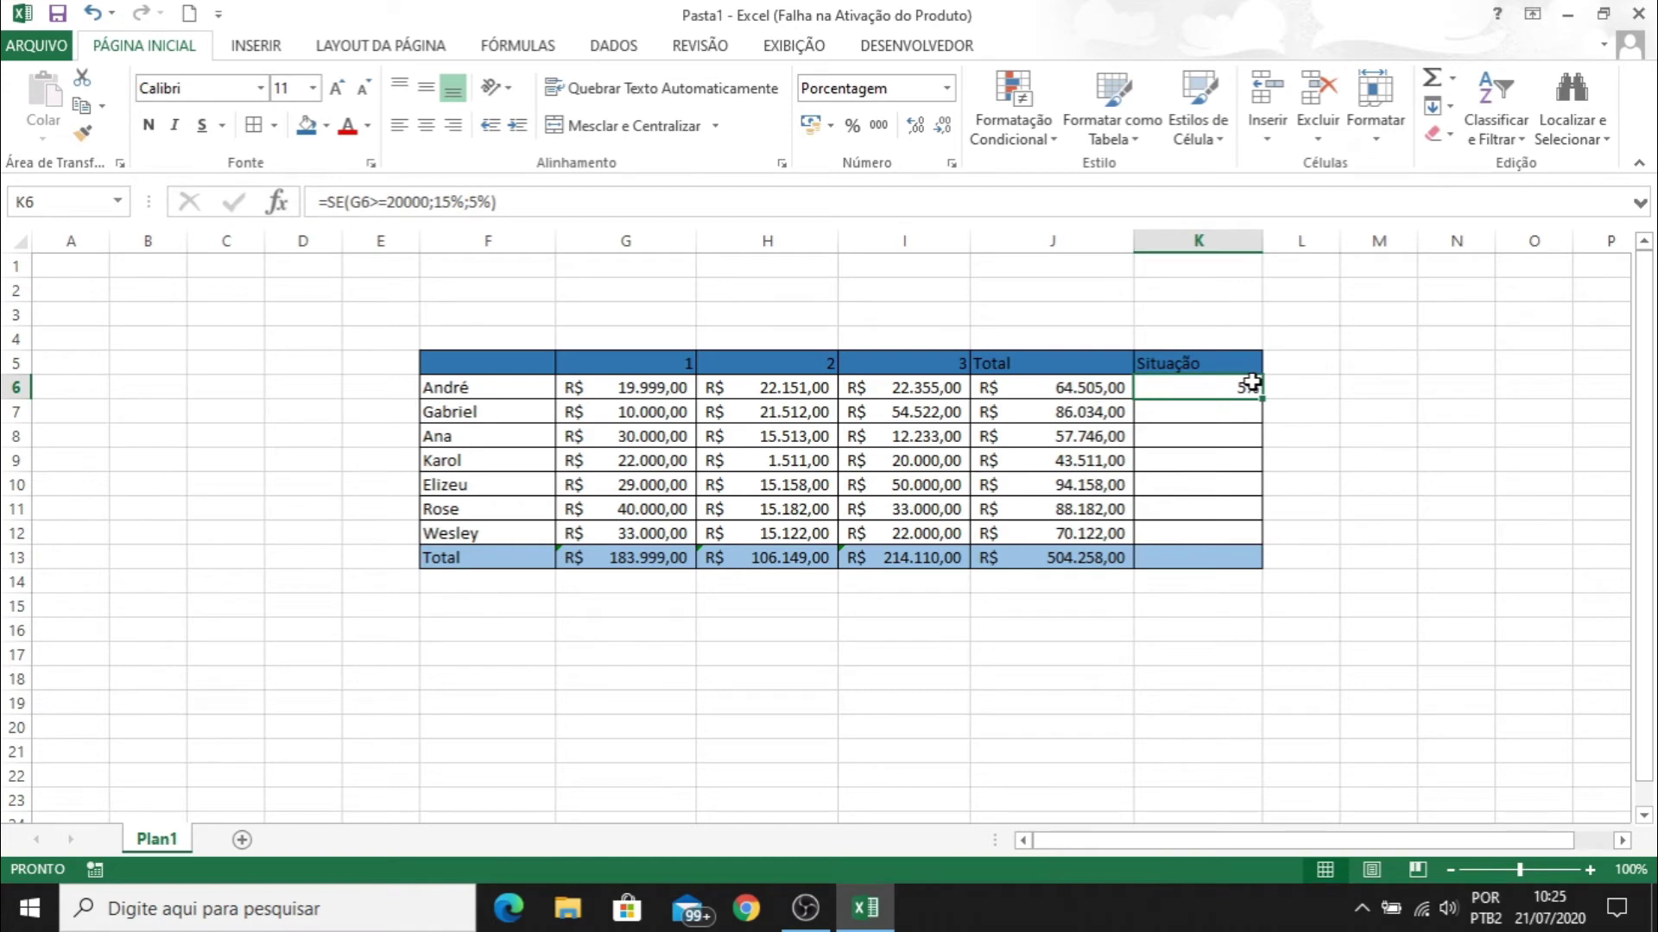
left_click(1184, 415)
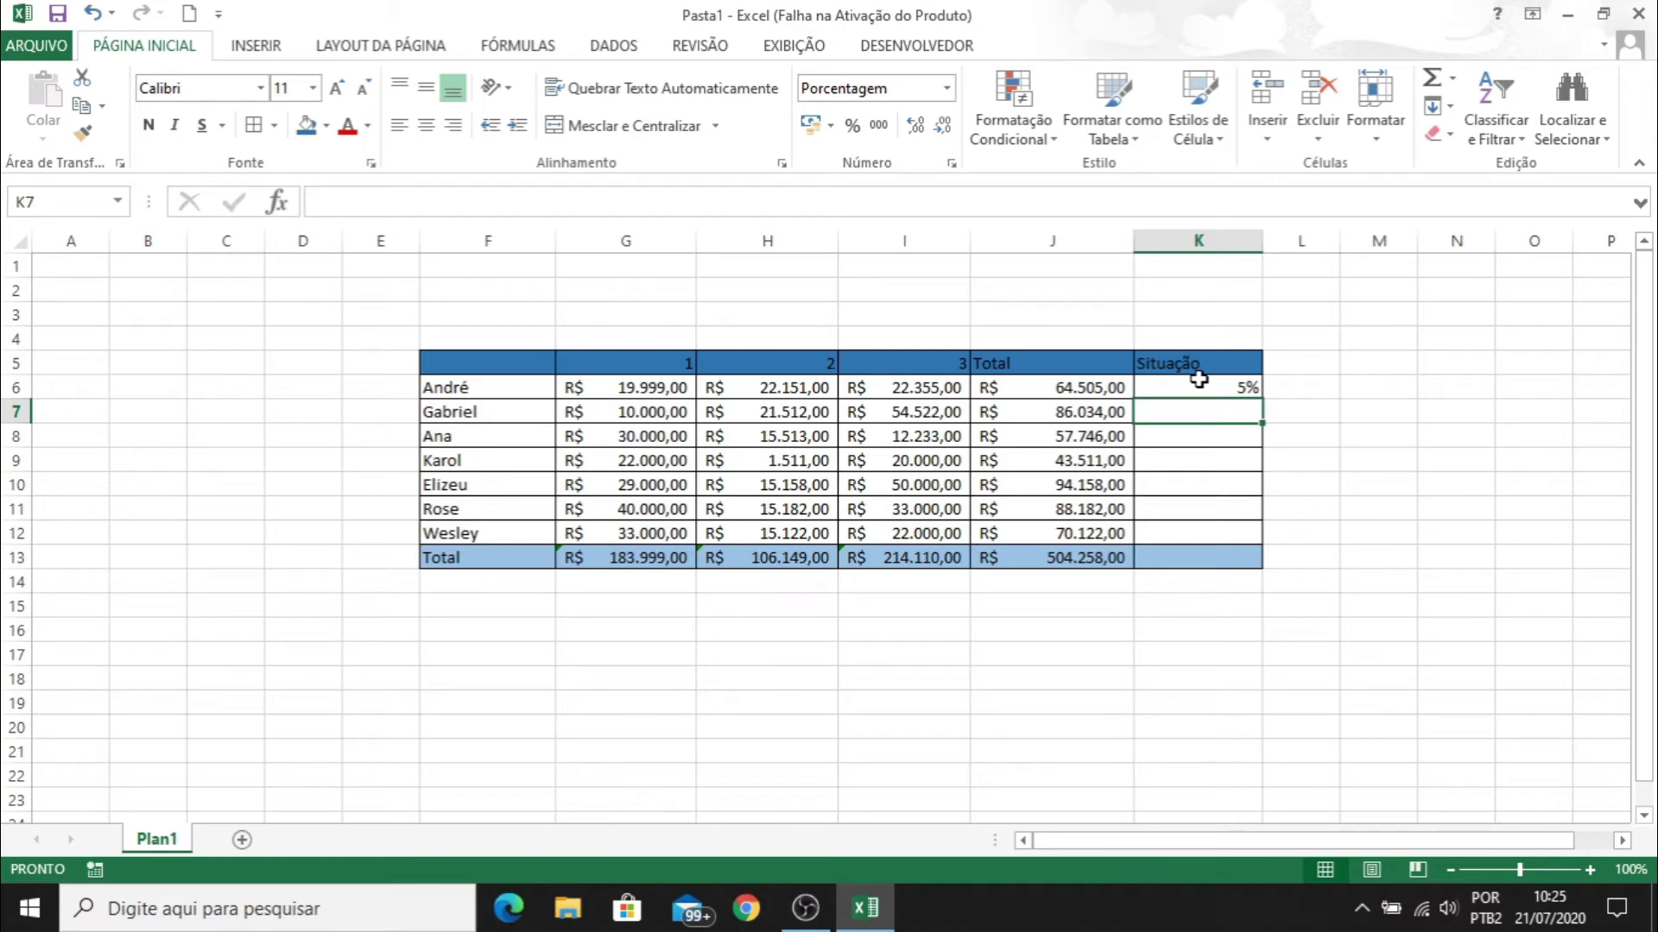
Set the first person's value in cell G6 back to 20.000
left_click(672, 393)
type("2")
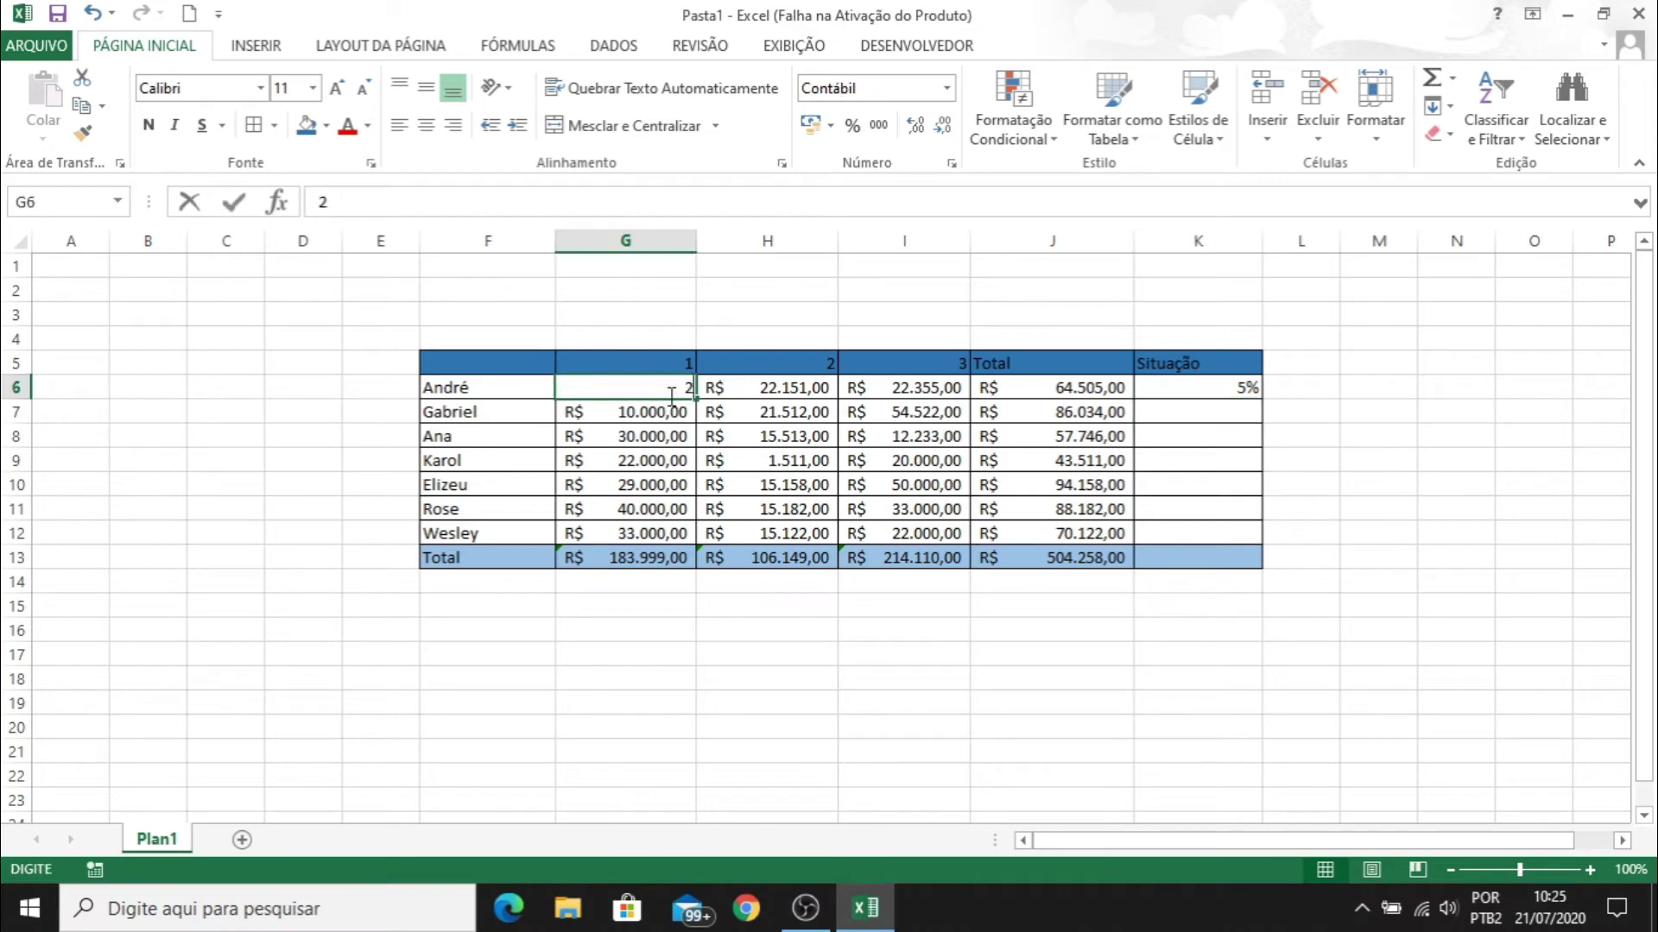
type("0.000")
key("Return")
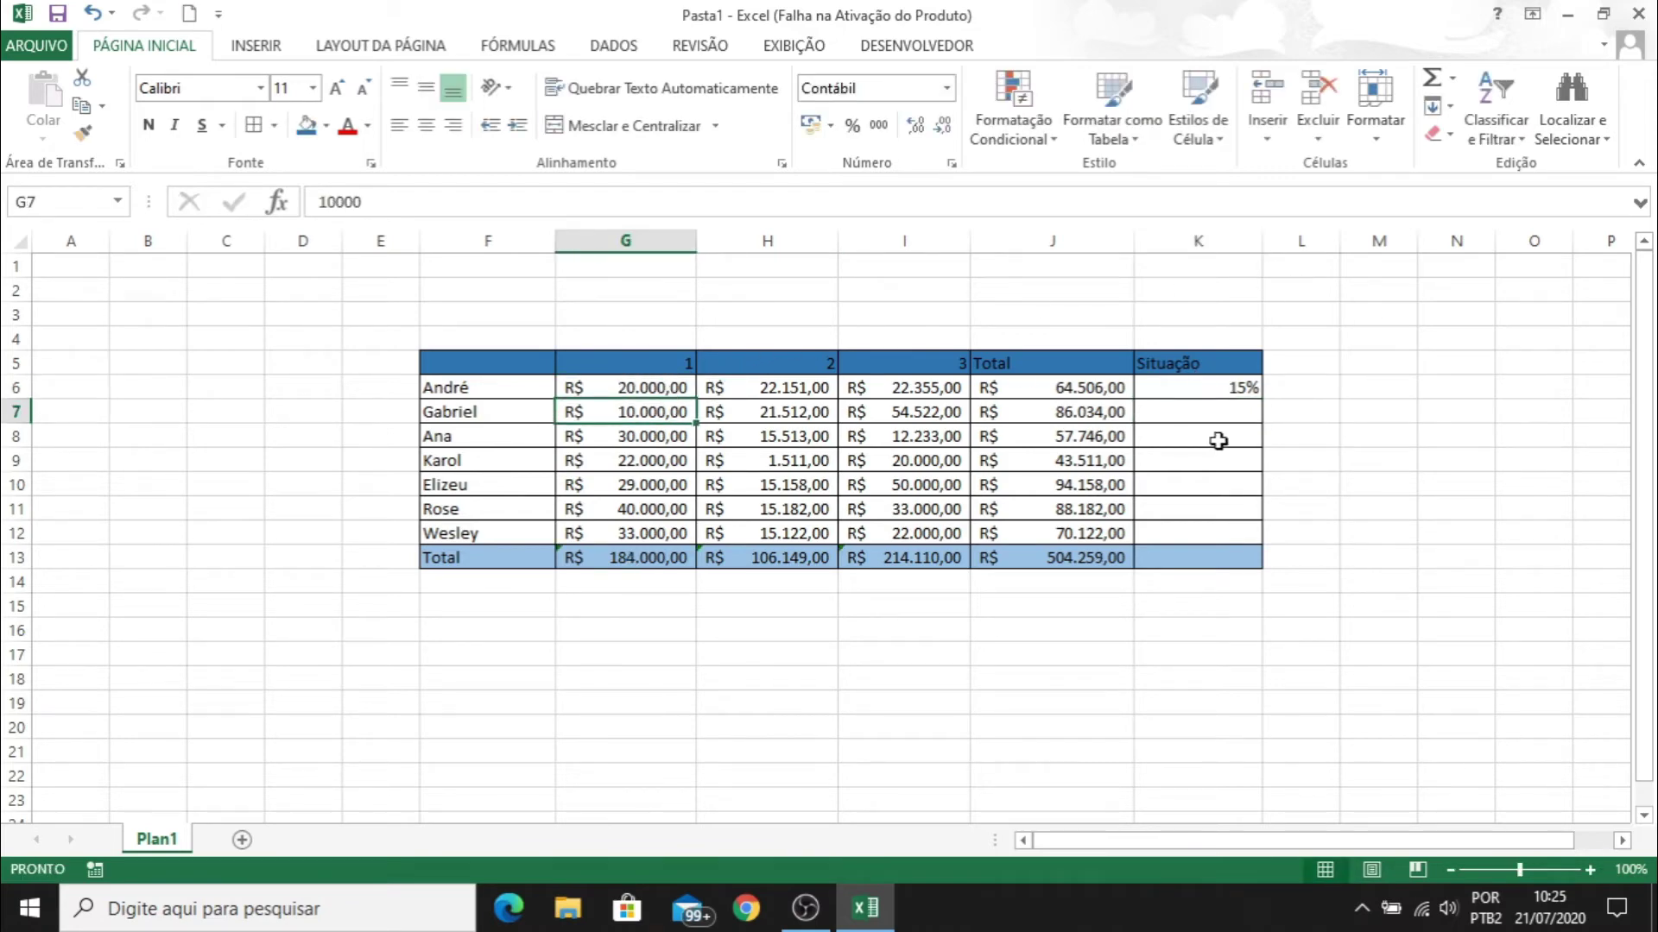
Try to fill the K6 SE formula down to K12, and undo the fill
left_click(1214, 411)
left_click(1235, 388)
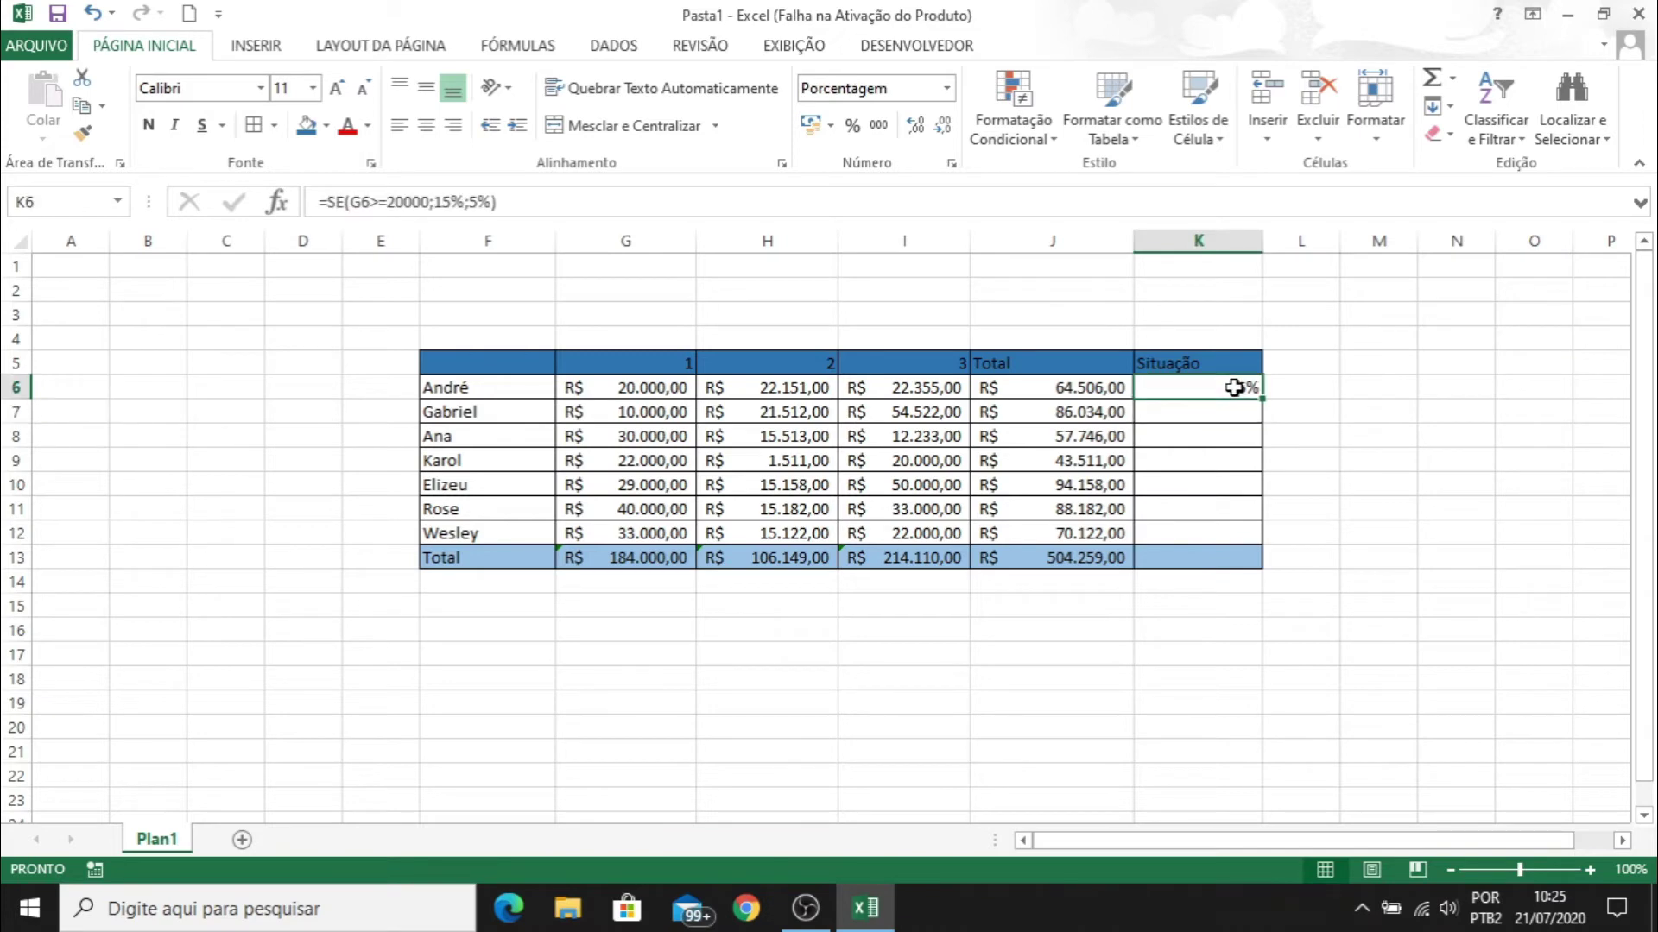
left_click_drag(1262, 399, 1256, 544)
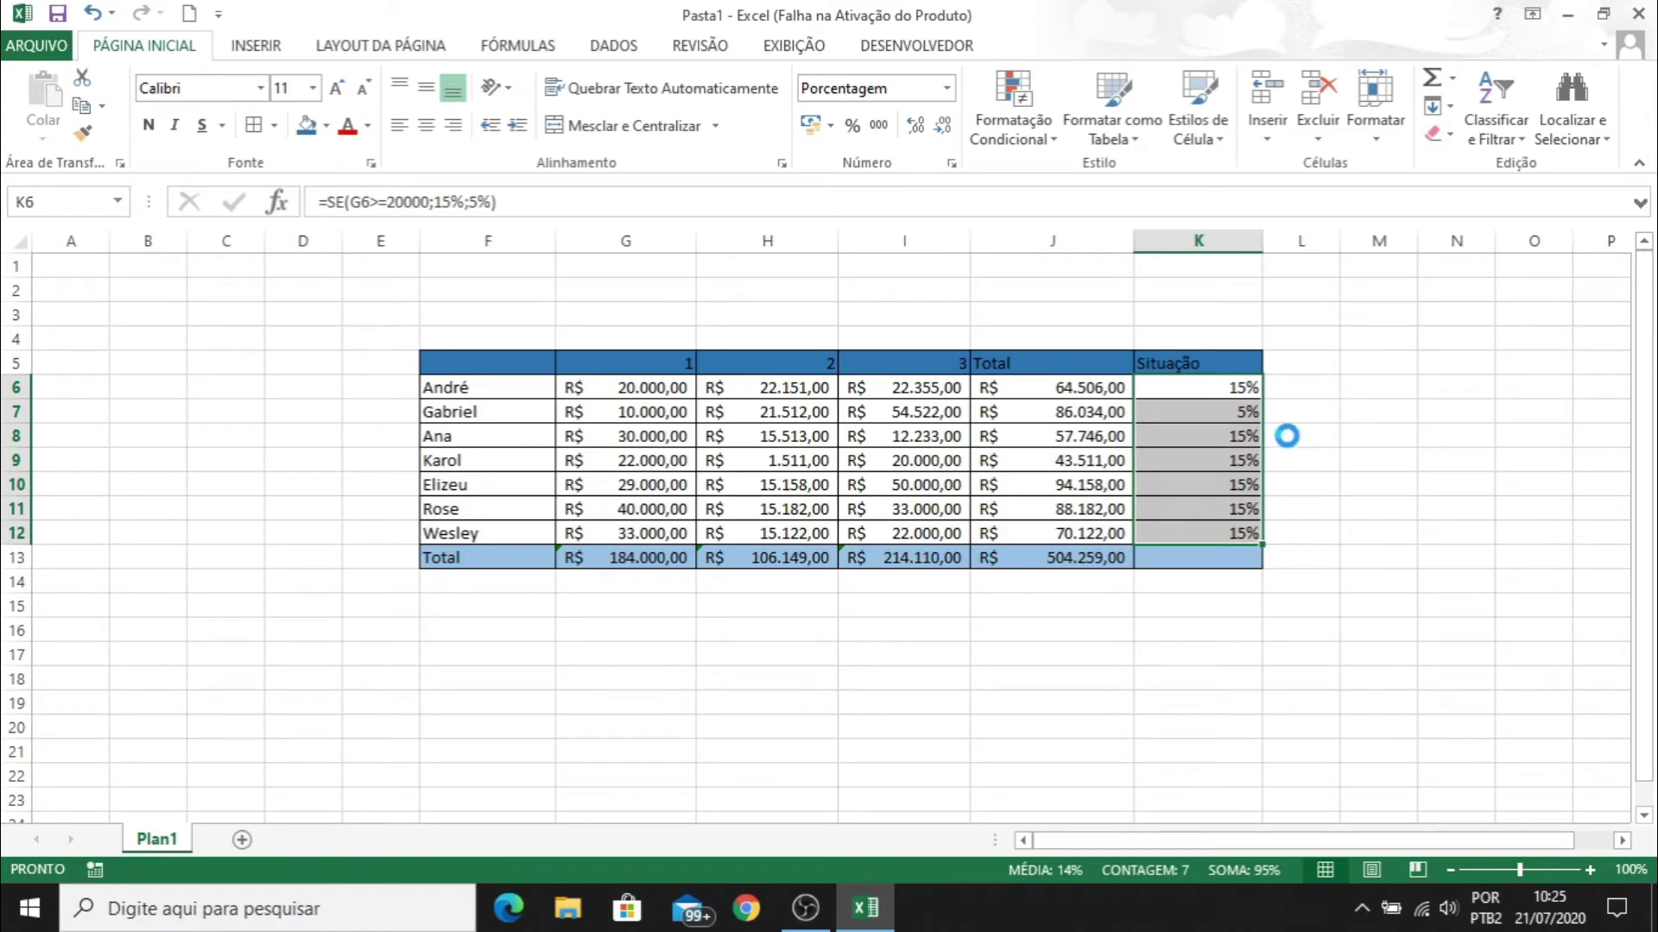
key("ctrl+z")
Enter =SE(G7>=20000;15%;5%) in cell K7 and fill the formula down to K12
left_click(1242, 416)
type("=s")
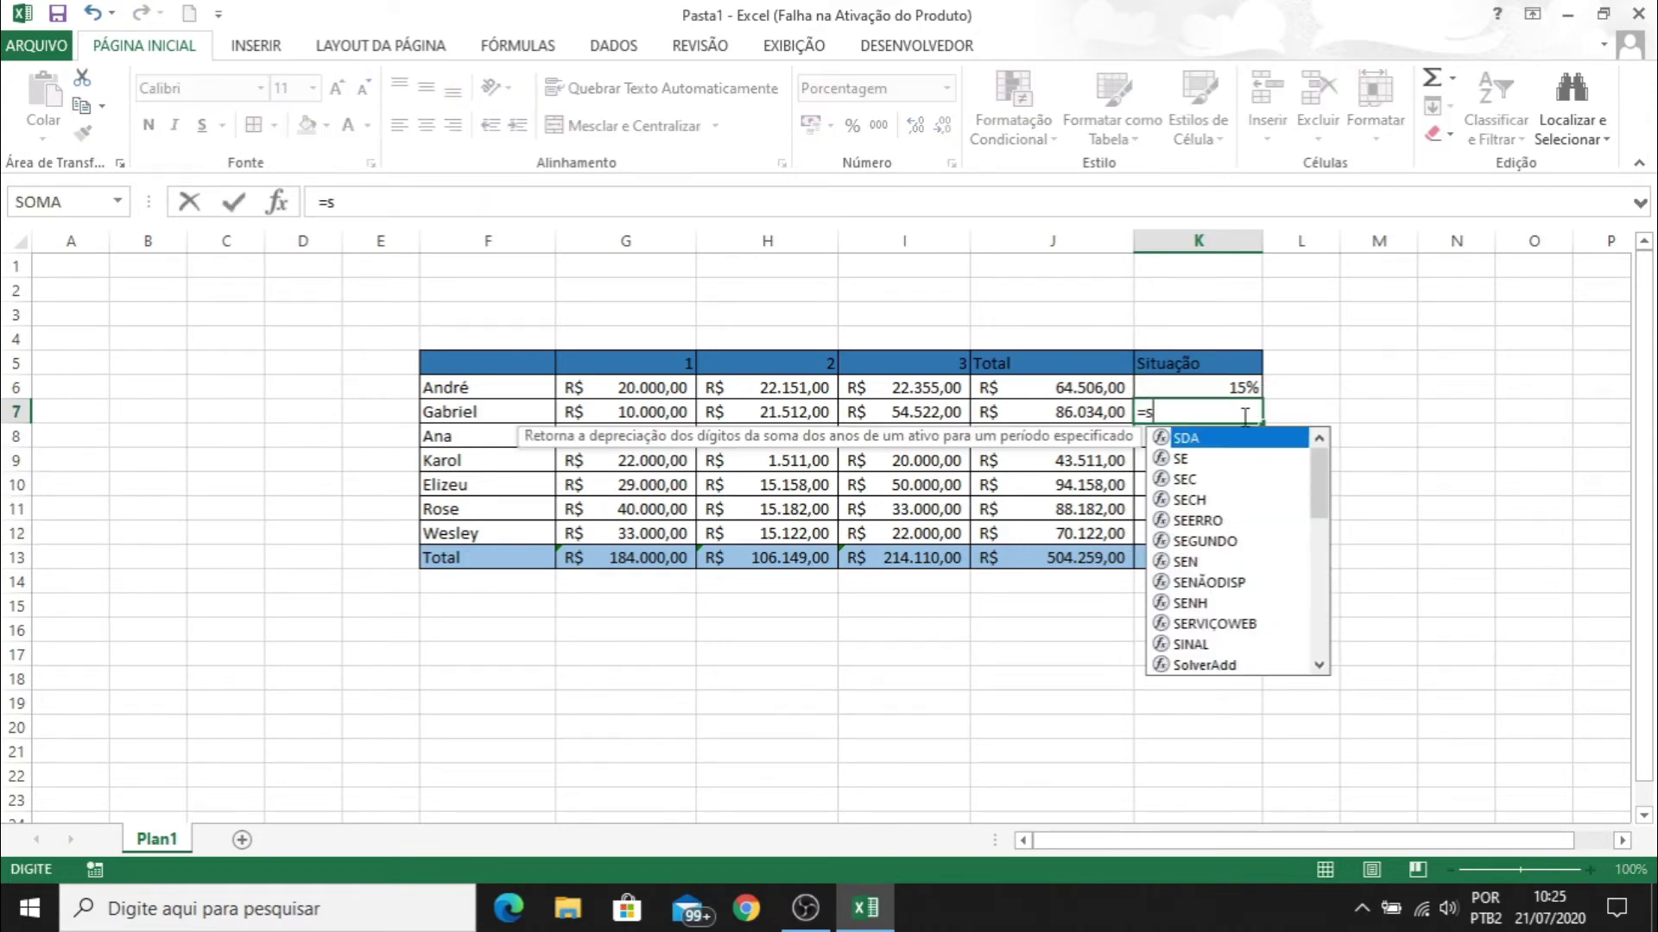
key("Tab")
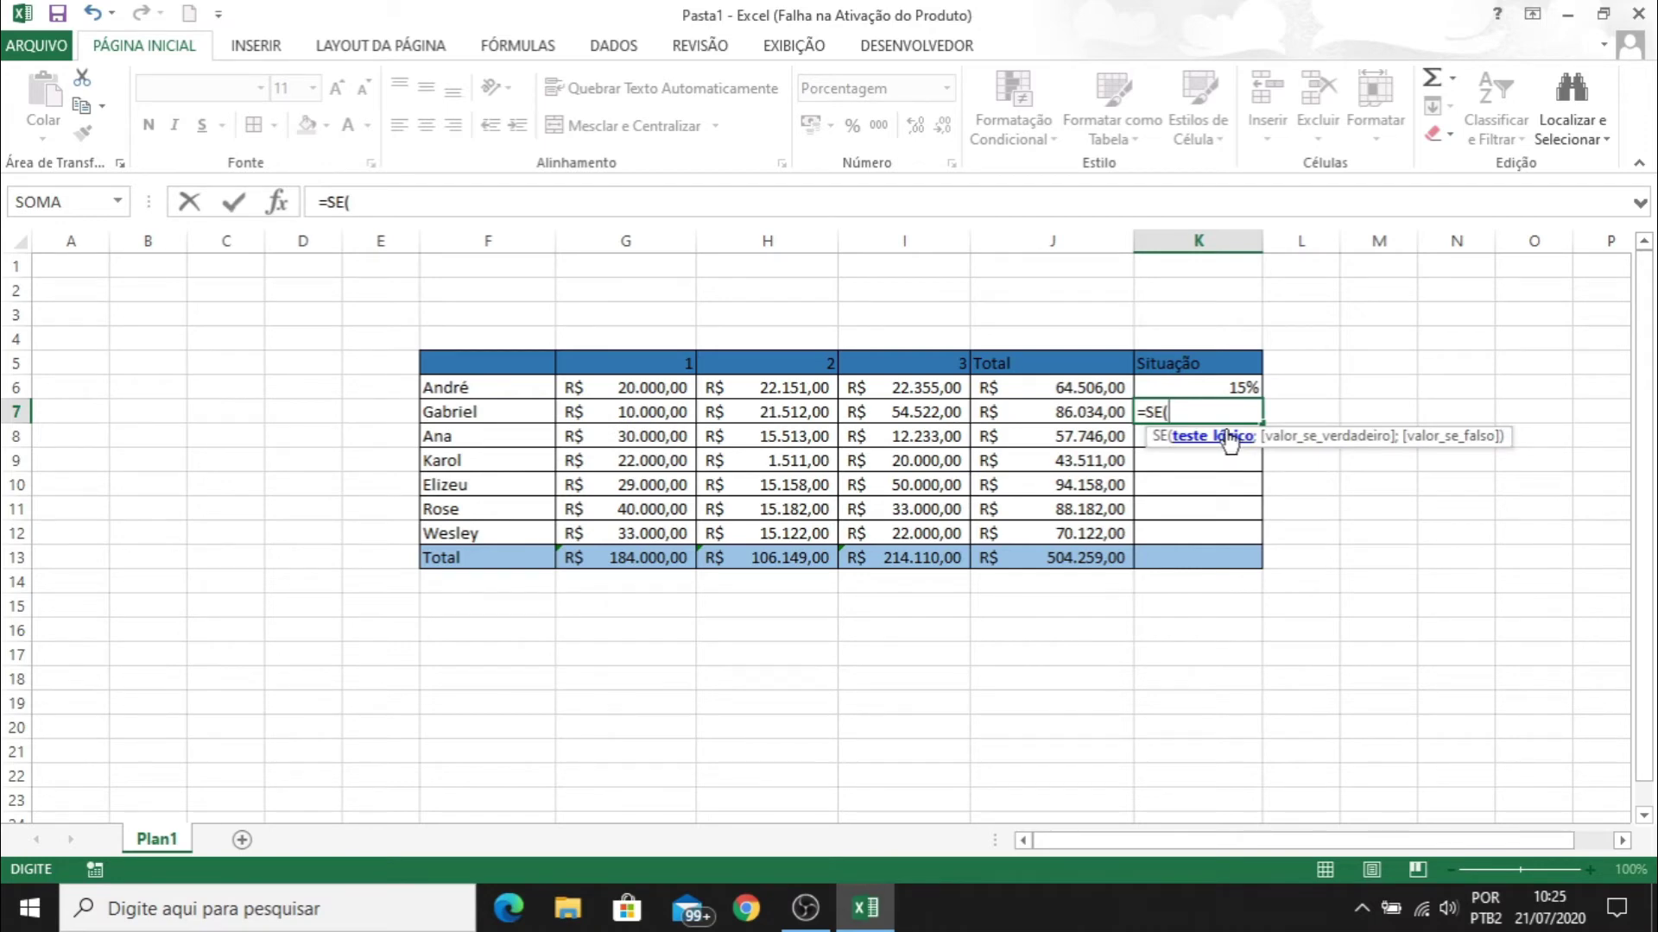
left_click(612, 412)
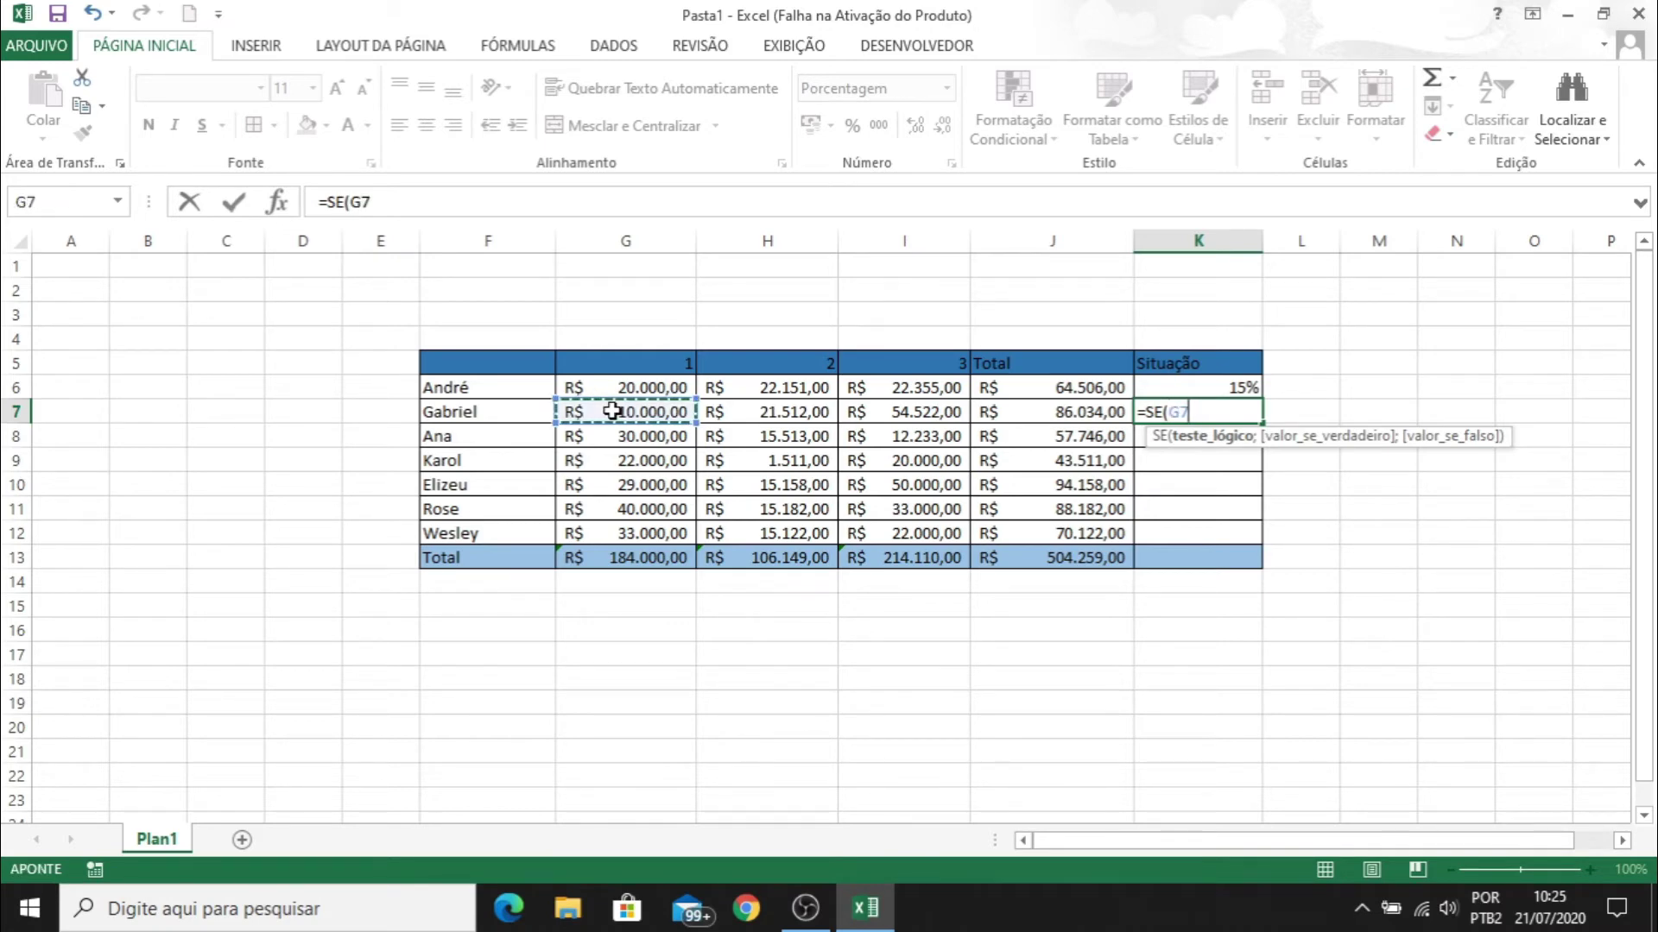
type(">=")
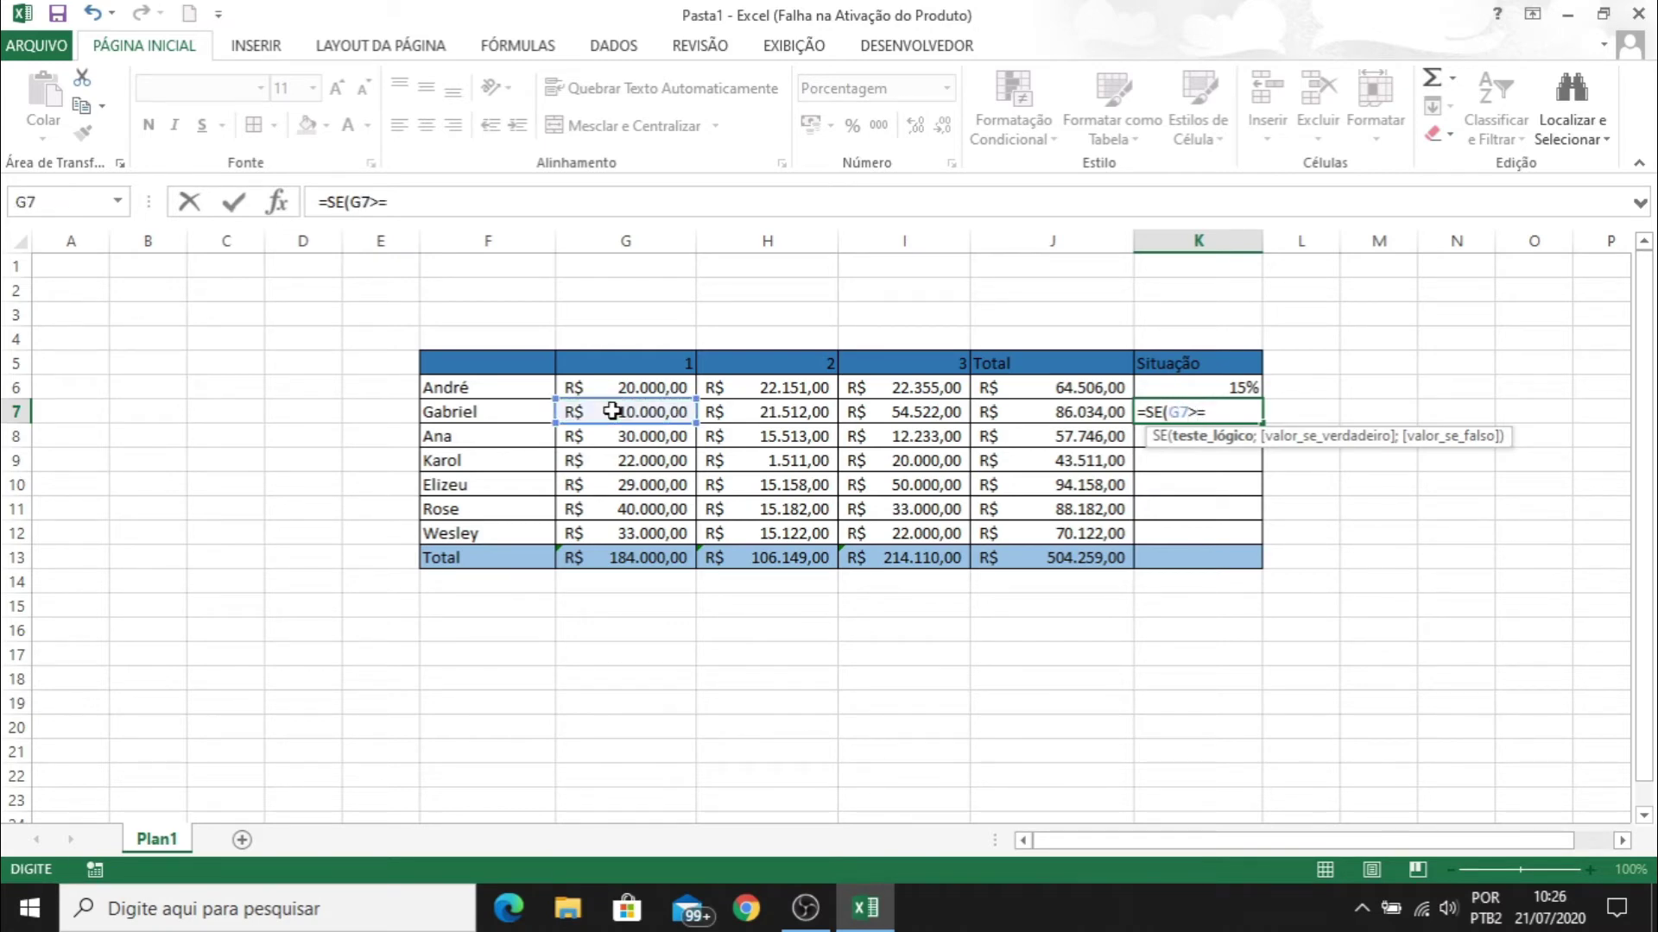
type("20000;")
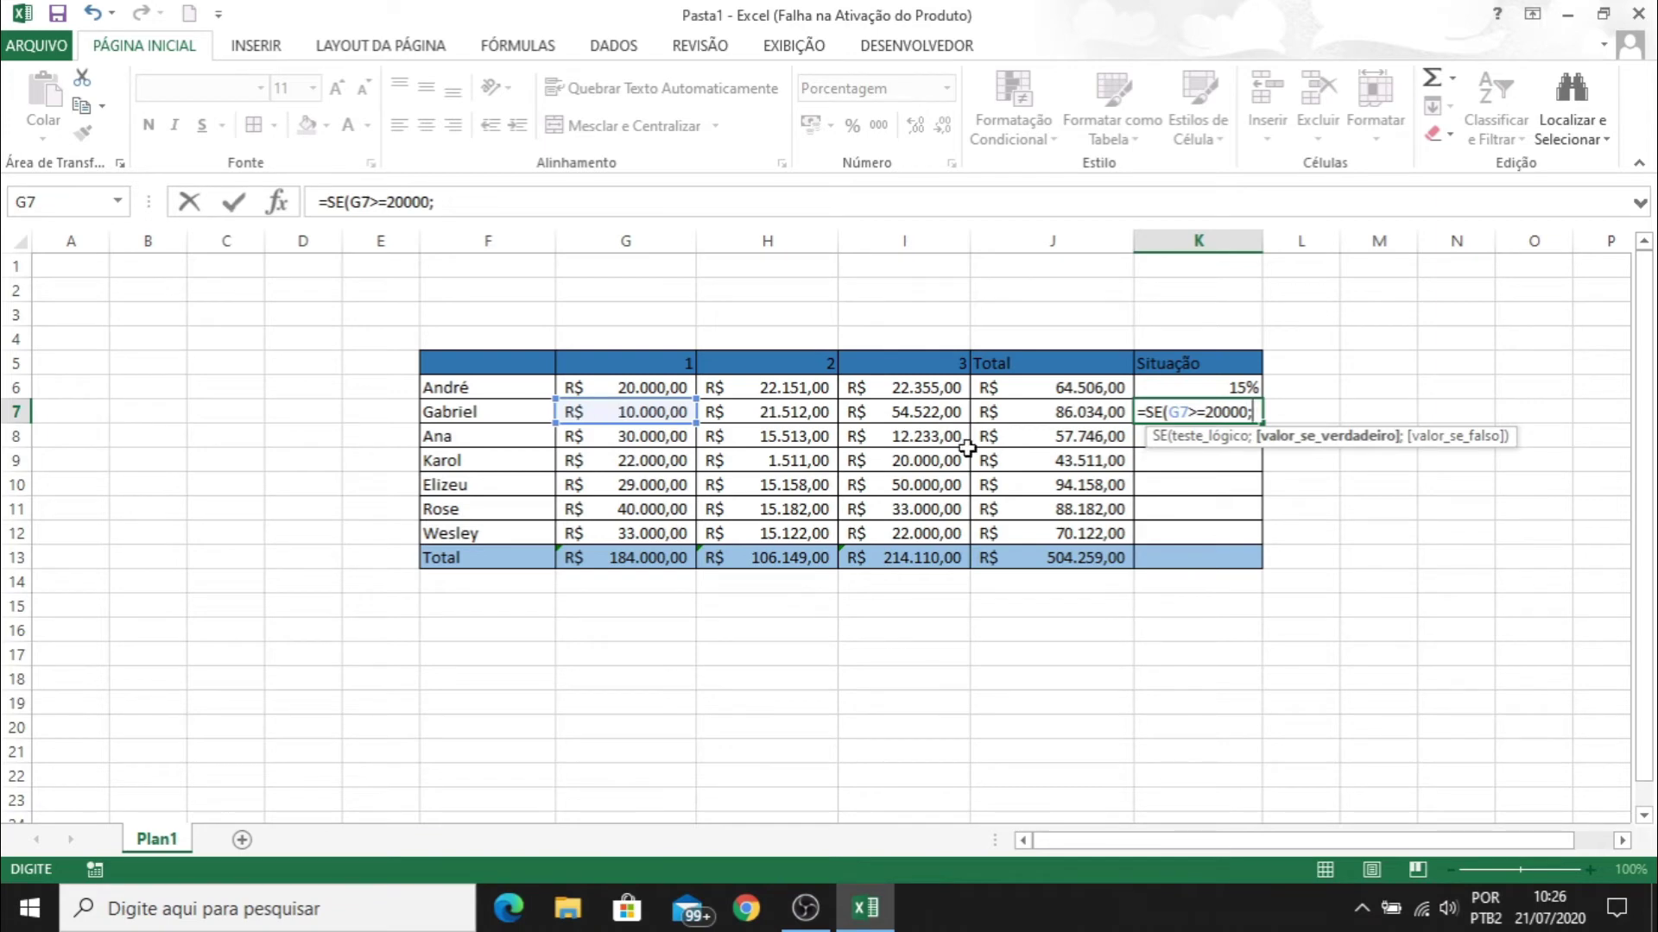
type("15%;5")
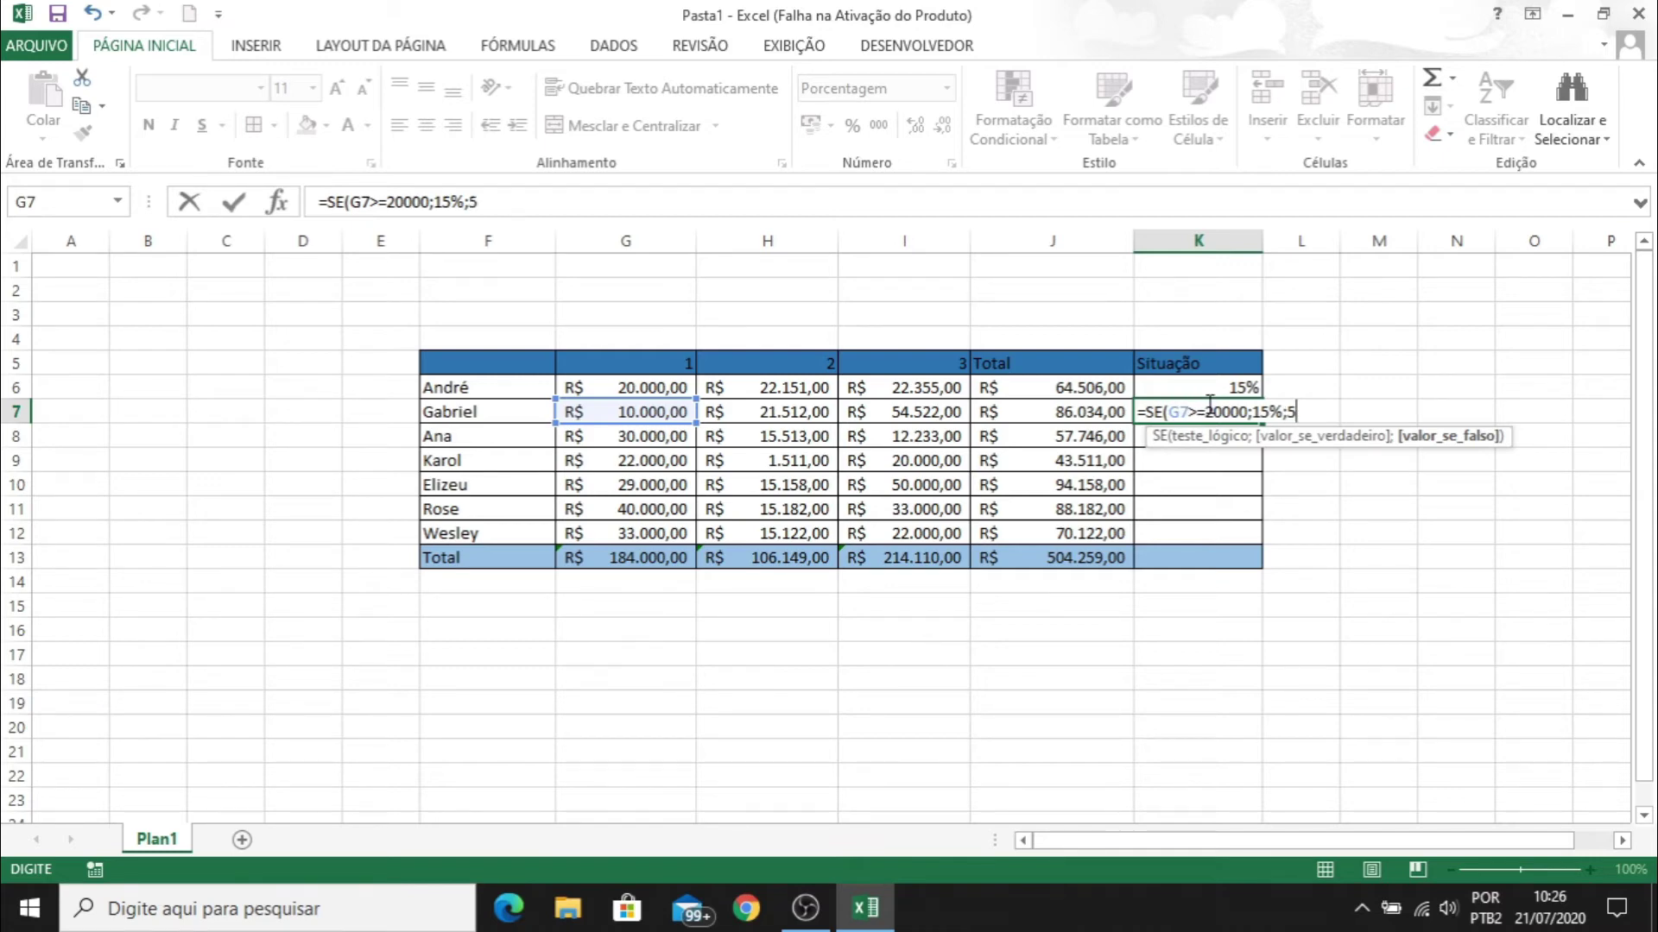
type("%)")
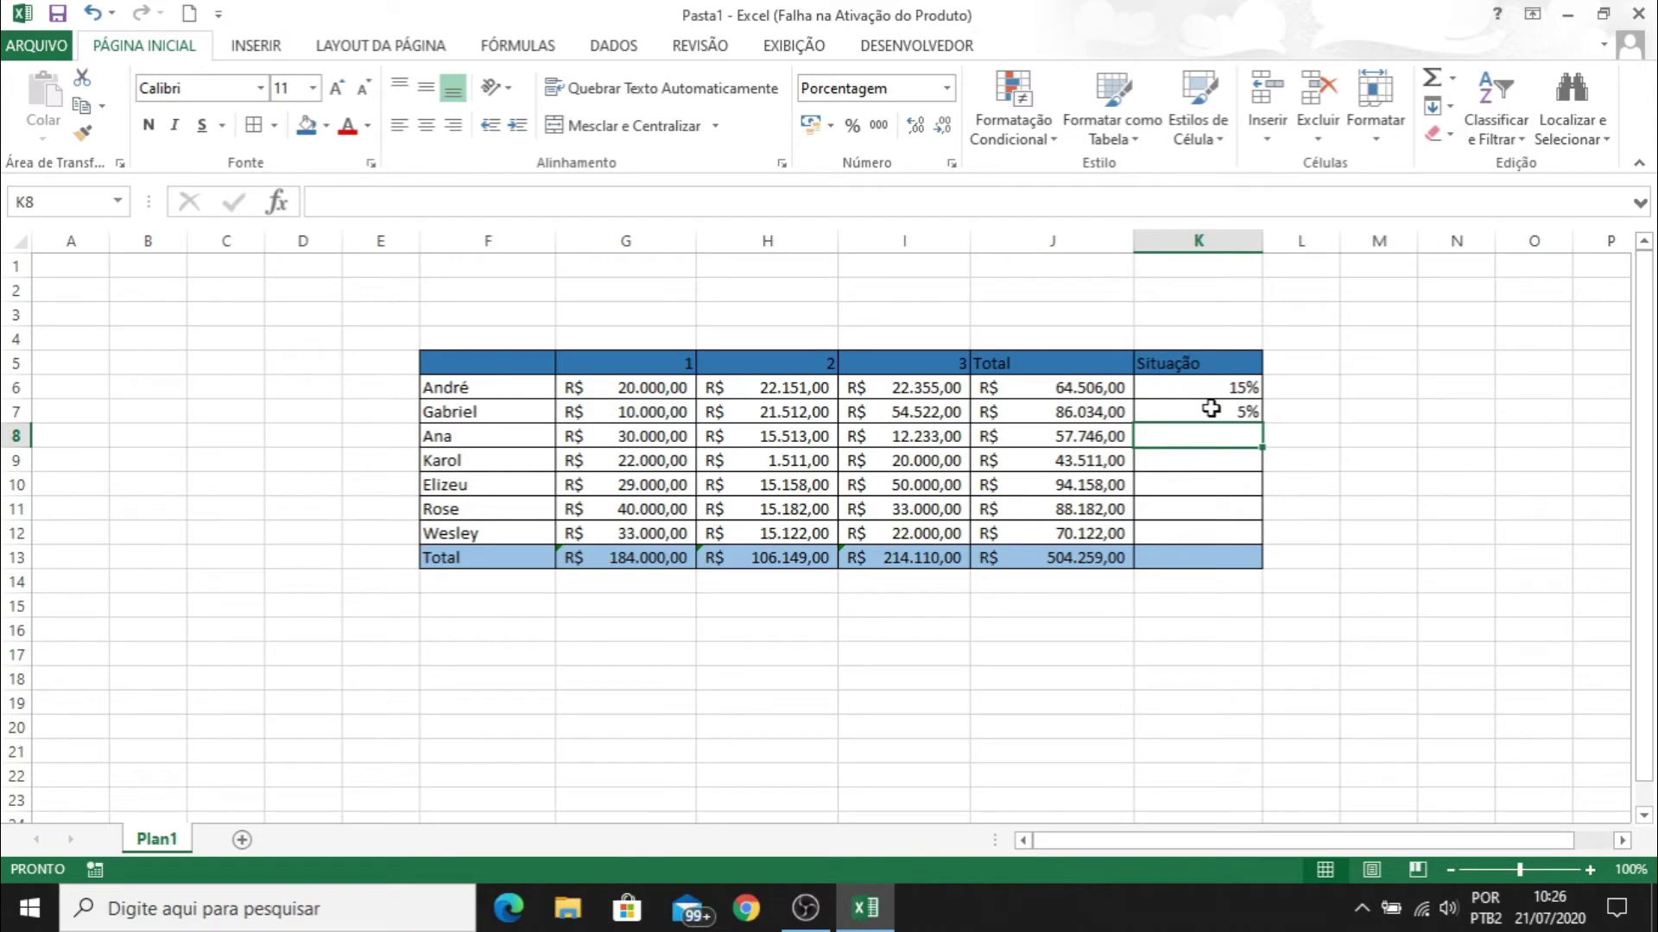
left_click(1210, 409)
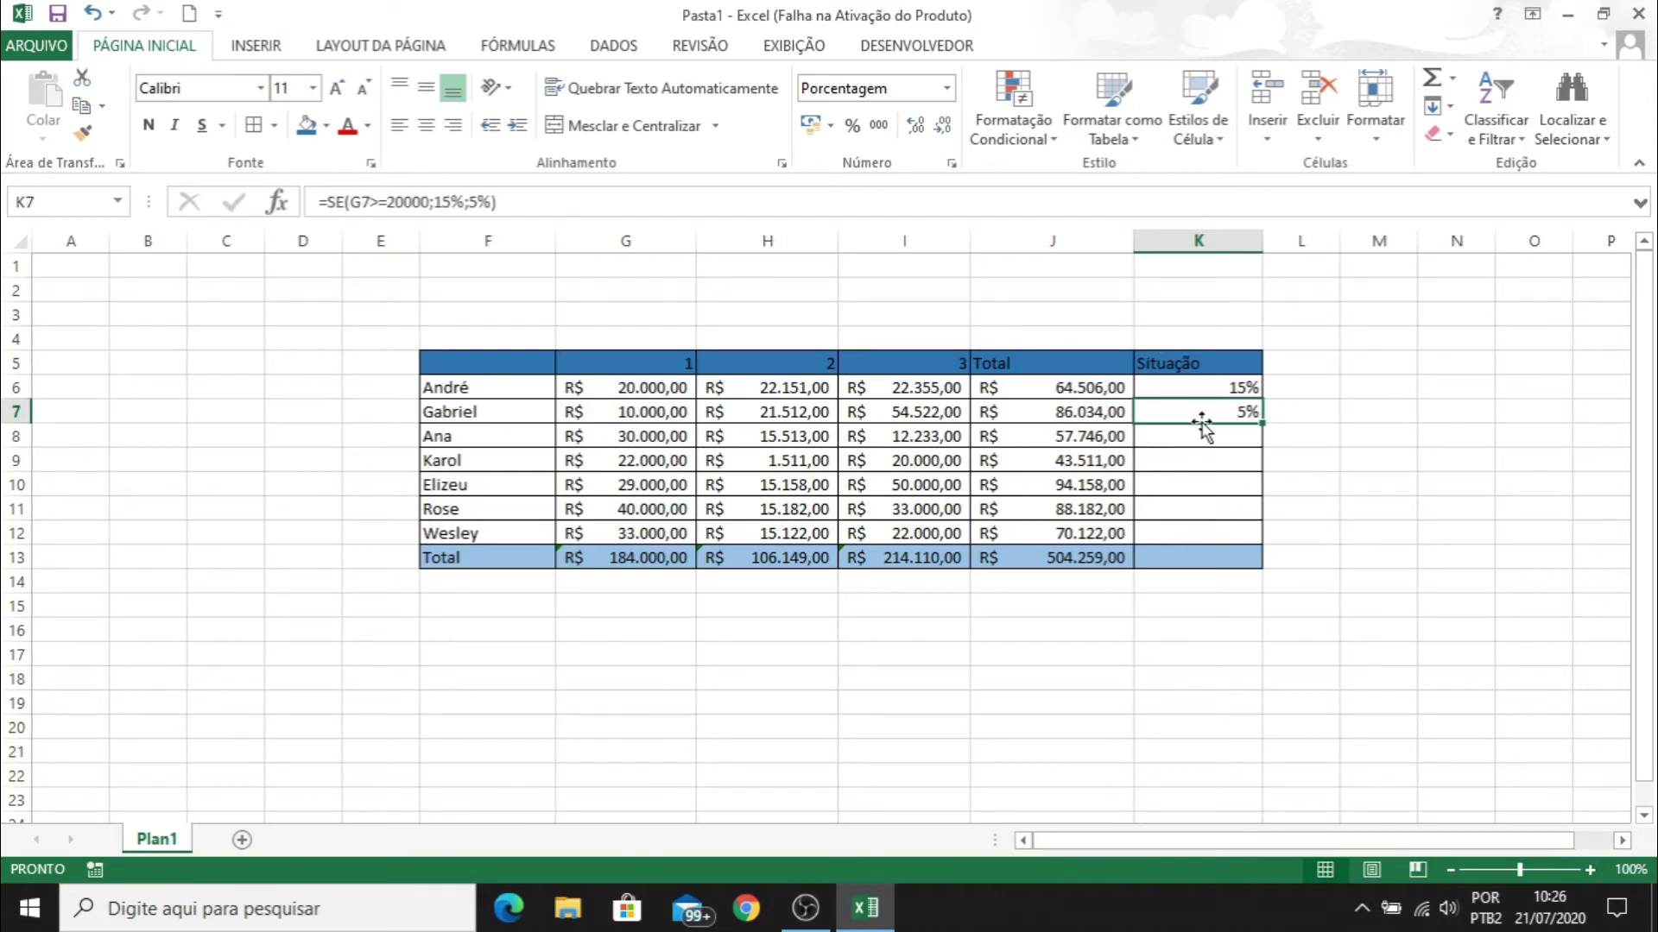
left_click_drag(1260, 426, 1249, 542)
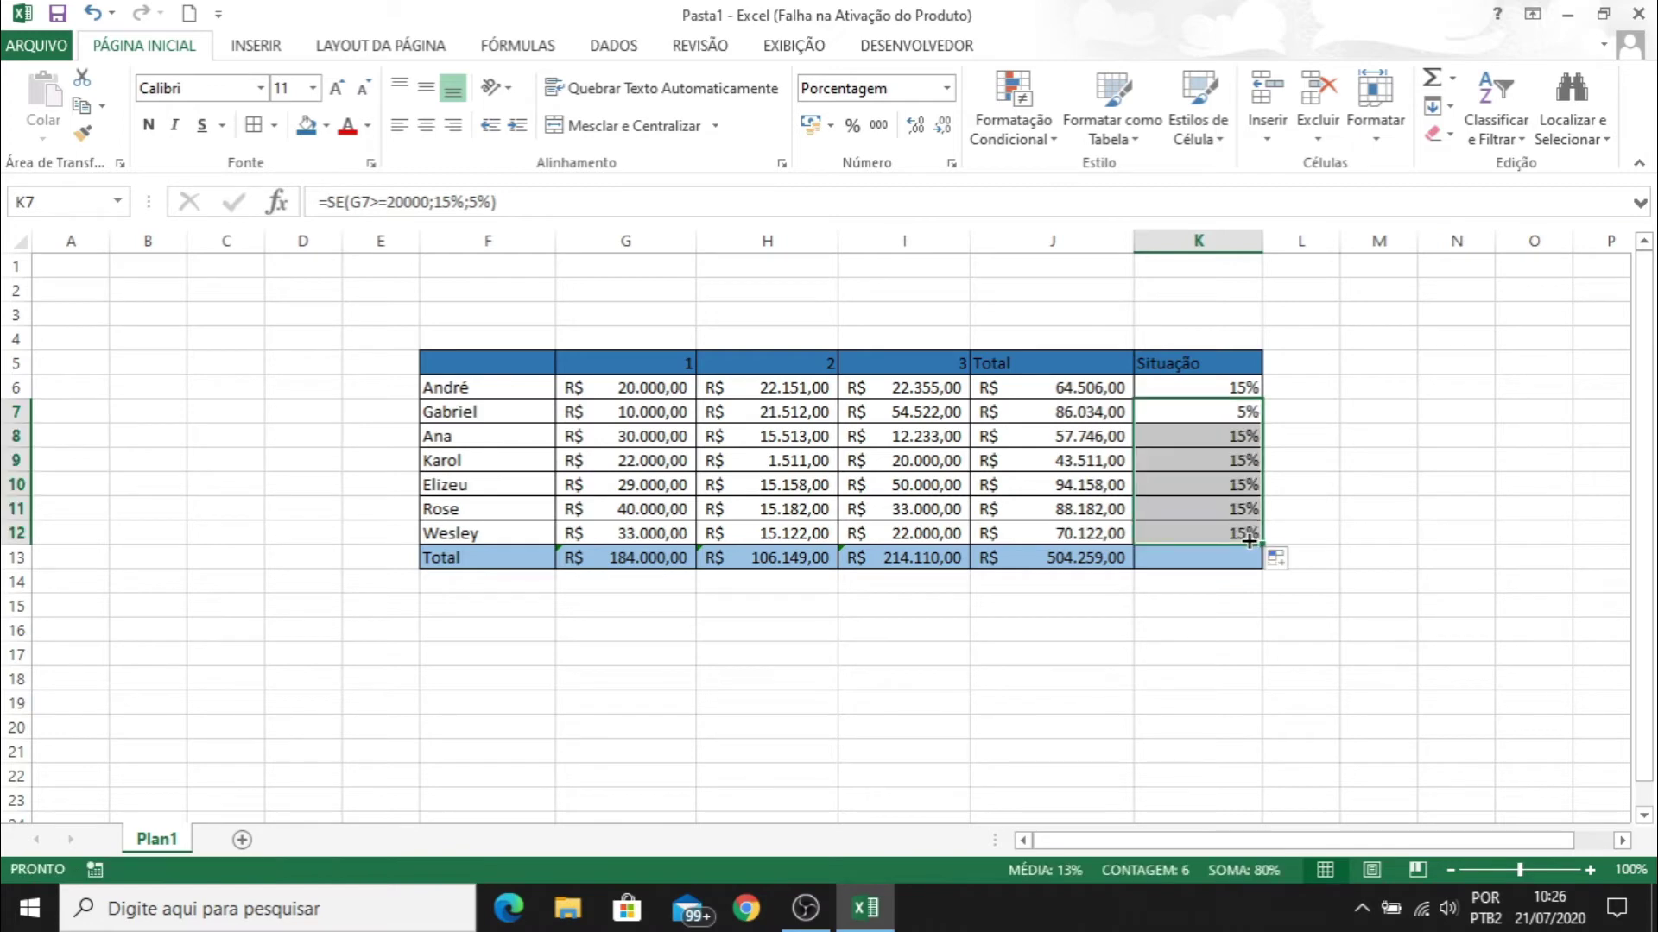
Set the value in cell G11 to 5.000 to test the Situação formula in that row
left_click(649, 507)
type("5")
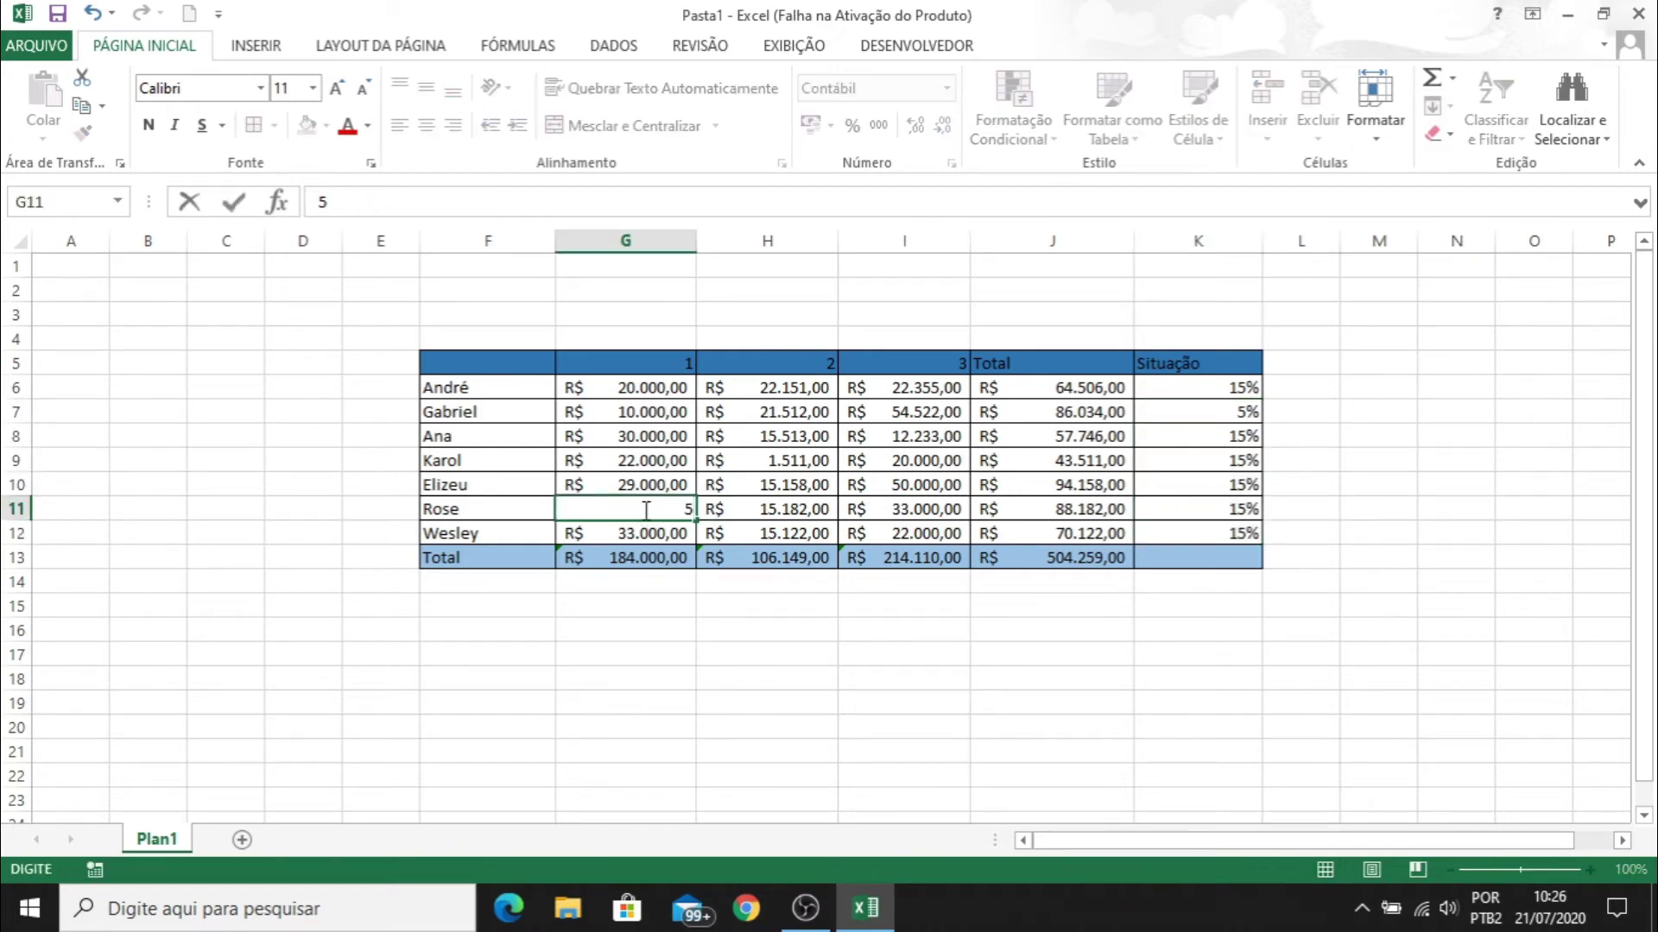
type(".000")
key("Return")
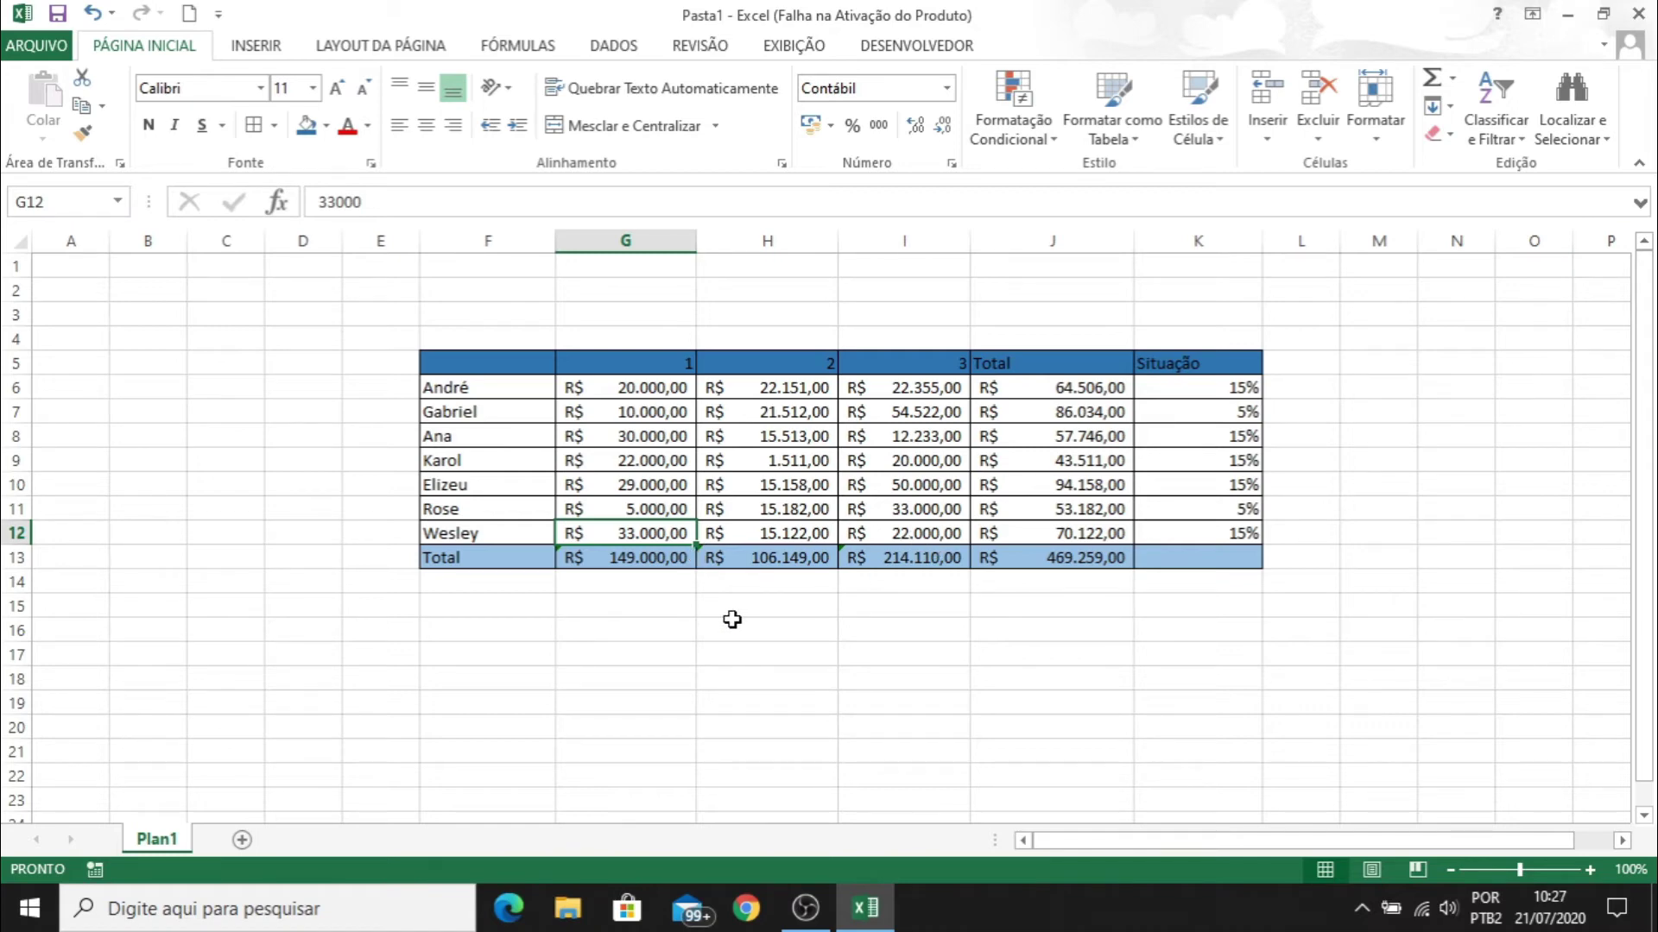
Enter the title Procv in cell H16 below the table
scroll(733, 619, "down", 4)
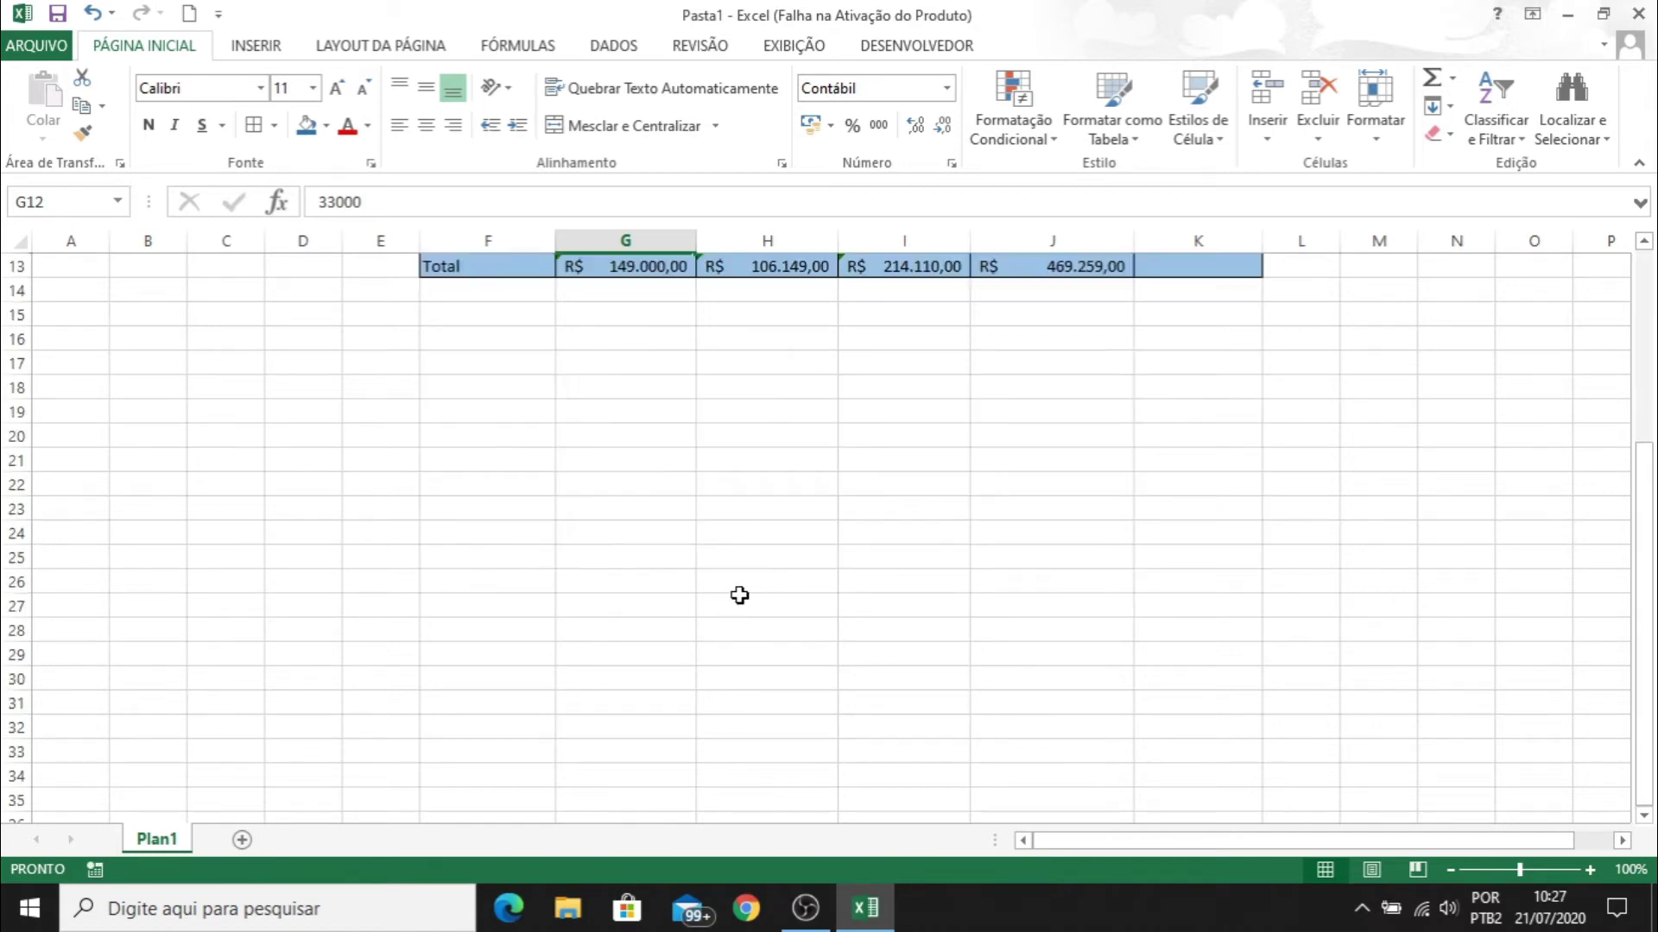
scroll(941, 523, "up", 4)
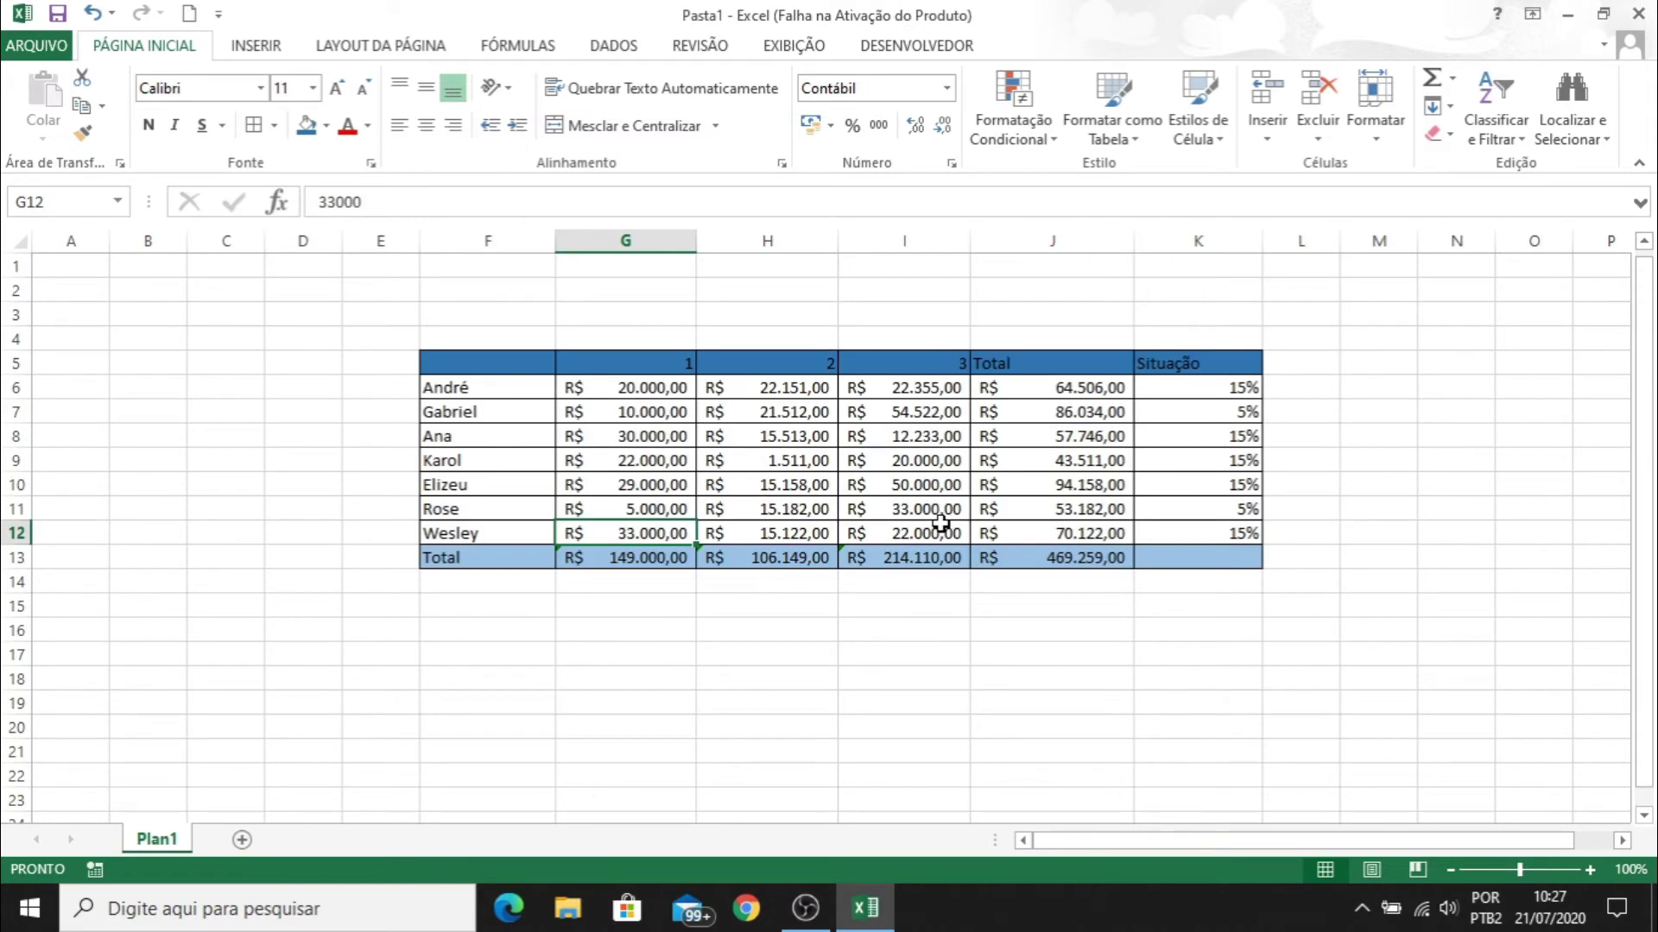
scroll(890, 542, "down", 1)
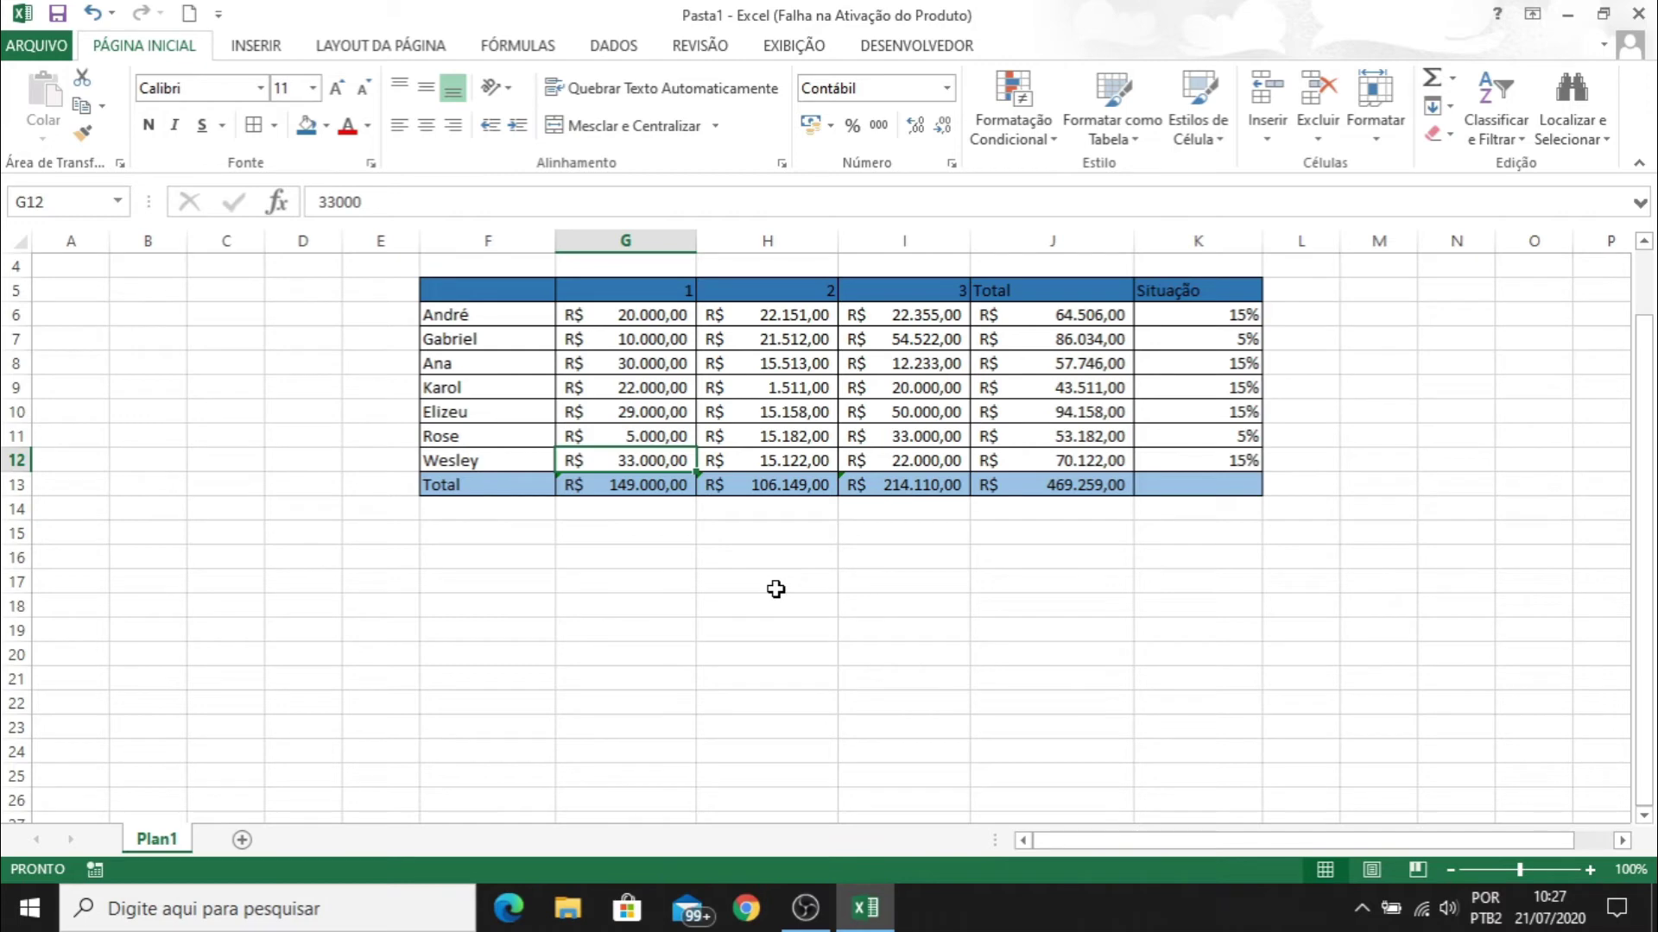
left_click(777, 565)
type("Pr")
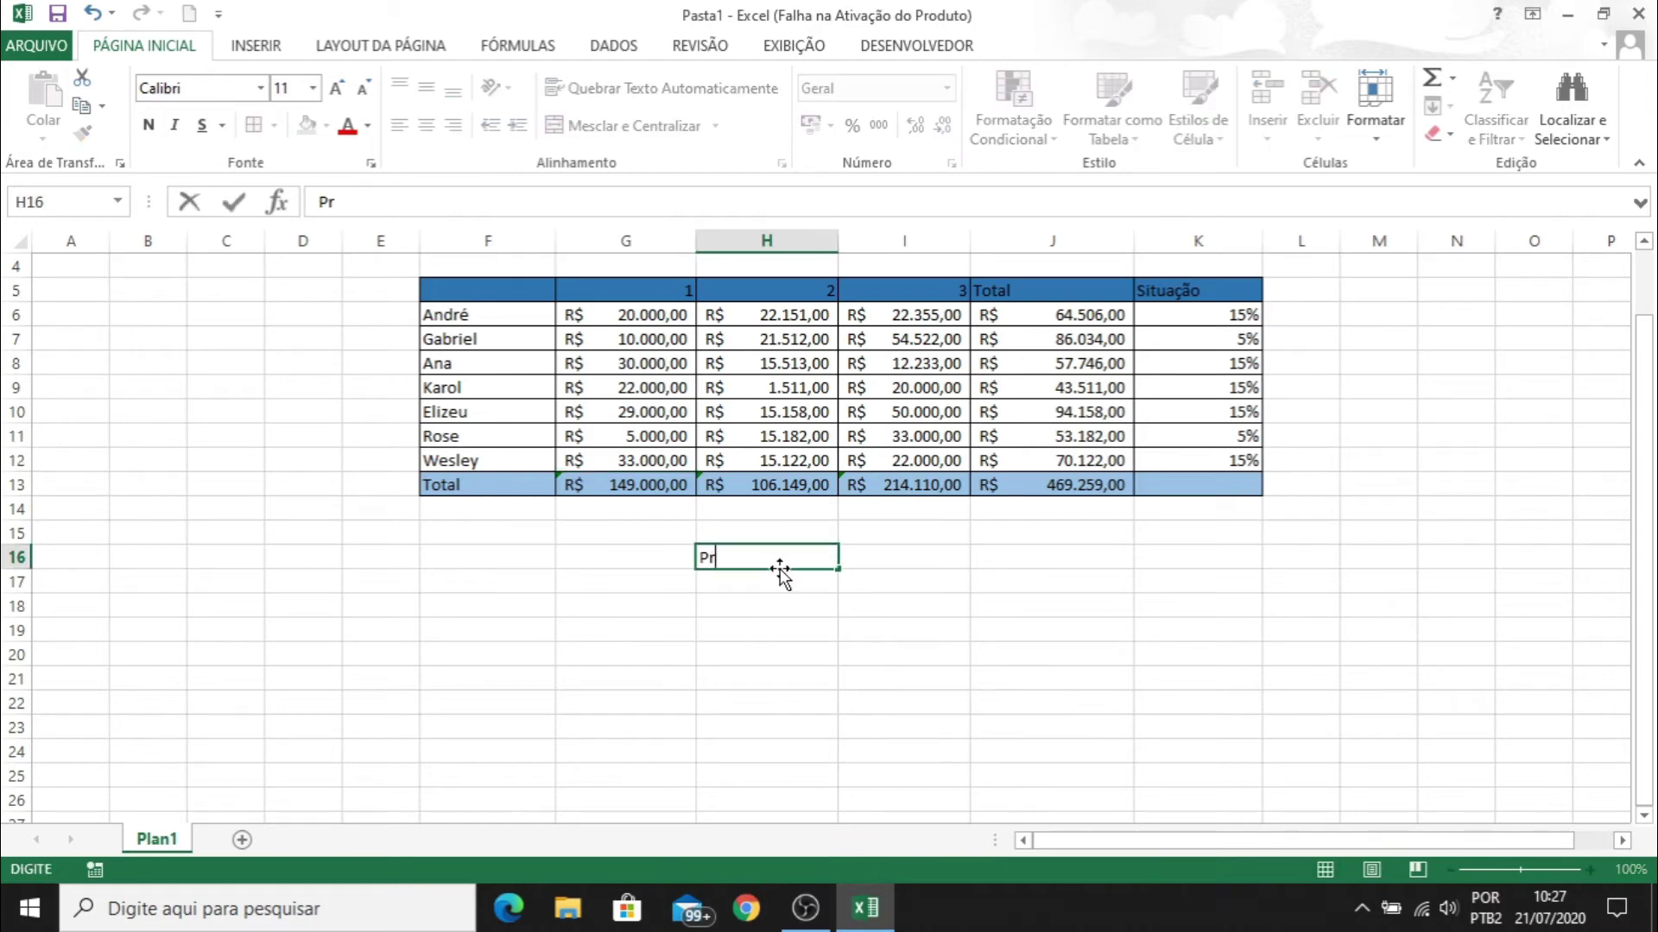
type("ocv")
key("Tab")
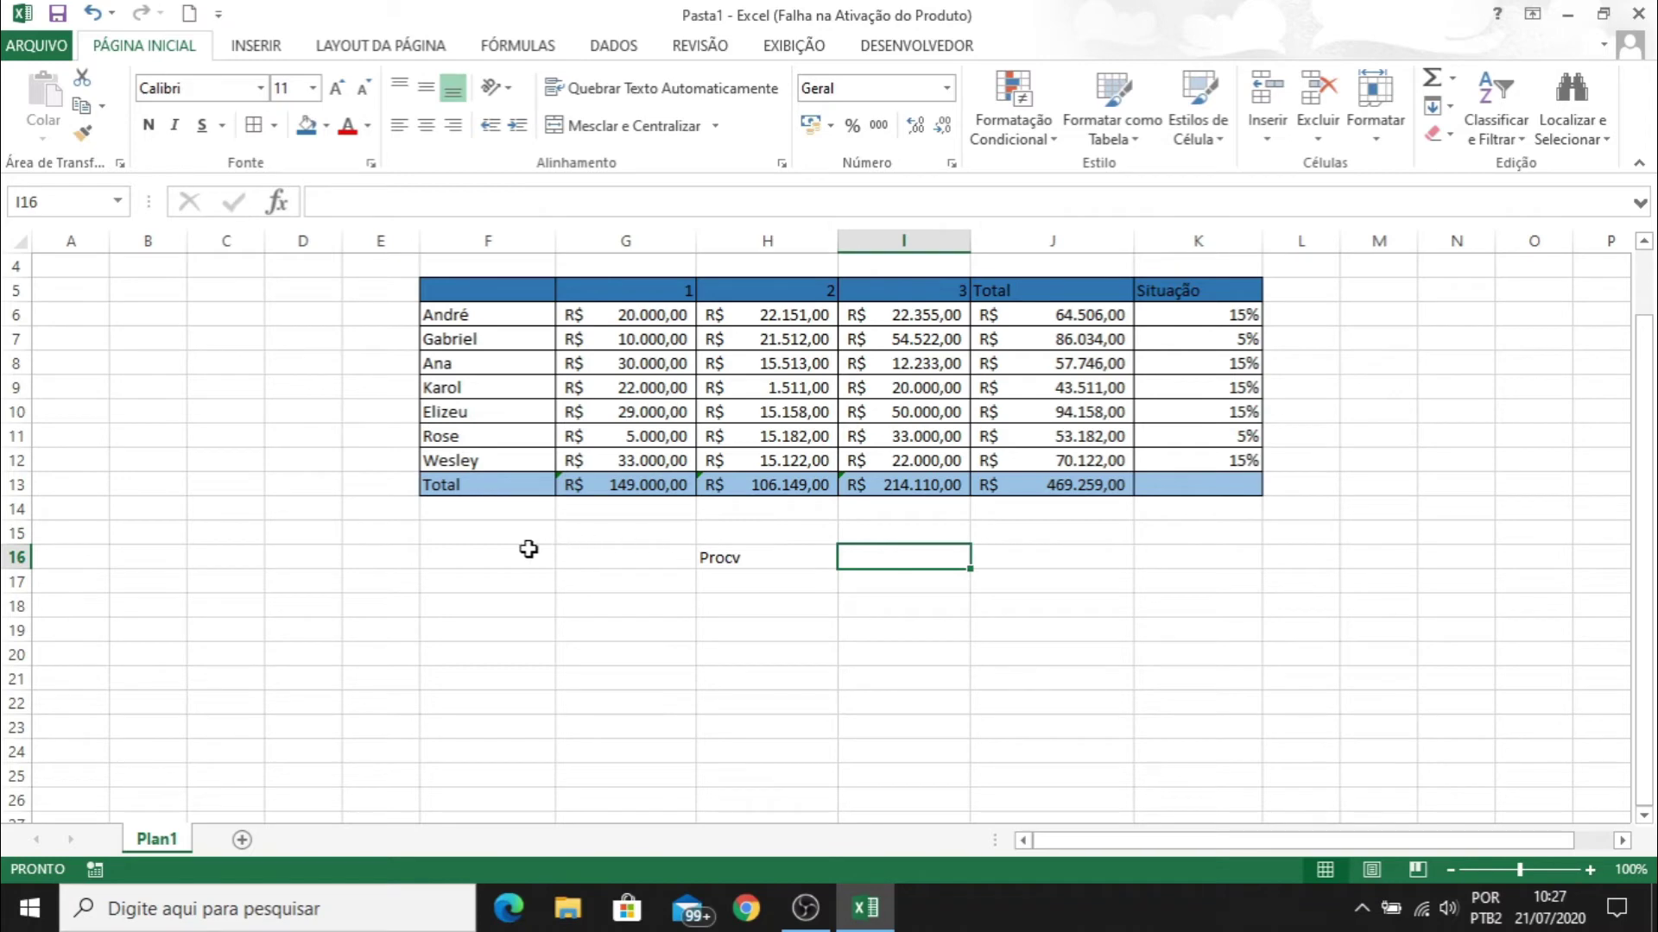
Merge and center the Procv title across F16:K16 and fill it with the table header's dark blue
left_click_drag(528, 549, 1258, 558)
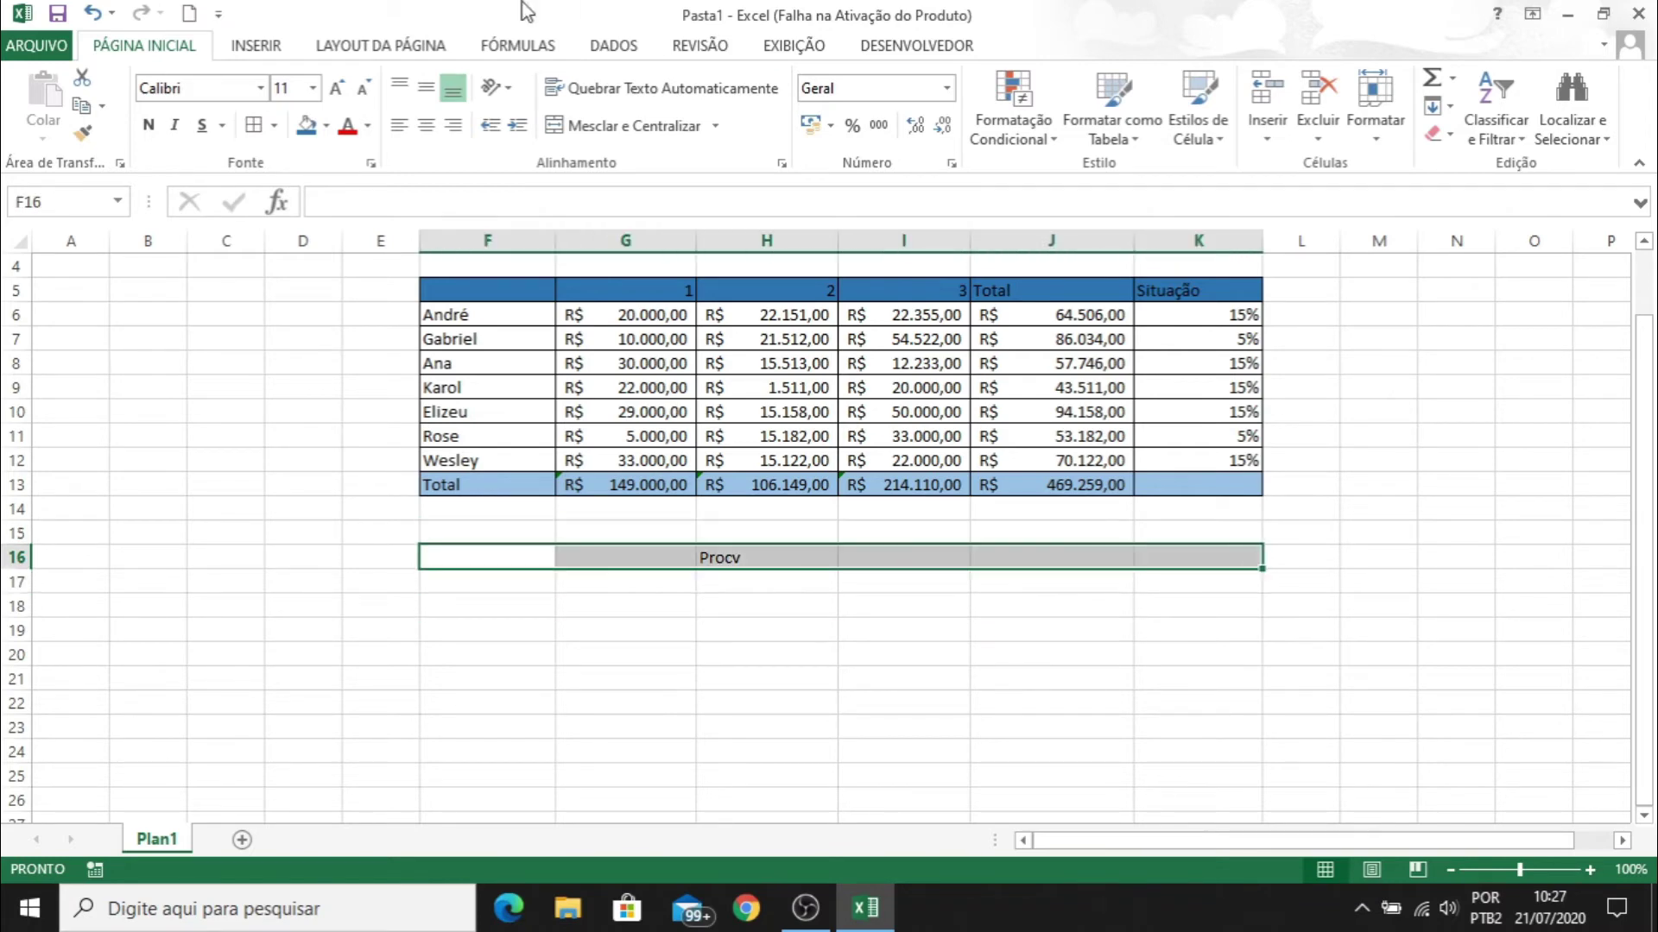
left_click(595, 126)
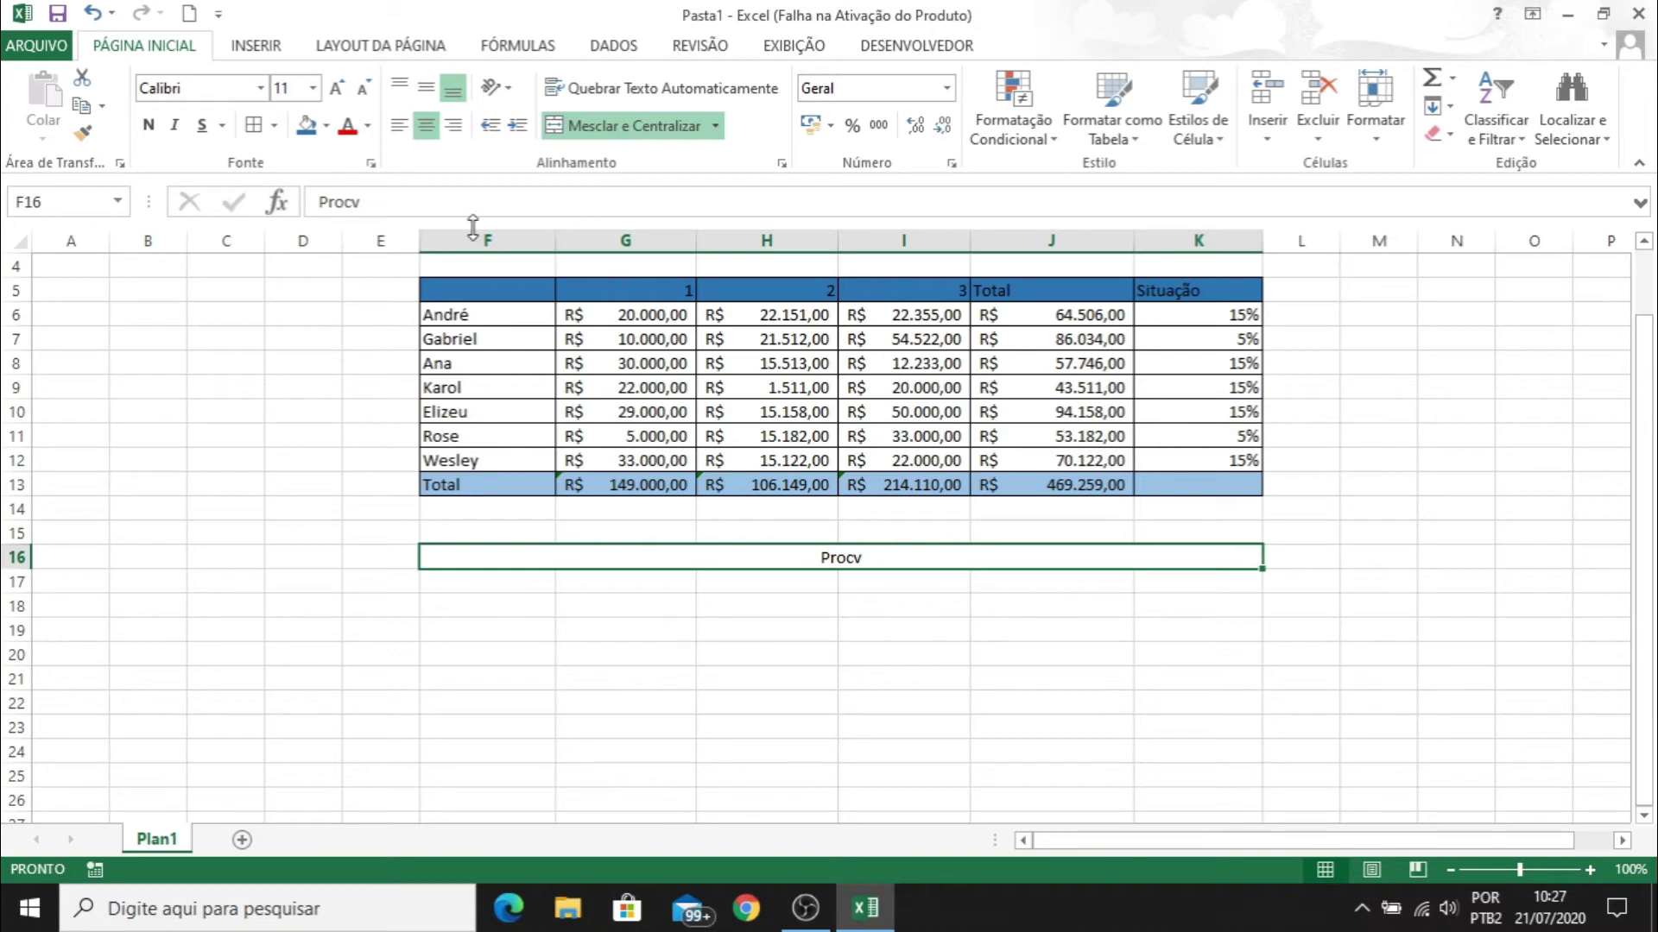
left_click(307, 126)
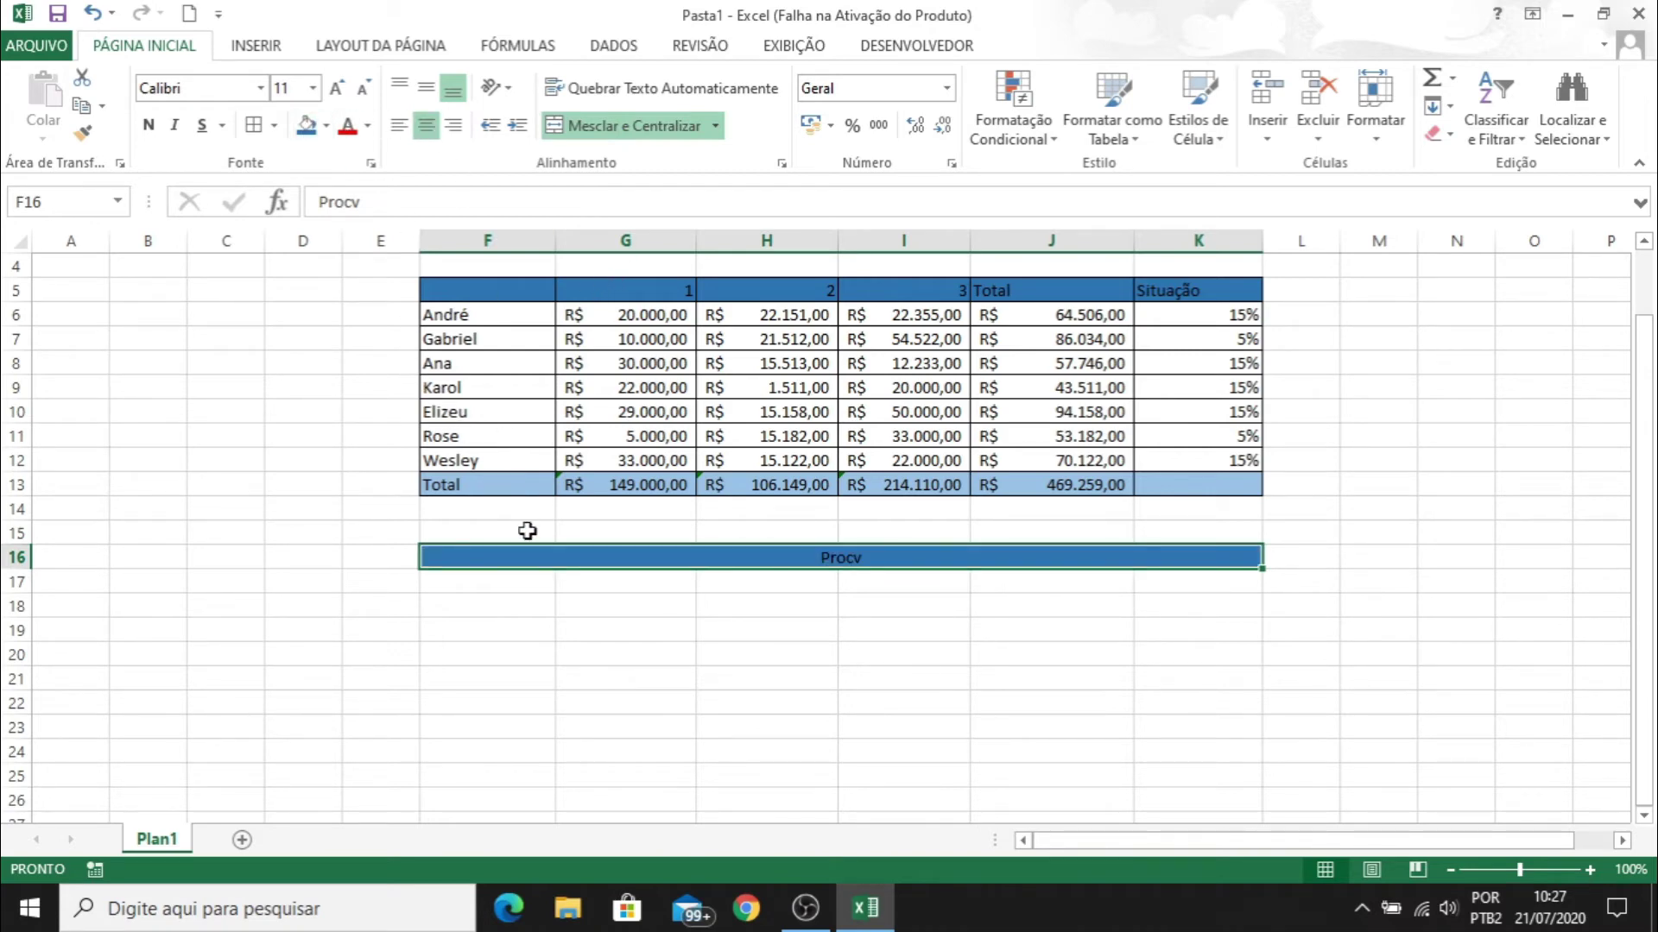
Add an id column beside the names, with the heading id in E5 and 1, 2, 3, 45, 6, 4 and 7 in E6:E12
left_click(498, 575)
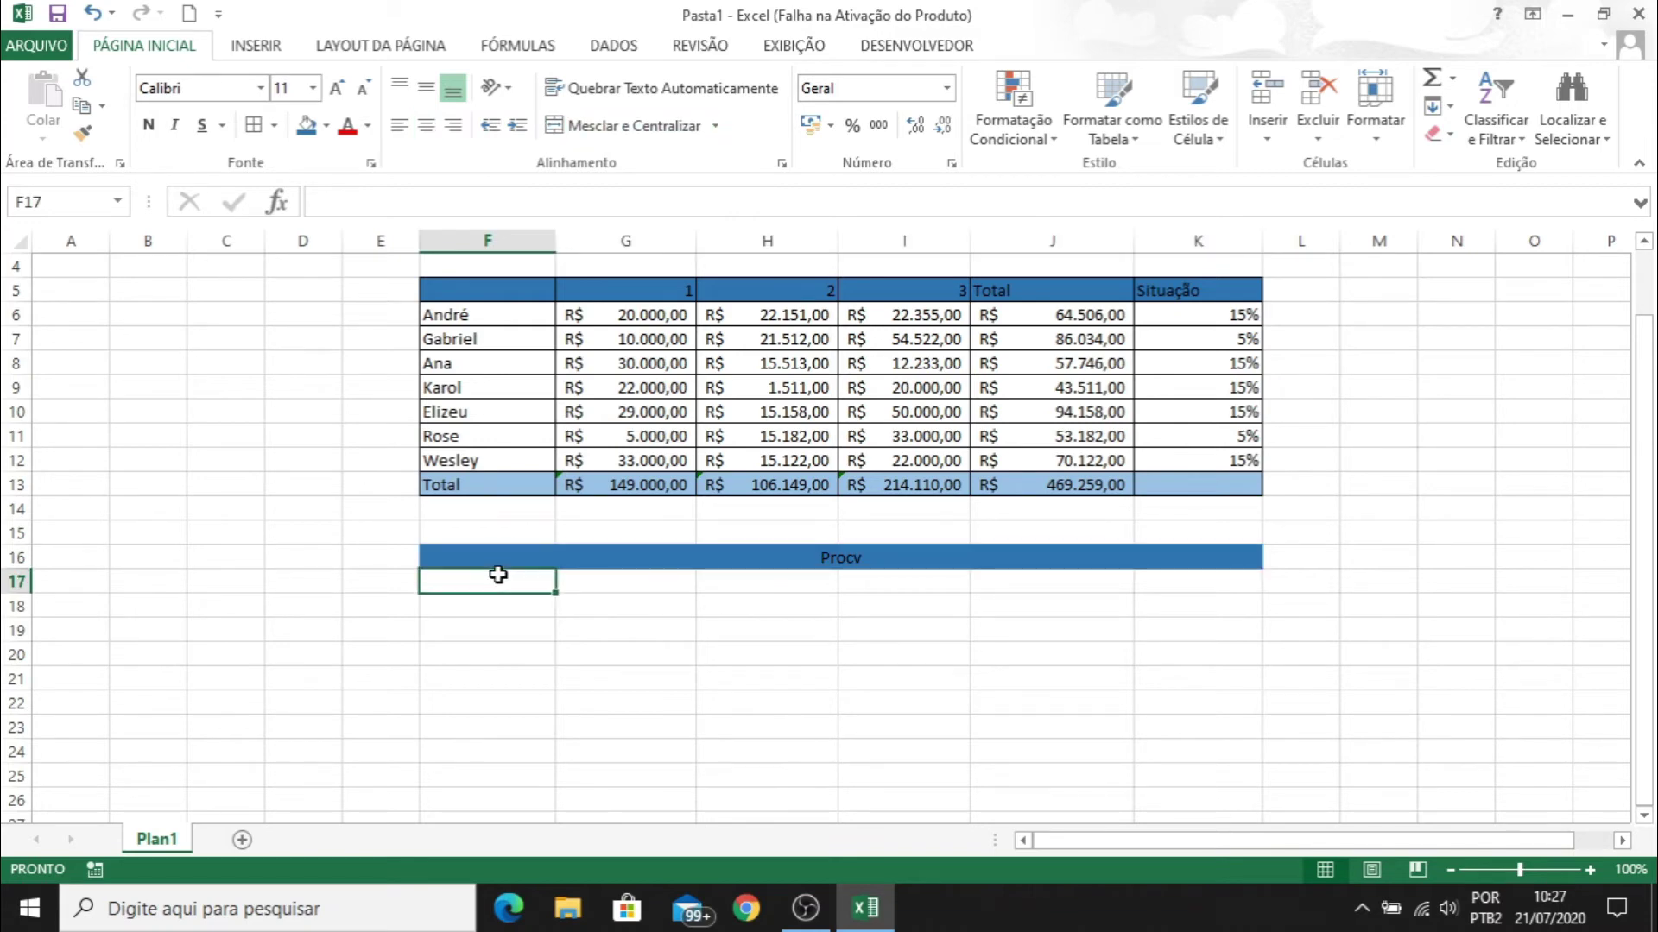
double_click(402, 284)
type("id")
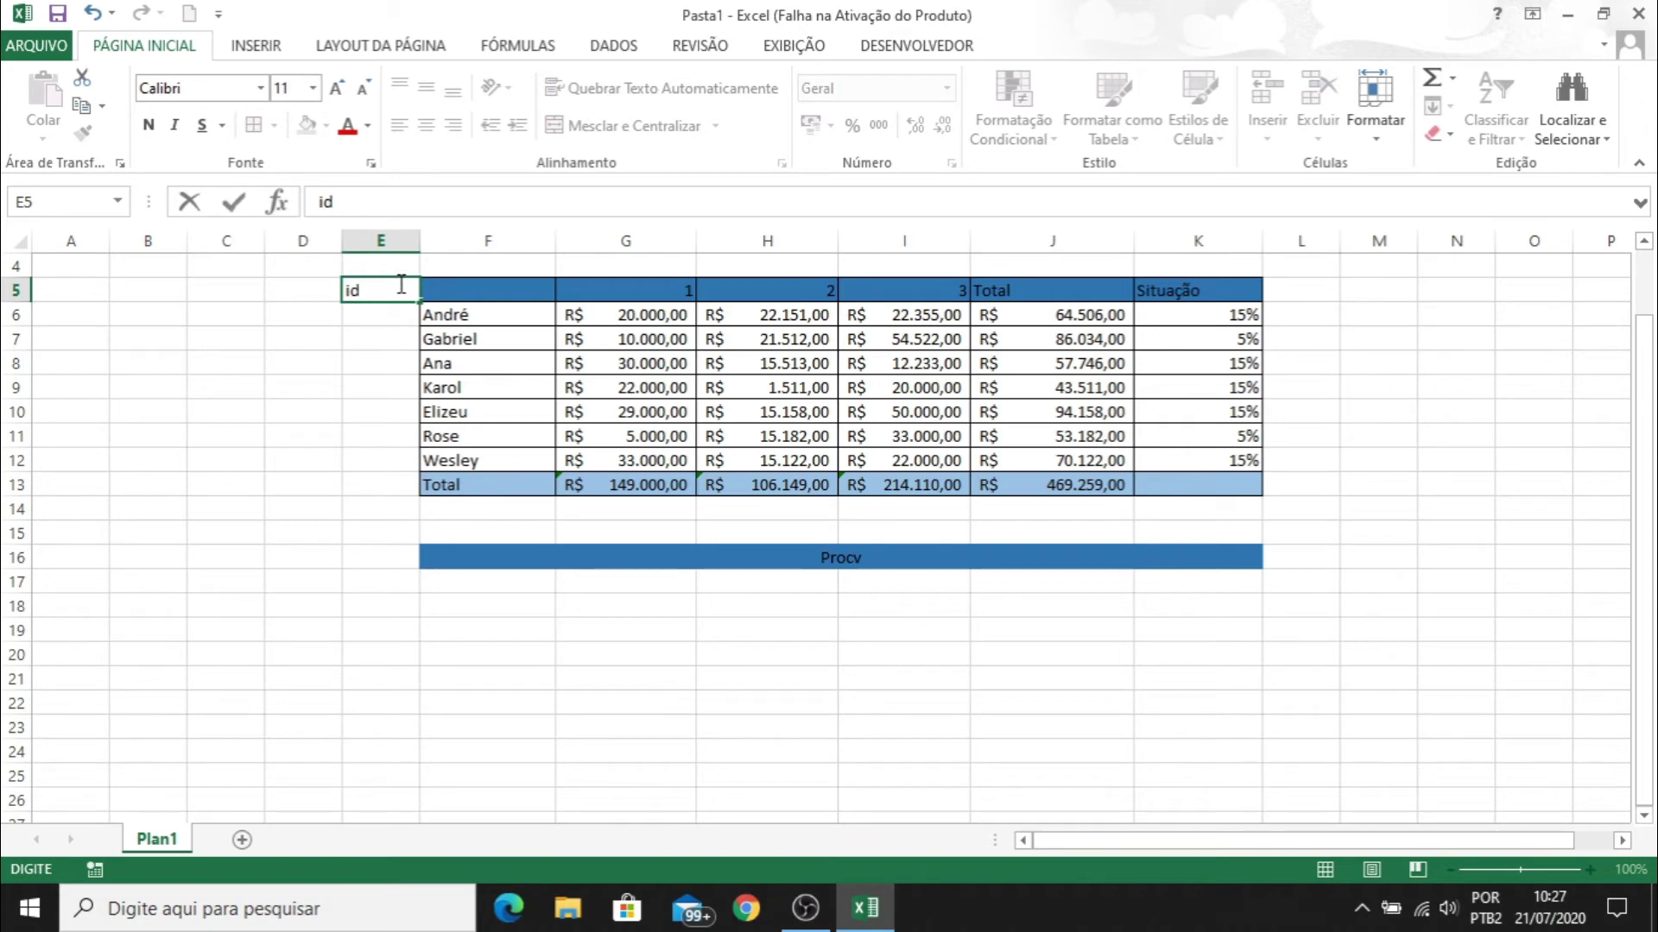
key("Return")
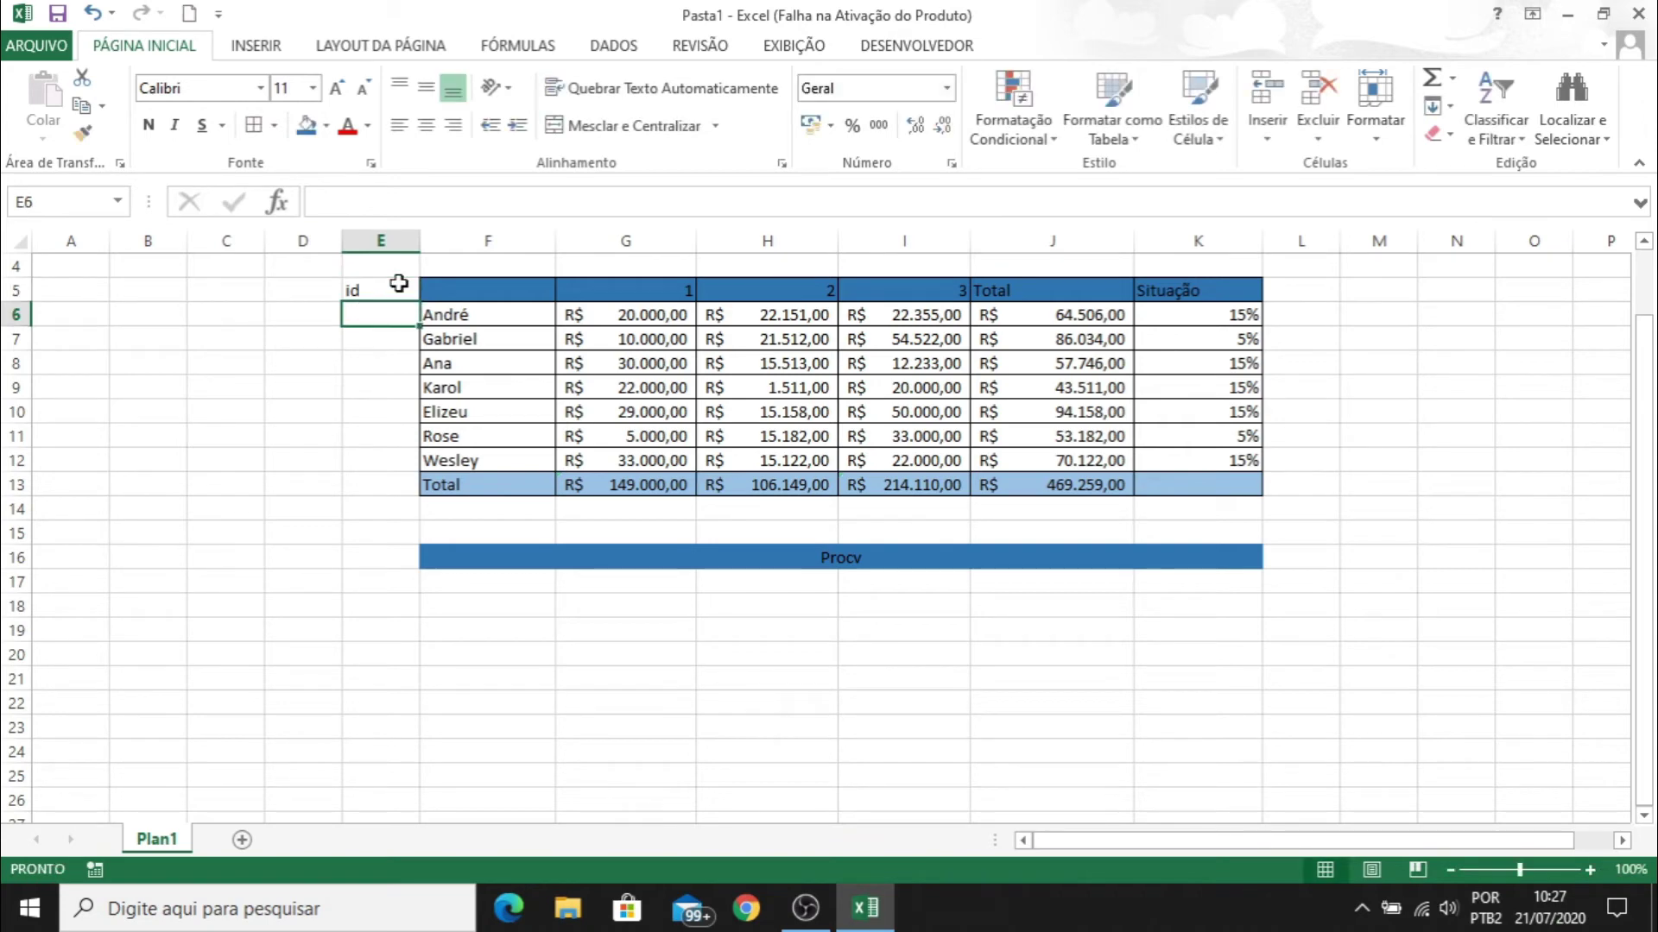
type("1")
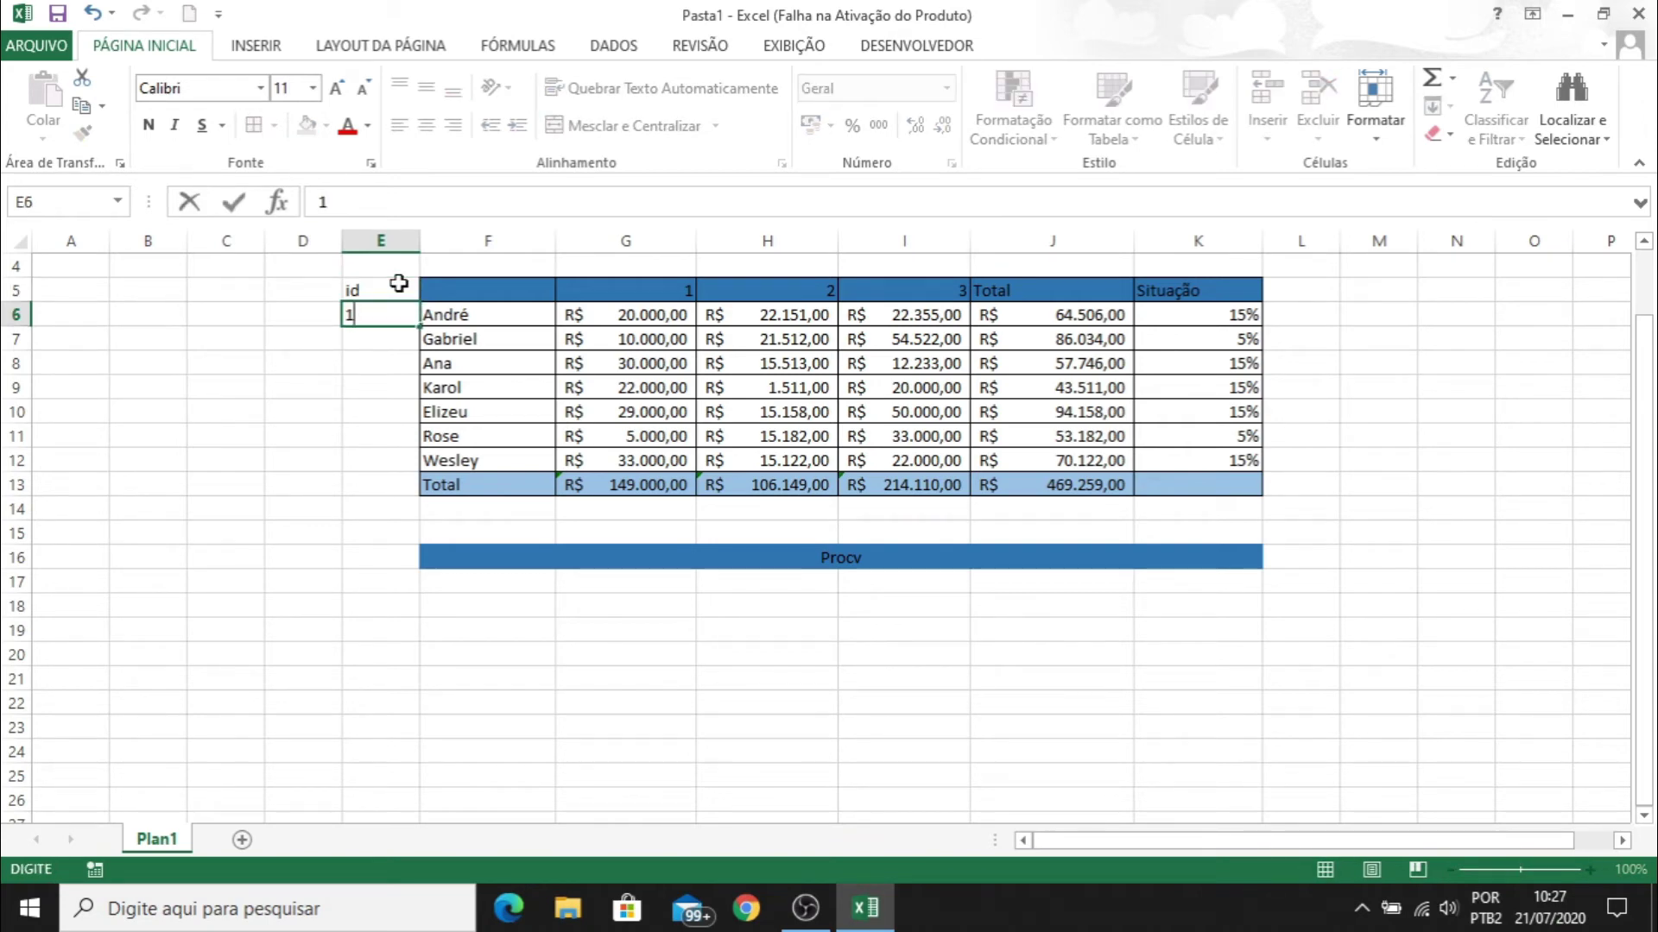
key("Return")
type("2")
key("Return")
type("3")
key("Return")
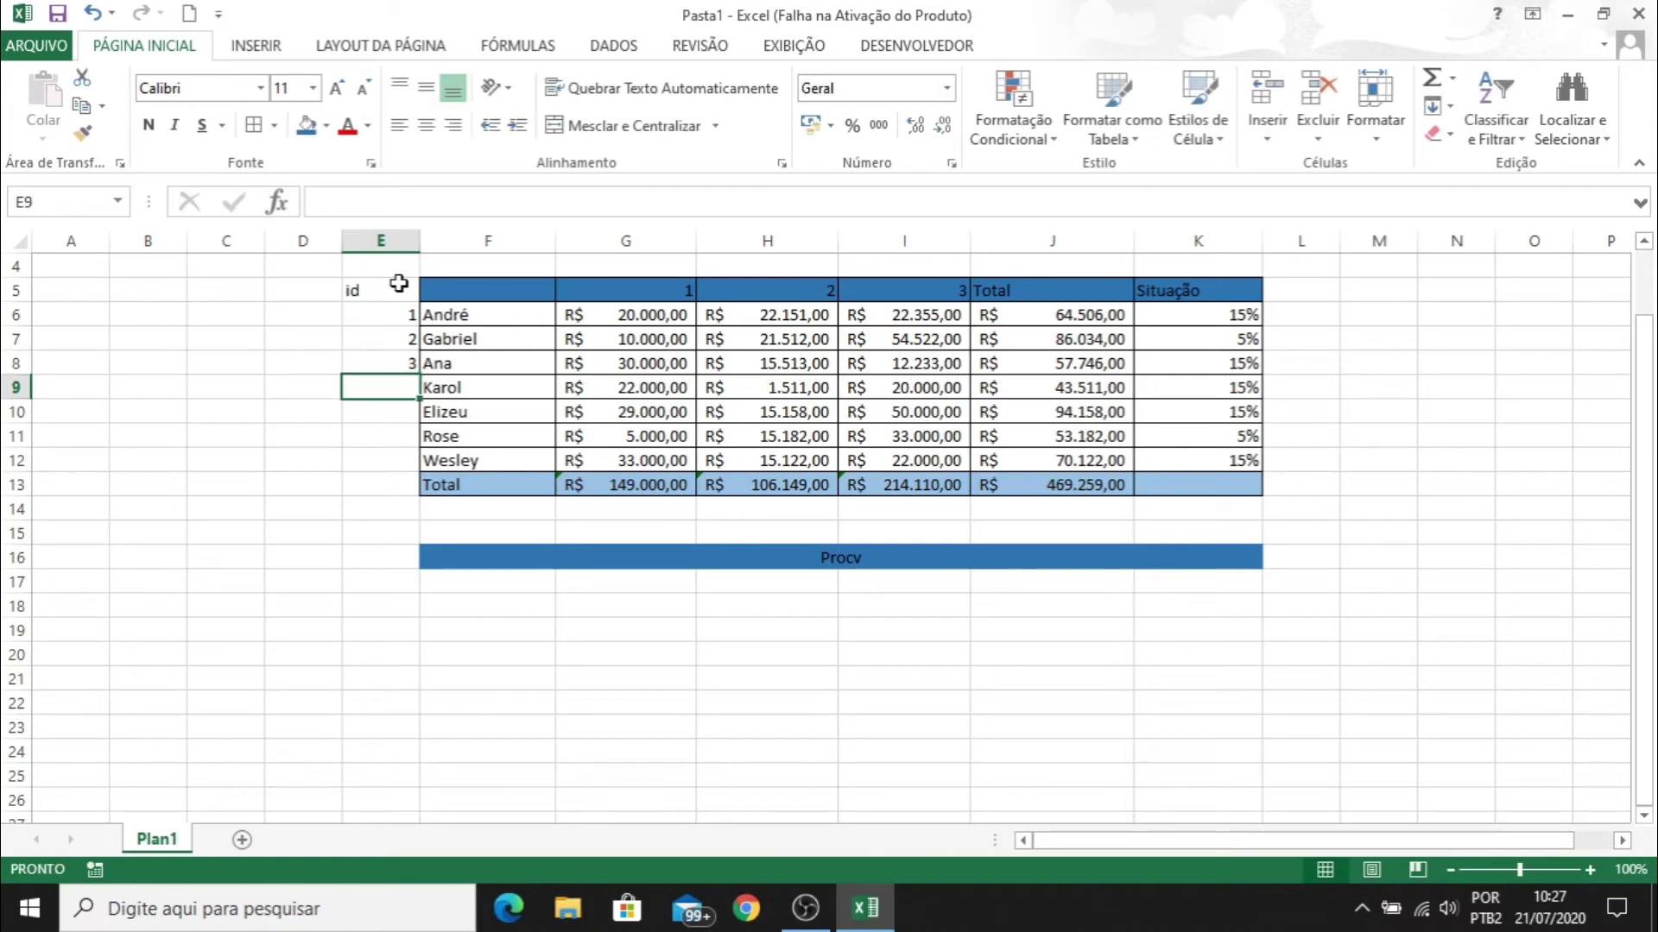
type("45")
key("Return")
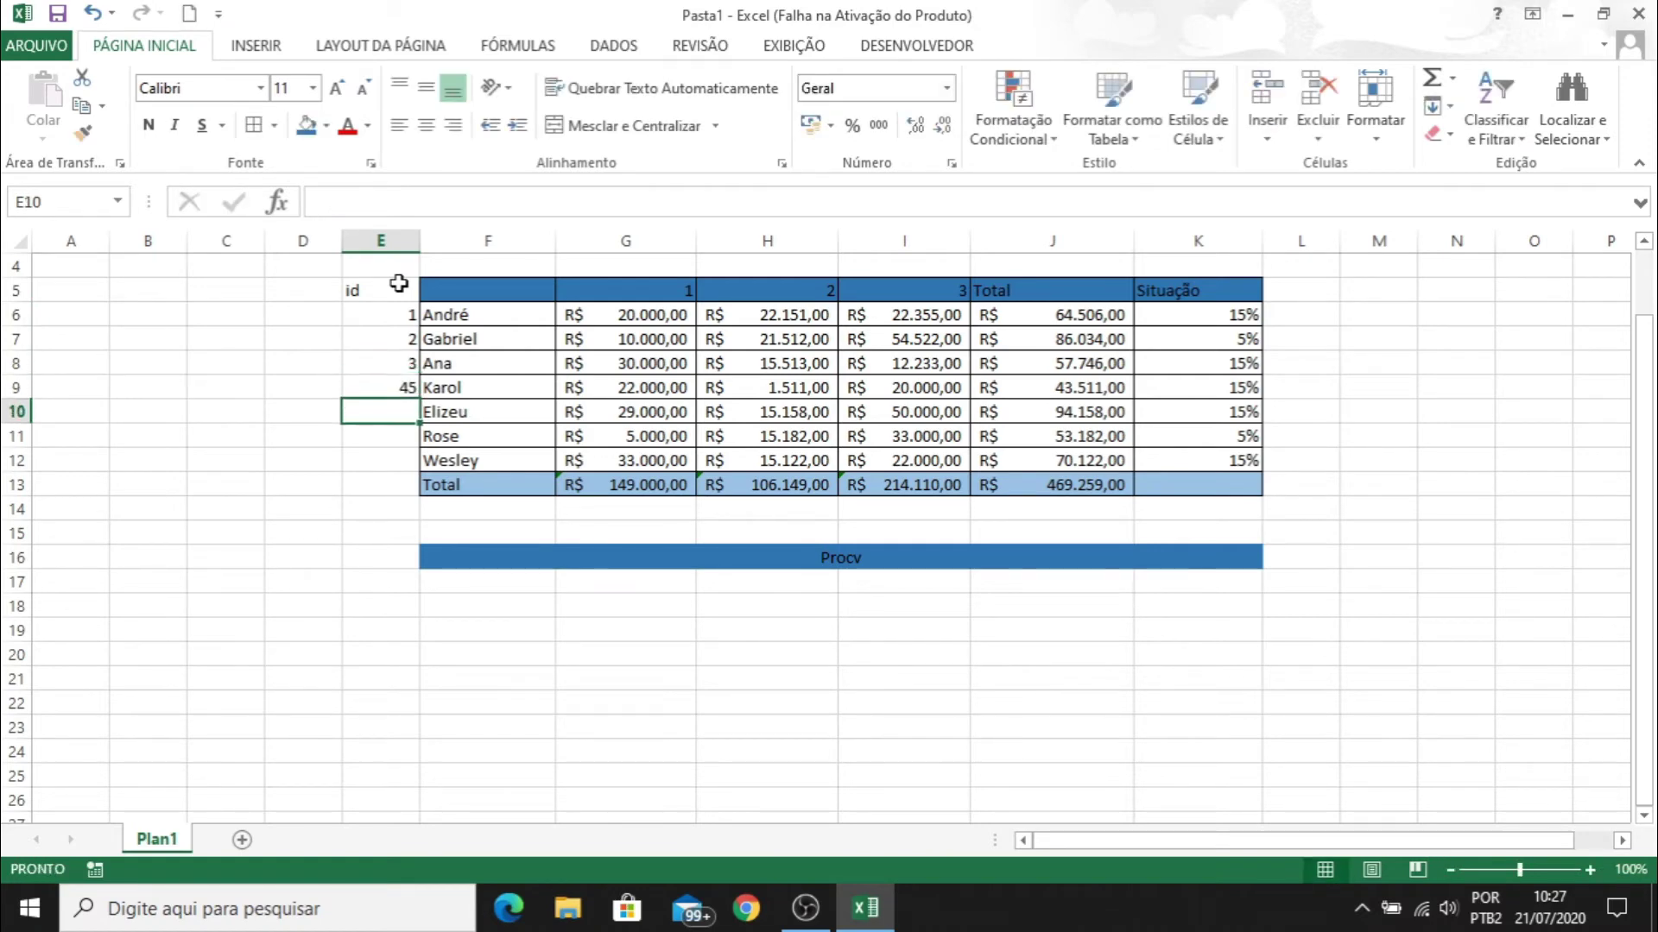
type("6")
key("Return")
type("4")
key("Return")
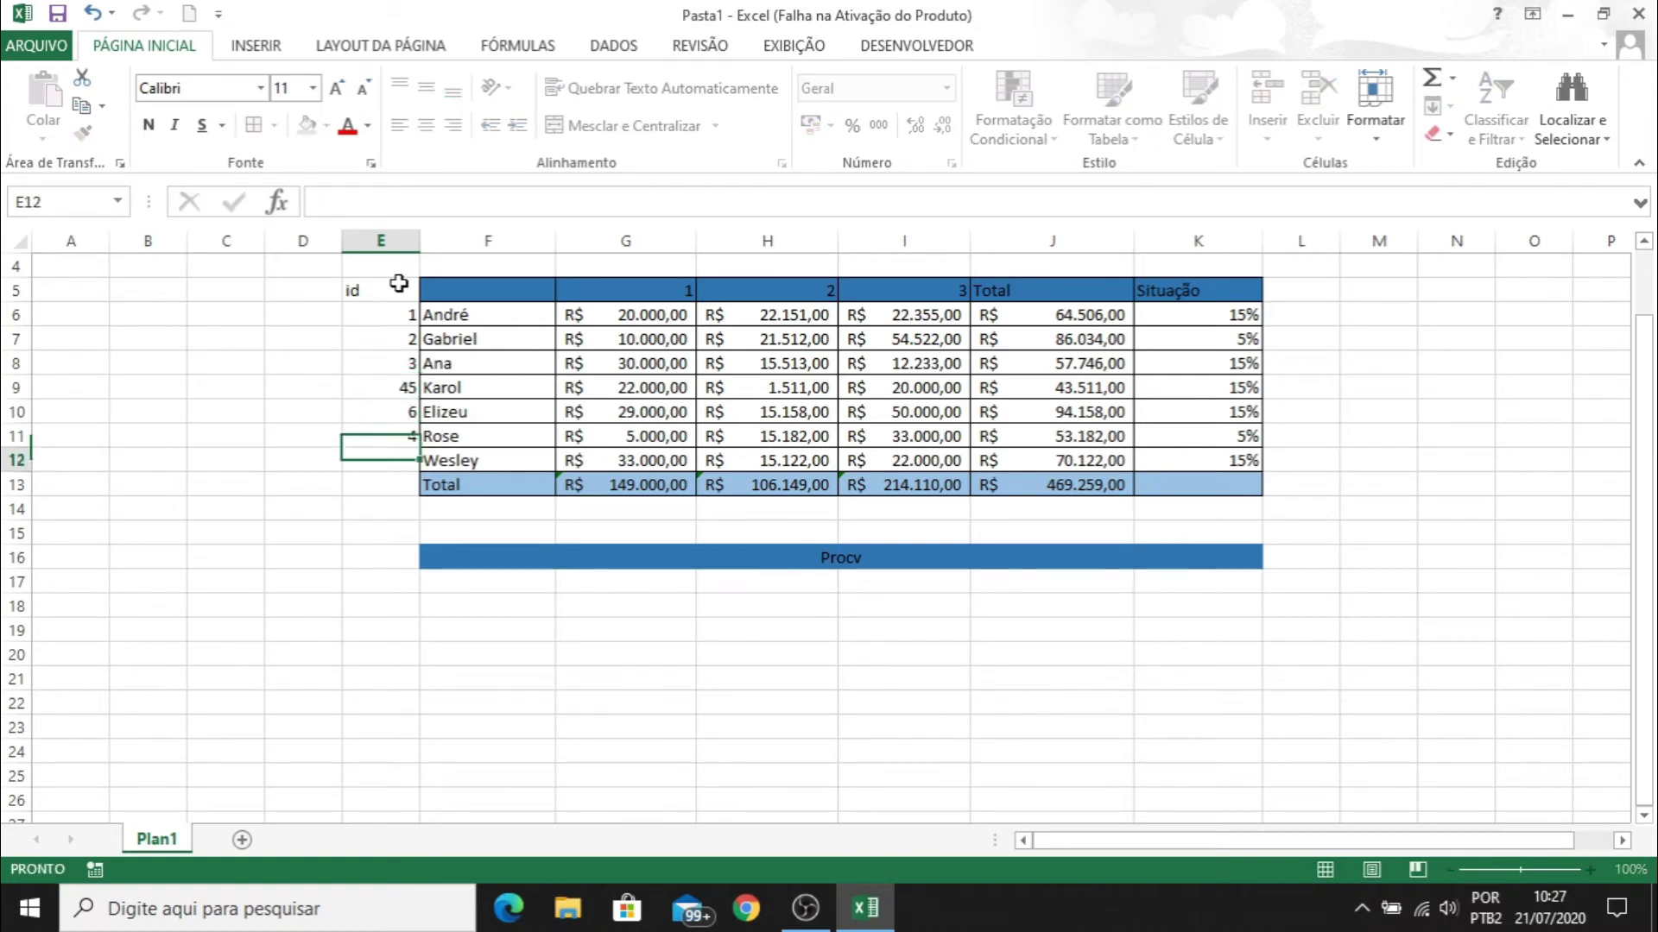
type("7")
key("Return")
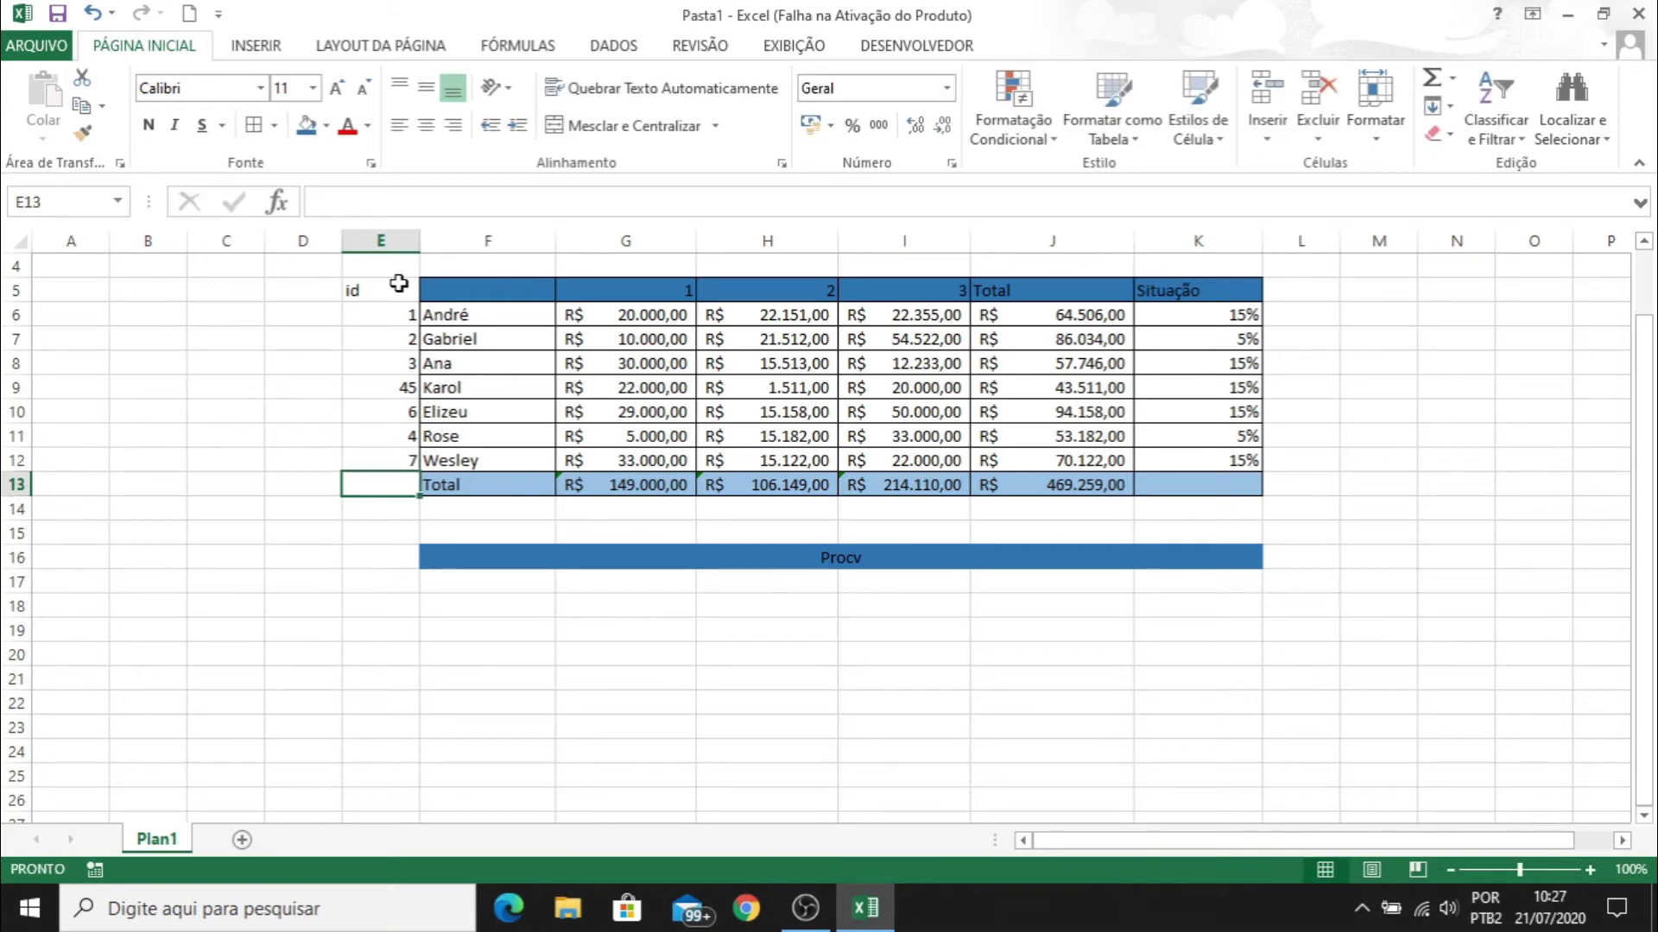
Enter the headings id, nome, 1, 2, 3 and Situação in F17:K17 under the Procv title
left_click(443, 578)
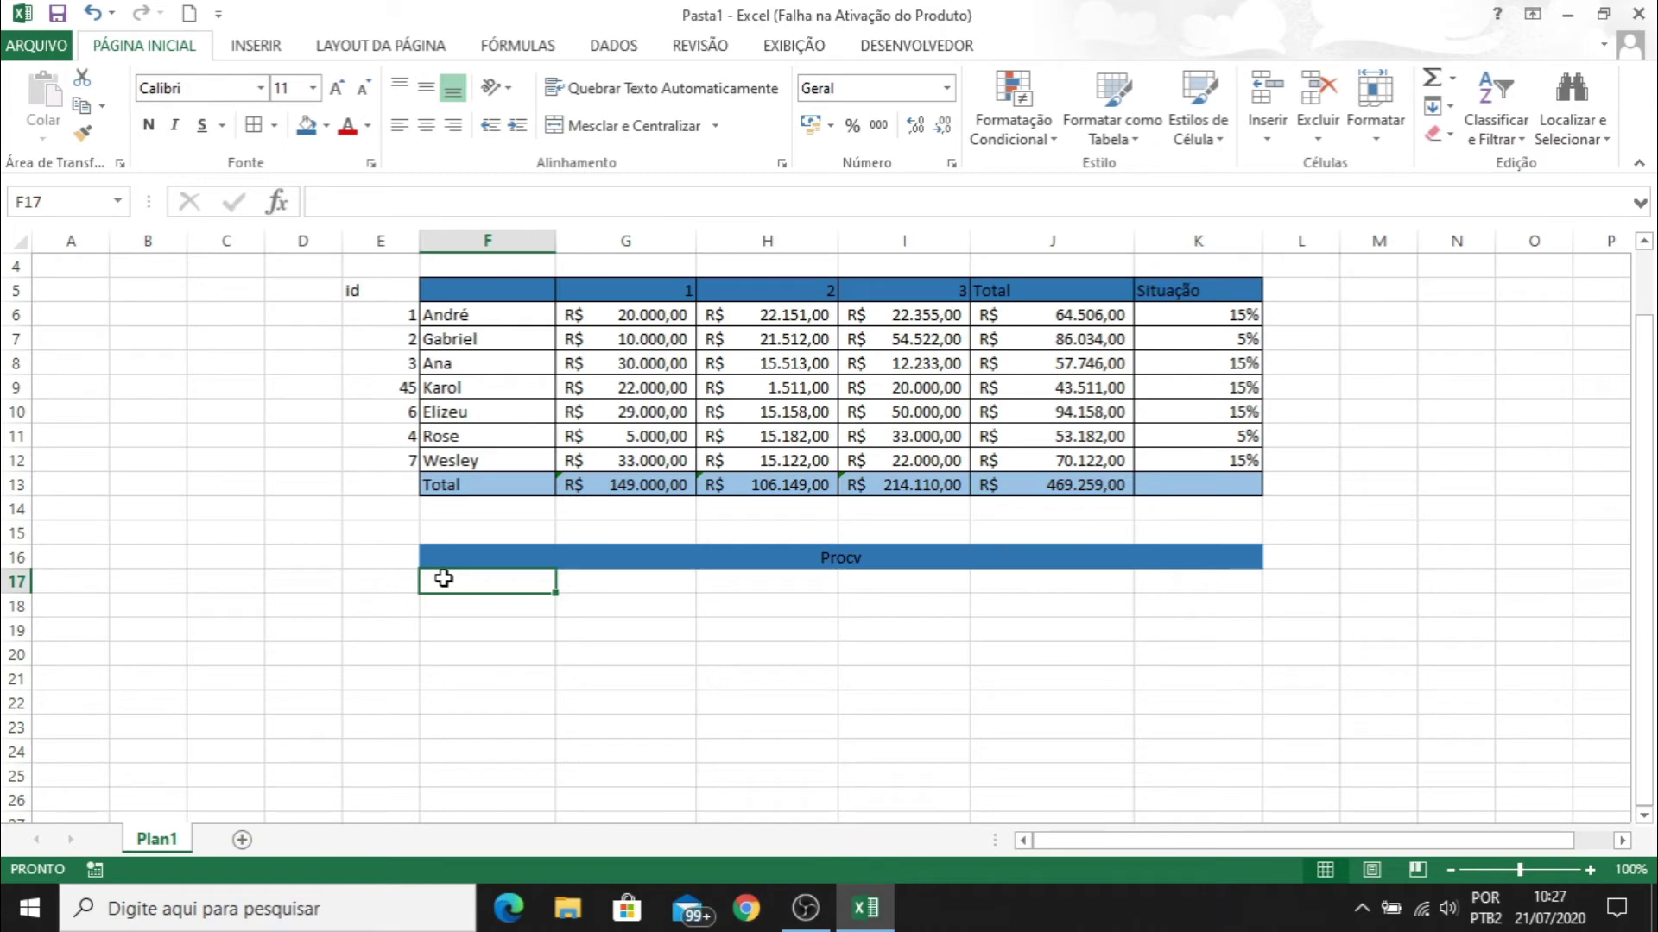
type("id")
key("Tab")
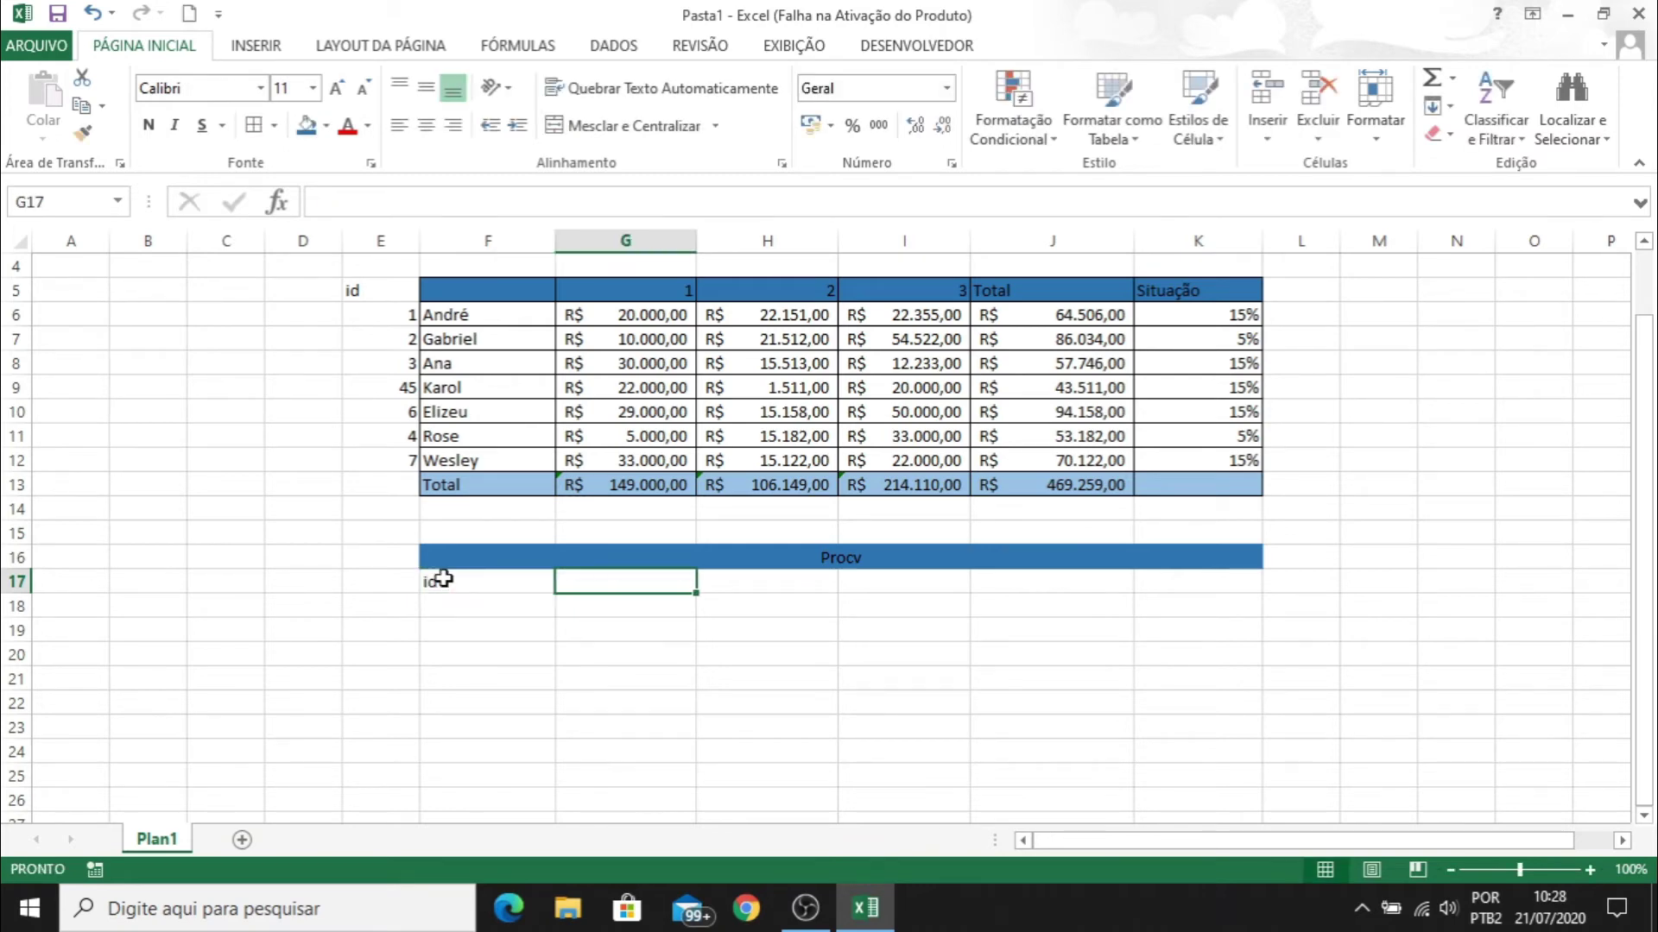
type("nome")
key("Tab")
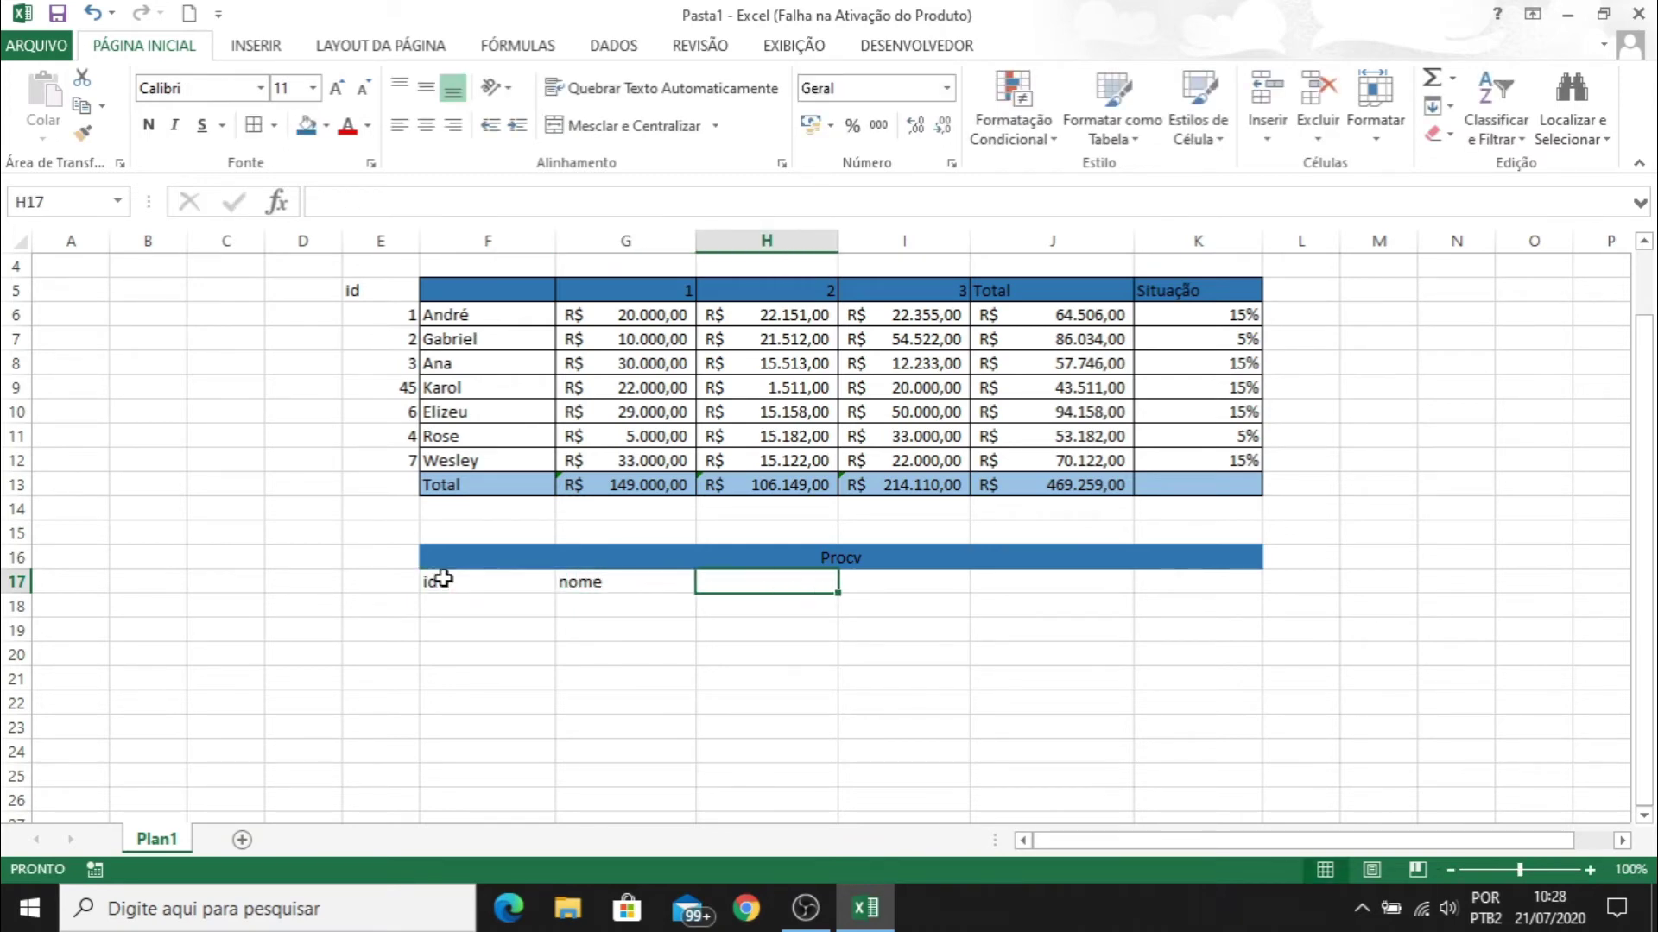
type("1")
key("Tab")
type("2")
key("Tab")
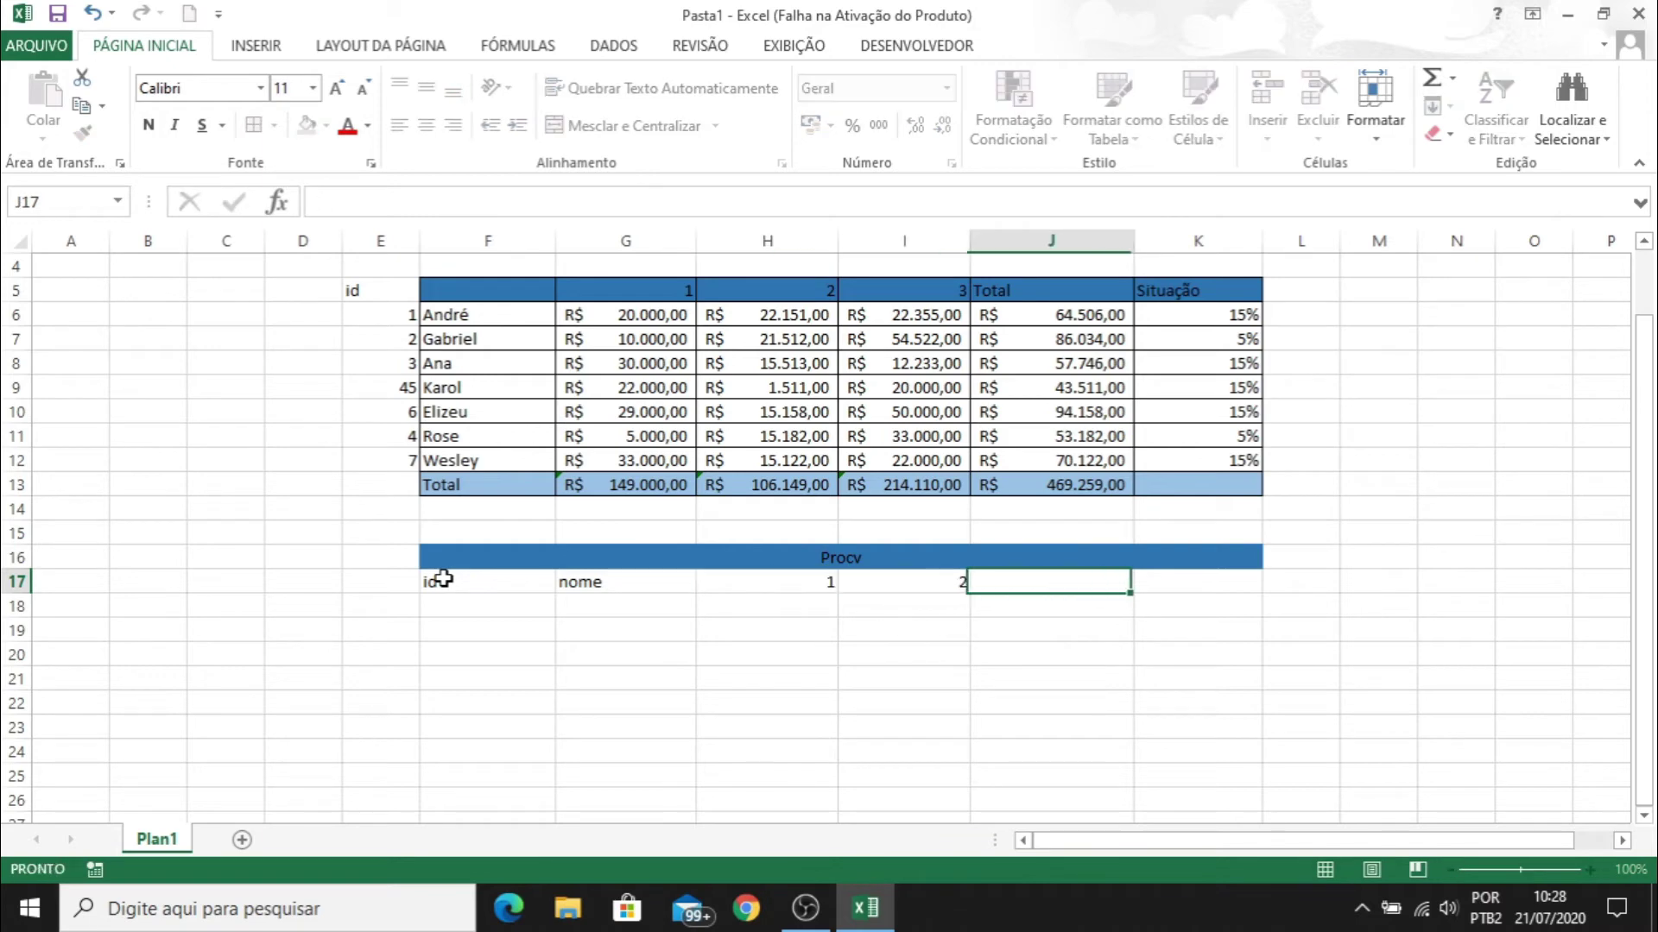
type("3")
key("Tab")
type("Si")
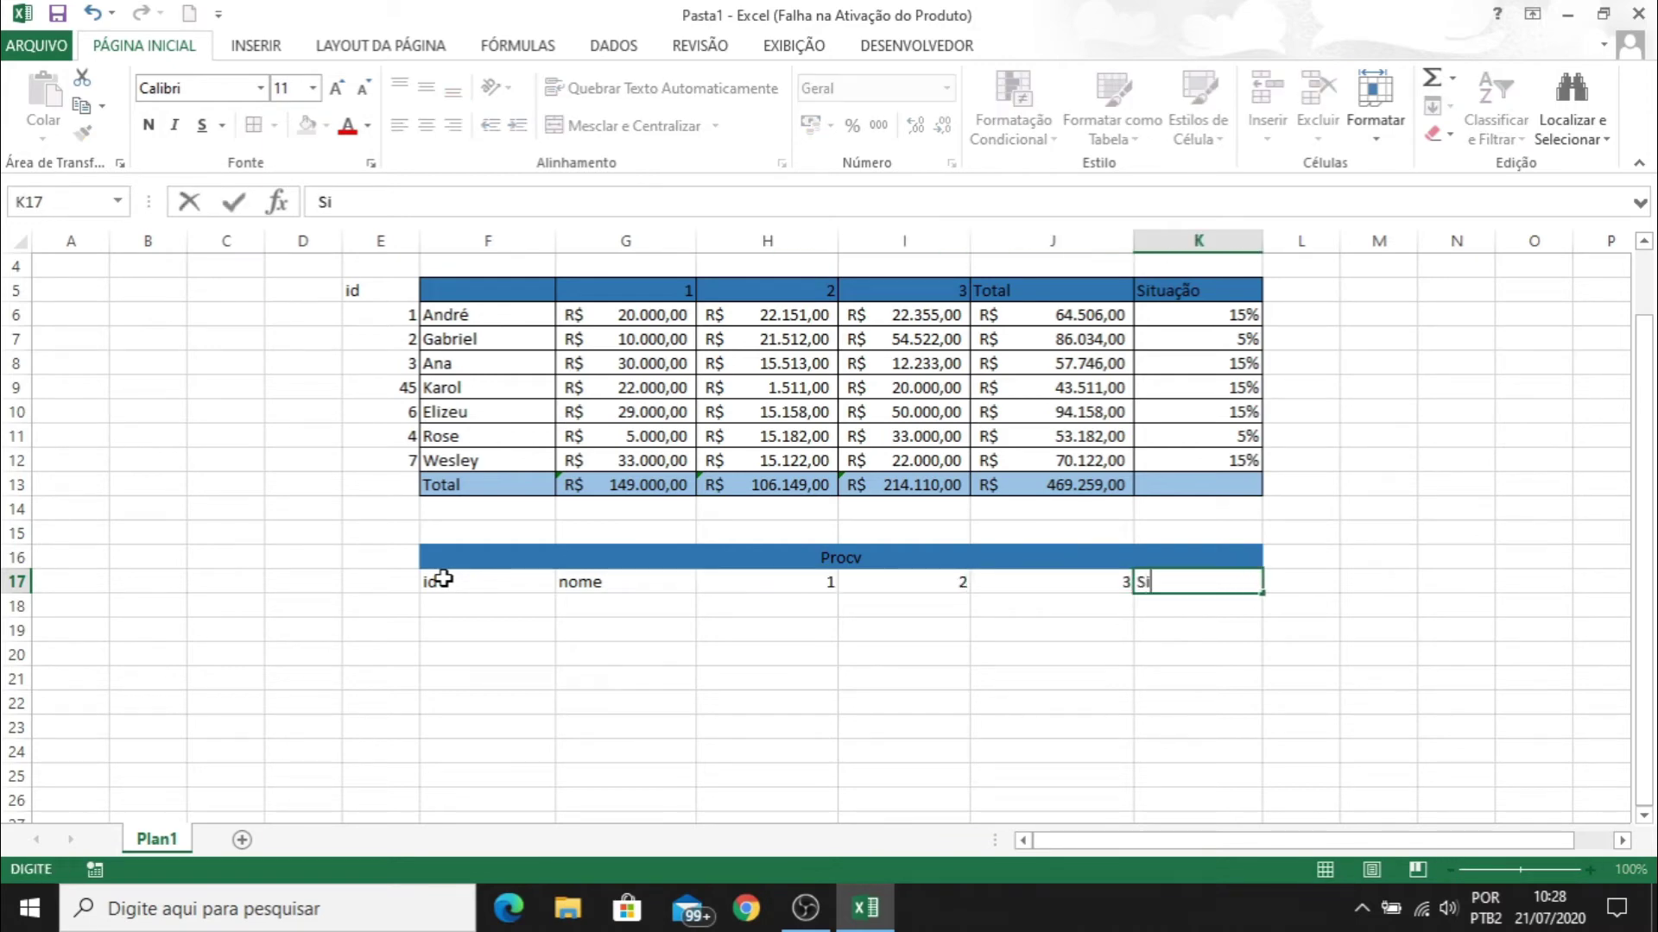
type("tuação")
key("Return")
Fill the heading row F17:K17 with the light blue used in the table's Total row
left_click_drag(443, 578, 1269, 604)
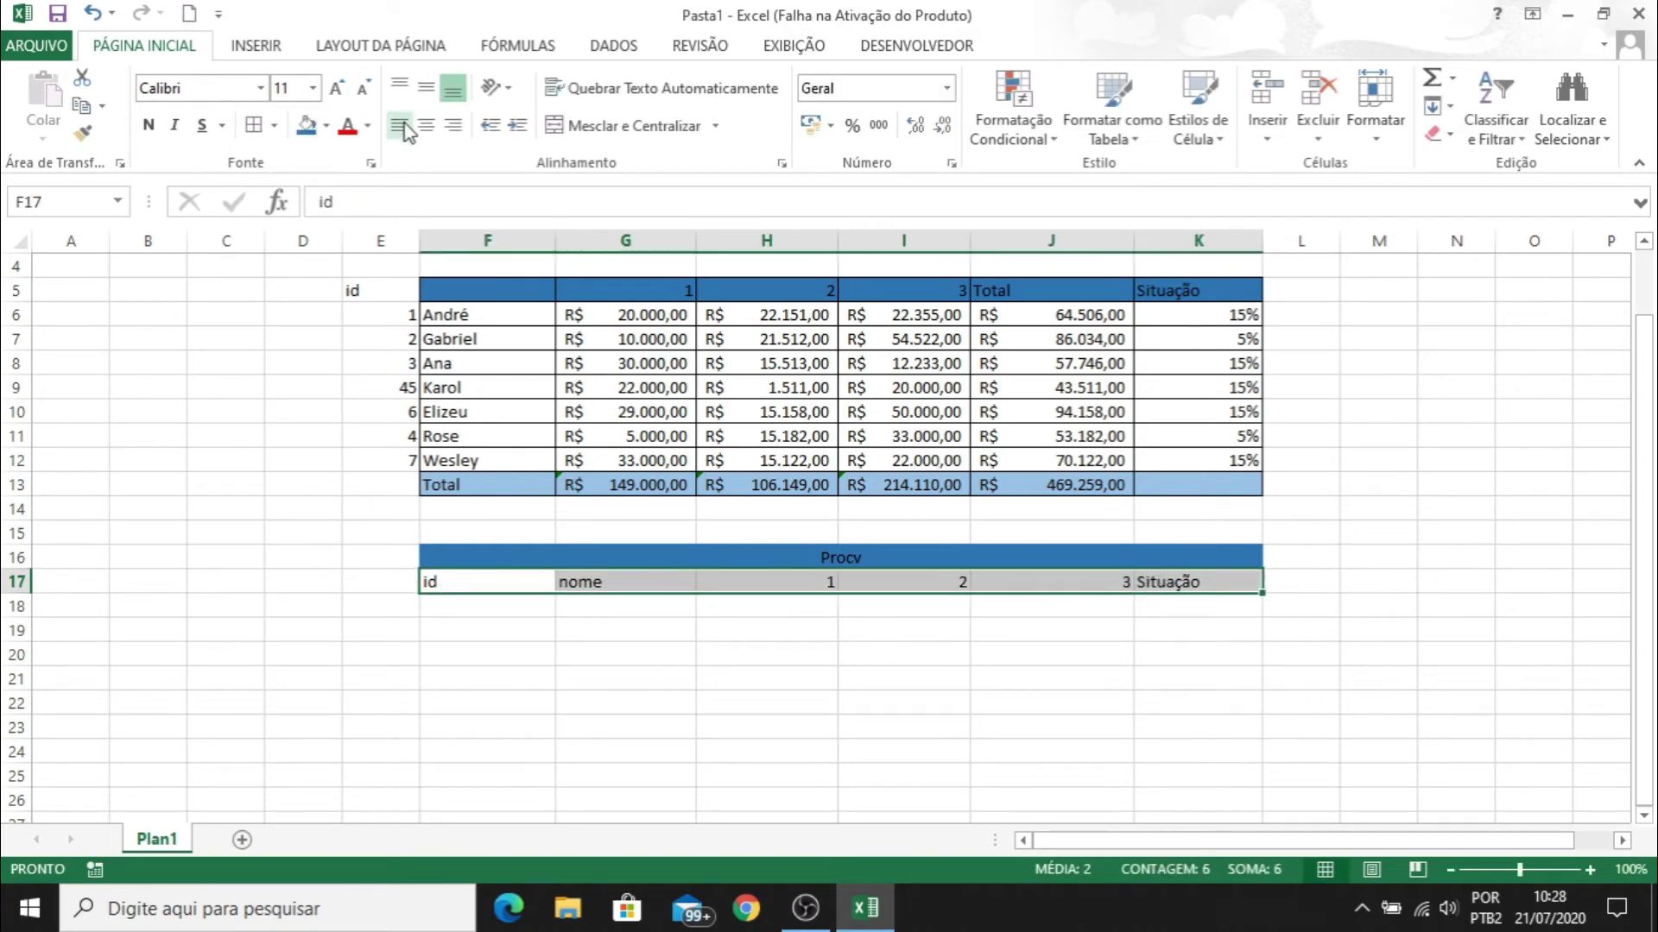
left_click(326, 126)
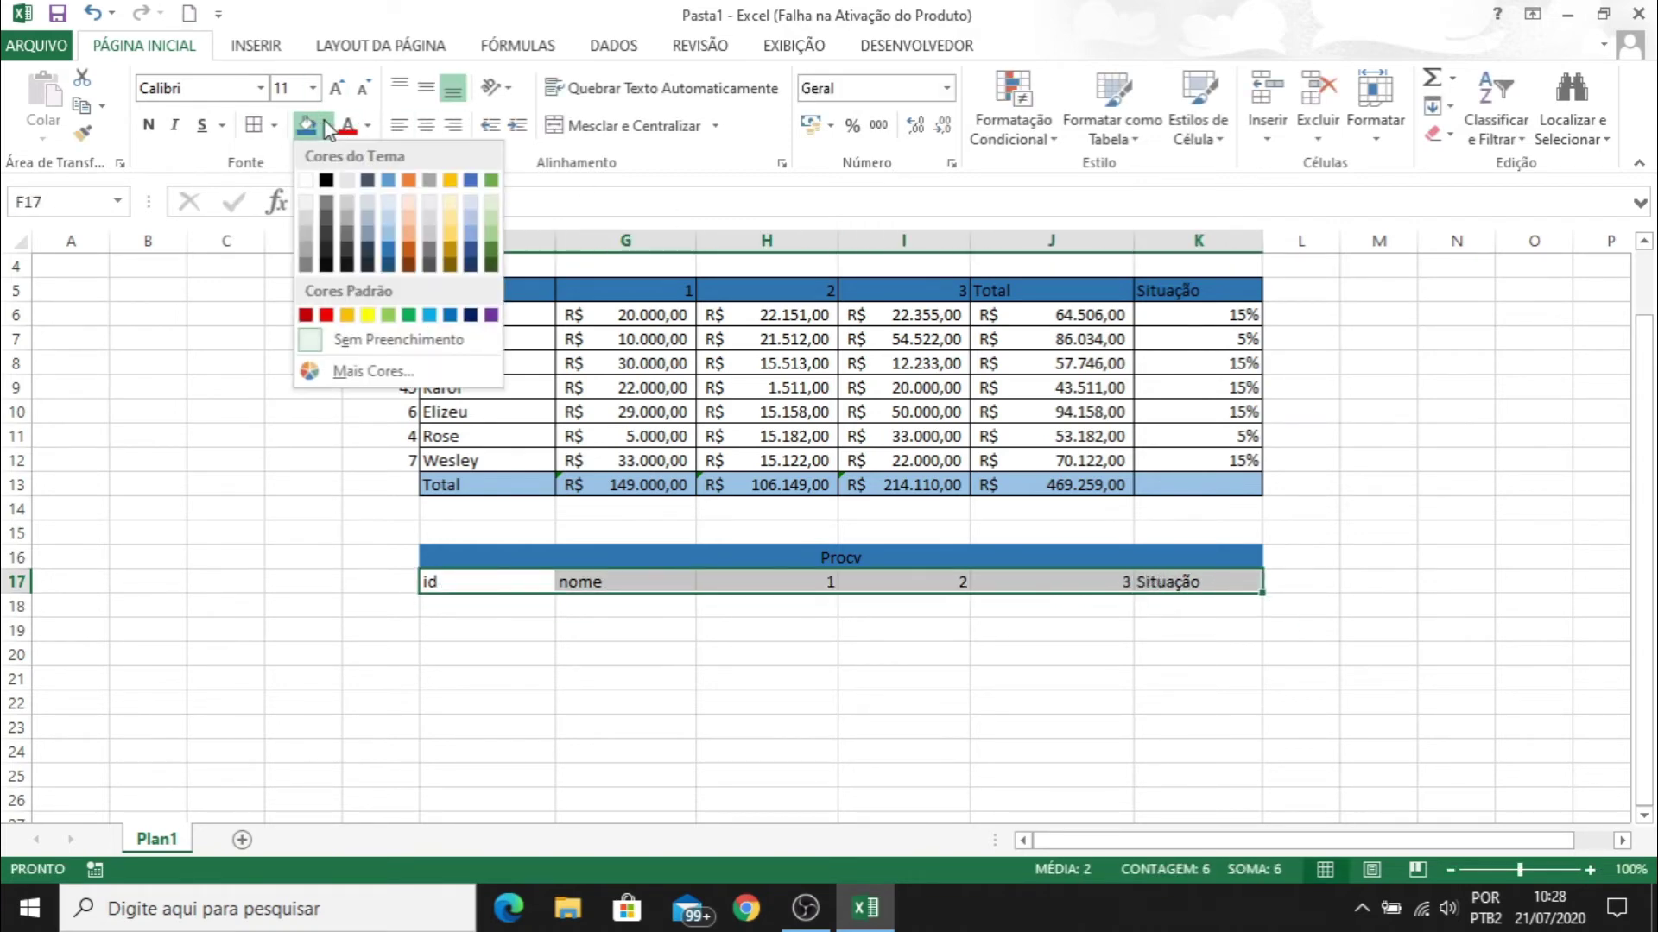
left_click(388, 235)
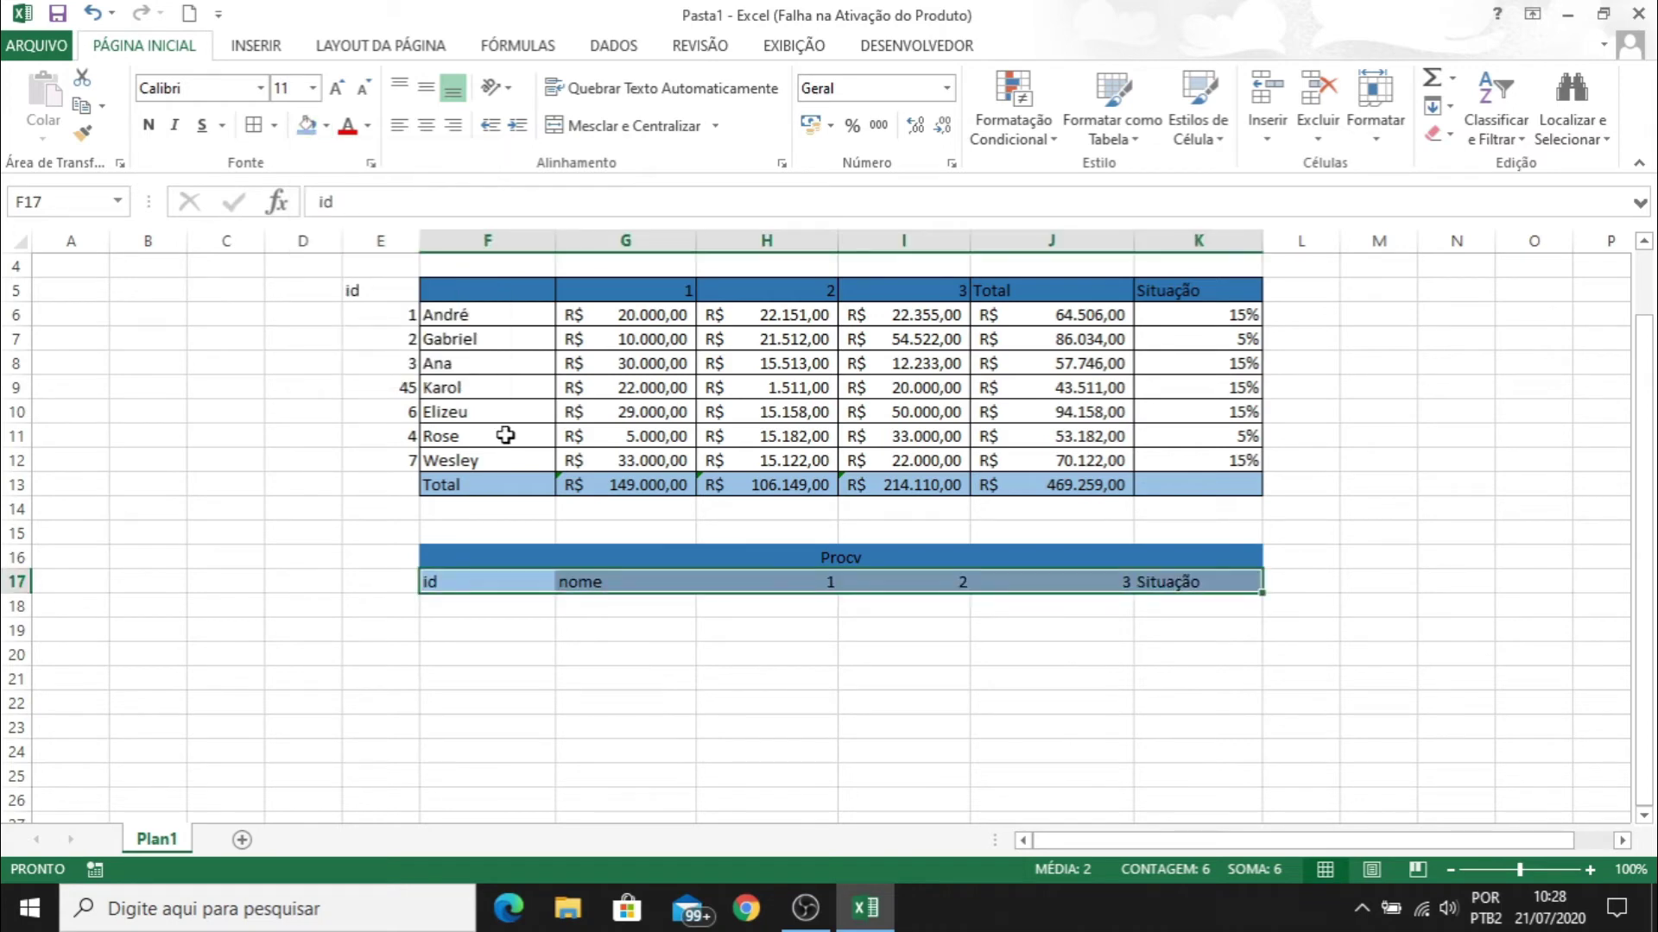
Apply cell borders and centred alignment to the Procv section F16:K18
left_click(467, 558)
left_click_drag(466, 559, 470, 605)
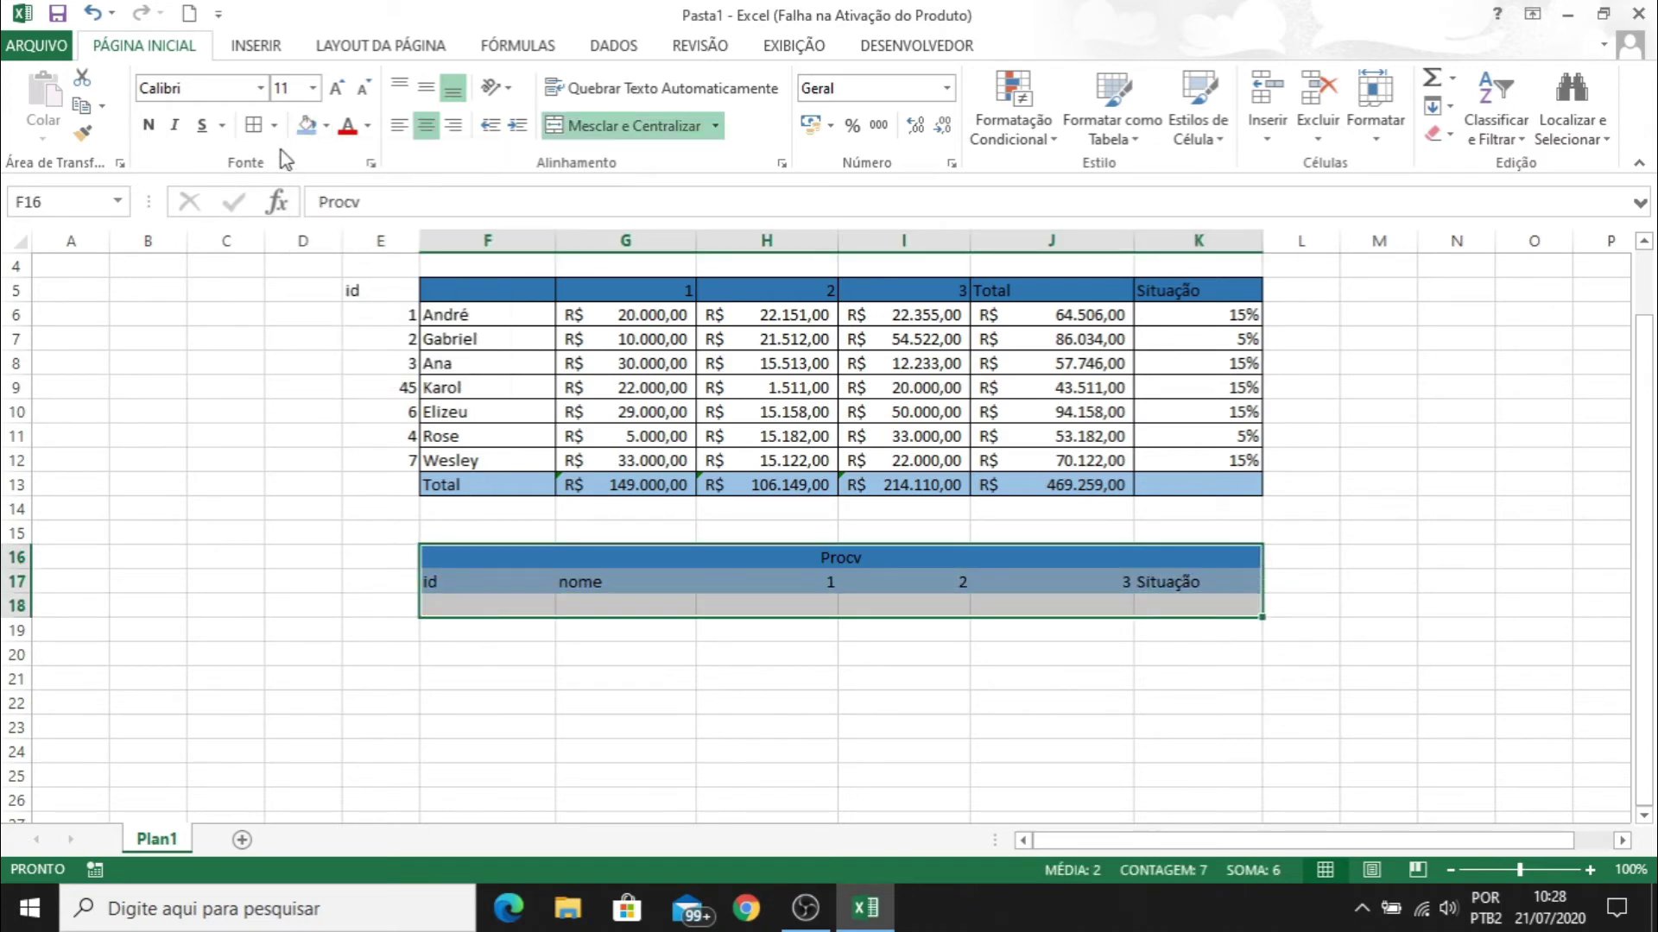
left_click(253, 127)
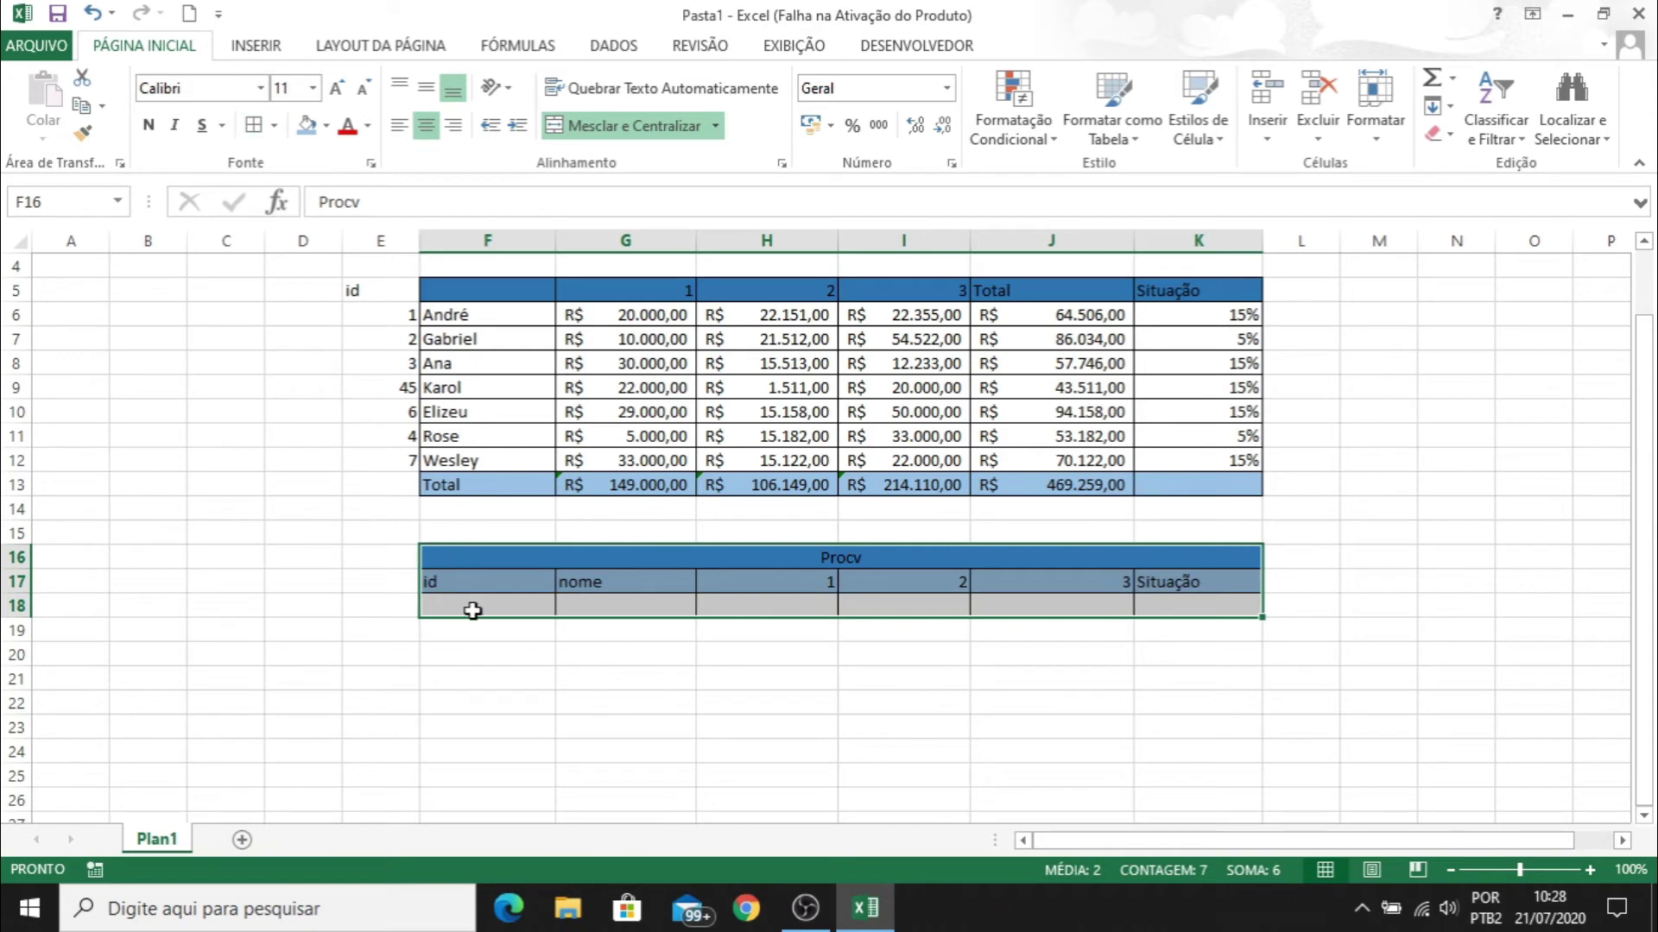
left_click(427, 127)
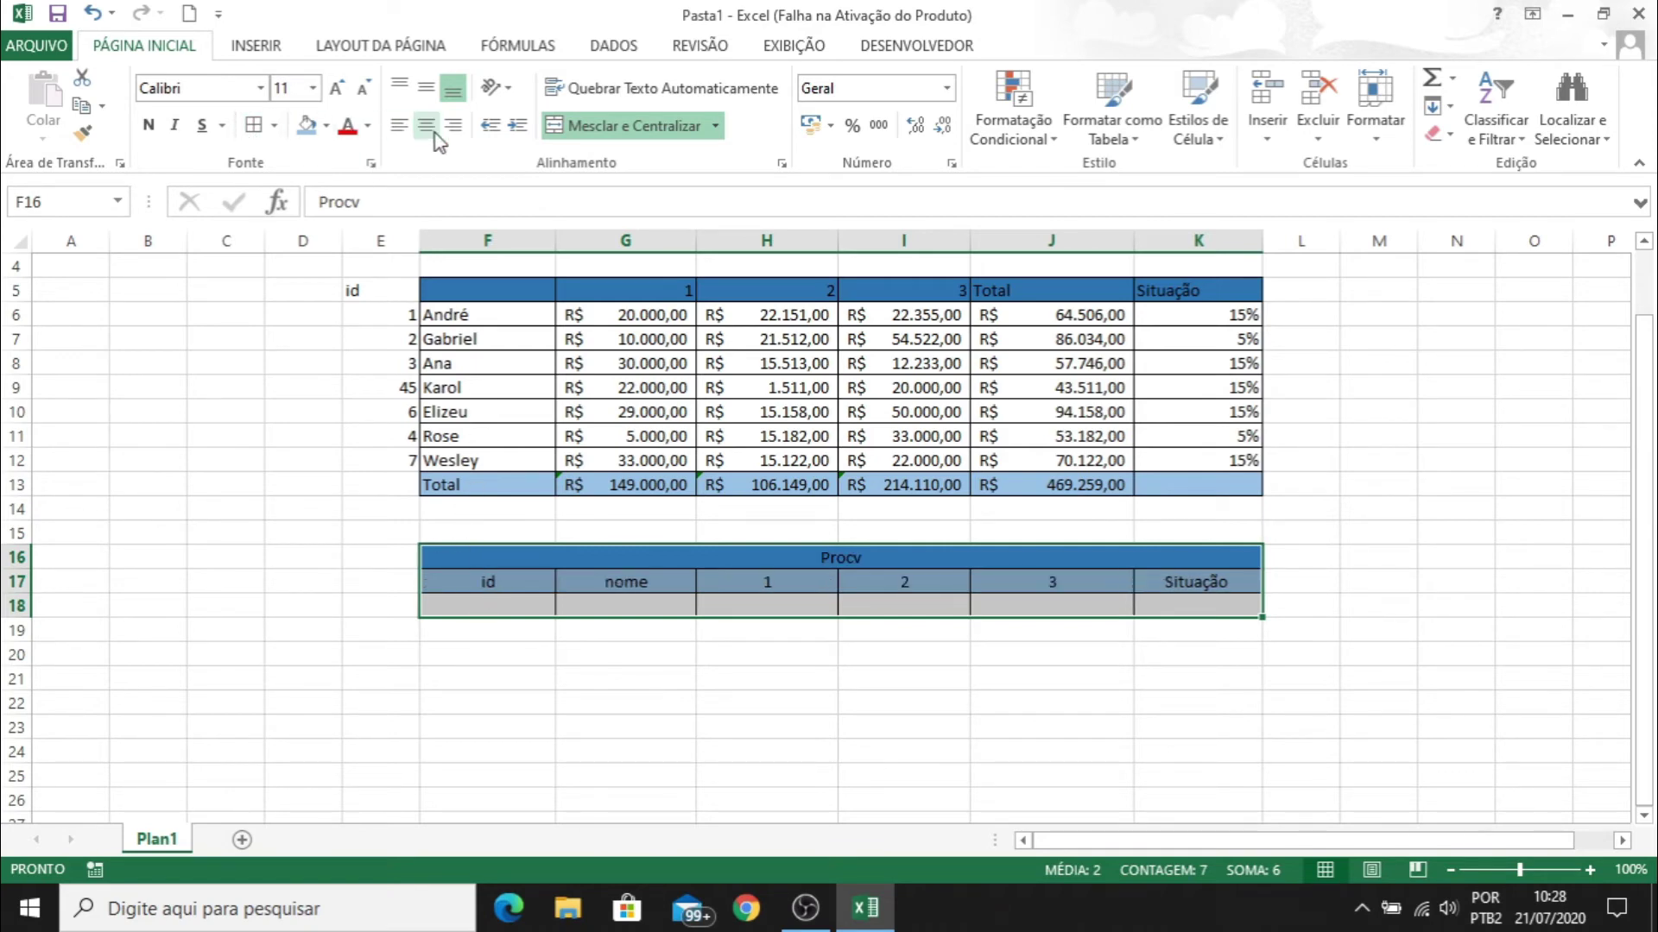
Enter 2 as the lookup id in F18
left_click(536, 604)
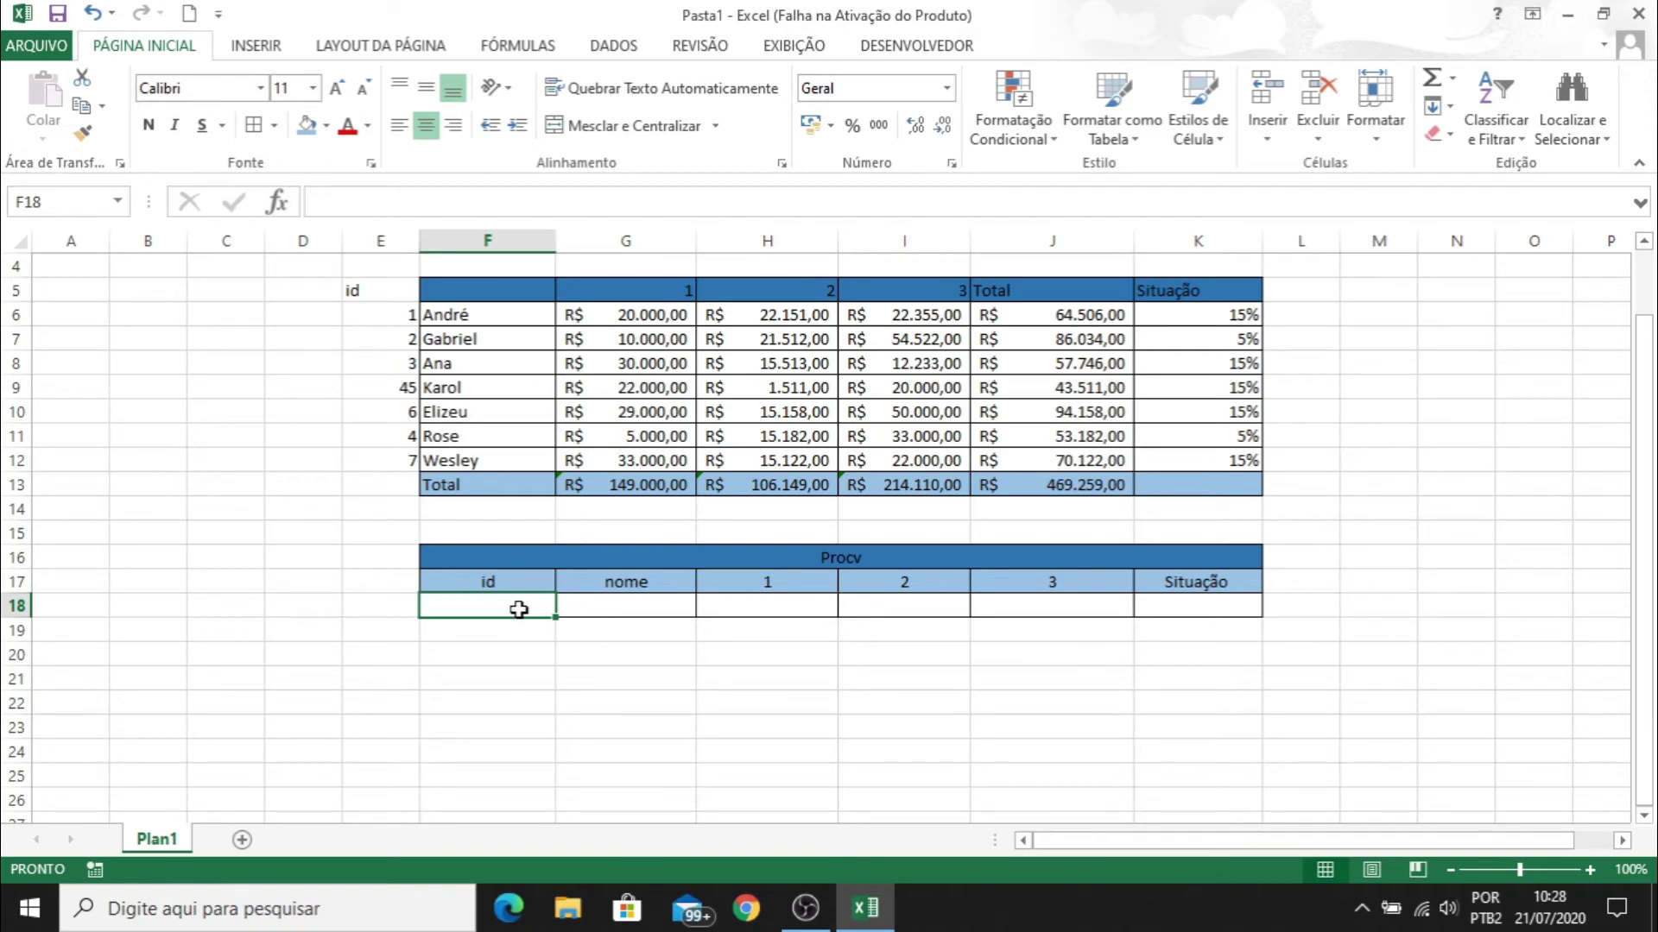
type("2")
key("Tab")
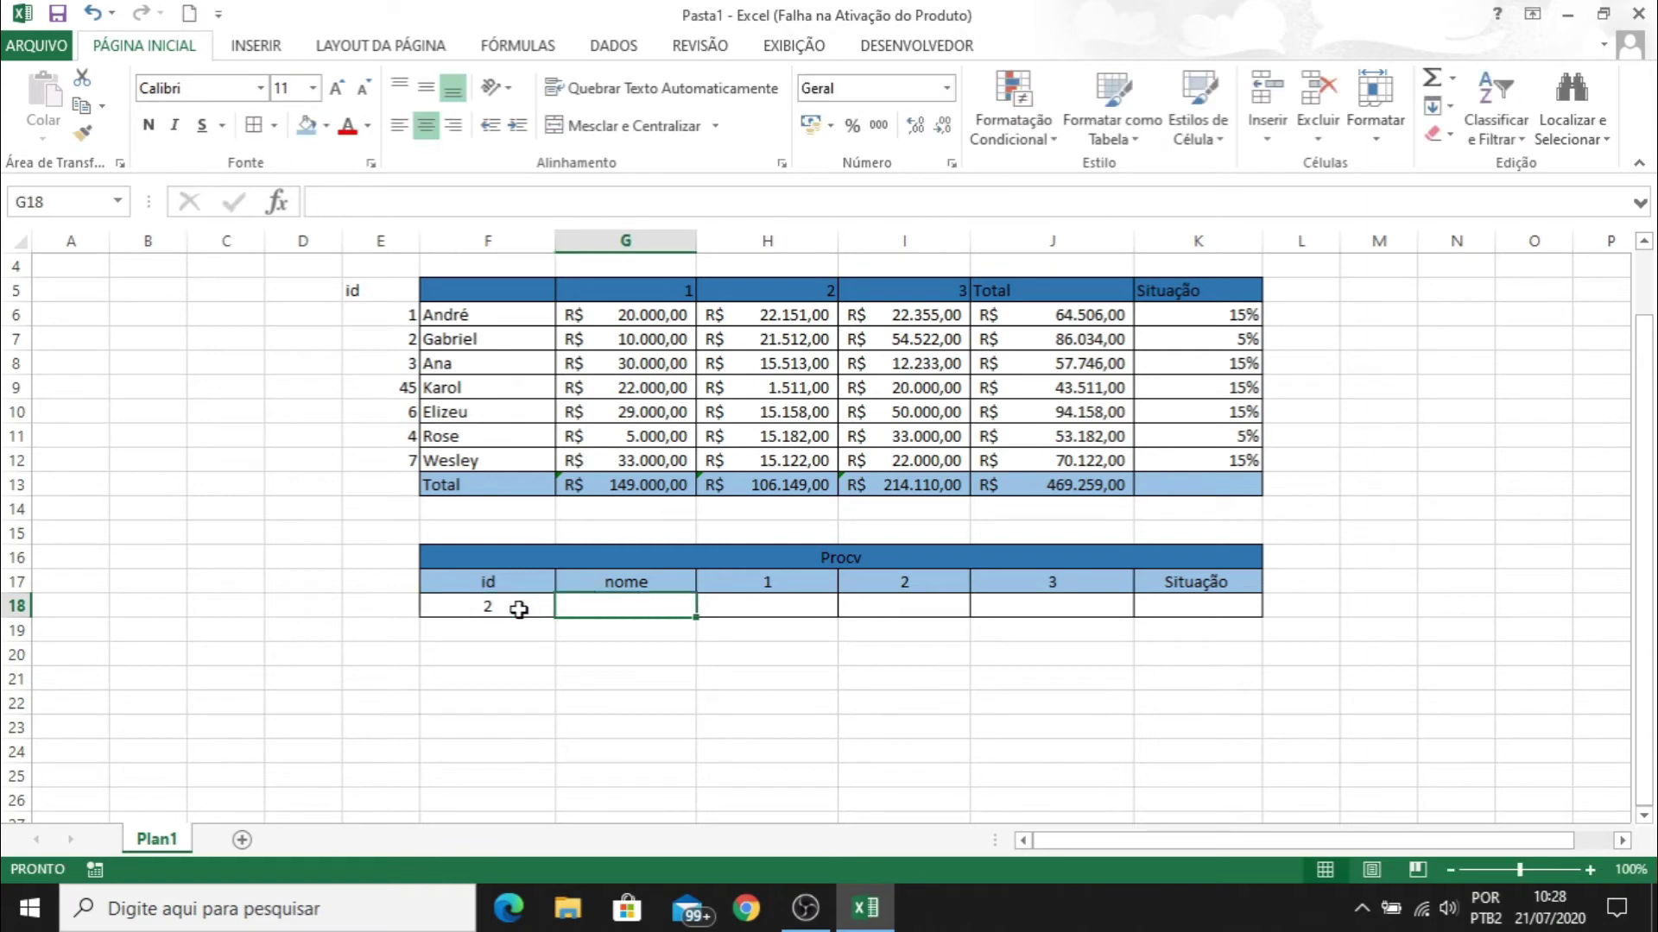
Examine the table row E7:K7 that matches the lookup id in F18, from the name through Total and Situação
left_click(487, 608)
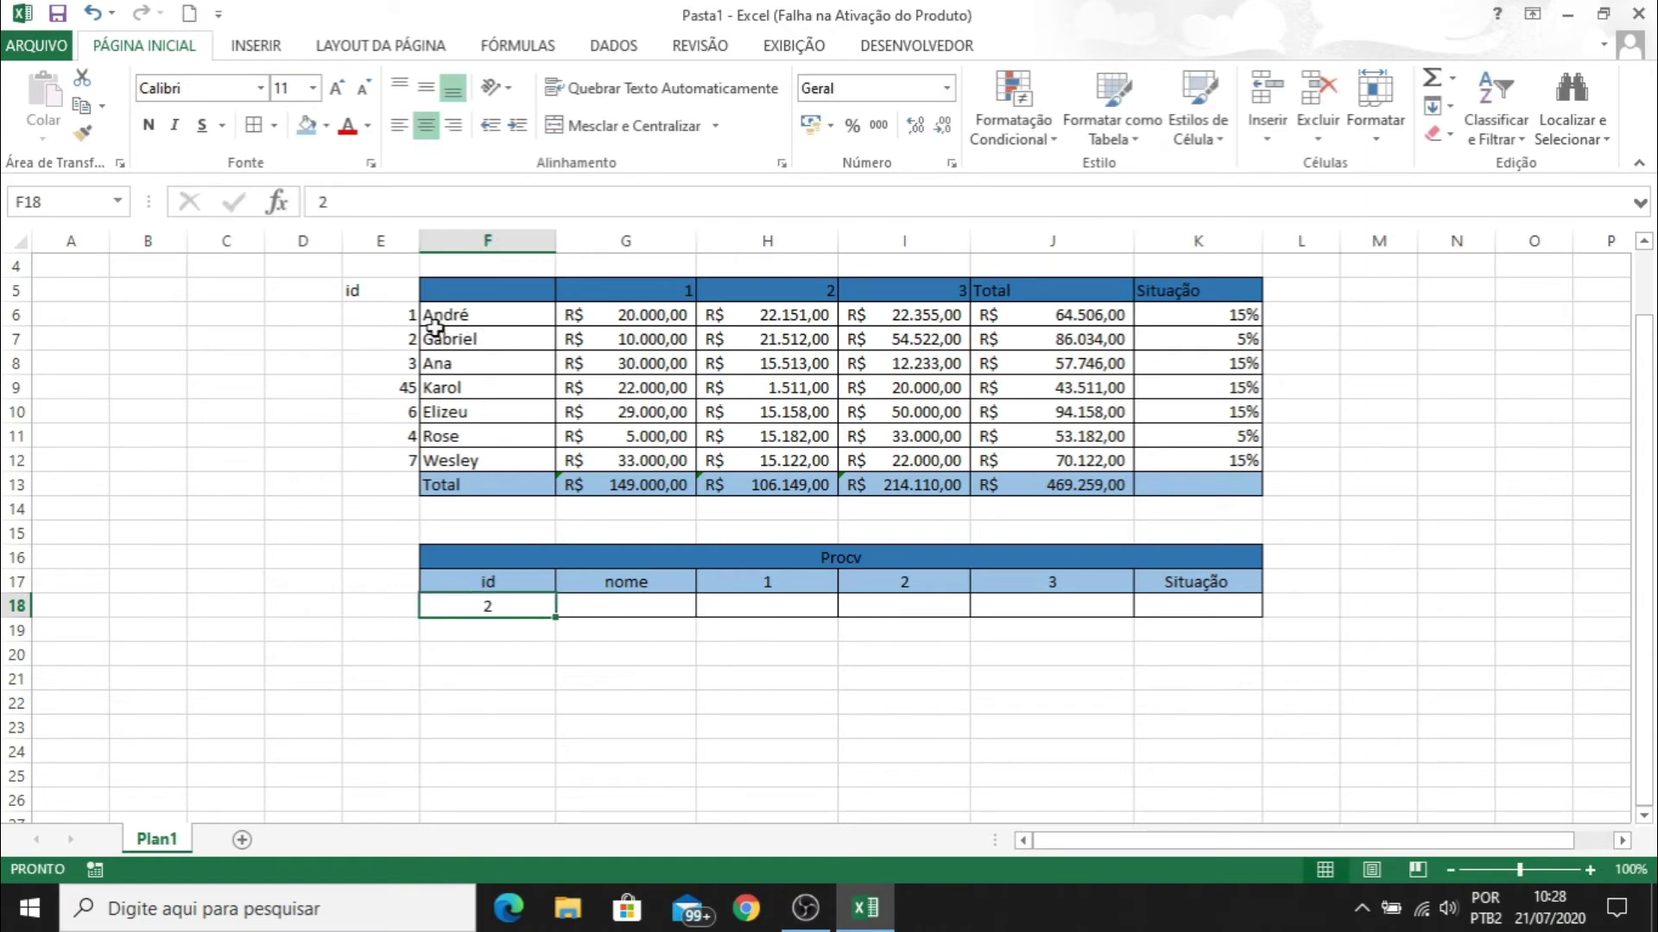
left_click(381, 338)
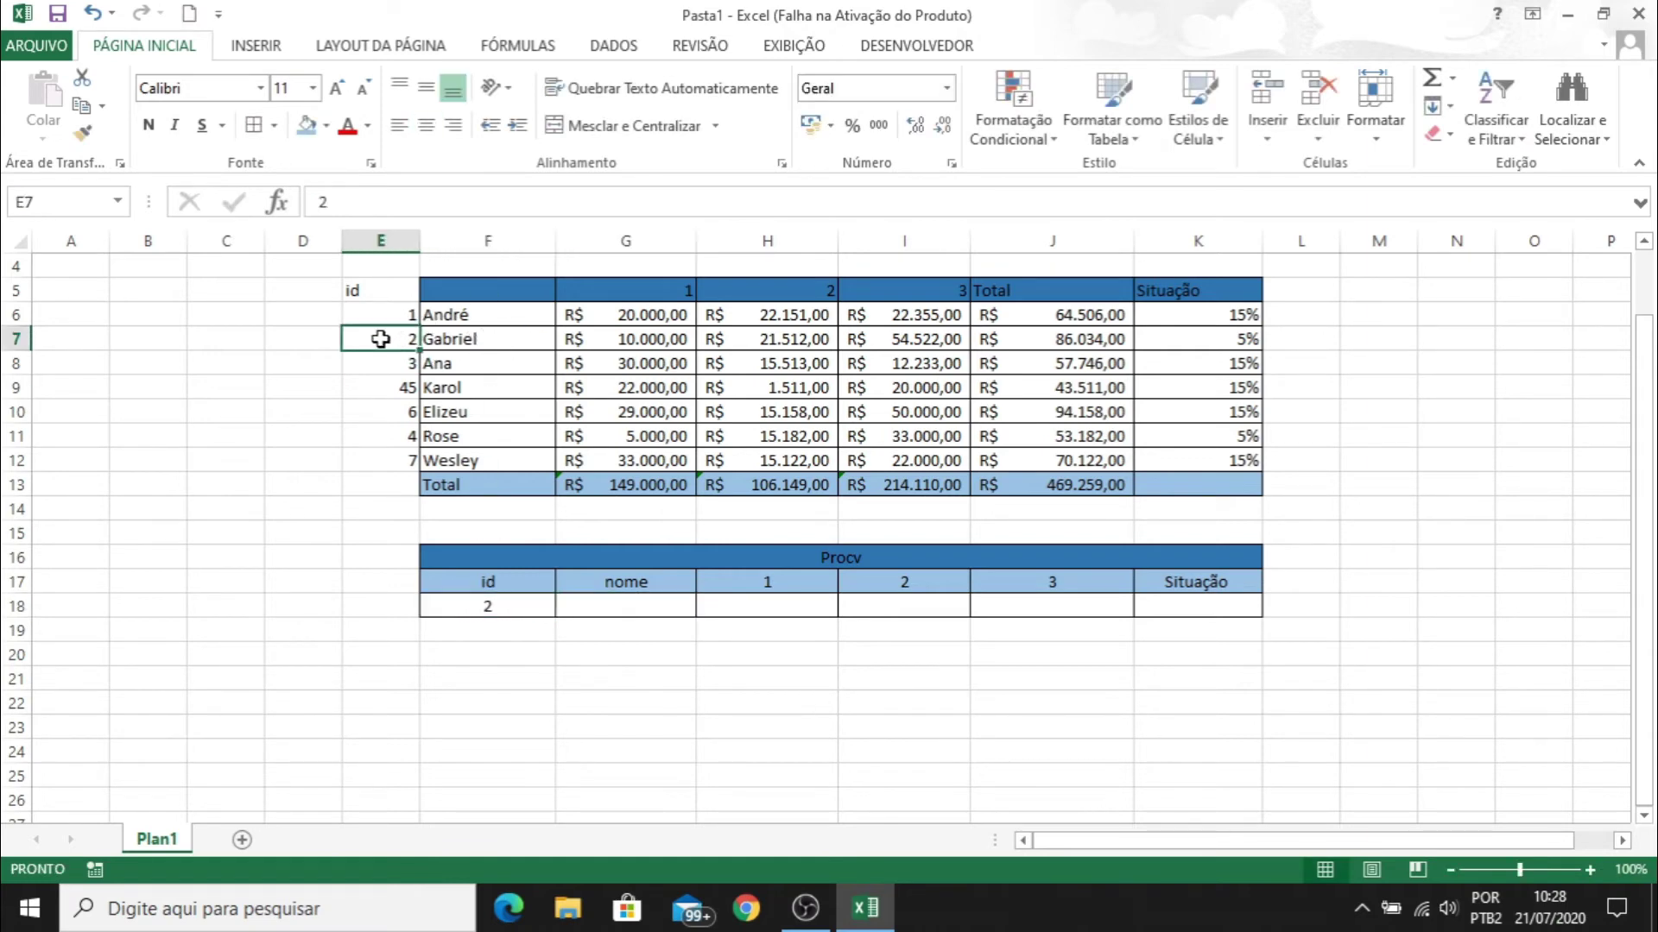
left_click_drag(381, 338, 468, 335)
left_click(468, 335)
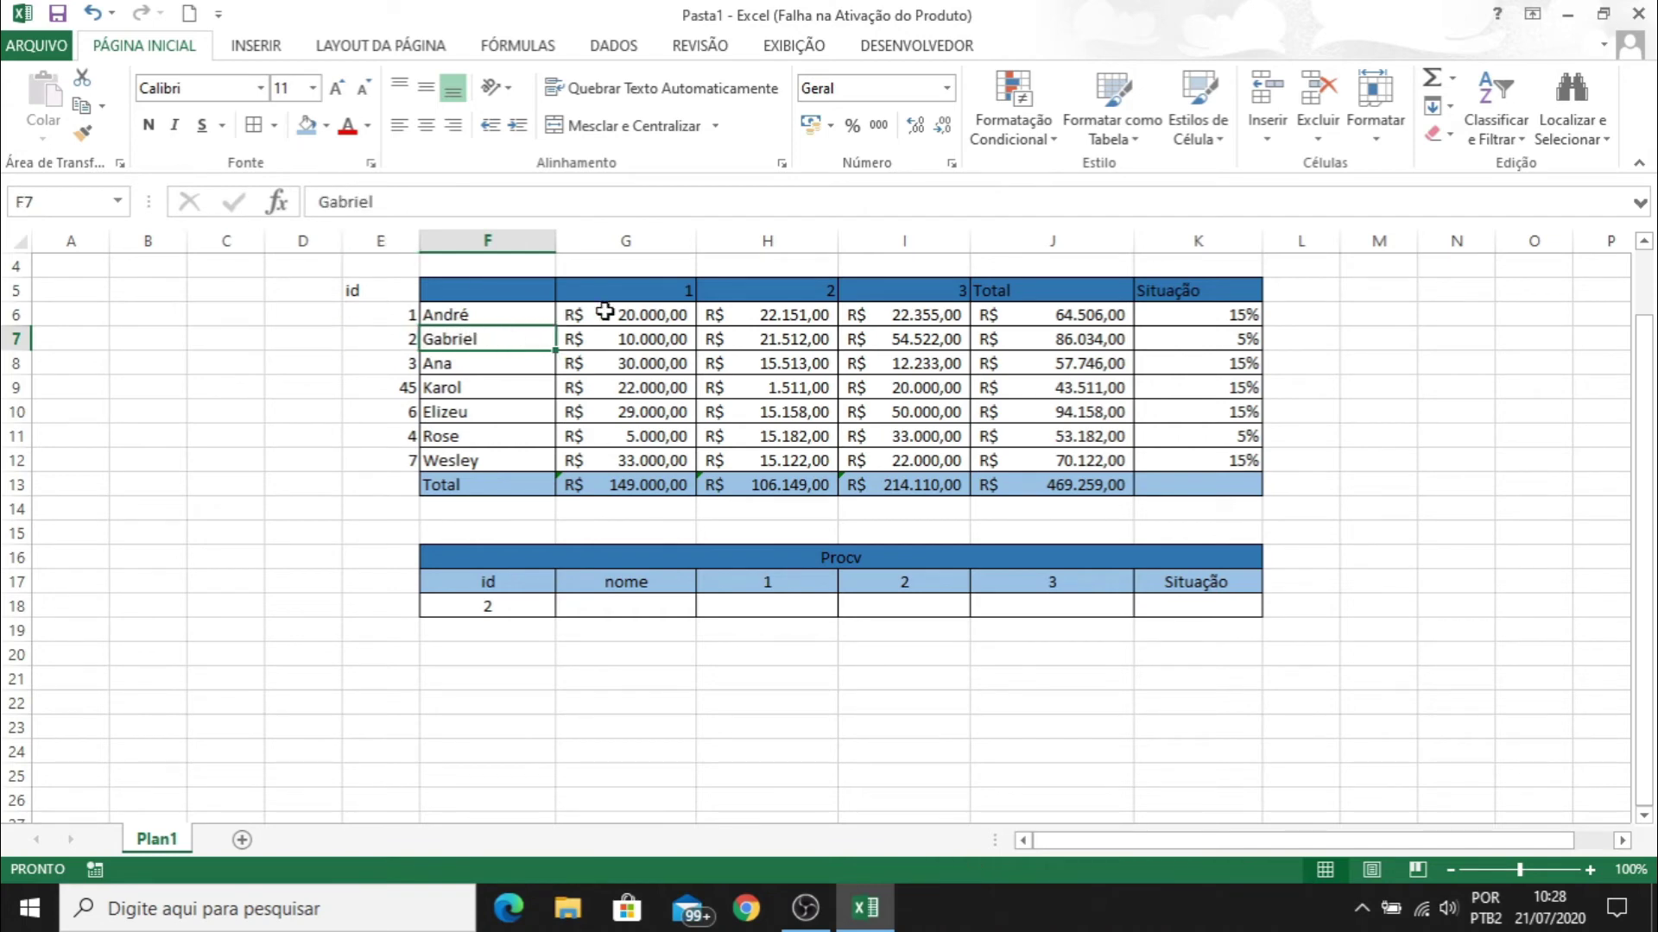
left_click(1049, 340)
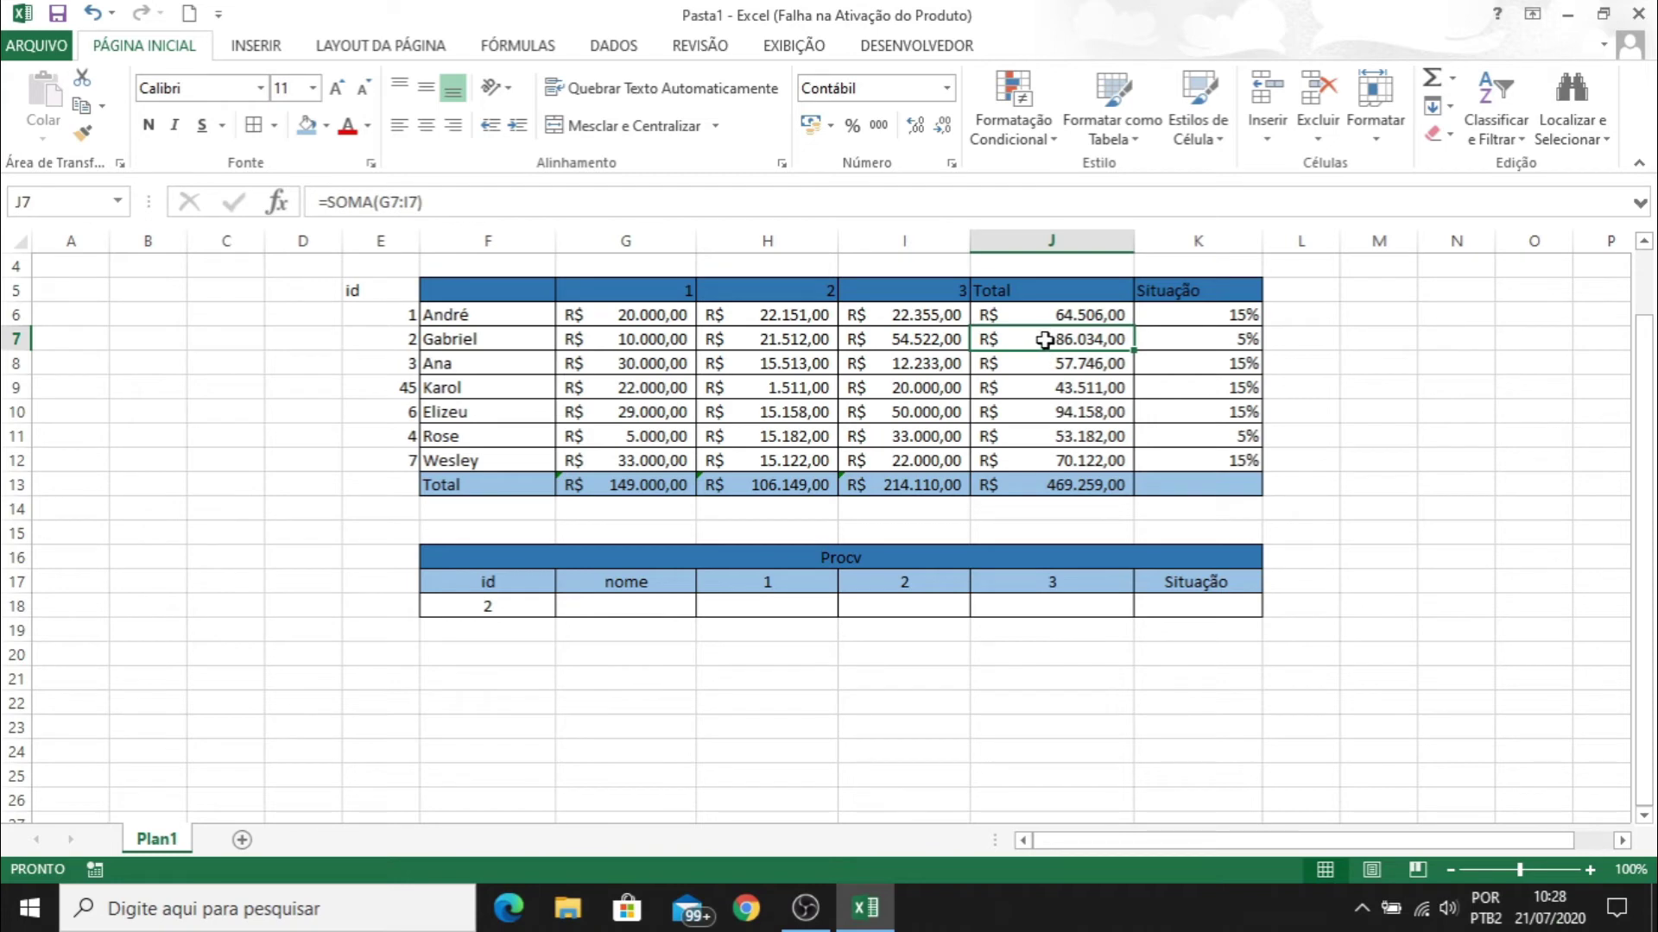
left_click(1191, 335)
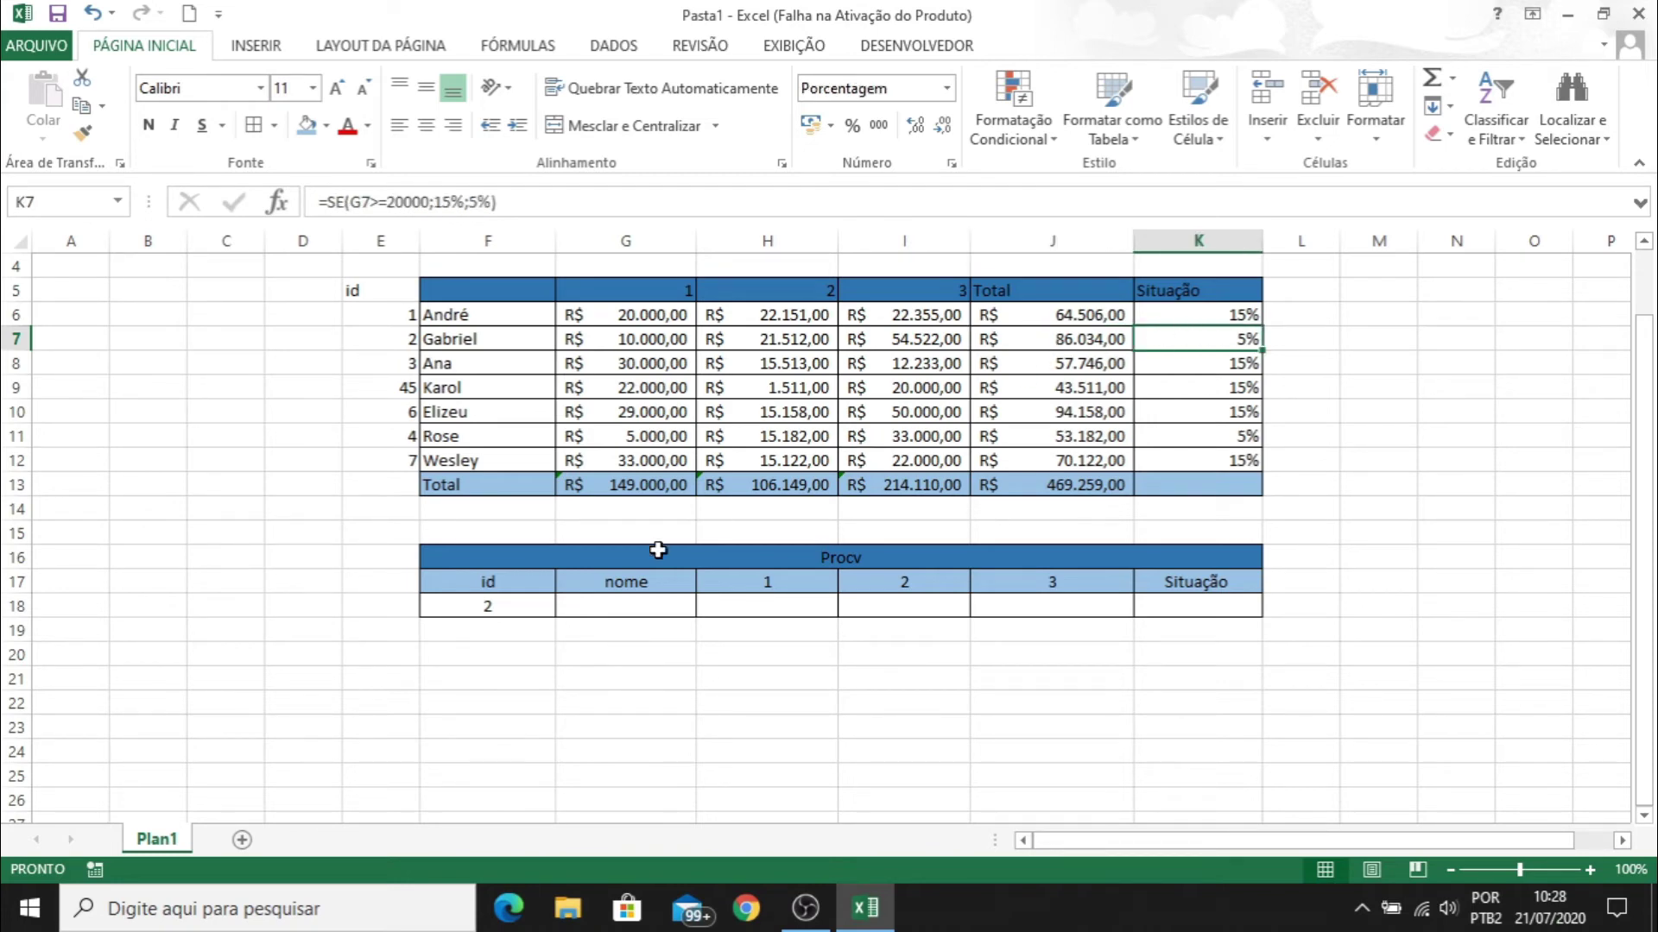
left_click(482, 607)
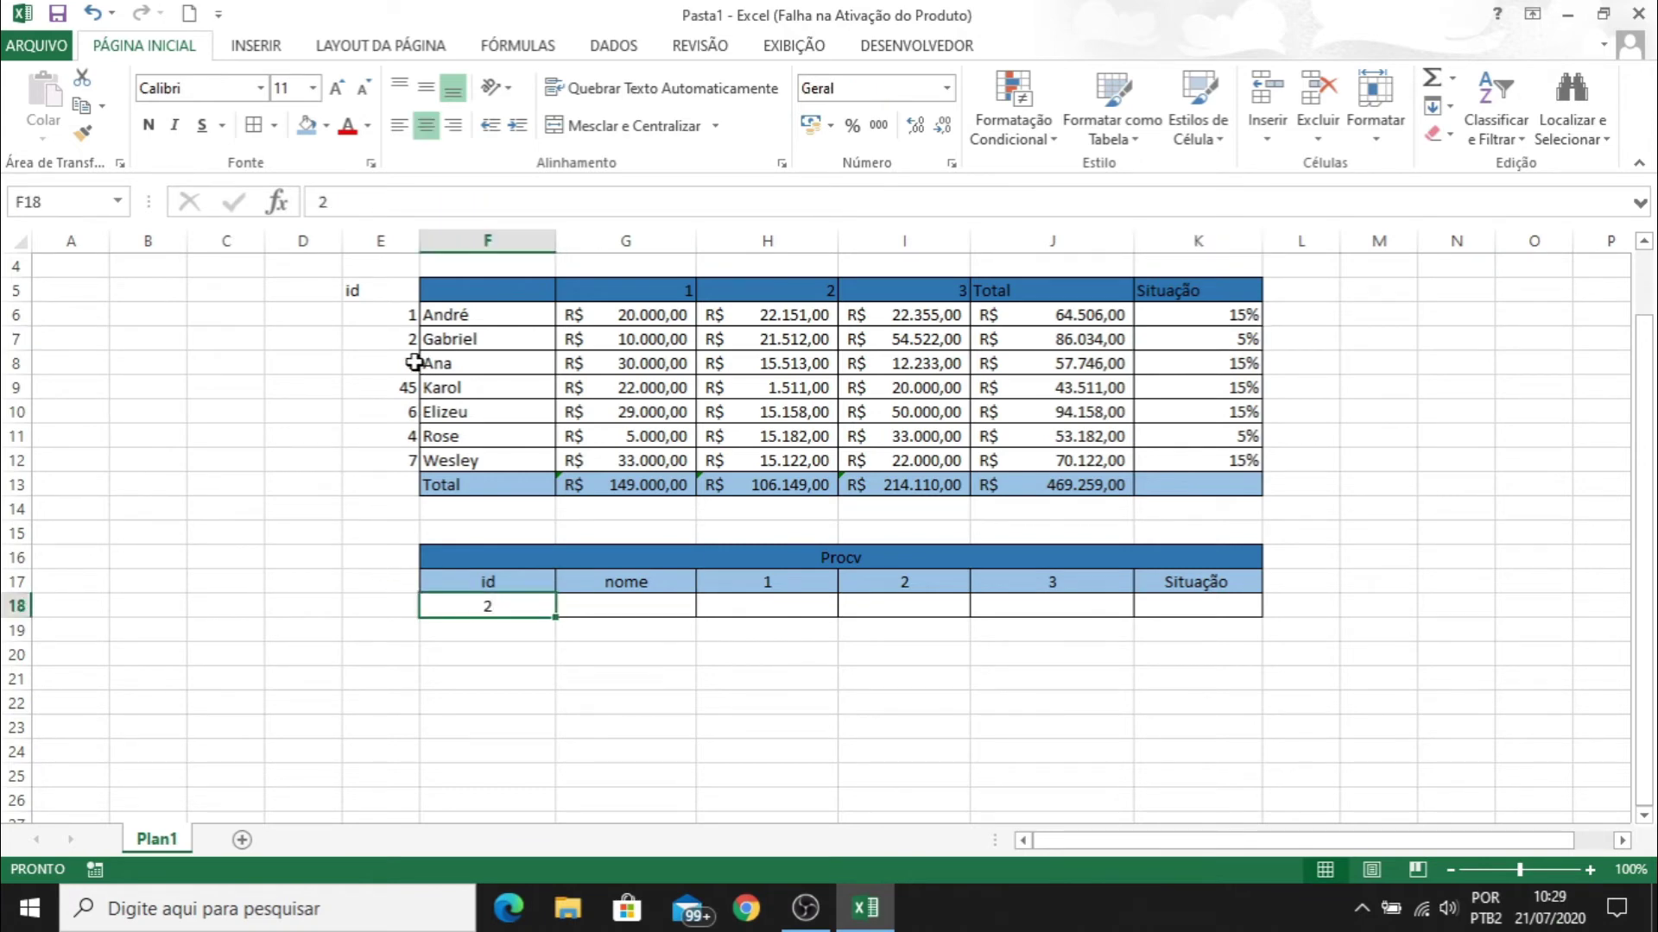
left_click_drag(410, 337, 1225, 337)
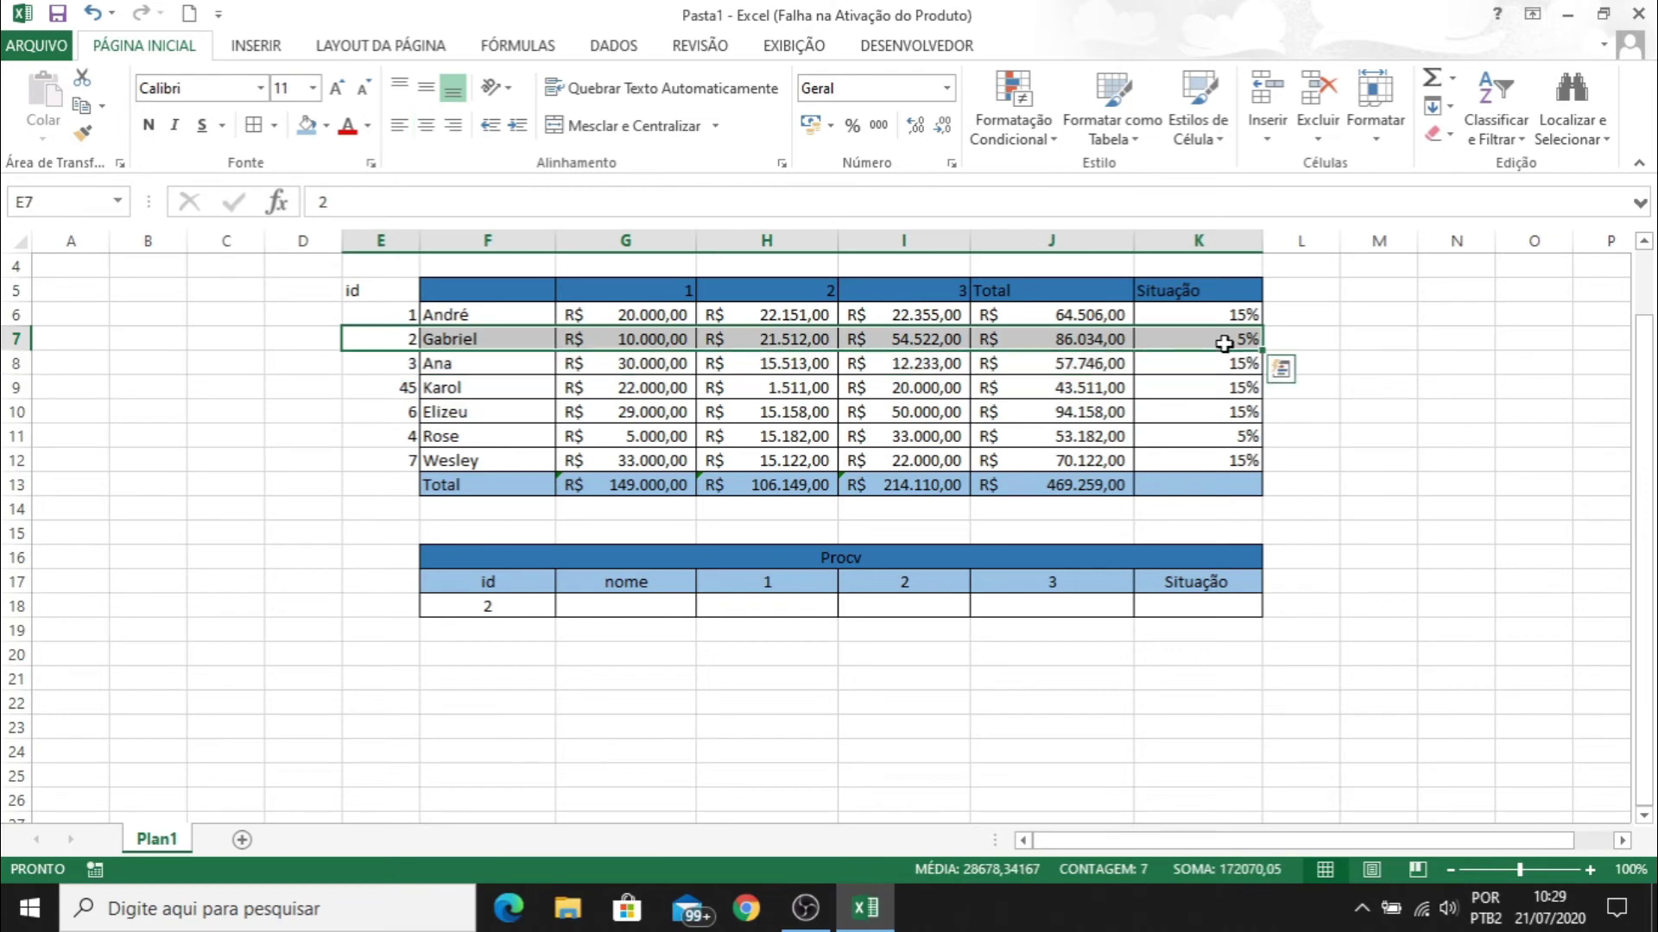
Start a PROCV formula in G18 with F18 as the lookup value and E5:K13 as the table range
left_click(599, 610)
type("=procv")
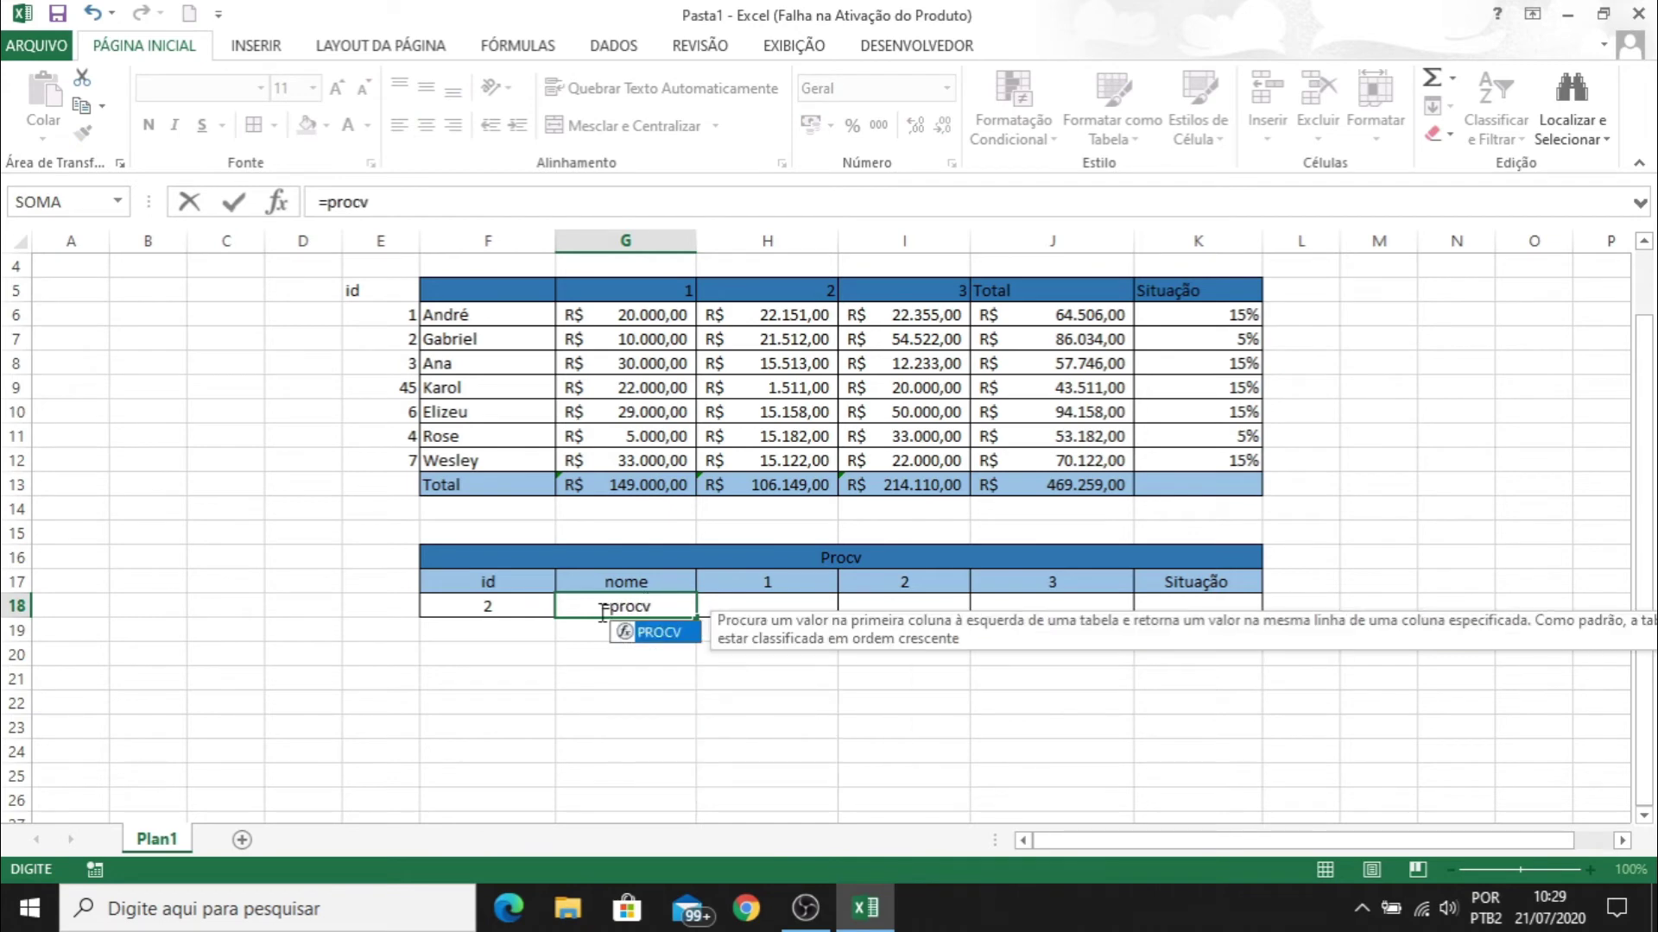
key("Tab")
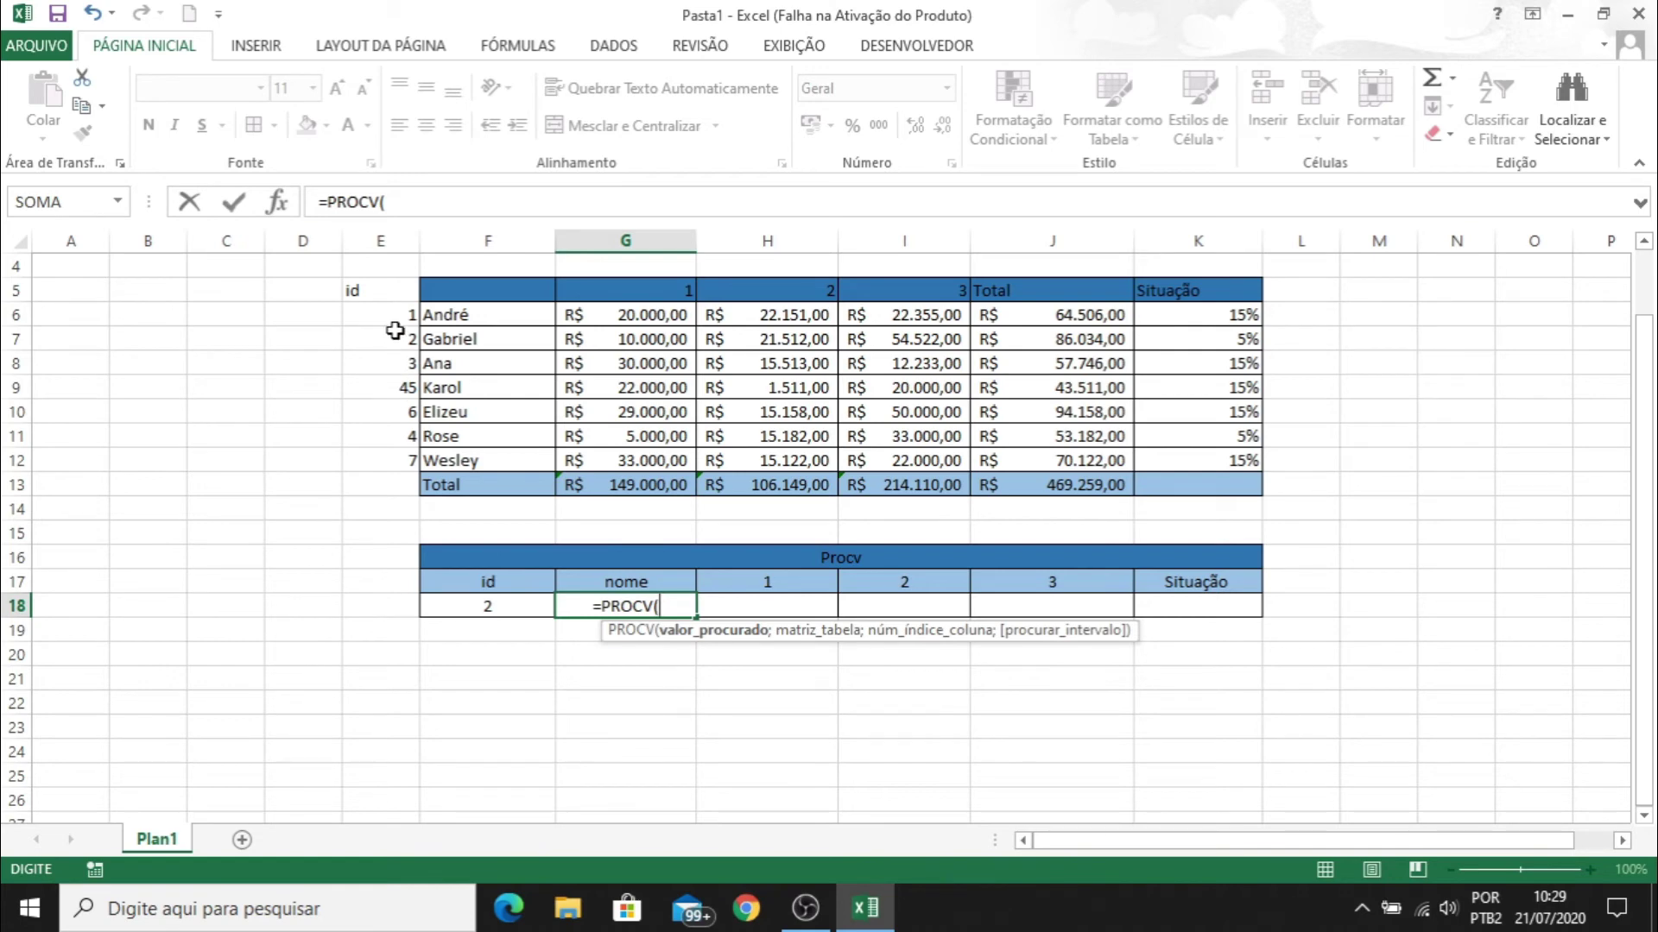
left_click(523, 606)
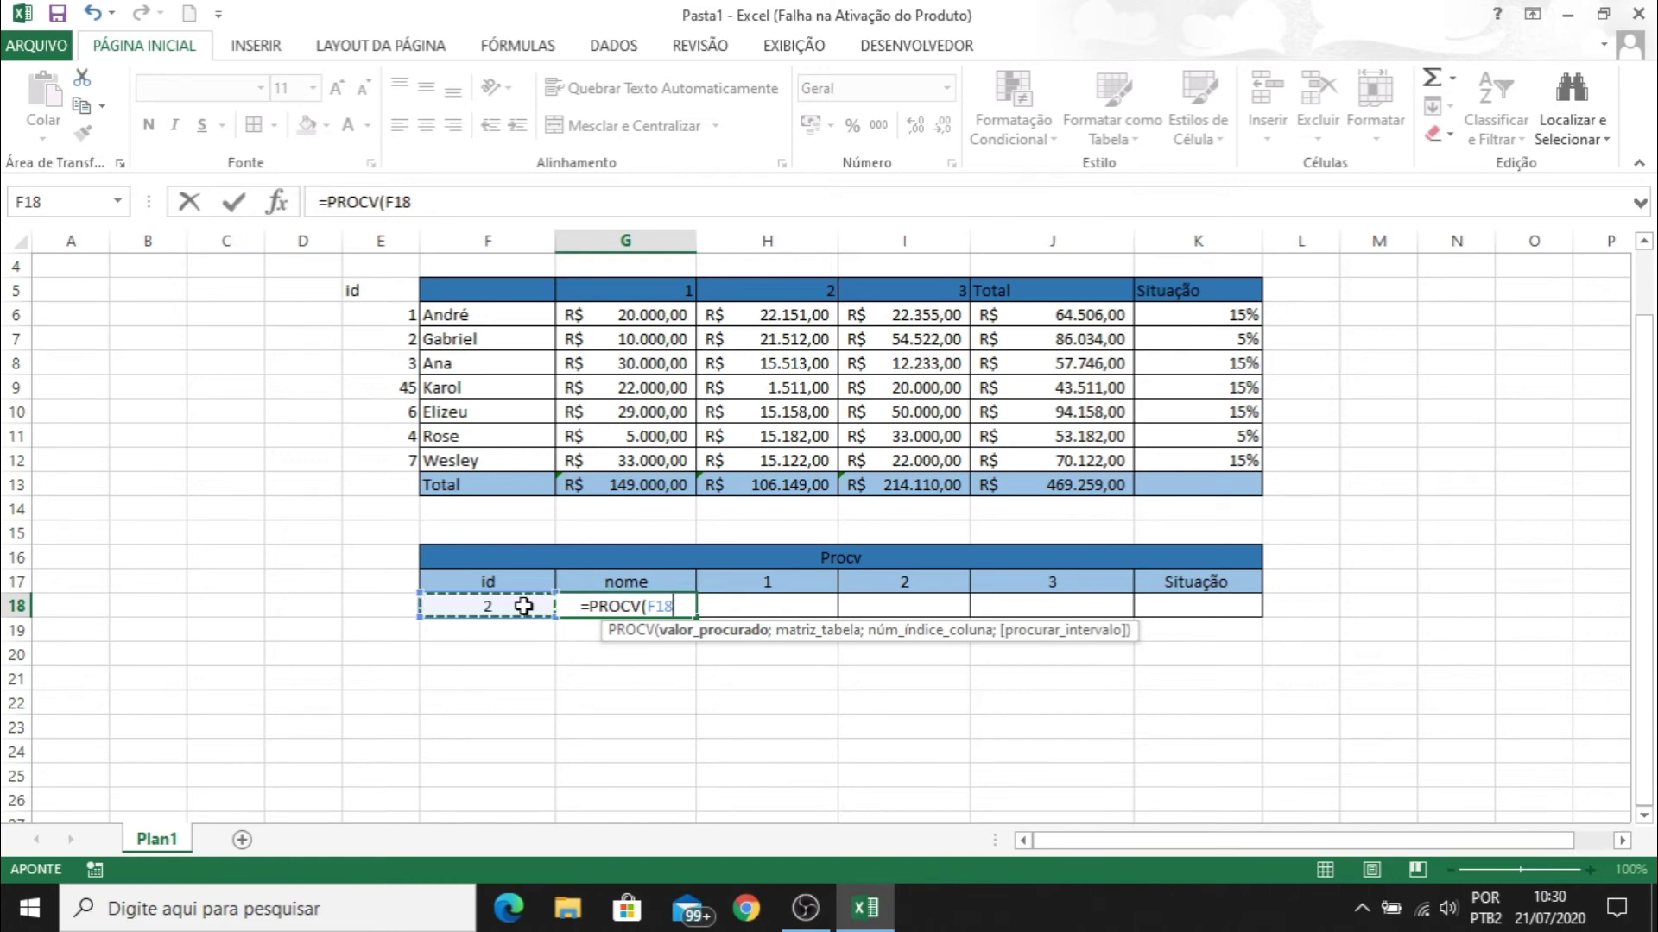
type(";")
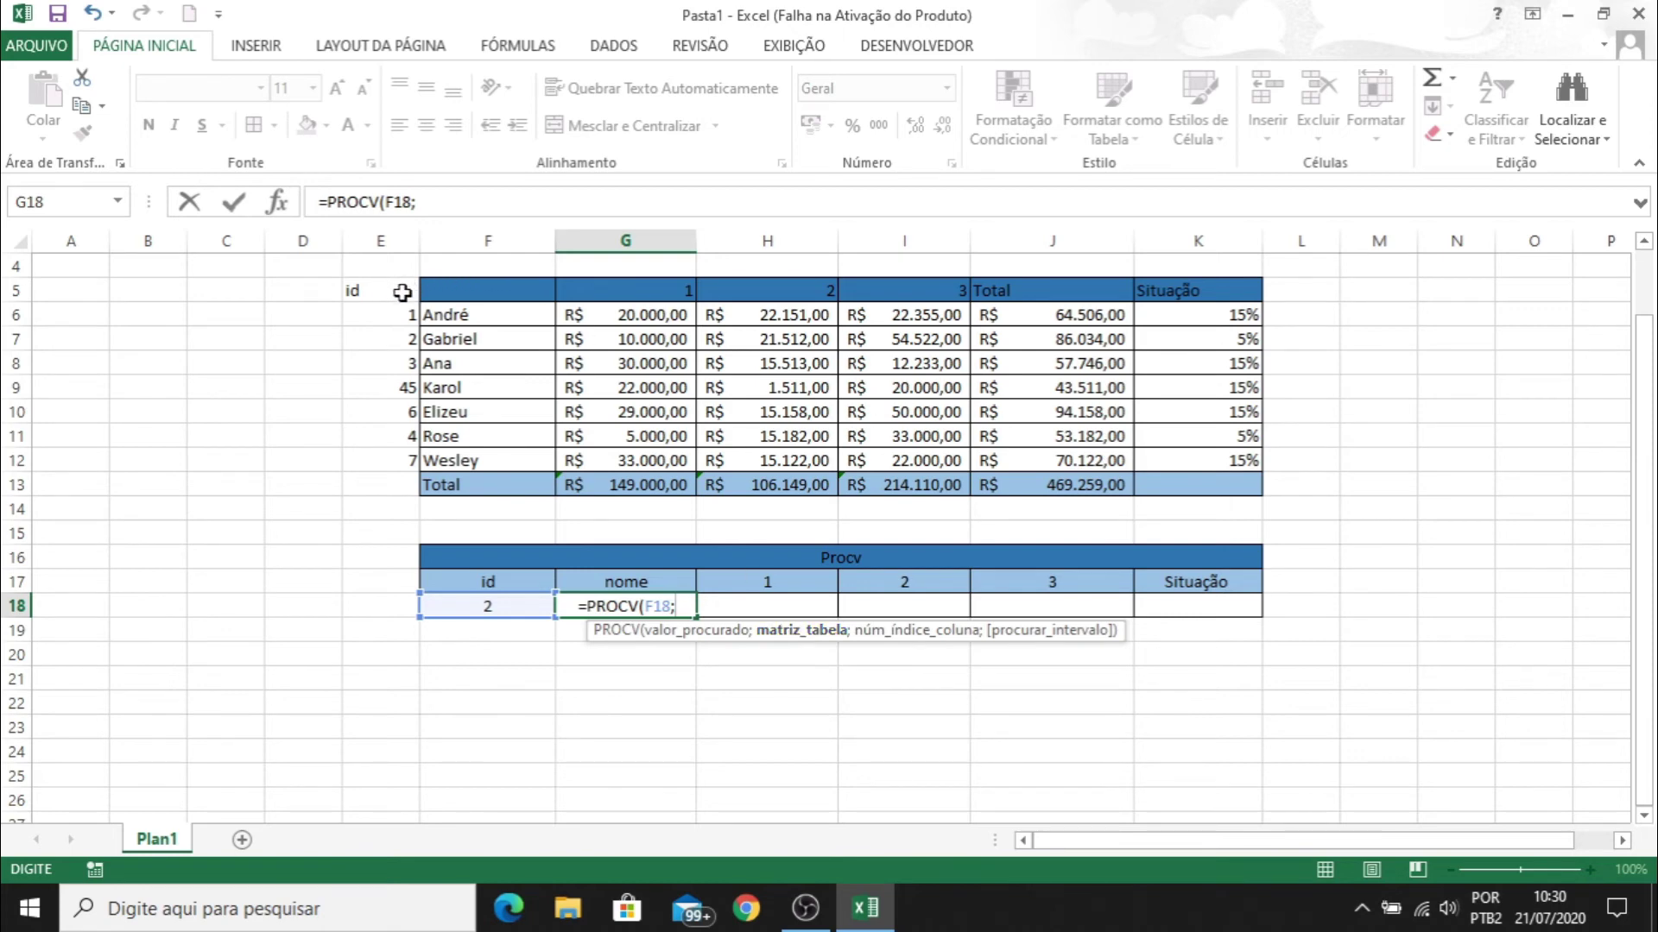
left_click_drag(402, 293, 1192, 489)
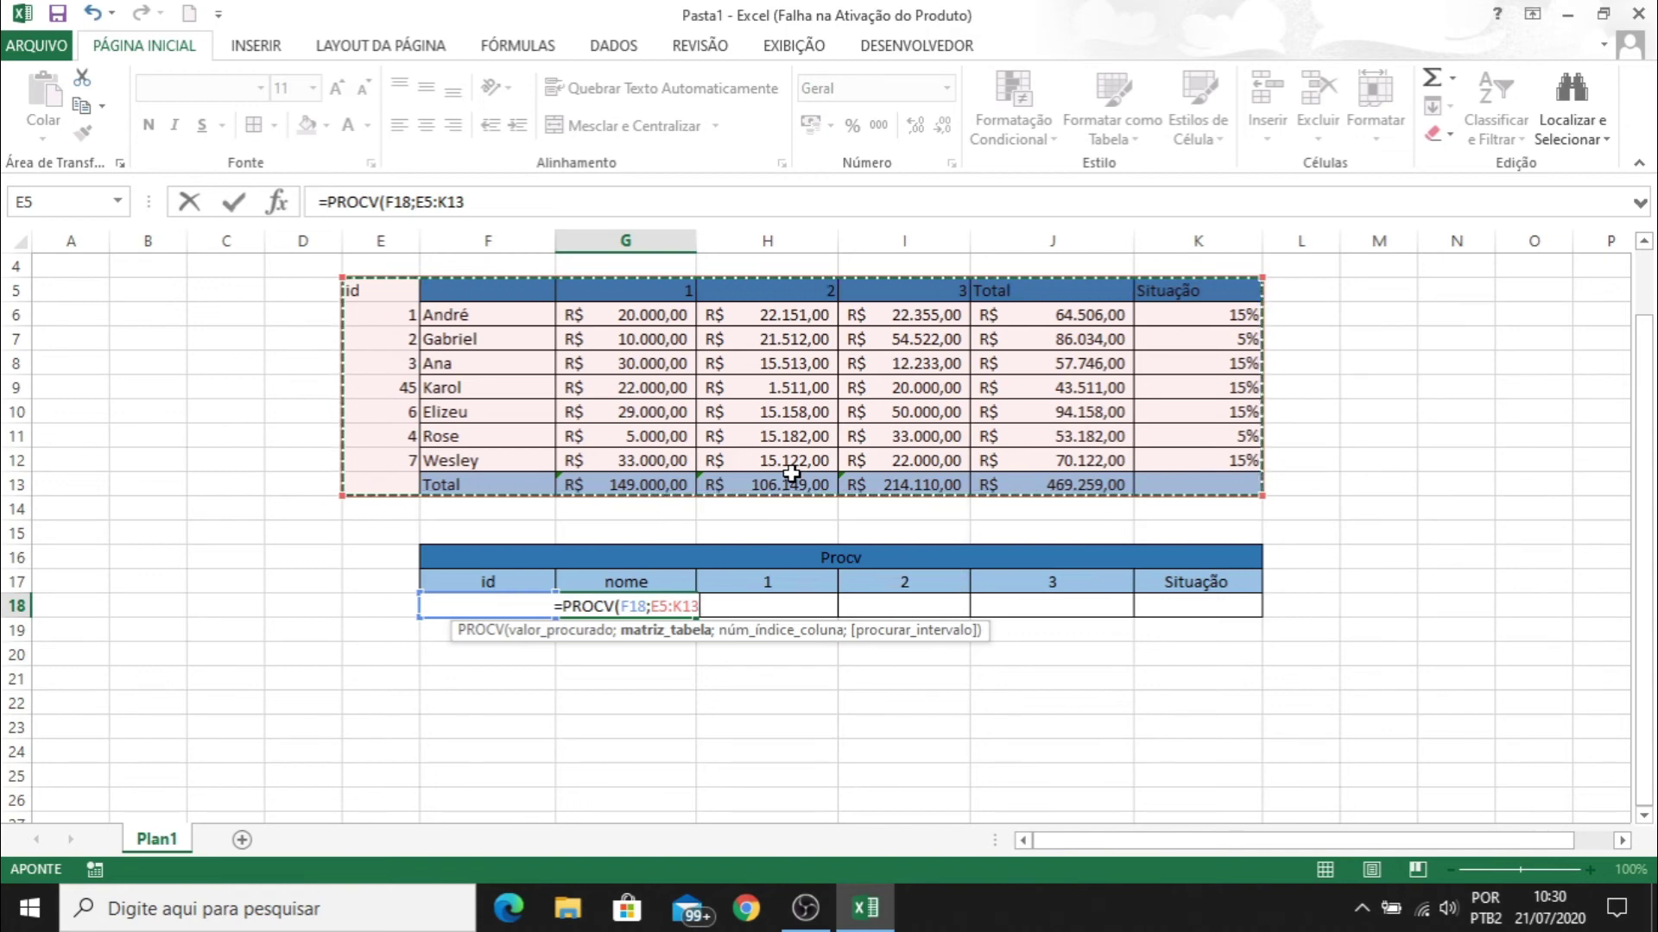
type(";")
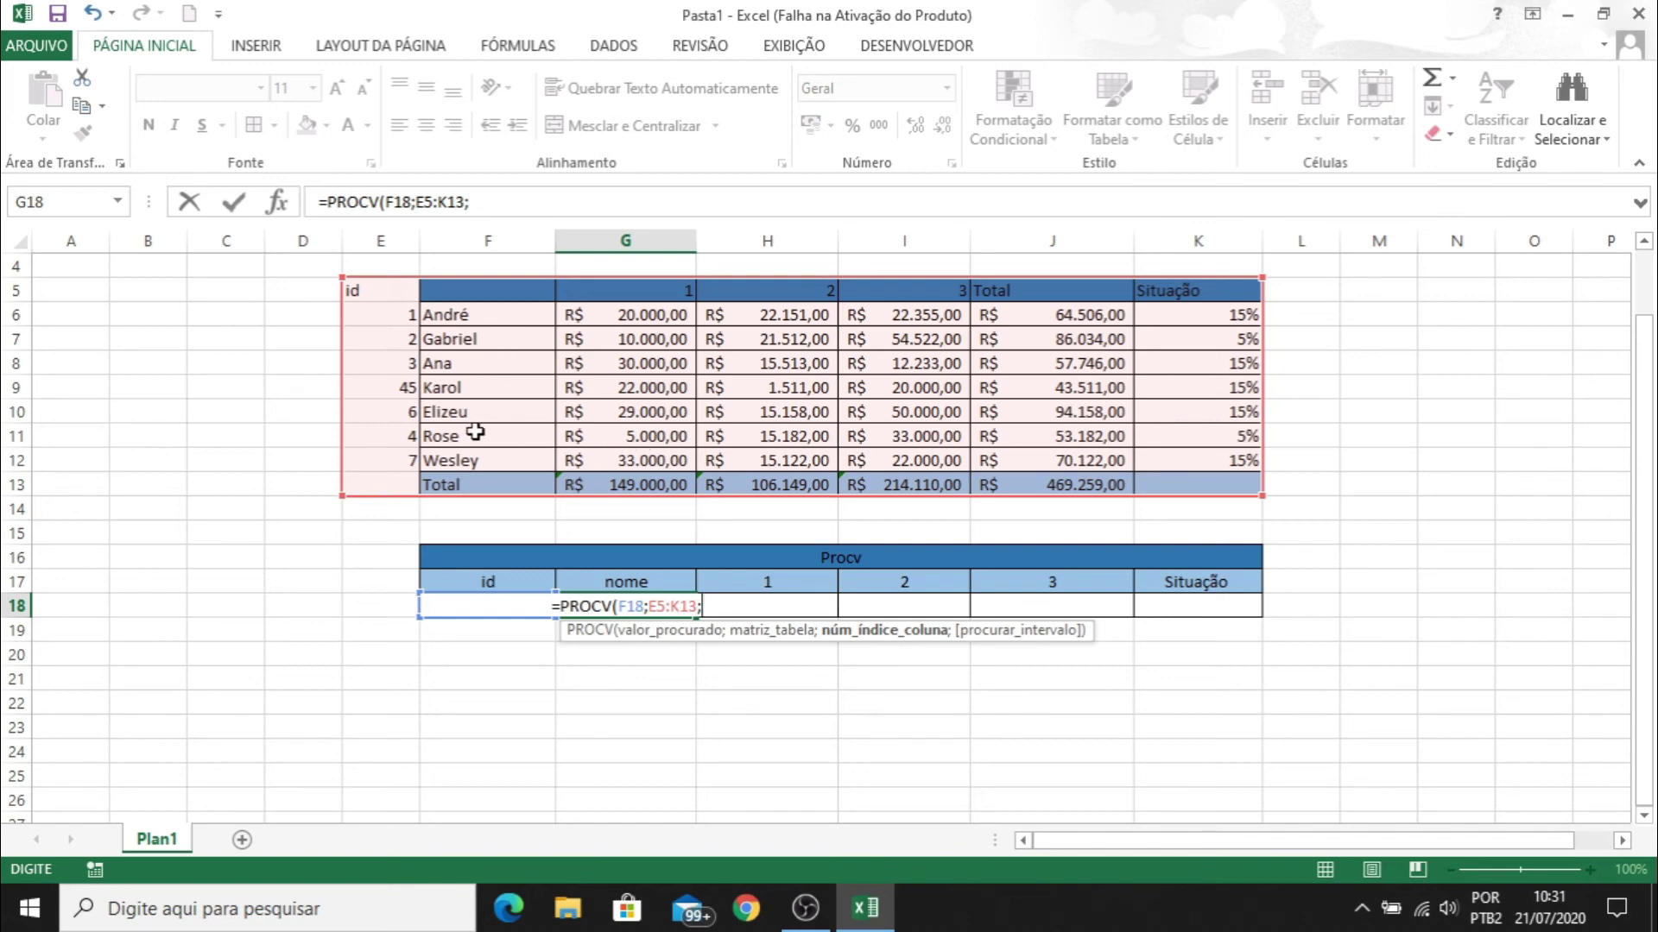
Complete the PROCV formula in G18 with column index 2 and FALSO for an exact match
type("2")
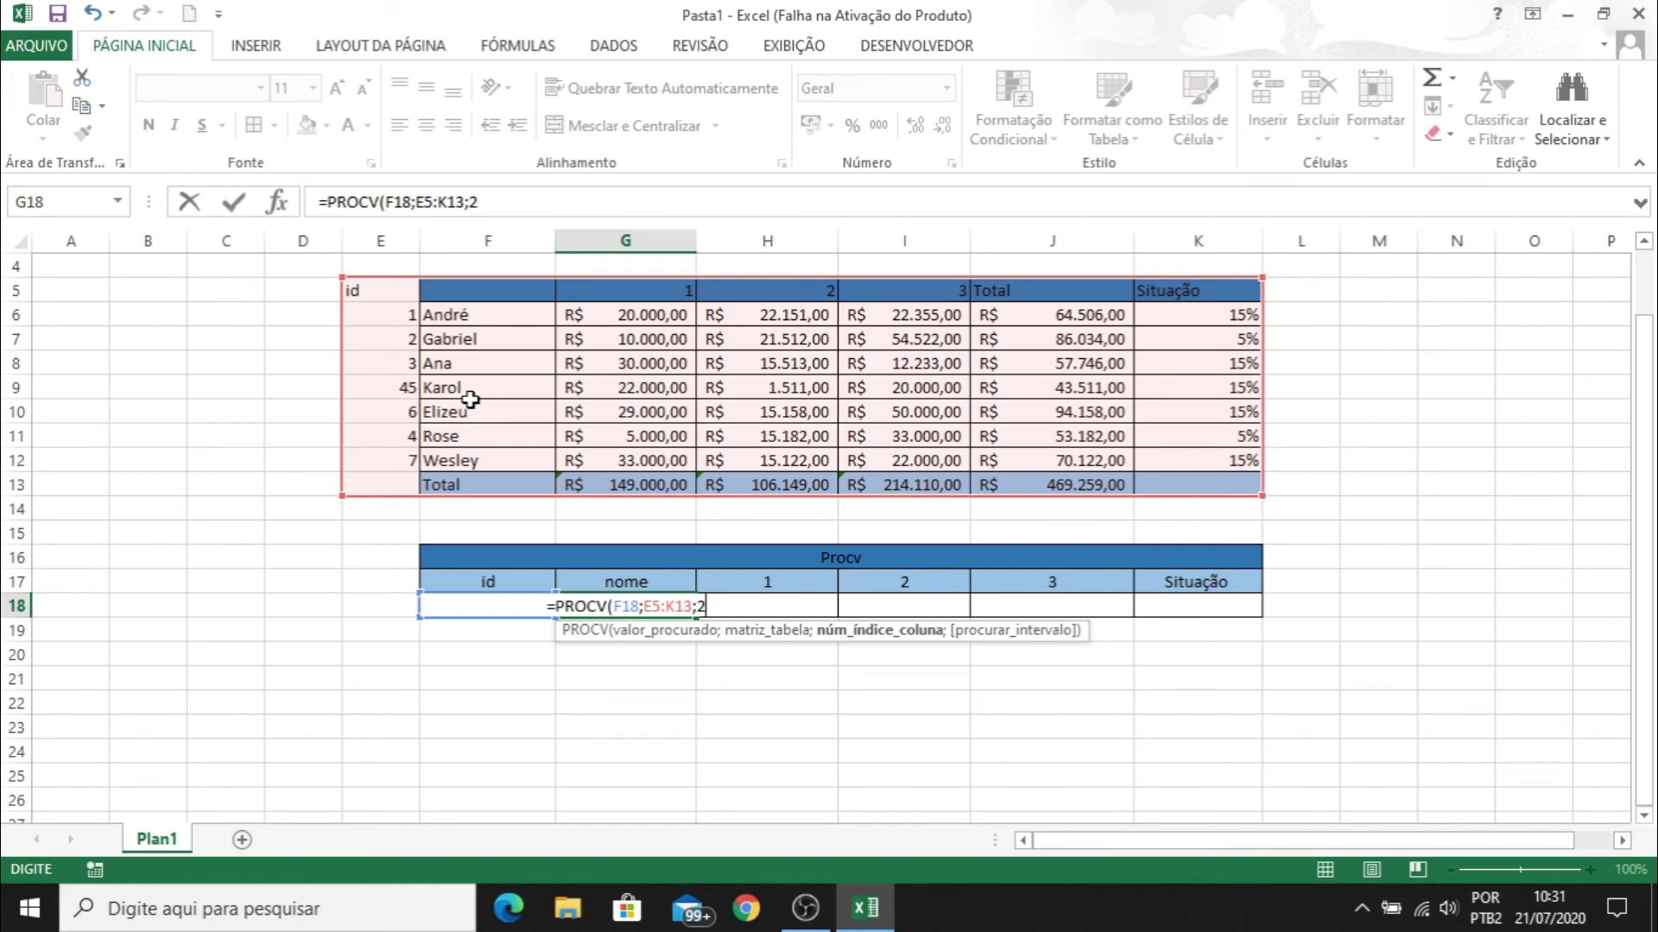
type(";")
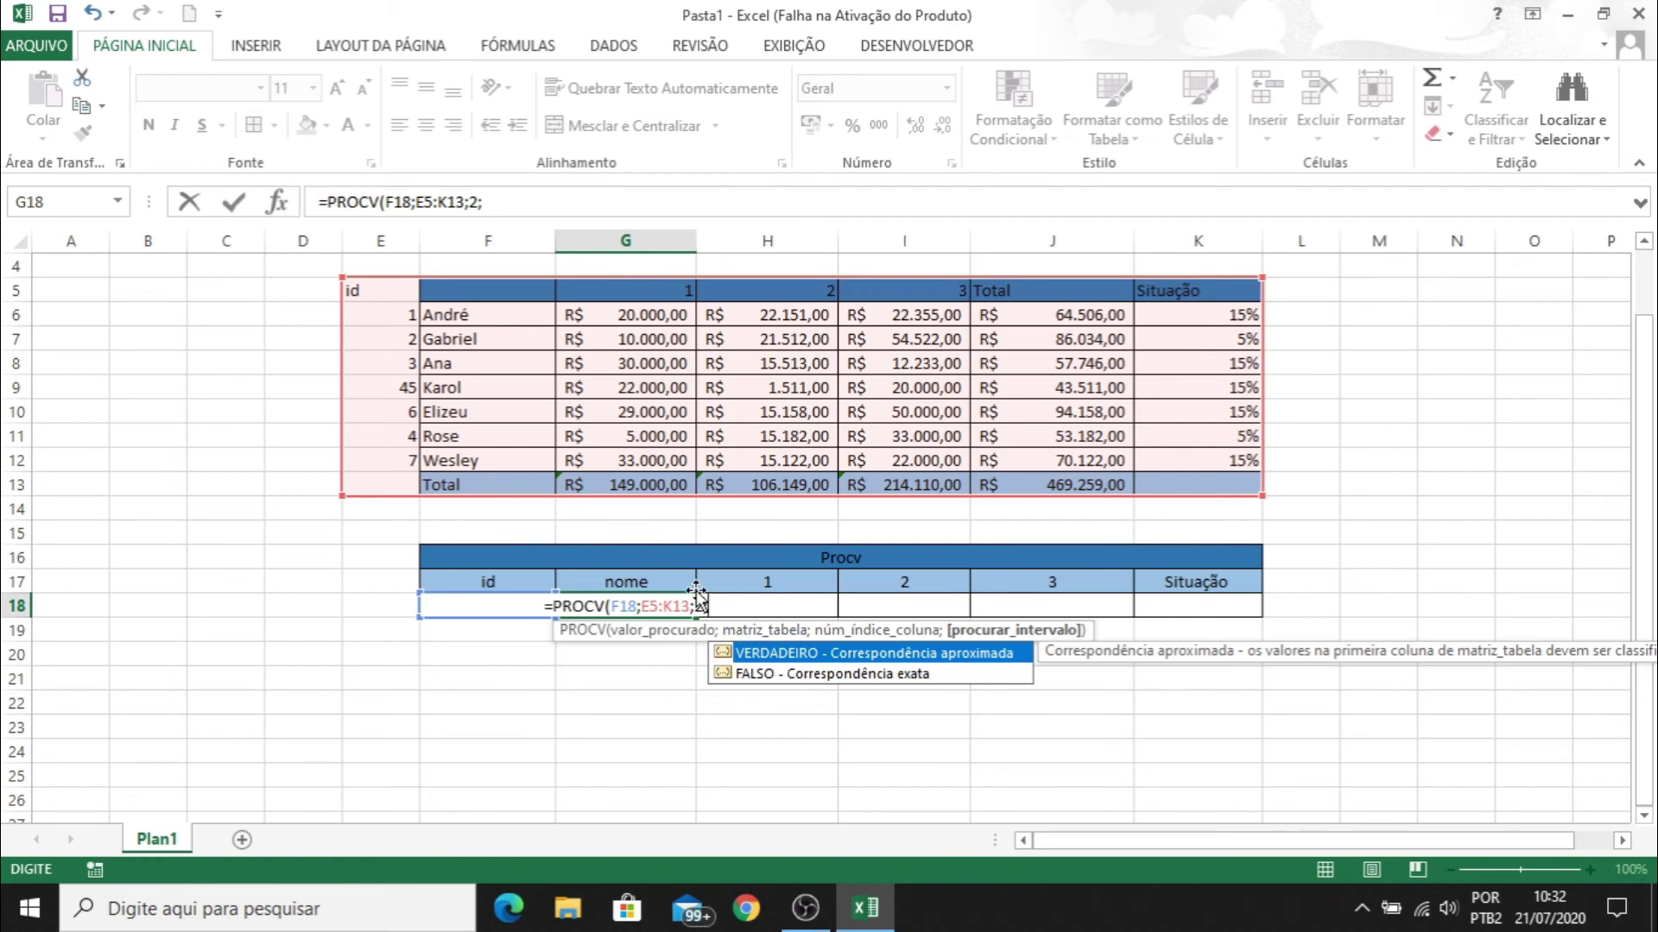
type(";")
double_click(763, 675)
key("BackSpace")
key("BackSpace")
key("BackSpace")
key("BackSpace")
key("BackSpace")
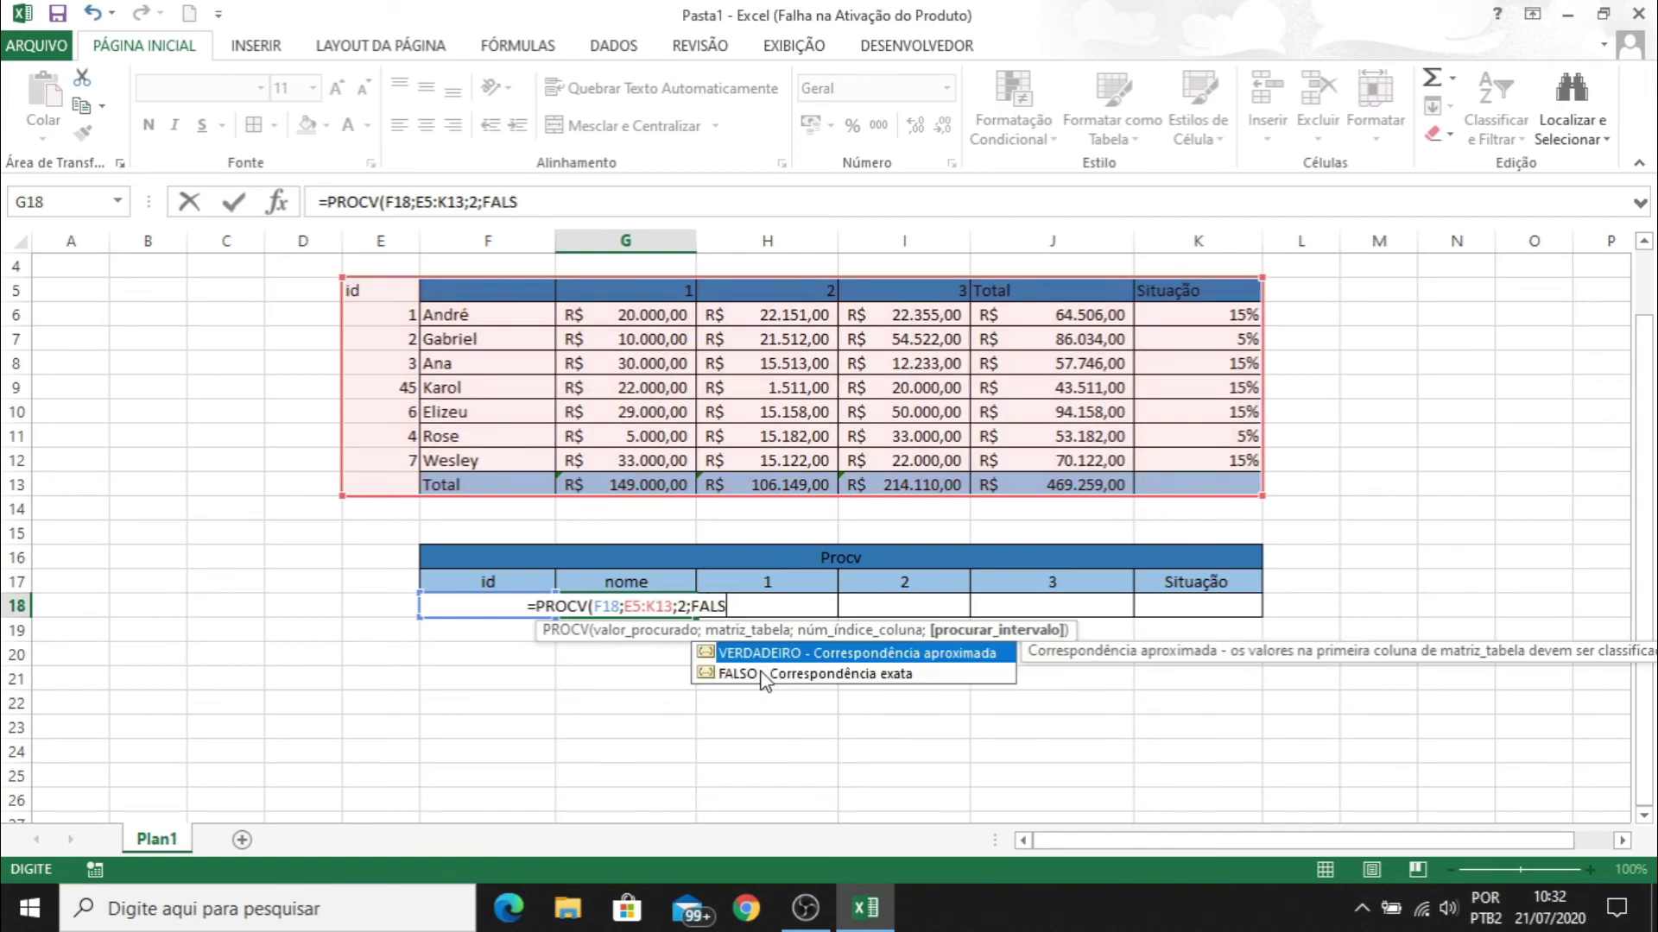
type("FALSO")
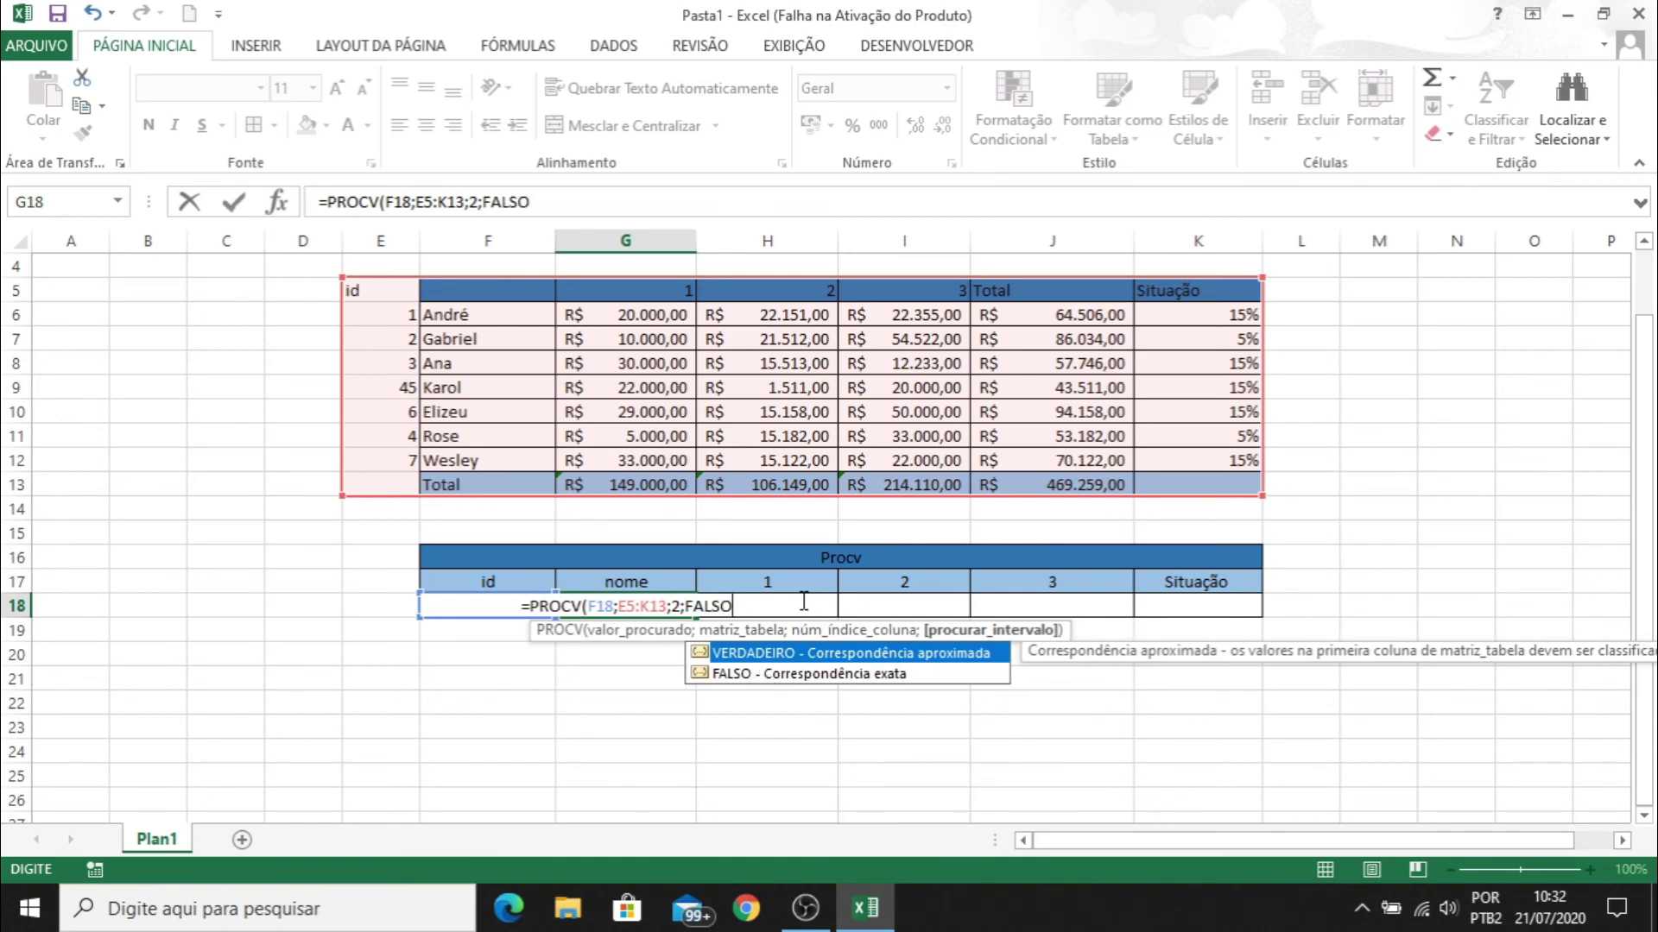
type(")")
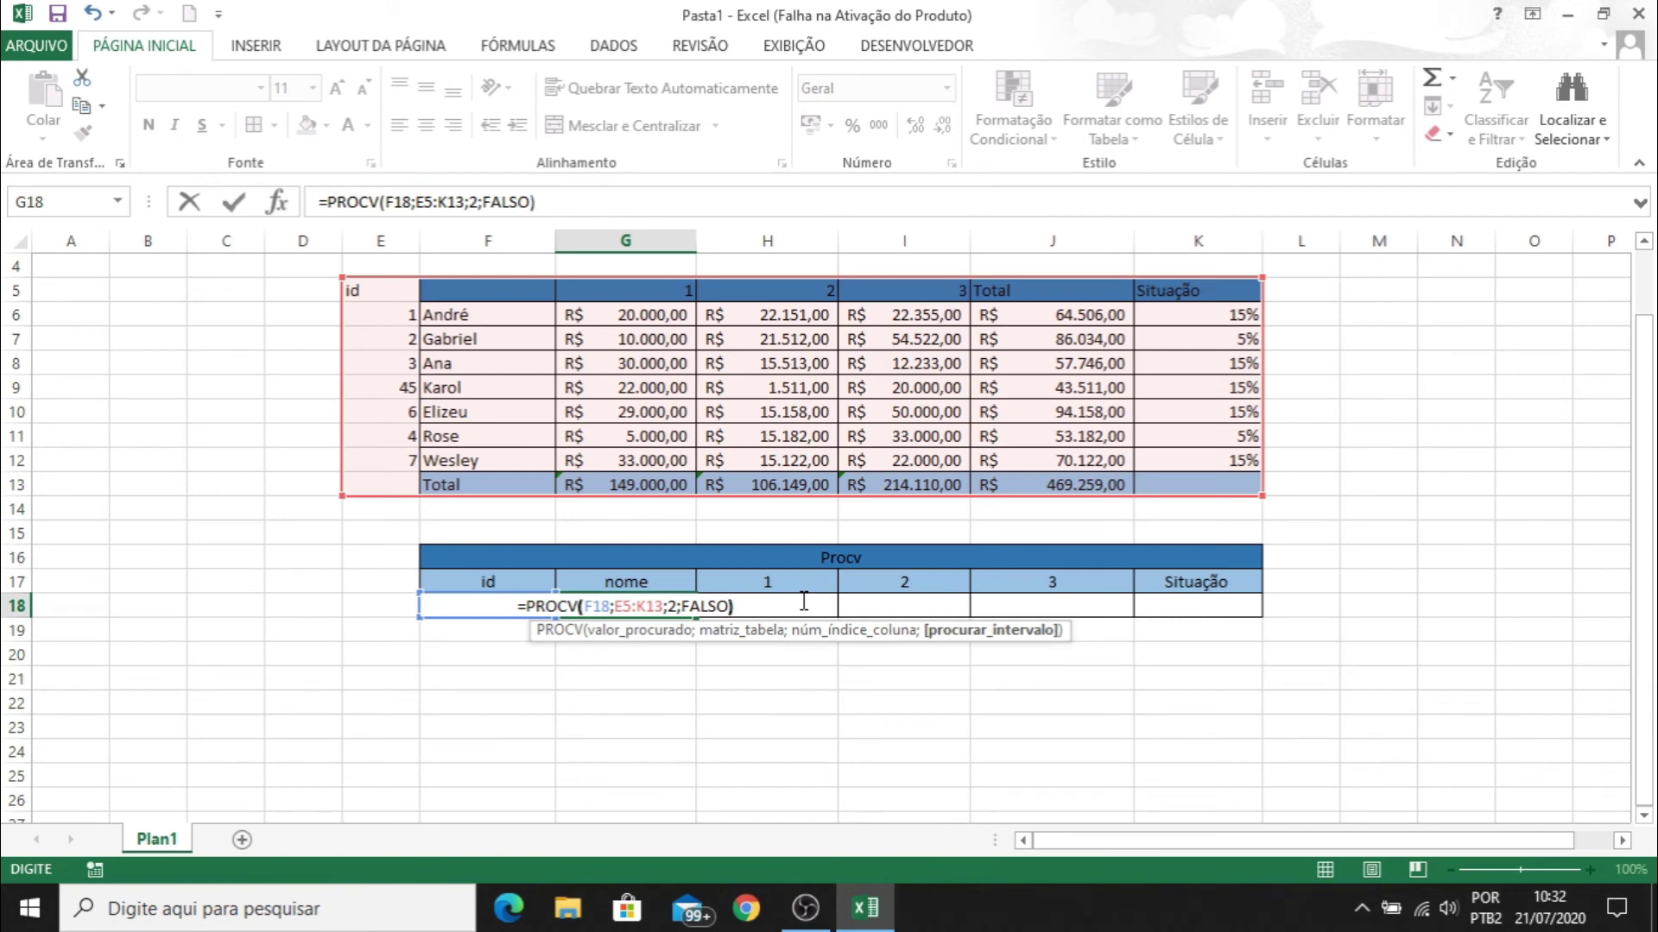
key("Return")
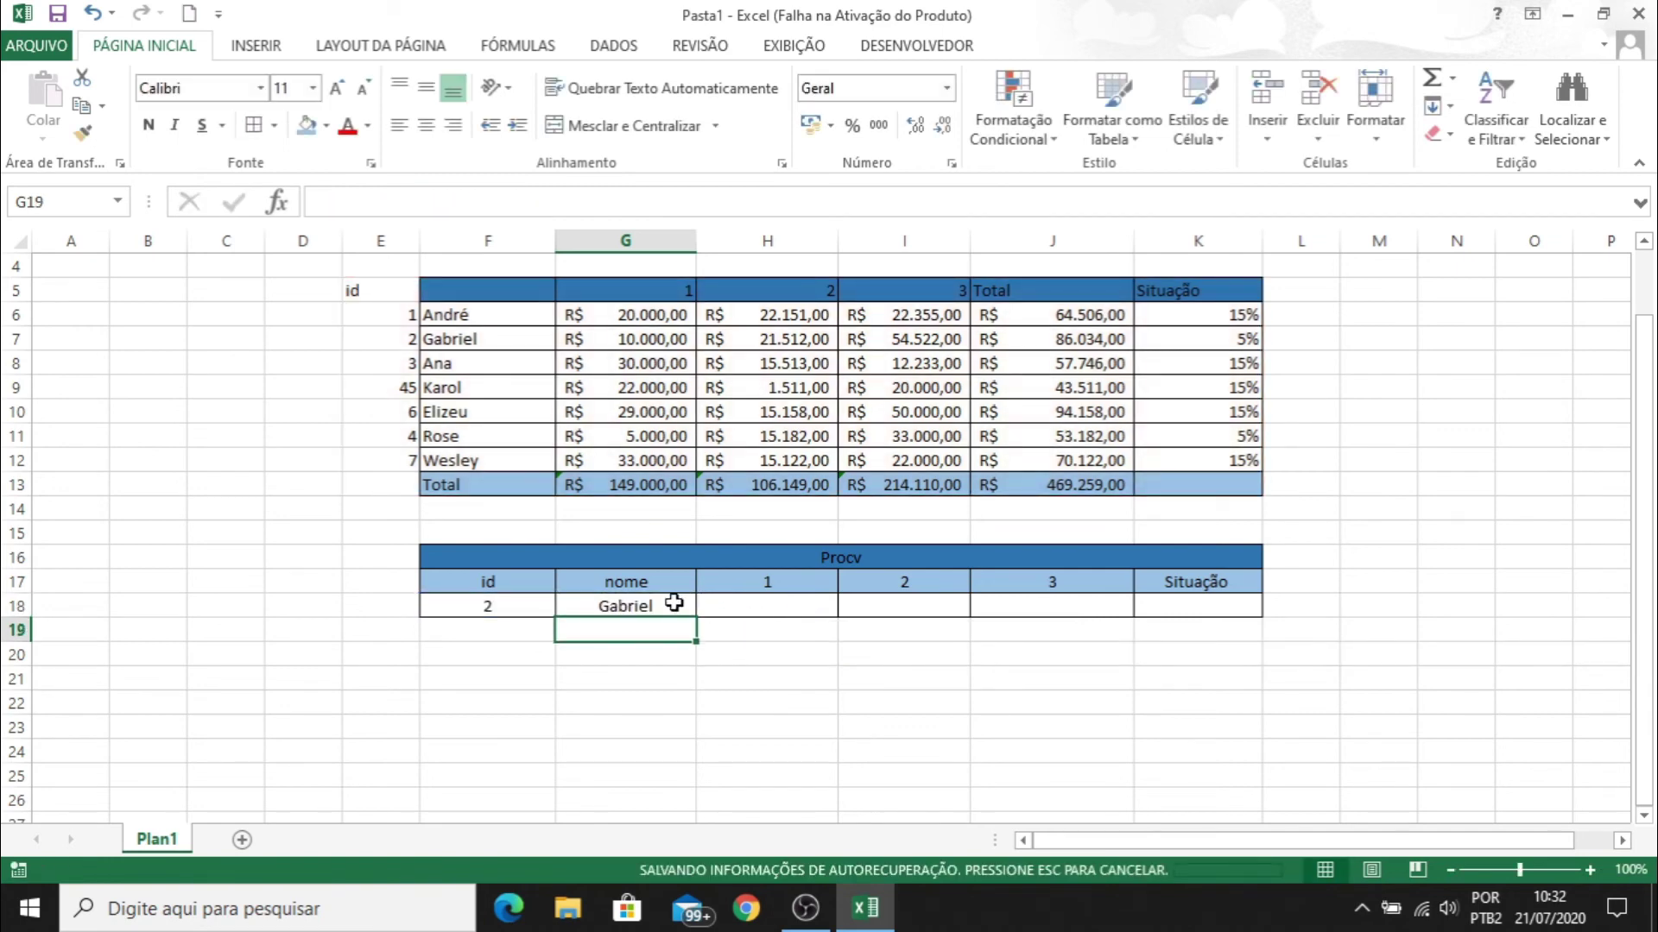
left_click(674, 603)
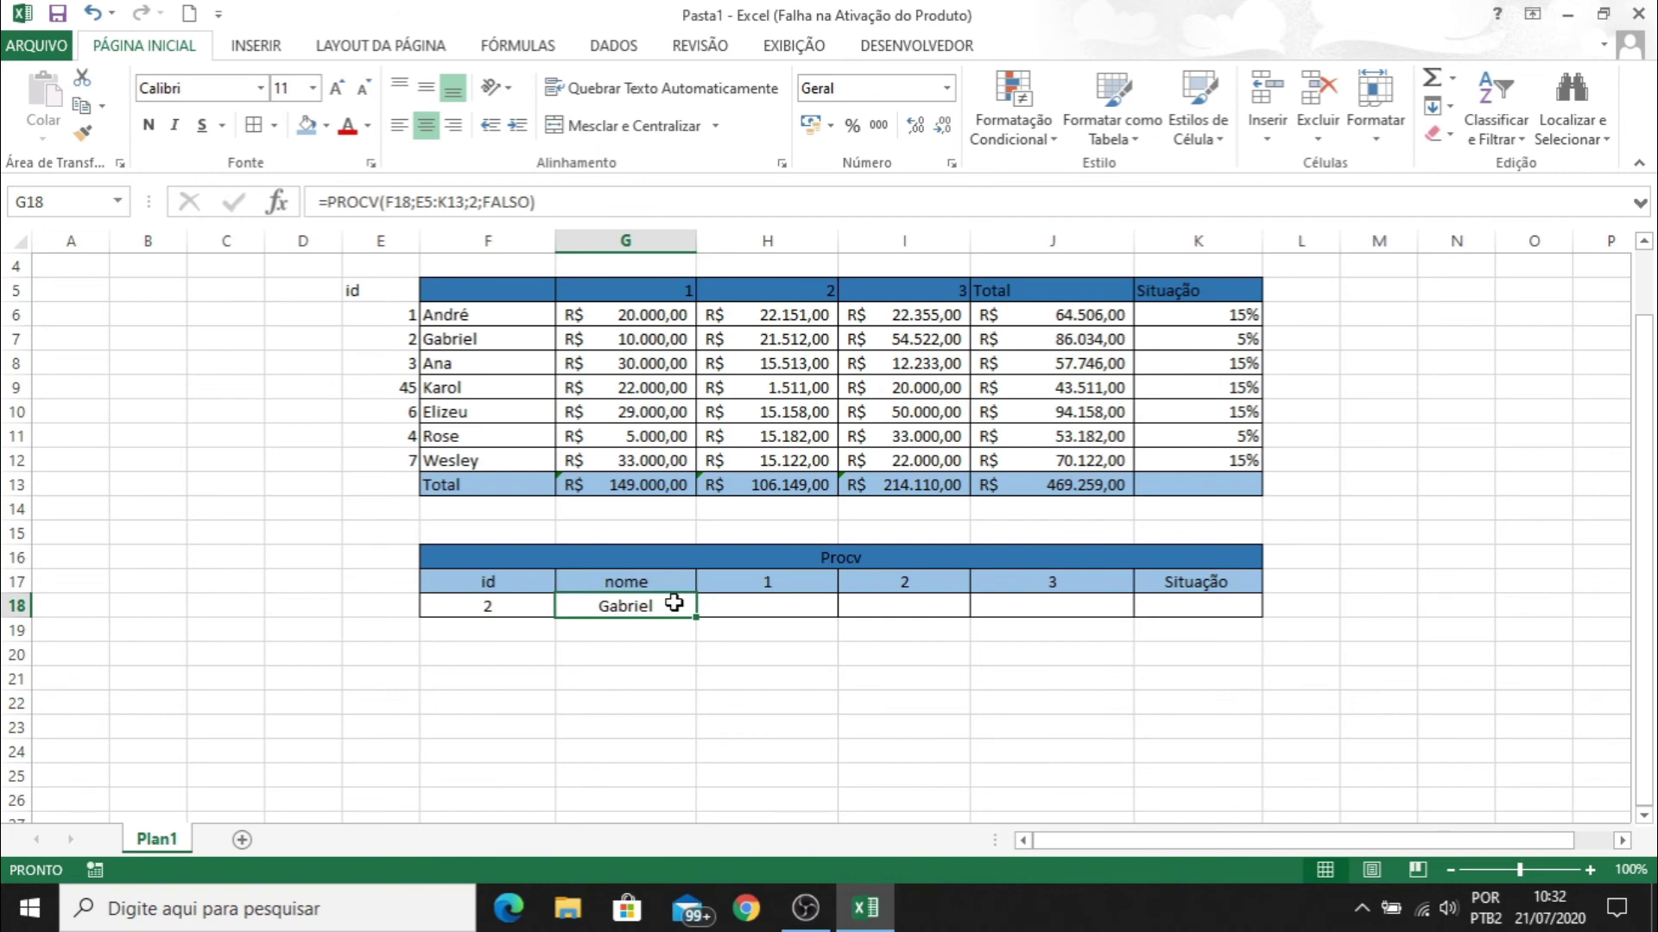
Enter =PROCV(F18;E5:K13;3;FALSO) in H18 to retrieve the column 1 amount for the lookup id
left_click(749, 598)
type("=")
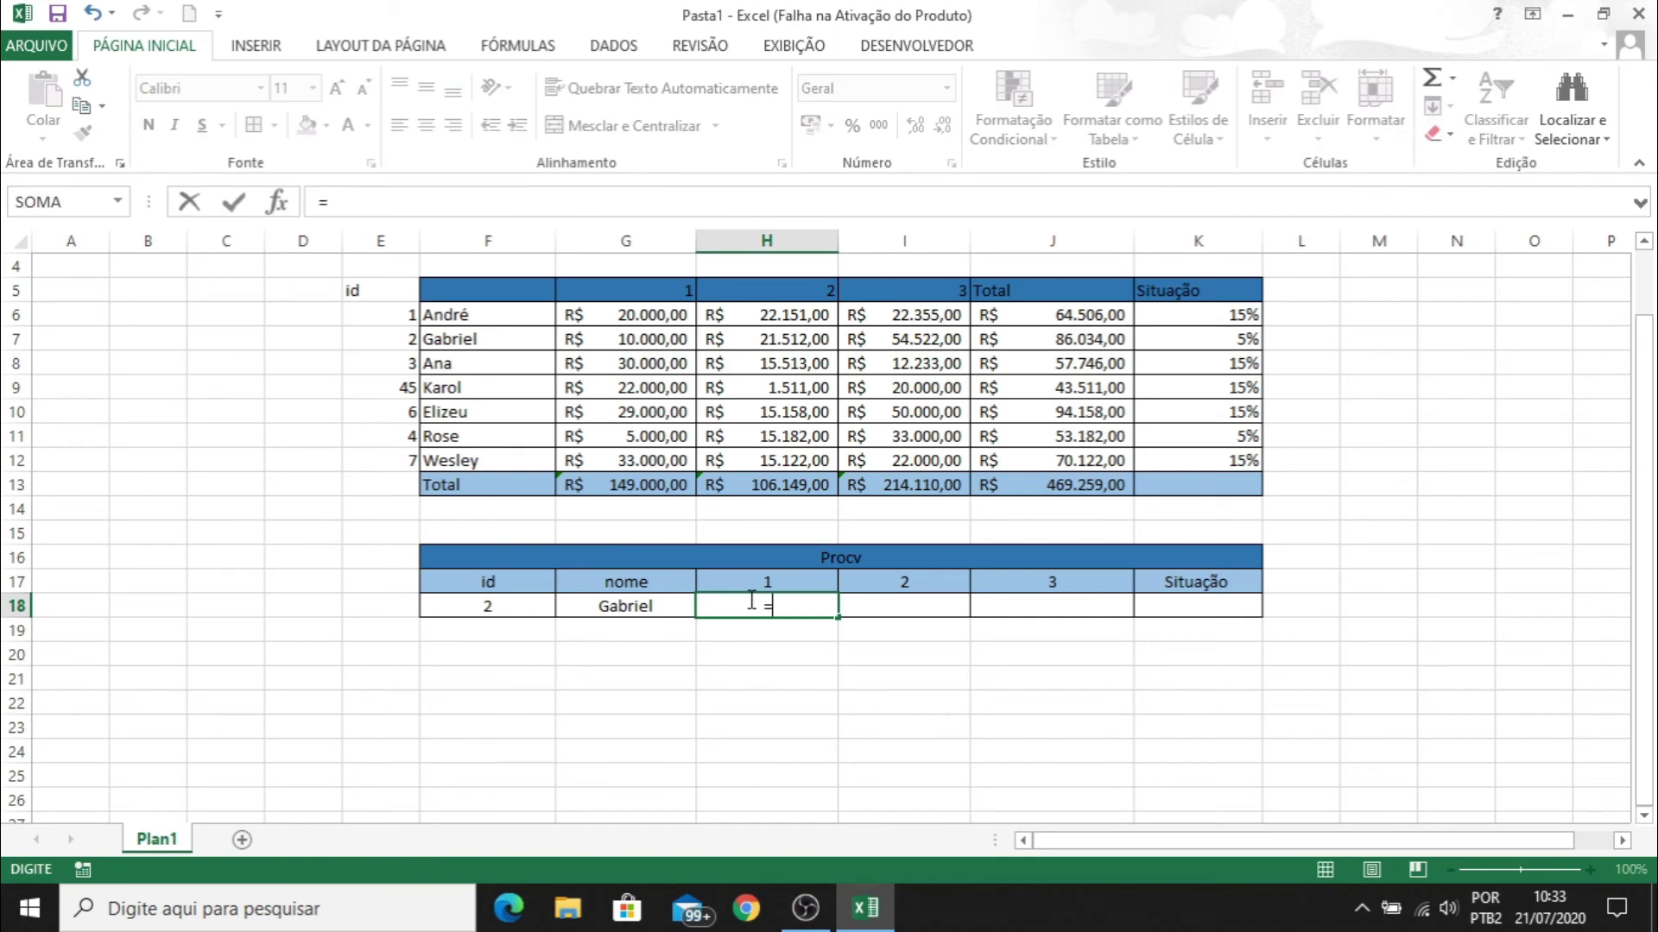
type("procv")
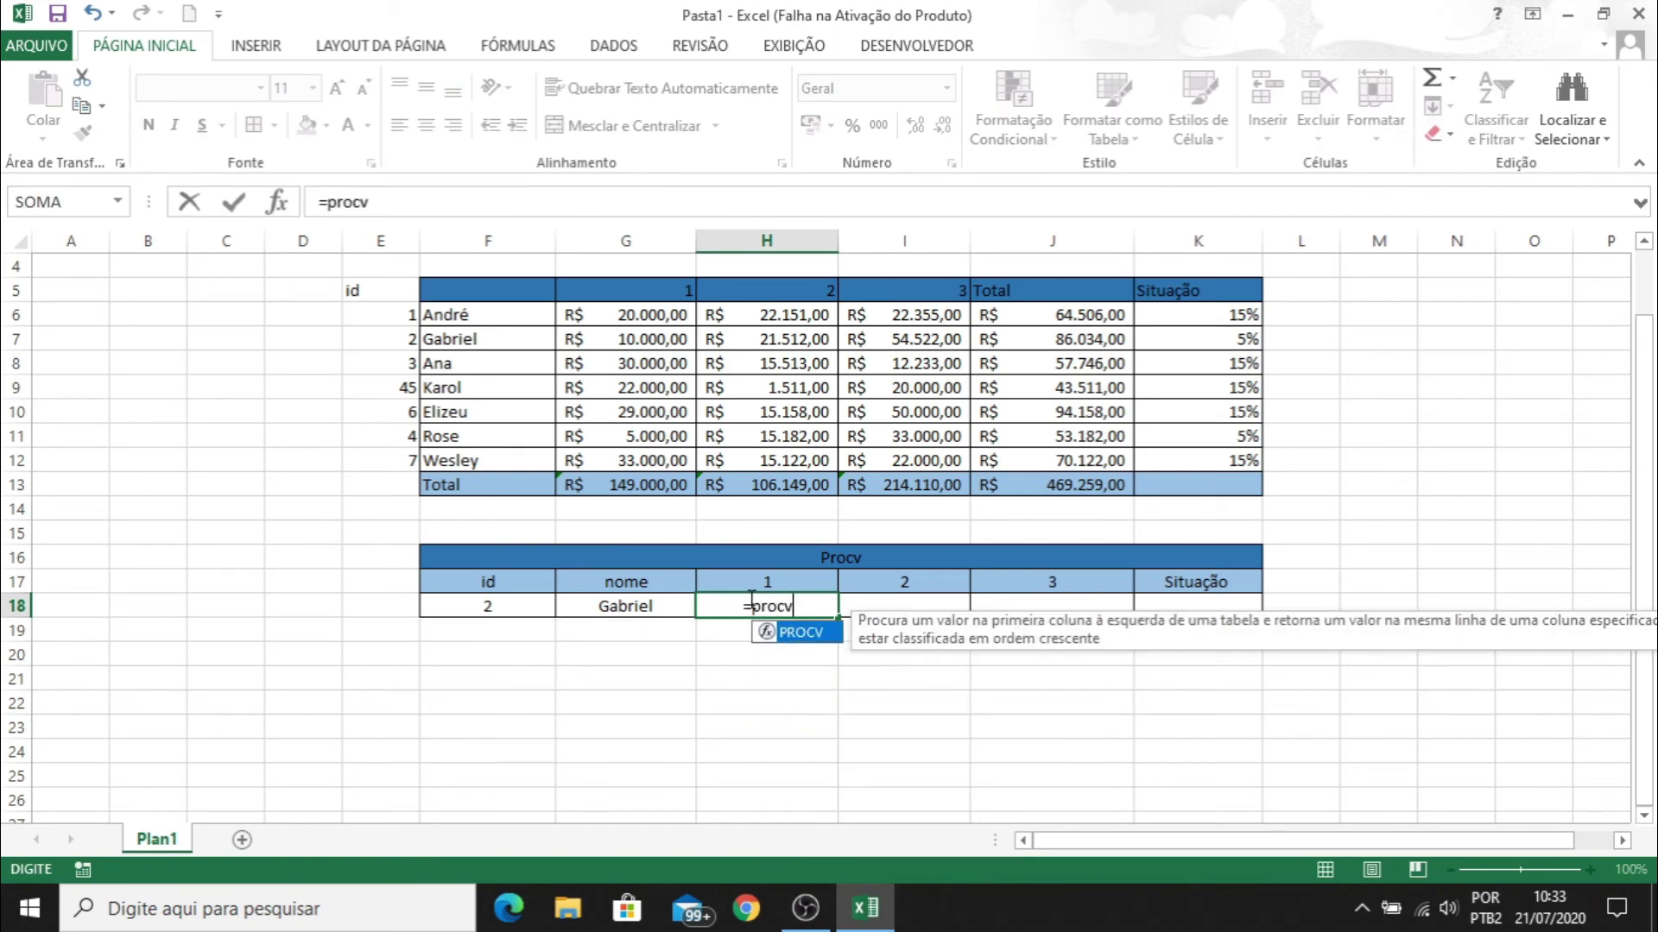
key("Tab")
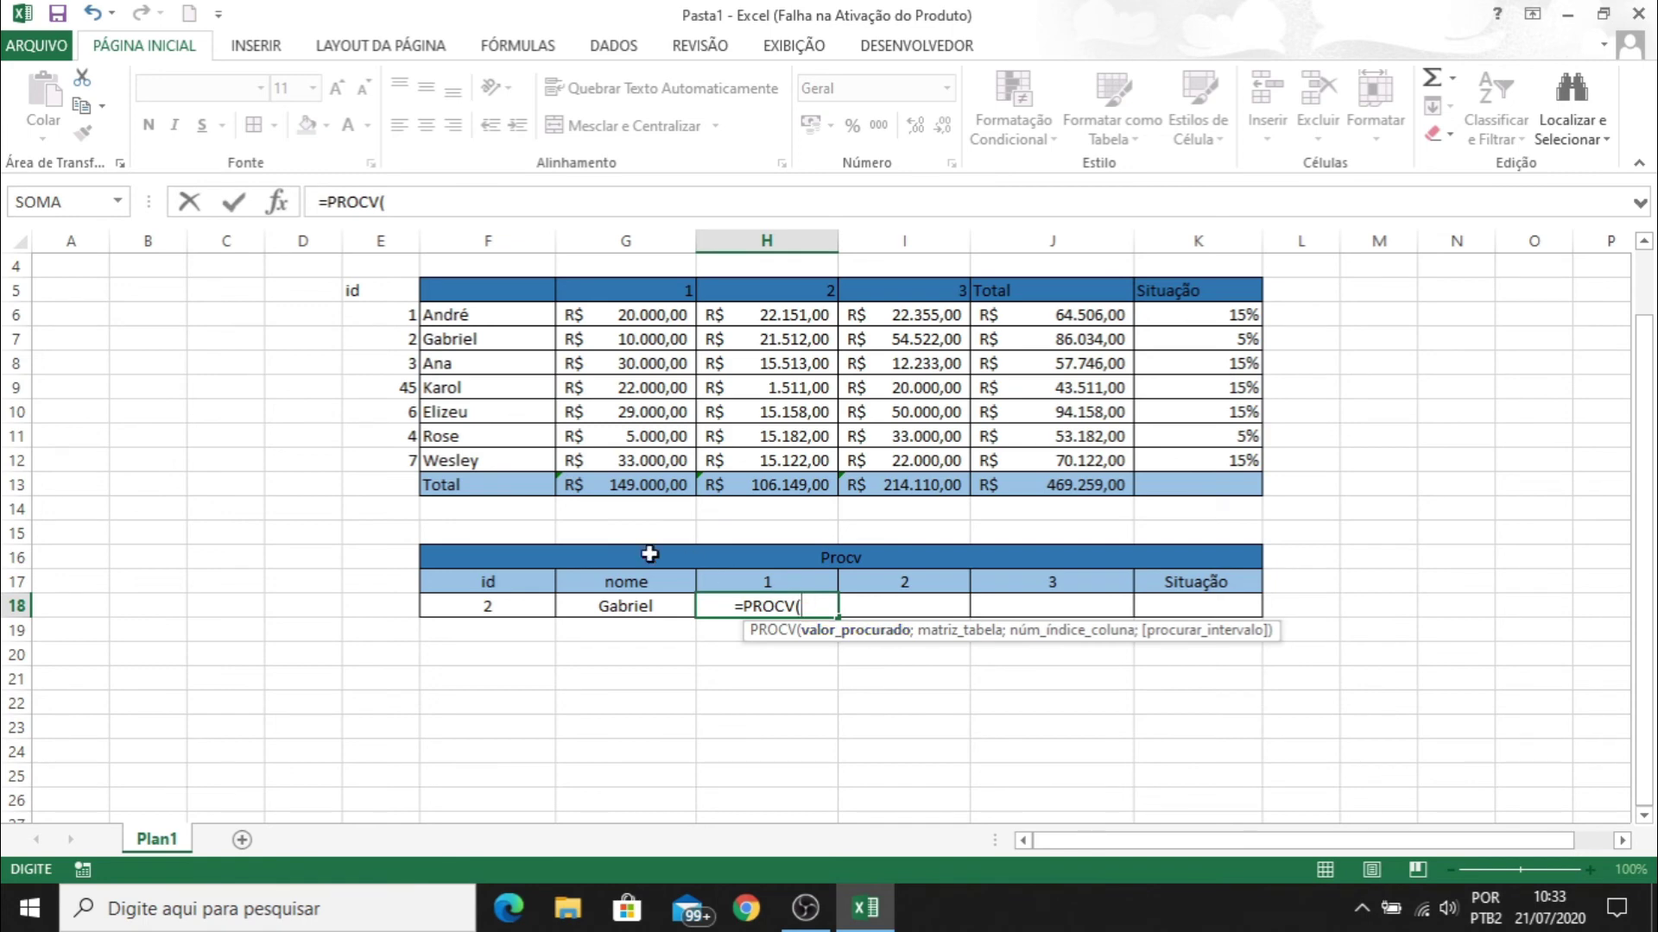
left_click(490, 610)
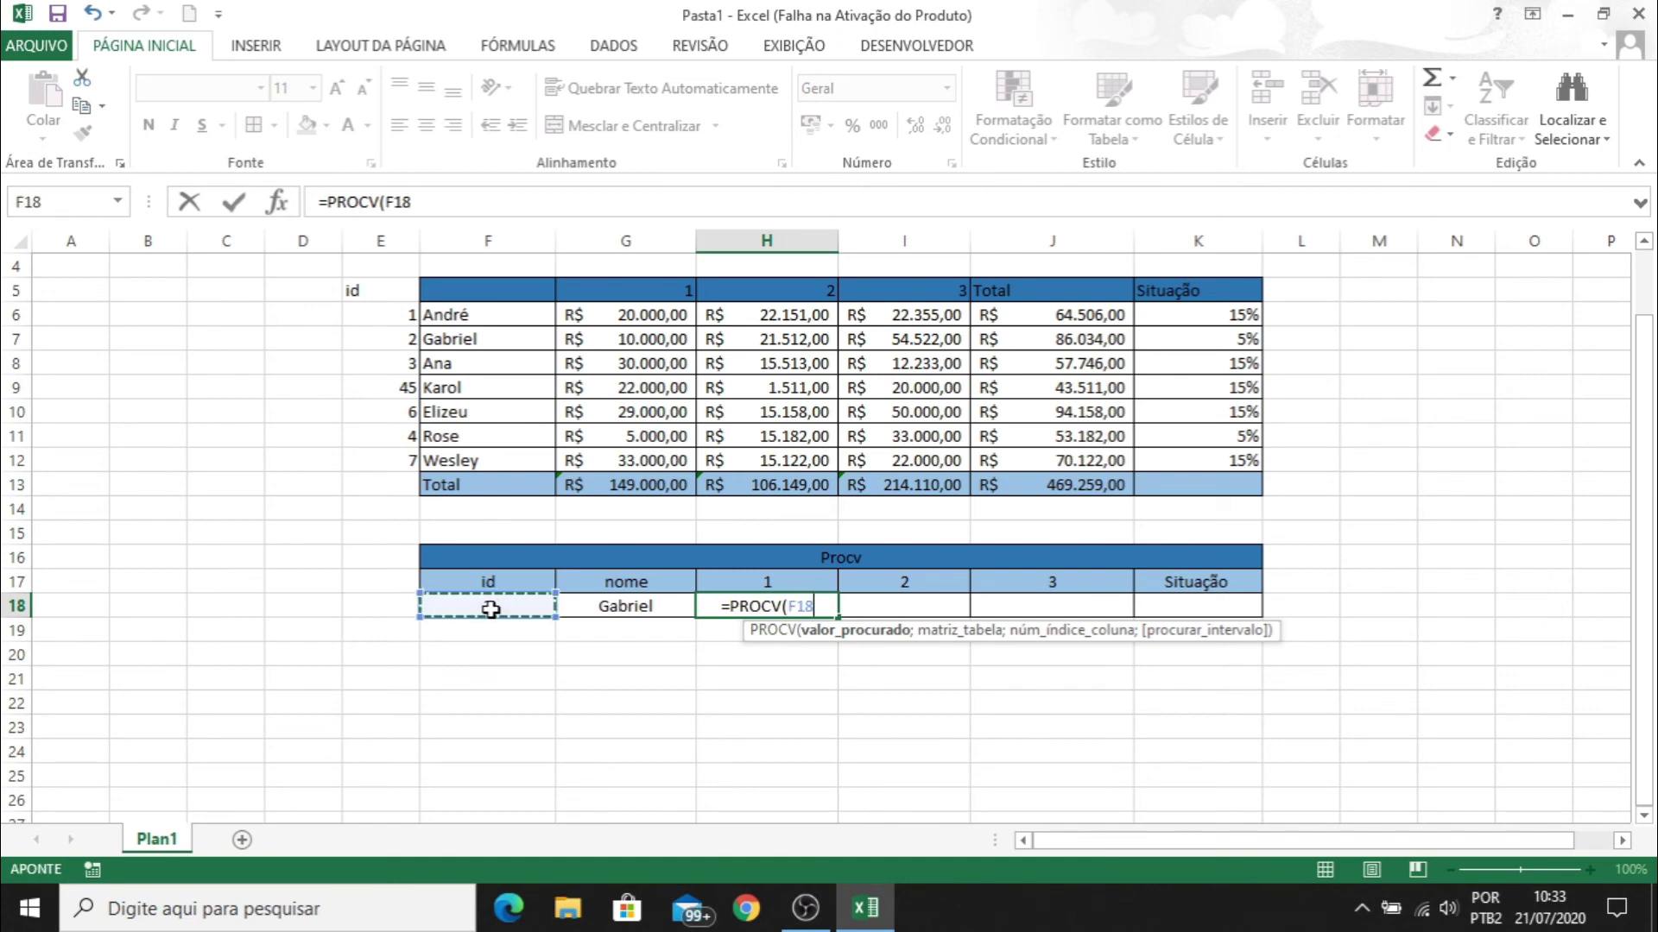
type(";")
left_click_drag(380, 293, 1194, 489)
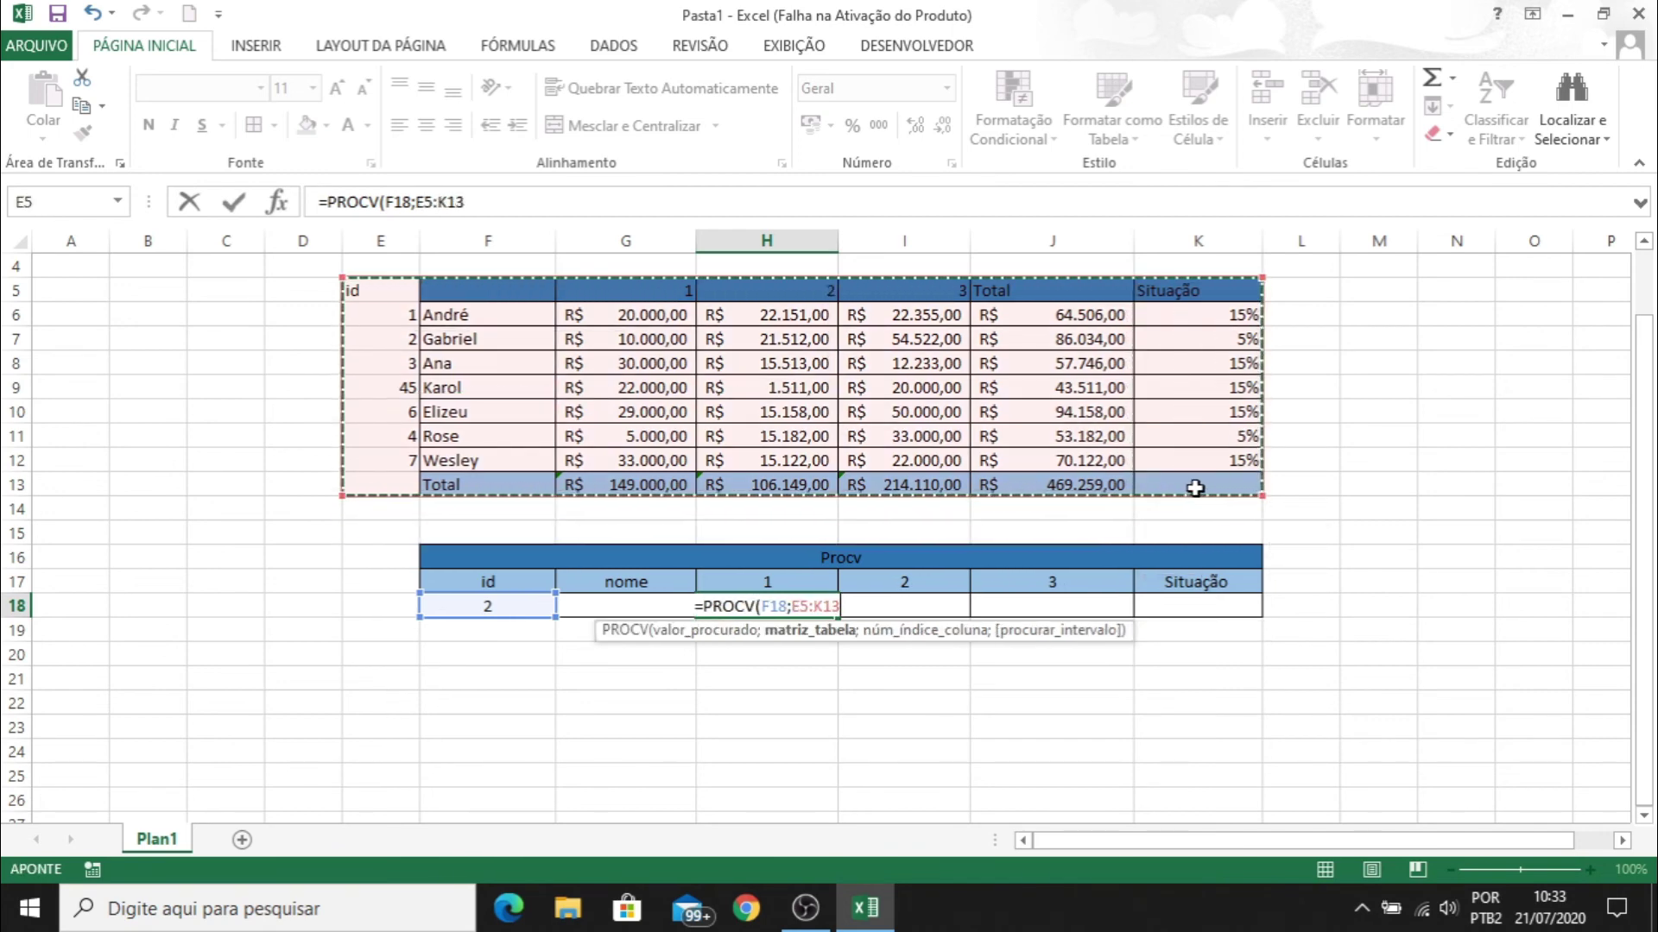
type(";")
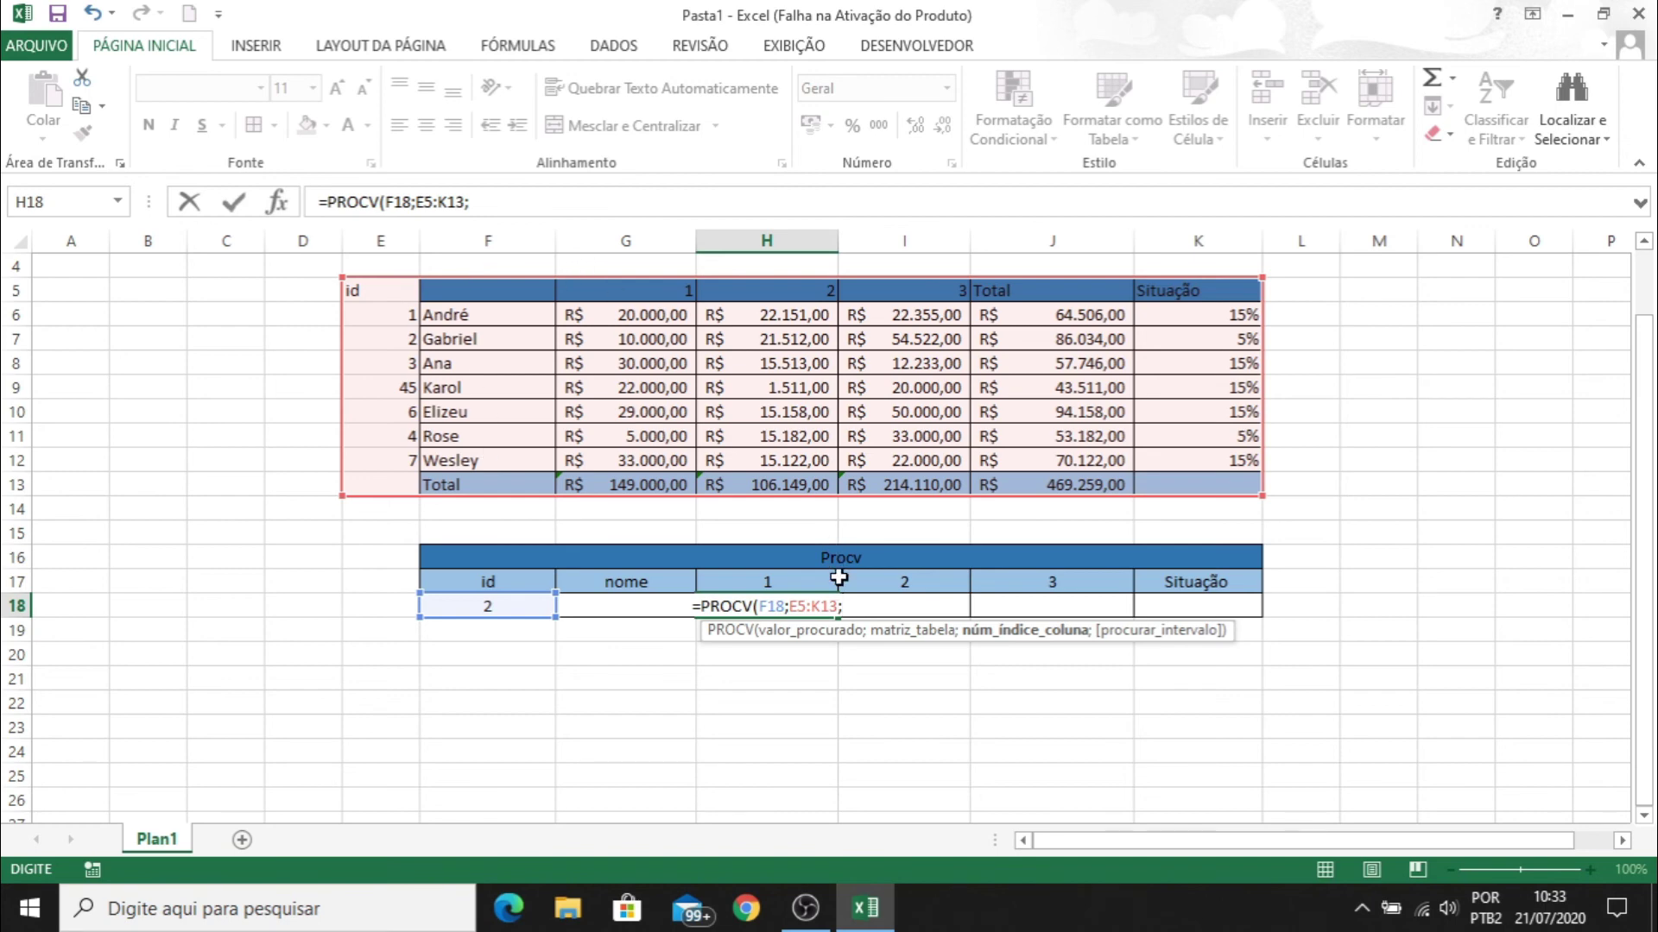
type("2")
key("BackSpace")
type("3;")
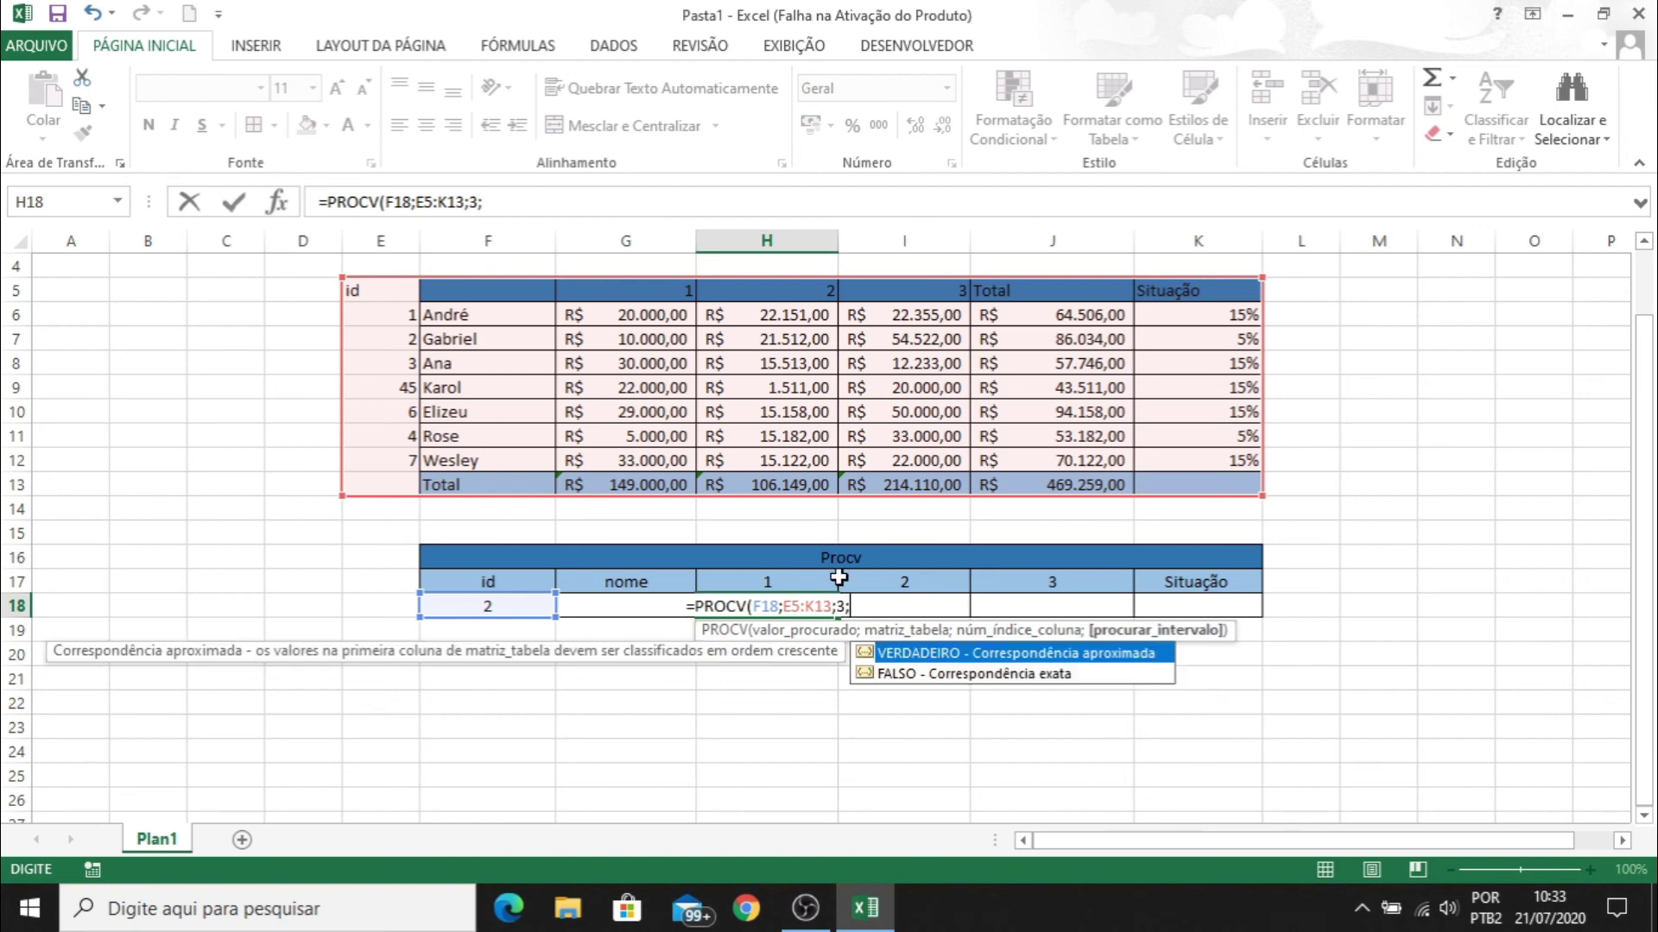
double_click(898, 674)
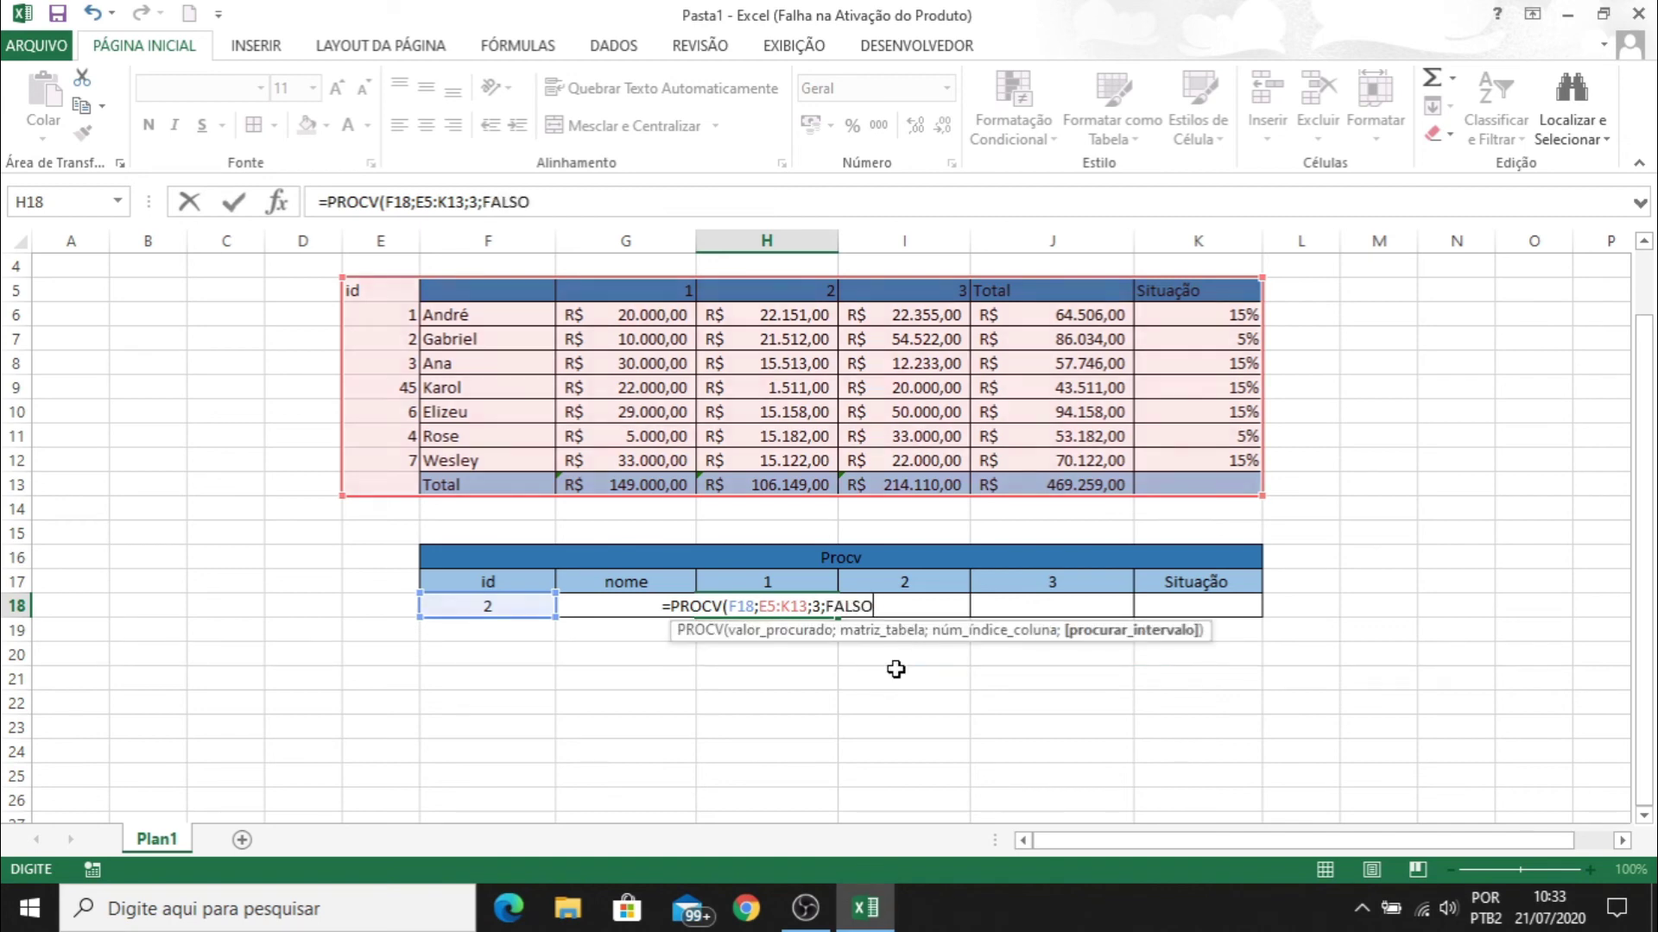
type(")")
key("Return")
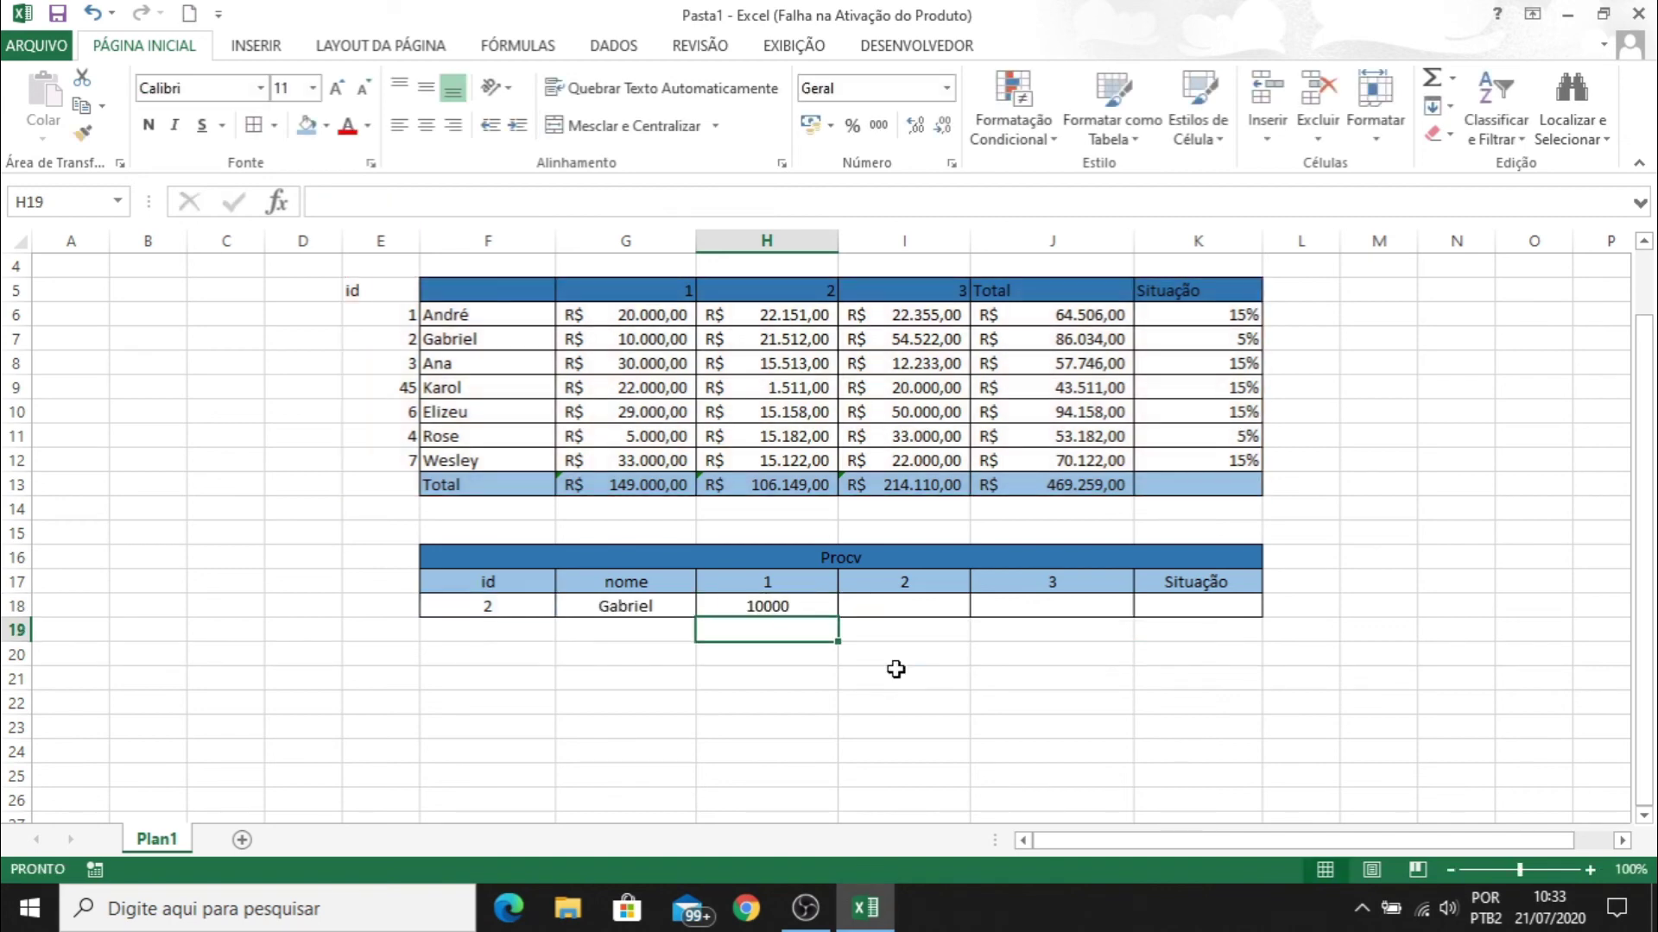
key("Up")
key("Right")
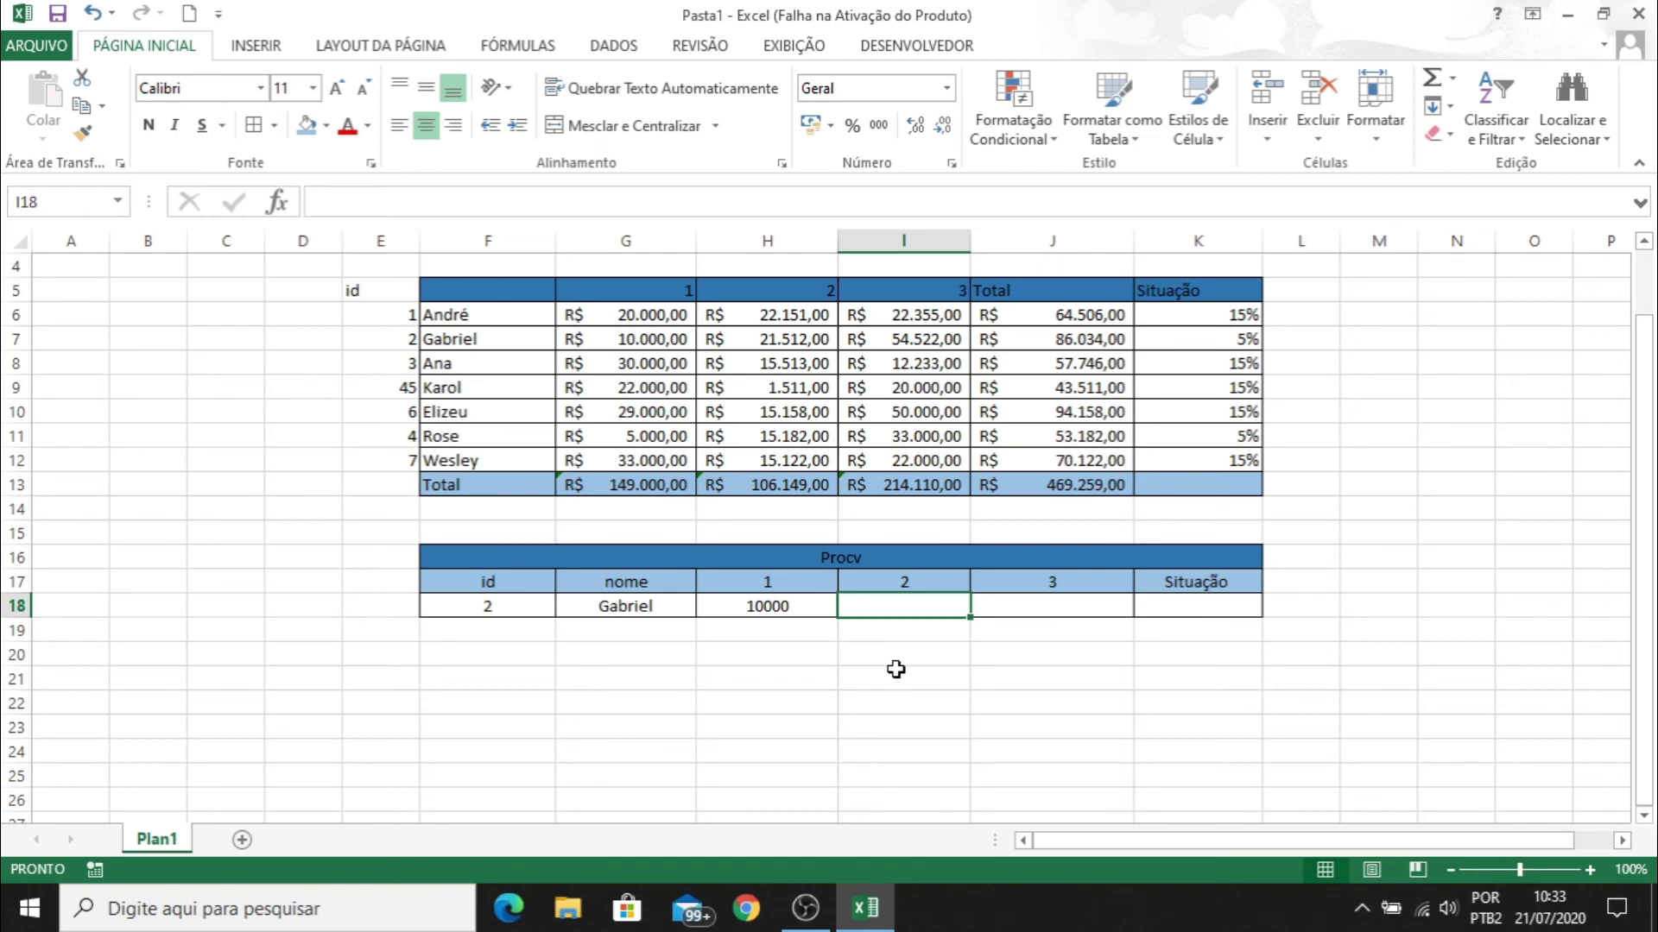
Compare the lookup id in F18 with its matching table row, covering the id, name and column 1 amount
left_click(477, 605)
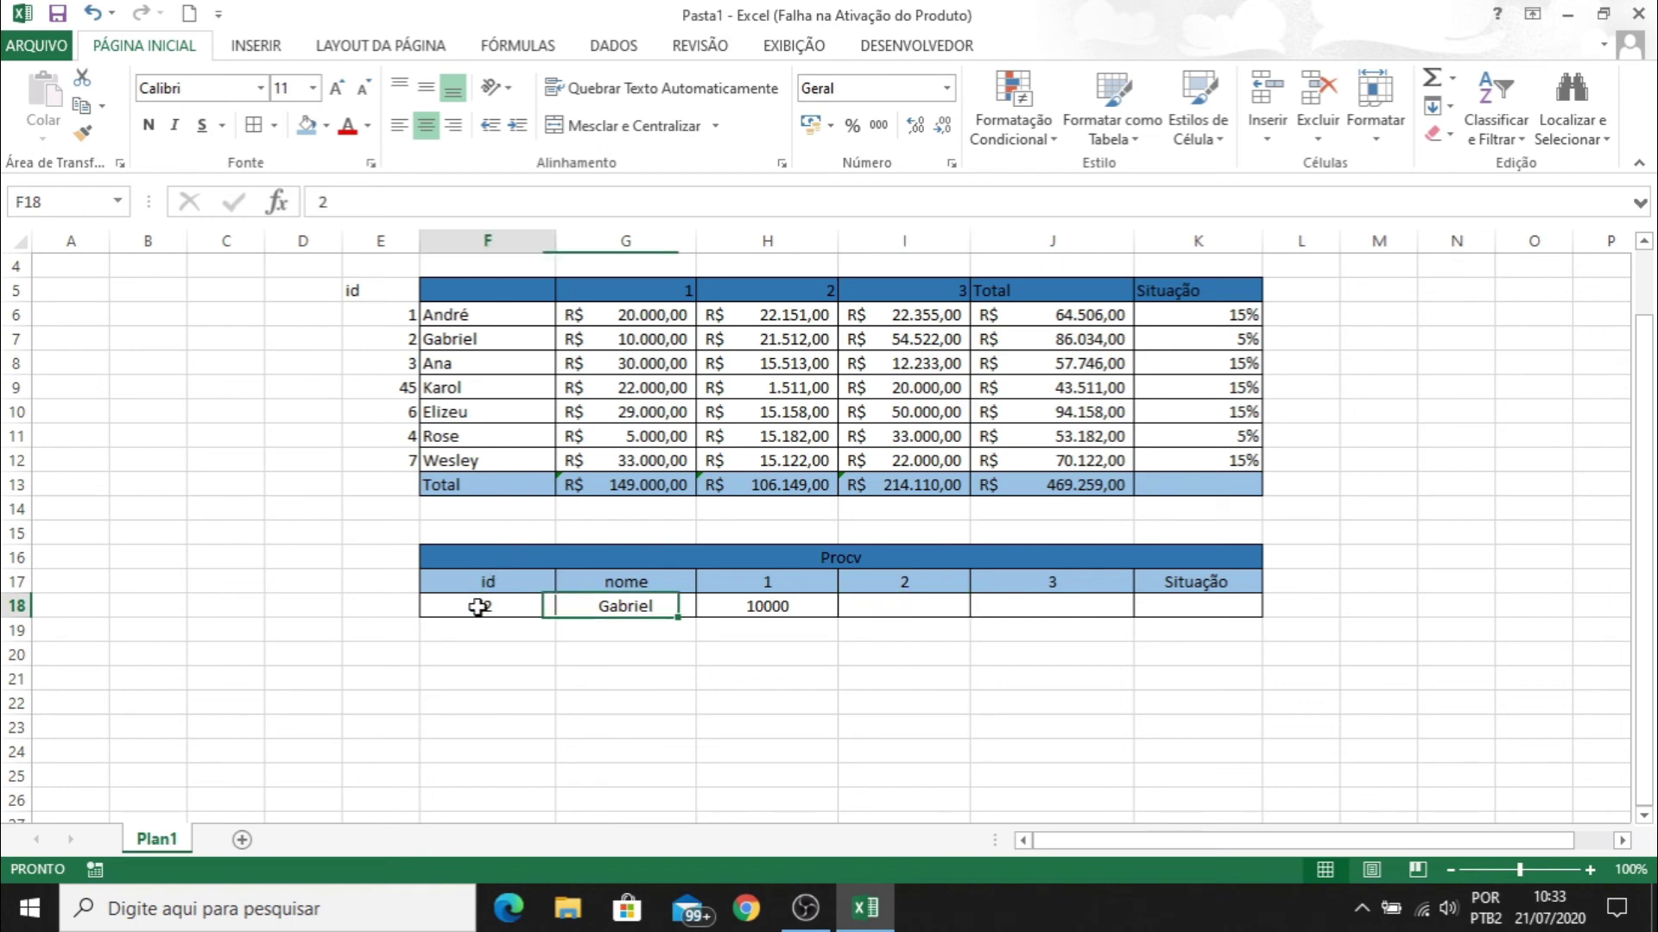
left_click(406, 336)
left_click_drag(430, 337, 624, 333)
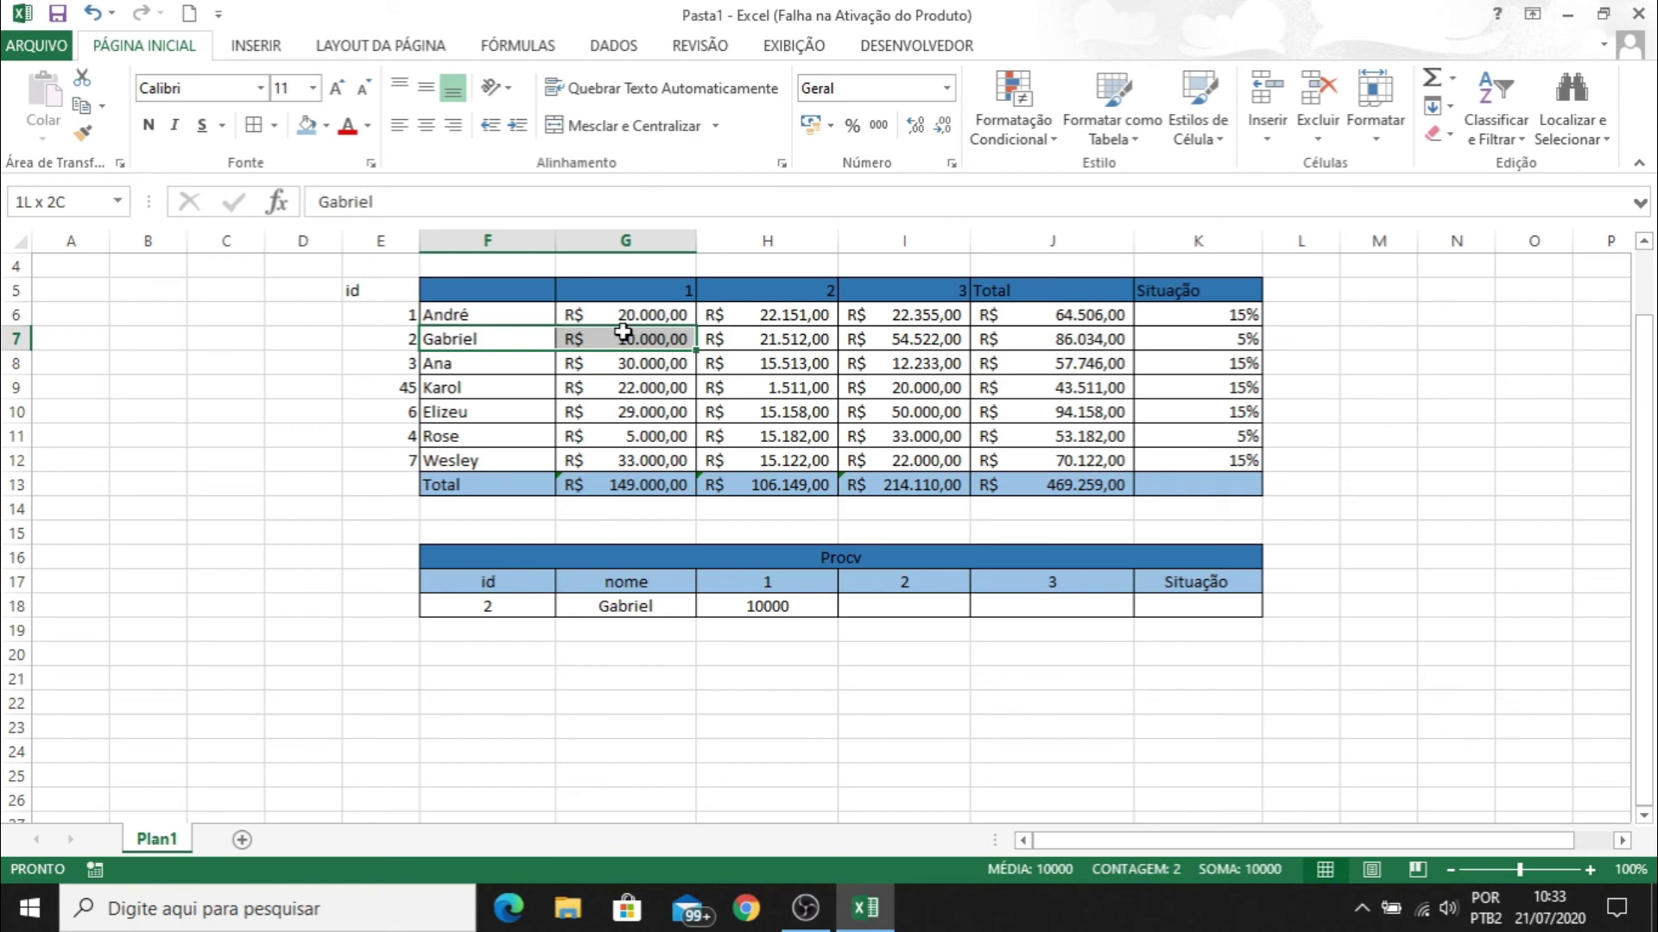
Enter =PROCV(F18;E5:K13;4;FALSO) in I18 to retrieve the column 2 amount for the lookup id
left_click(847, 607)
type("=")
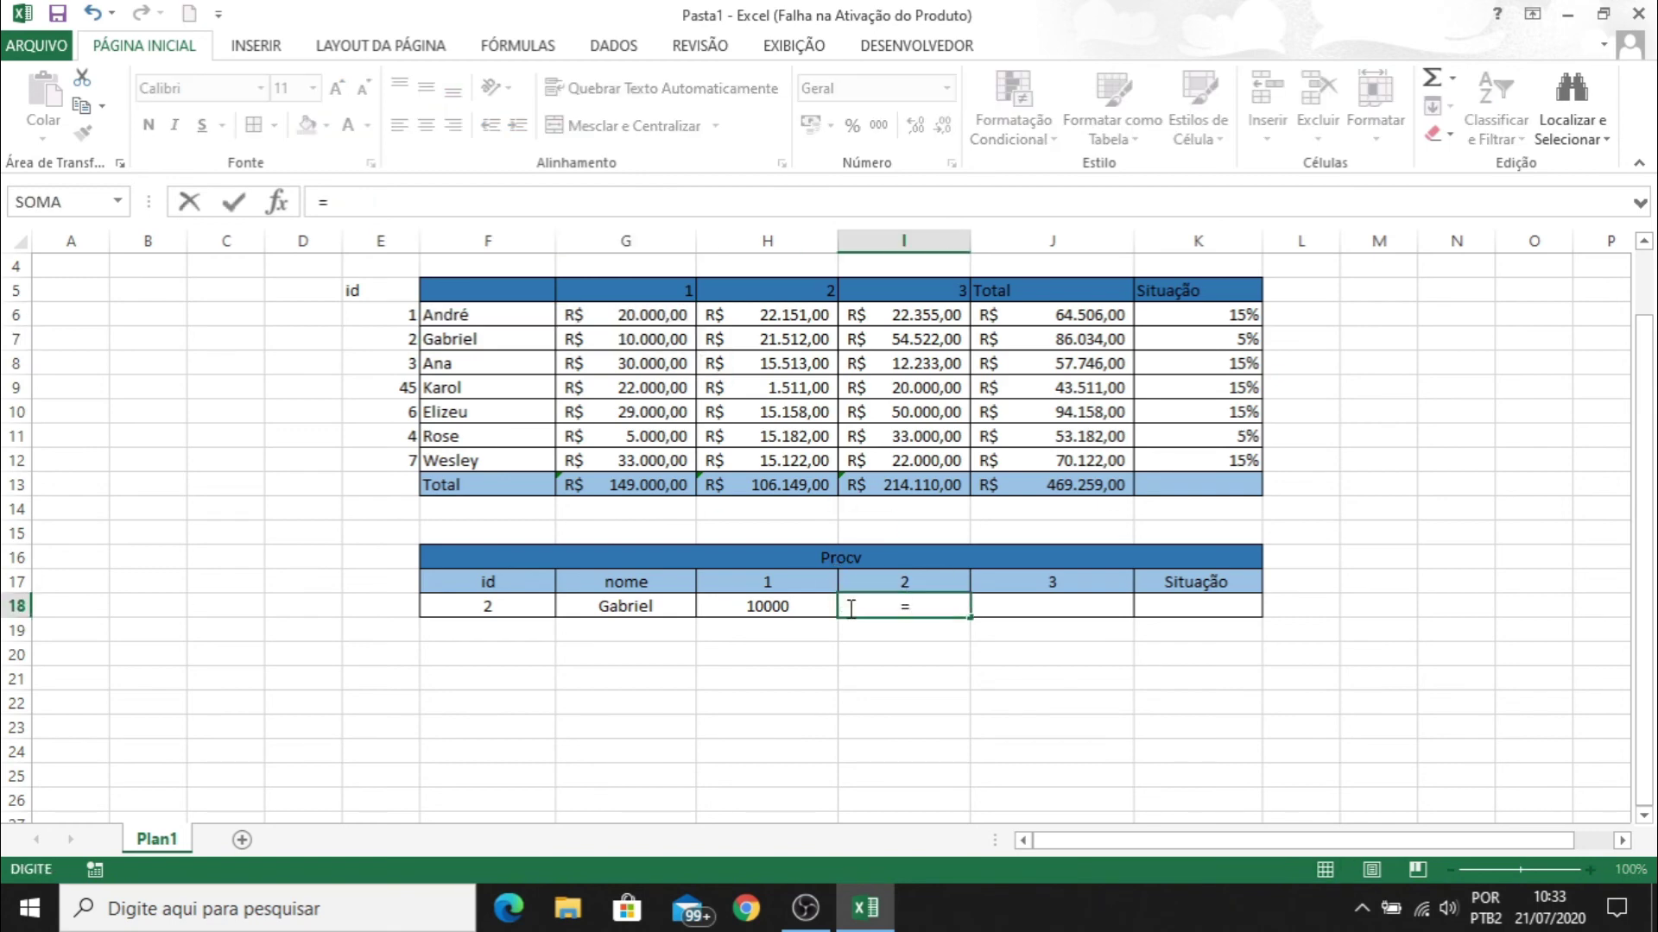
type("procv")
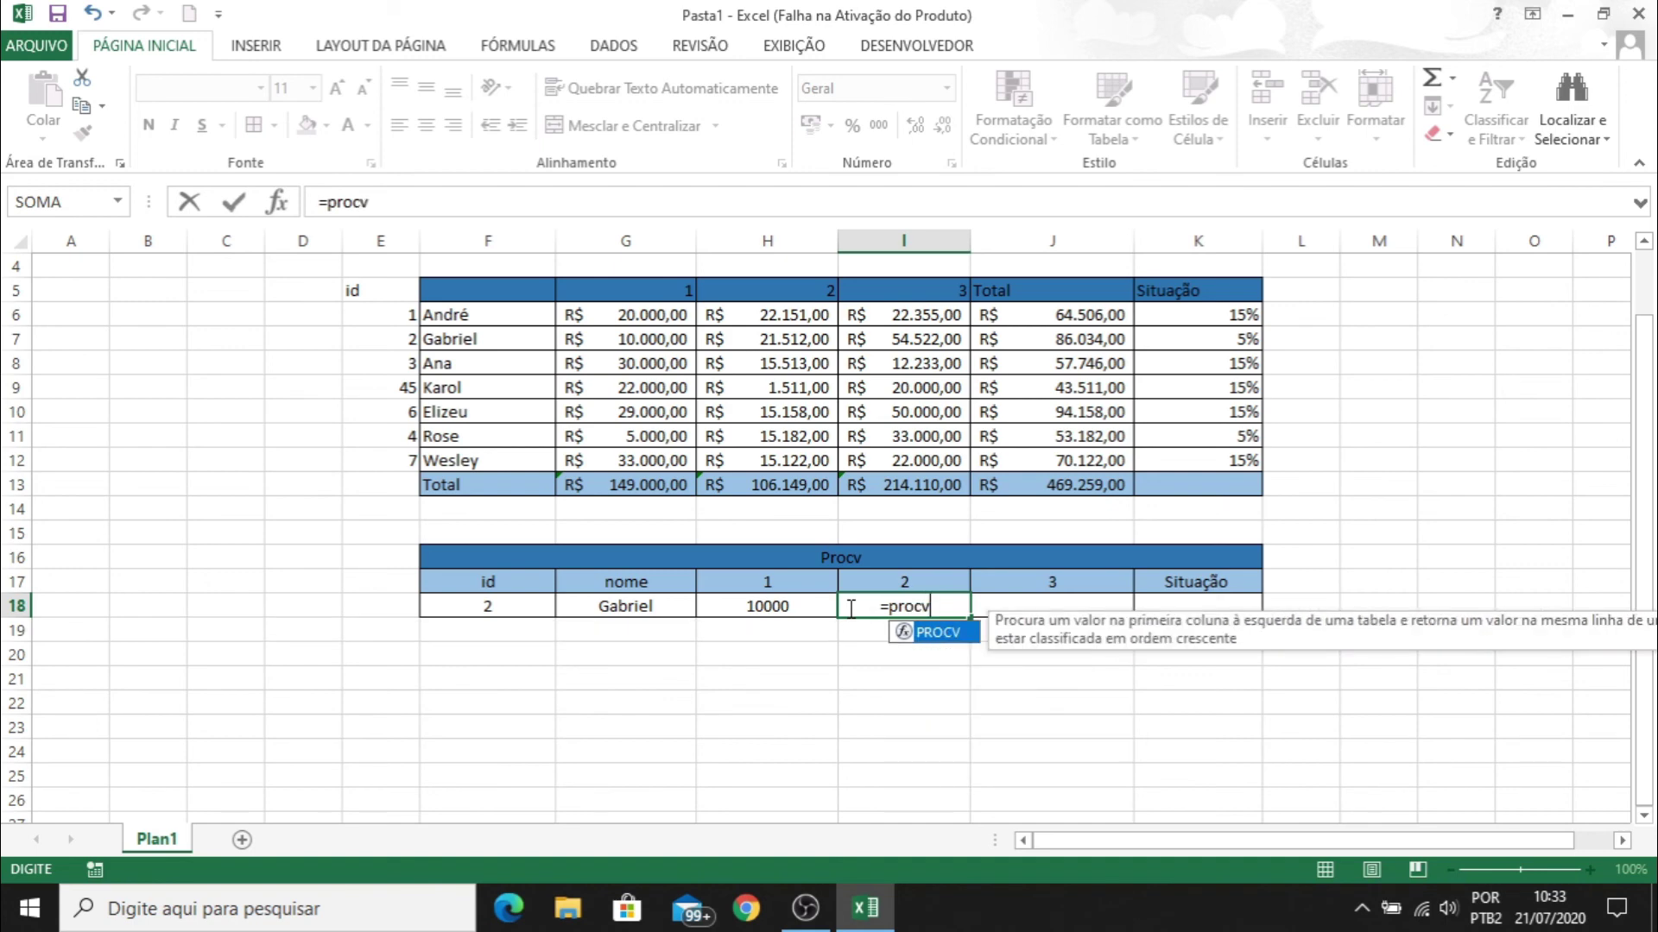
key("Tab")
left_click(535, 610)
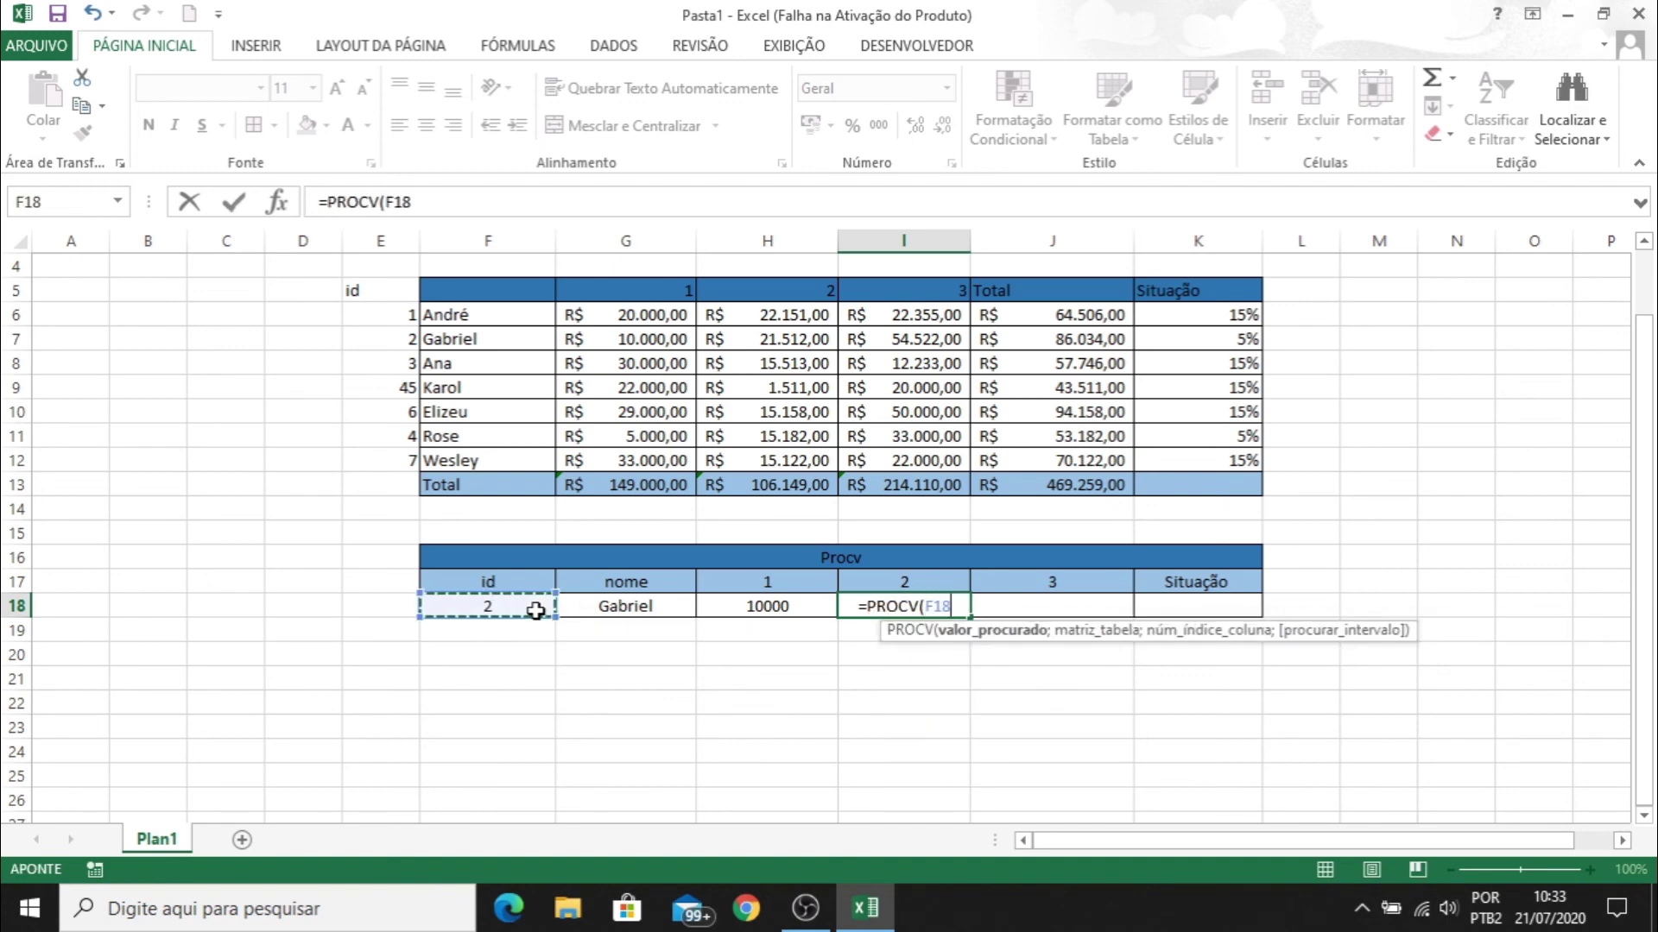
type(";")
left_click_drag(402, 290, 1187, 486)
type(";")
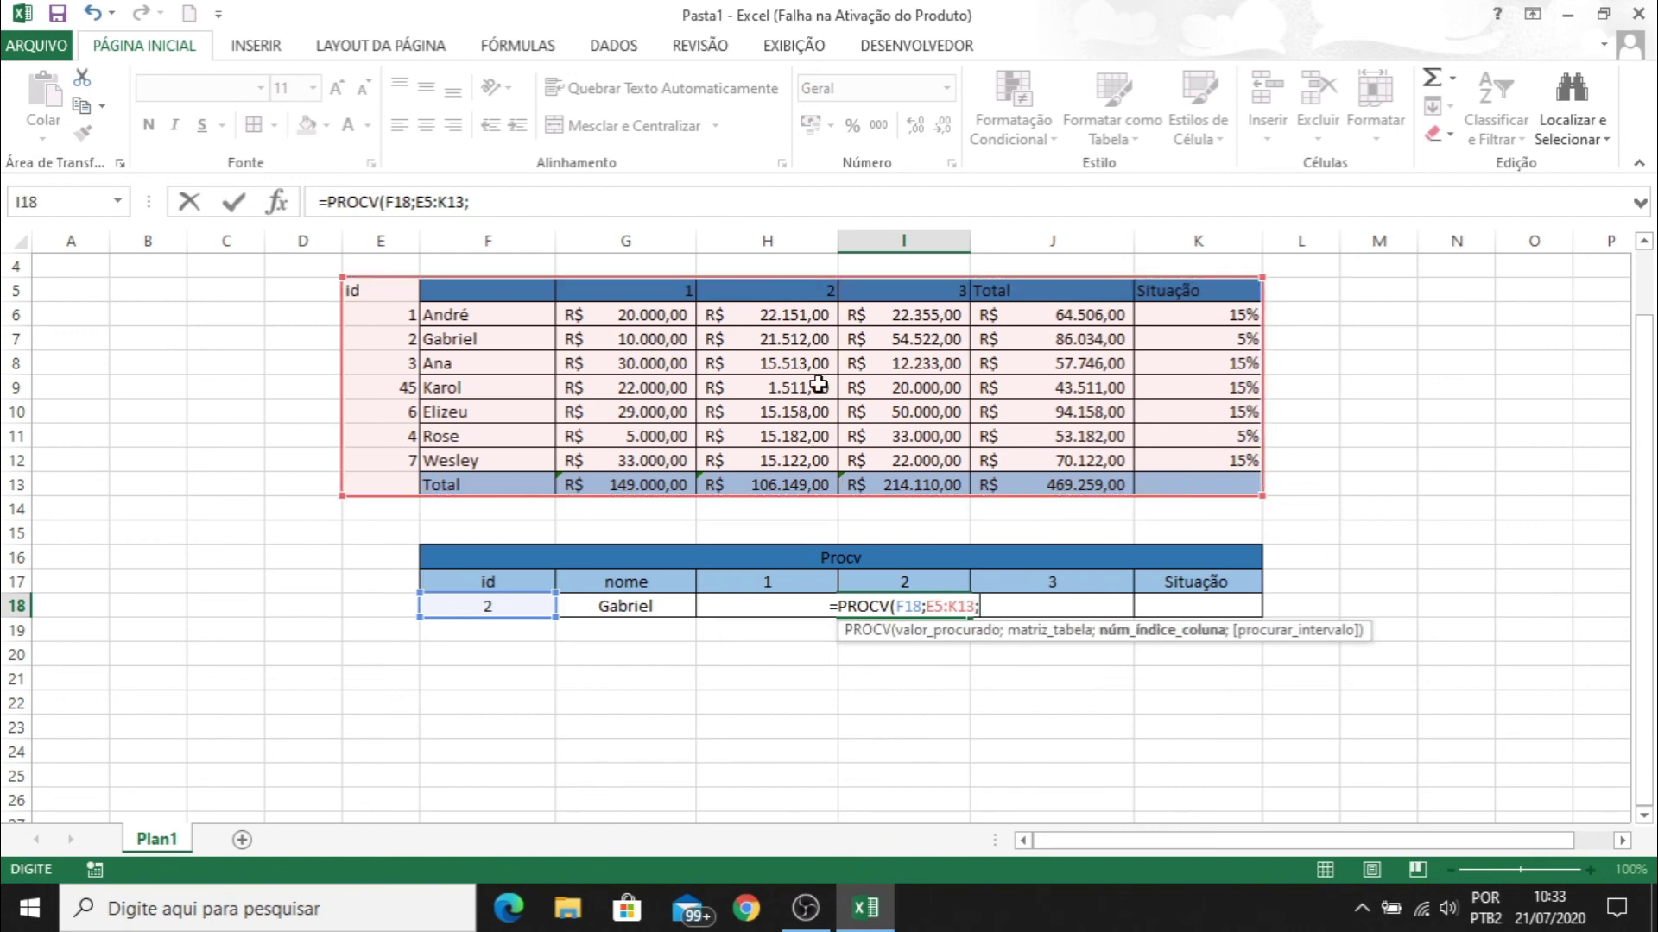
type("4;")
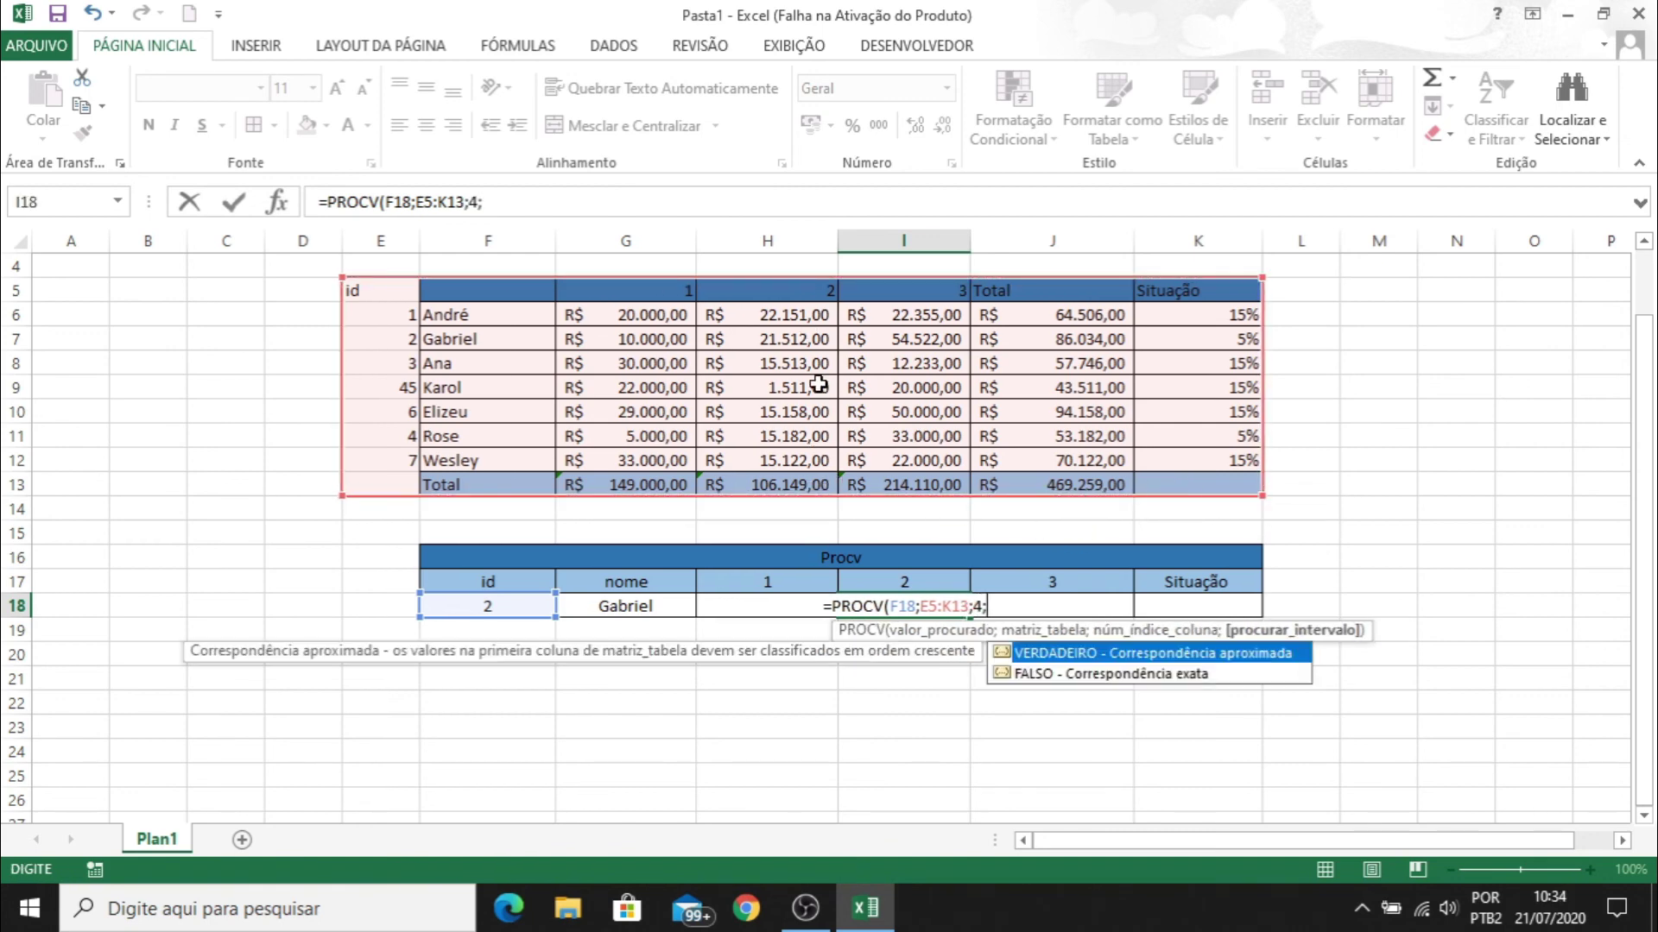
double_click(1060, 675)
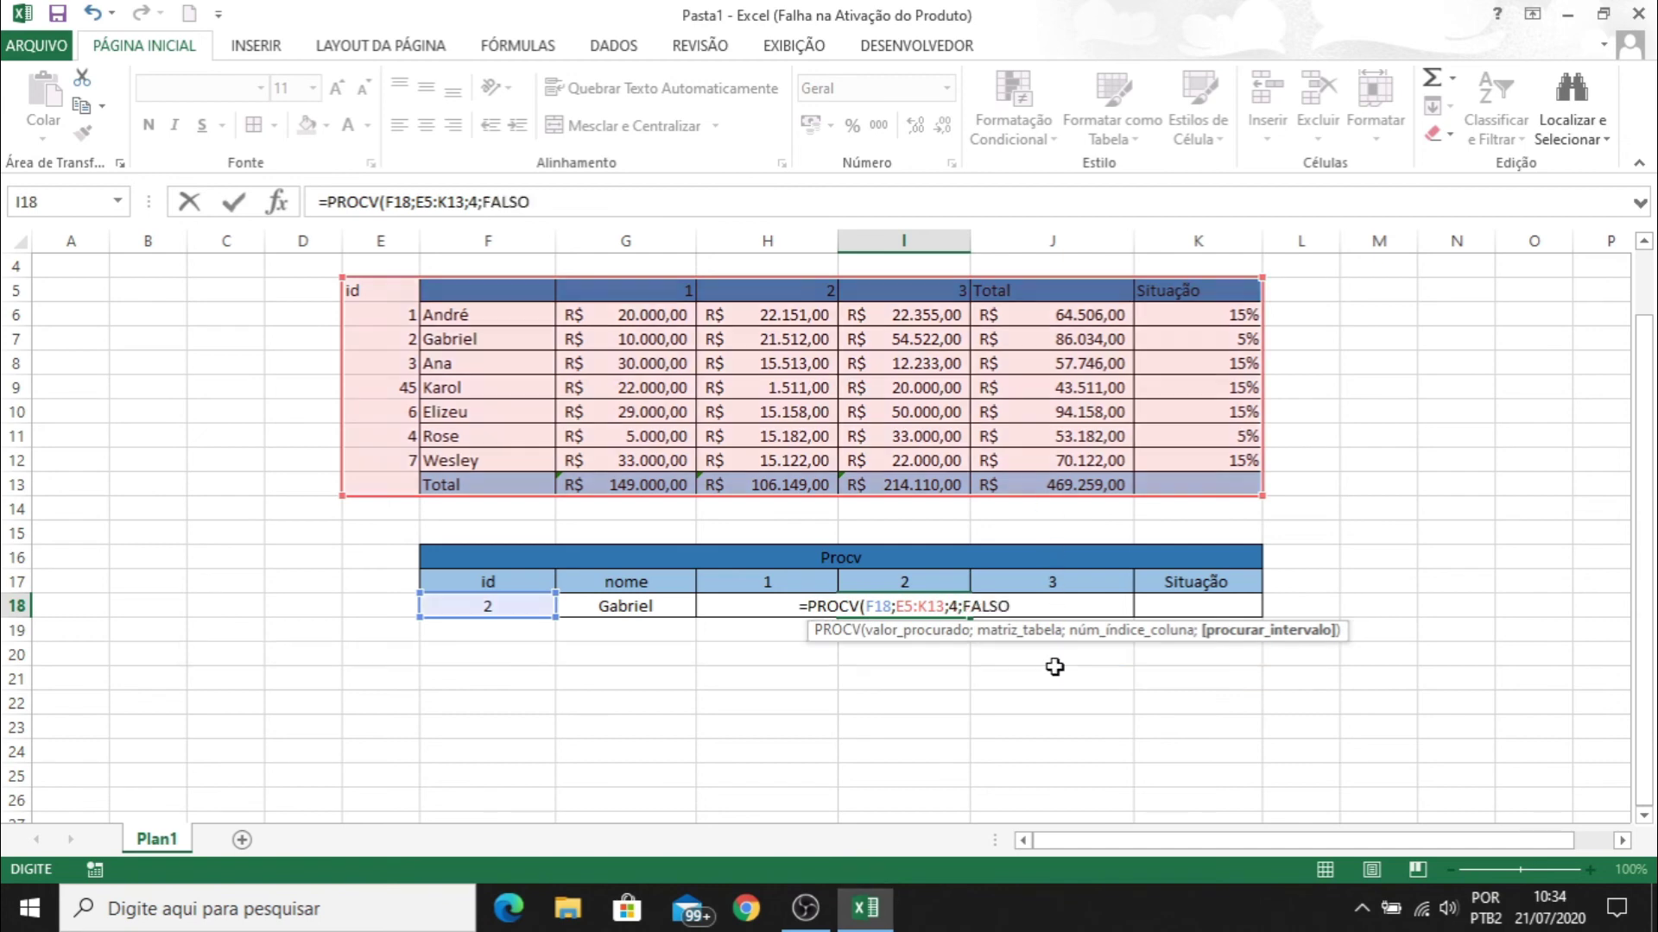
key("Return")
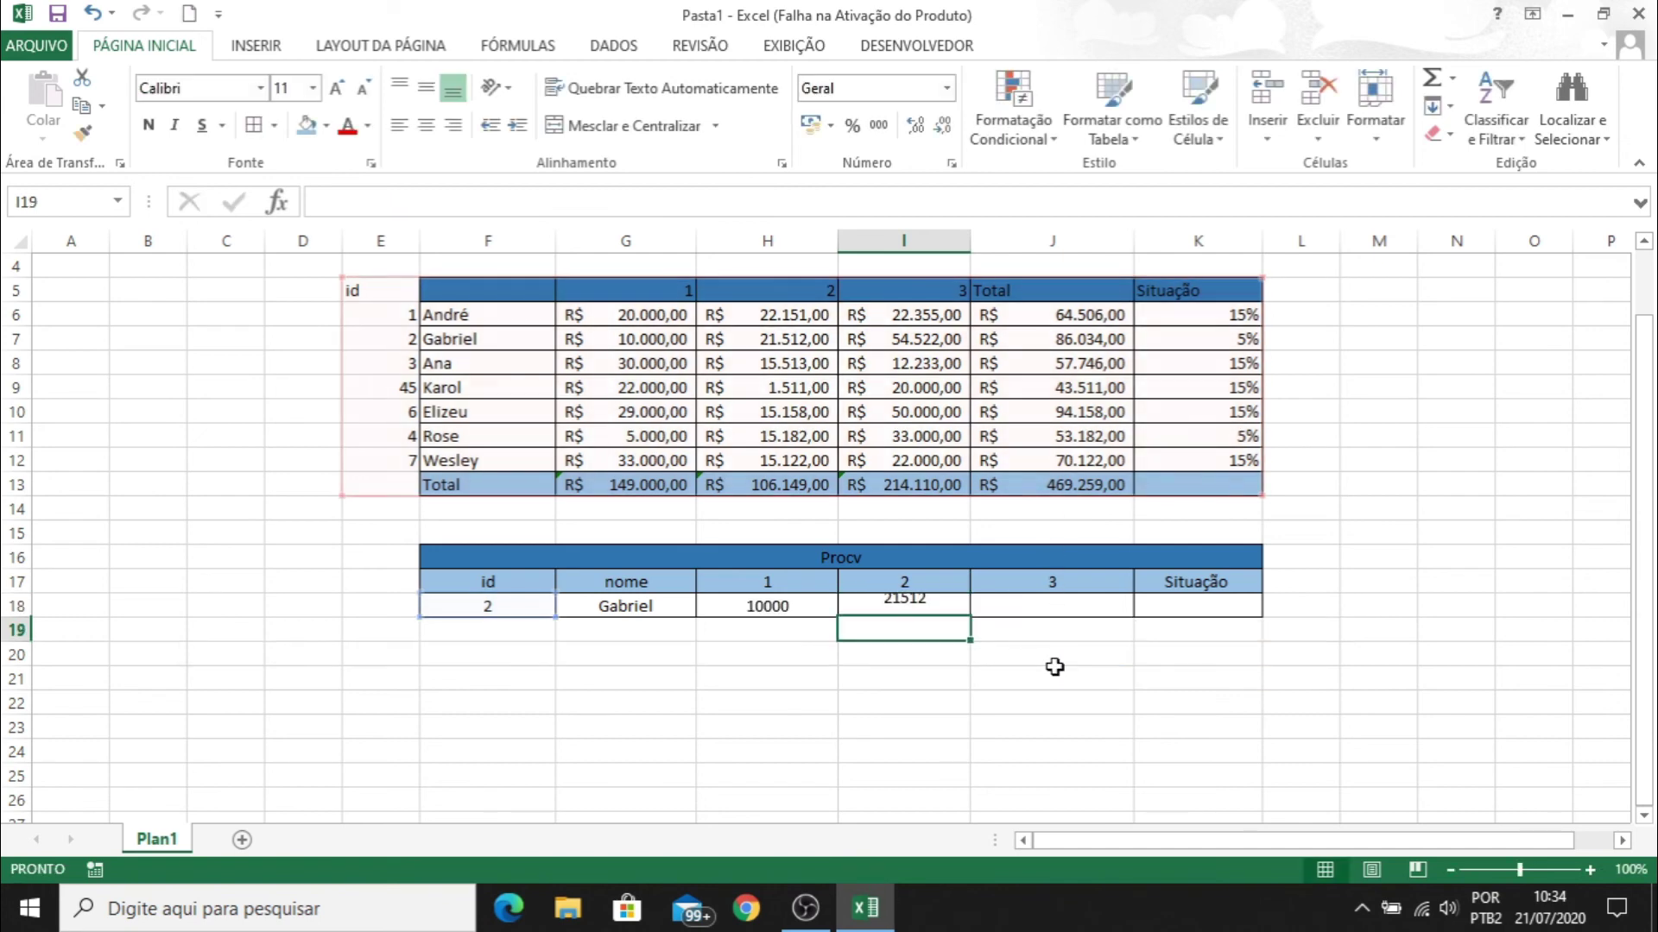
Enter =PROCV(F18;E5:K13;5;FALSO) in J18 to retrieve the column 3 amount for the lookup id
key("Up")
key("Right")
type("=")
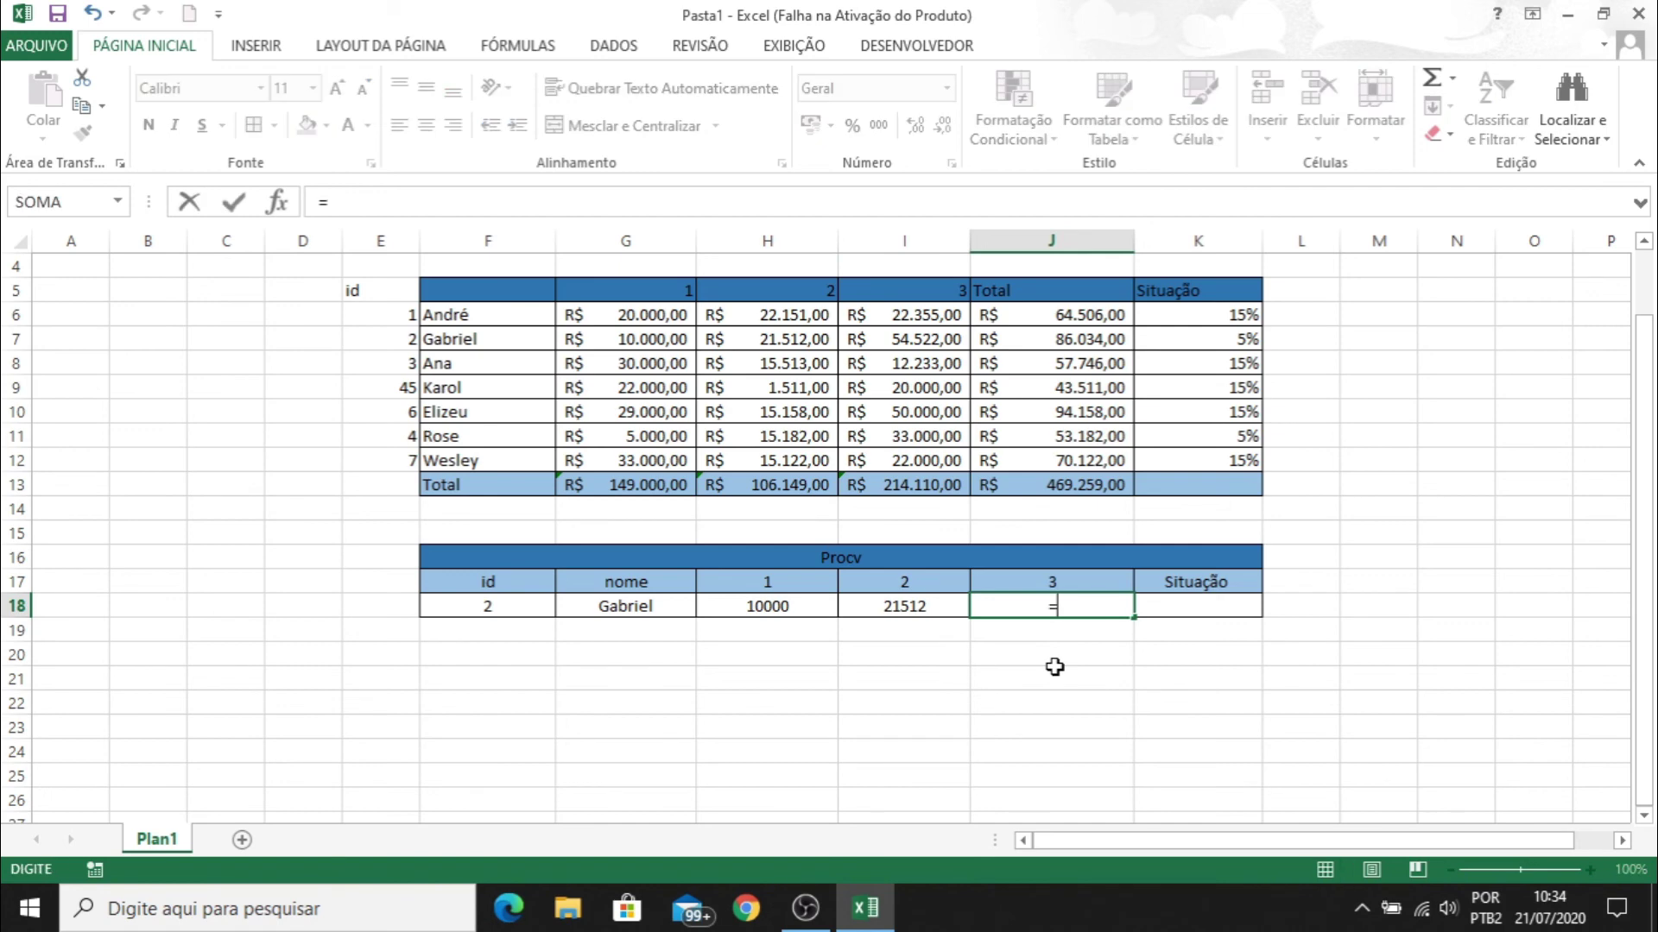
type("procv")
key("Tab")
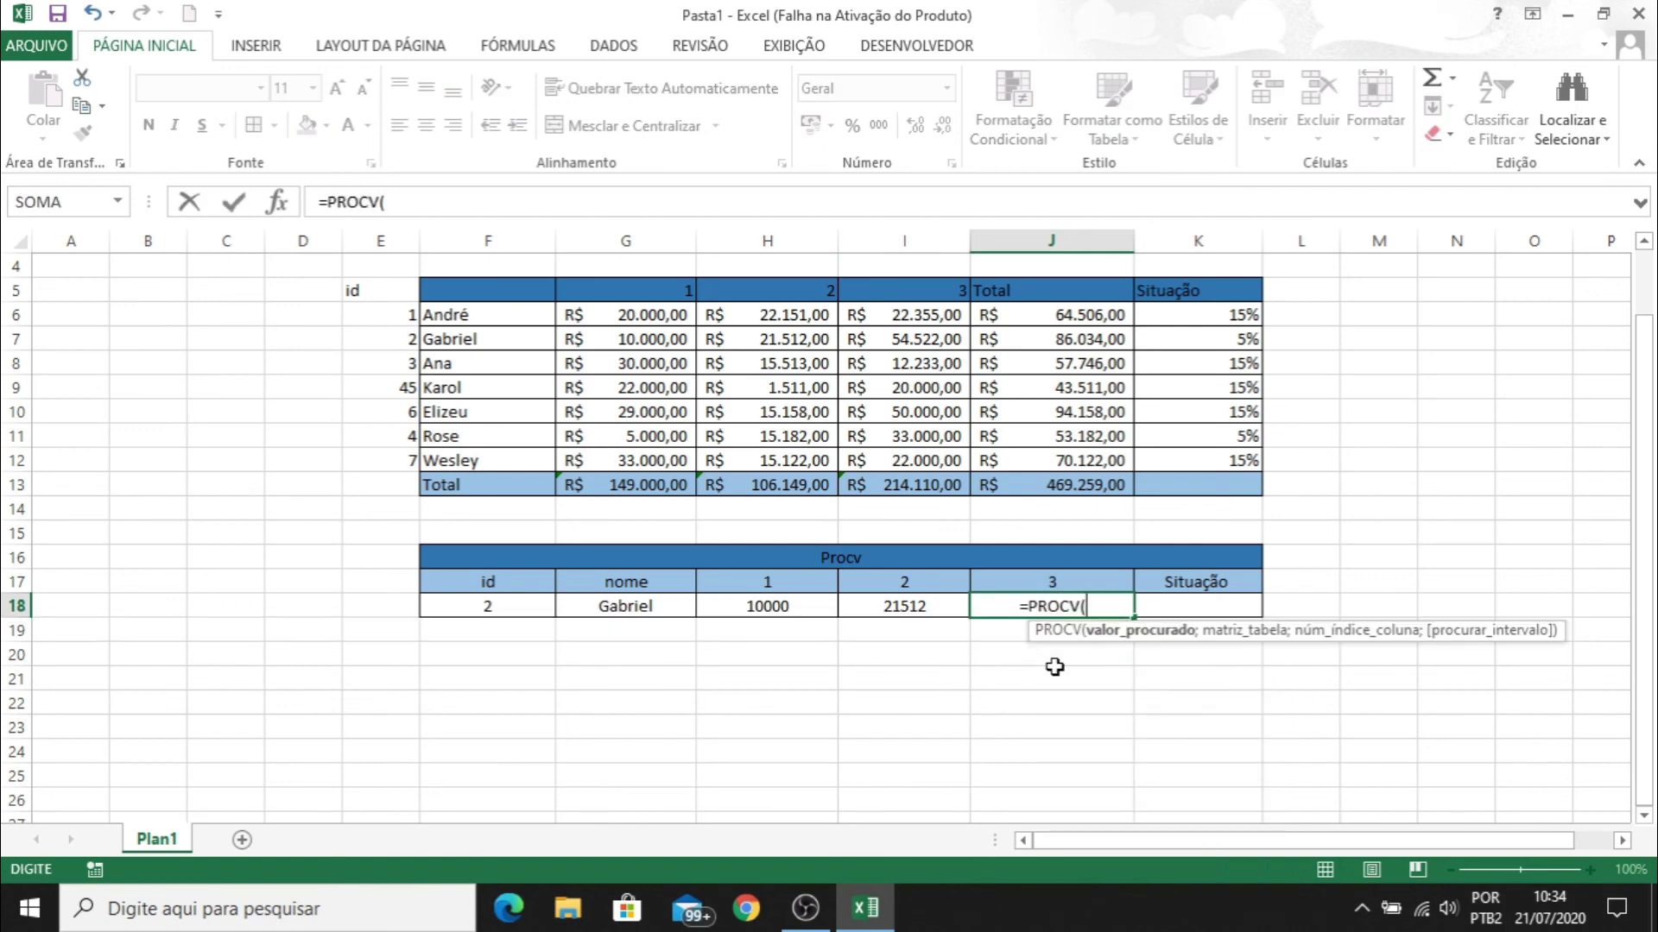
left_click(536, 608)
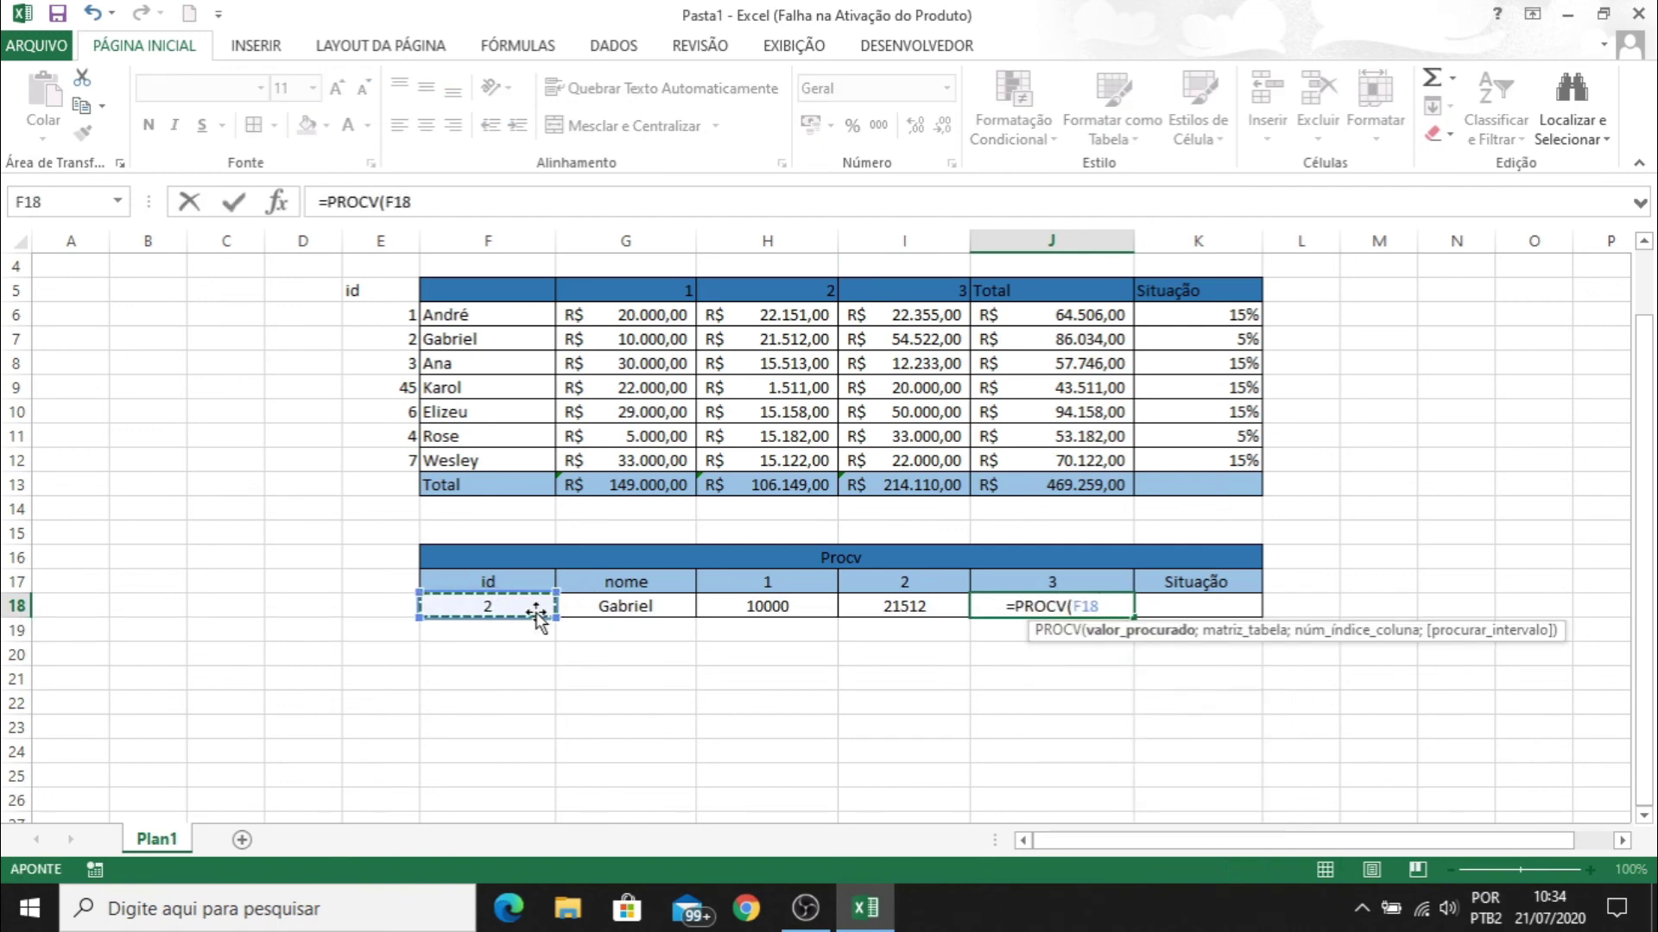
type(";")
left_click_drag(381, 285, 1181, 494)
type(";")
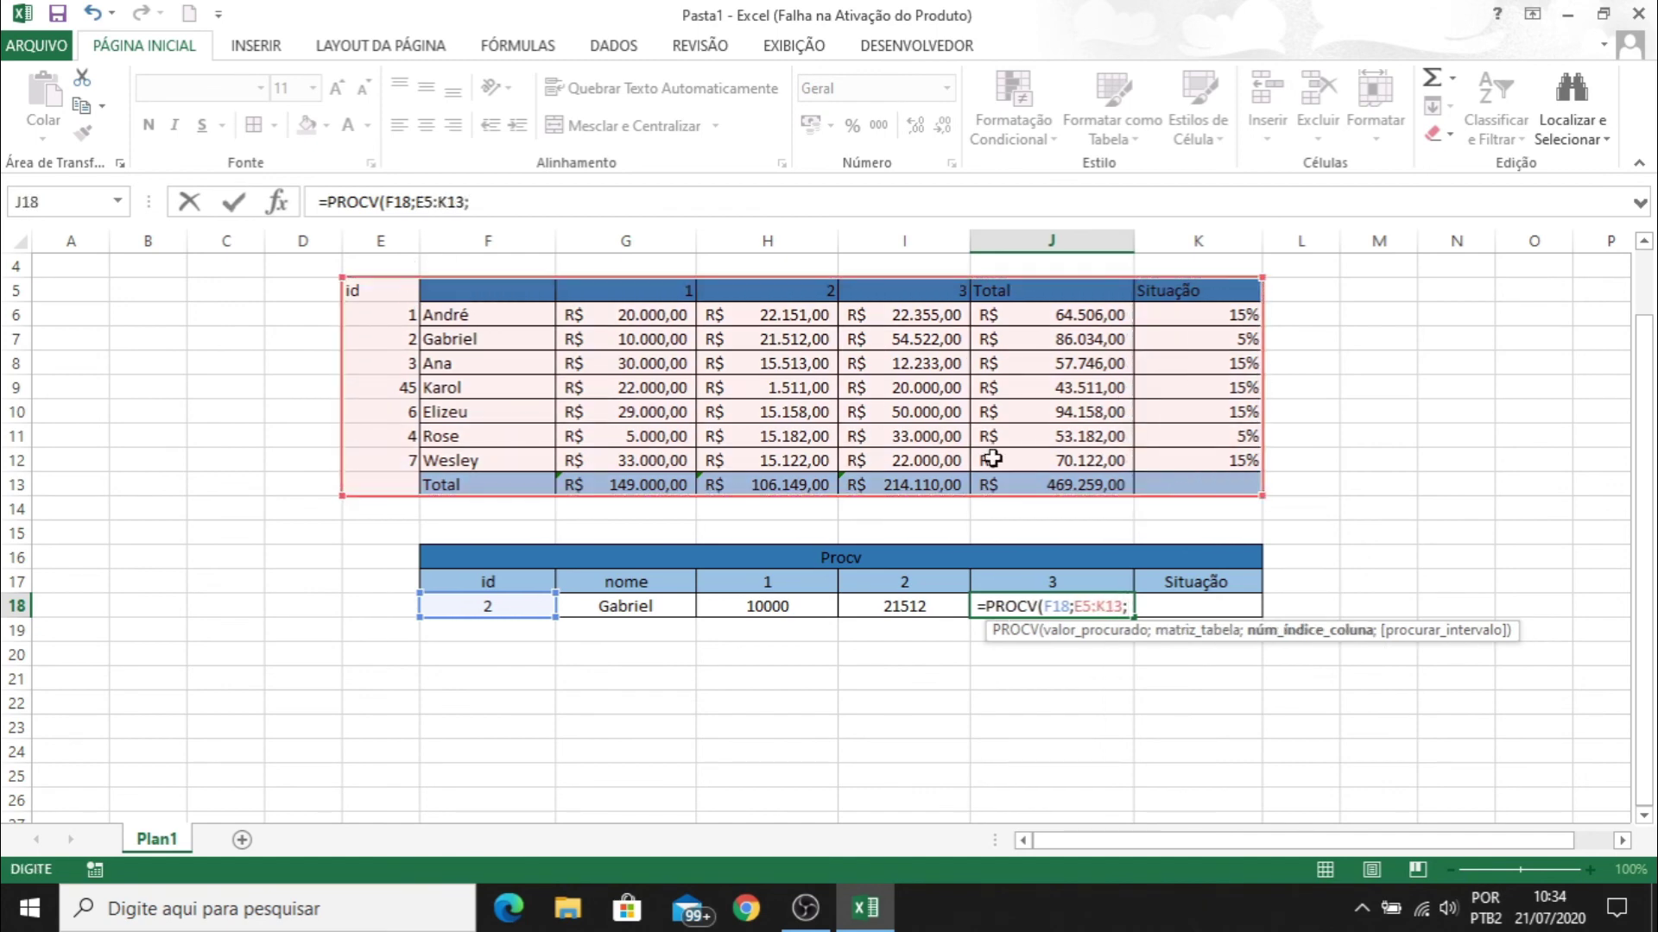
type("5")
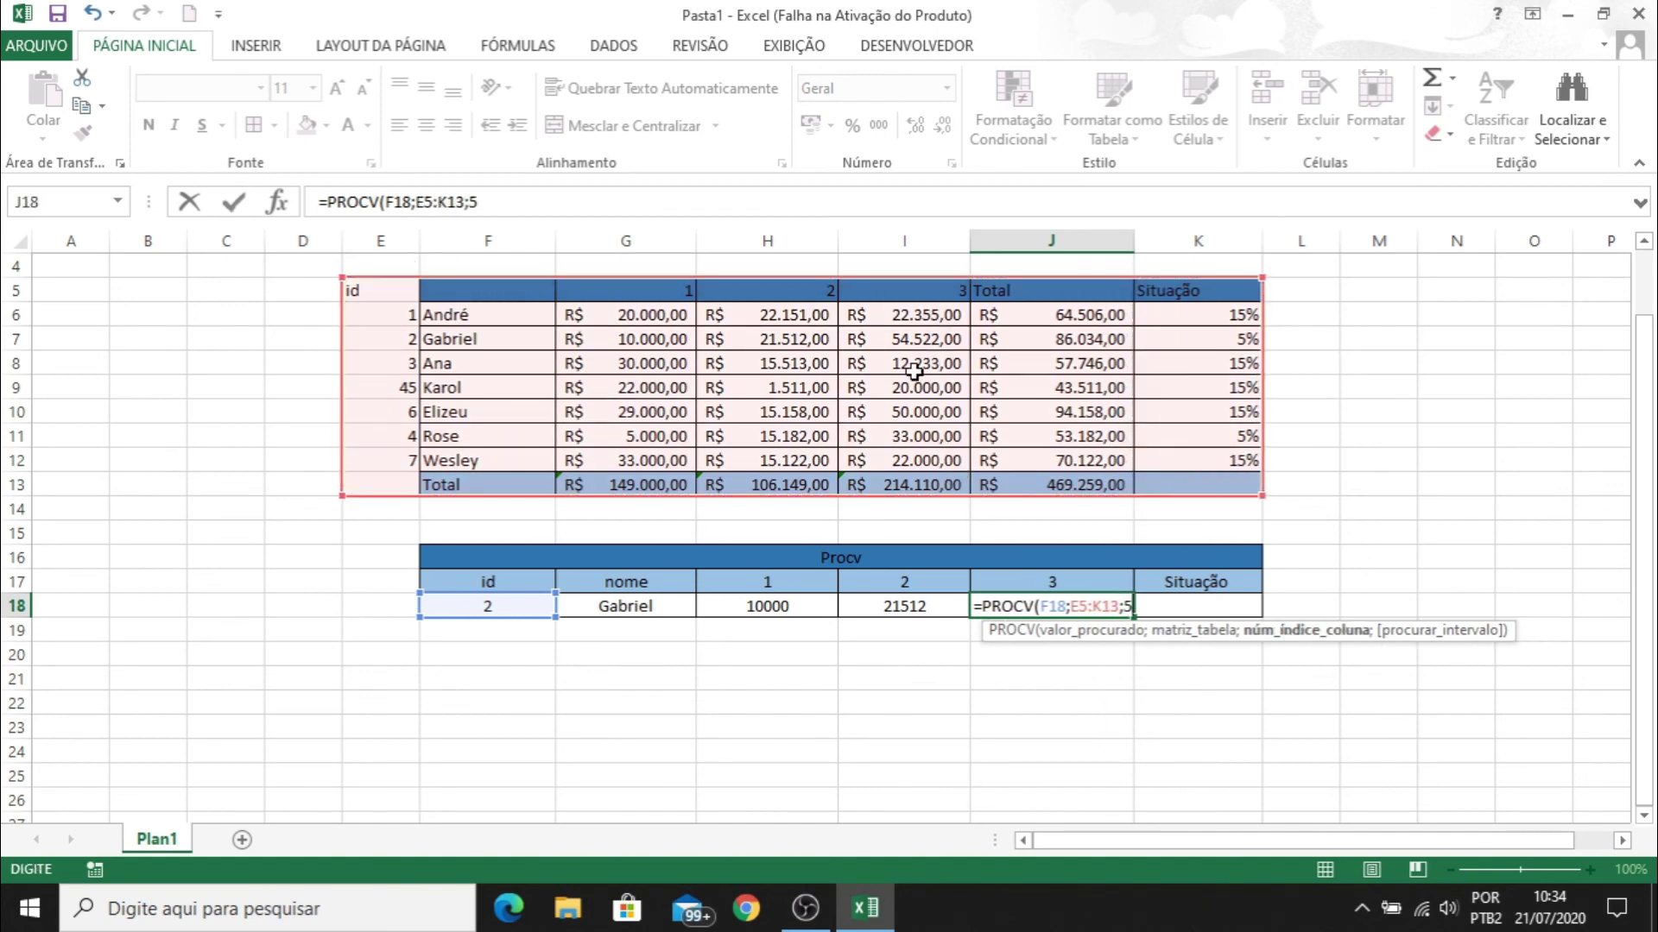
type(";")
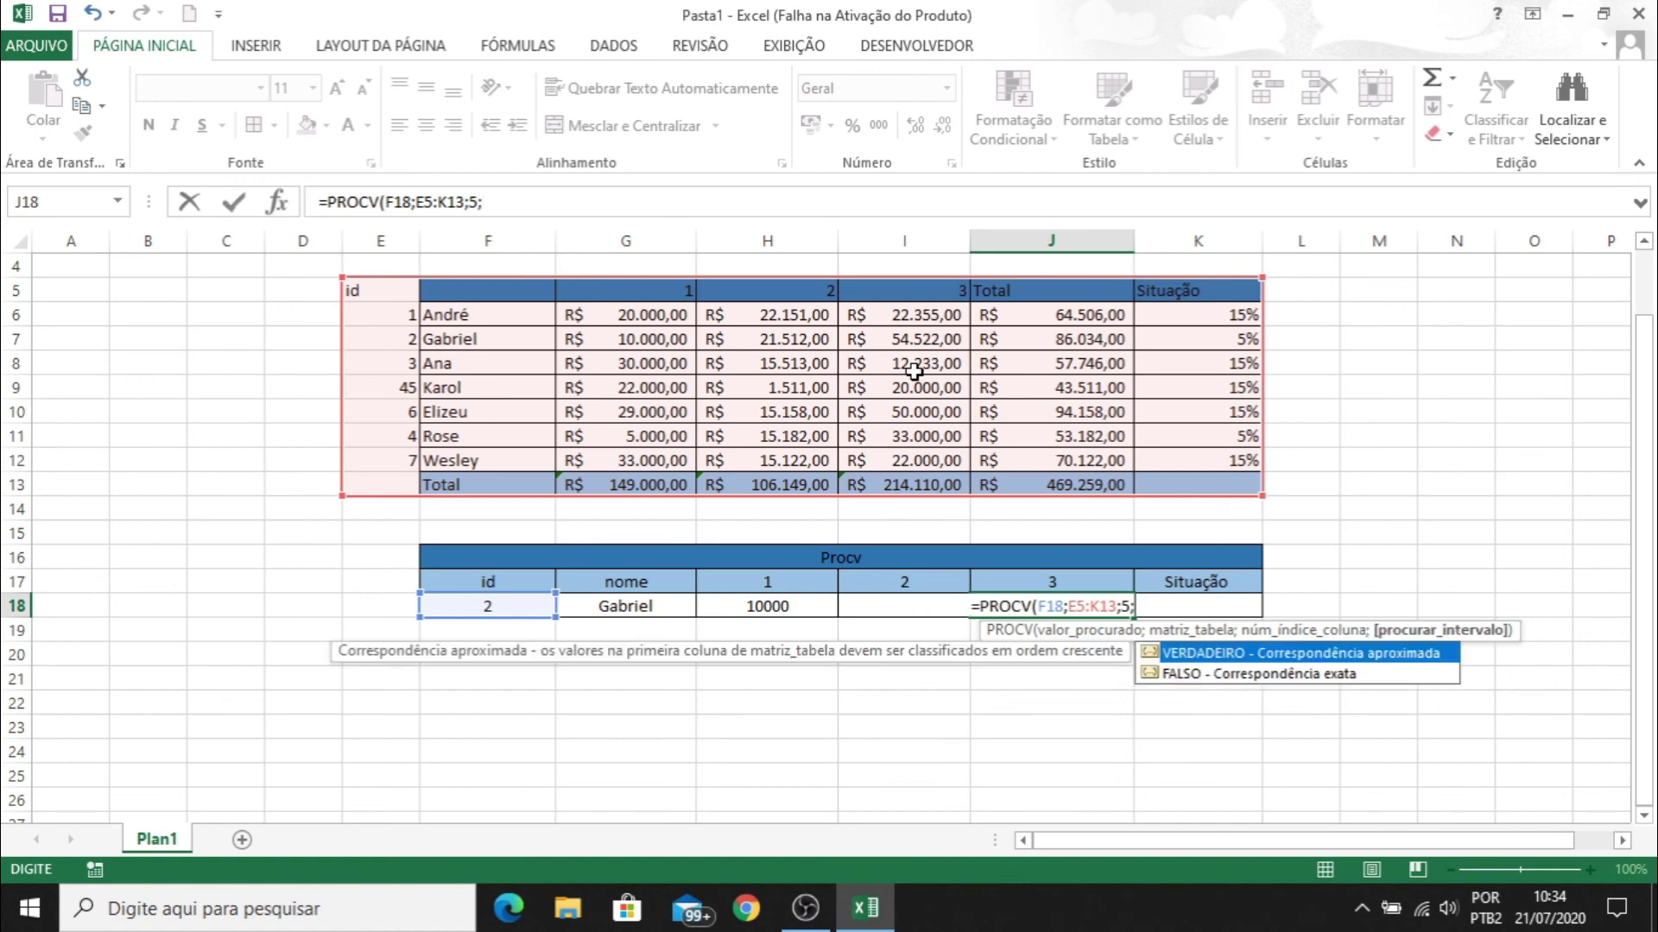
double_click(1165, 666)
key("Return")
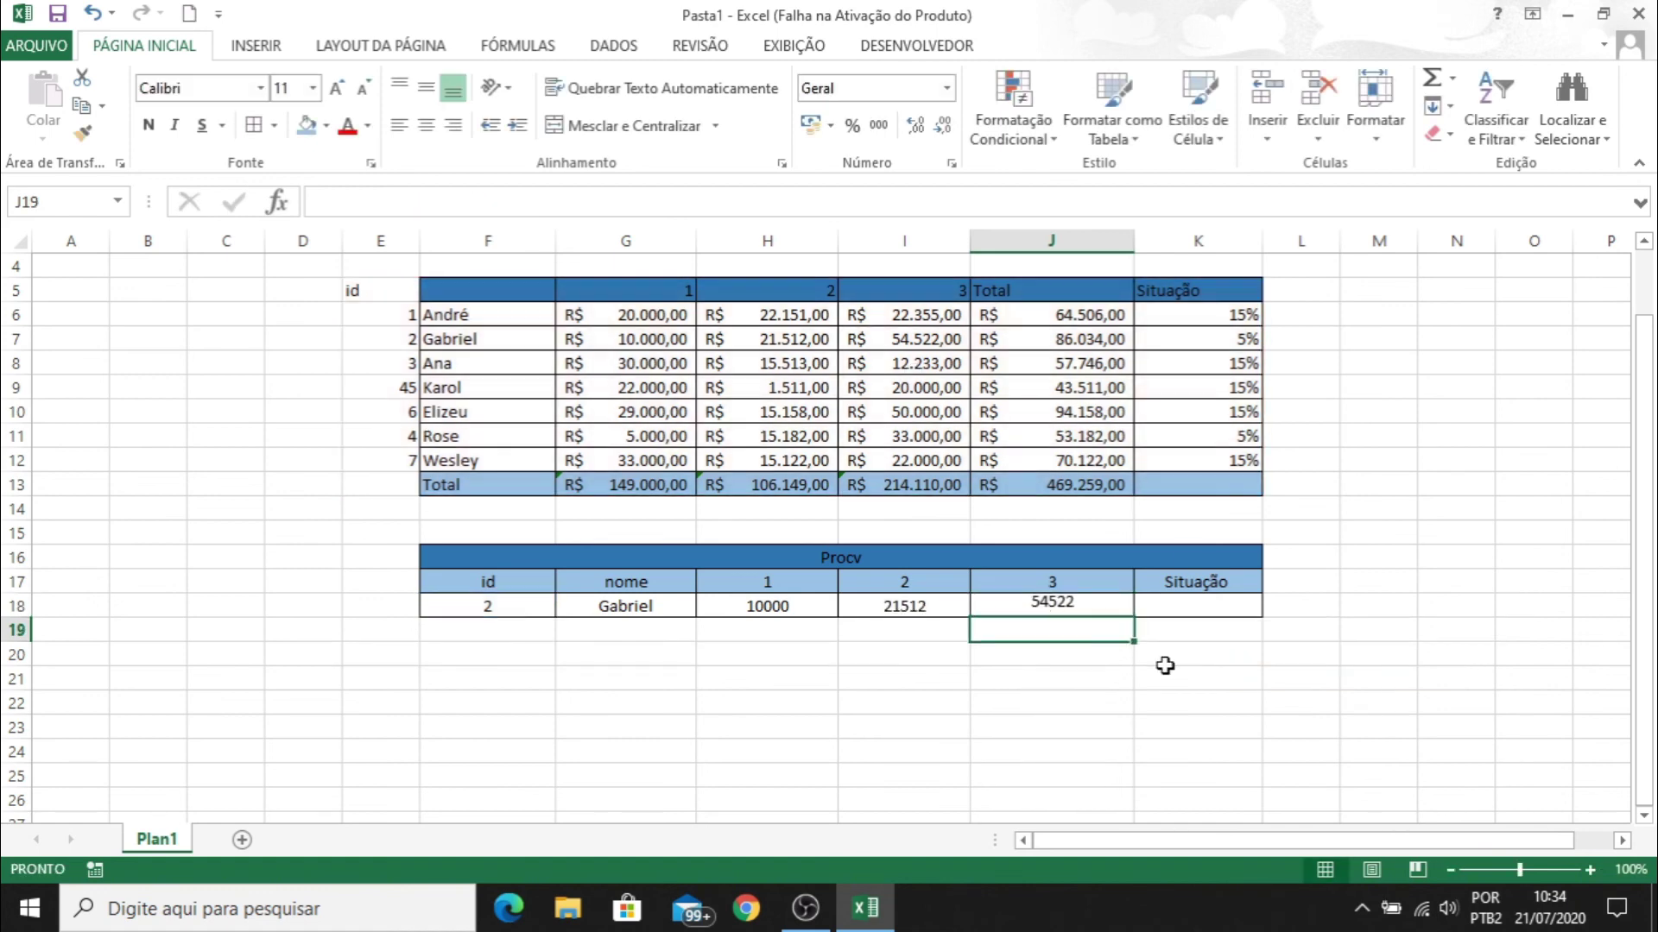
Enter =PROCV(F18;E5:K13;7;FALSO) in K18 to retrieve the Situação value for the lookup id
left_click(1197, 603)
type("=")
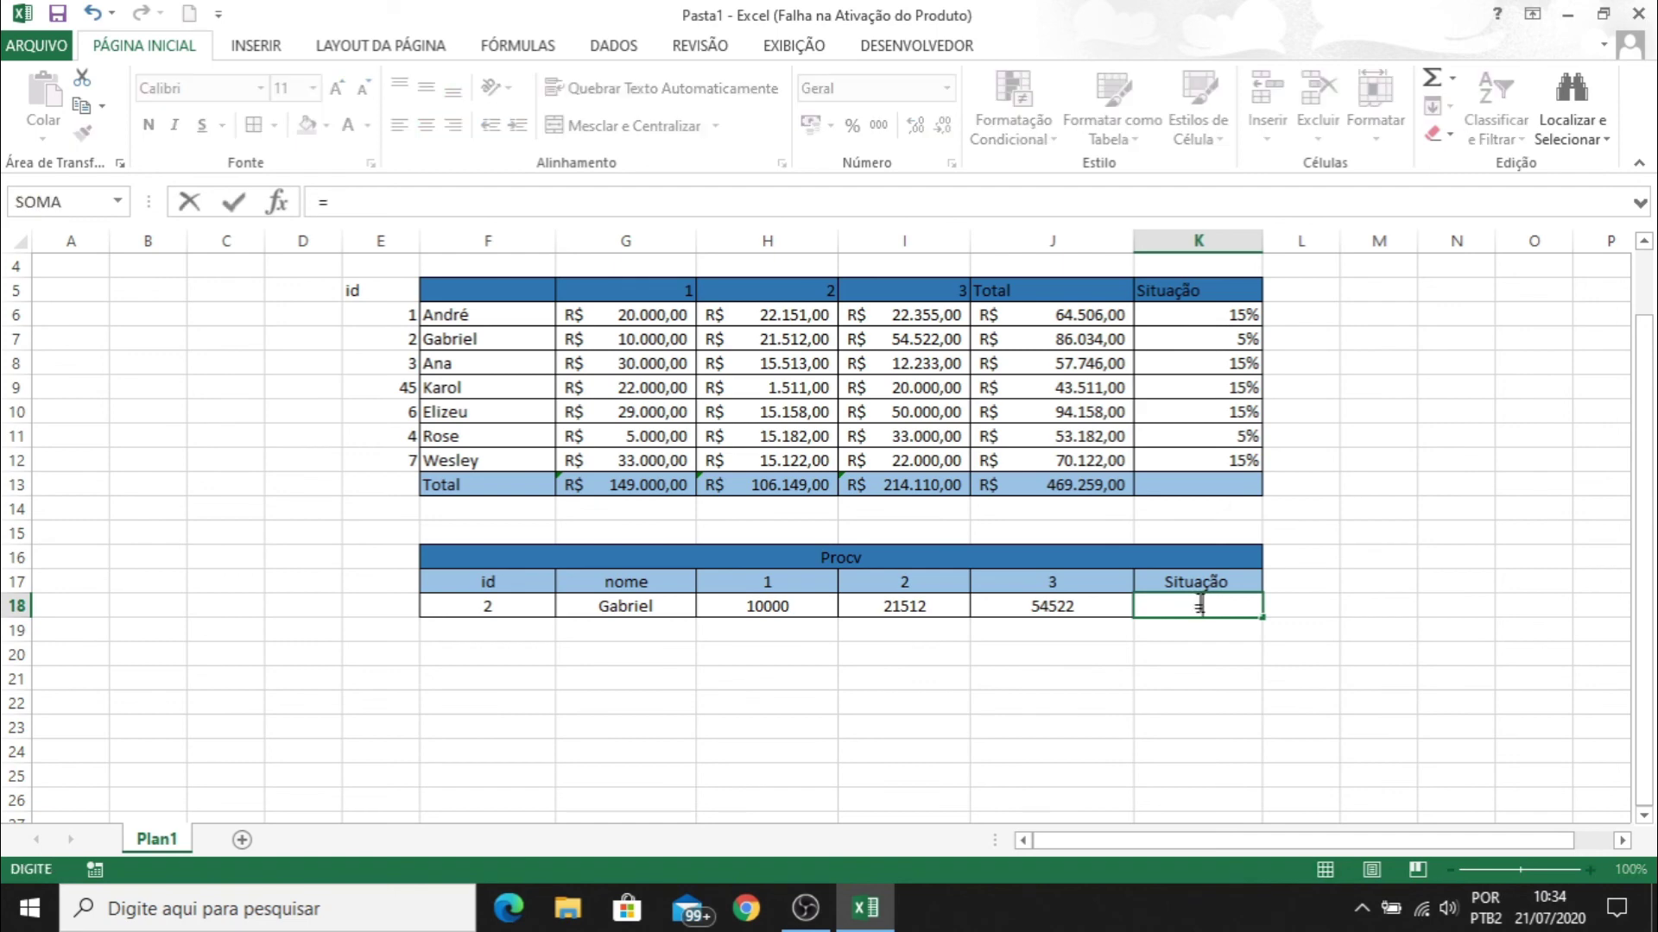
type("procv")
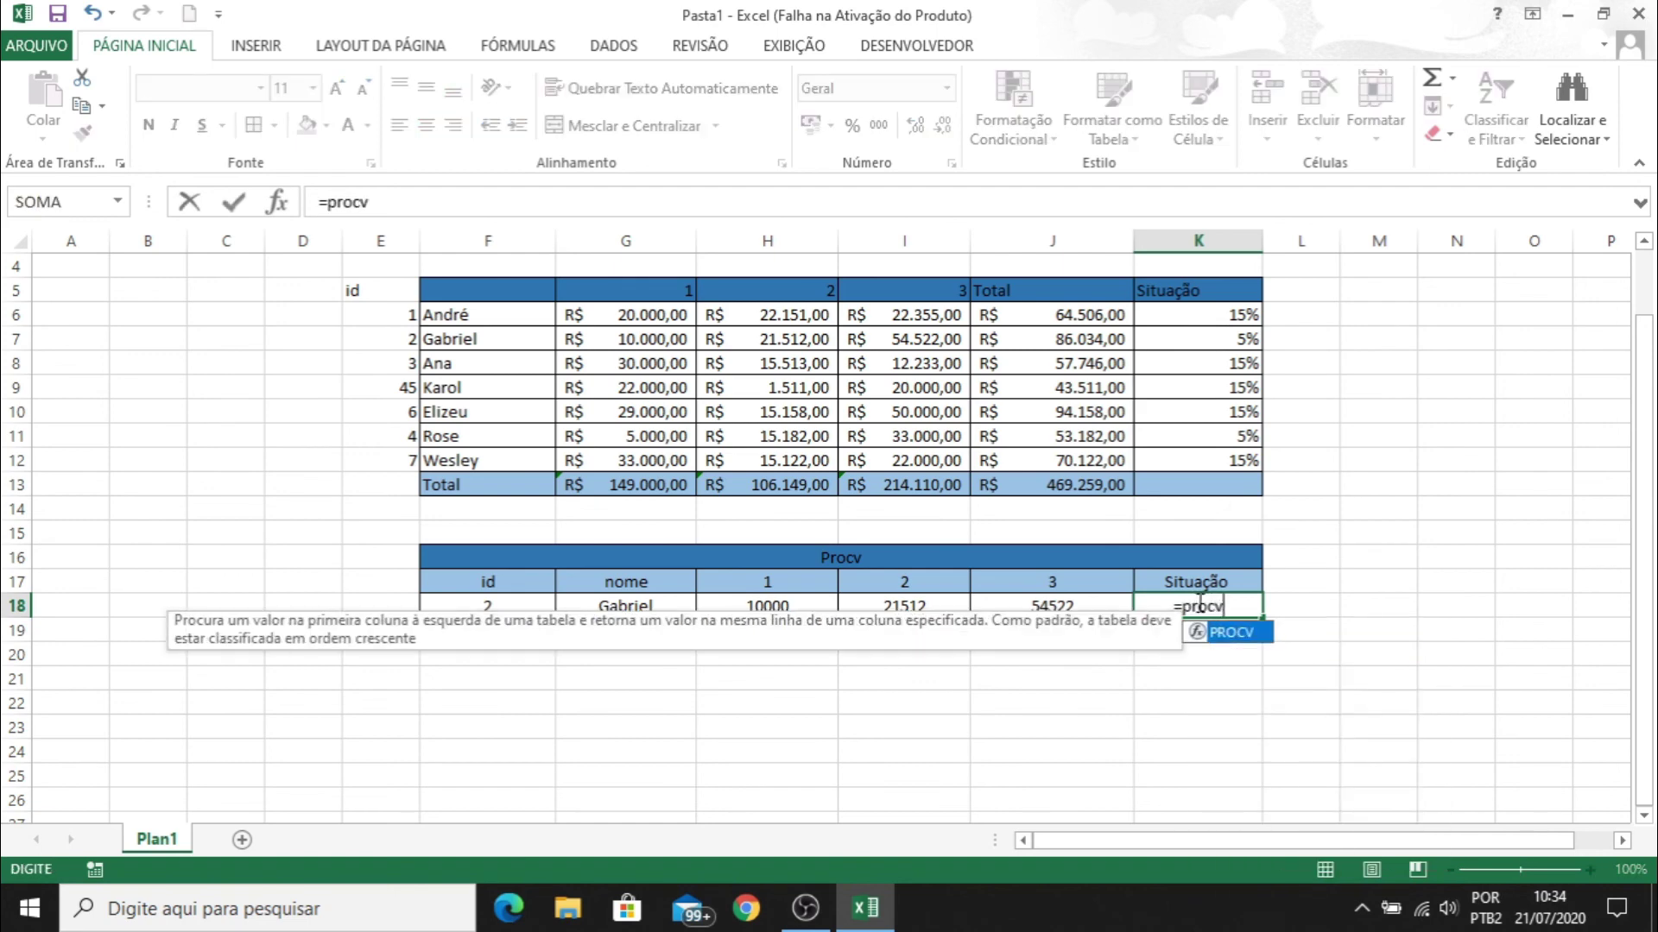
key("Tab")
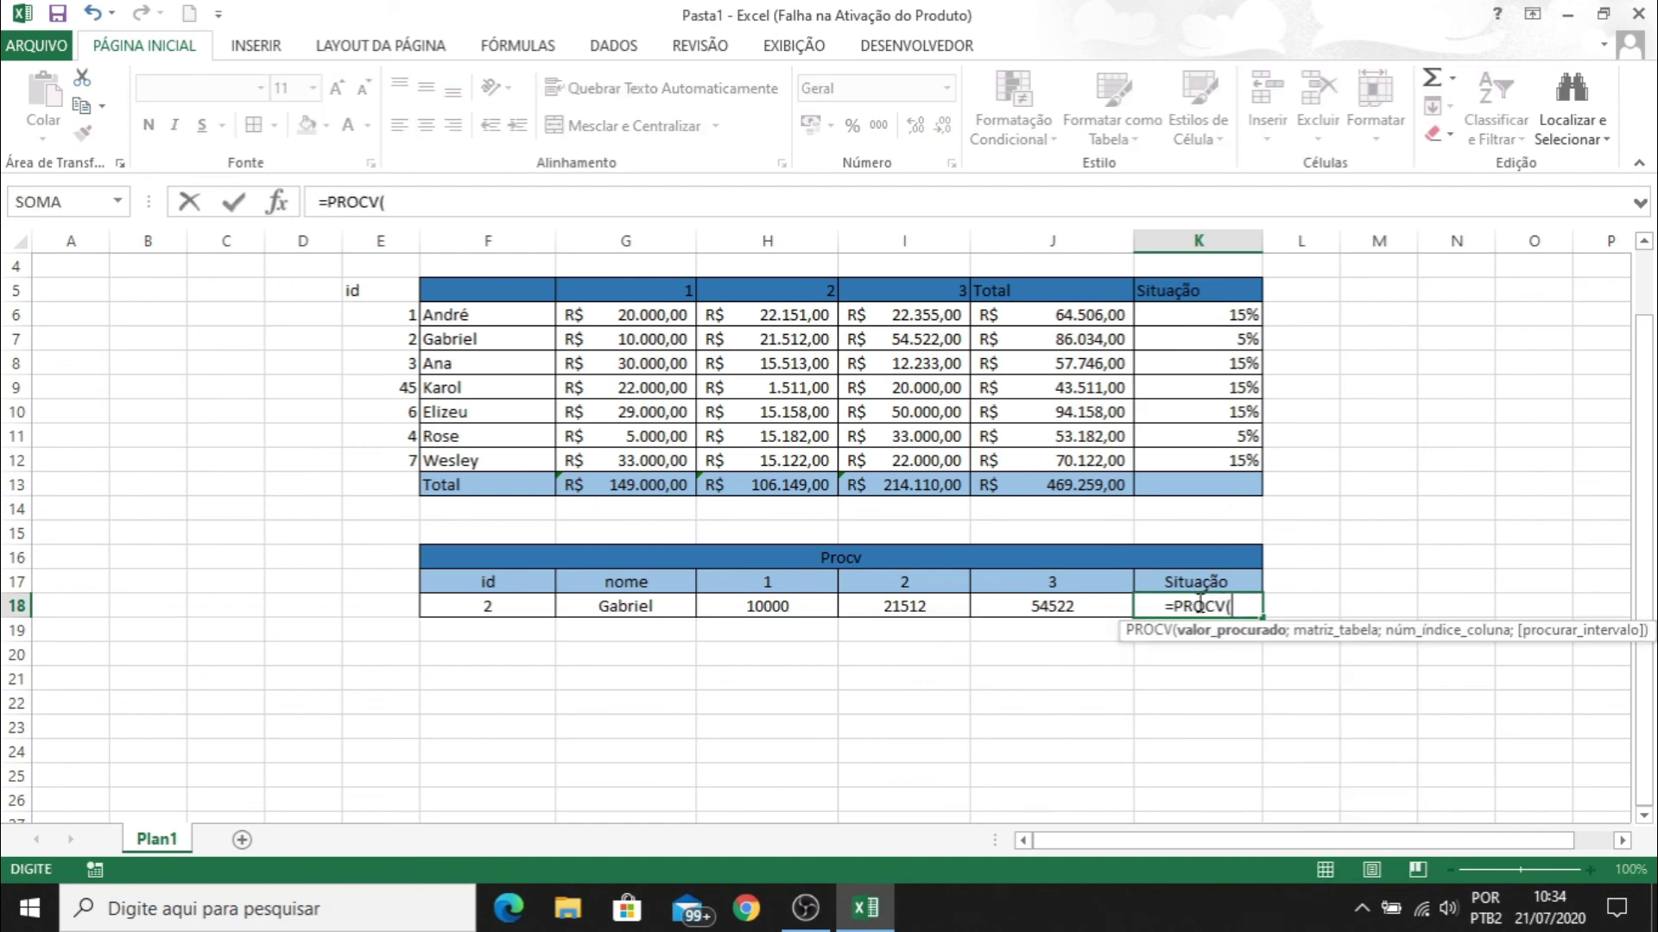
left_click(543, 605)
type(";")
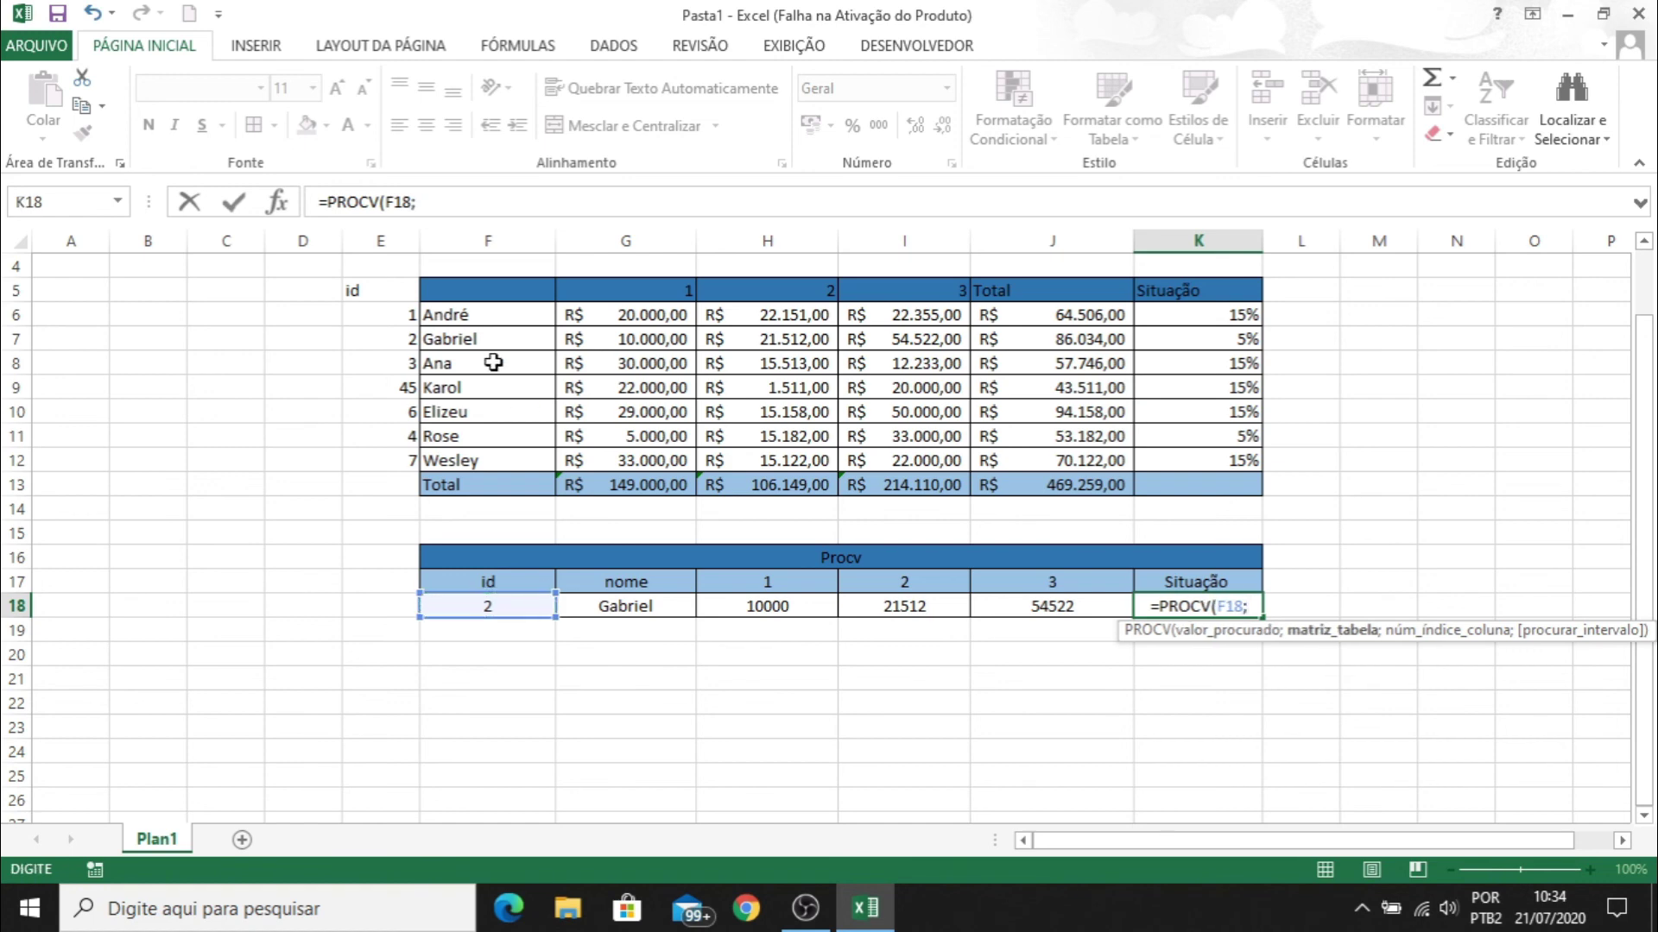
left_click_drag(390, 290, 1154, 486)
type(";")
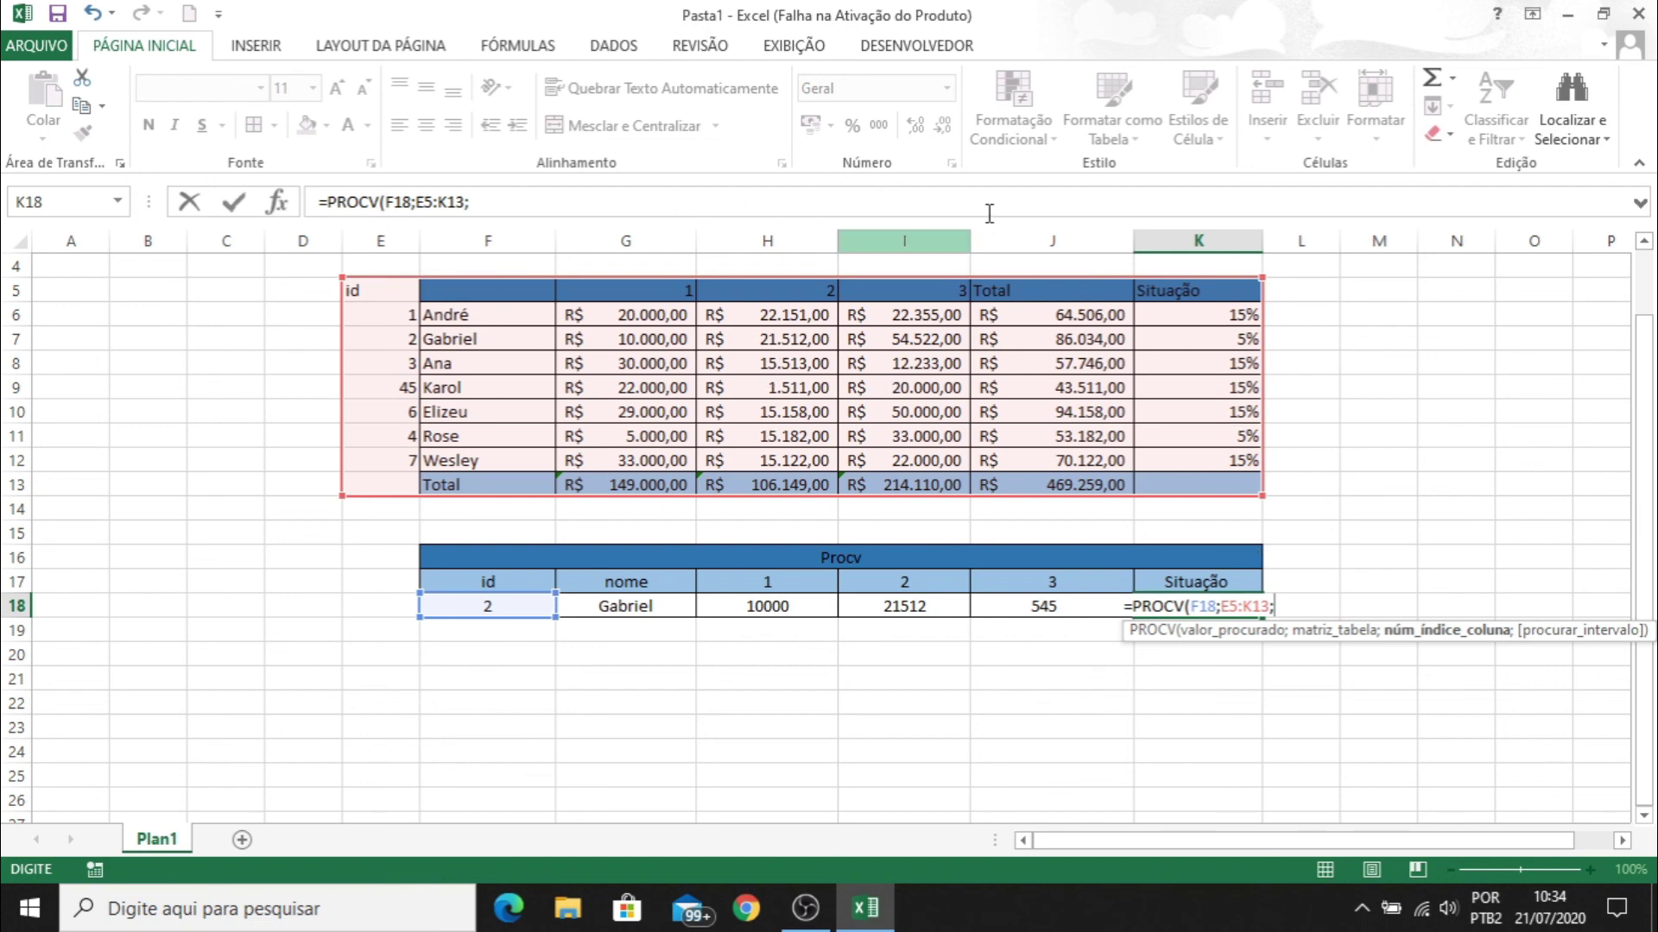
type("7;")
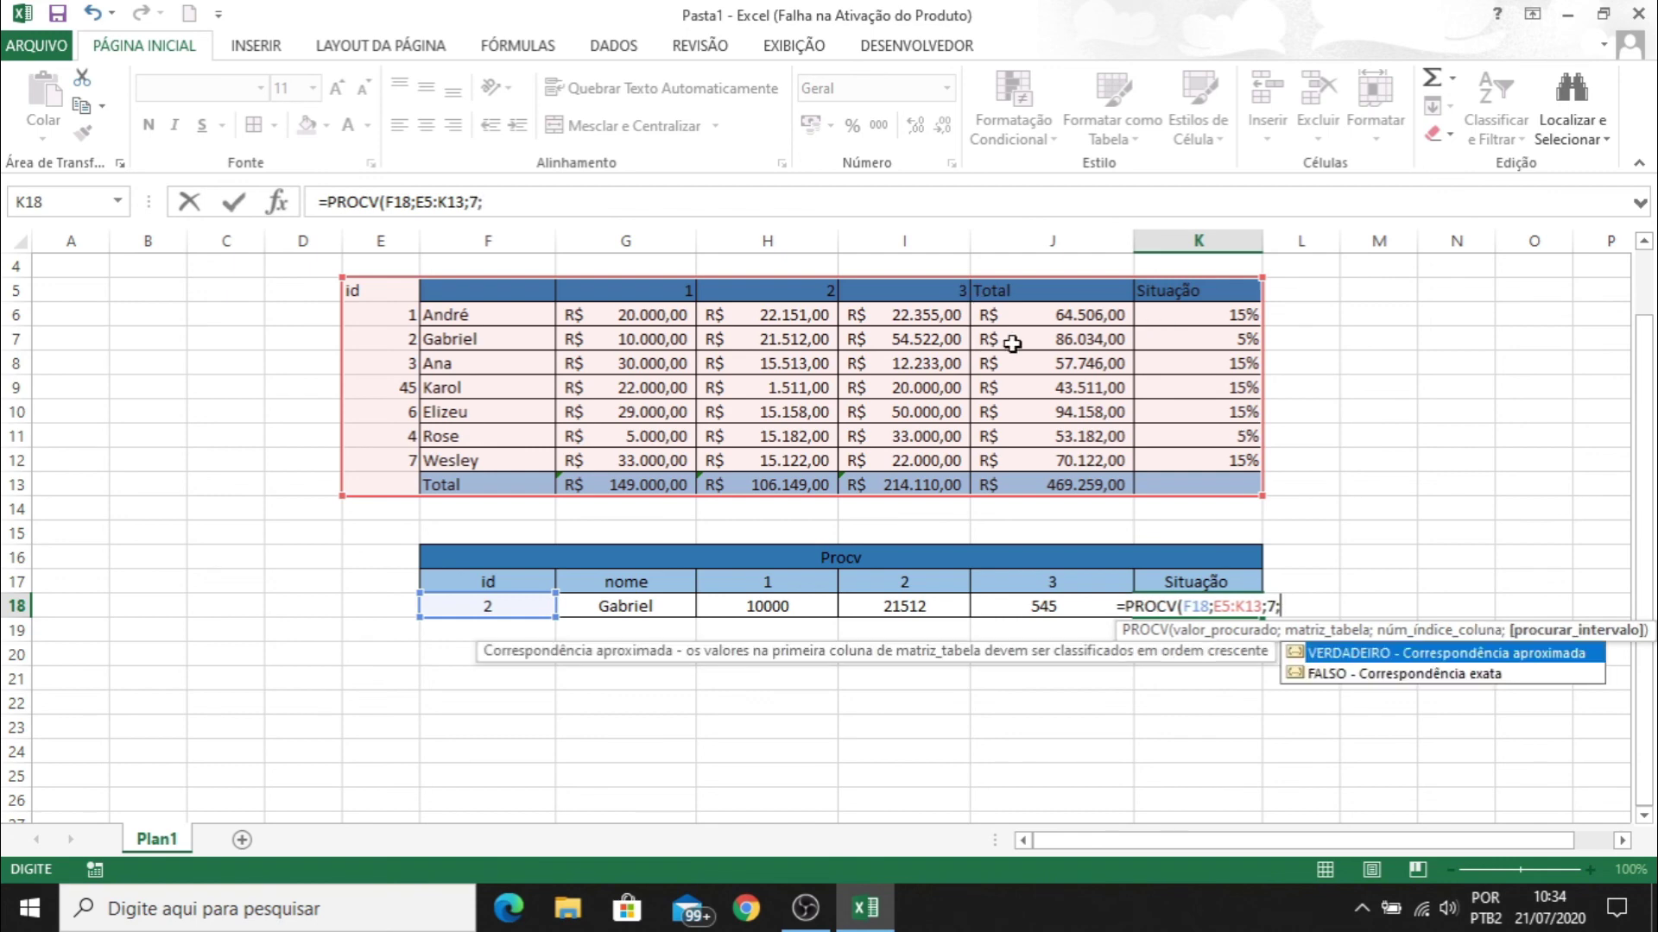
double_click(1416, 678)
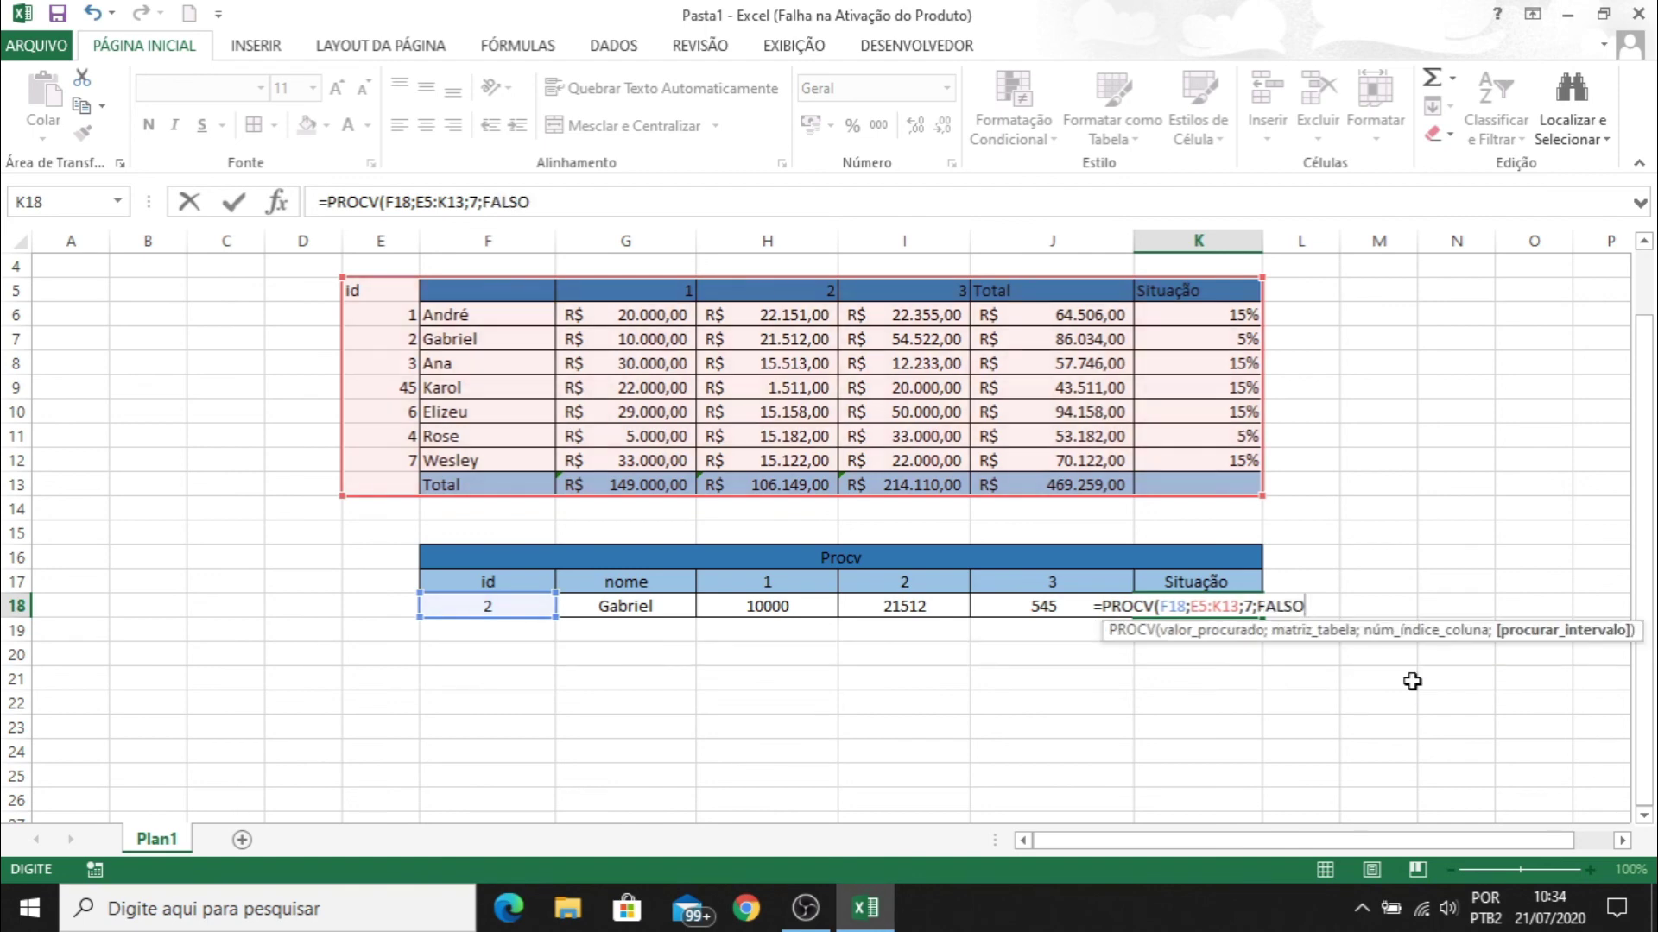
type(")")
key("Return")
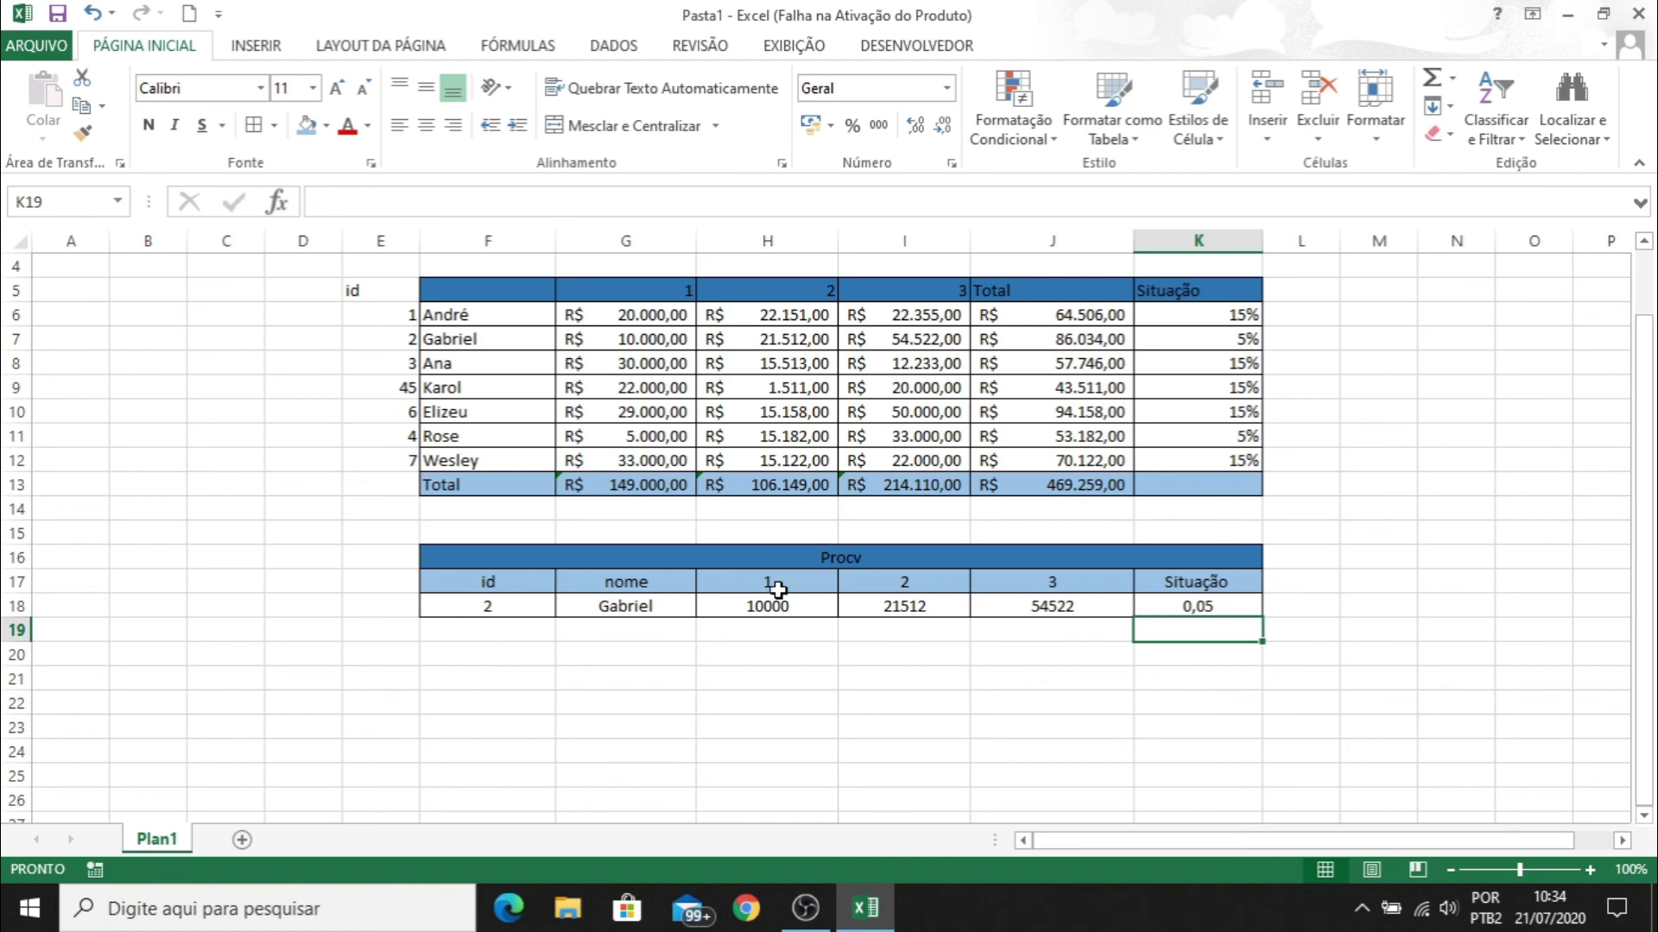
Format the amounts in H18:J18 with the R$ accounting format and the Situação value in K18 as a percentage
left_click_drag(767, 606, 1043, 604)
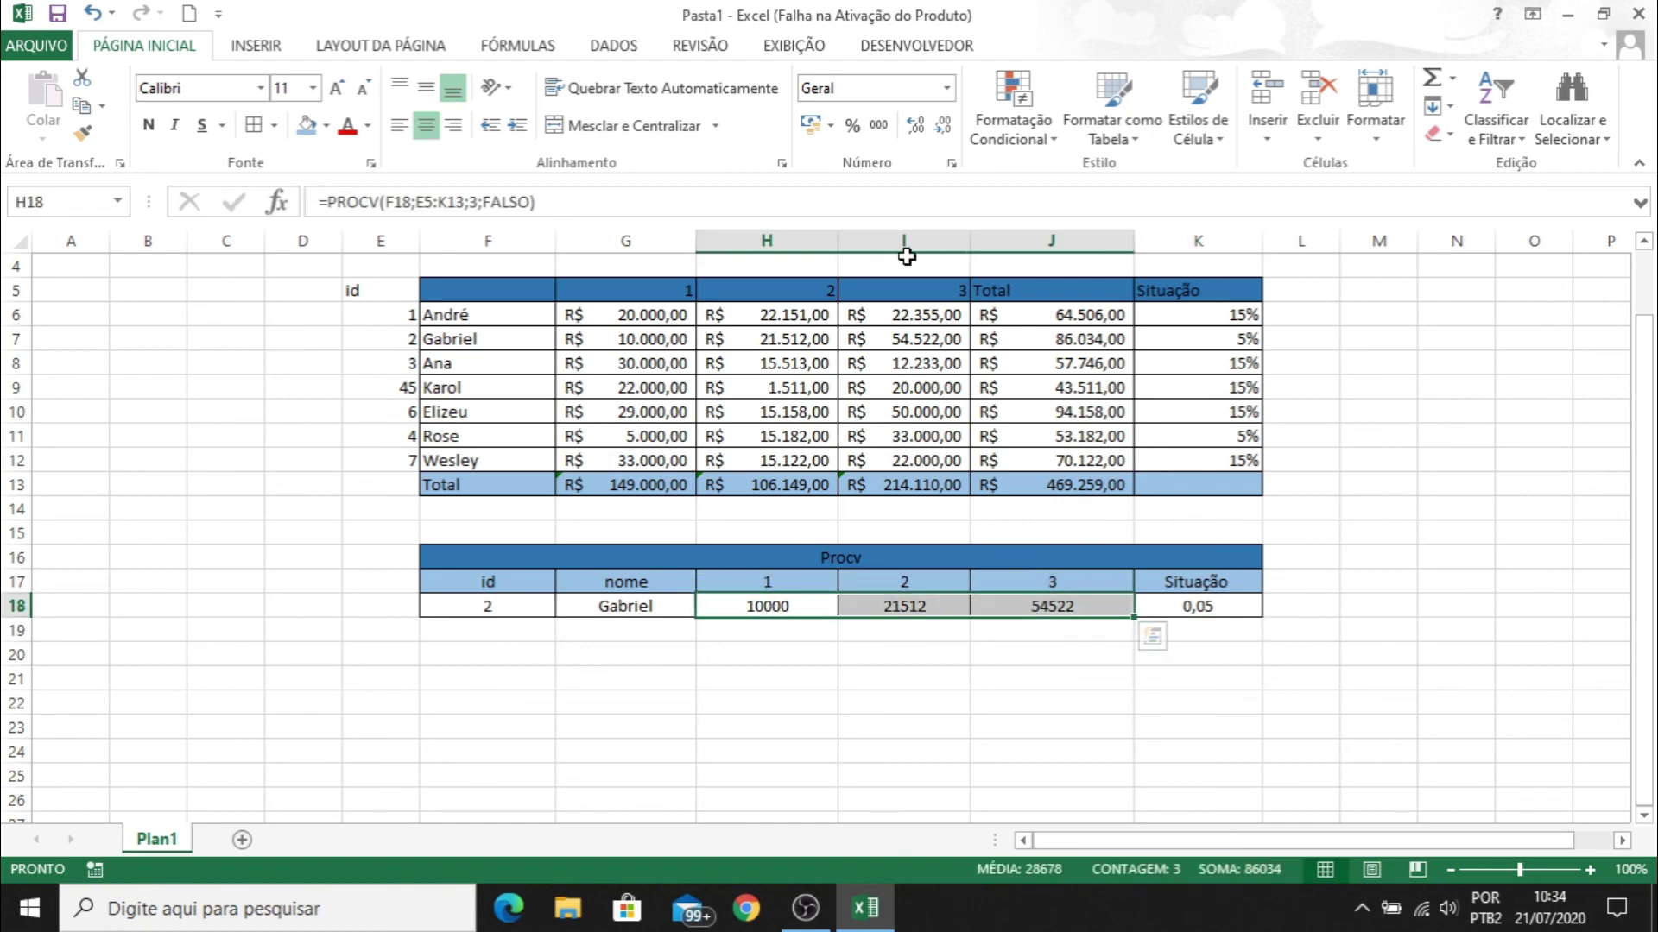
left_click(811, 126)
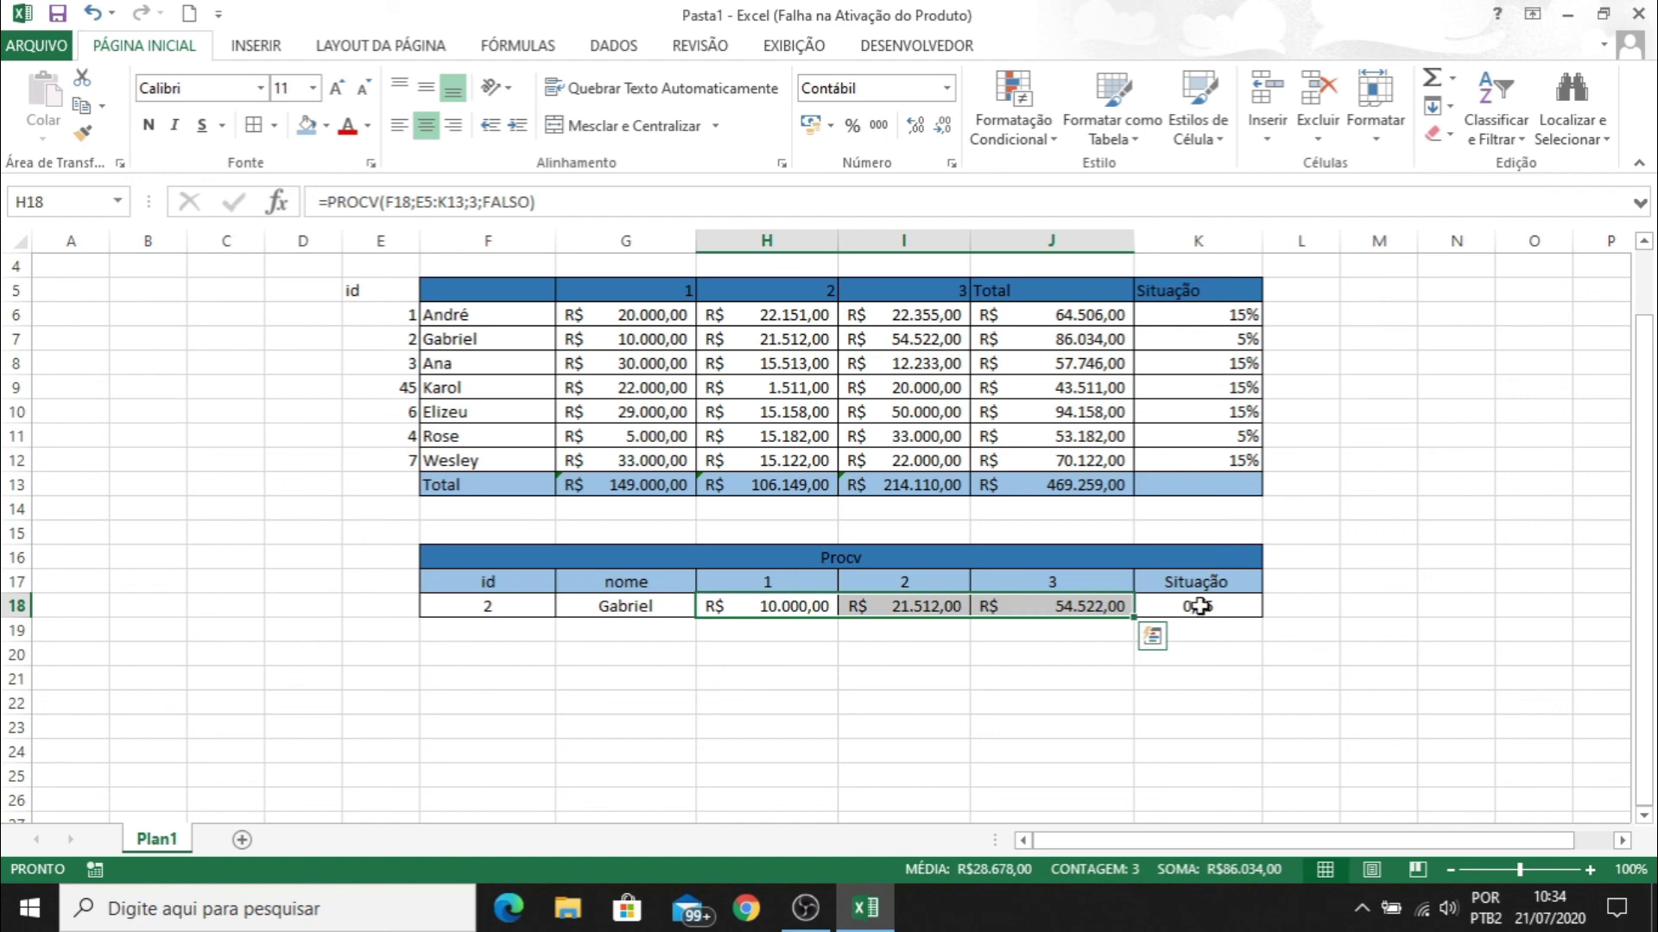
left_click(1196, 605)
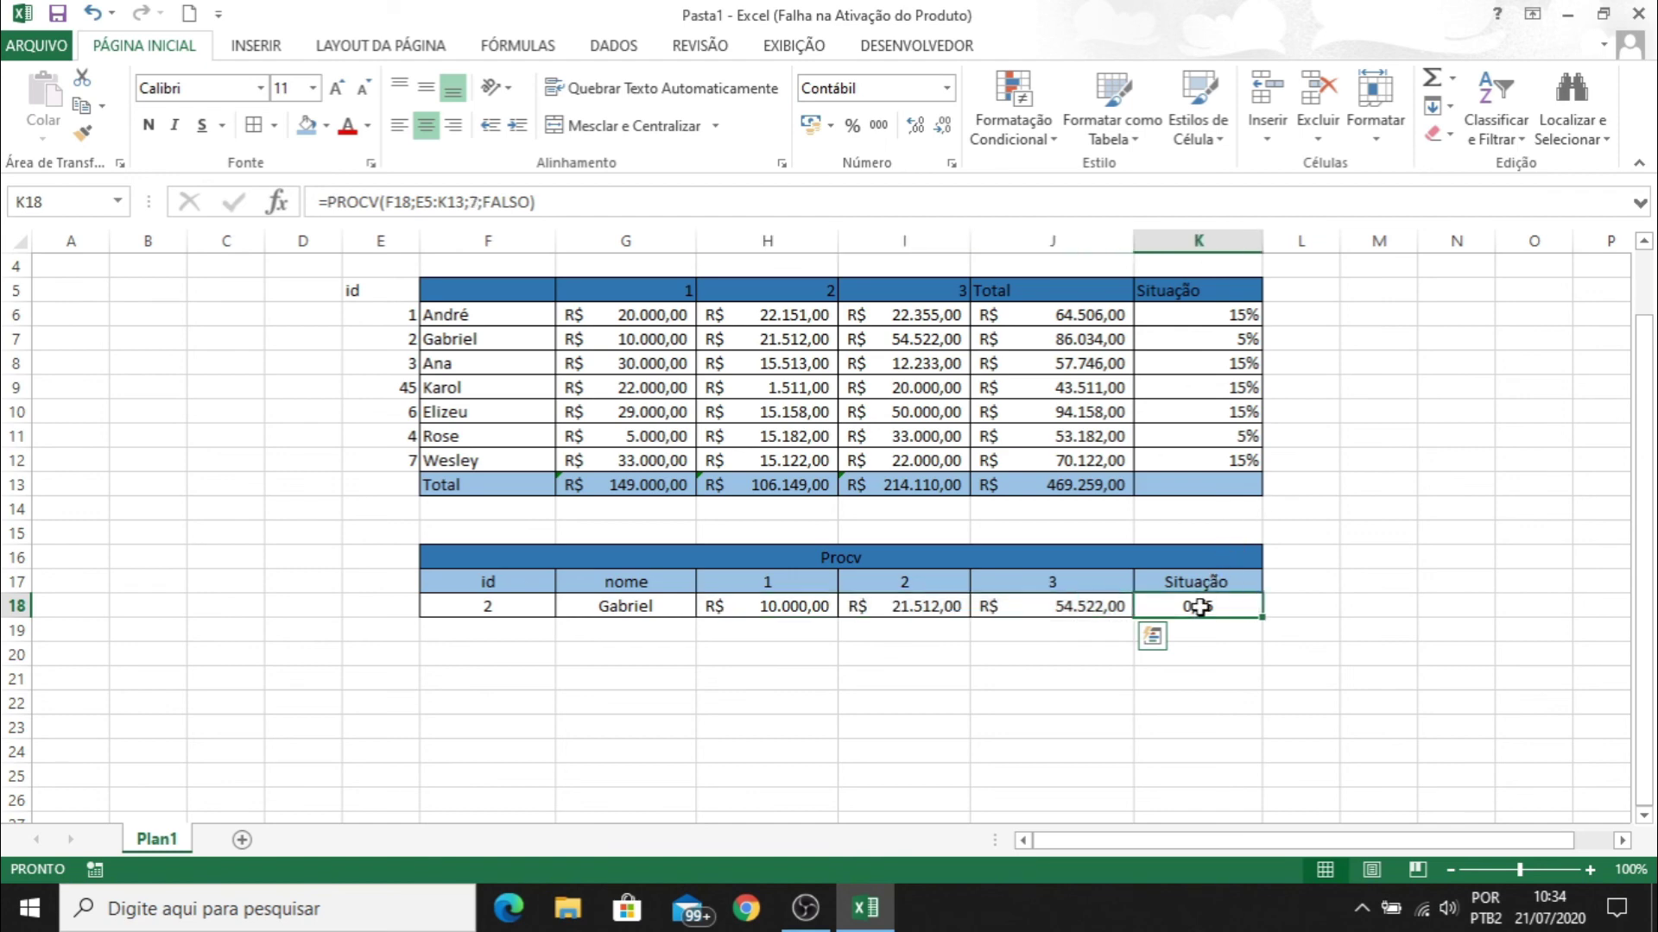
left_click(852, 126)
left_click(999, 637)
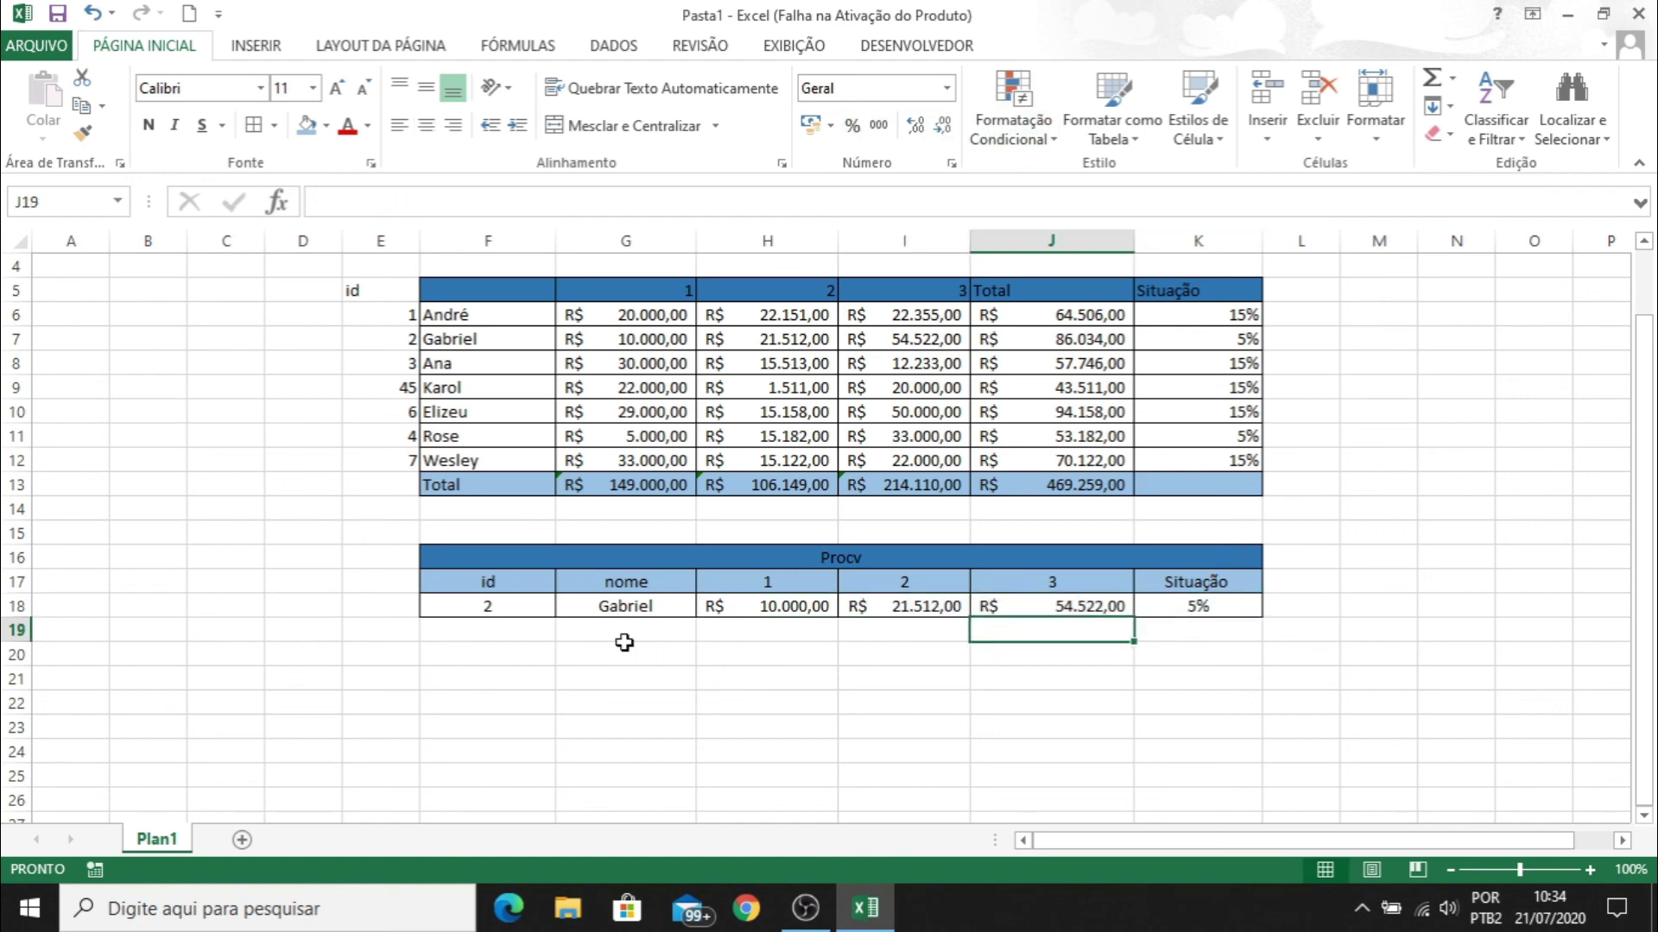
Set the lookup id in F18 to 7 to test the PROCV formulas
left_click(510, 608)
type("7")
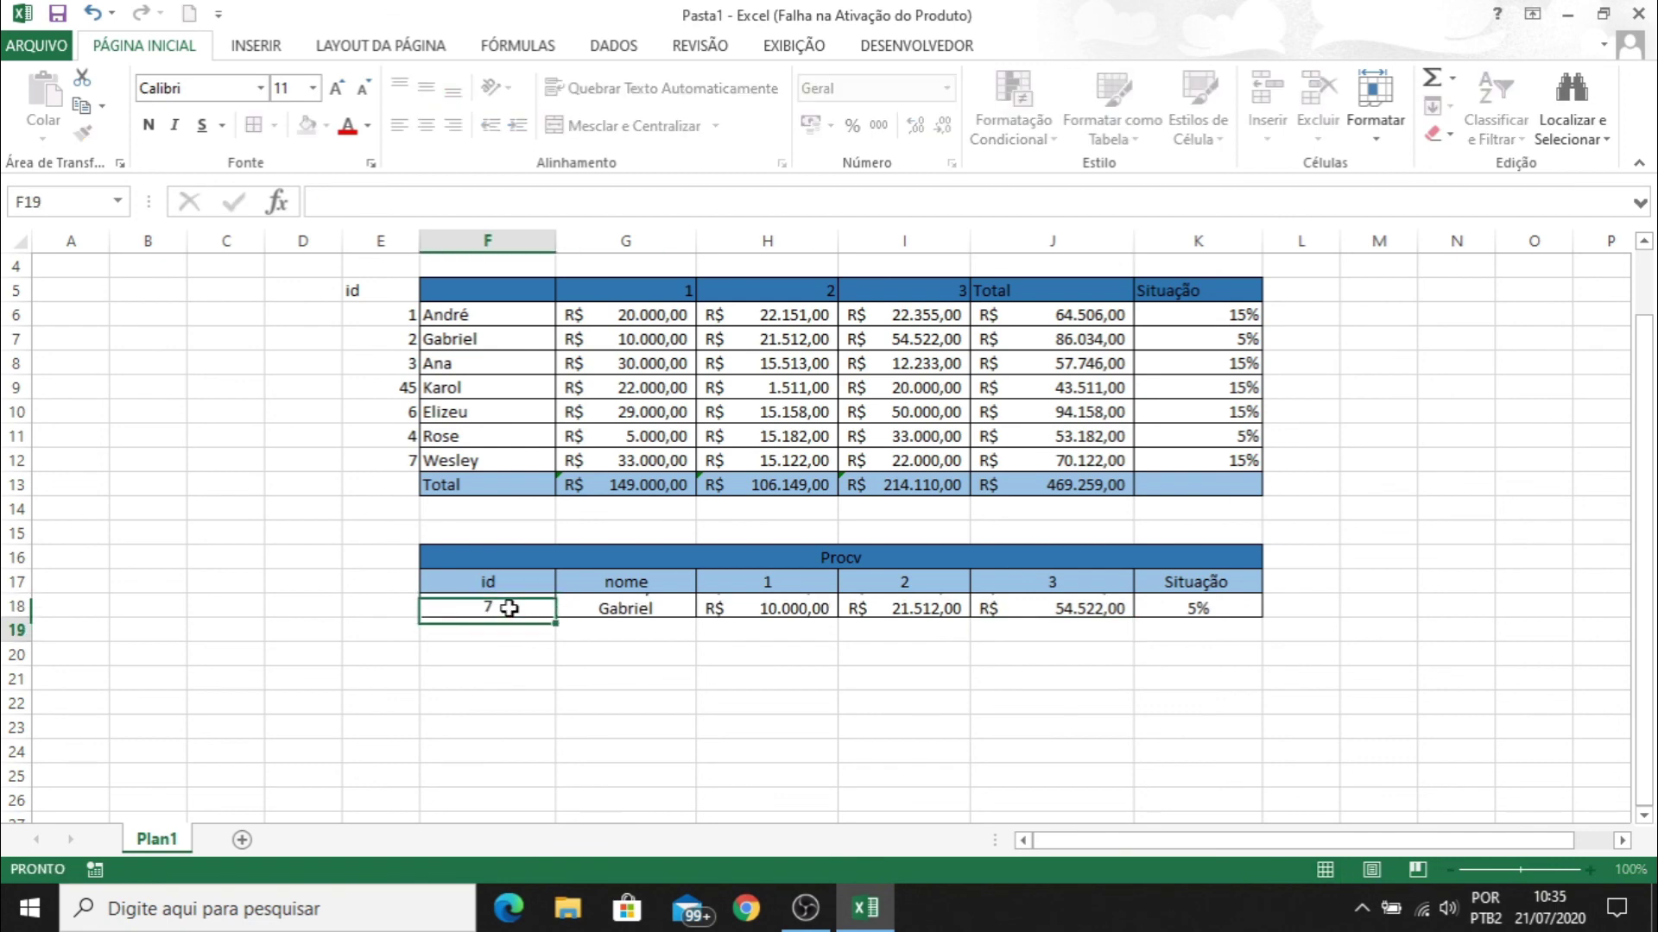
key("Return")
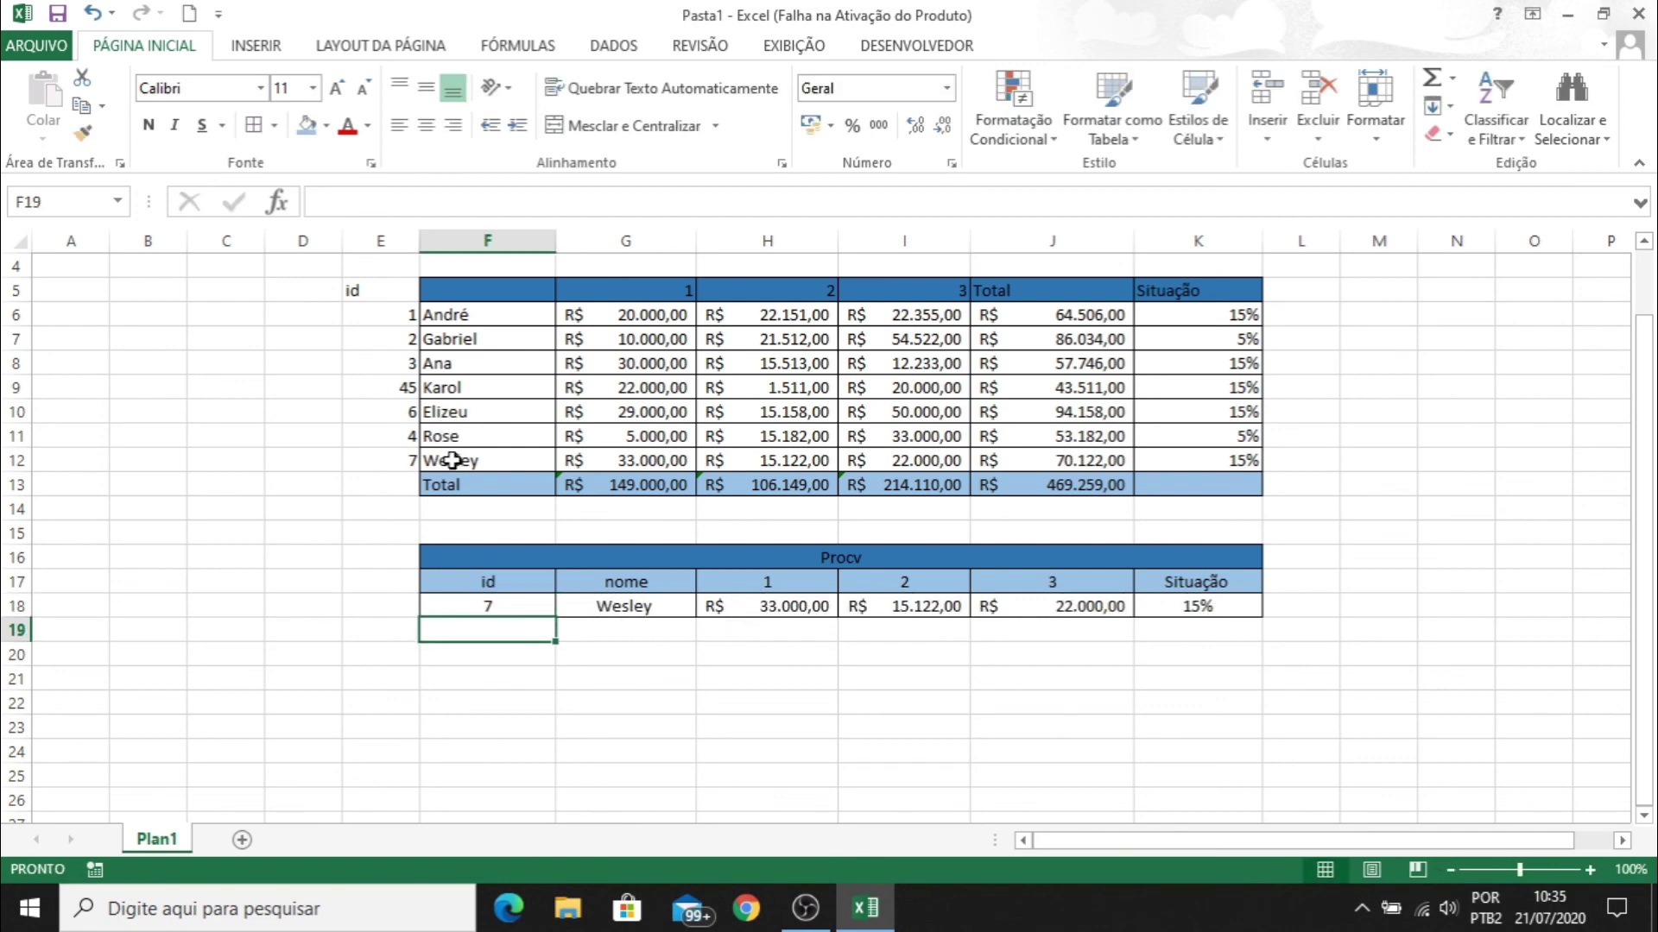
Compare table row 12's name, column 1 to 3 amounts and Situação with the Procv results in row 18
left_click_drag(451, 460, 596, 457)
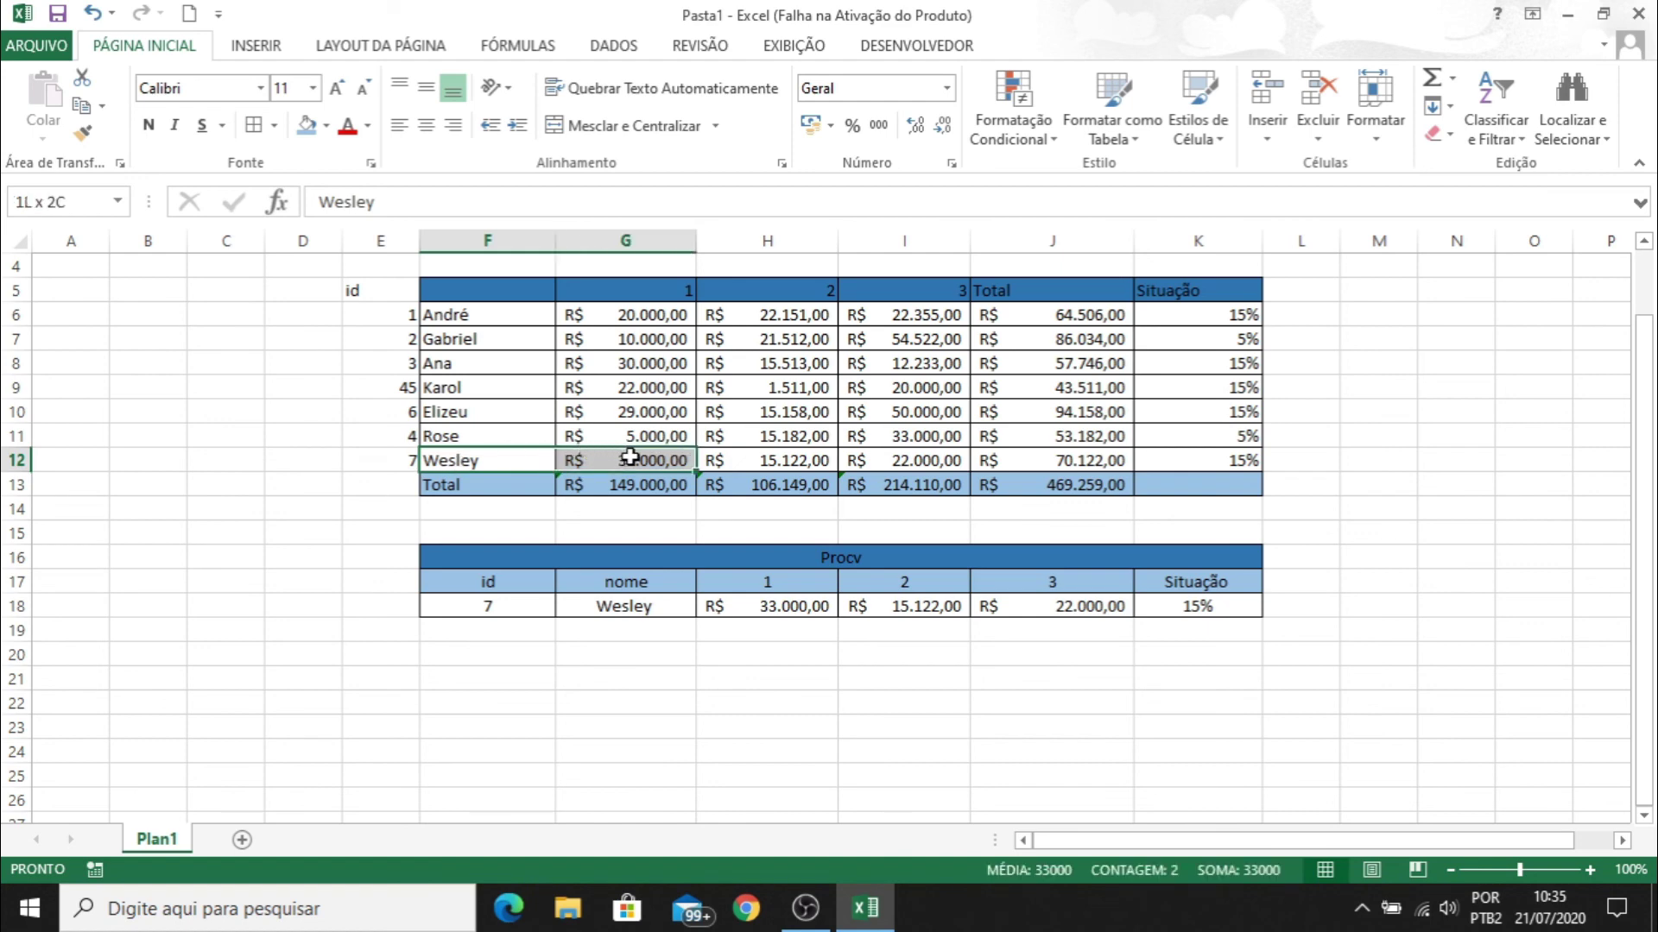
left_click_drag(706, 459, 933, 461)
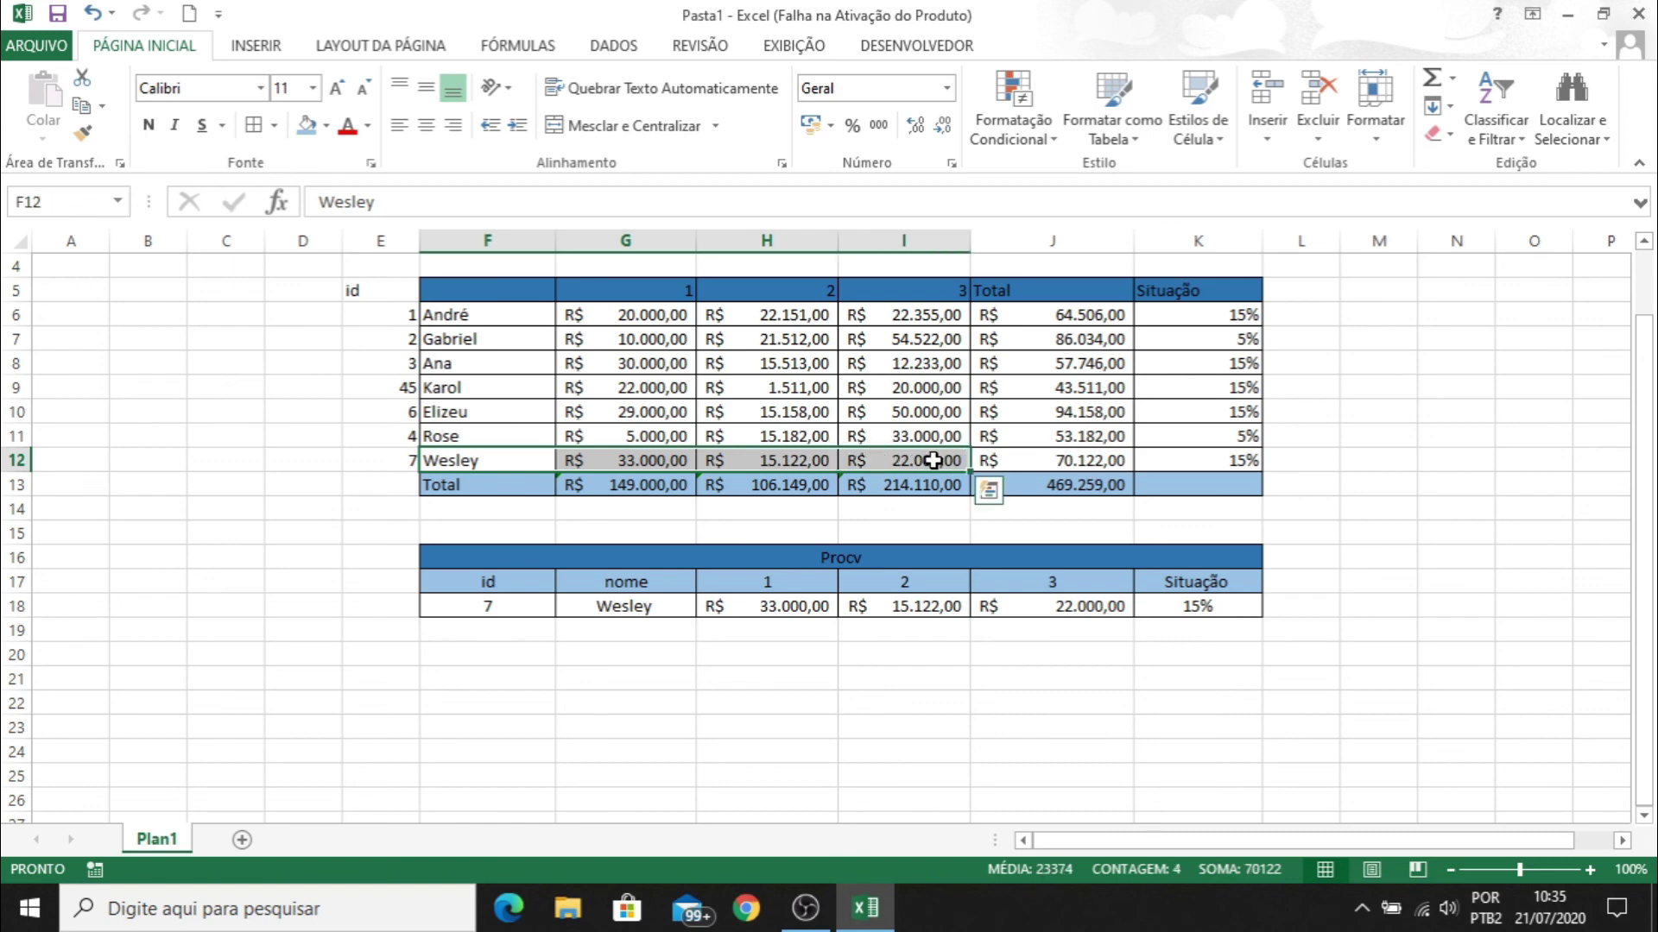
left_click(1185, 462, "ctrl")
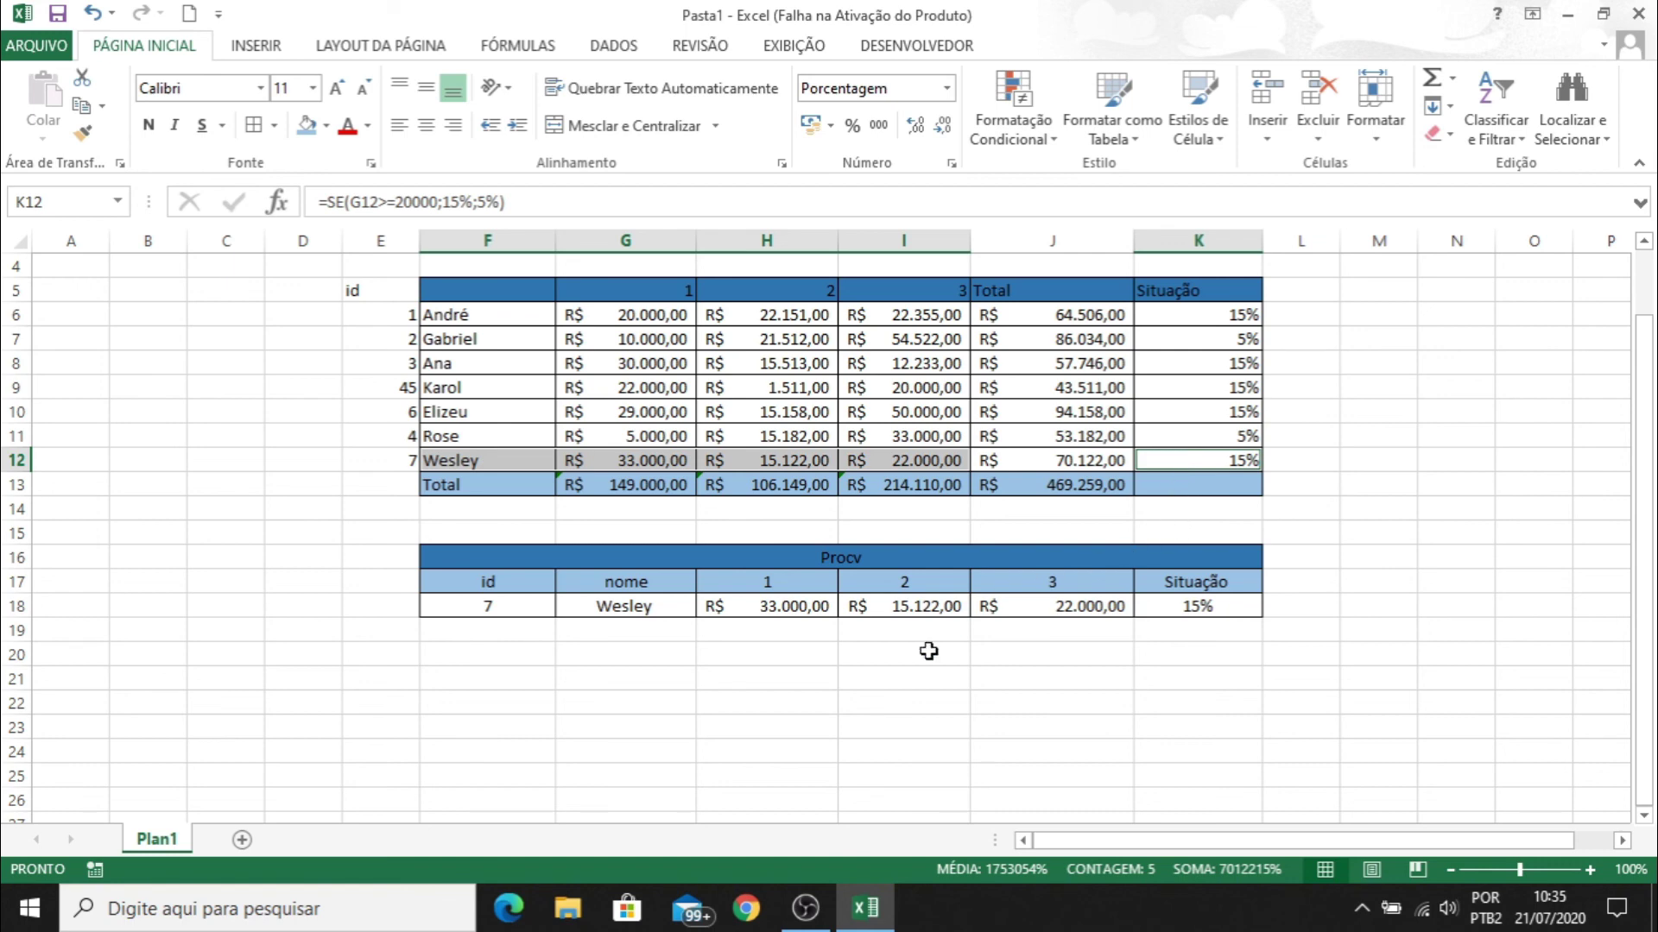
left_click(905, 676)
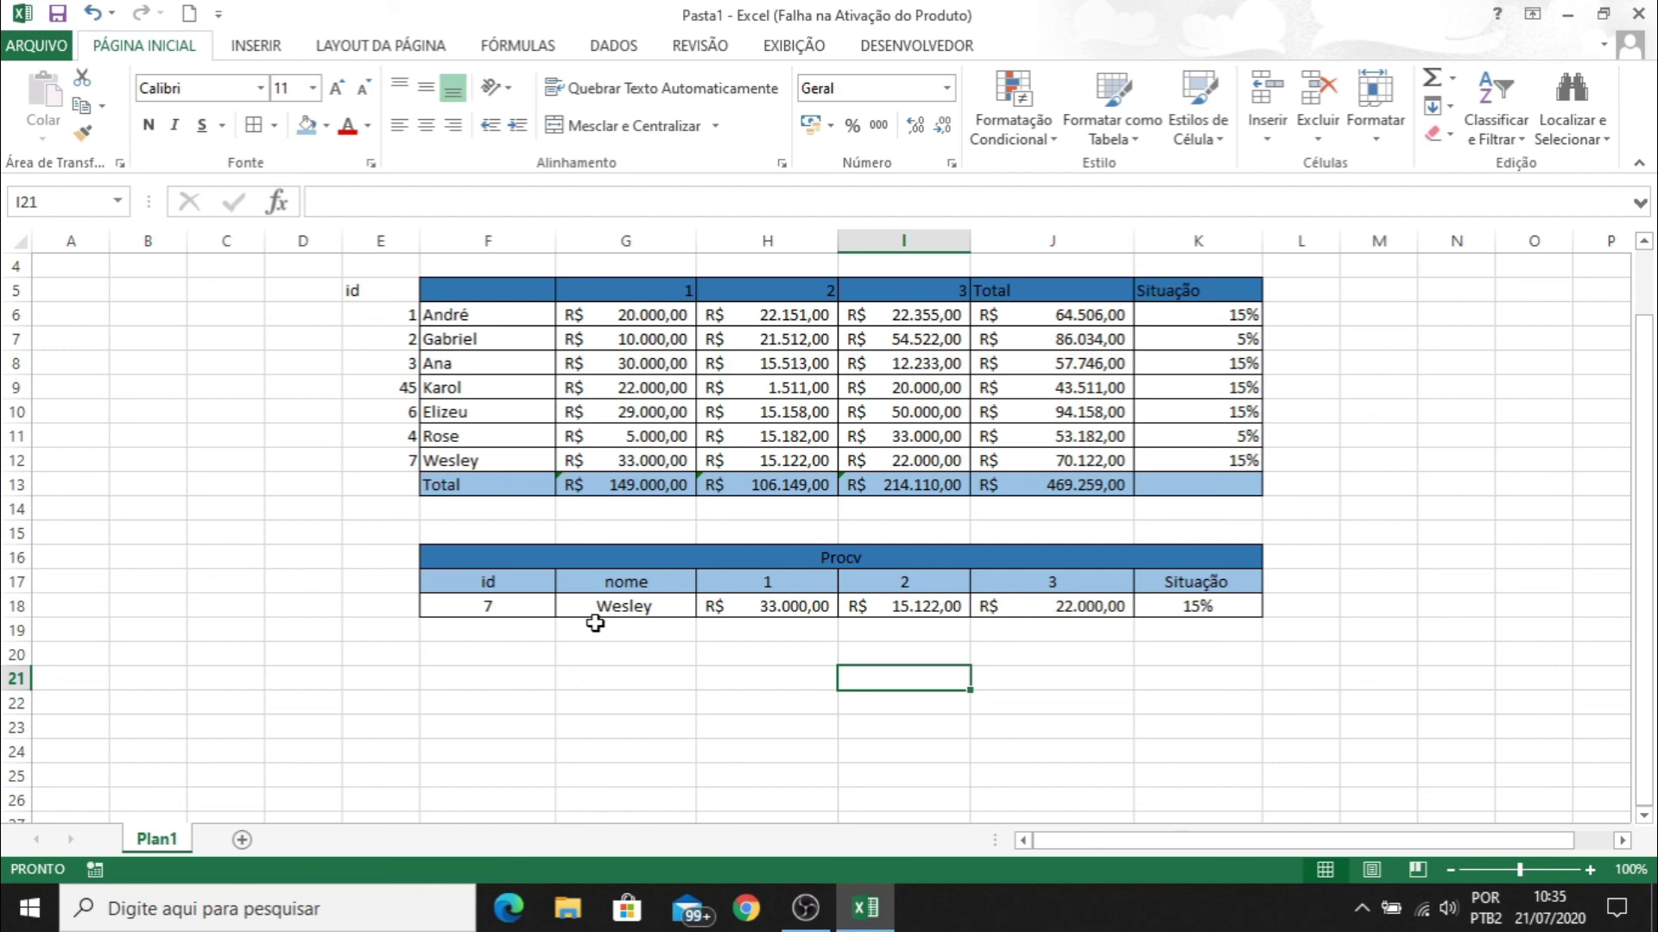
left_click(595, 625)
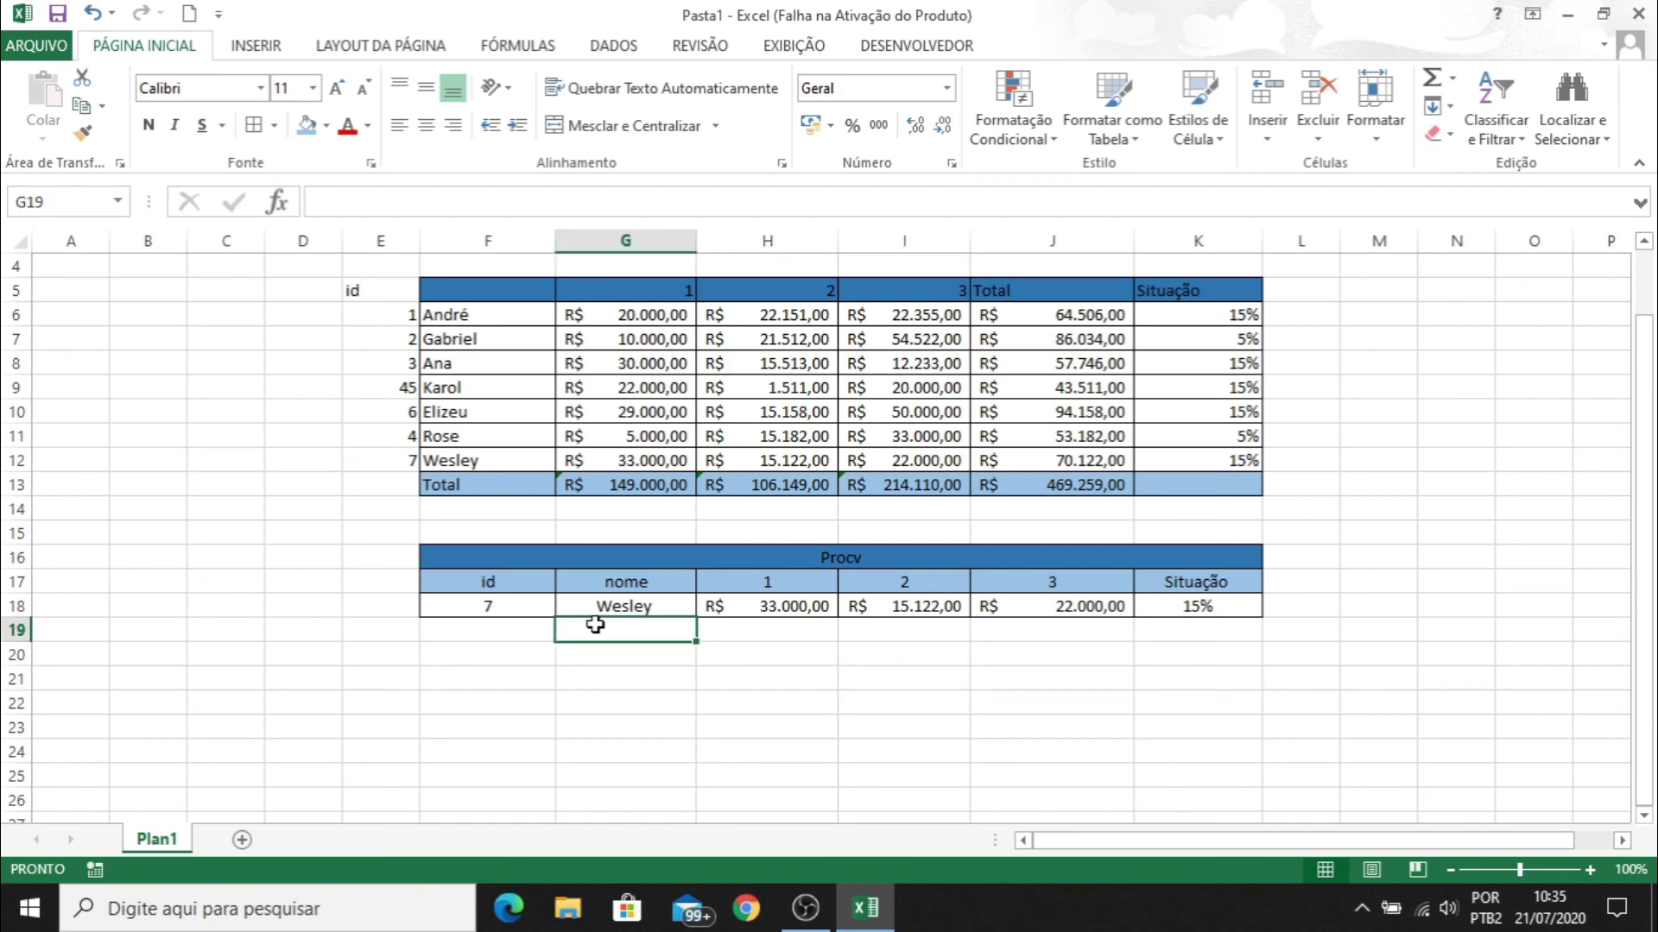
left_click(768, 650)
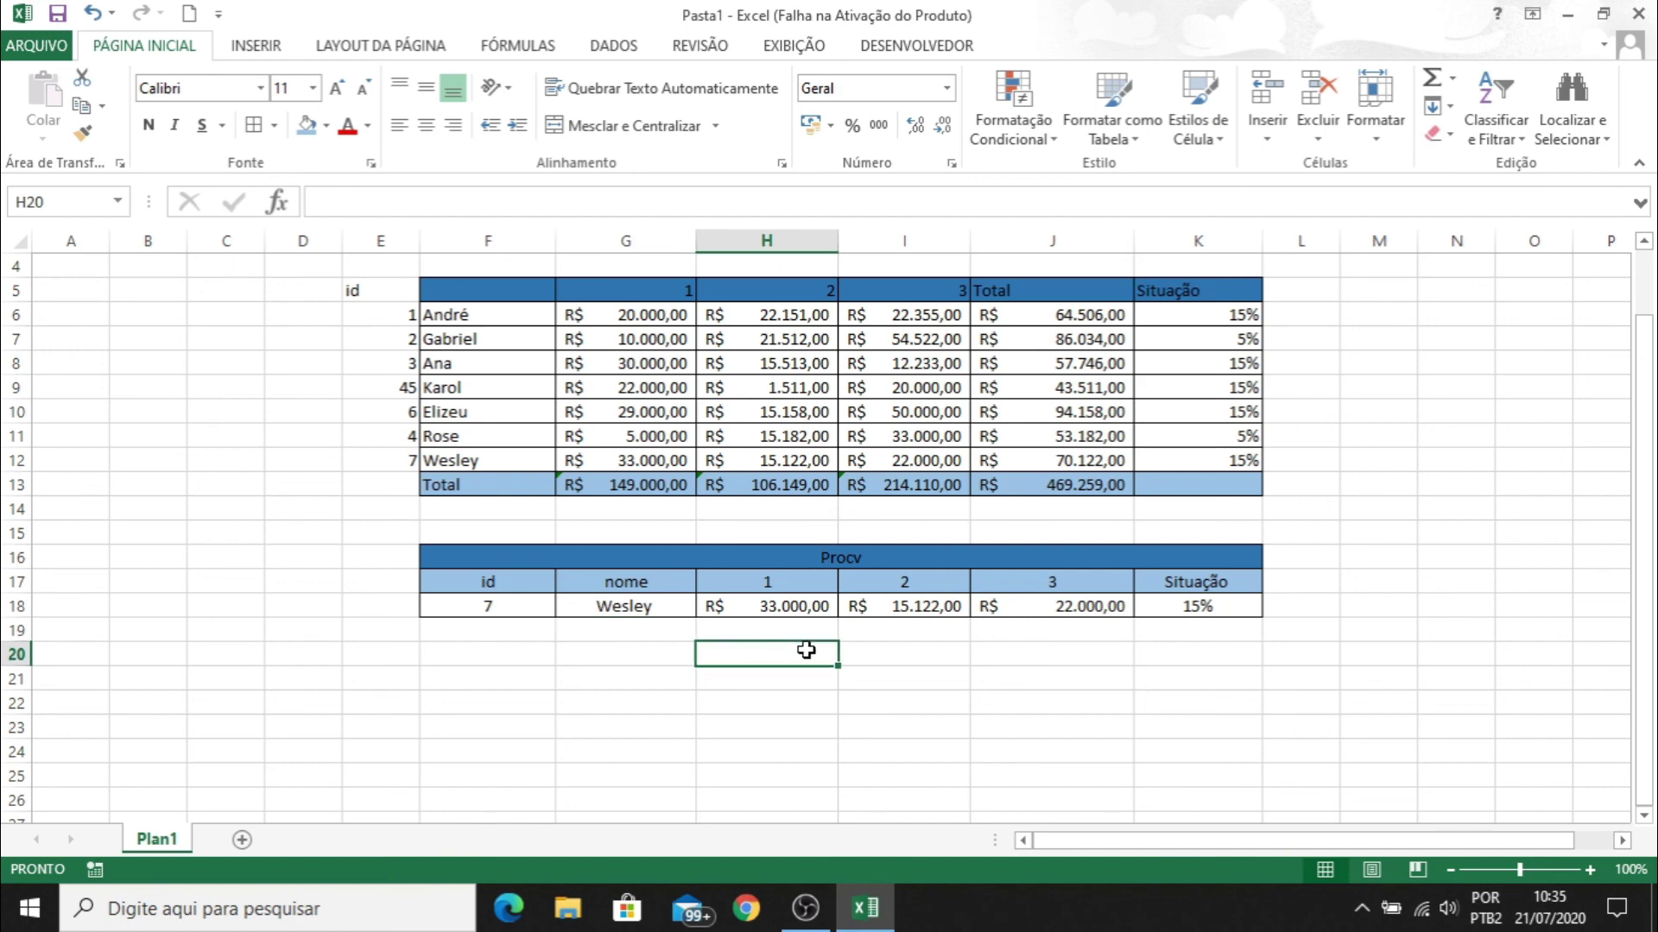
left_click(881, 632)
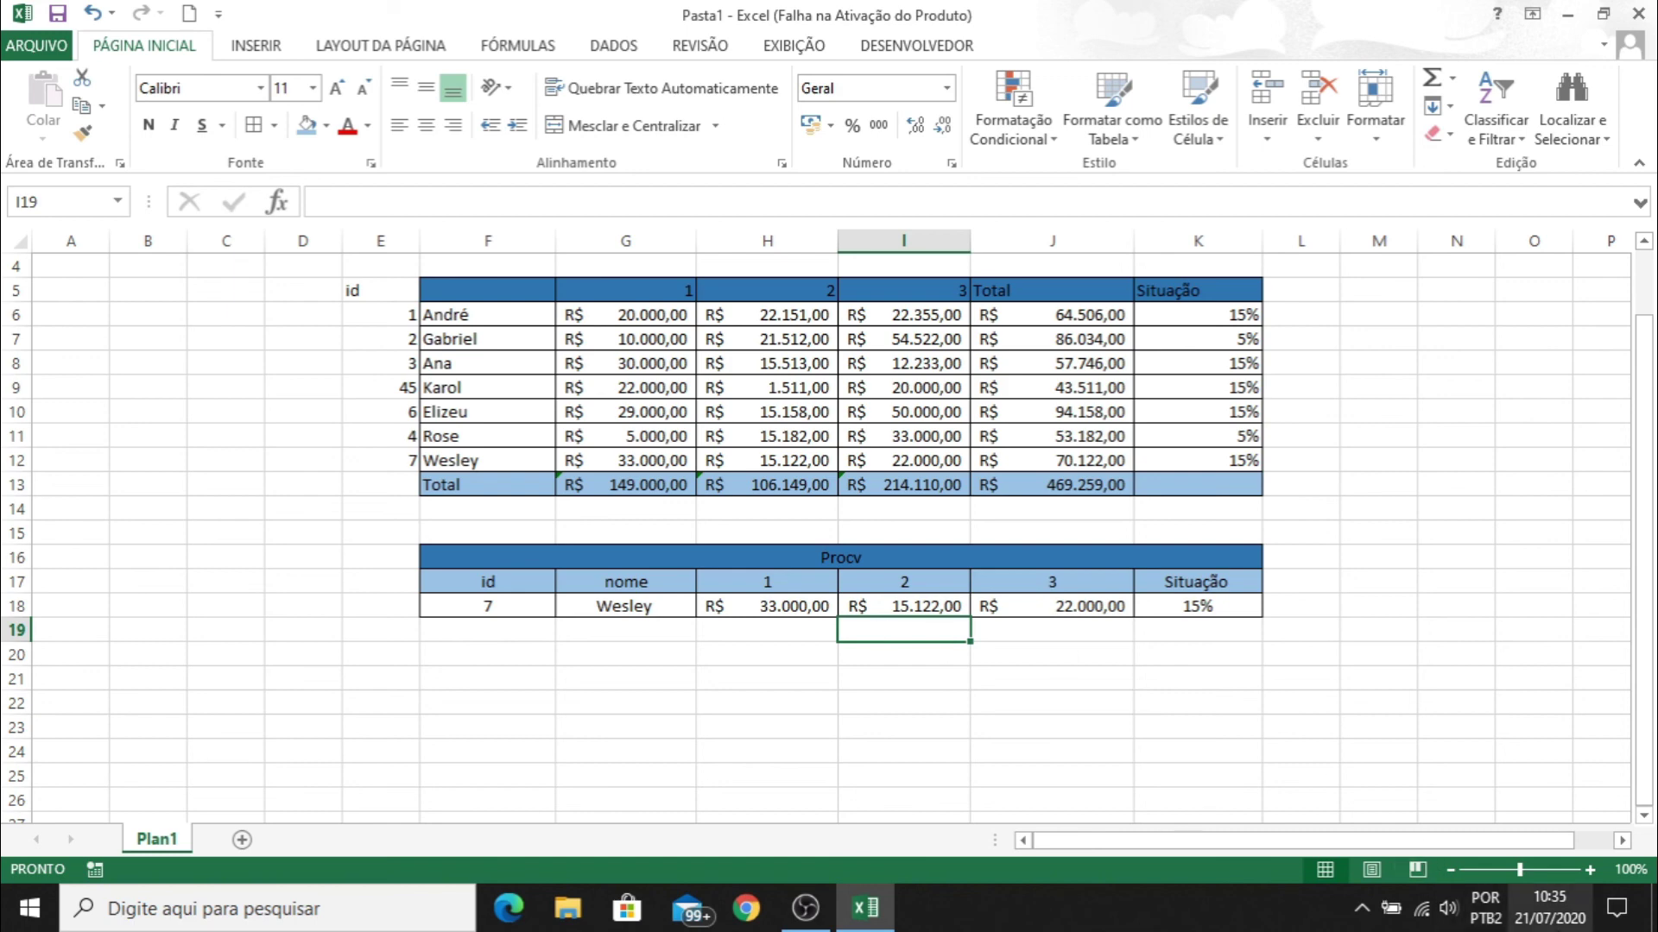
Look up Sunday 26 July 2020 in the system calendar, then return to the worksheet
left_click(1547, 910)
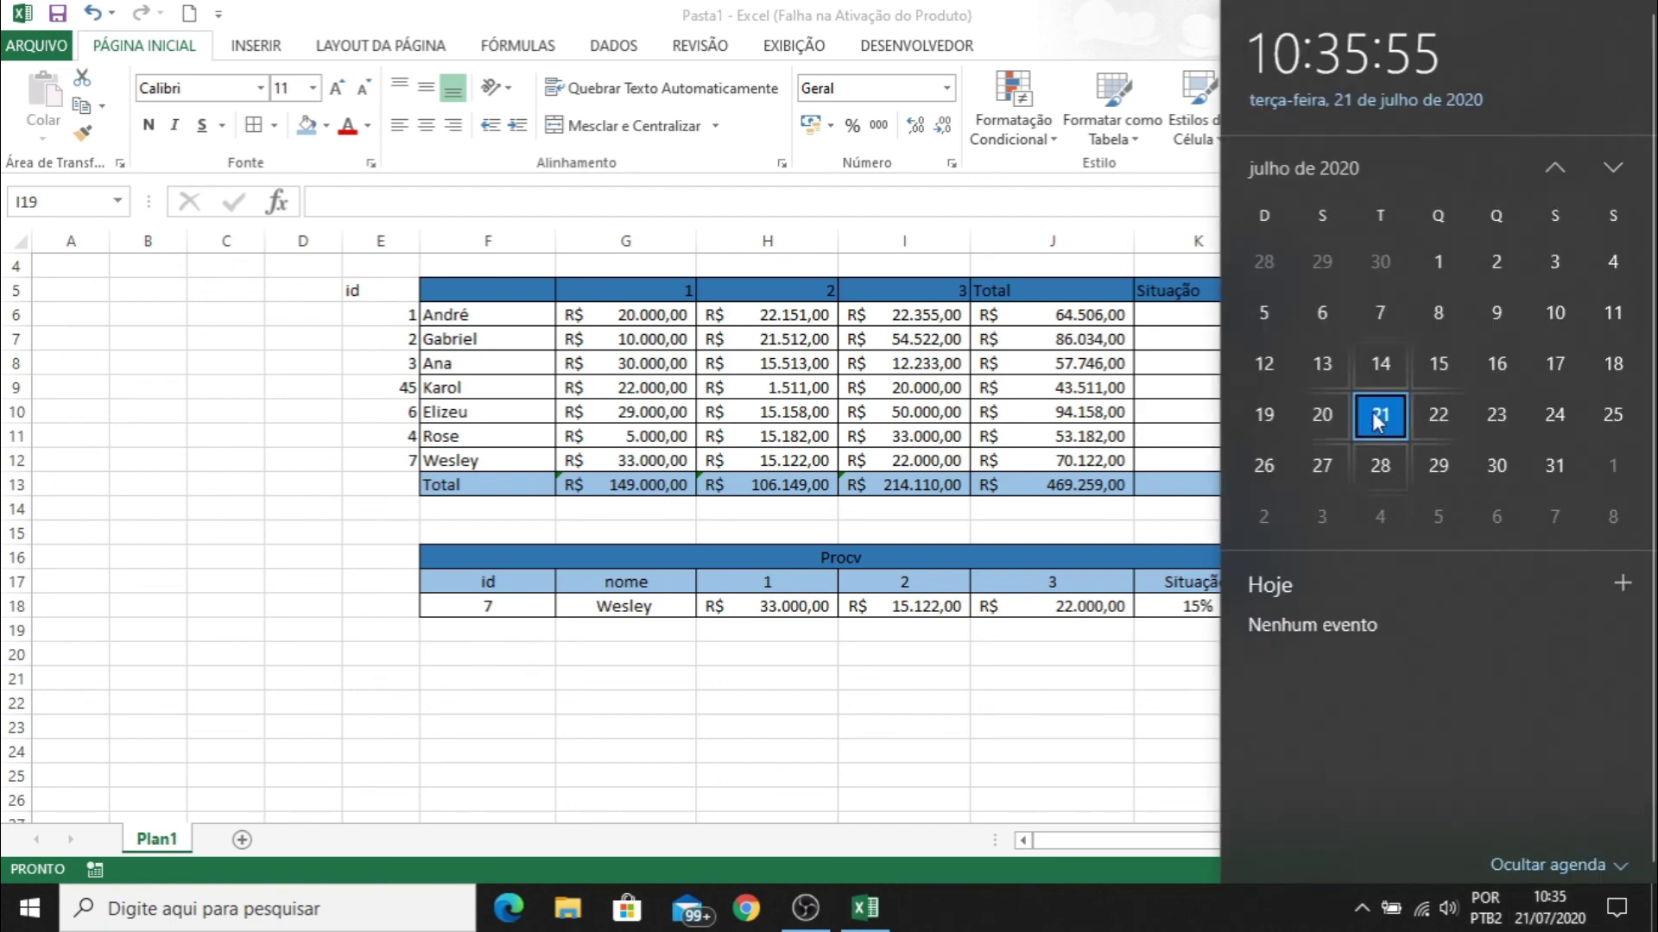
left_click(1263, 469)
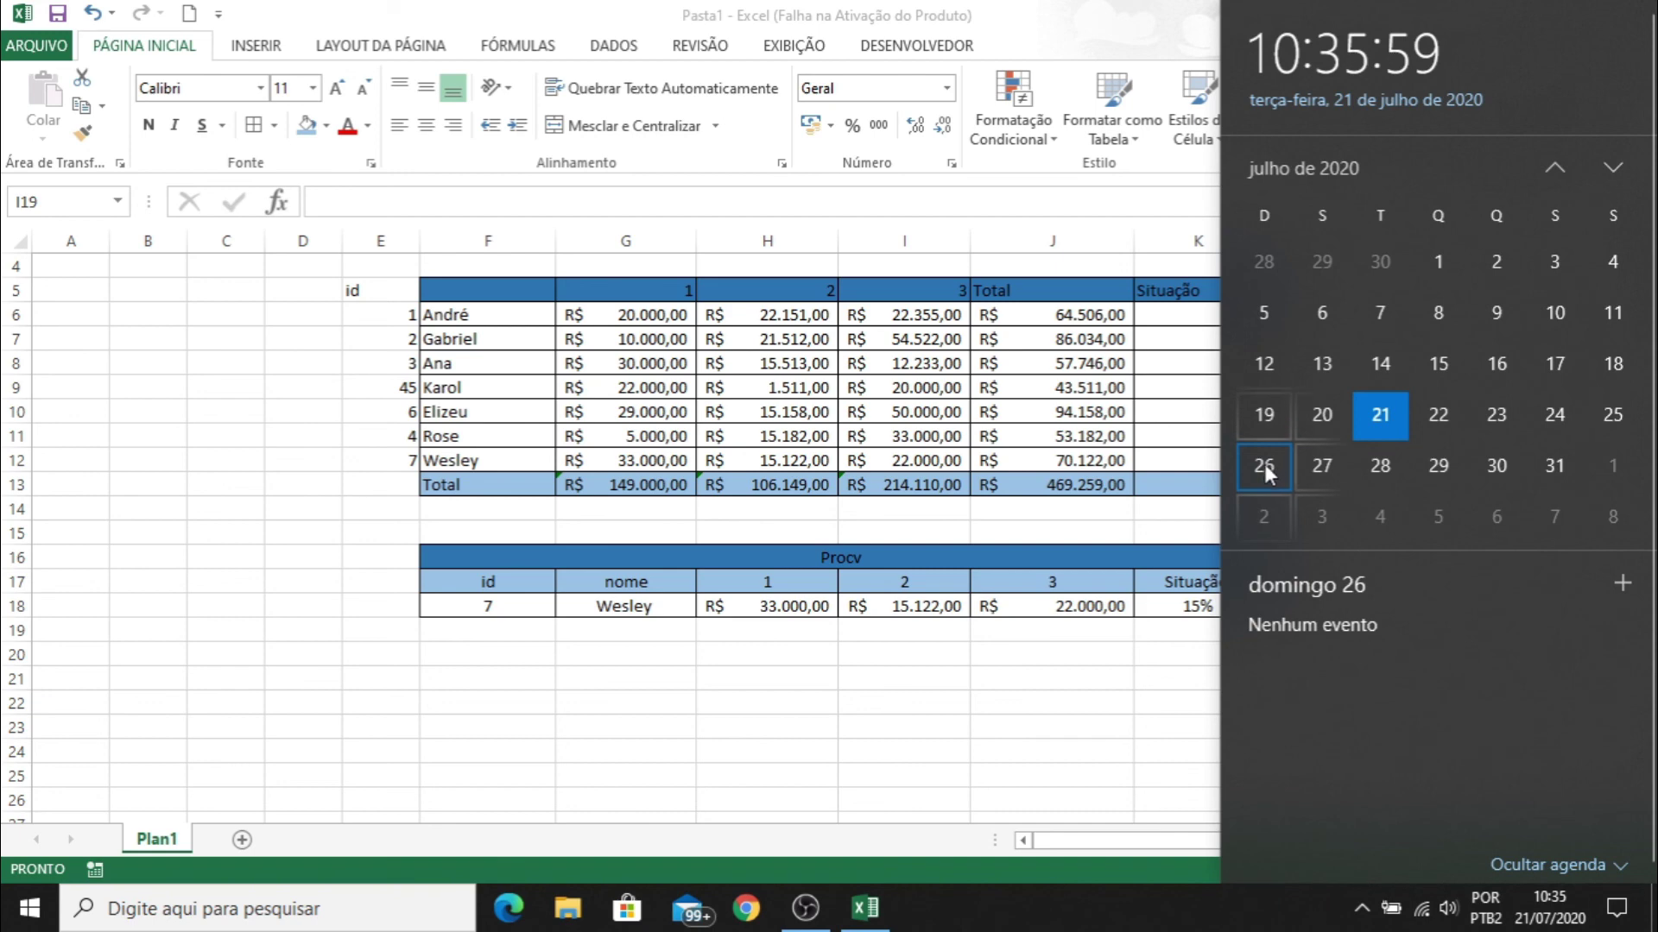
left_click(1096, 651)
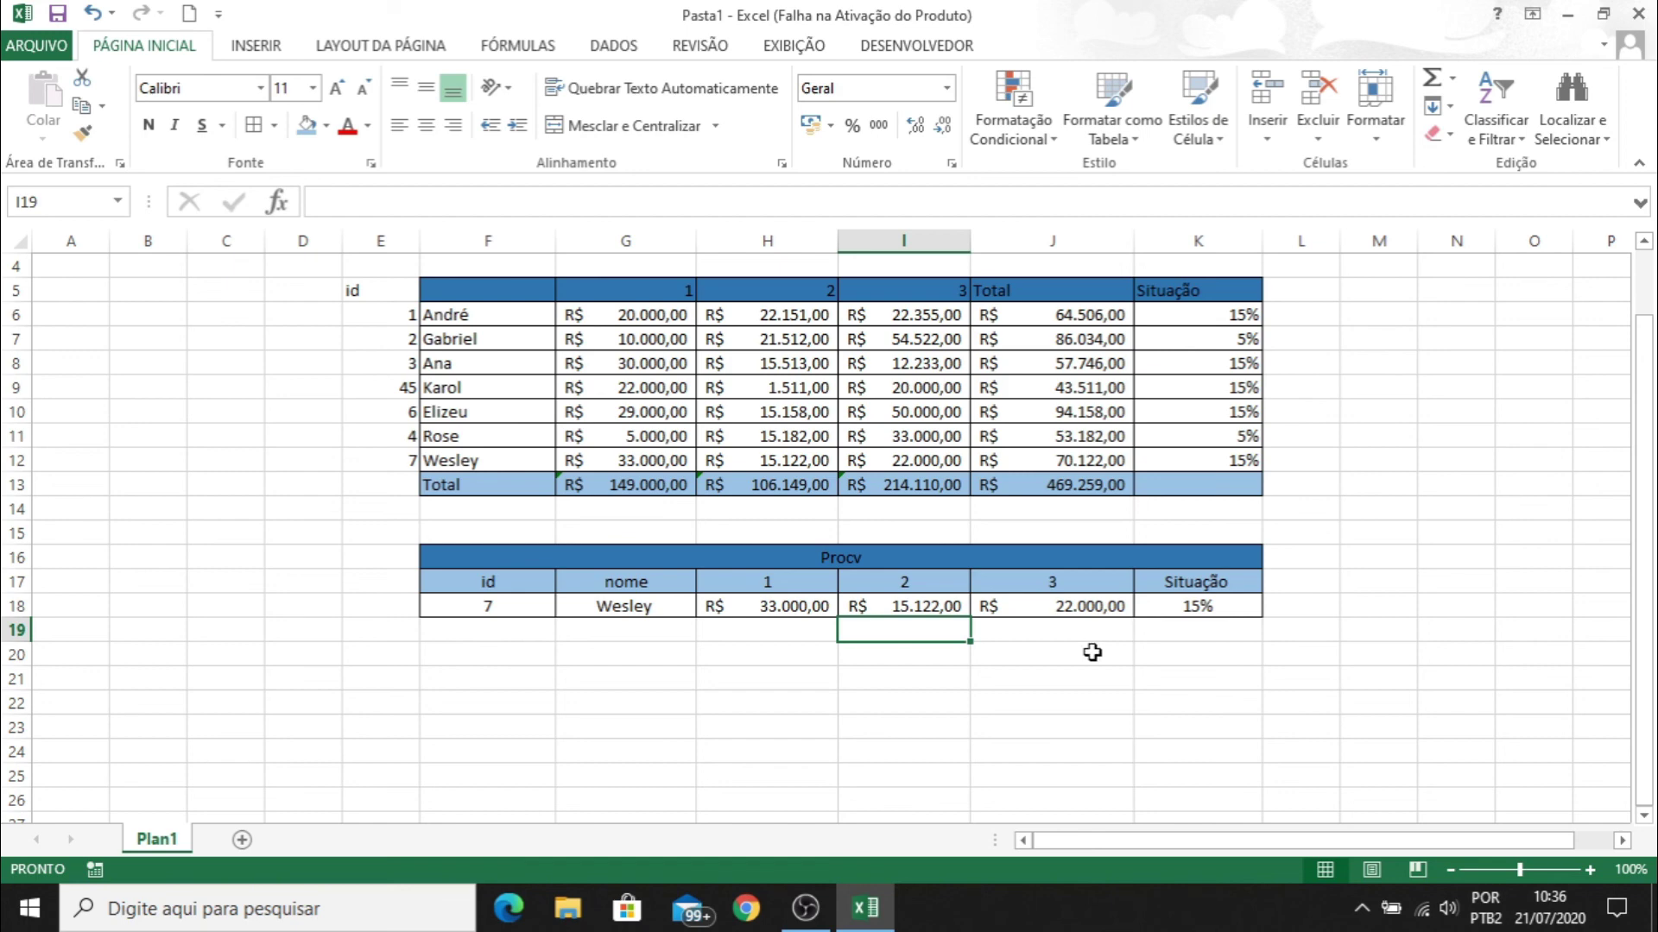
left_click_drag(1004, 647, 527, 552)
left_click_drag(330, 388, 606, 573)
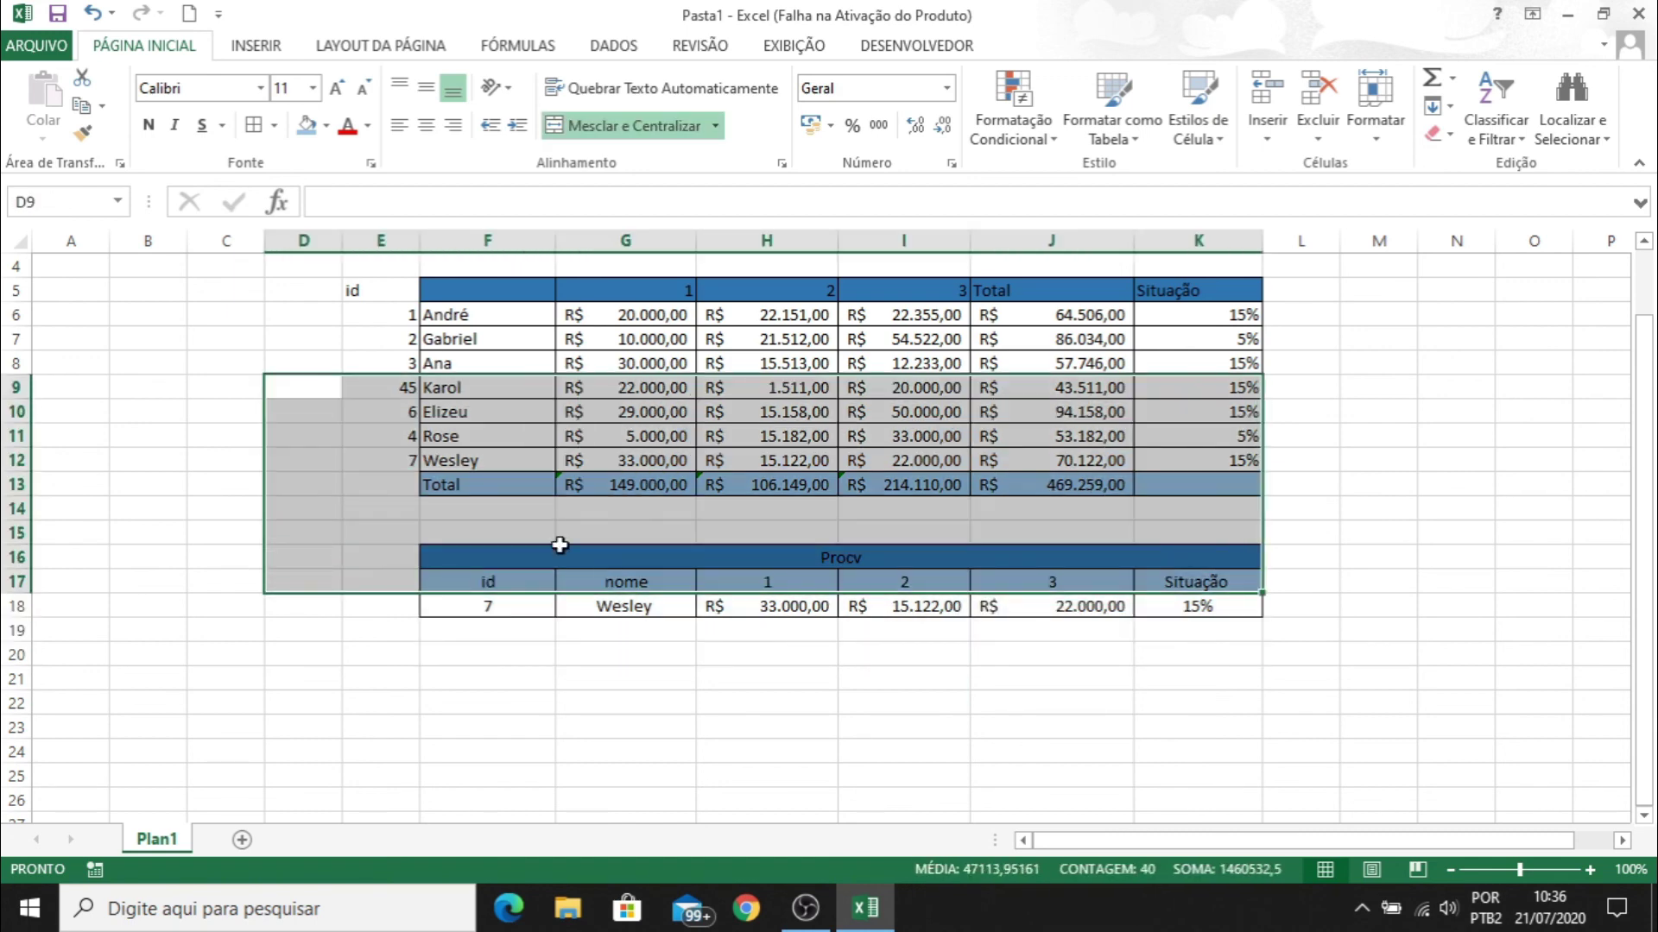
left_click(360, 488)
Centre the id column cells E5:E13 horizontally and apply all borders to them
left_click_drag(380, 290, 382, 483)
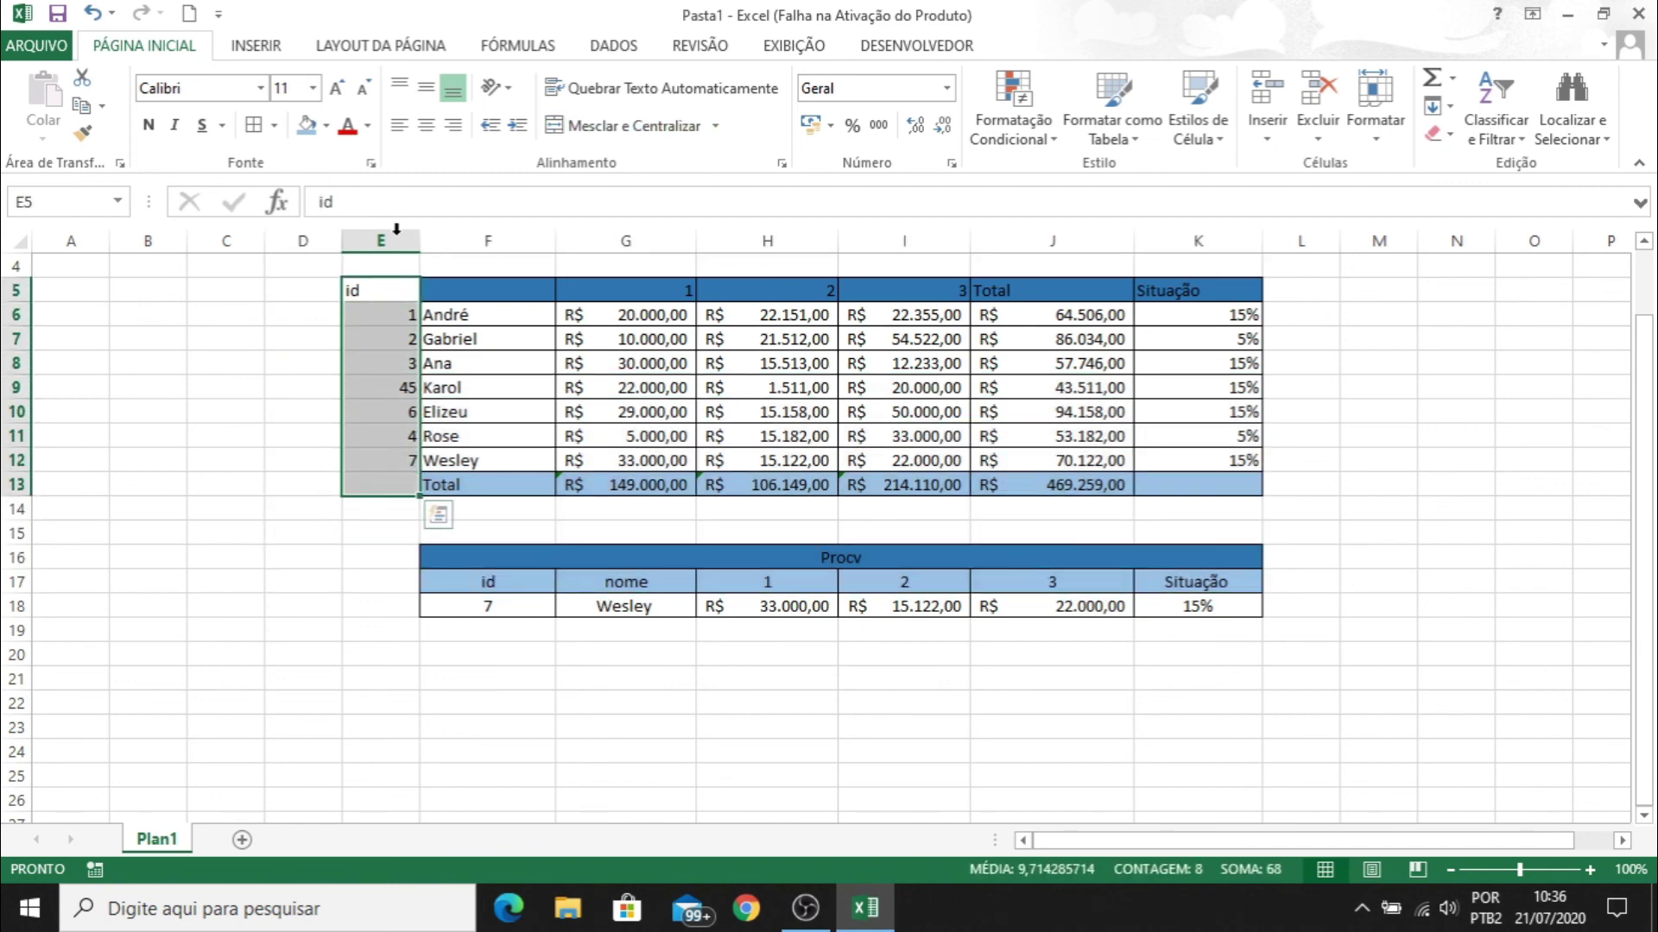
left_click(426, 131)
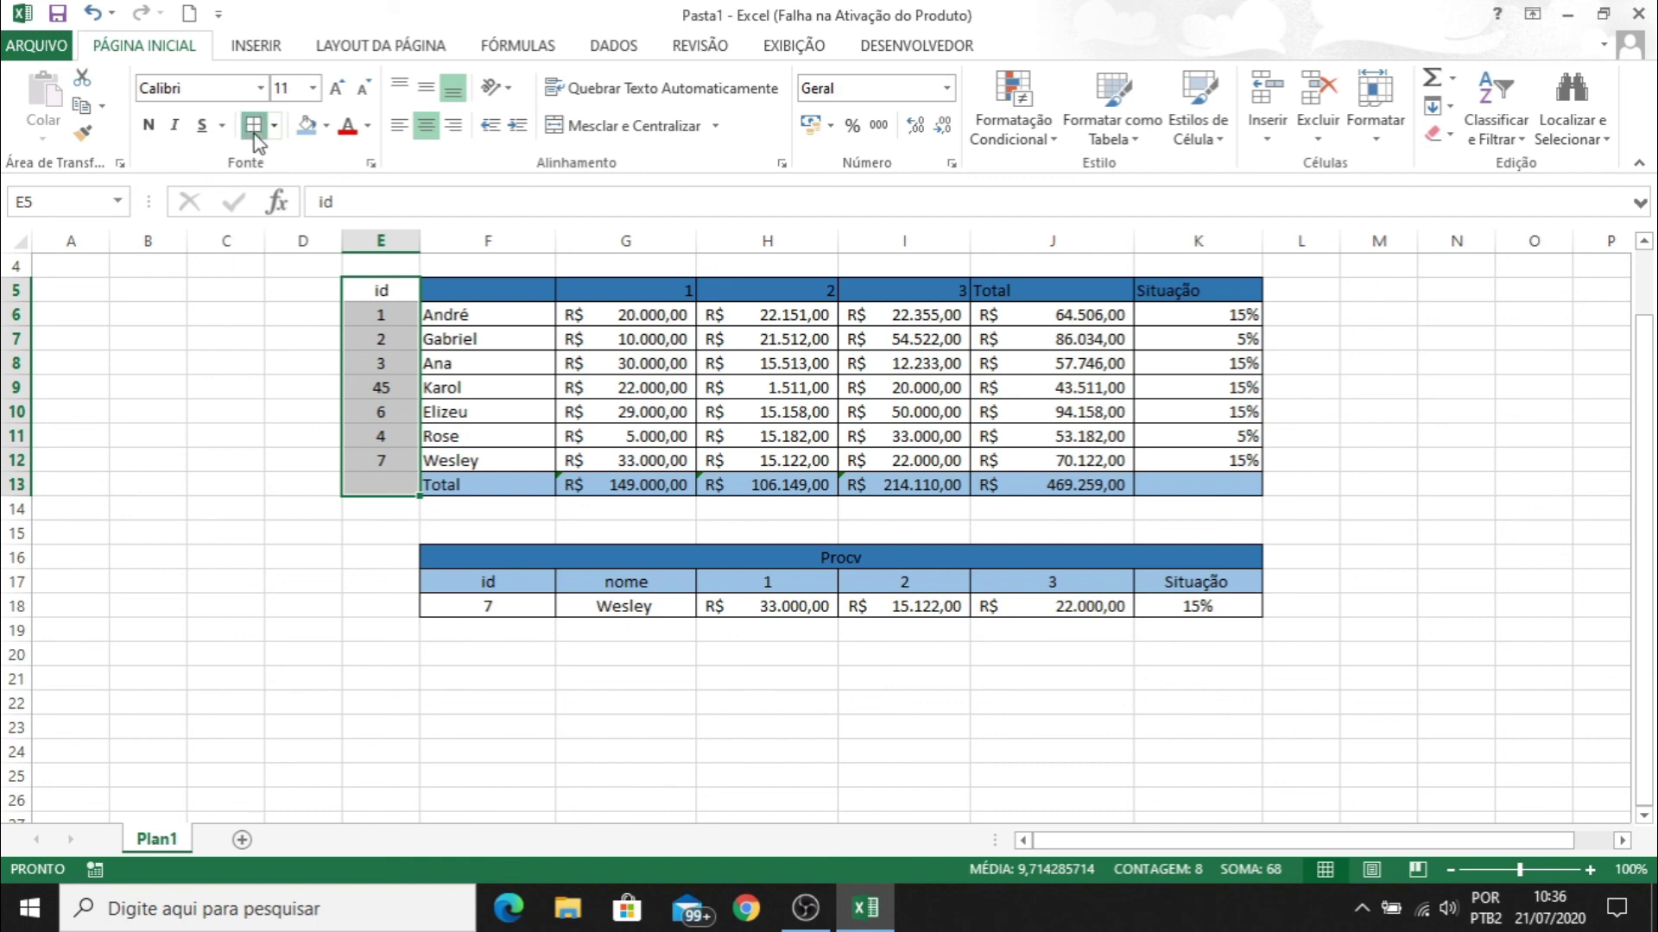
left_click(402, 288)
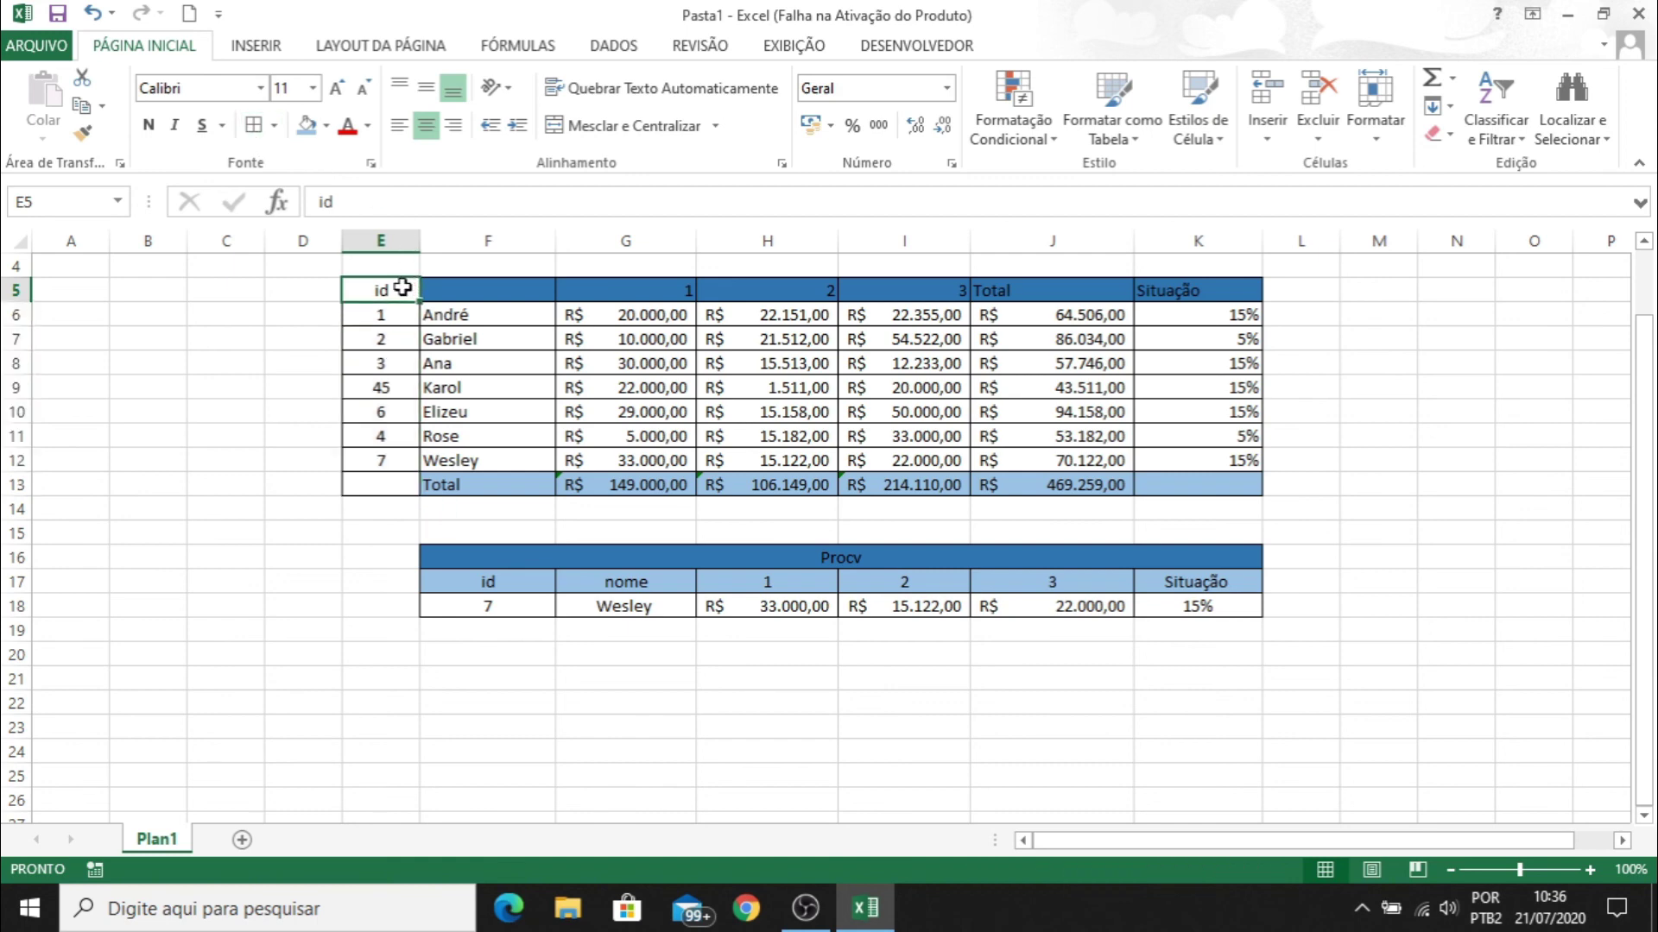
Fill the header cells E5:F5 with the dark blue theme colour used in the table's header row
left_click(453, 290)
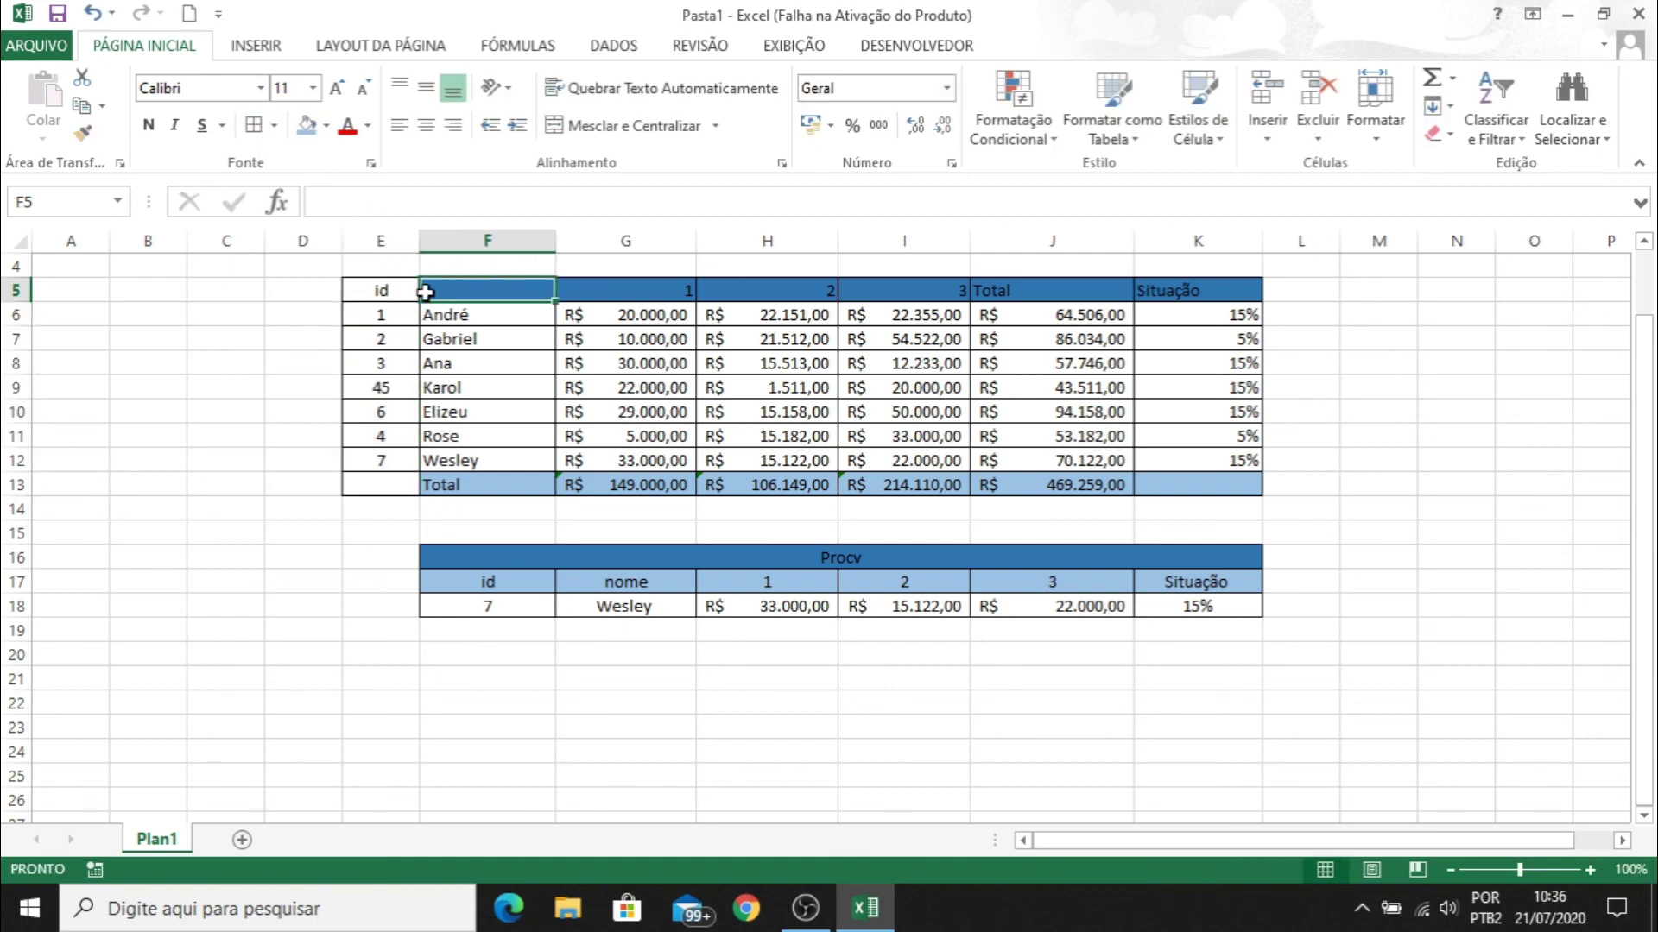
left_click_drag(426, 291, 399, 289)
left_click(326, 125)
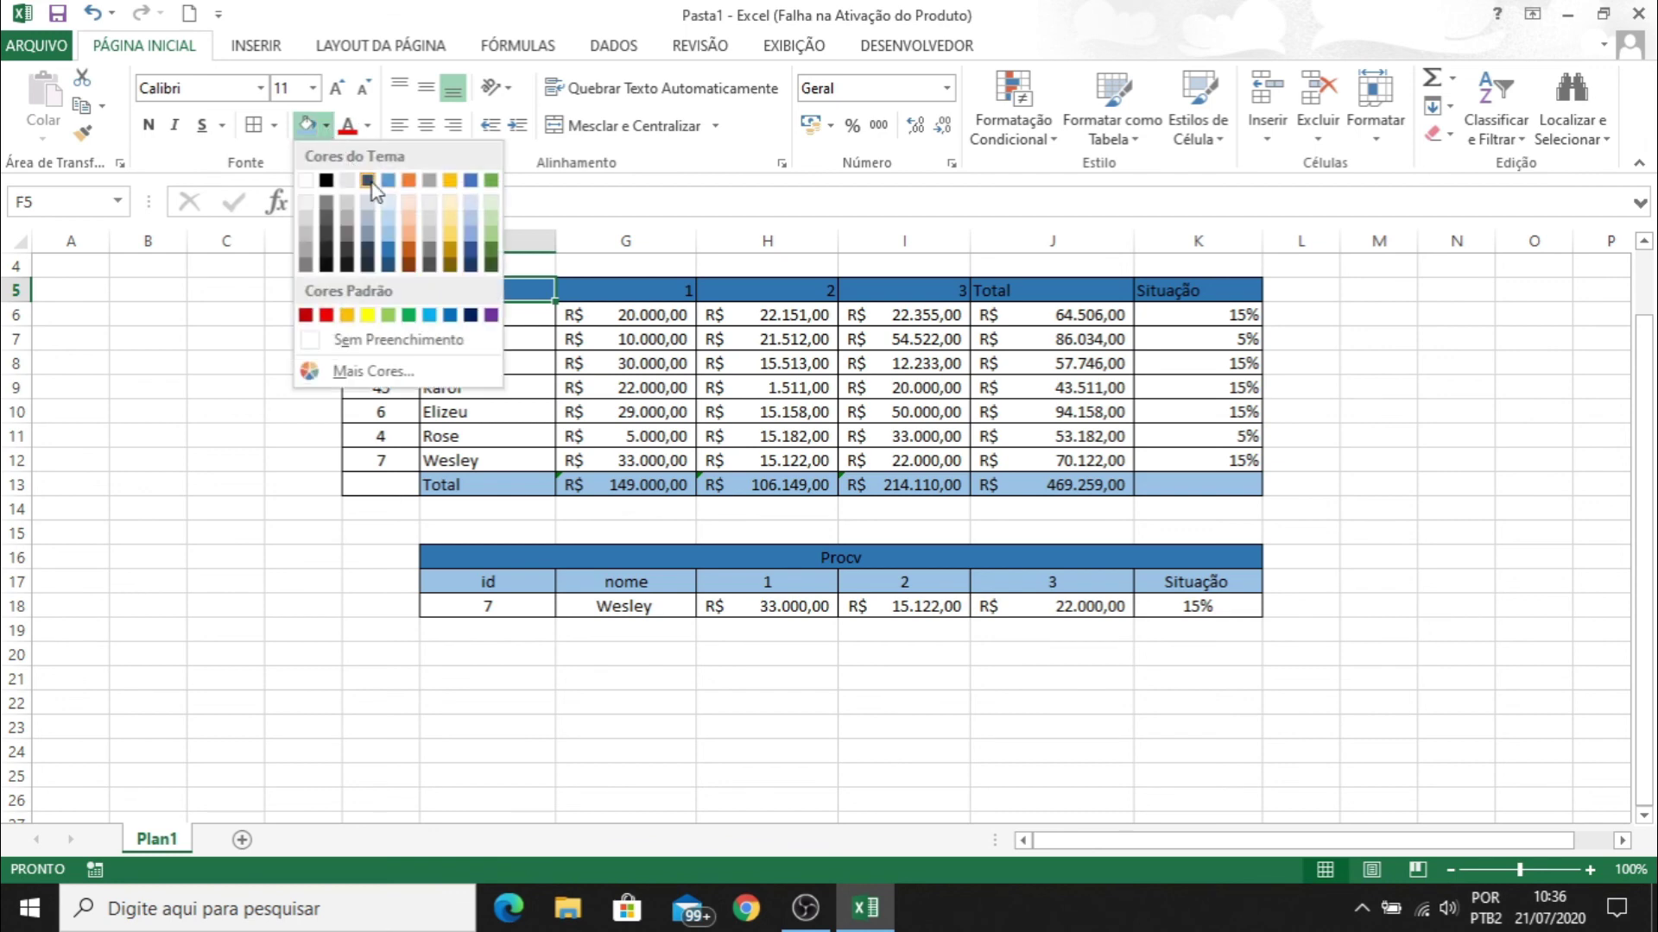
left_click(389, 257)
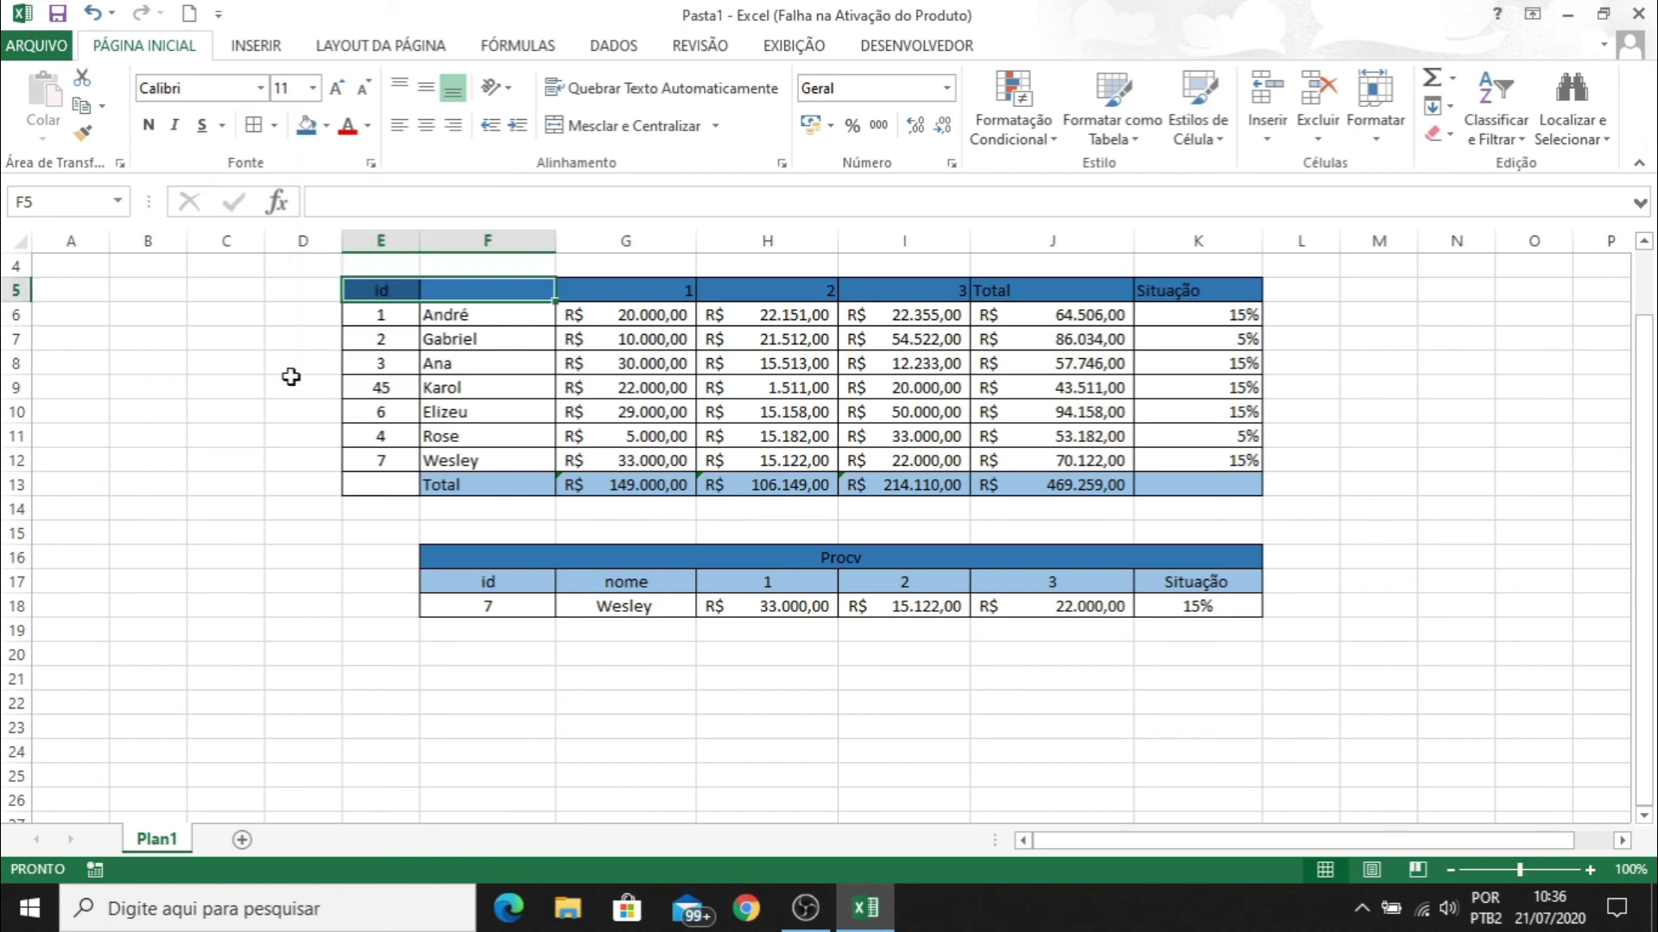
left_click(290, 381)
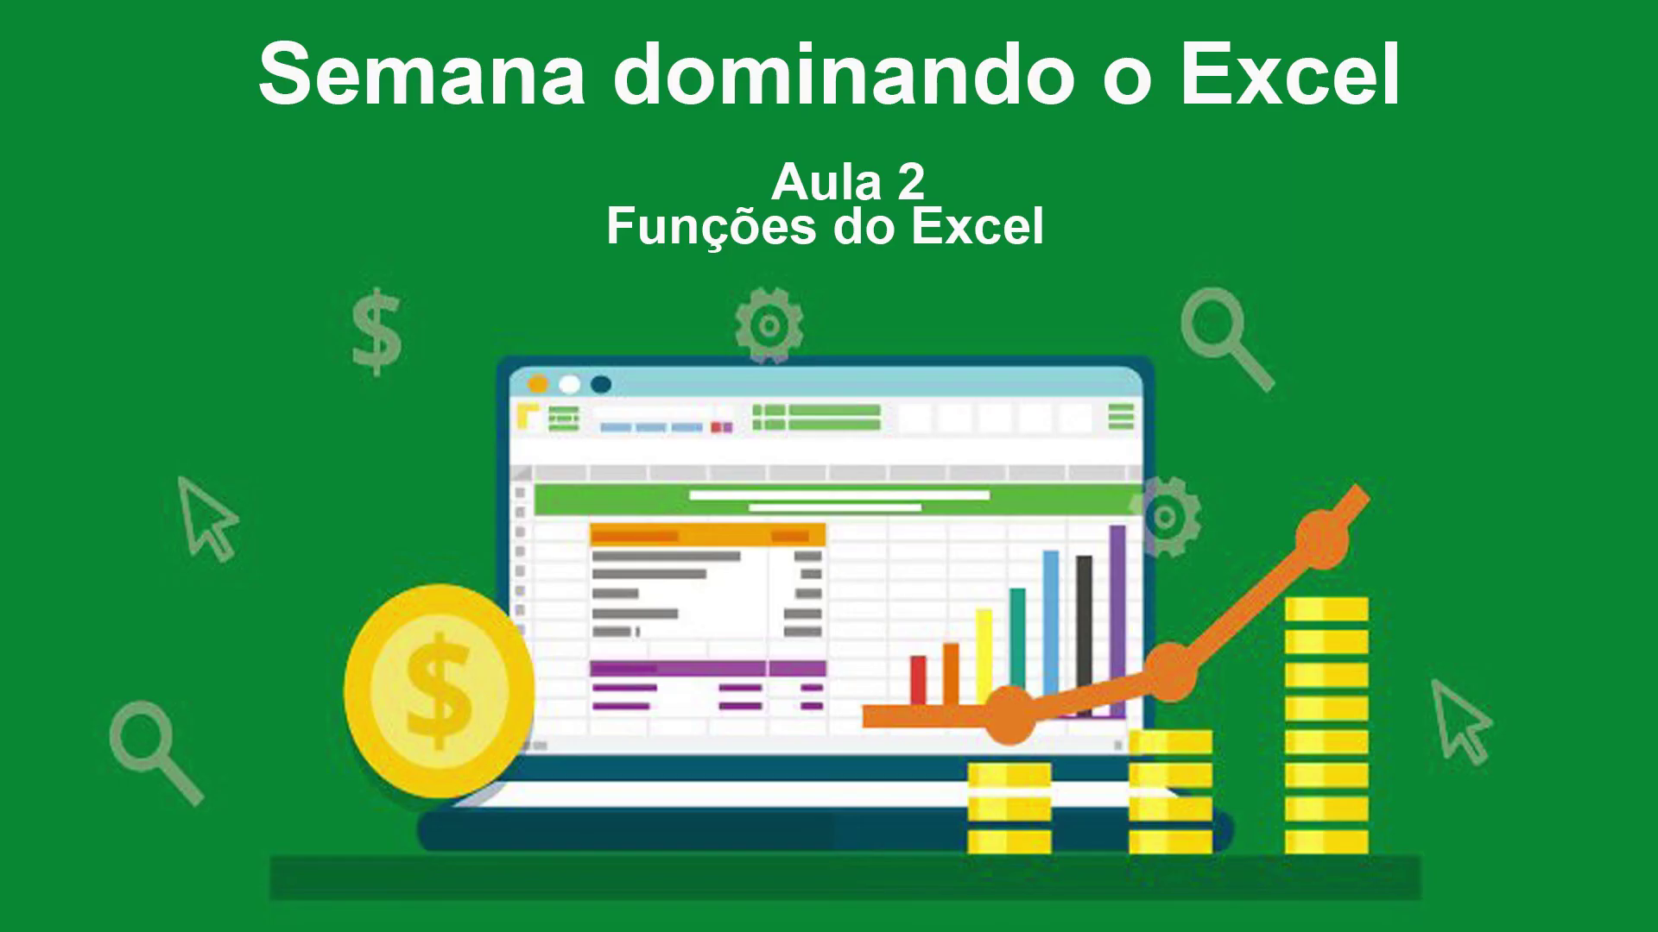